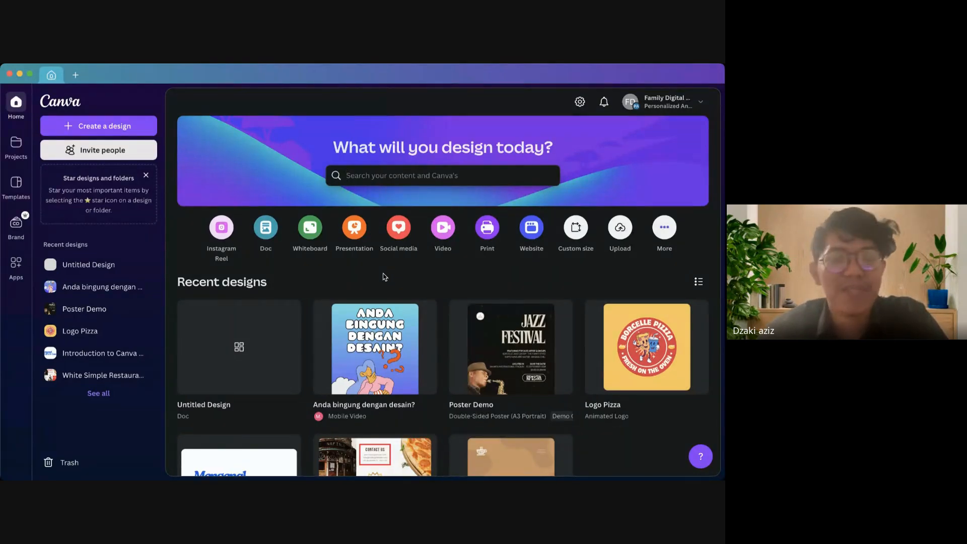
Browse the recent designs and search box, then open Projects with the Uploads and Demo Canva DZ folders
scroll(326, 285, "down", 1)
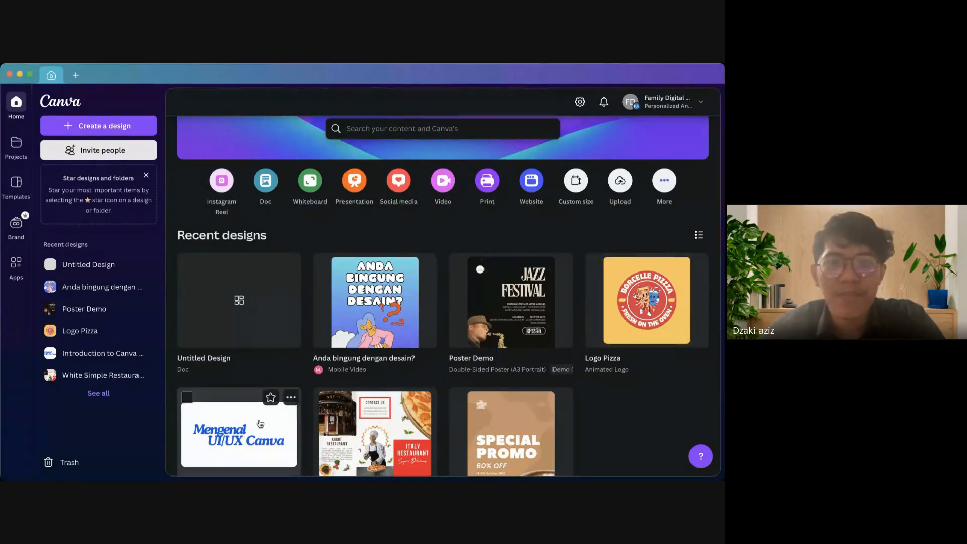
scroll(262, 312, "up", 1)
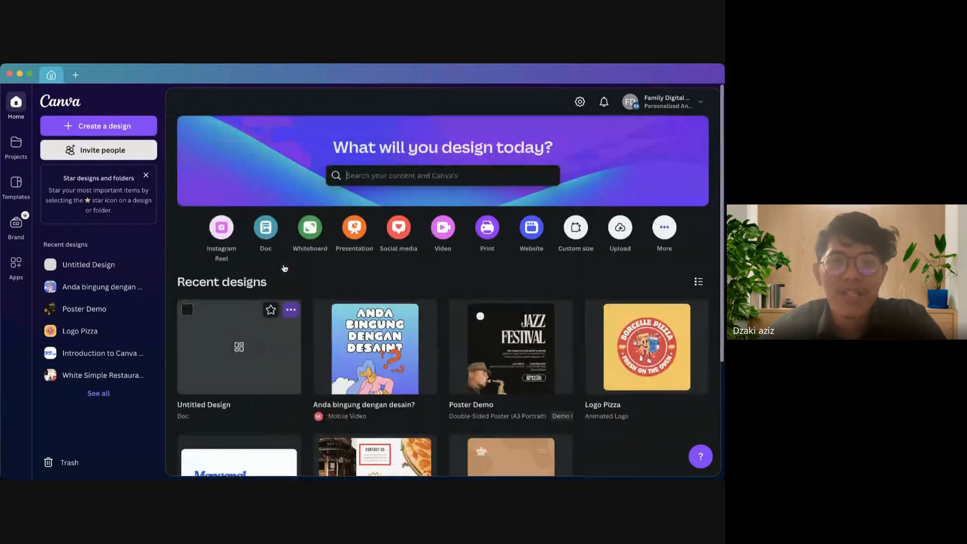
left_click(371, 178)
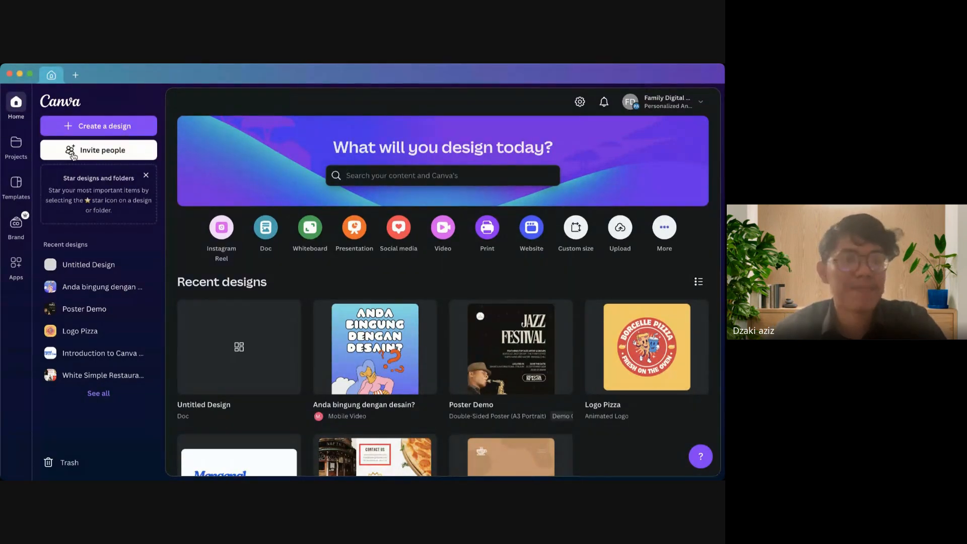
left_click(18, 146)
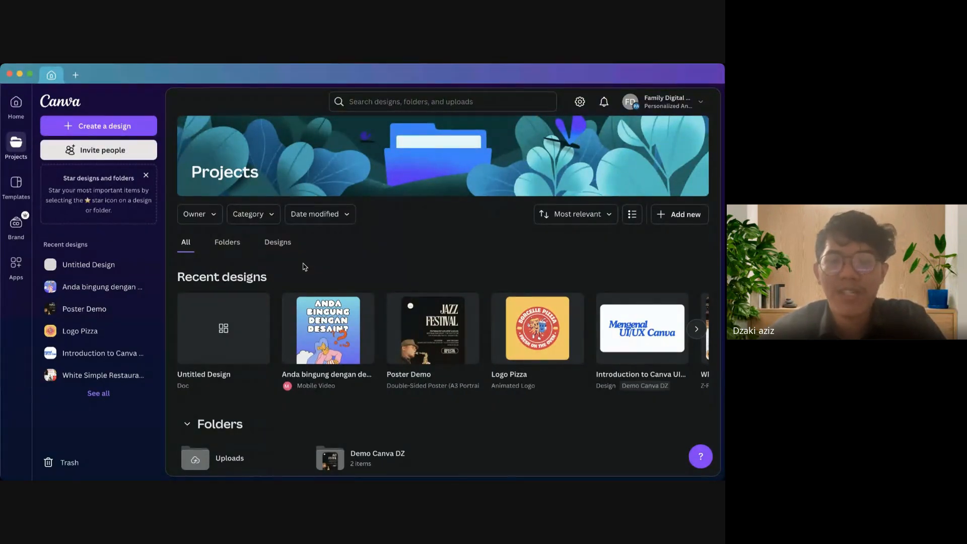
scroll(305, 266, "down", 3)
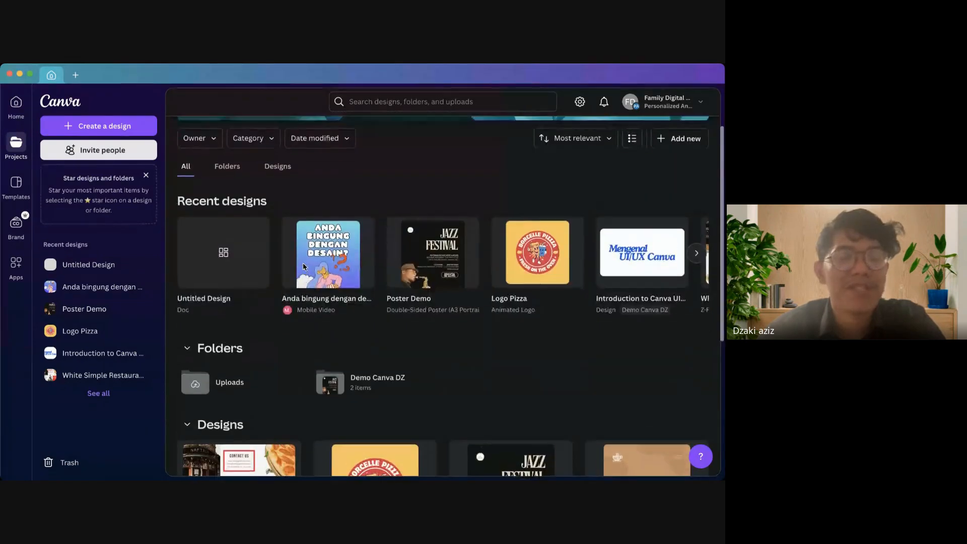
scroll(304, 266, "up", 3)
scroll(267, 267, "down", 5)
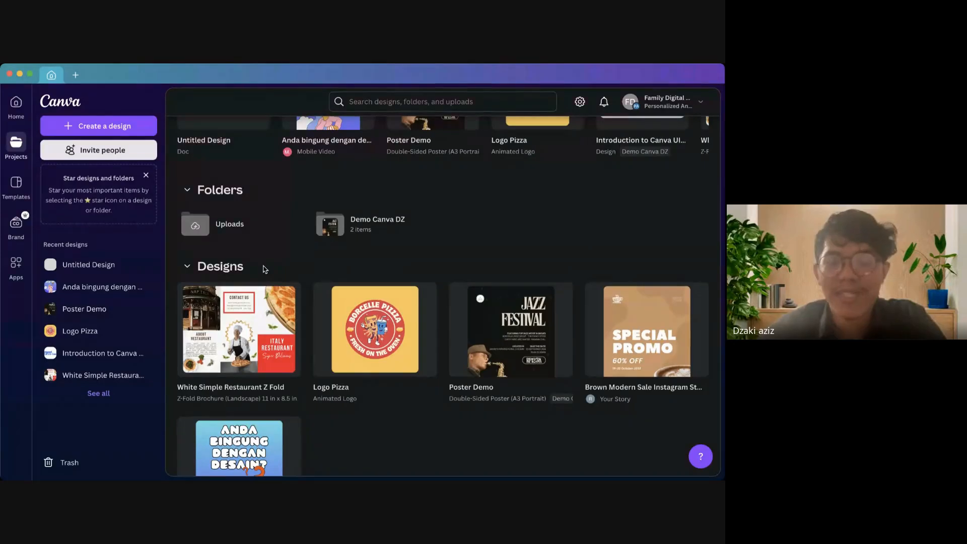
scroll(263, 267, "down", 2)
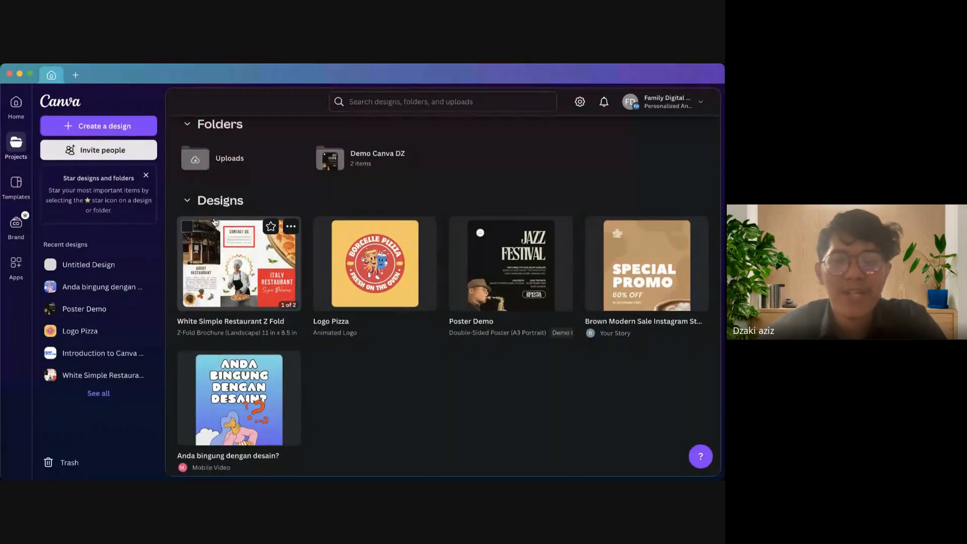
scroll(437, 219, "up", 1)
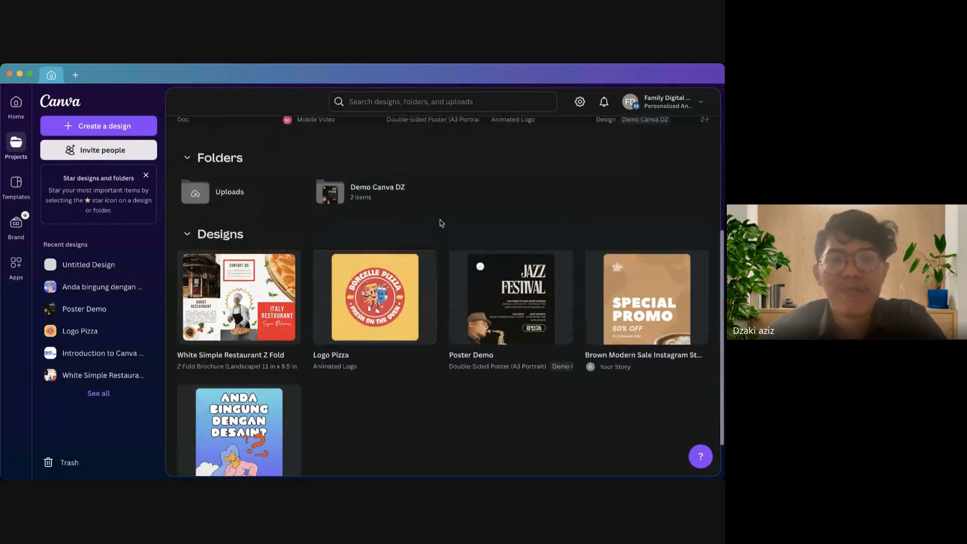
left_click(355, 196)
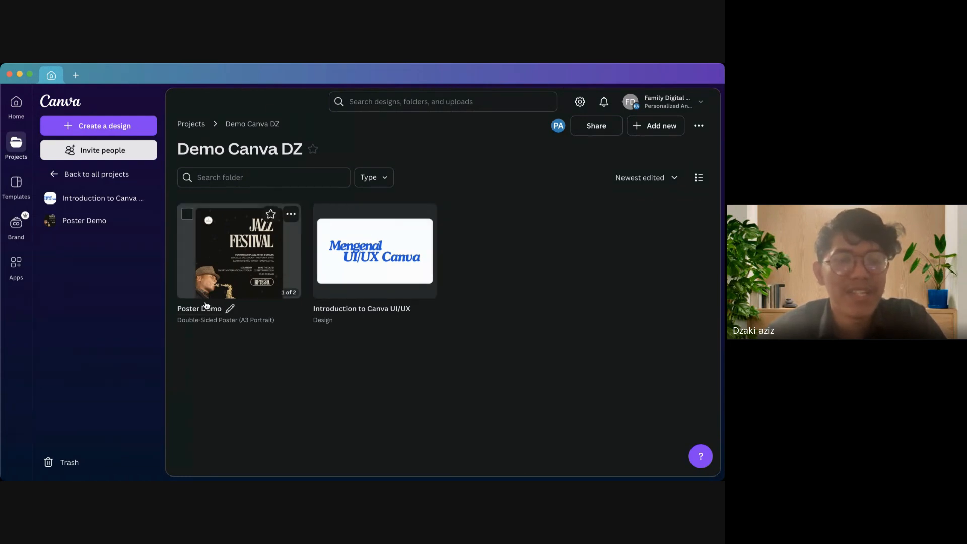
left_click(191, 124)
scroll(236, 302, "down", 2)
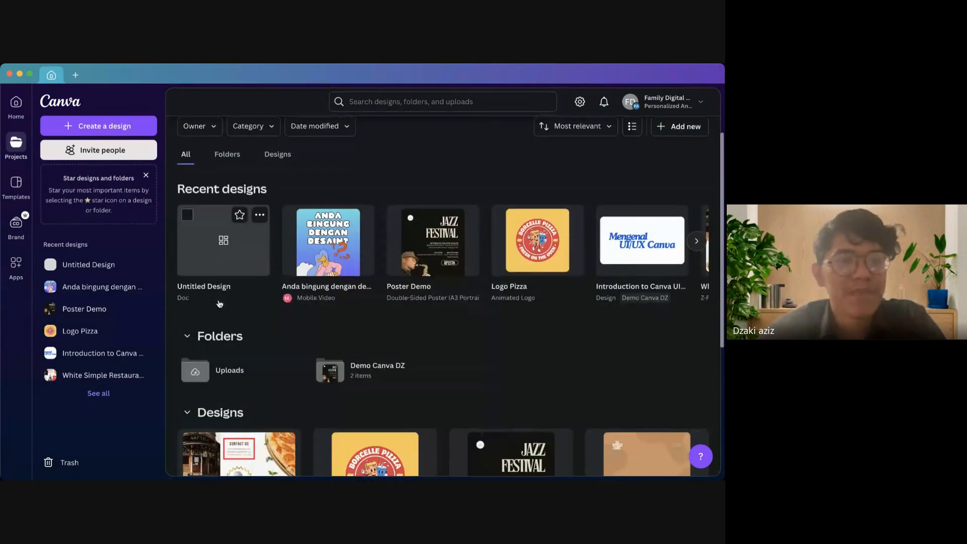
Sort the projects by Newest edited, then by Oldest edited
scroll(219, 303, "up", 2)
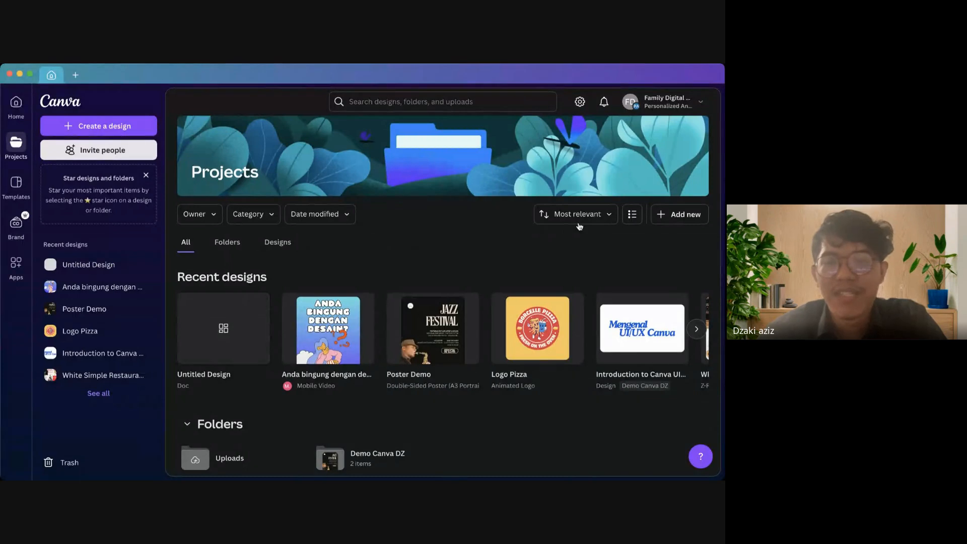
left_click(583, 221)
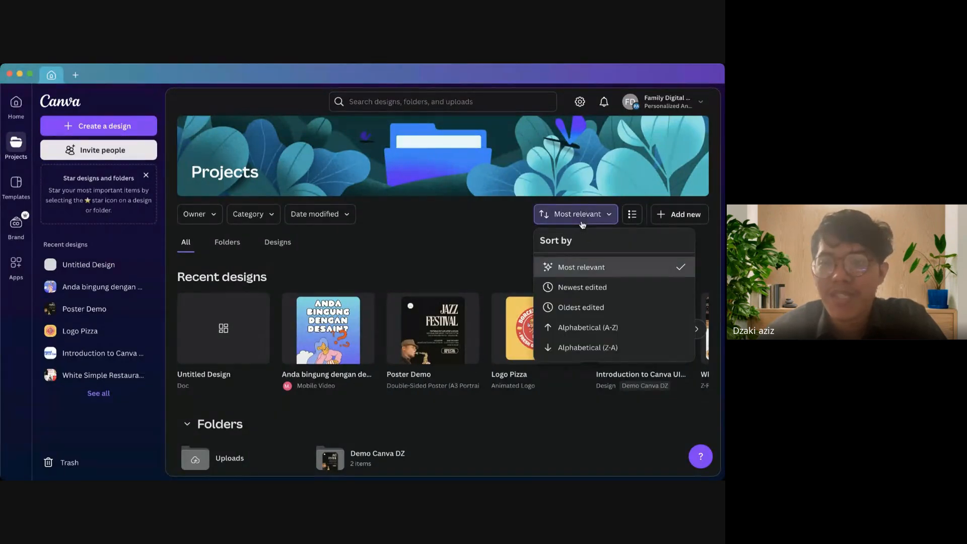
left_click(598, 288)
scroll(524, 312, "down", 3)
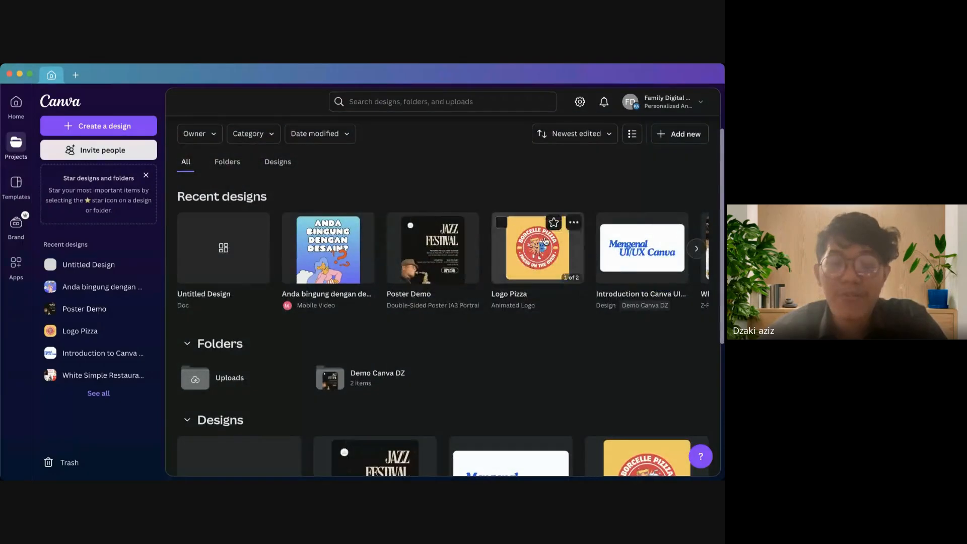
scroll(523, 316, "up", 3)
left_click(561, 221)
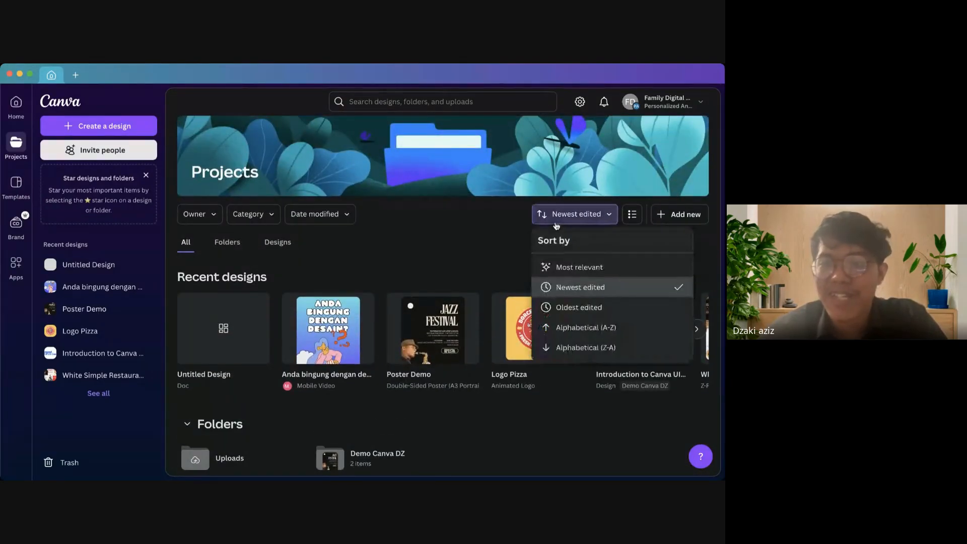
left_click(570, 308)
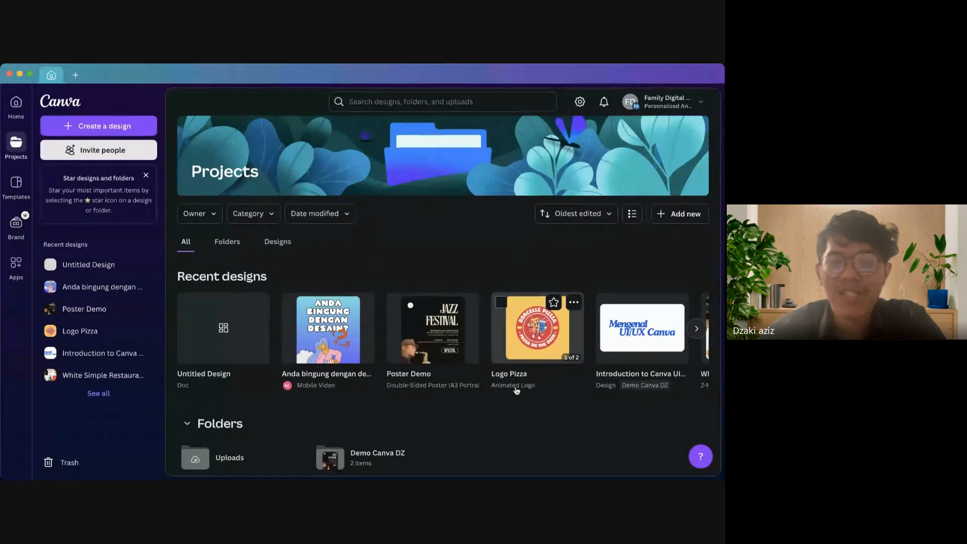
Sort the projects Alphabetical (A-Z) and move on to the Templates page
scroll(517, 390, "down", 2)
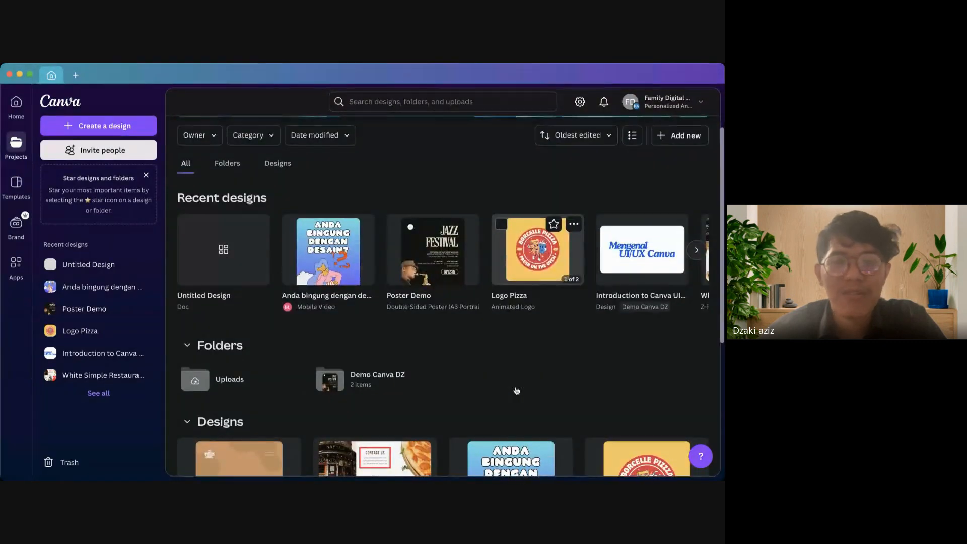
left_click(562, 138)
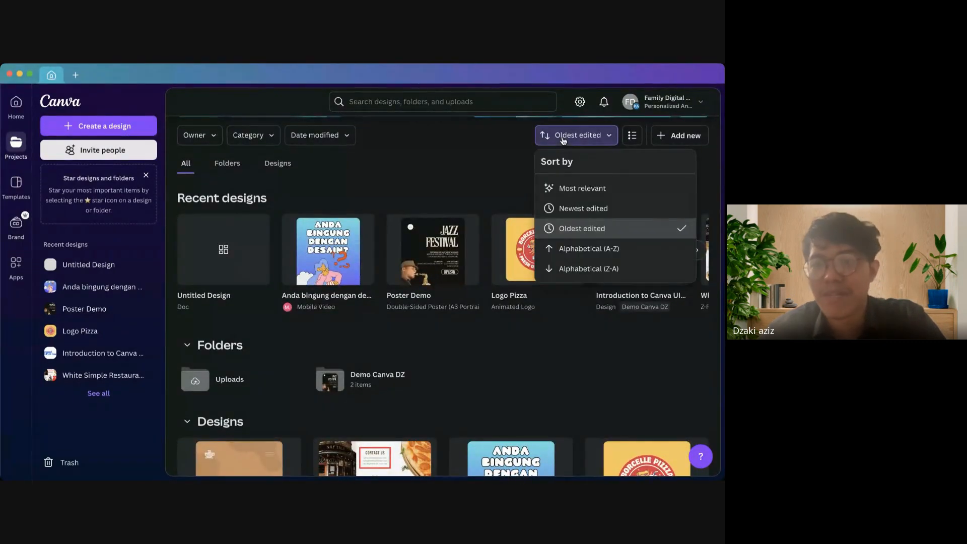
left_click(566, 249)
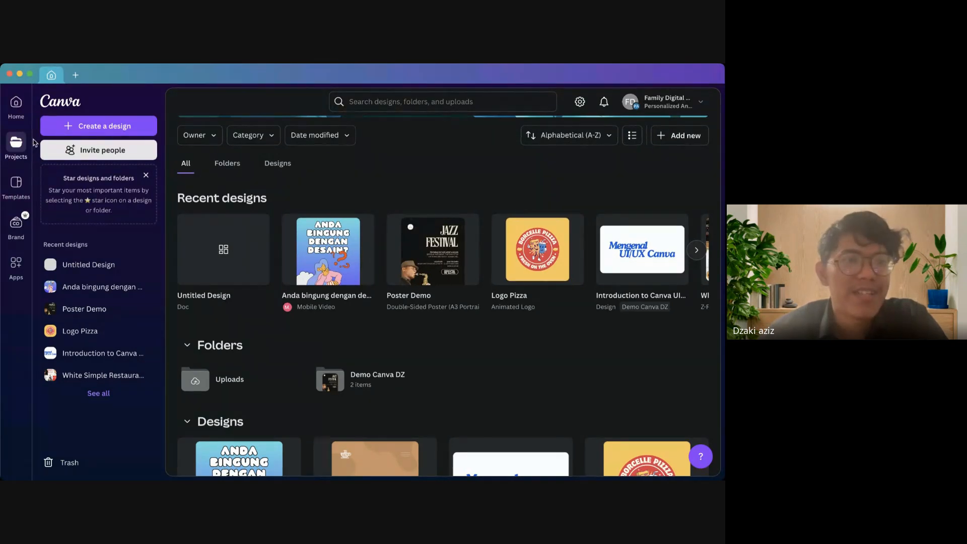
left_click(16, 184)
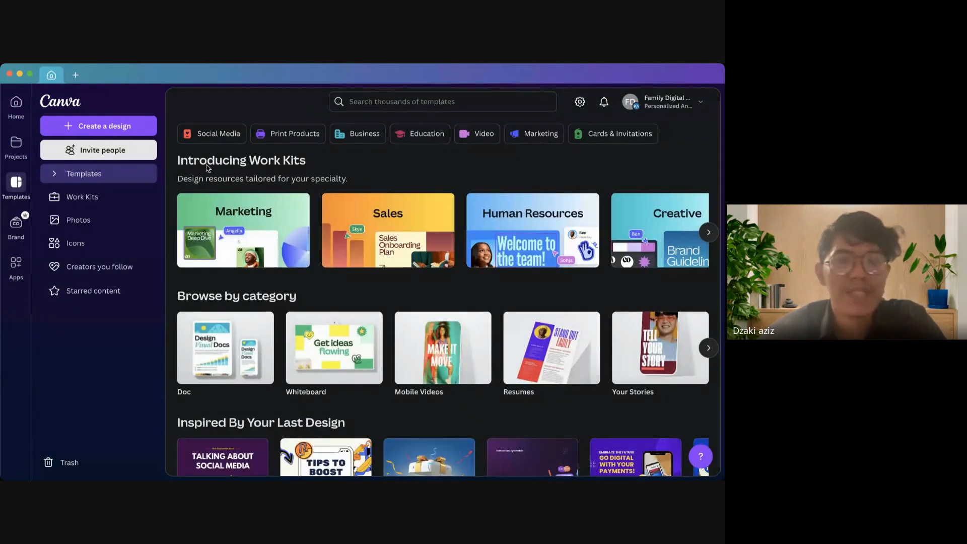
Go Home and back to Templates, then scroll through the You May Like, Docs and Whiteboard rows
left_click(16, 103)
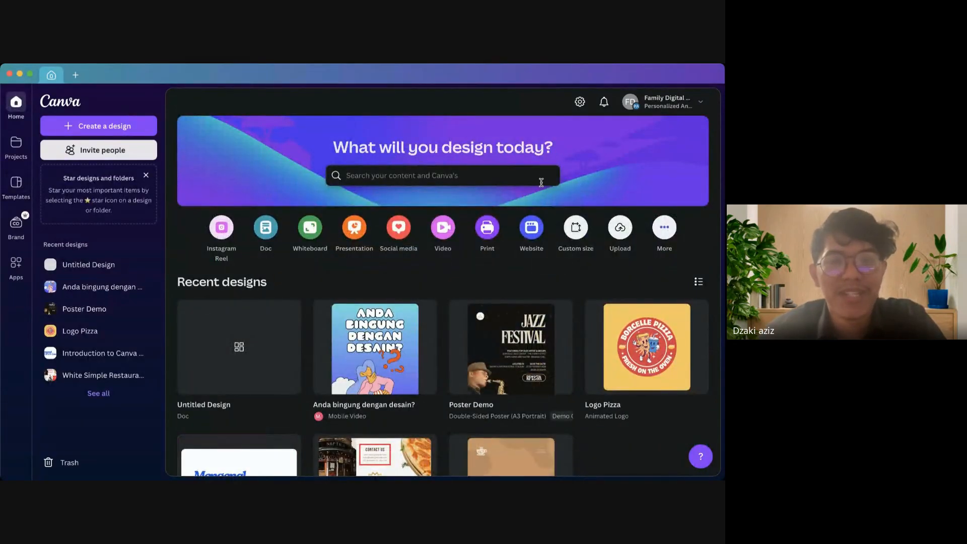
left_click(21, 187)
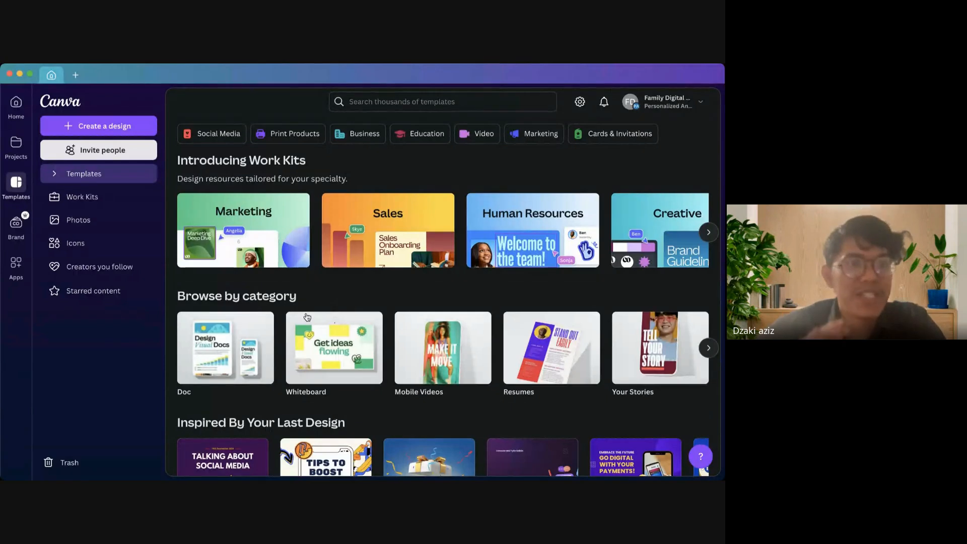
scroll(307, 316, "down", 3)
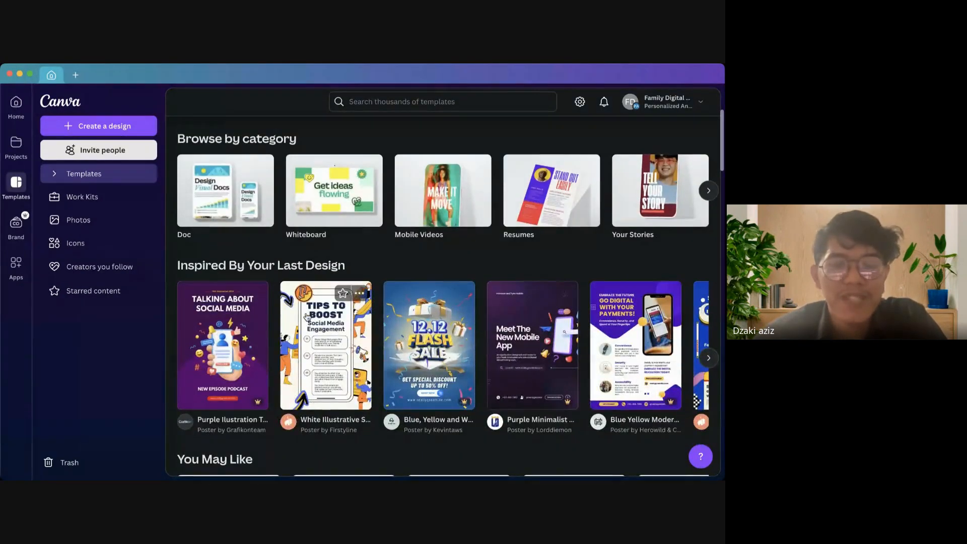
scroll(343, 314, "down", 2)
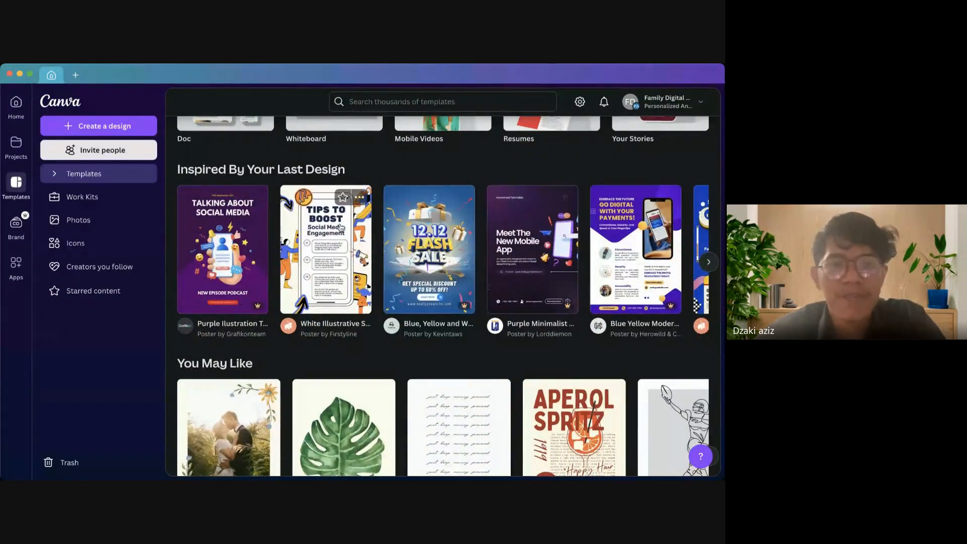
scroll(229, 209, "down", 3)
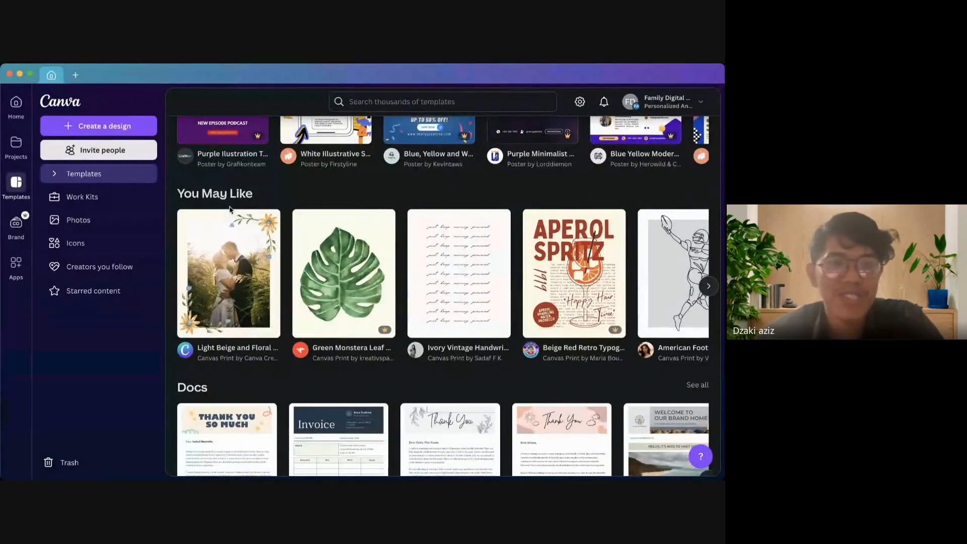
scroll(229, 209, "down", 5)
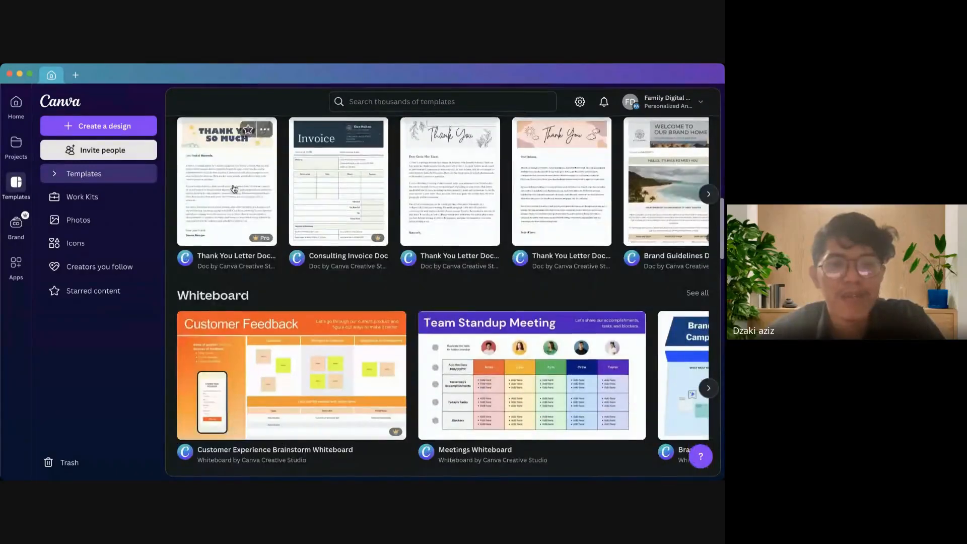
scroll(252, 216, "down", 2)
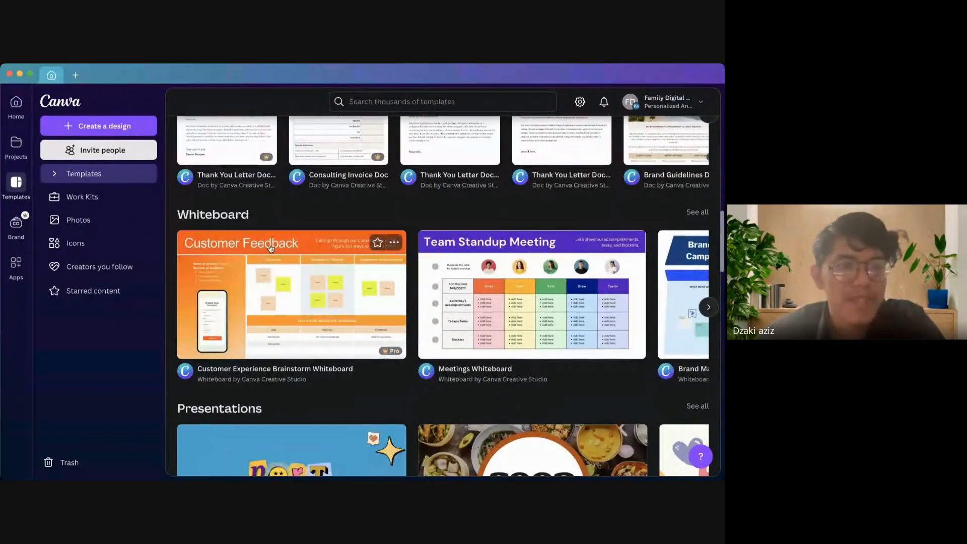
View the Brand Kits page, then the Apps page with TypeCutOut and trending apps
left_click(16, 223)
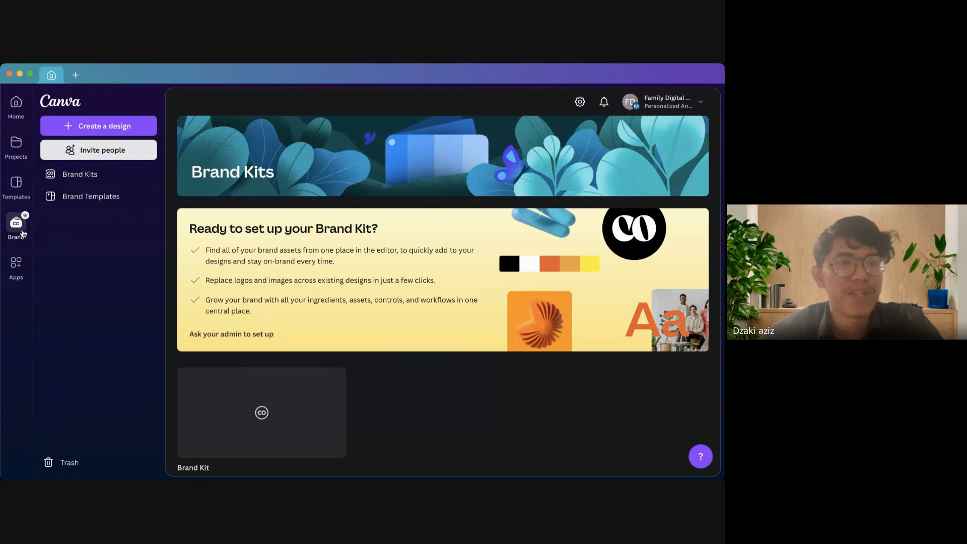
left_click(16, 263)
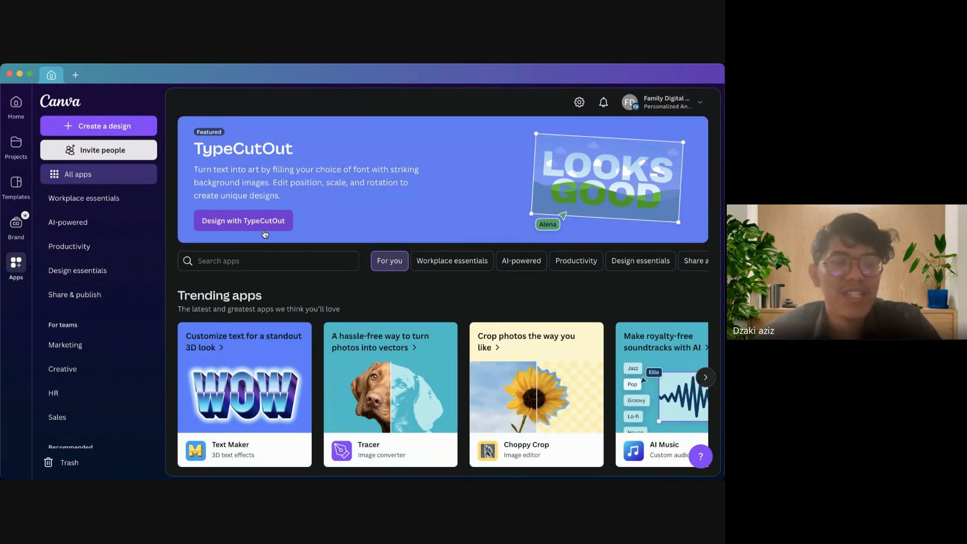
Filter apps by AI-powered, Workplace essentials and Productivity, then return to the Home page
scroll(252, 262, "down", 2)
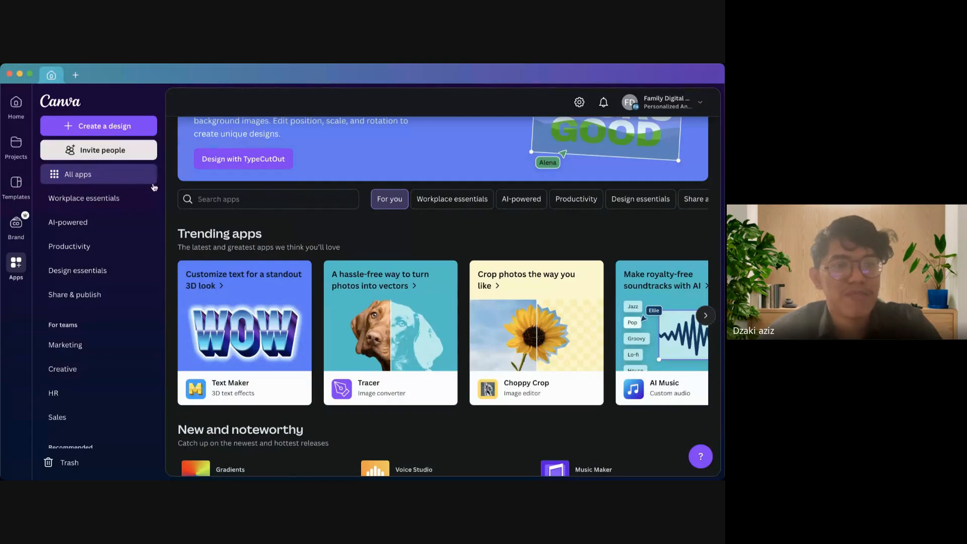
scroll(253, 232, "down", 3)
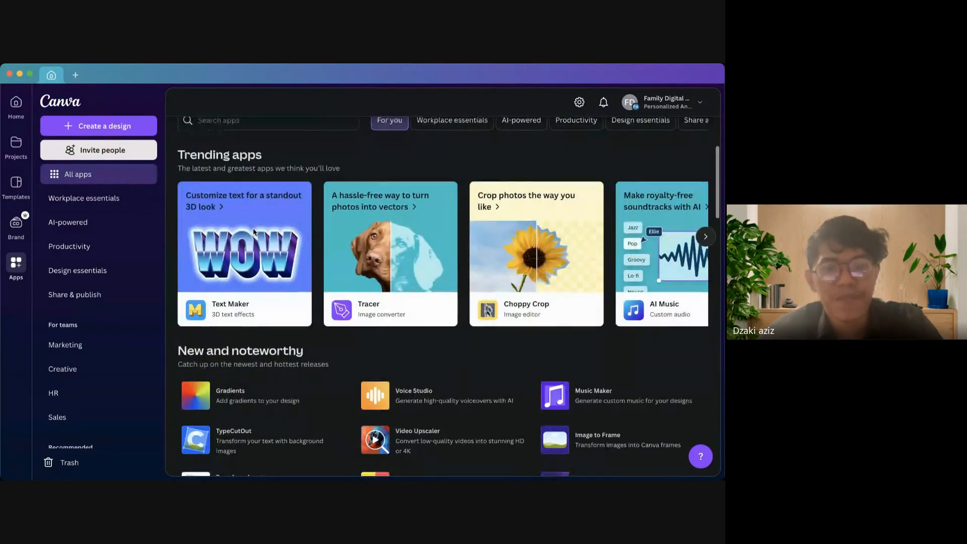
left_click(129, 228)
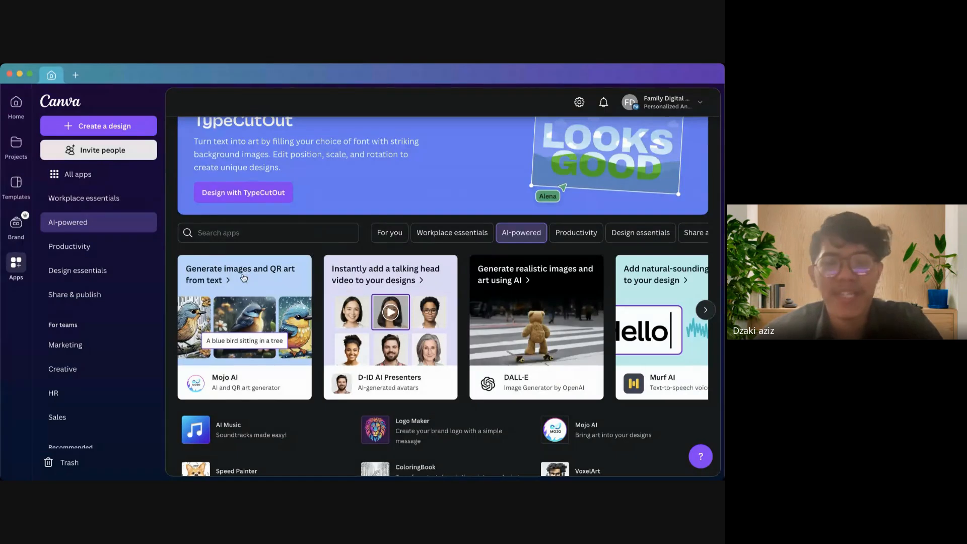
left_click(121, 199)
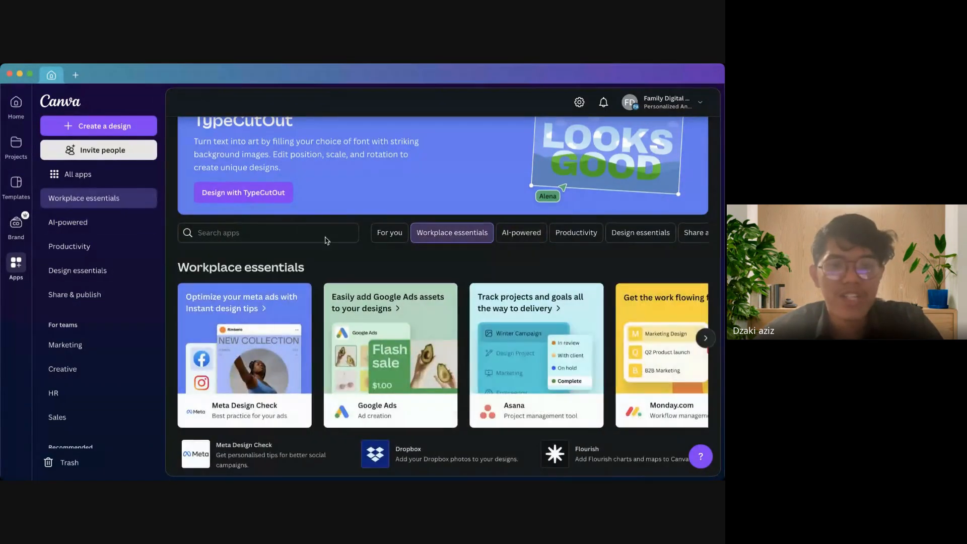
scroll(326, 241, "down", 3)
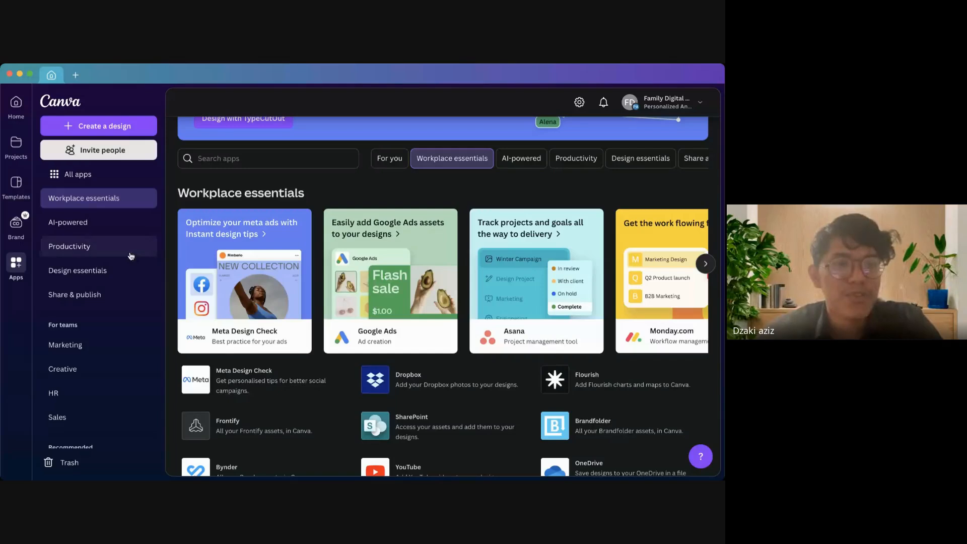
left_click(131, 256)
scroll(247, 330, "down", 2)
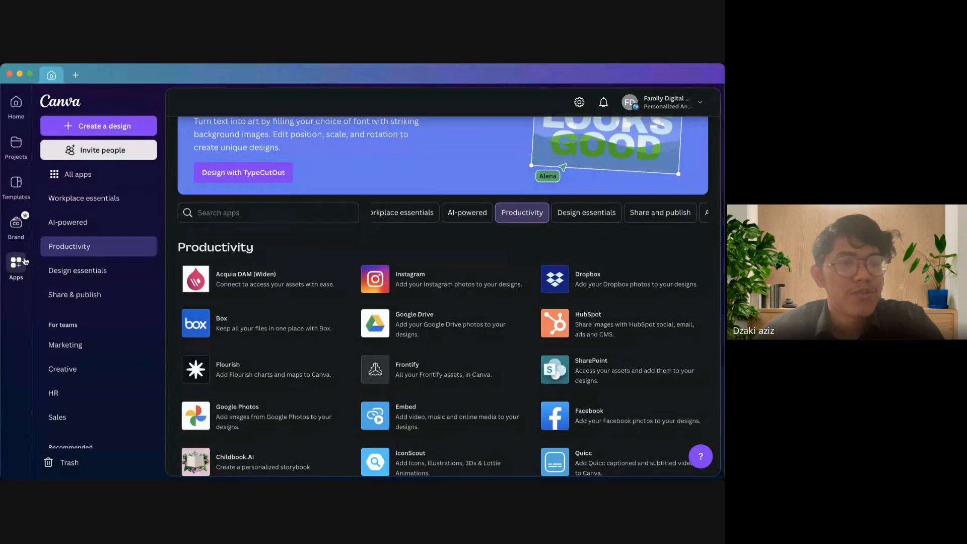
left_click(13, 115)
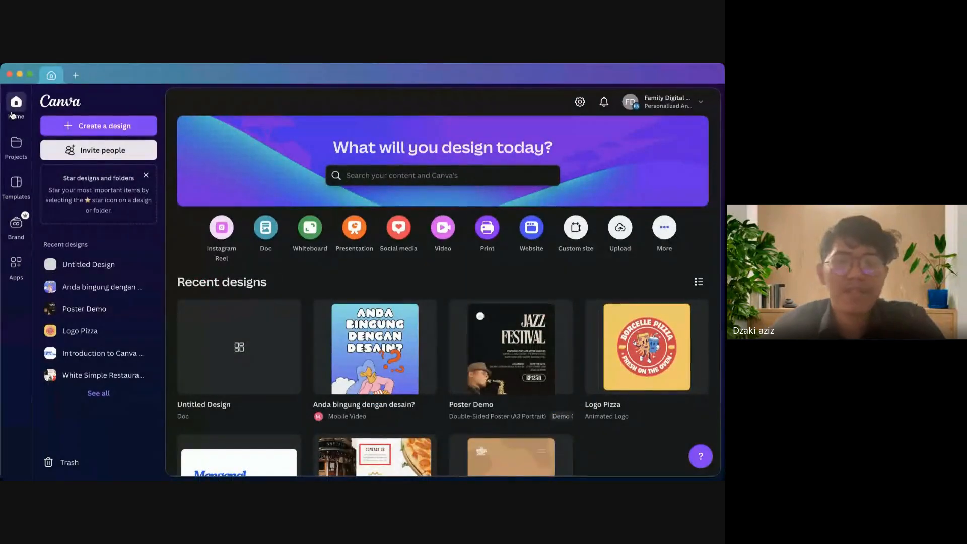
From Projects, start Create a design and search 'poster' to list sizes like A3 Portrait
left_click(12, 137)
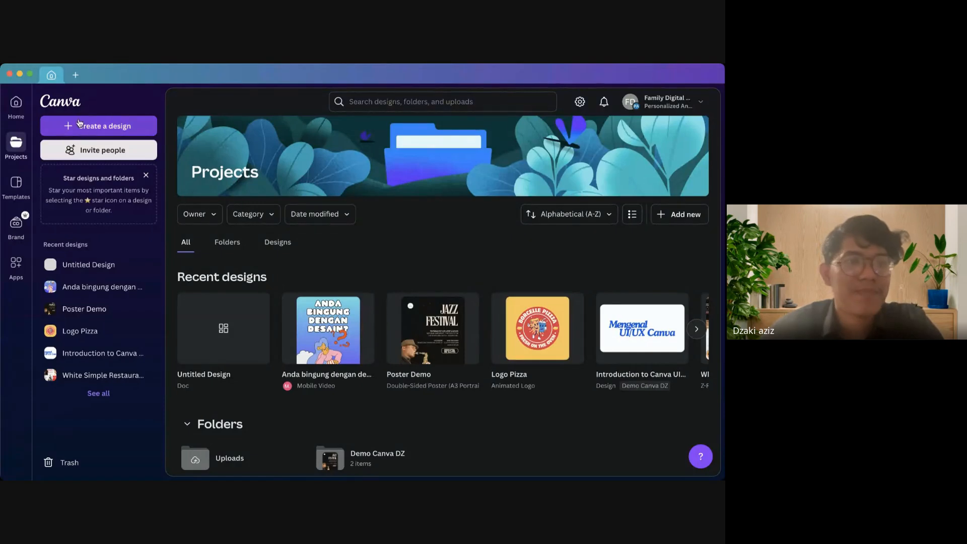
left_click(77, 125)
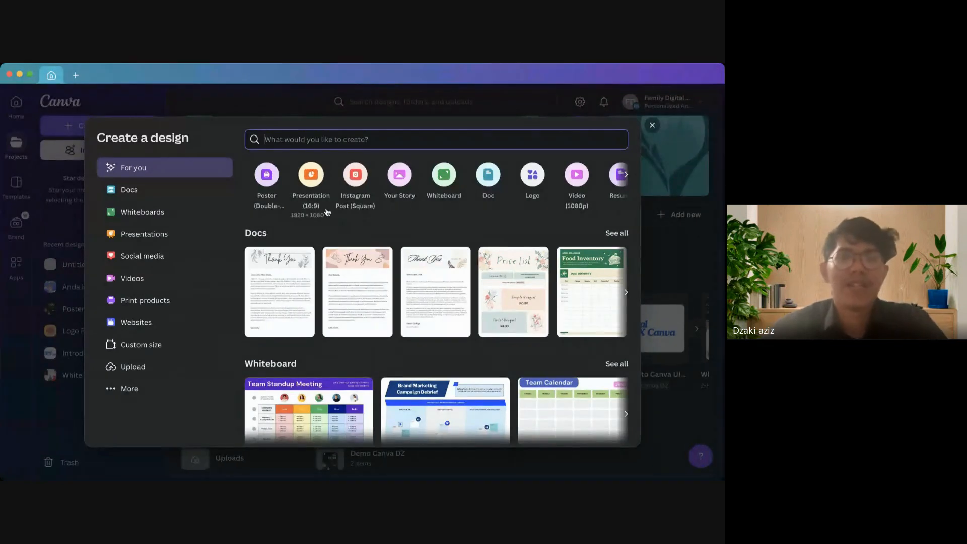
type("poster")
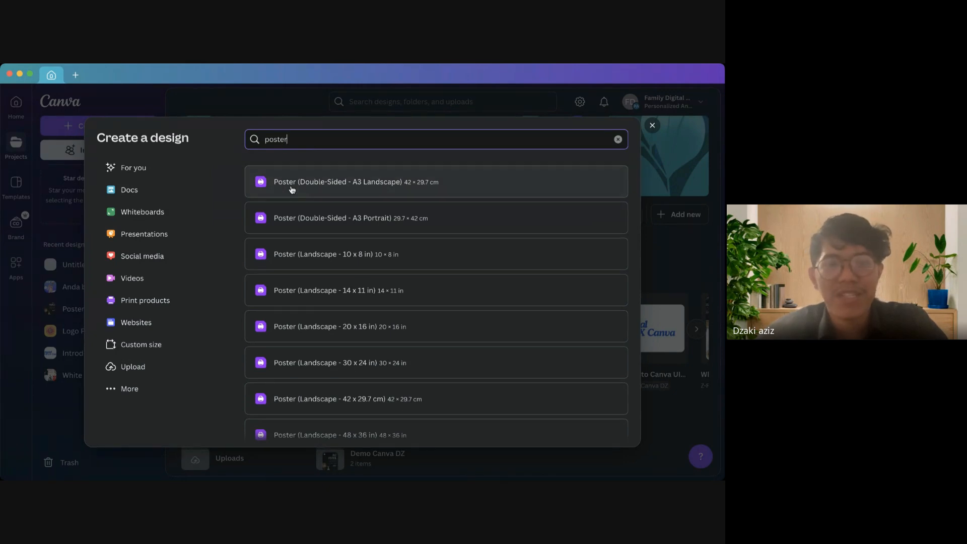
scroll(300, 369, "down", 1)
scroll(299, 369, "down", 5)
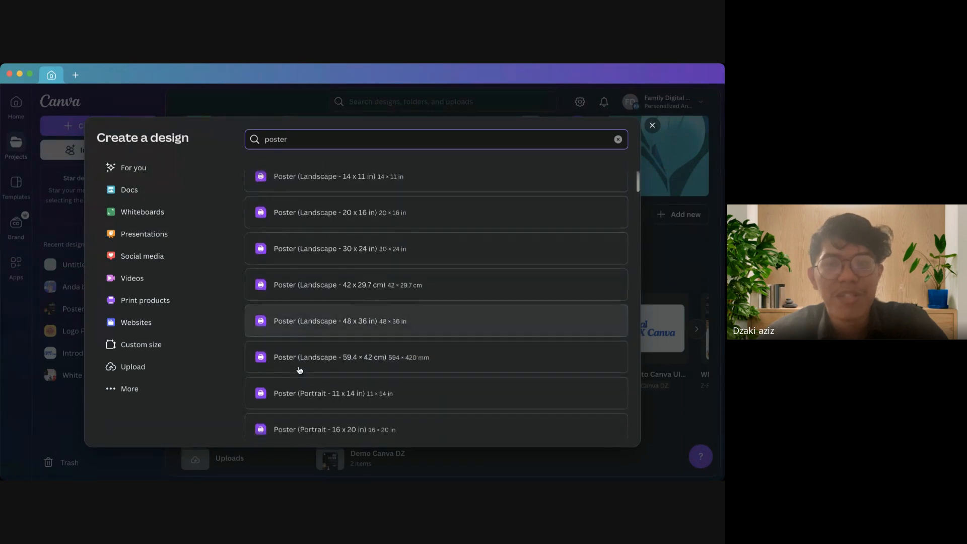
scroll(300, 369, "up", 6)
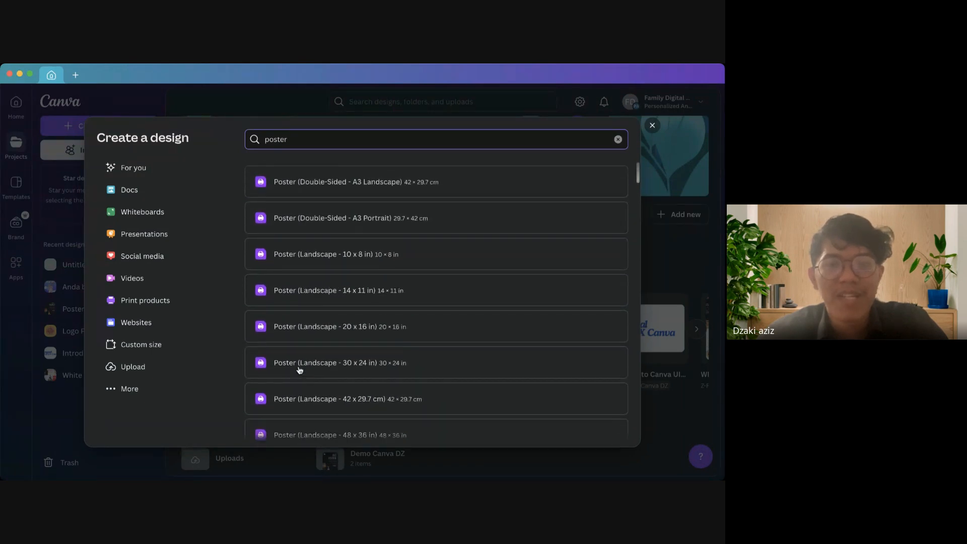
Create a Double-Sided A3 Portrait poster, dismiss the leftover Create a design dialog, and return to it
left_click(369, 220)
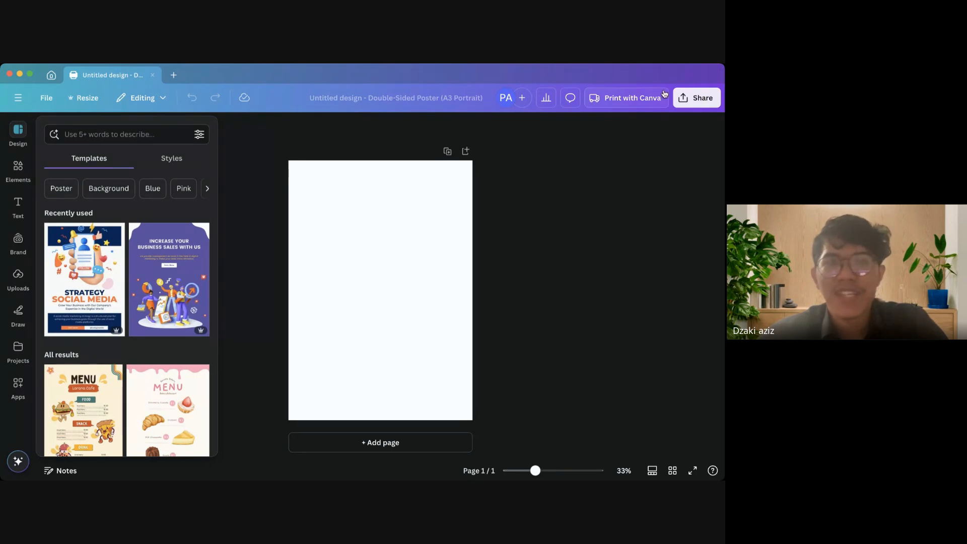
left_click(19, 97)
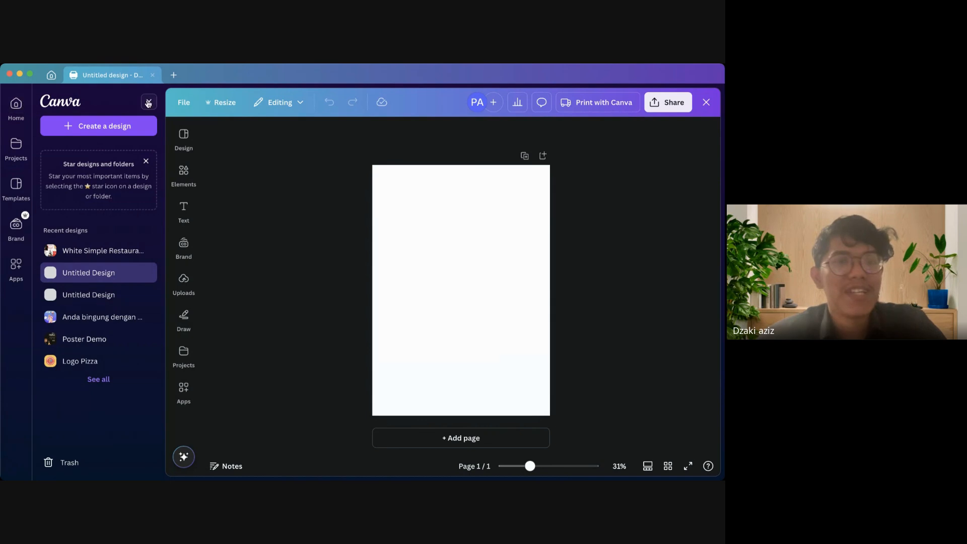
mouse_move(176, 124)
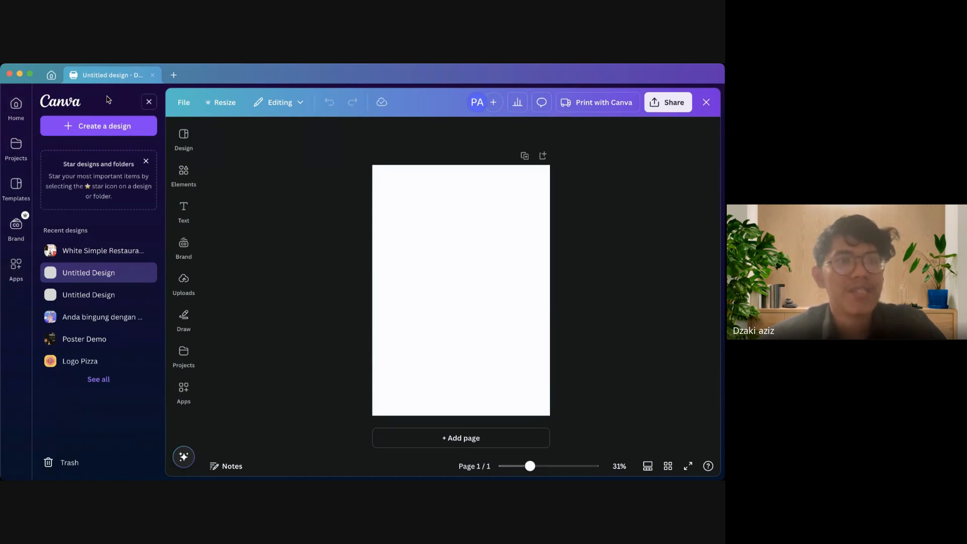
left_click(52, 76)
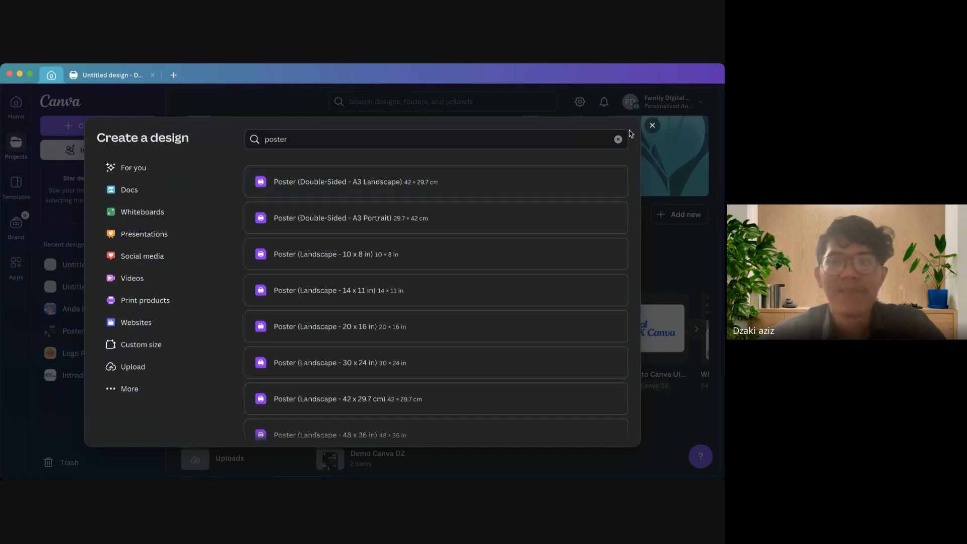
left_click(652, 126)
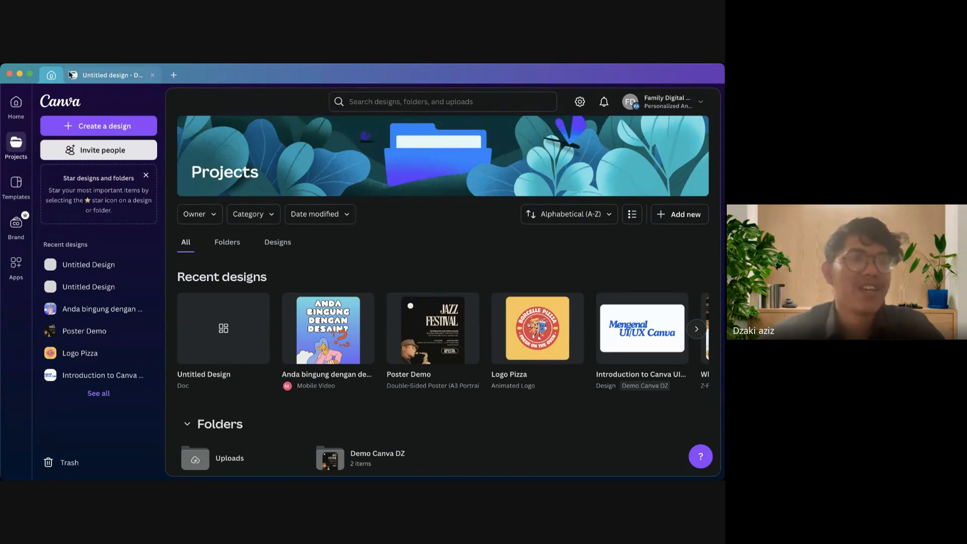
left_click(119, 74)
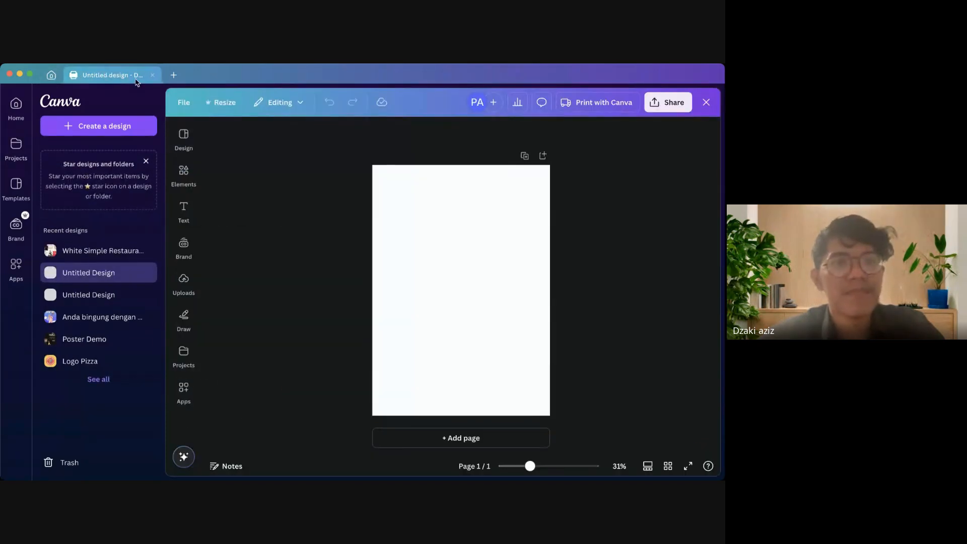
Run the accessibility check (typography, contrast, alt text pass), then view the poster's 29.7 × 42 cm file details
left_click(151, 102)
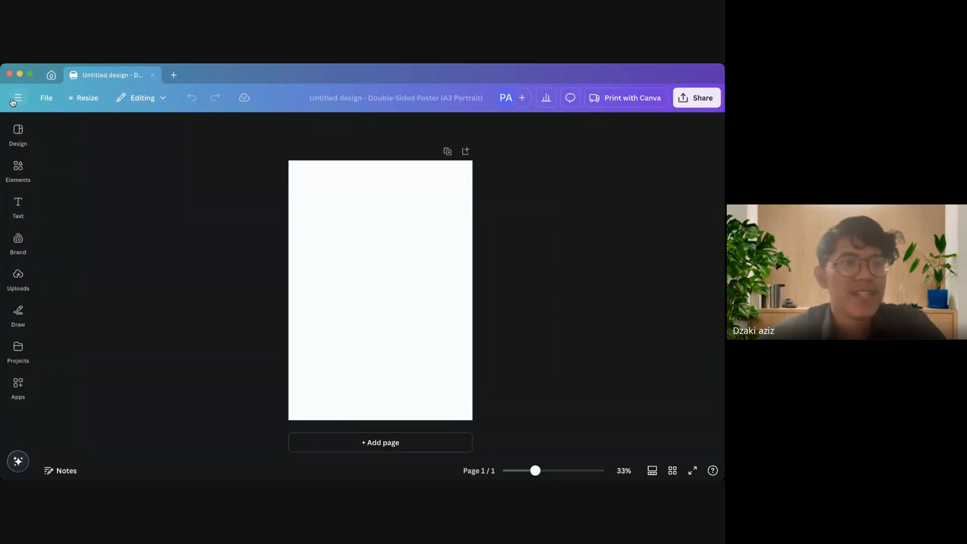
left_click(48, 98)
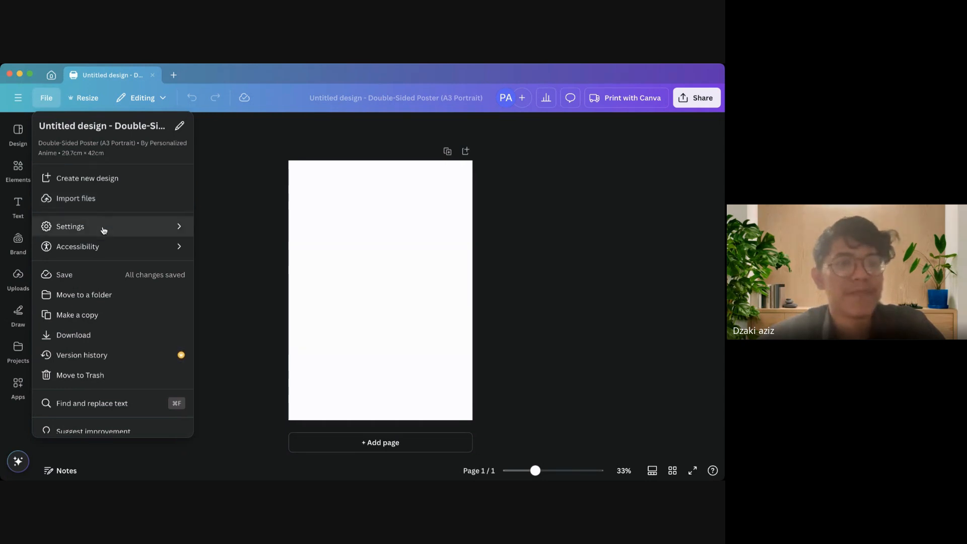
mouse_move(116, 230)
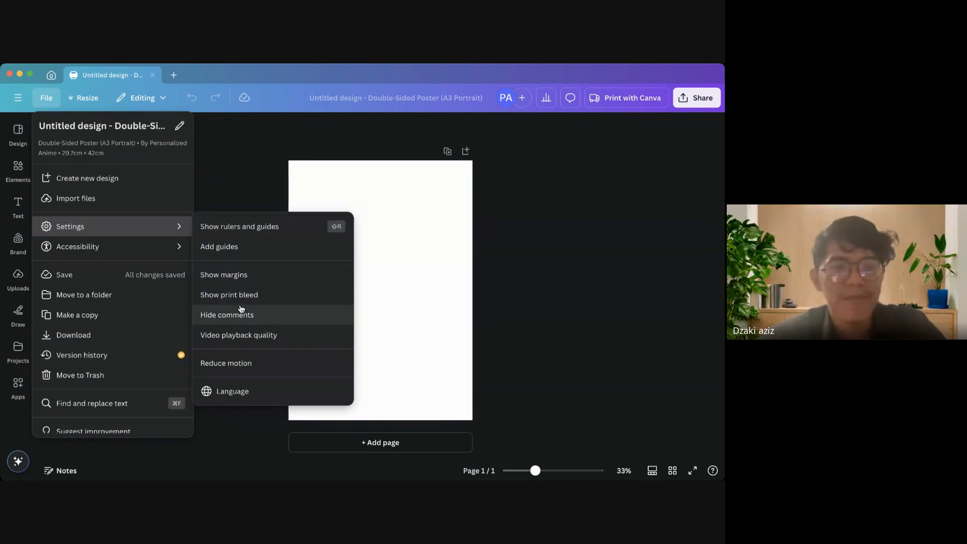
mouse_move(171, 247)
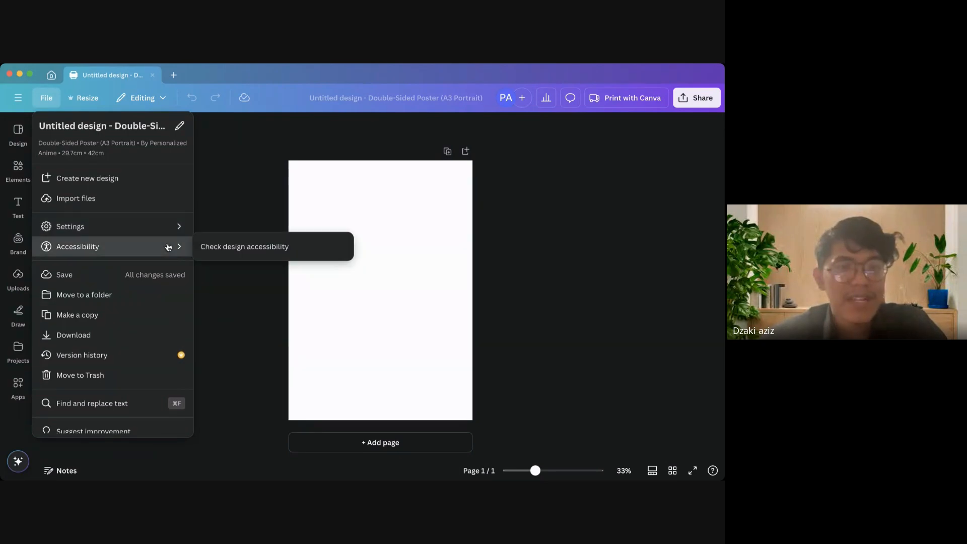
left_click(214, 248)
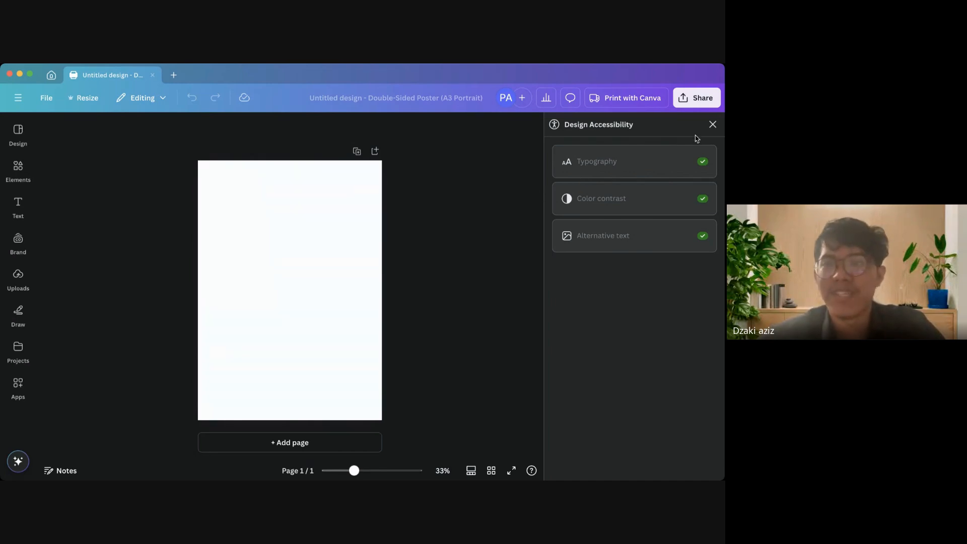
left_click(713, 127)
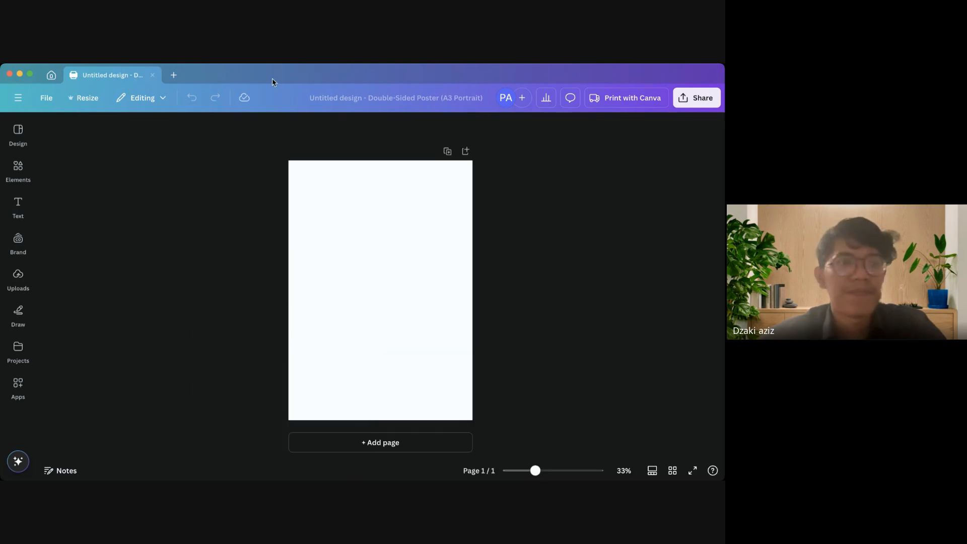
left_click(46, 98)
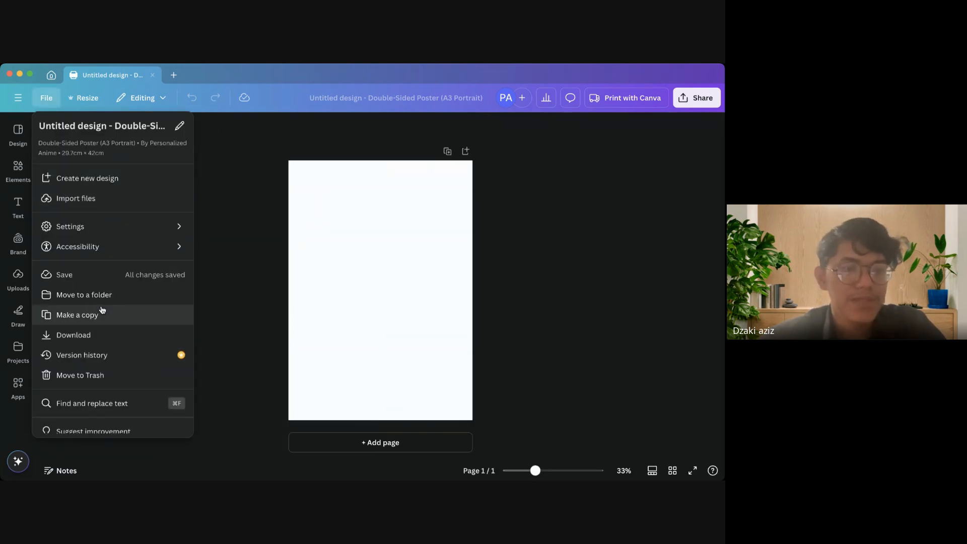
scroll(91, 322, "down", 1)
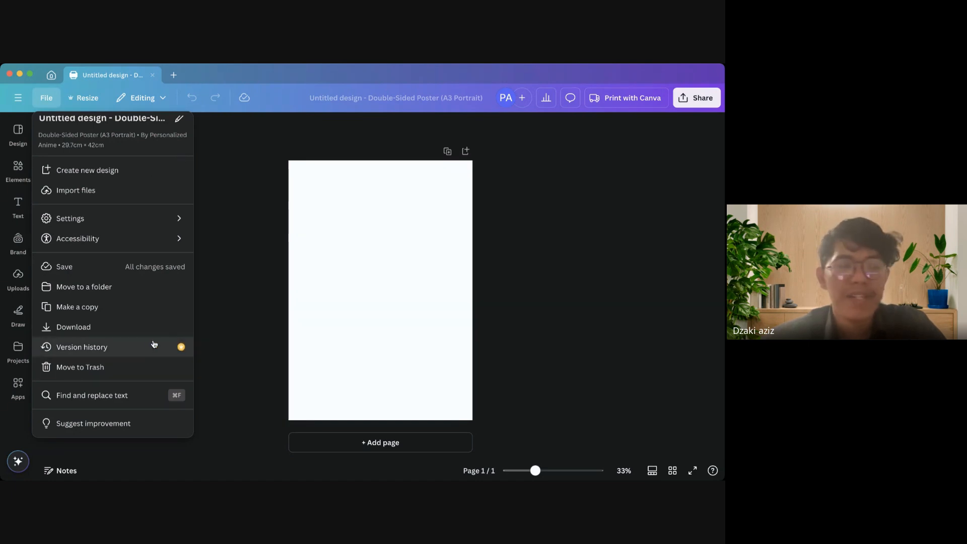
Review the version history showing only the current autosaved version, then close the File menu
left_click(97, 355)
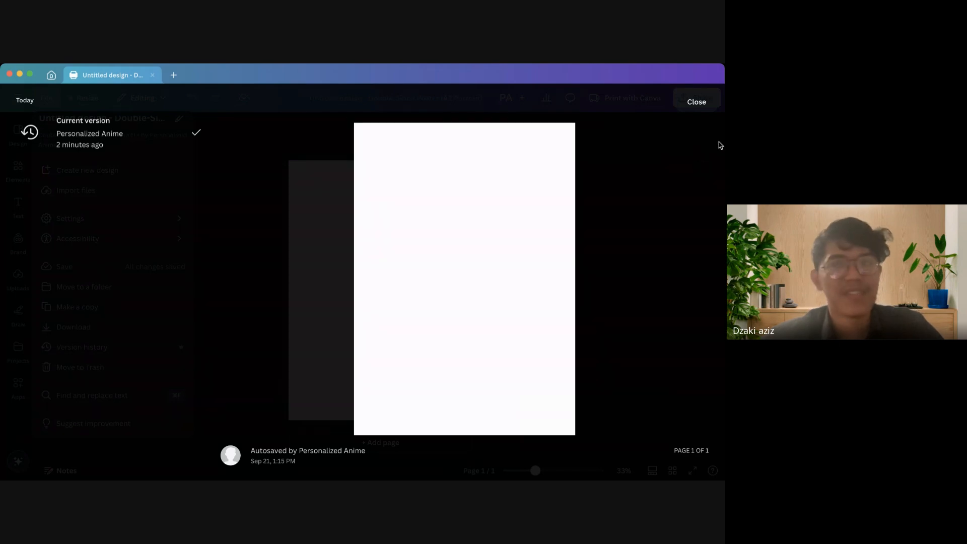
left_click(697, 103)
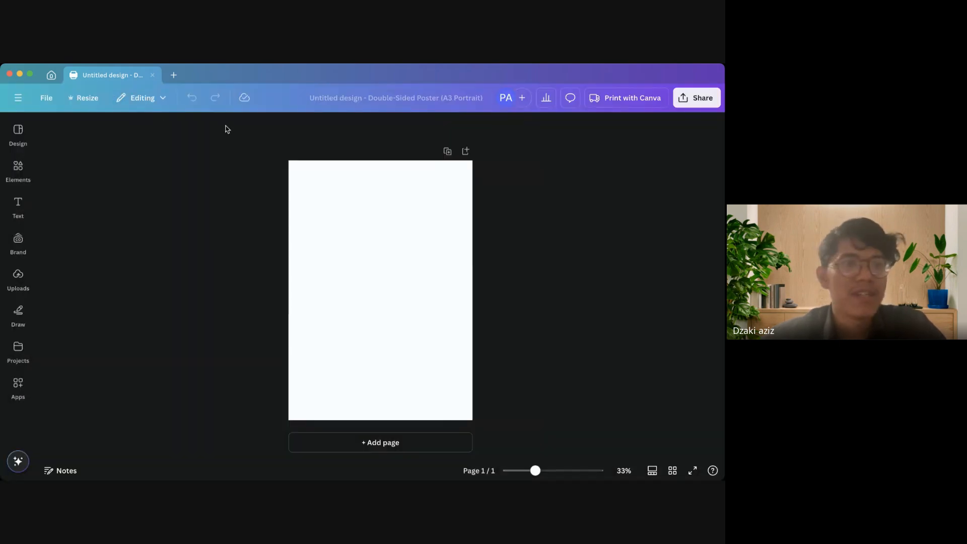
left_click(50, 99)
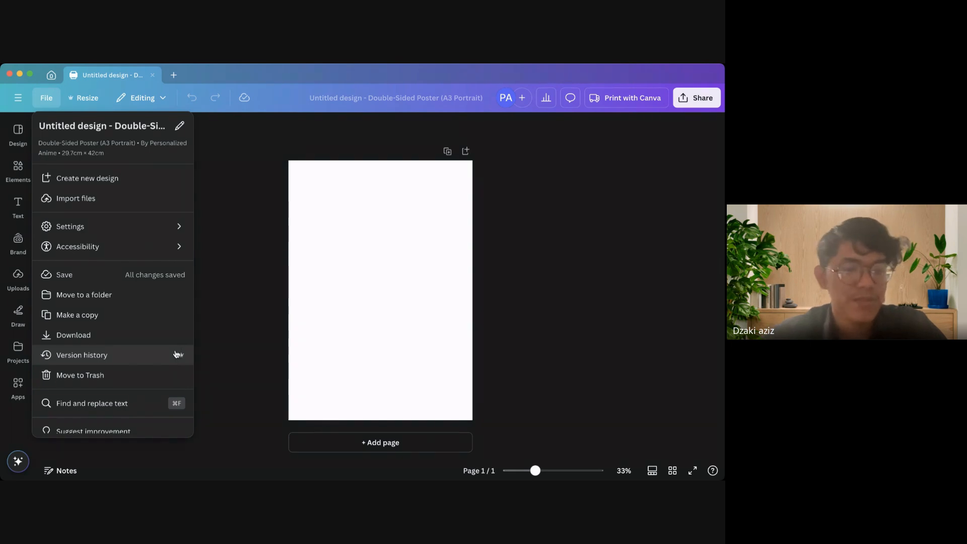
scroll(176, 352, "down", 1)
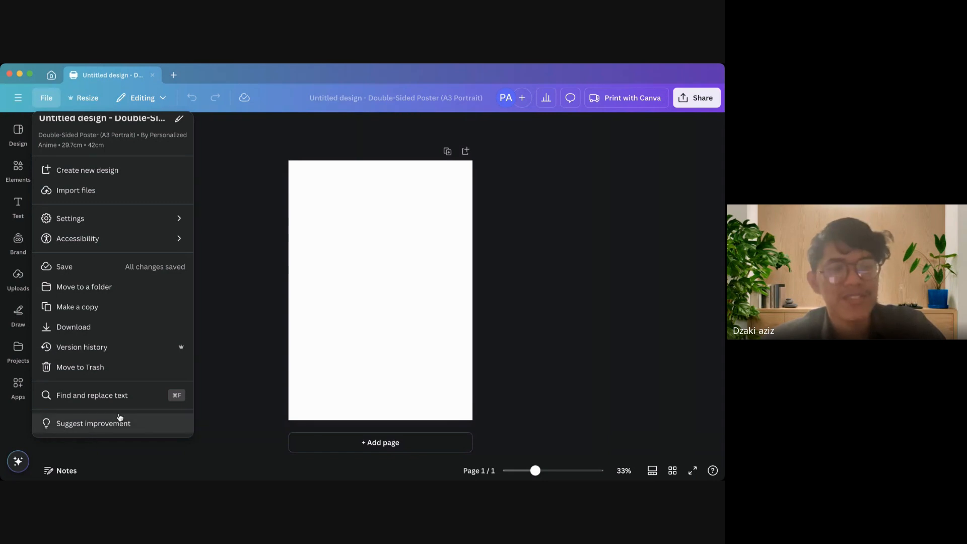
left_click(52, 103)
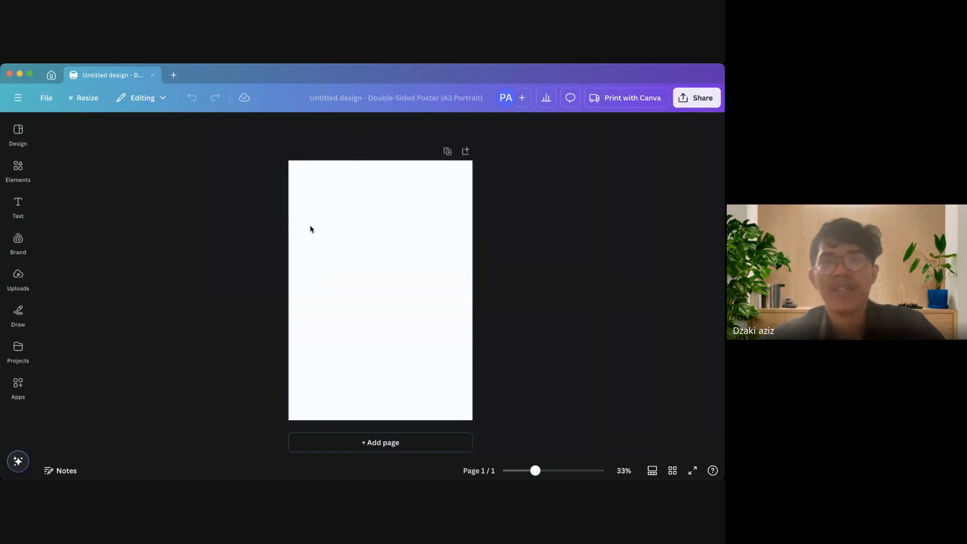
Try the Instagram Story size in the Resize options, then deselect it
left_click(92, 97)
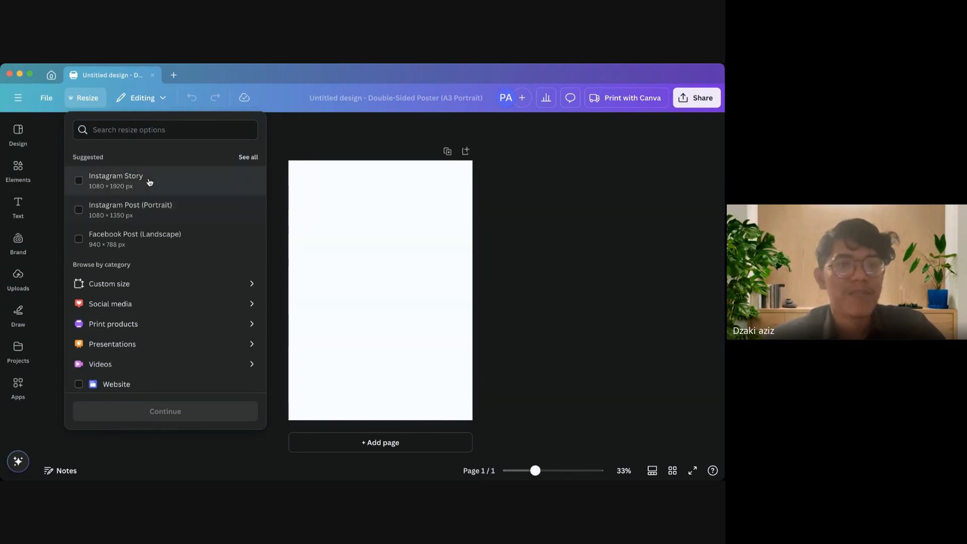
left_click(106, 190)
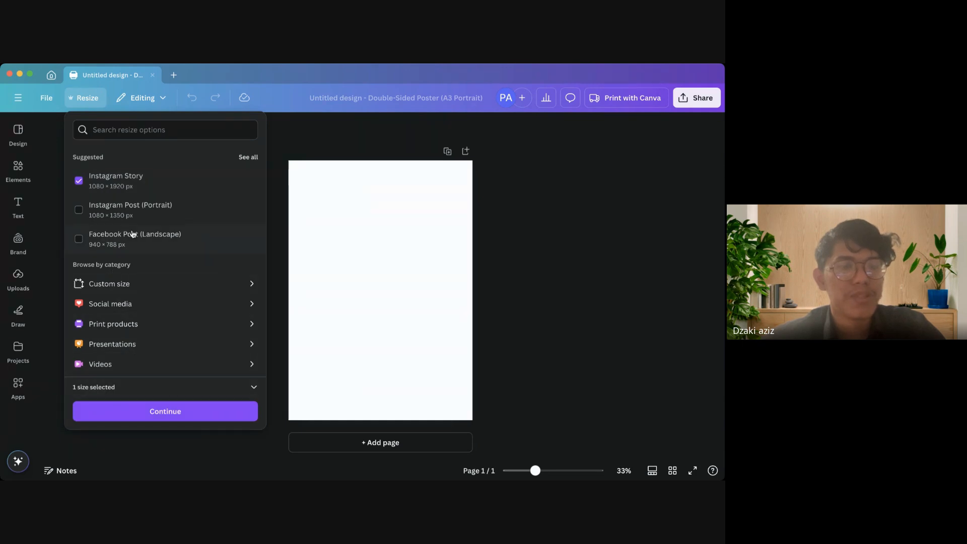
left_click(99, 187)
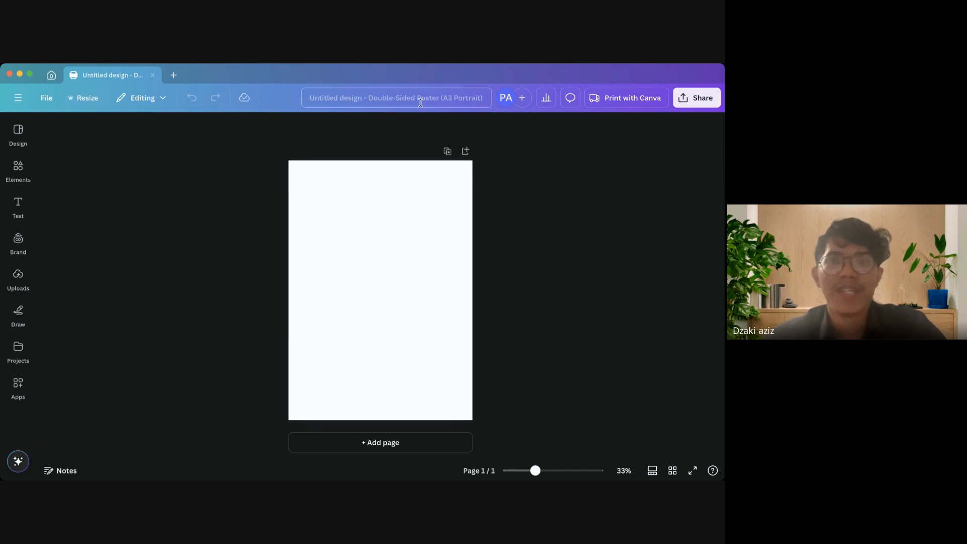
Rename the design to 'Demo Poster 2'
left_click(357, 99)
key("BackSpace")
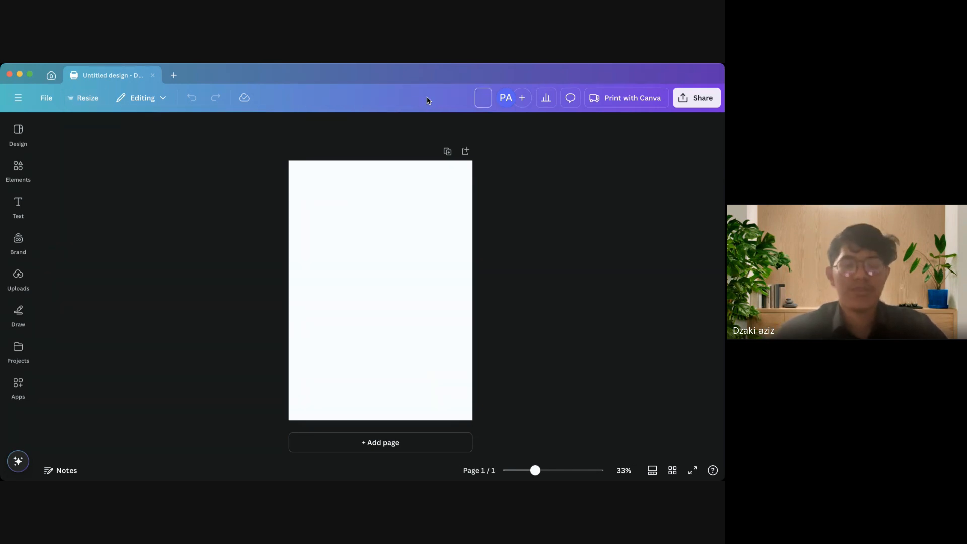
type("Dem")
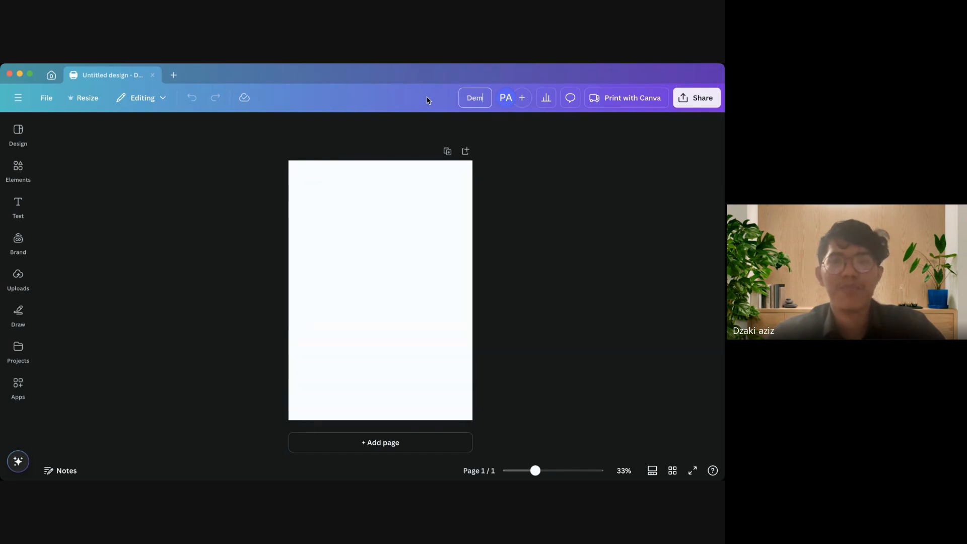
type("o Poster 2")
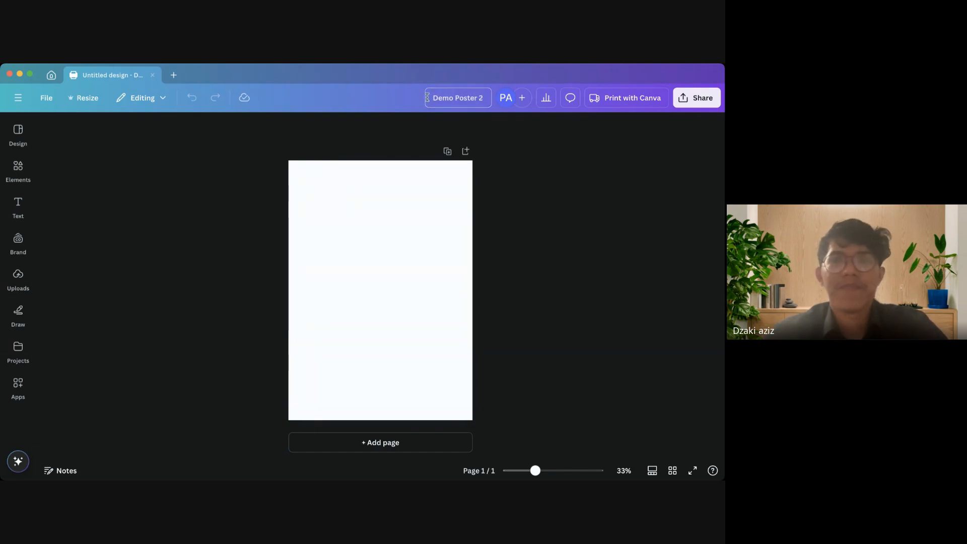
key("Return")
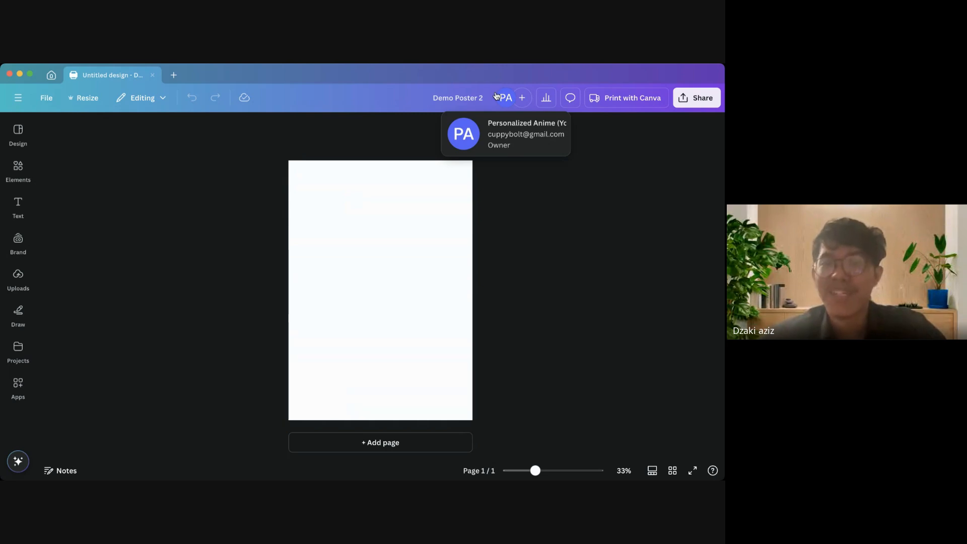
Browse the design's insights: the engagement, unique links and social media tabs
left_click(546, 97)
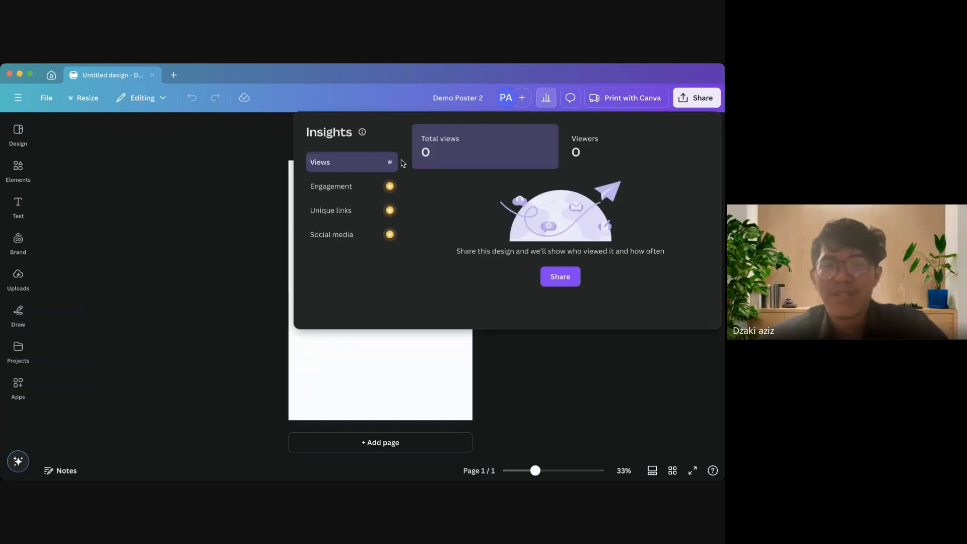
left_click(397, 187)
left_click(389, 210)
left_click(389, 234)
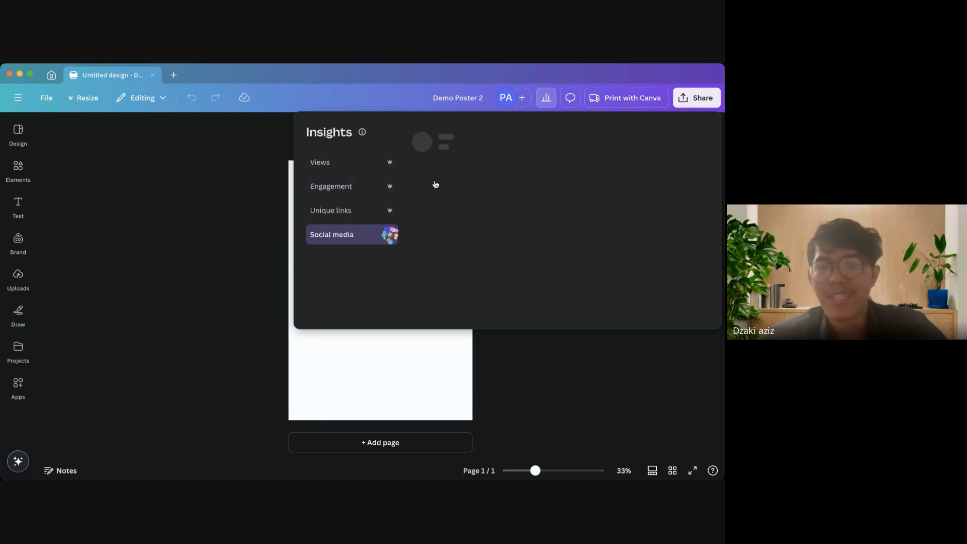
left_click(547, 99)
Check the current page's comments, then bring up the Share panel
left_click(566, 100)
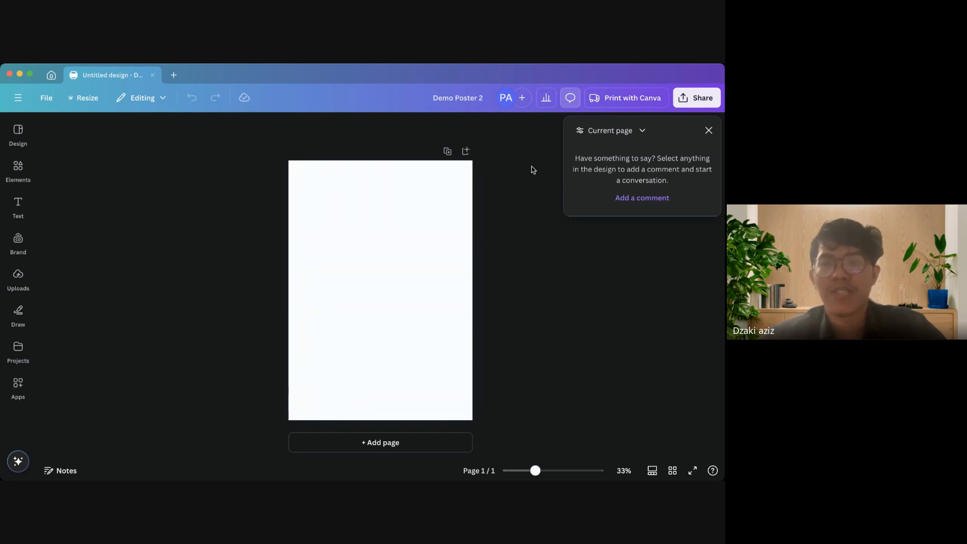
left_click(570, 98)
left_click(692, 104)
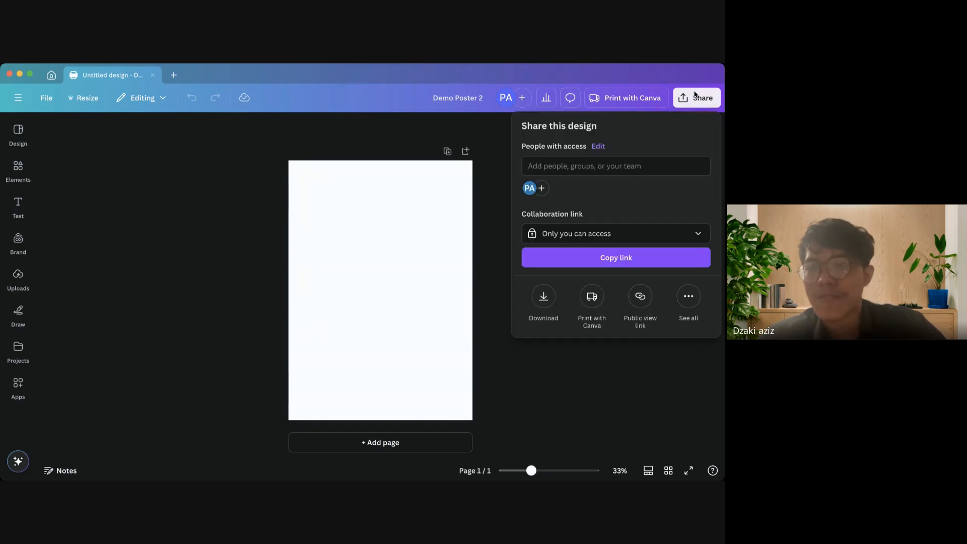
Set the collaboration link to 'Anyone with the link' with 'Can edit' permission
left_click(597, 238)
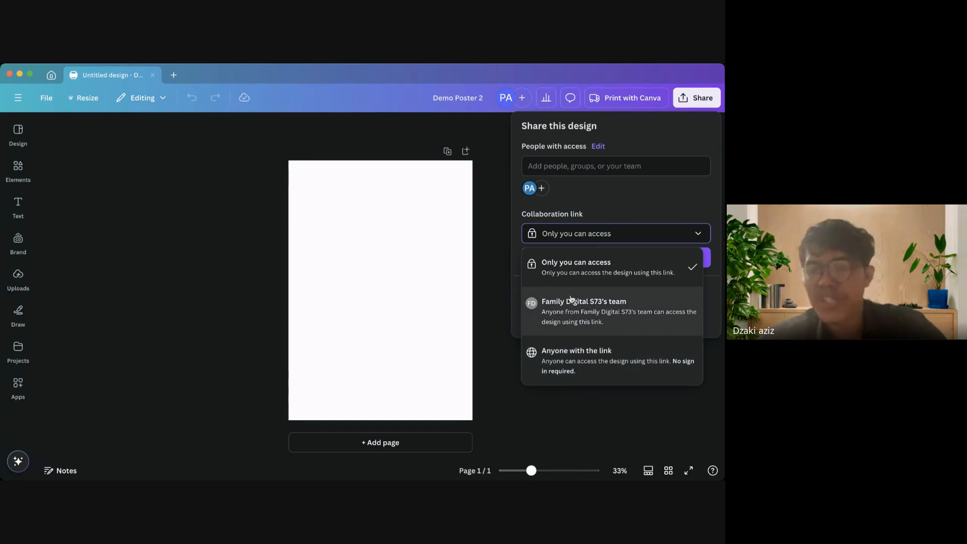
left_click(554, 347)
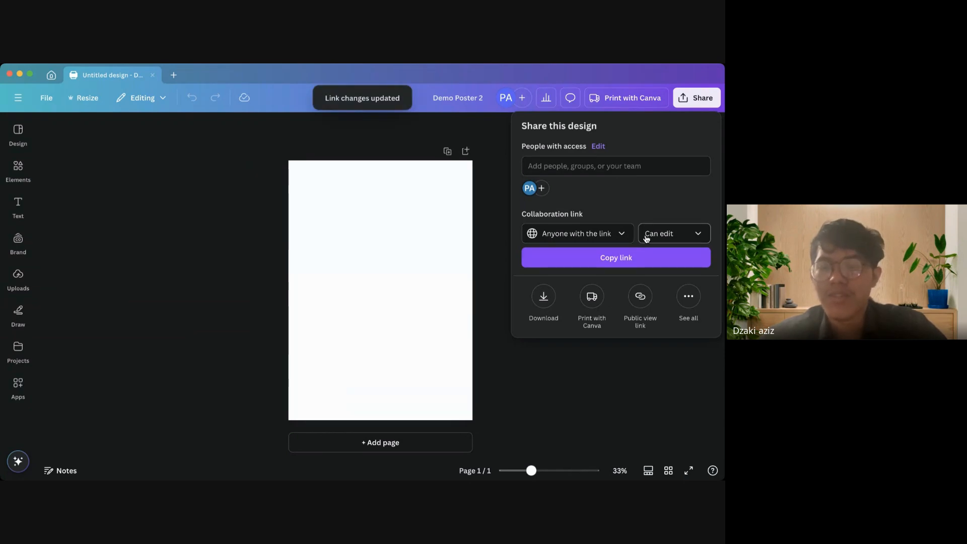
left_click(666, 239)
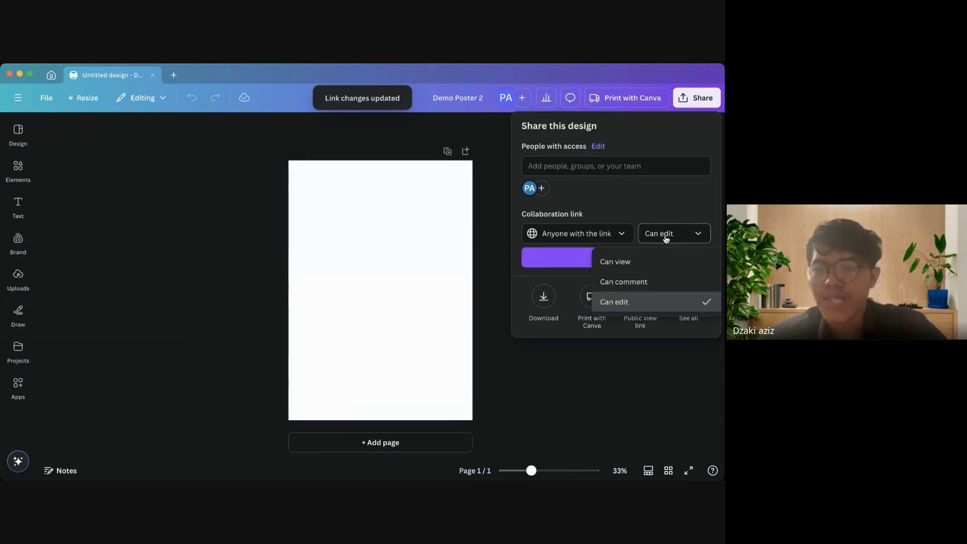
left_click(649, 258)
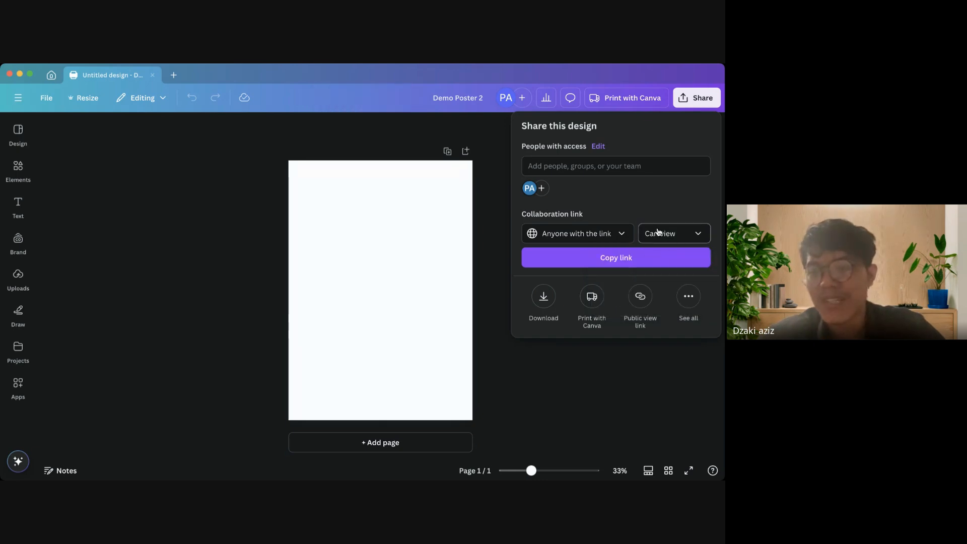
left_click(672, 238)
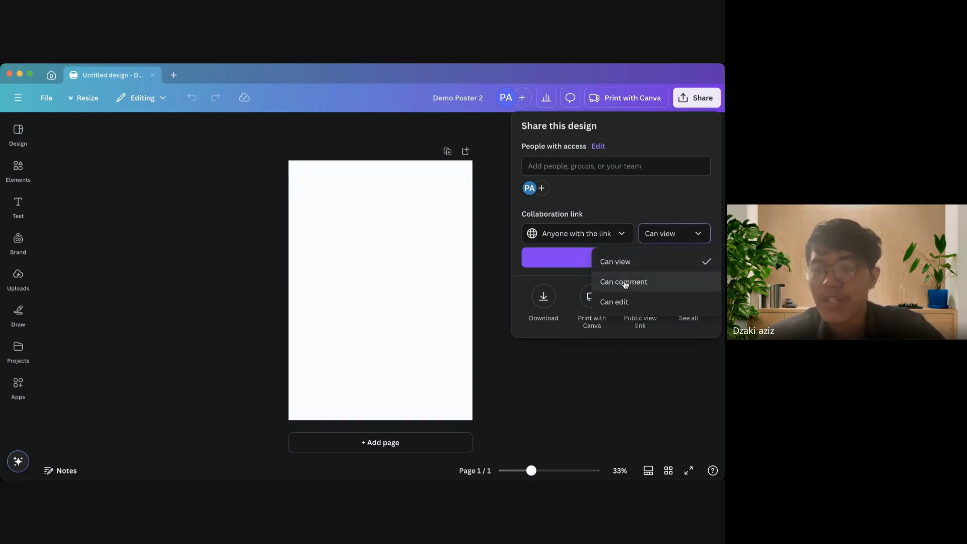
left_click(625, 283)
left_click(666, 239)
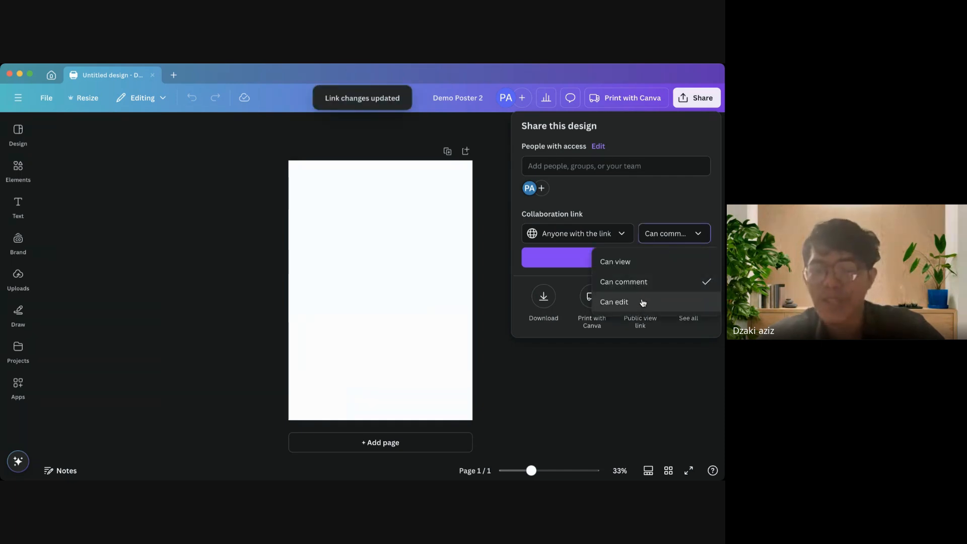
left_click(619, 302)
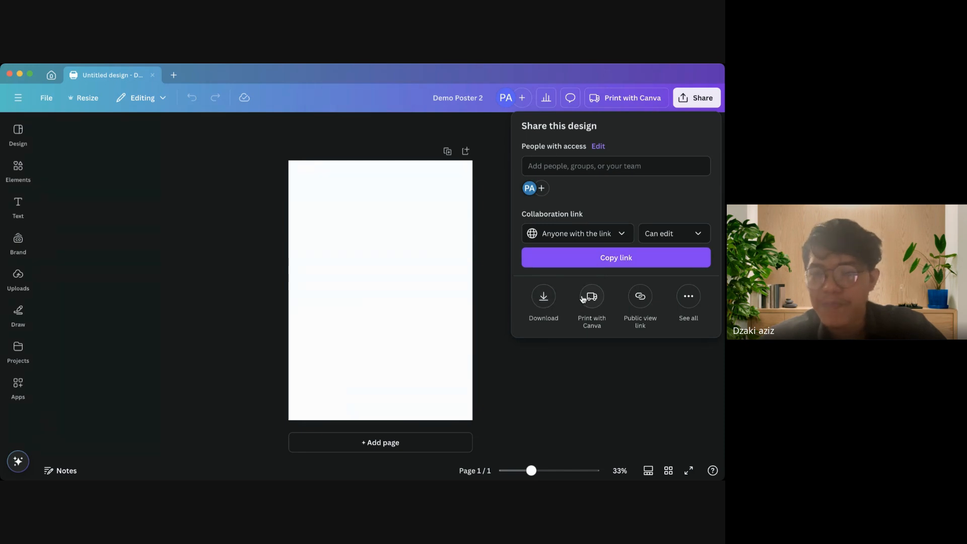
Look through all sharing and publishing options, go back, and close Share
left_click(688, 298)
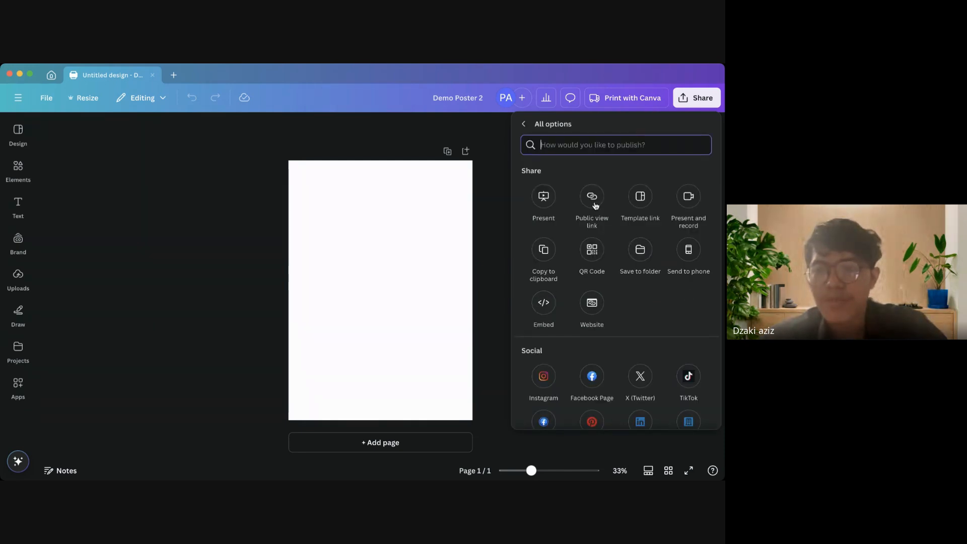
scroll(542, 322, "down", 3)
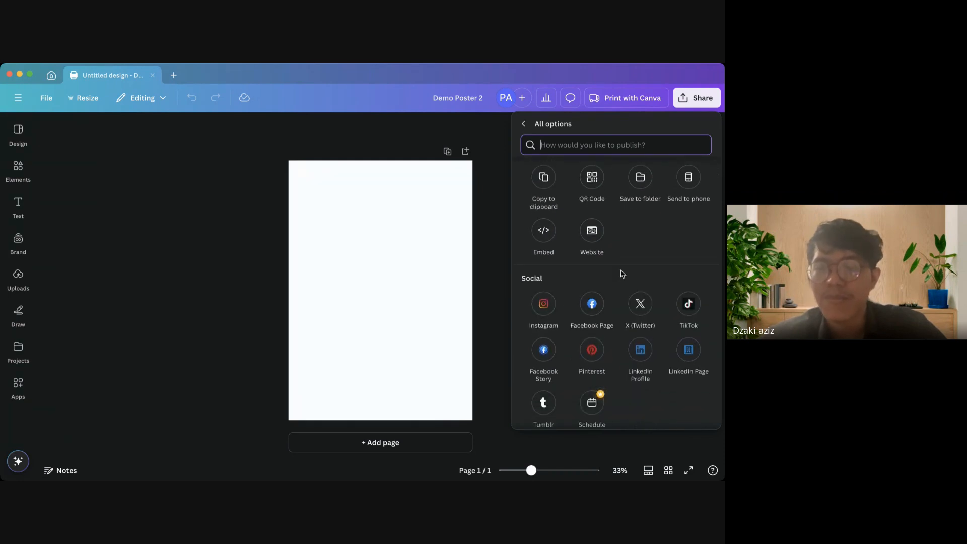
left_click(524, 123)
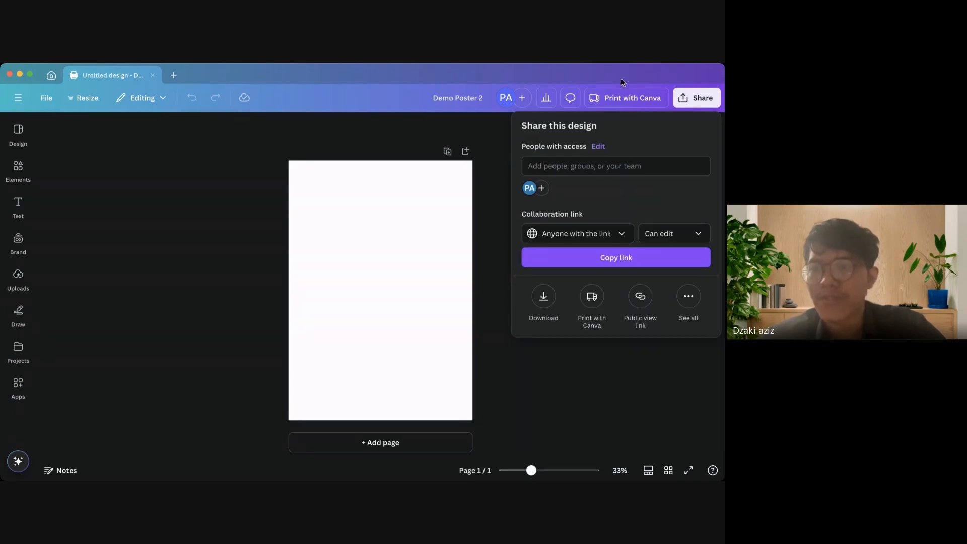
left_click(689, 99)
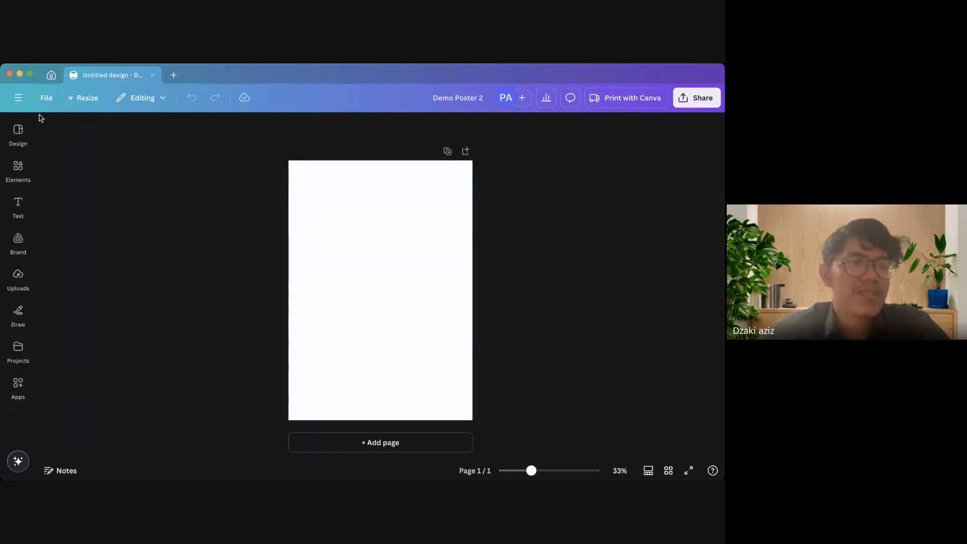
Open the Design templates panel, briefly visiting Draw, and scroll through the templates
left_click(19, 131)
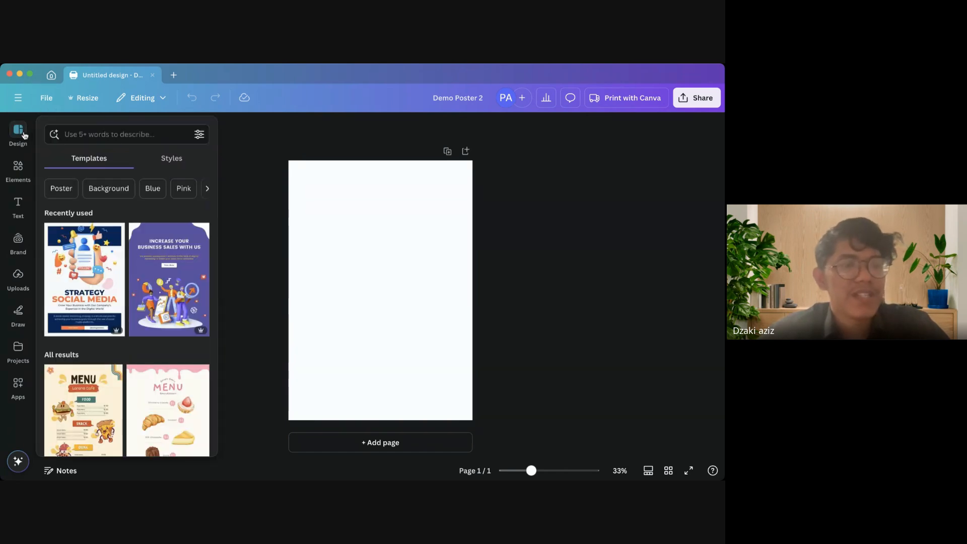
left_click(18, 312)
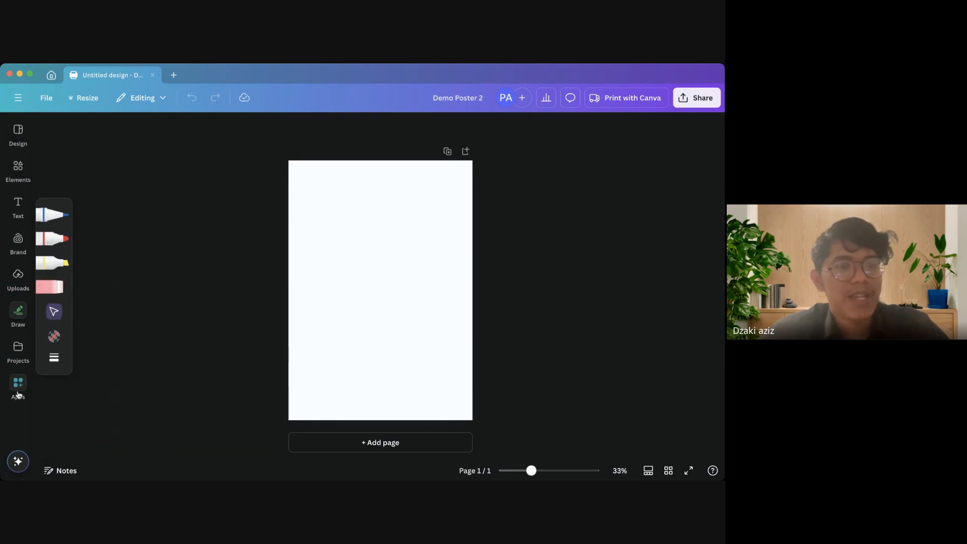
left_click(18, 130)
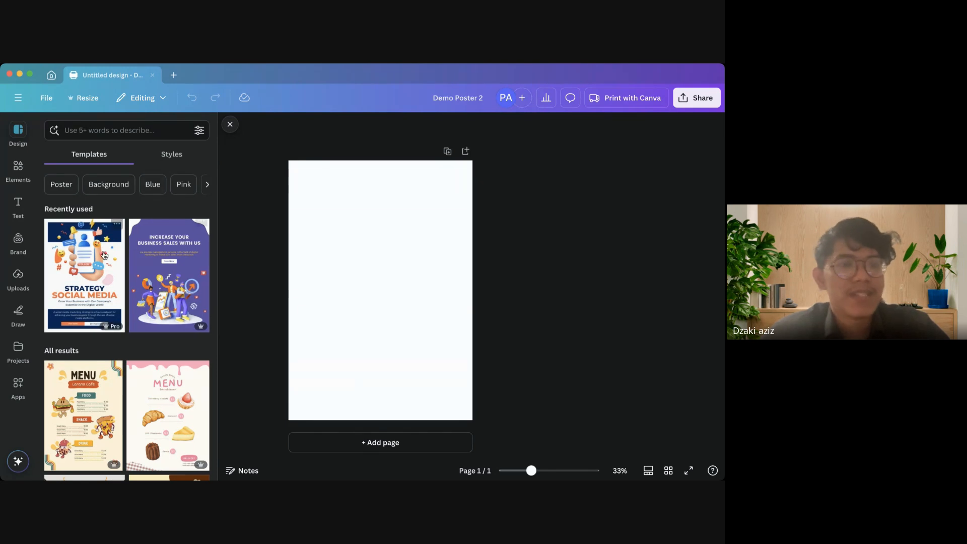
scroll(95, 276, "down", 2)
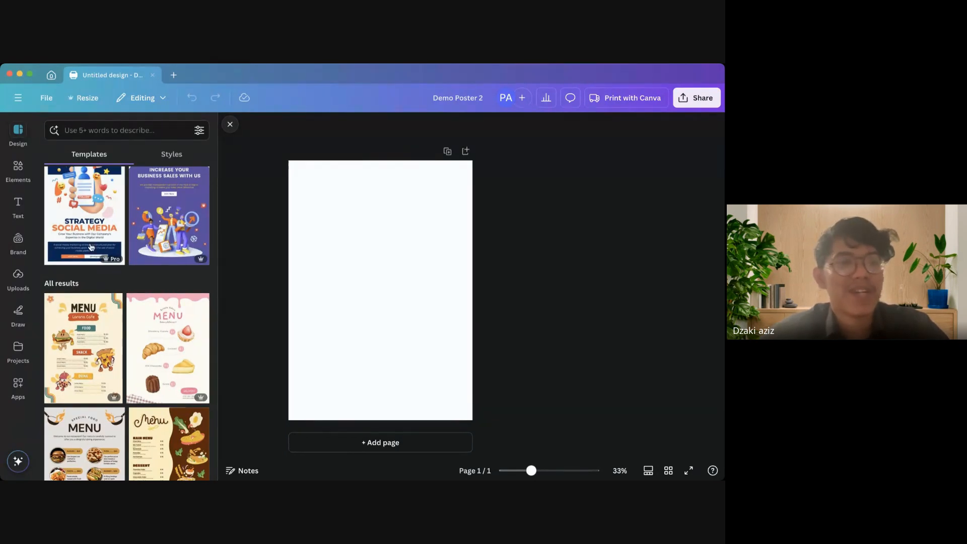
scroll(100, 256, "up", 2)
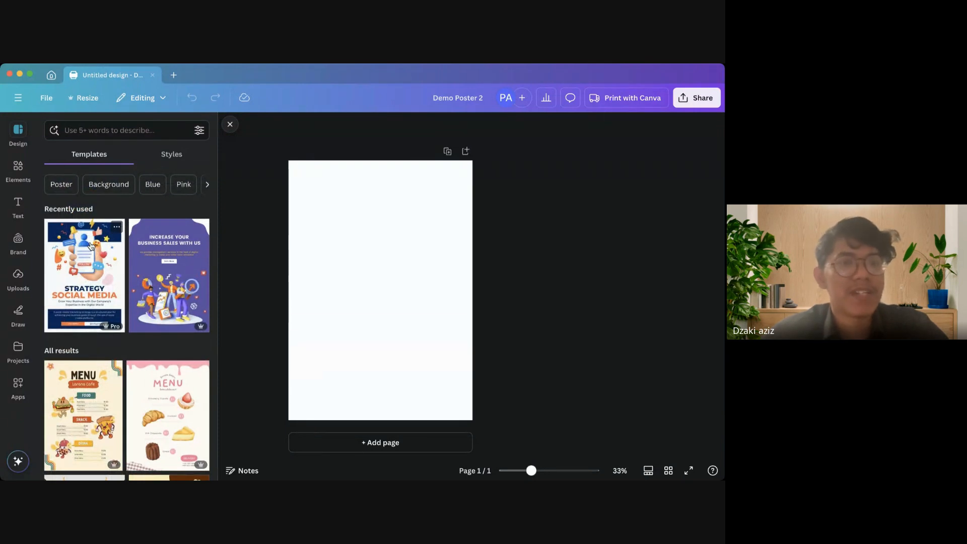
scroll(103, 262, "down", 3)
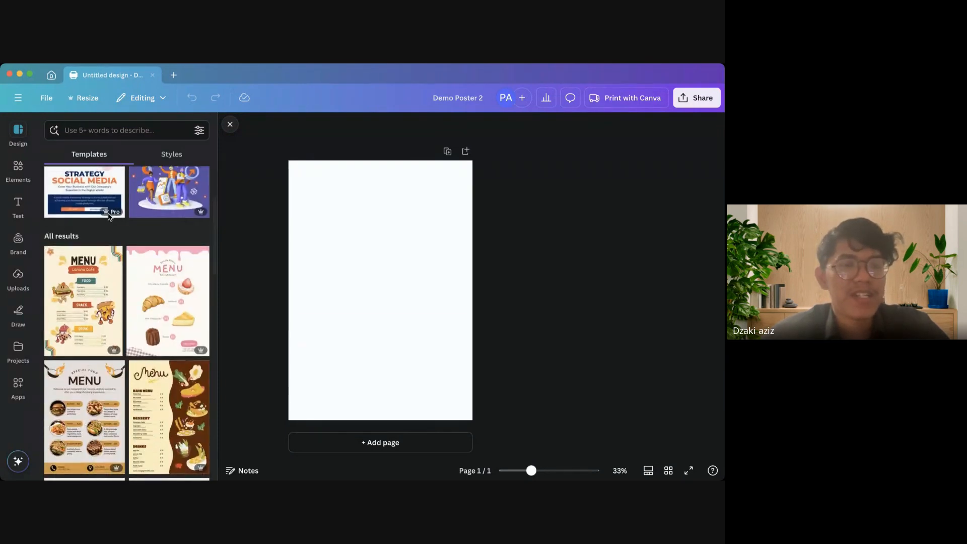
scroll(99, 202, "up", 1)
Browse the Styles tab, then return to Templates and scroll down to menu templates
left_click(172, 154)
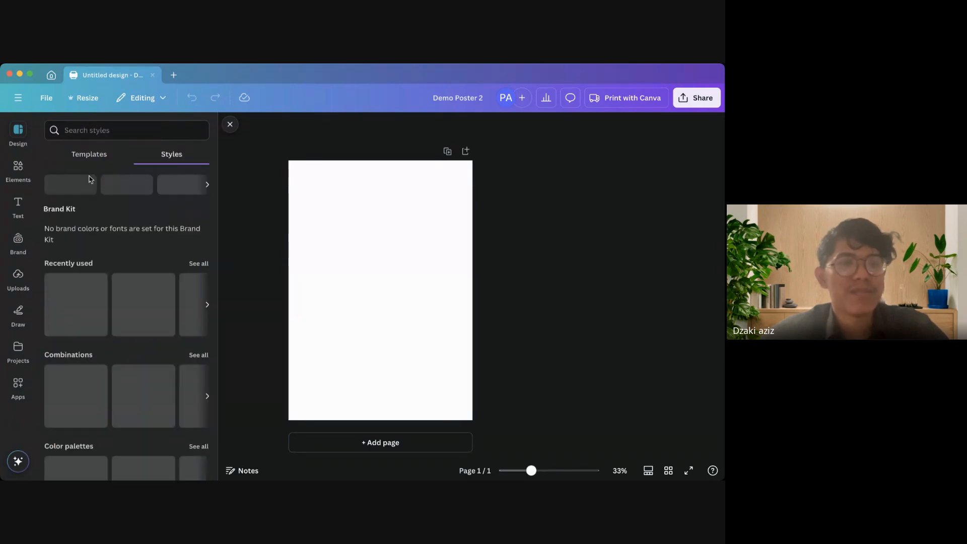
scroll(143, 311, "down", 2)
scroll(142, 182, "up", 2)
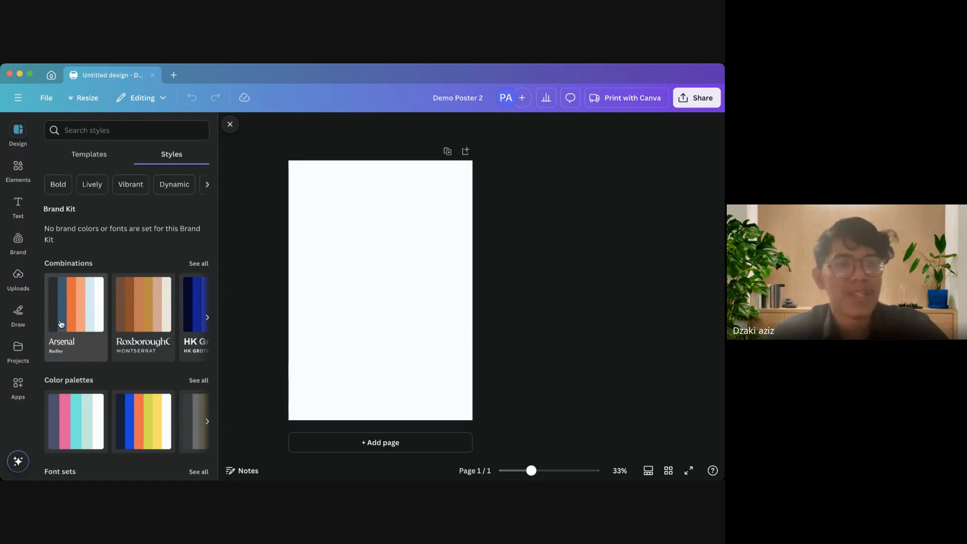
left_click(88, 154)
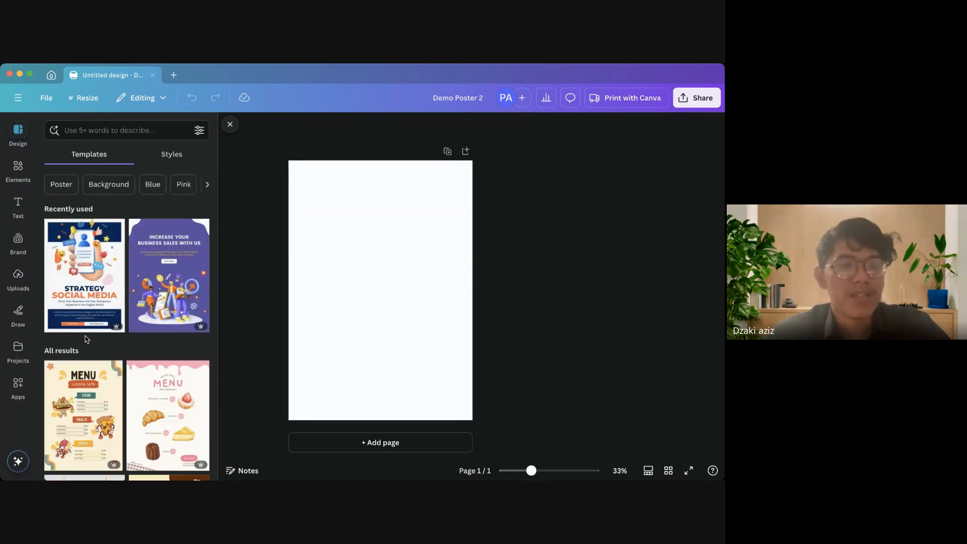
scroll(91, 311, "down", 6)
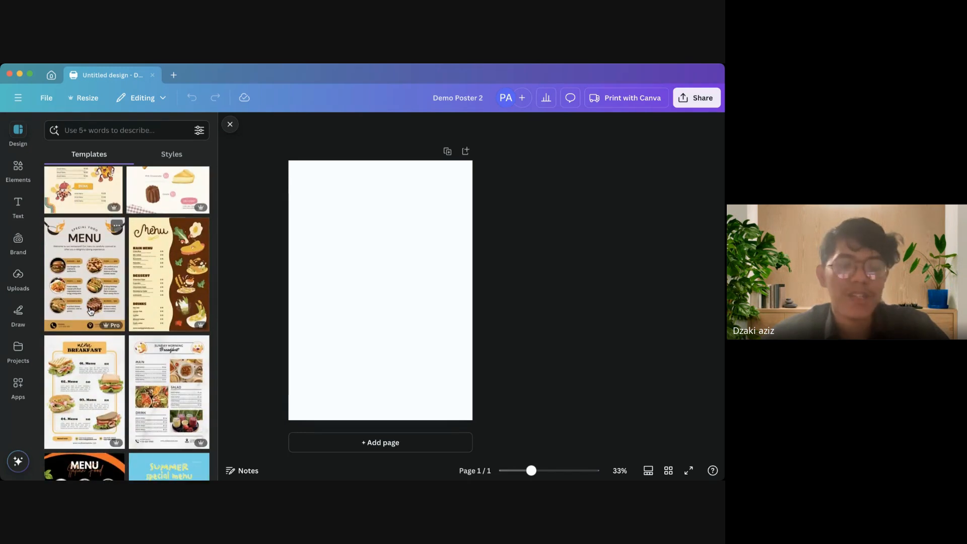
scroll(90, 310, "down", 2)
scroll(124, 304, "down", 3)
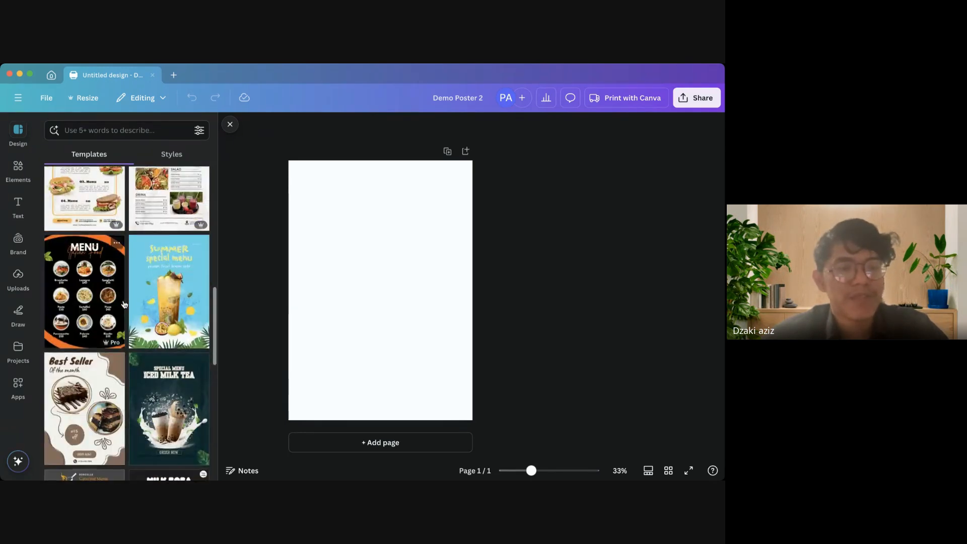
Apply the black Italian Food menu template, undo it, and switch to Elements
left_click(85, 268)
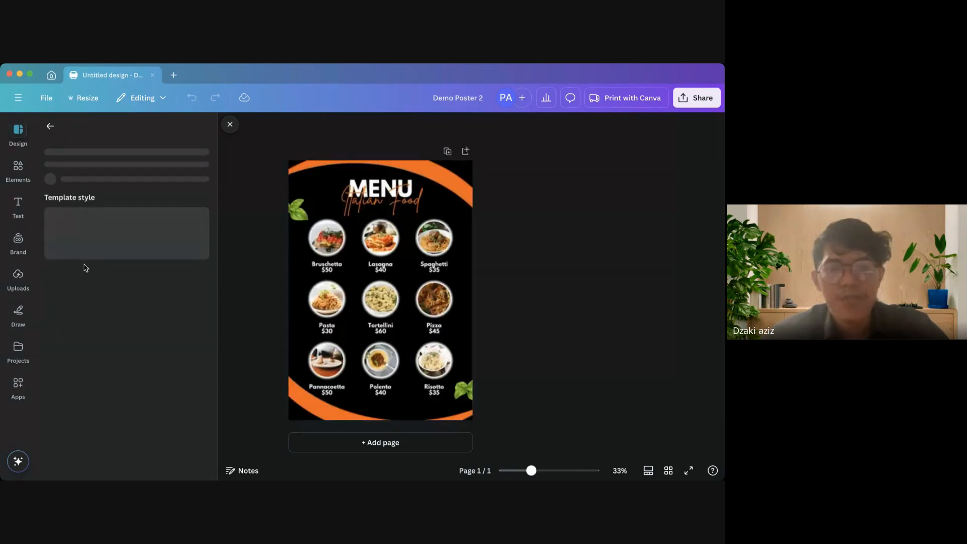
left_click(401, 196)
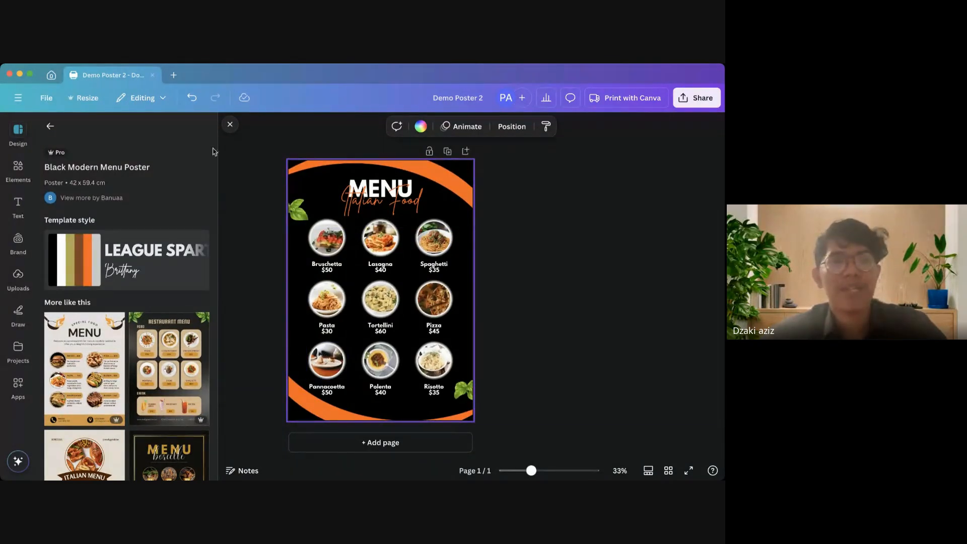
left_click(191, 98)
left_click(49, 126)
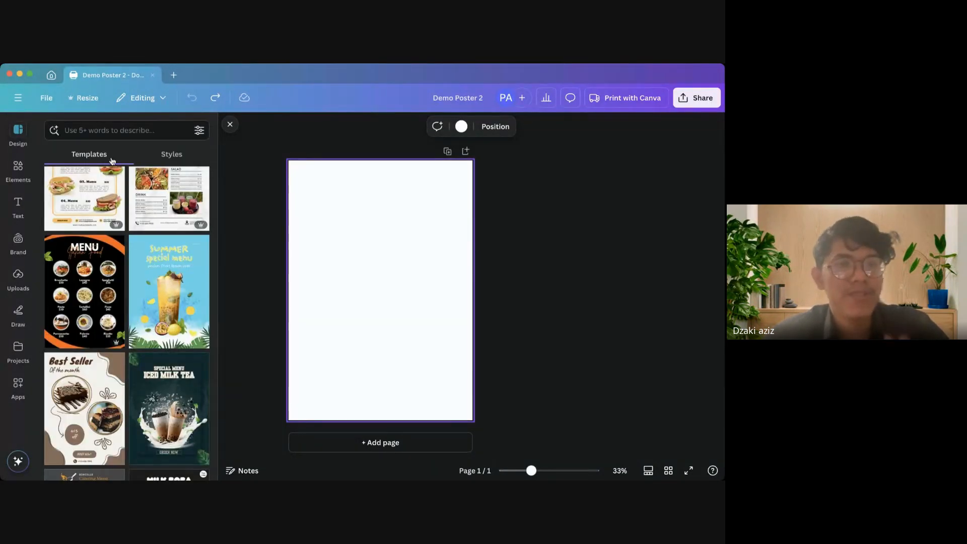
left_click(17, 170)
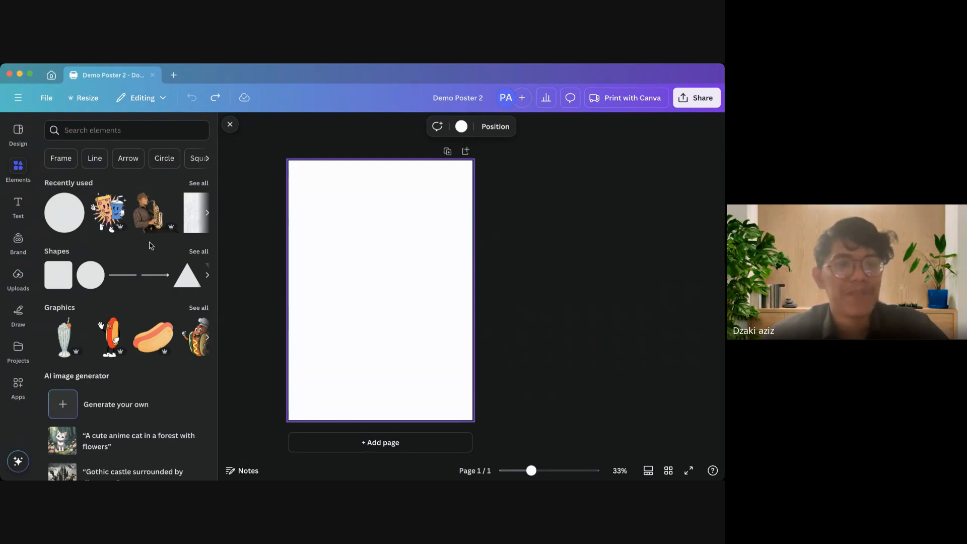
Scroll through the Elements sections, then focus the search box to show recent searches
scroll(151, 245, "down", 1)
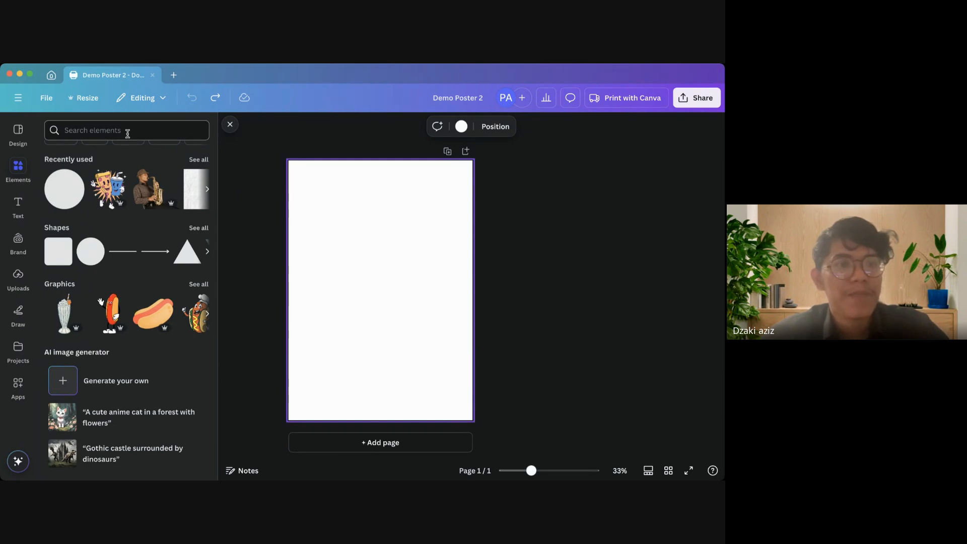
scroll(102, 270, "down", 5)
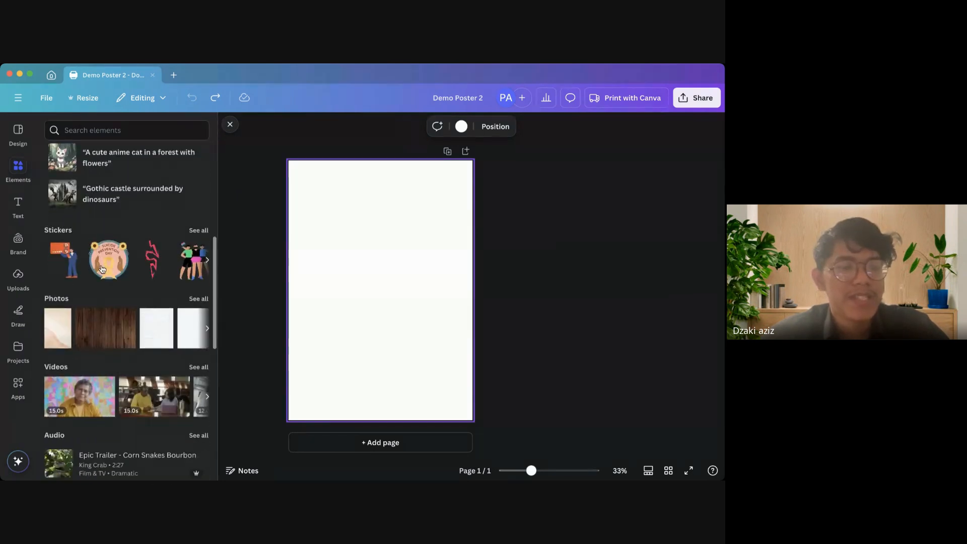
scroll(102, 270, "down", 1)
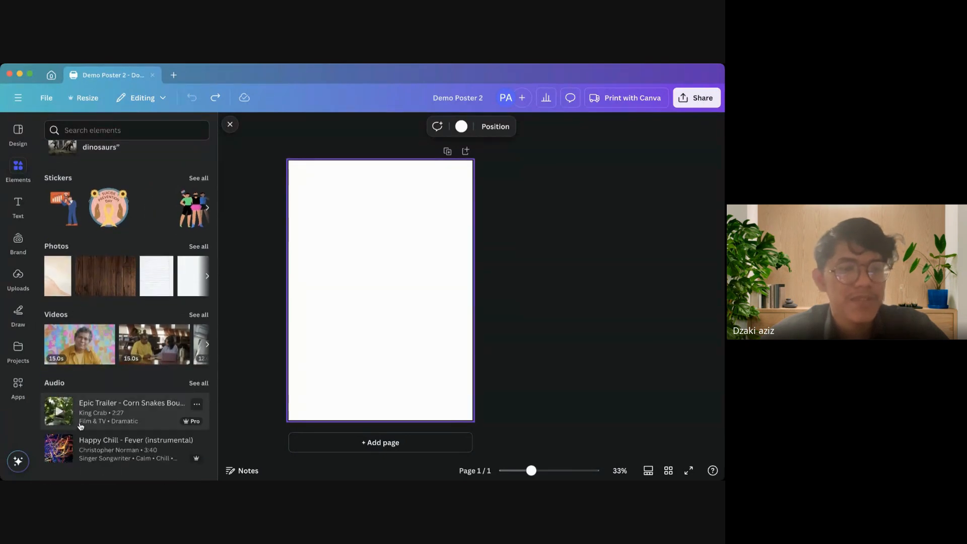
scroll(80, 426, "down", 1)
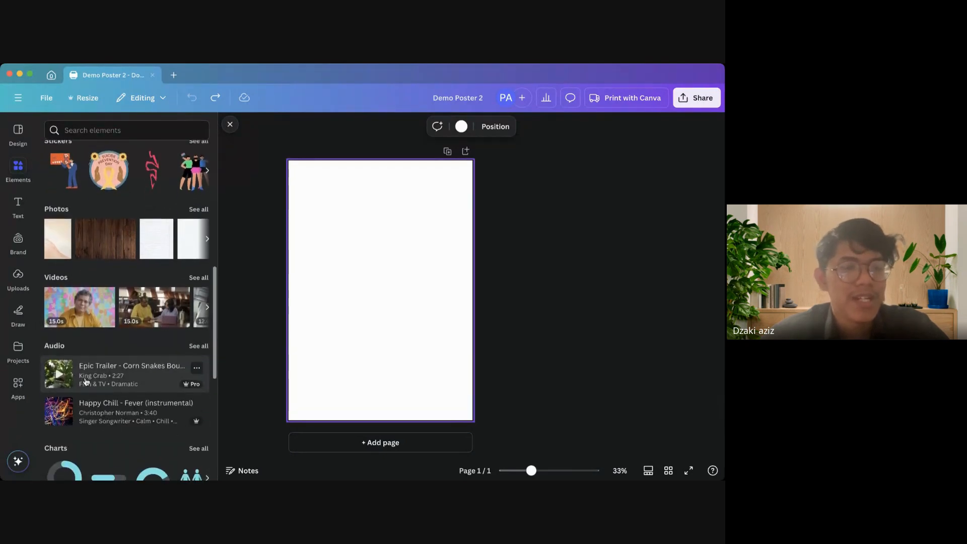
scroll(86, 382, "down", 5)
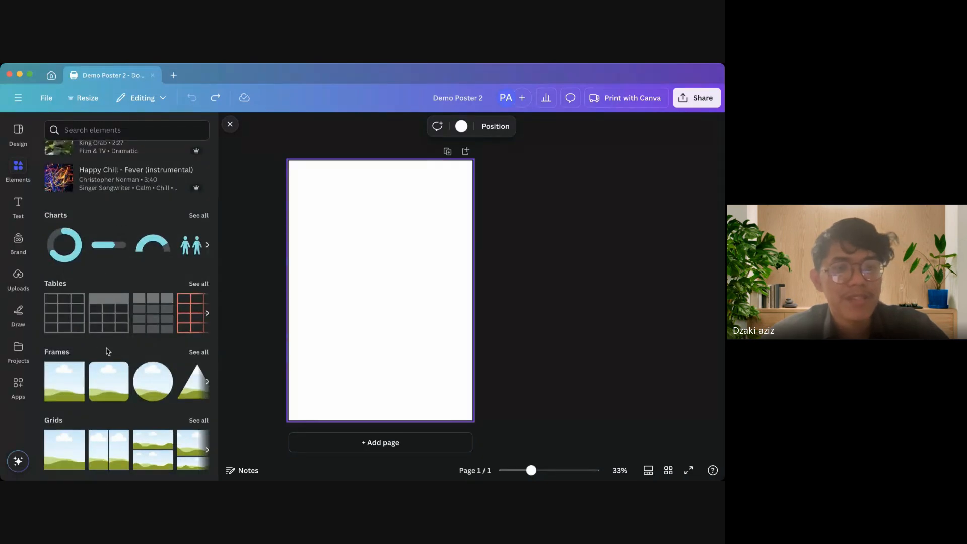
scroll(100, 347, "down", 2)
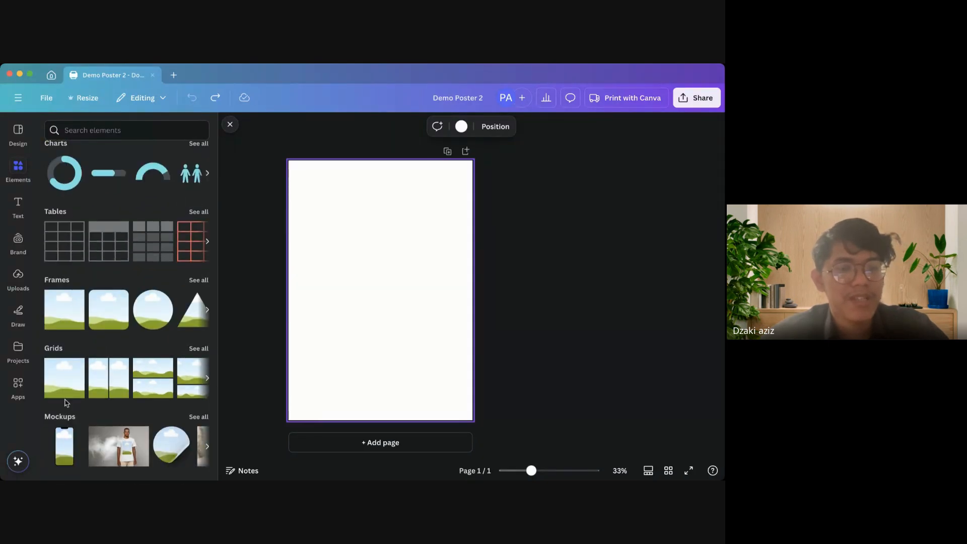
scroll(65, 401, "down", 2)
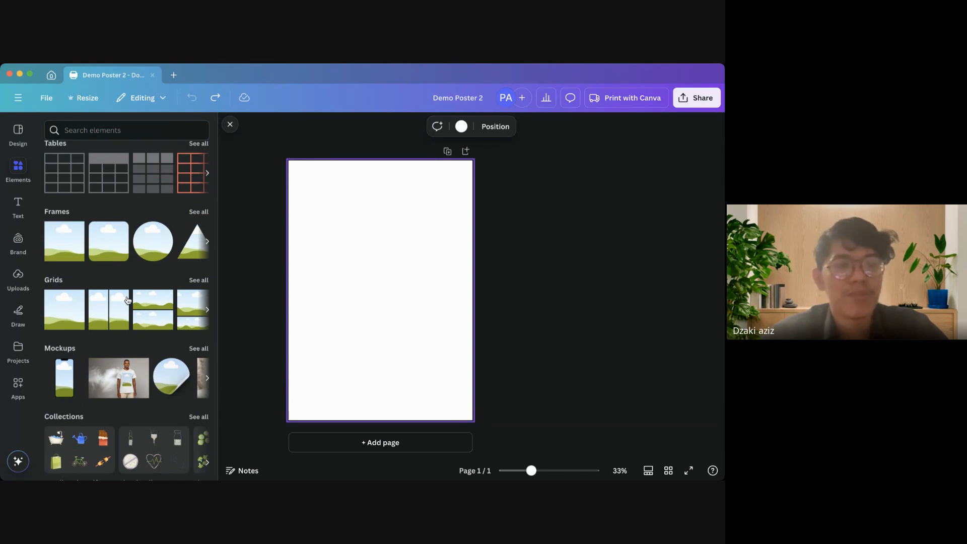
scroll(139, 208, "up", 9)
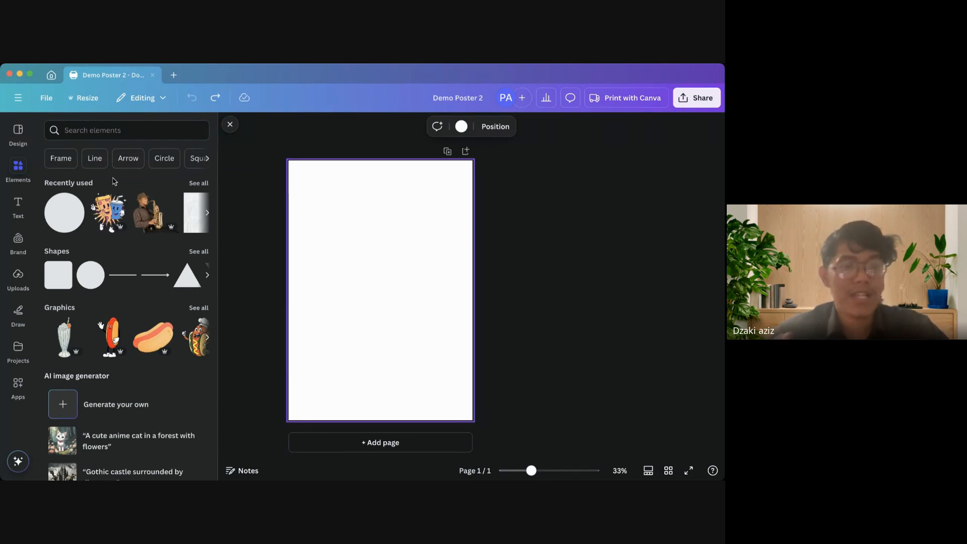
left_click(97, 130)
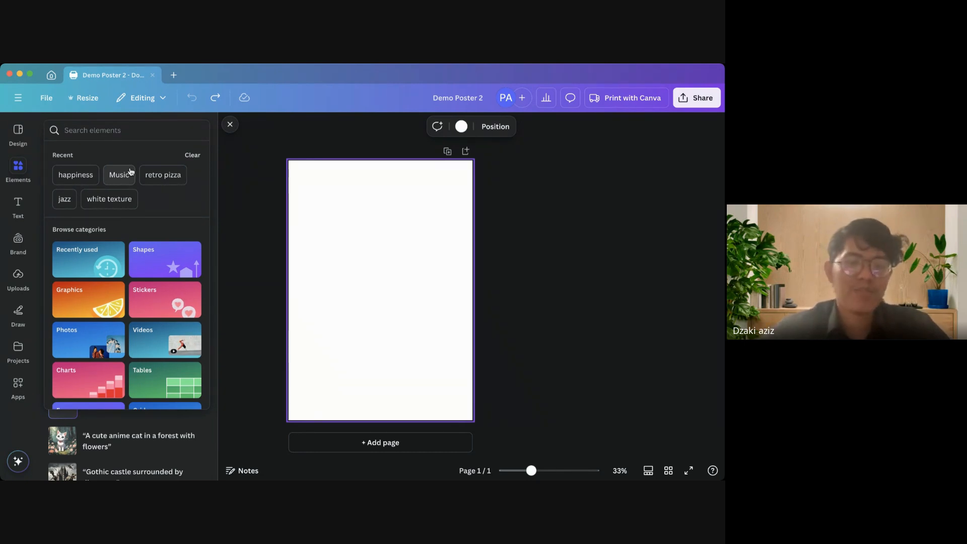
Search elements for 'Burger' and filter the results to Graphics
type("Burger")
key("Return")
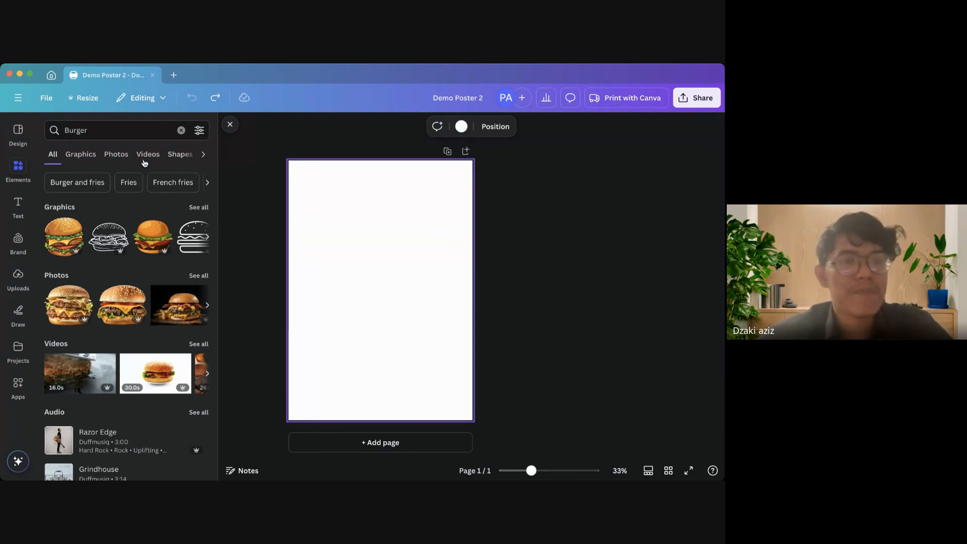
left_click(81, 154)
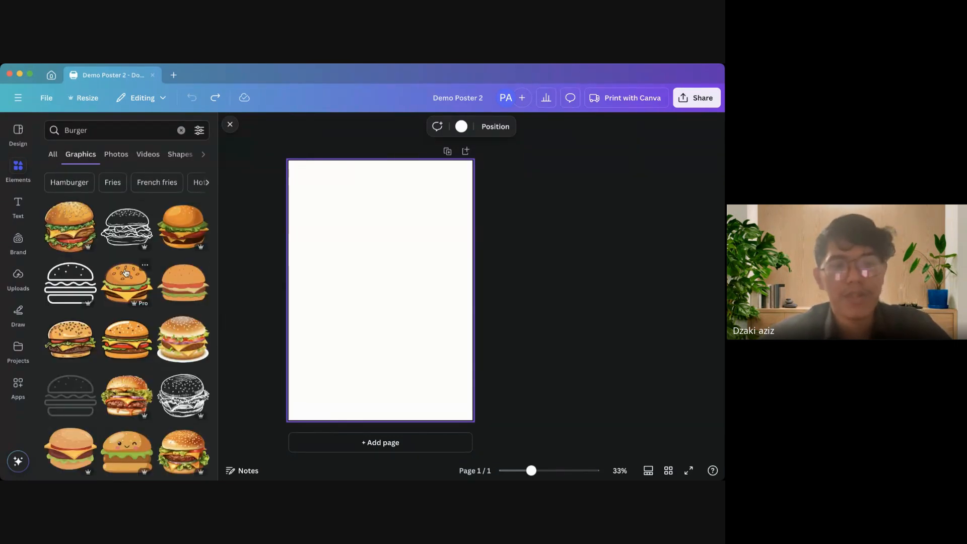
scroll(125, 273, "down", 3)
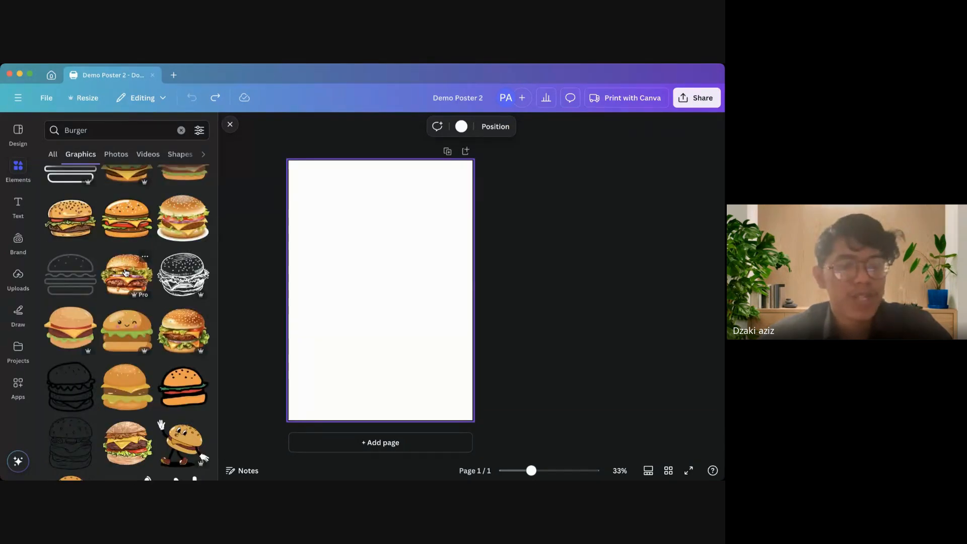
scroll(58, 244, "up", 3)
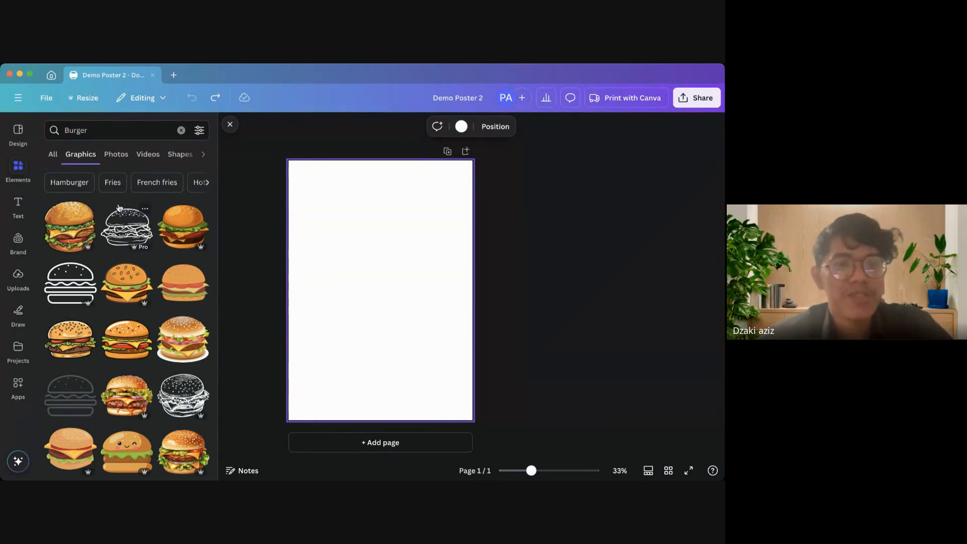
Add the outline and orange burger graphics, move one, then delete both
left_click(127, 235)
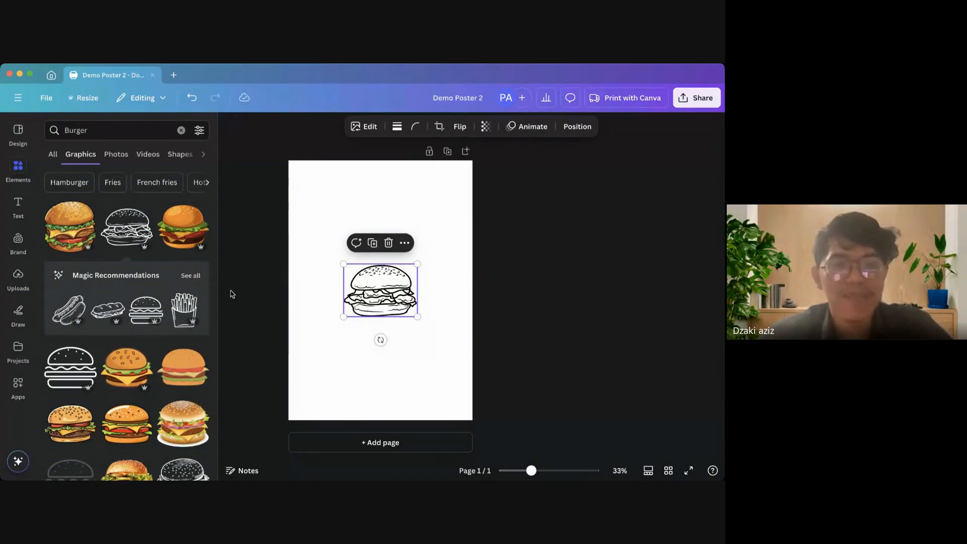
left_click(187, 372)
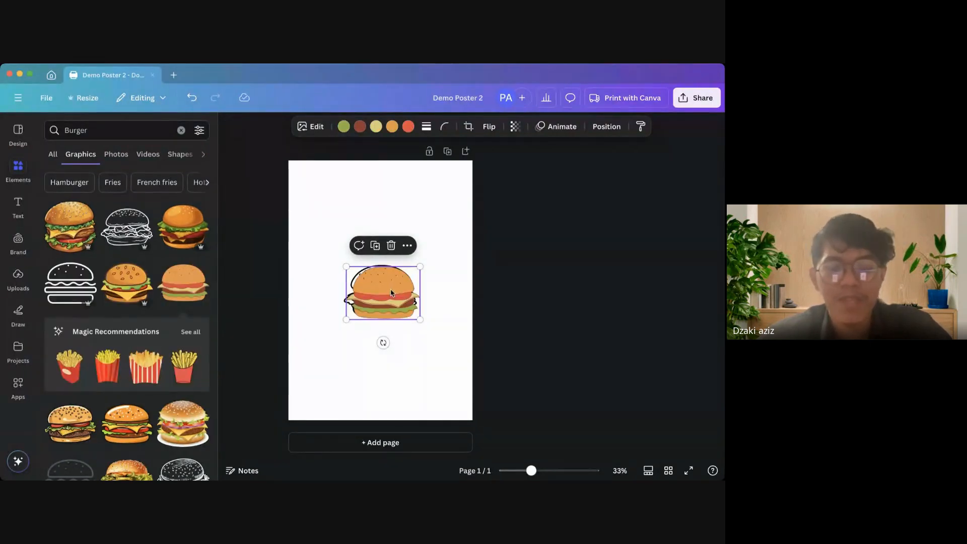
left_click_drag(380, 290, 352, 226)
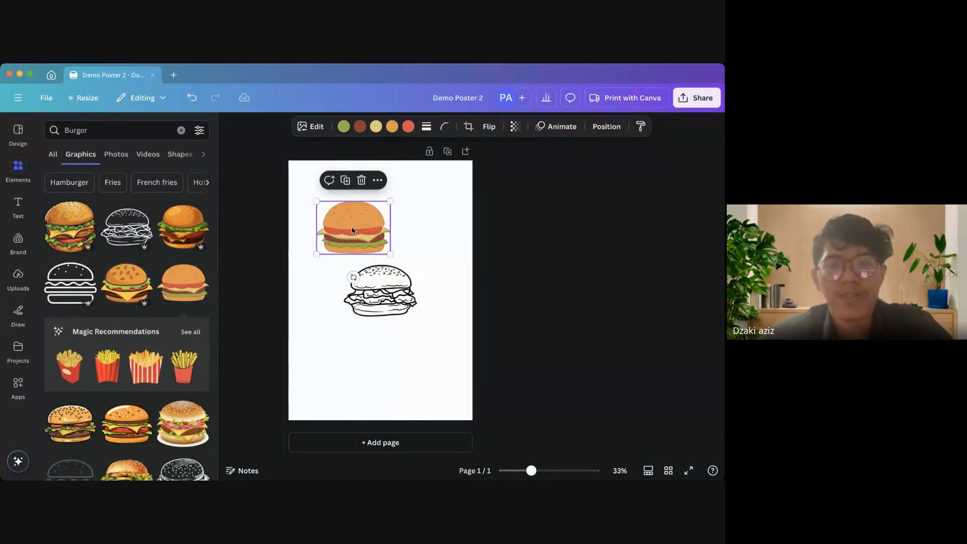
left_click_drag(322, 335, 436, 214)
key("Delete")
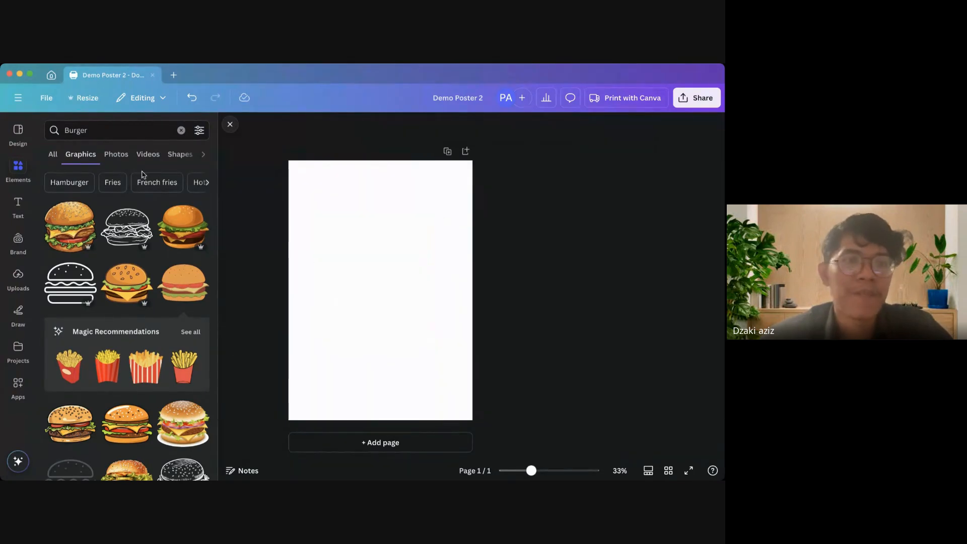
Add and delete a cheeseburger photo, then background-remove a burger-and-fries photo and delete it
left_click(116, 154)
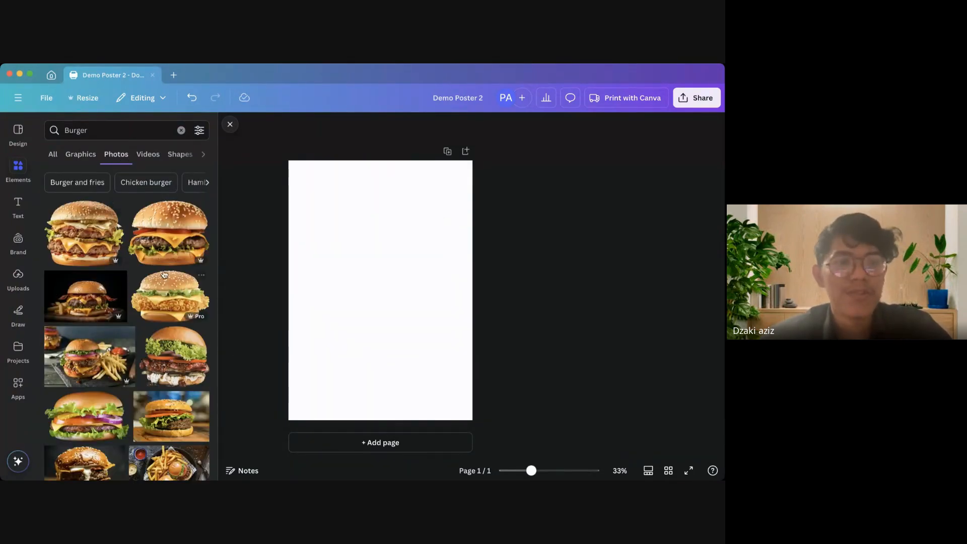
left_click(86, 234)
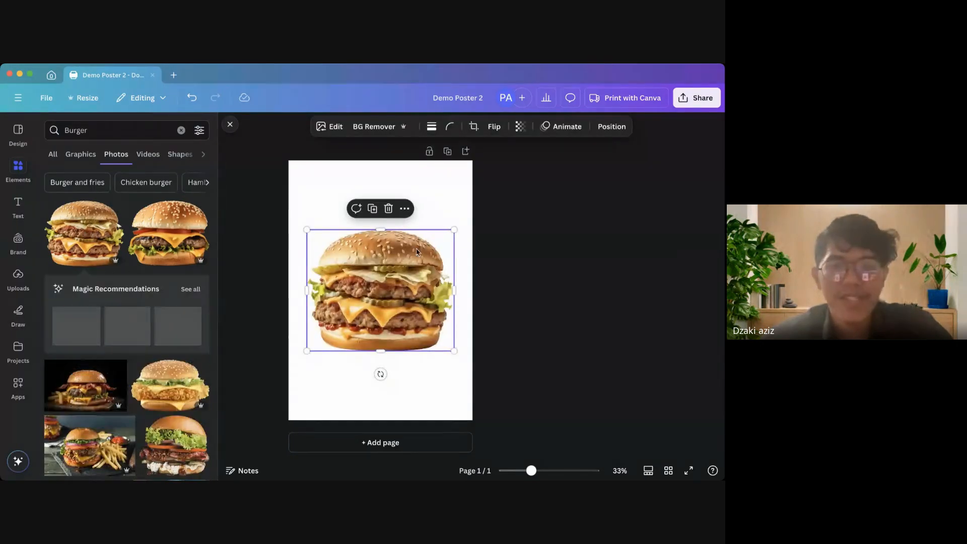
mouse_move(361, 262)
left_mouse_down()
mouse_move(385, 234)
mouse_move(335, 223)
mouse_move(380, 234)
mouse_move(357, 245)
left_mouse_up()
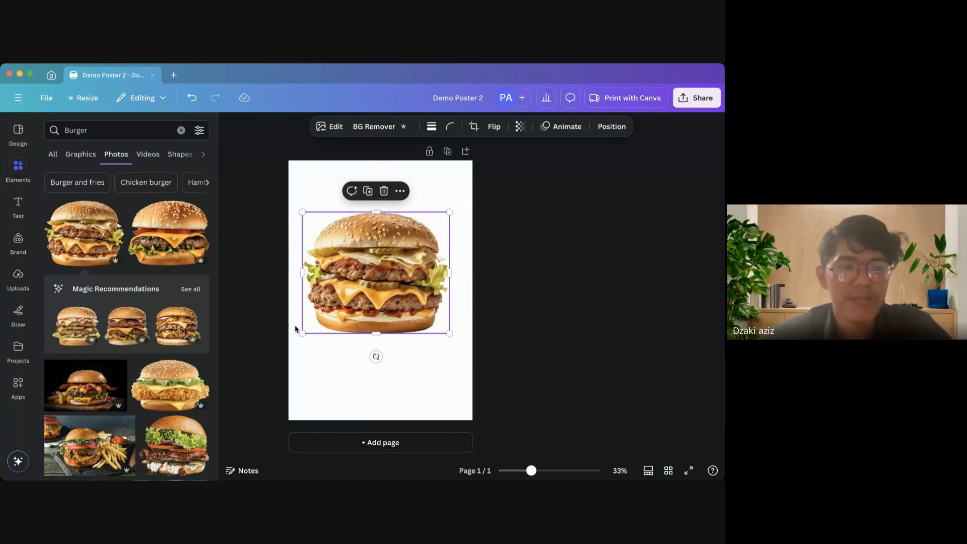
key("Delete")
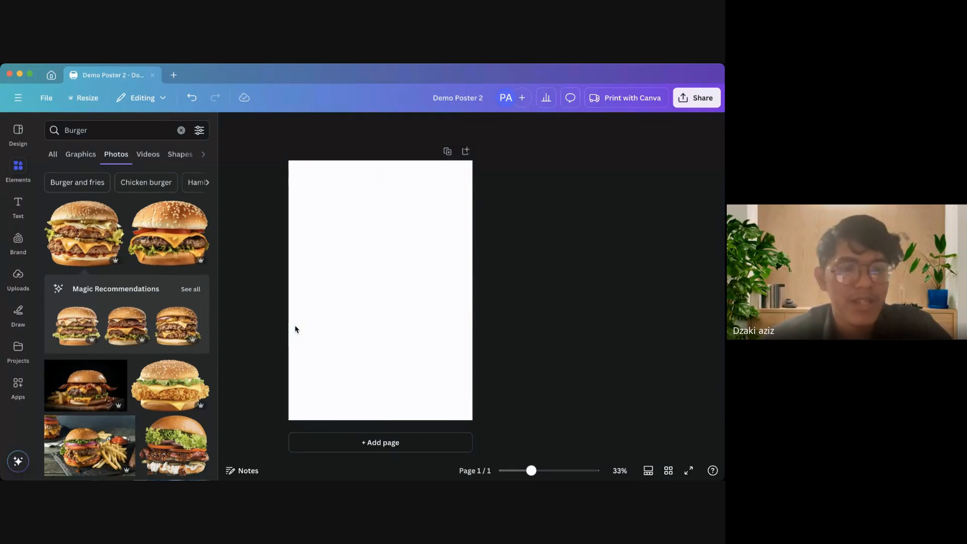
left_click(86, 388)
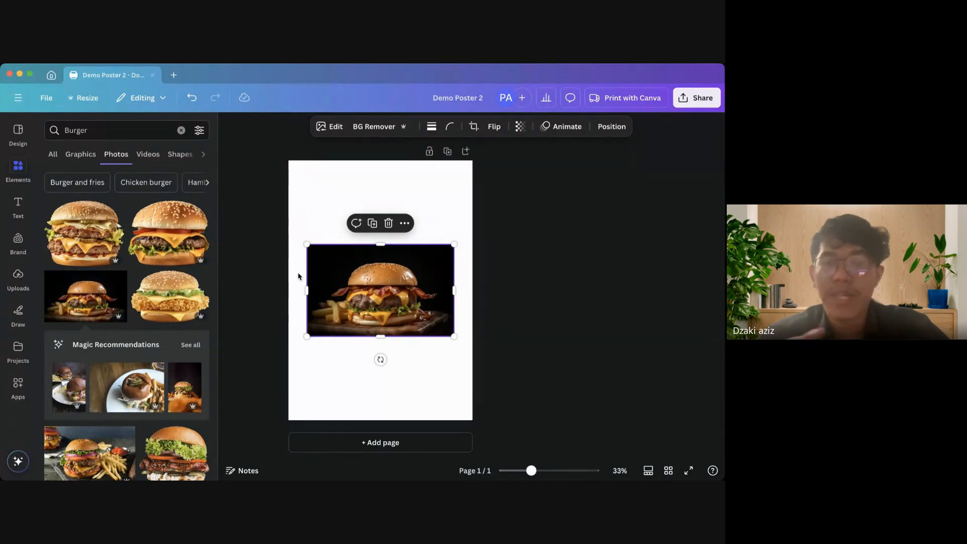
left_click(396, 132)
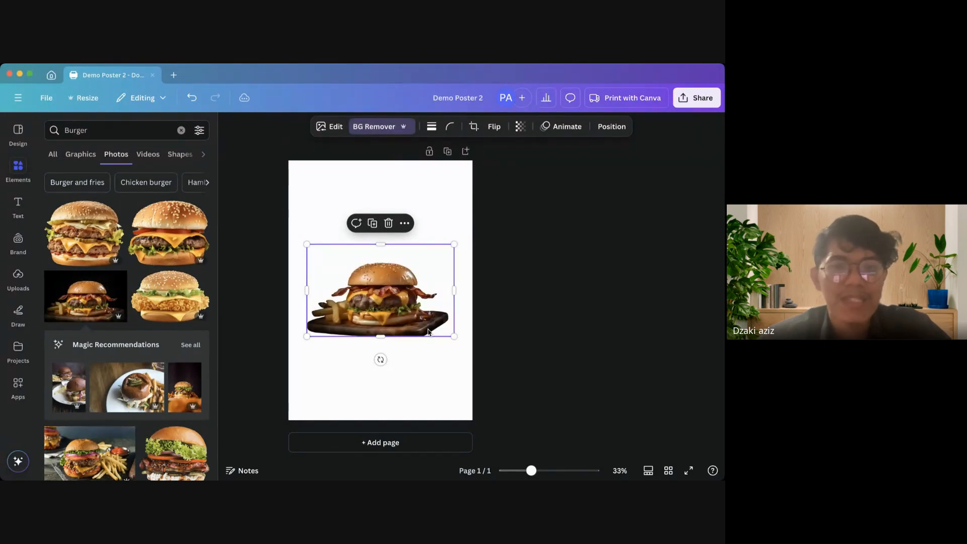
key("BackSpace")
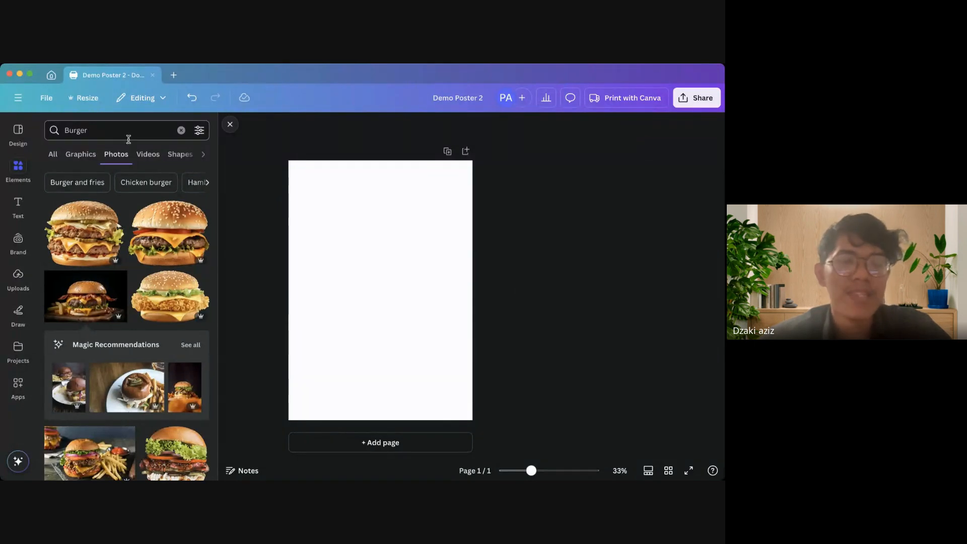
Cycle the Burger results through the Videos, Shapes, Audio, Frames, Mockups and Charts tabs
left_click(146, 154)
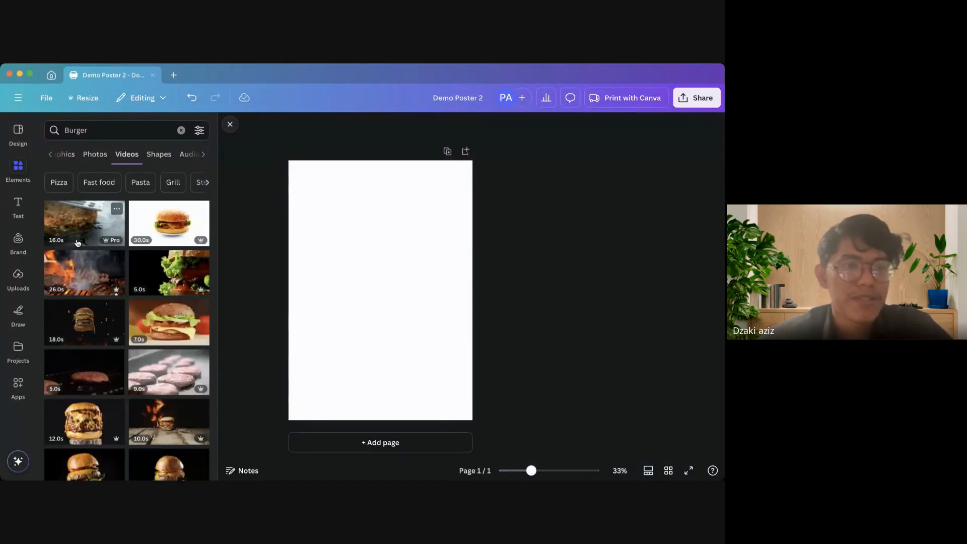
left_click(159, 154)
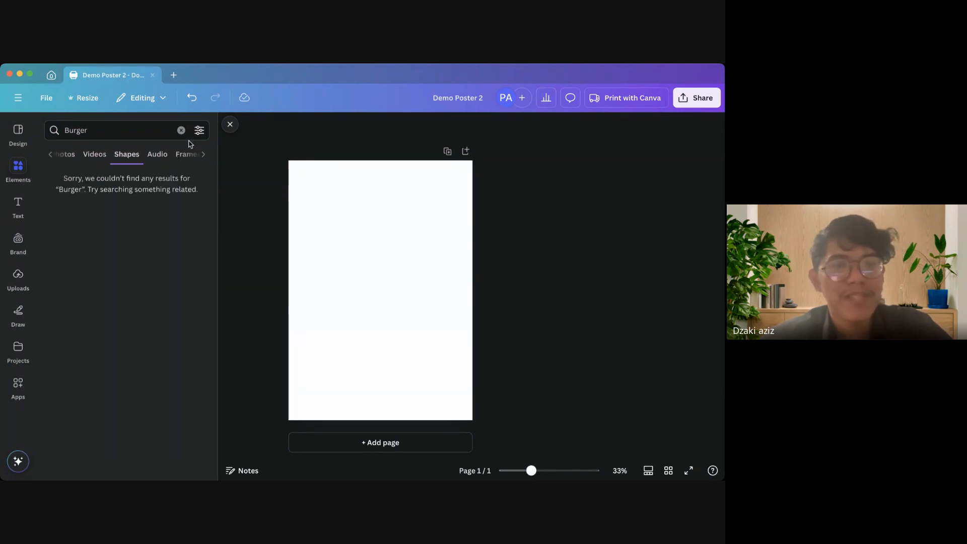
left_click(158, 155)
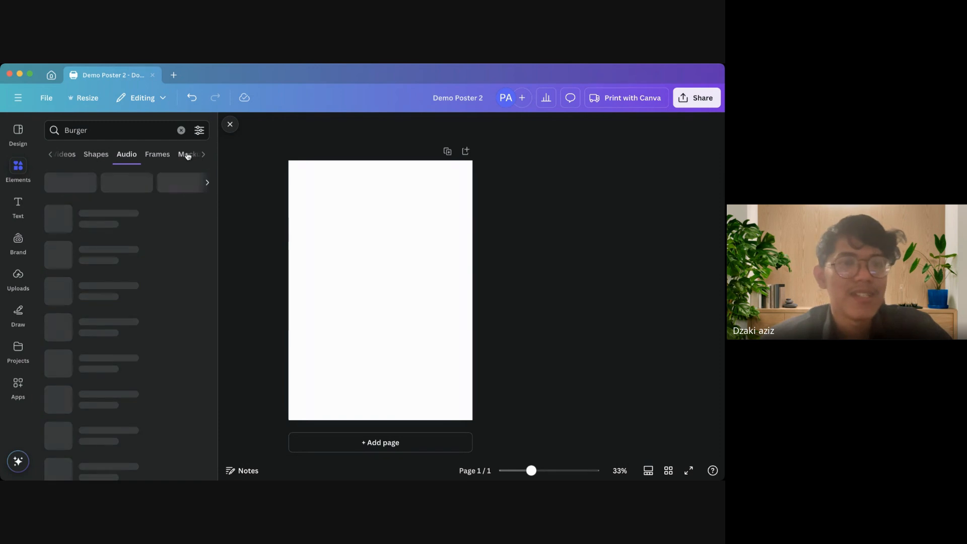
left_click(157, 158)
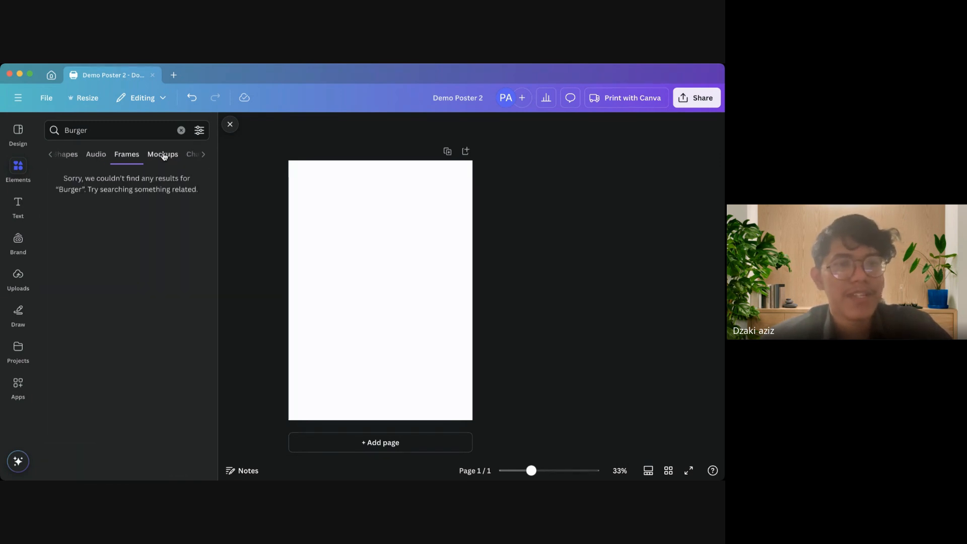
left_click(164, 155)
left_click(189, 155)
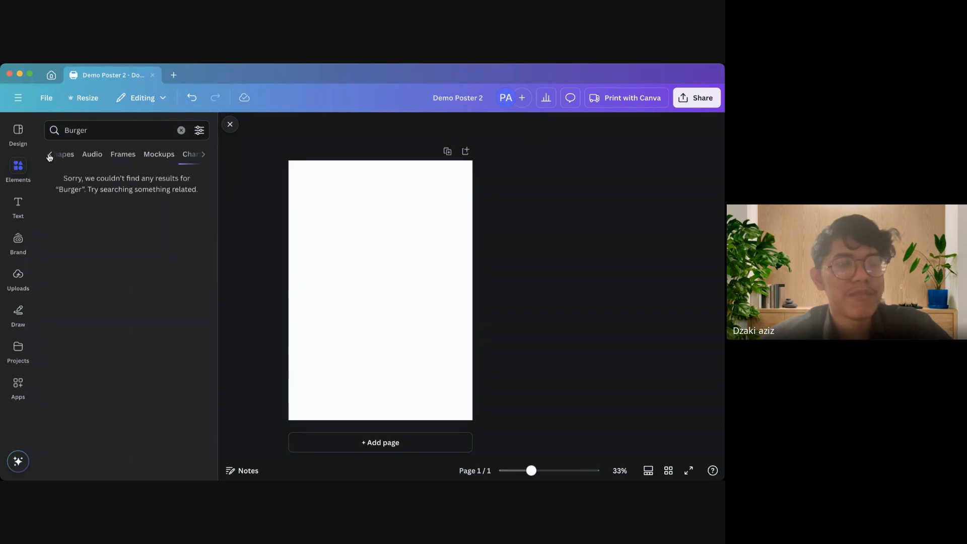
Return to Graphics, clear the Burger search, and bring up the Text panel
left_click(50, 156)
left_click(50, 156)
left_click(80, 154)
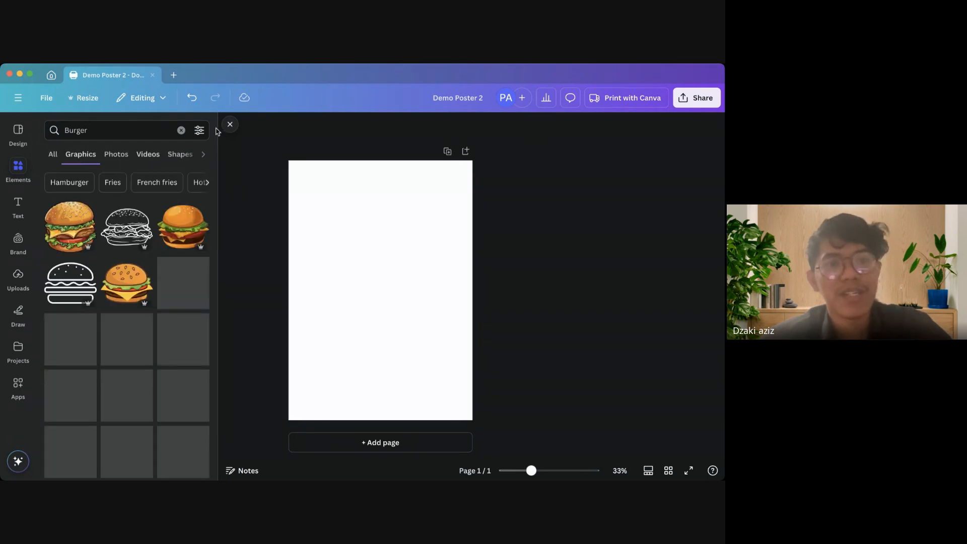
left_click(181, 130)
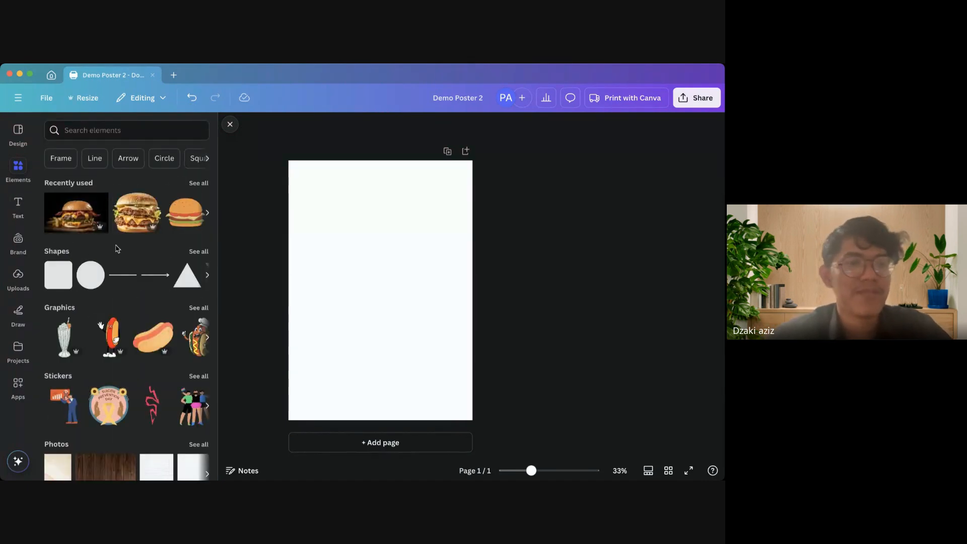
left_click(24, 195)
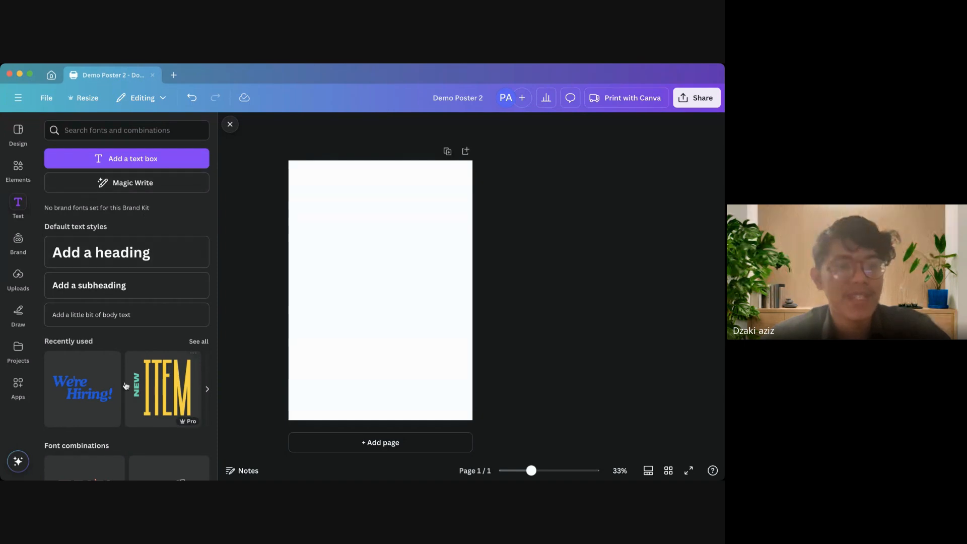
scroll(135, 250, "down", 3)
scroll(127, 359, "down", 2)
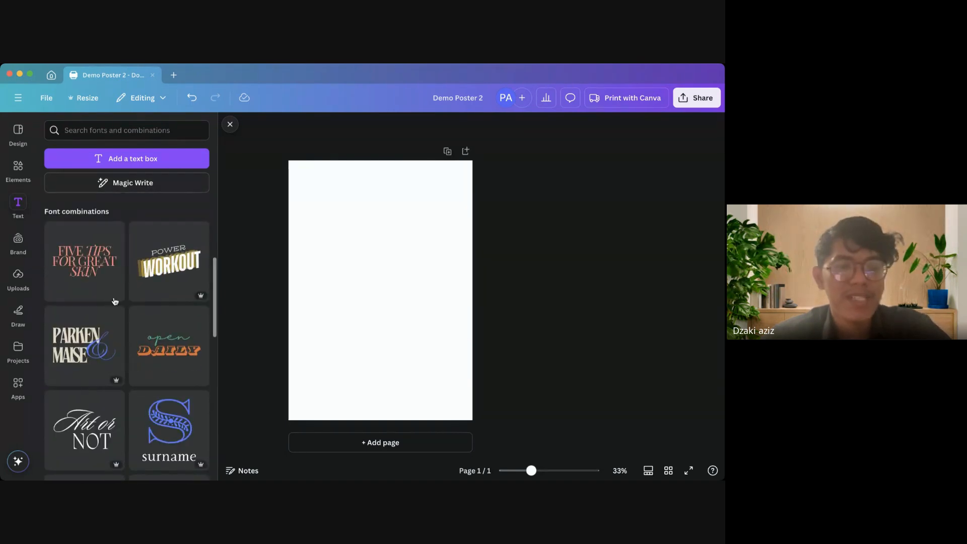
scroll(117, 383, "down", 2)
scroll(118, 393, "down", 2)
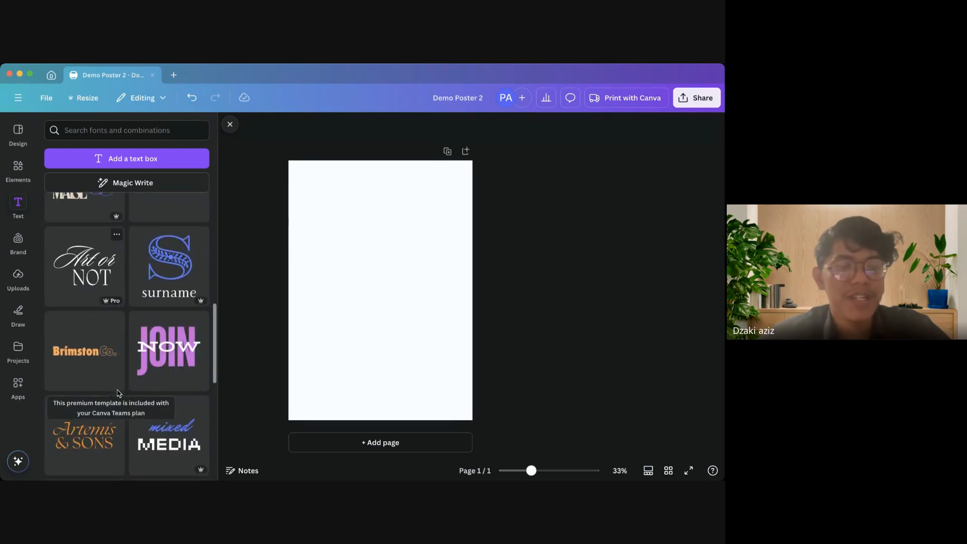
left_click(96, 352)
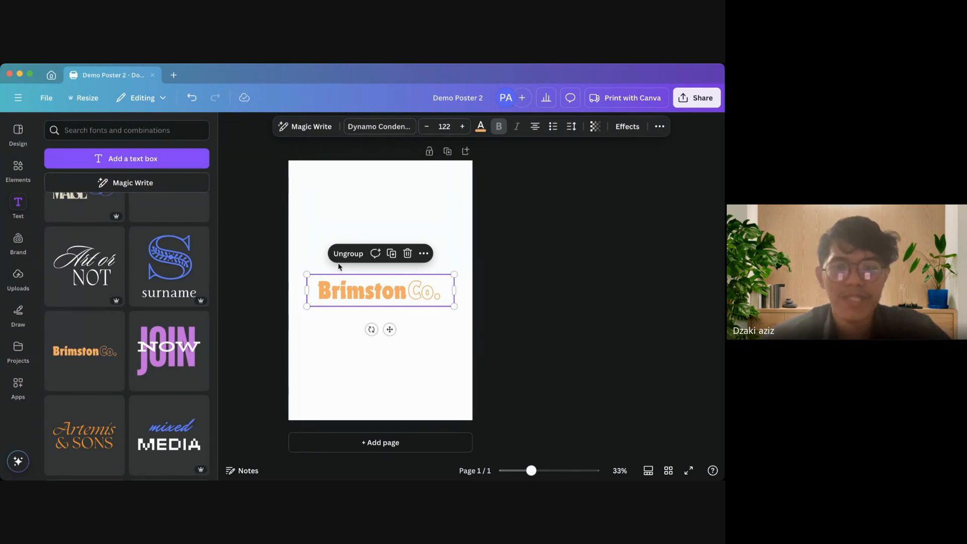
left_click(351, 256)
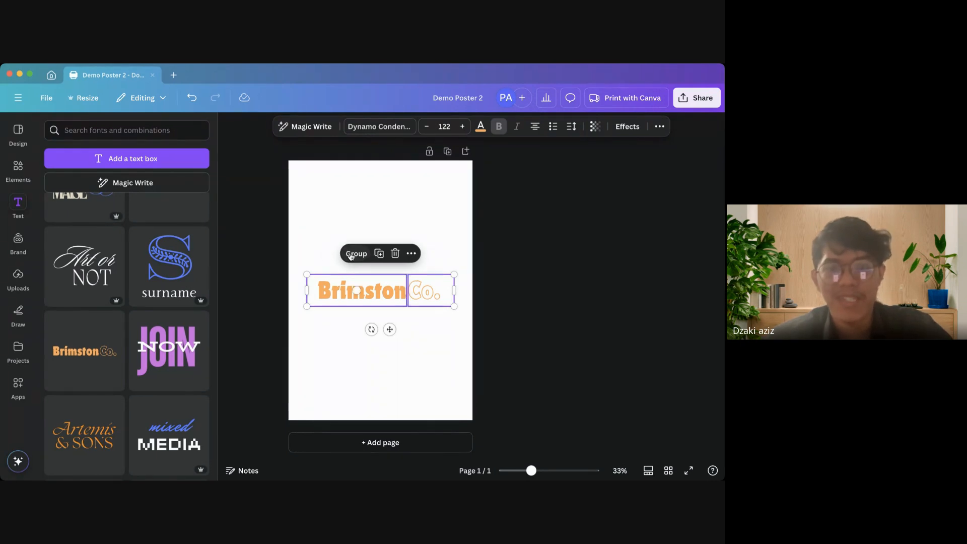
left_click(373, 320)
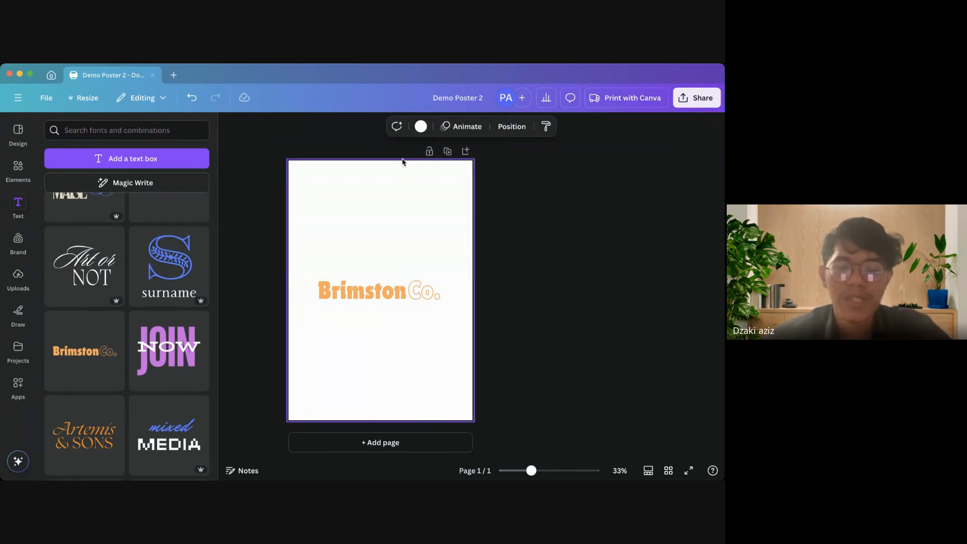
left_click_drag(354, 324, 456, 284)
left_click(352, 254)
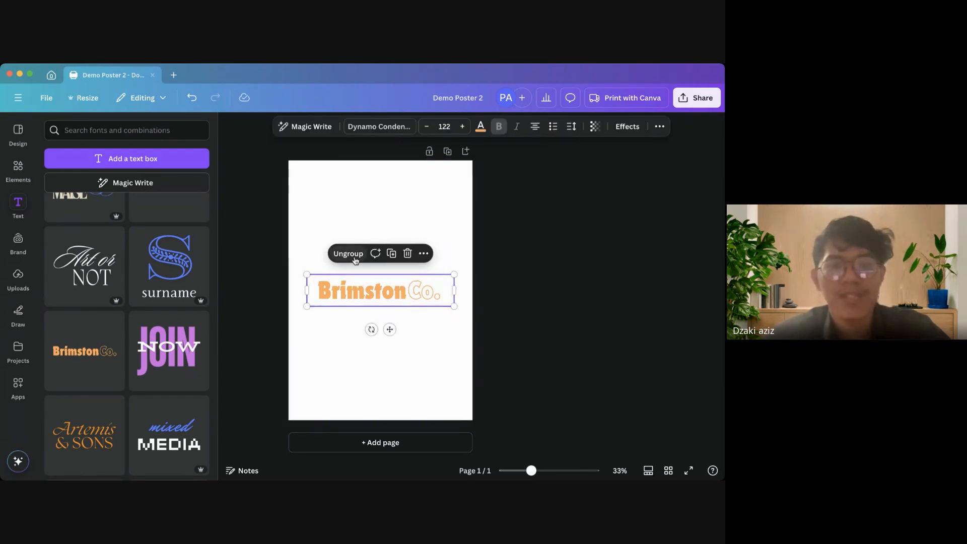
left_click(280, 245)
scroll(132, 294, "up", 5)
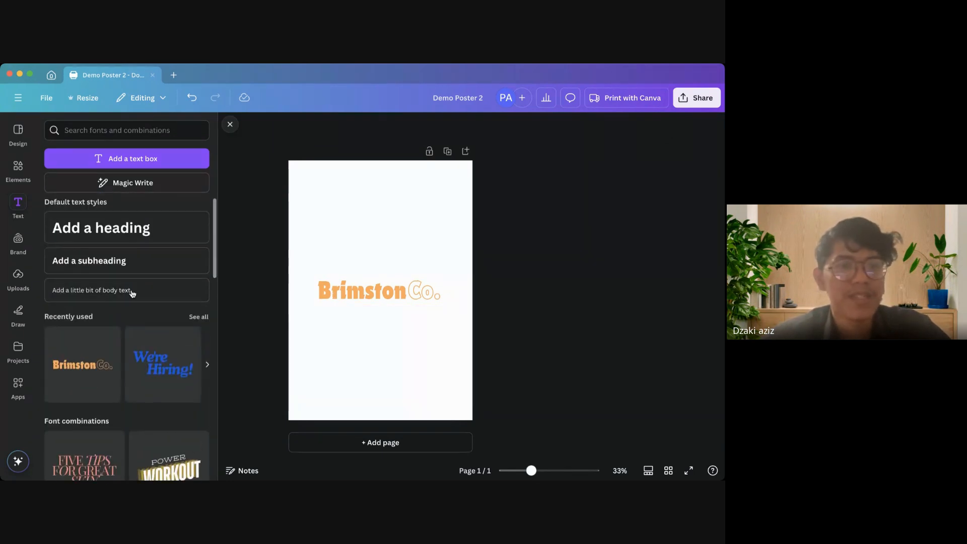
left_click(360, 299)
key("Delete")
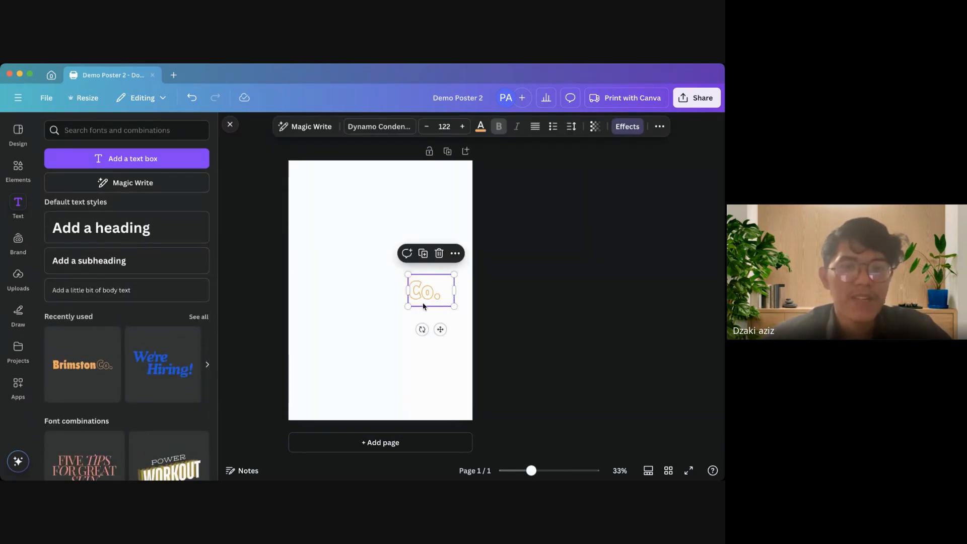
key("Delete")
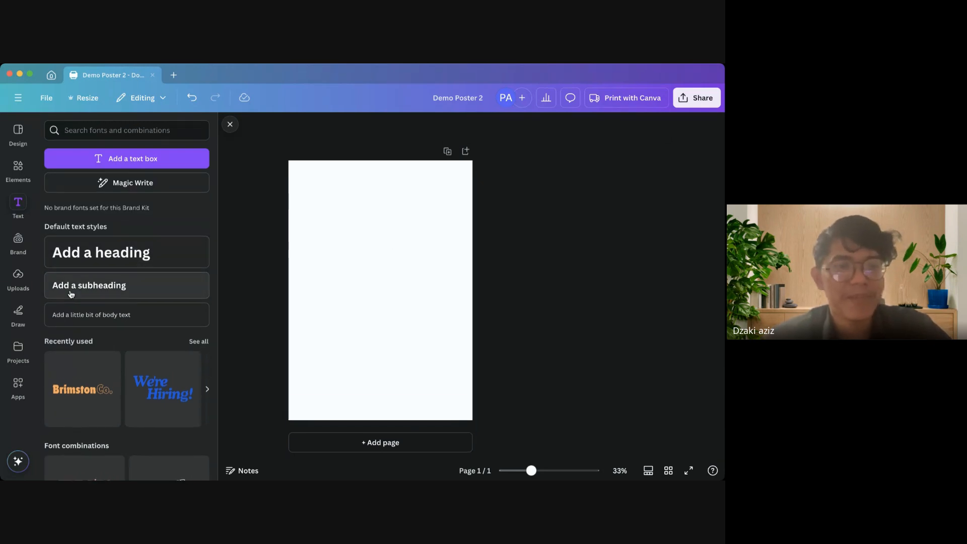
Add body text, a subheading and a heading to the page, then select the heading
left_click(85, 327)
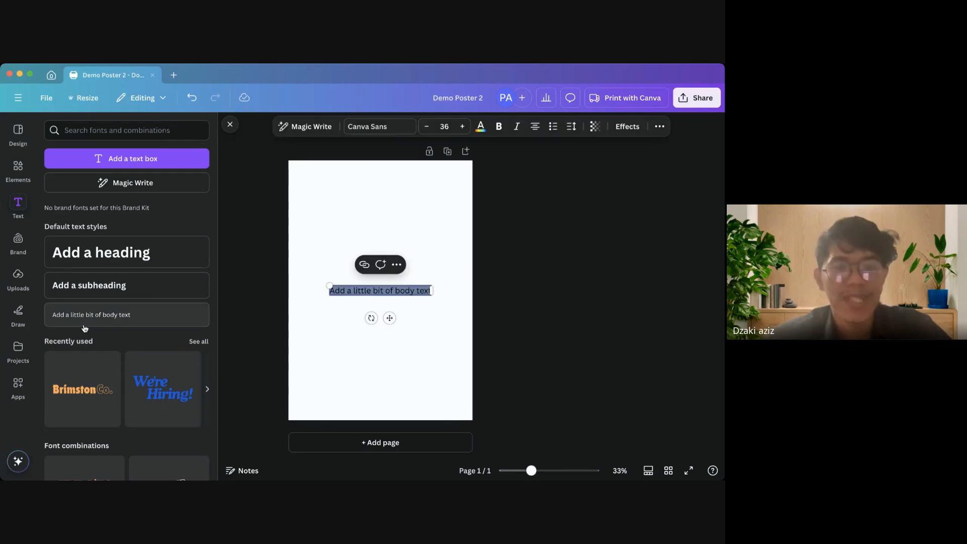
left_click(90, 288)
left_click(112, 266)
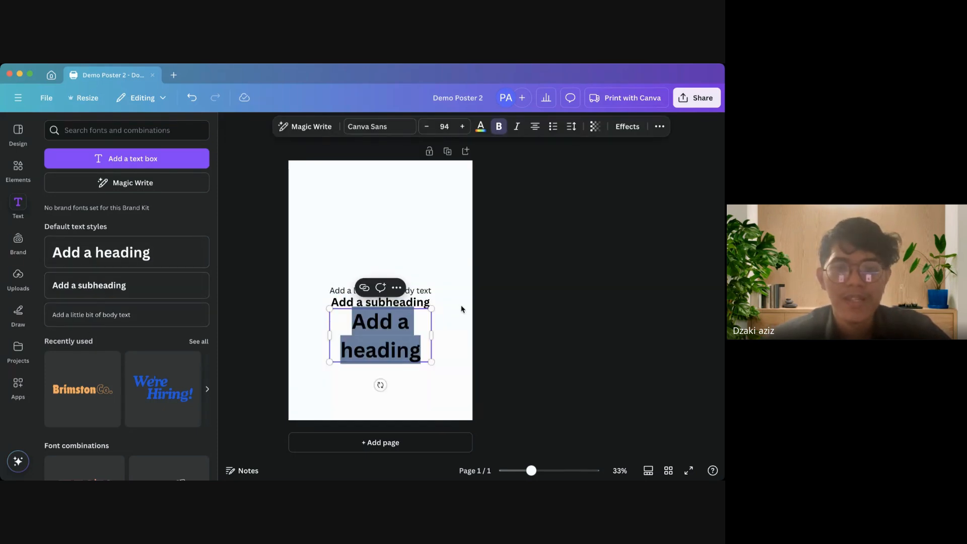
double_click(404, 330)
left_click(481, 313)
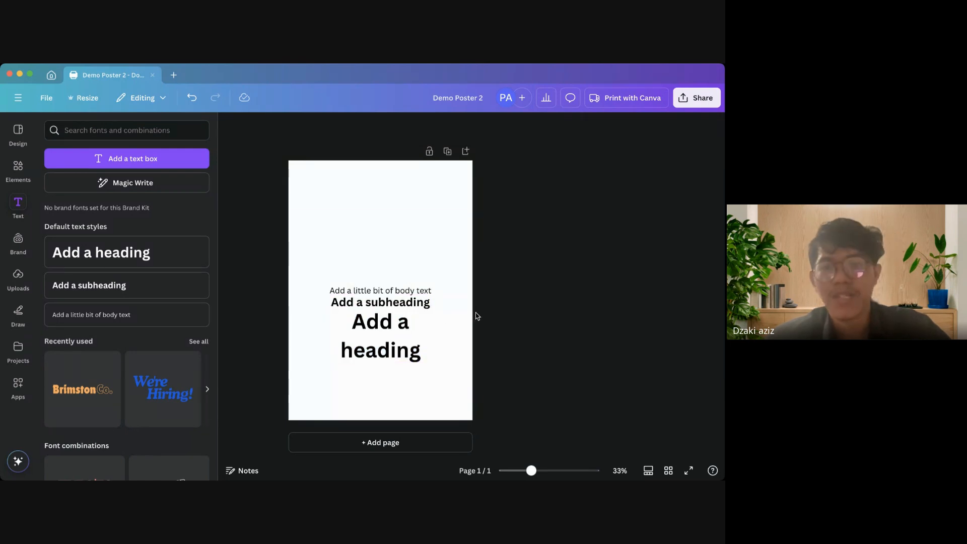
left_click(413, 340)
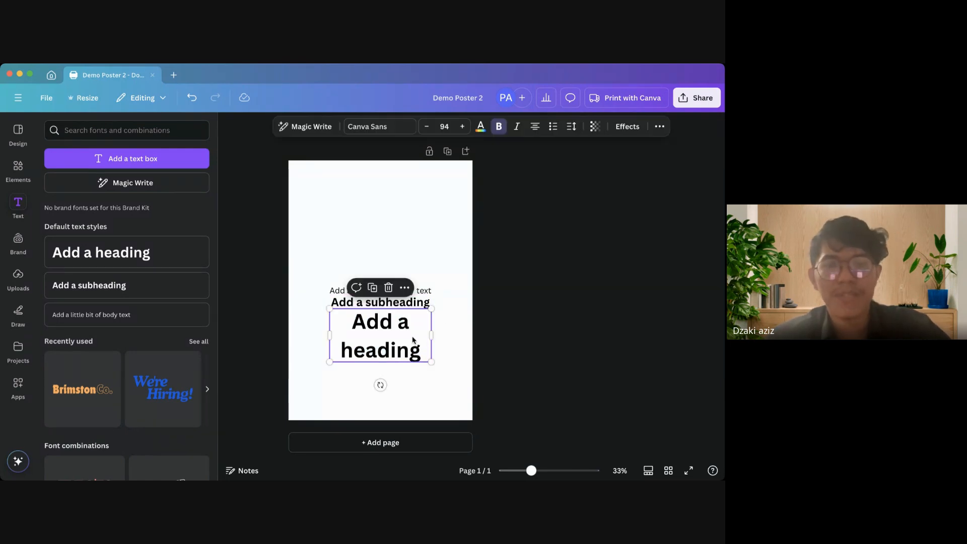
Browse the font list for the heading and close it without changing fonts
left_click(379, 128)
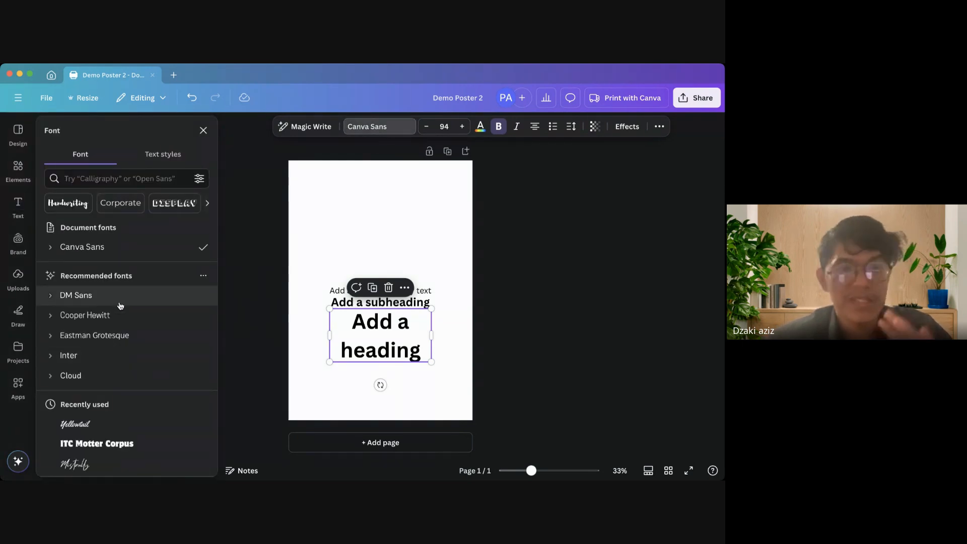
scroll(120, 306, "down", 10)
scroll(121, 217, "up", 2)
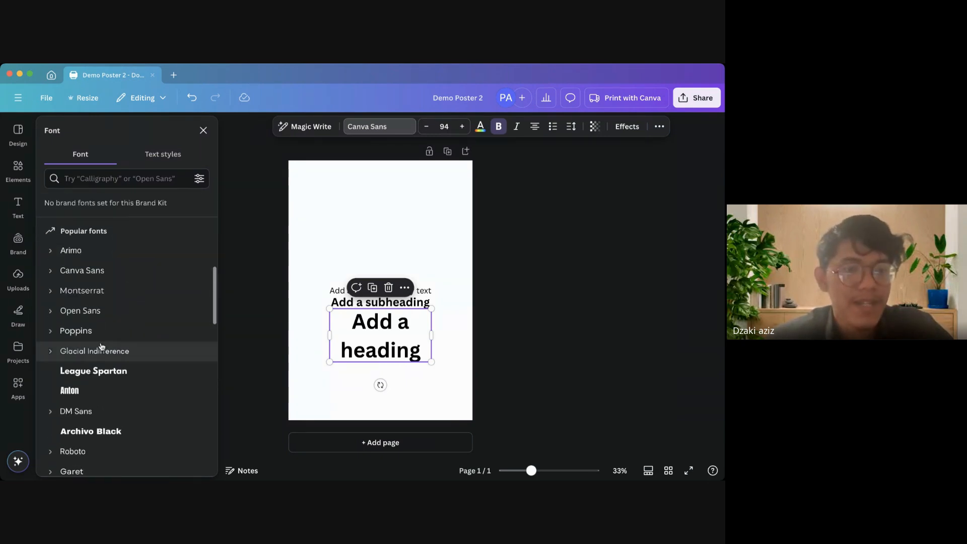
scroll(99, 363, "down", 3)
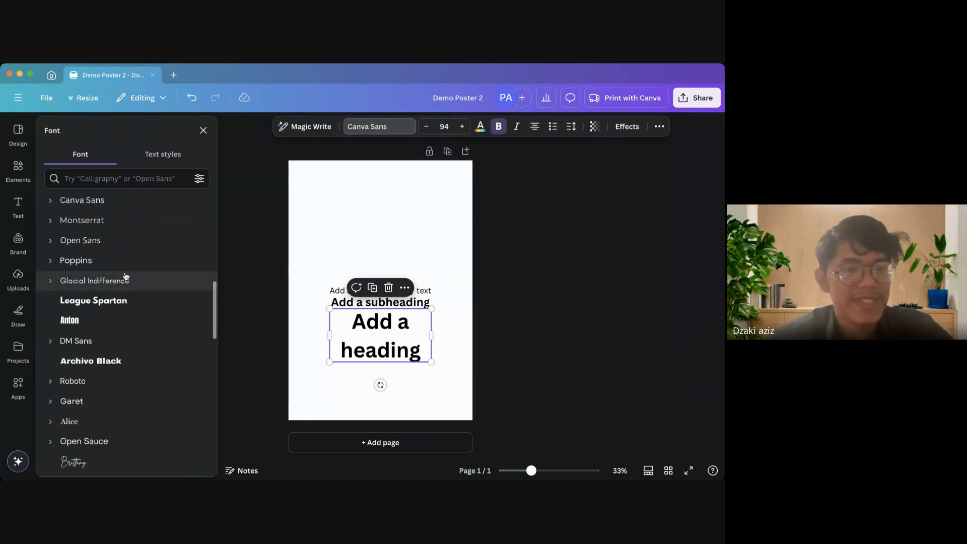
scroll(126, 275, "down", 15)
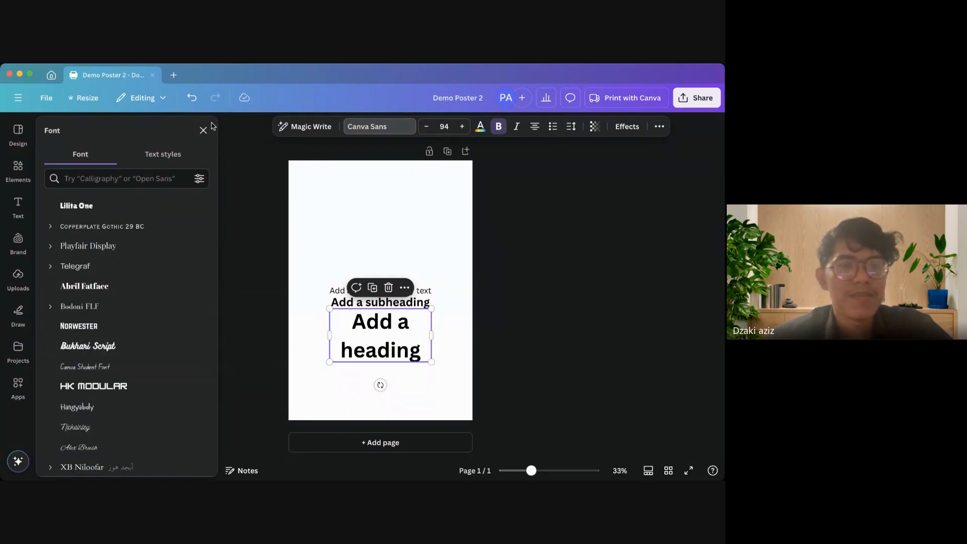
scroll(187, 210, "down", 3)
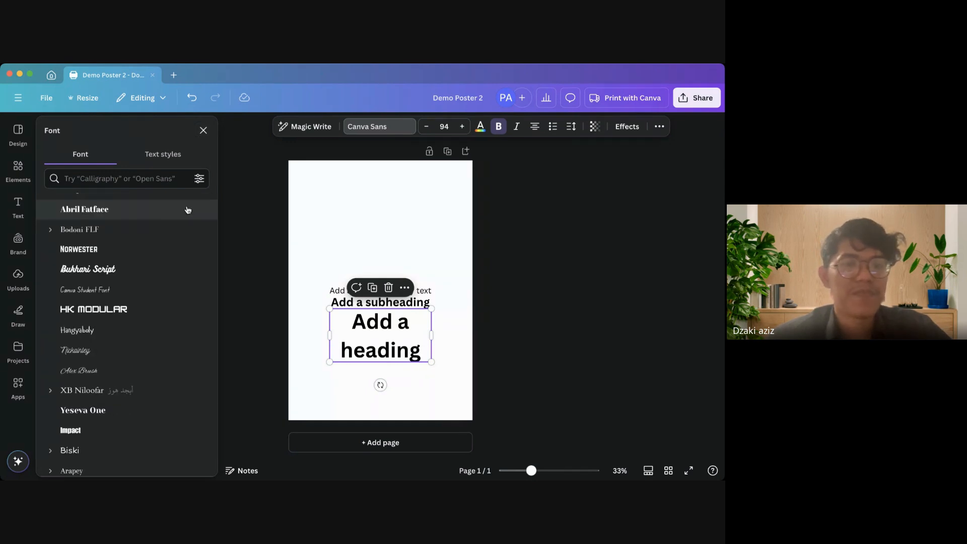
left_click(203, 130)
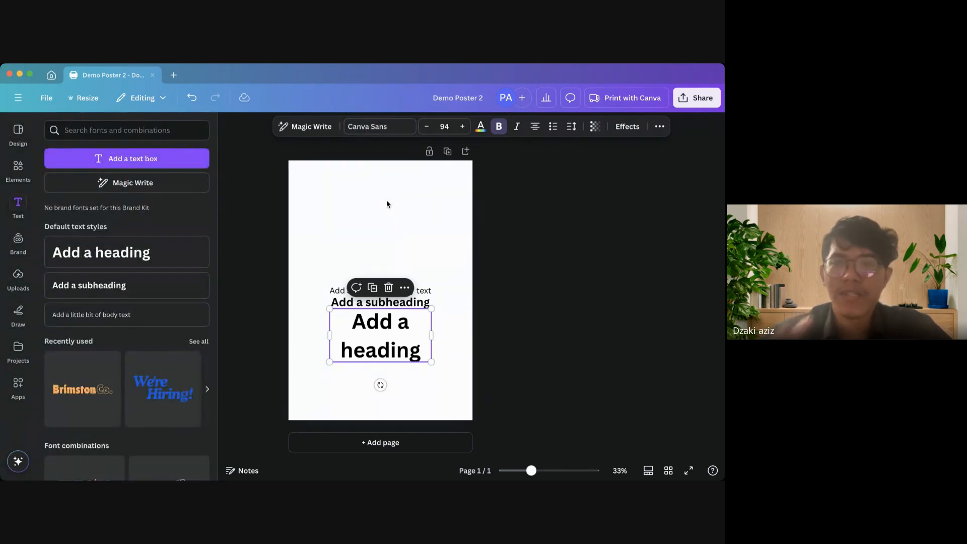
Set the heading to size 91, try pink before keeping it black, and keep it bold
left_click(430, 134)
left_click(430, 134)
left_click(430, 133)
left_click(430, 134)
left_click(430, 133)
left_click(430, 134)
left_click(430, 134)
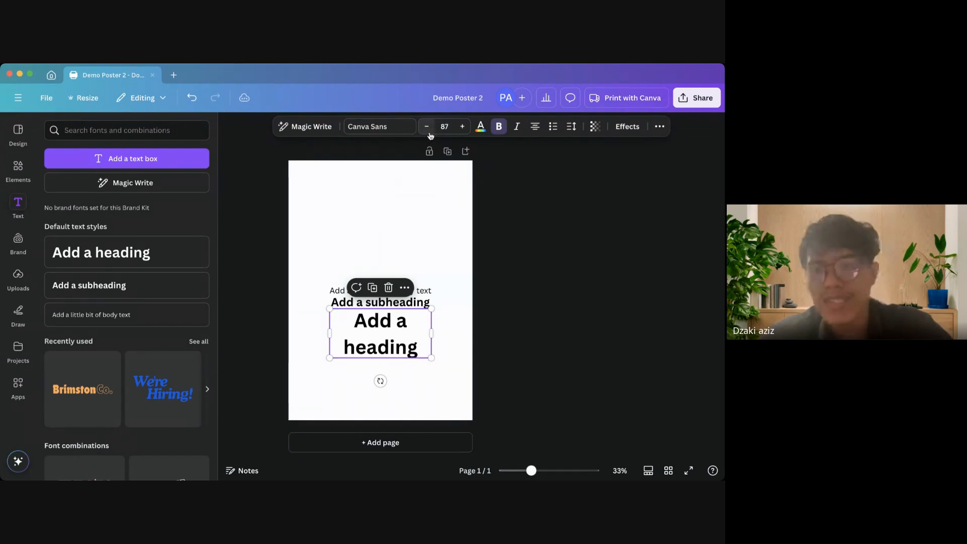
left_click(463, 126)
left_click(463, 126)
left_click(463, 126)
left_click(463, 126)
left_click(480, 126)
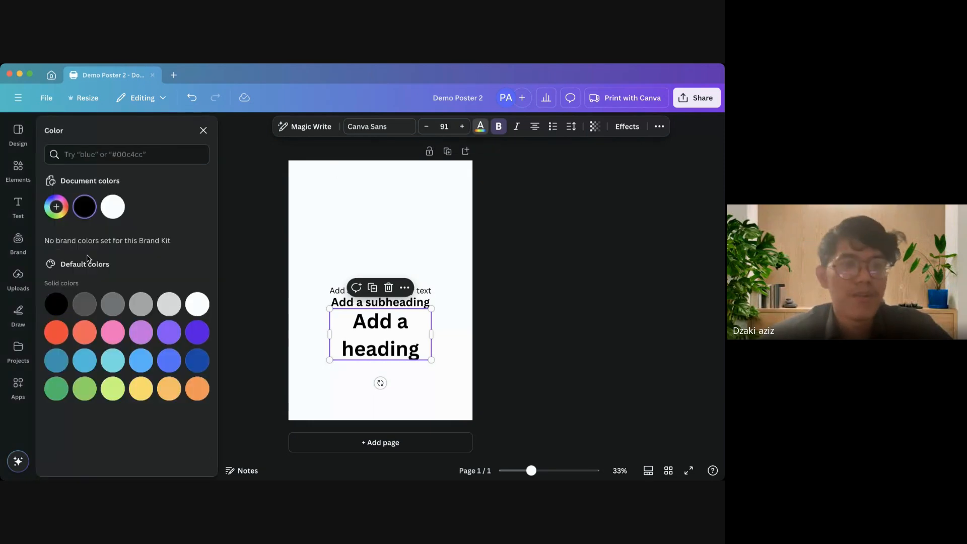
left_click(107, 330)
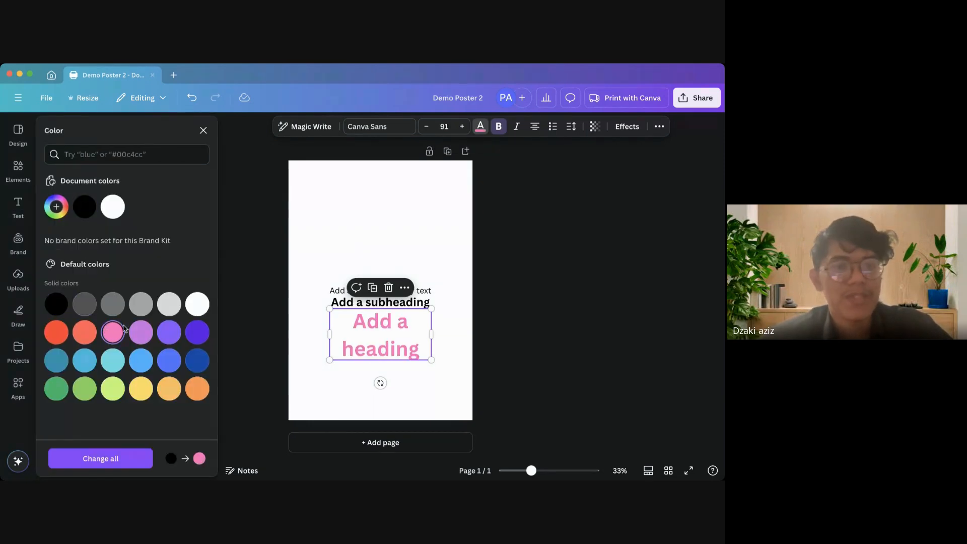
left_click(60, 306)
left_click(498, 128)
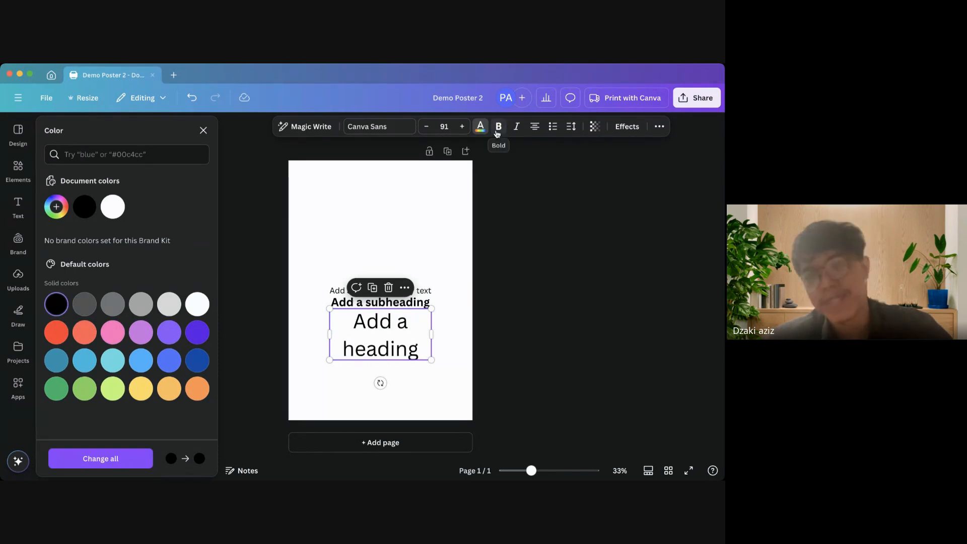
left_click(498, 128)
Italicize the heading, right-align it, and format it as a bulleted item
left_click(516, 129)
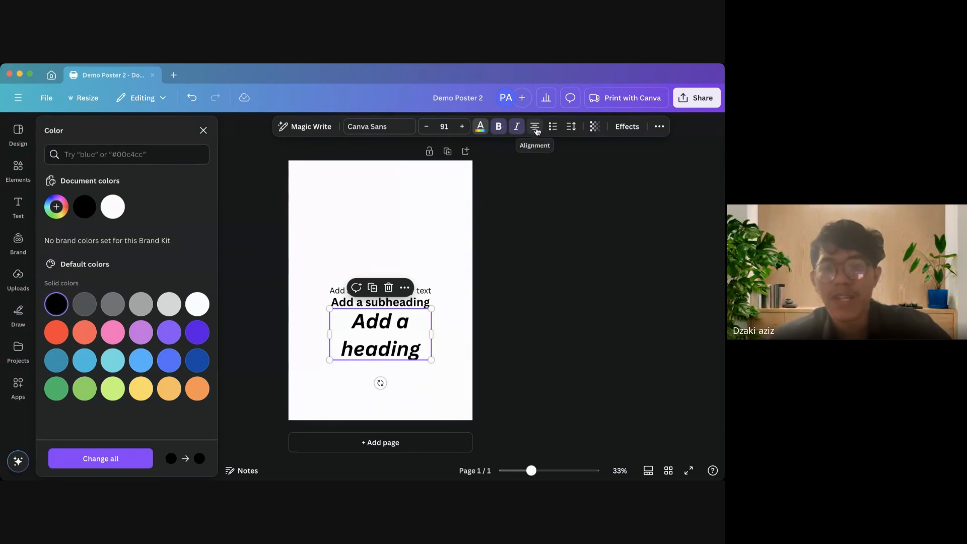
left_click(536, 128)
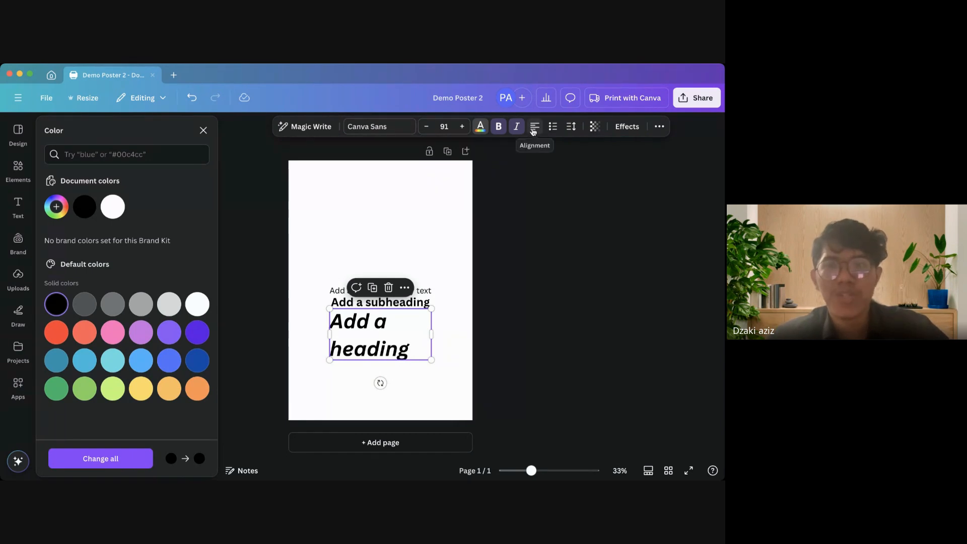
left_click(533, 128)
left_click(534, 128)
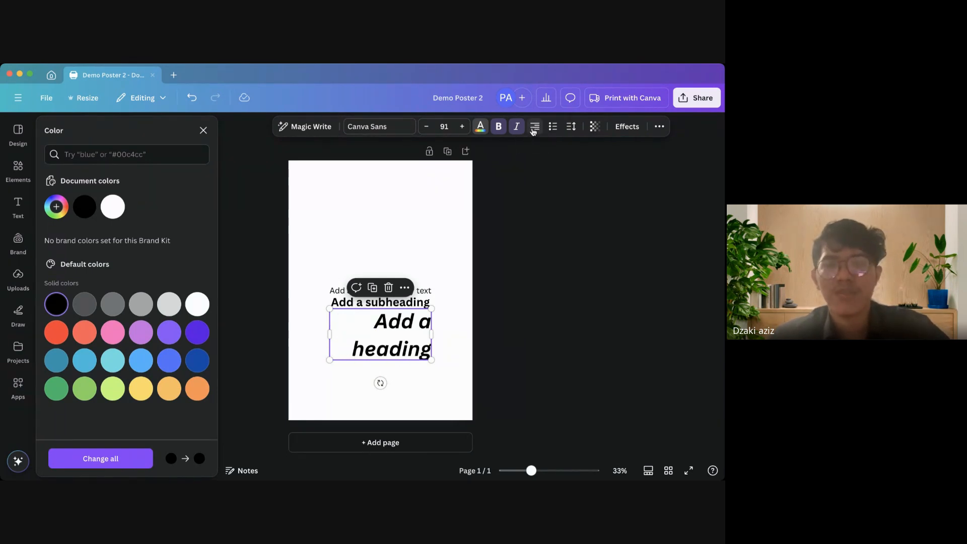
left_click(534, 130)
left_click(534, 130)
left_click(534, 131)
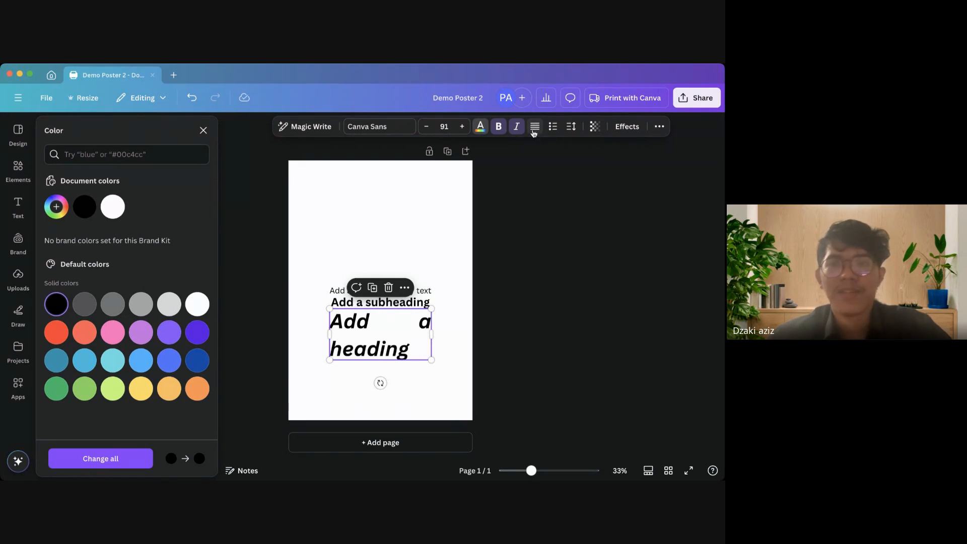
left_click(534, 130)
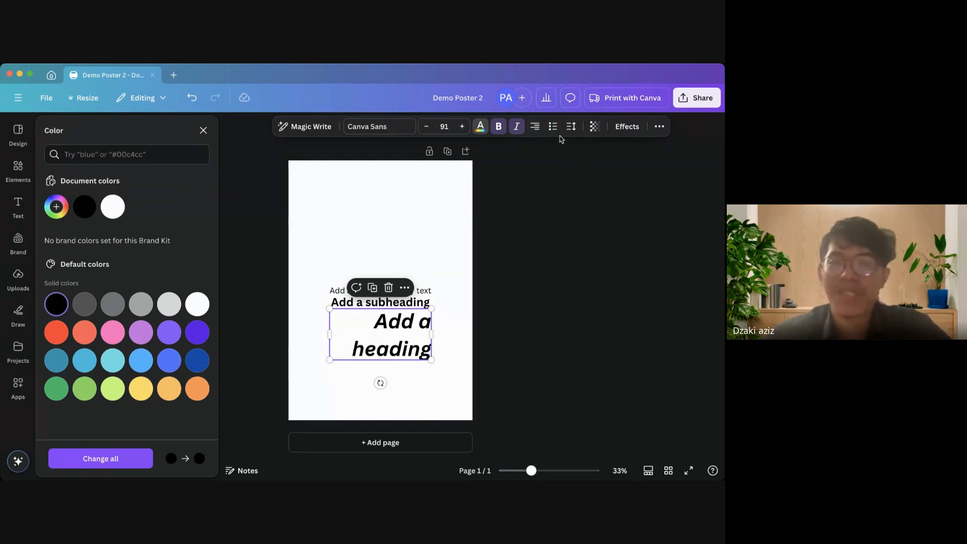
left_click(552, 128)
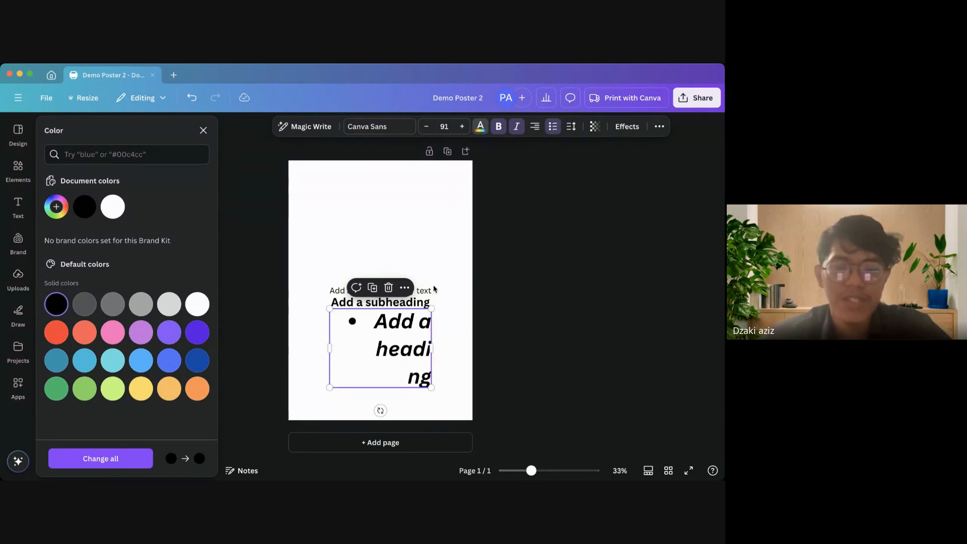
Widen the heading box to fit two lines, turn numbered list on then off, and open Spacing
left_click_drag(433, 342, 465, 343)
left_click(555, 127)
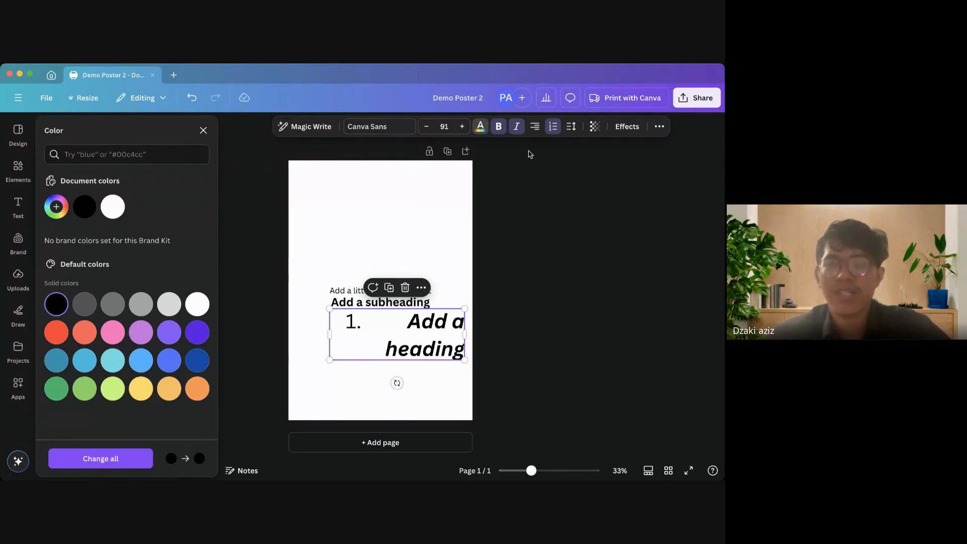
left_click(553, 130)
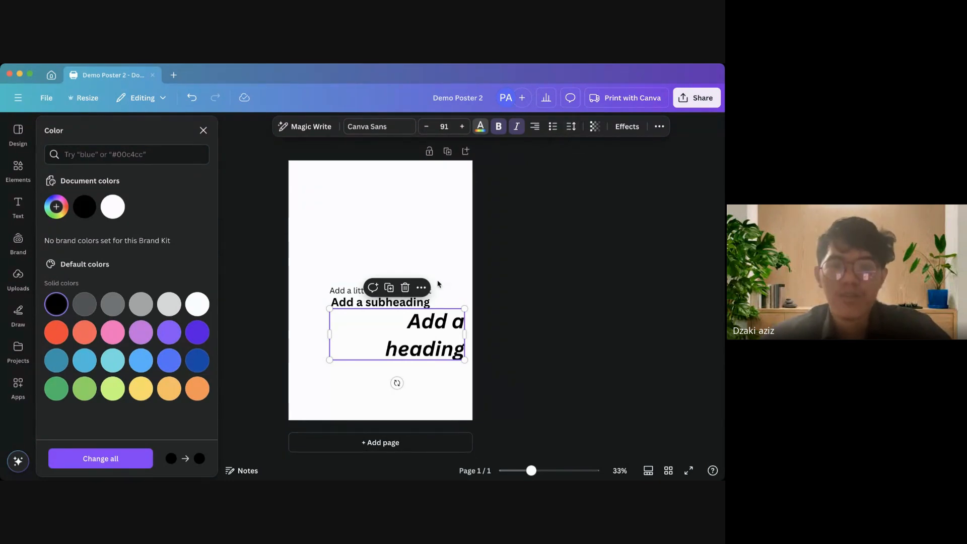
left_click(571, 126)
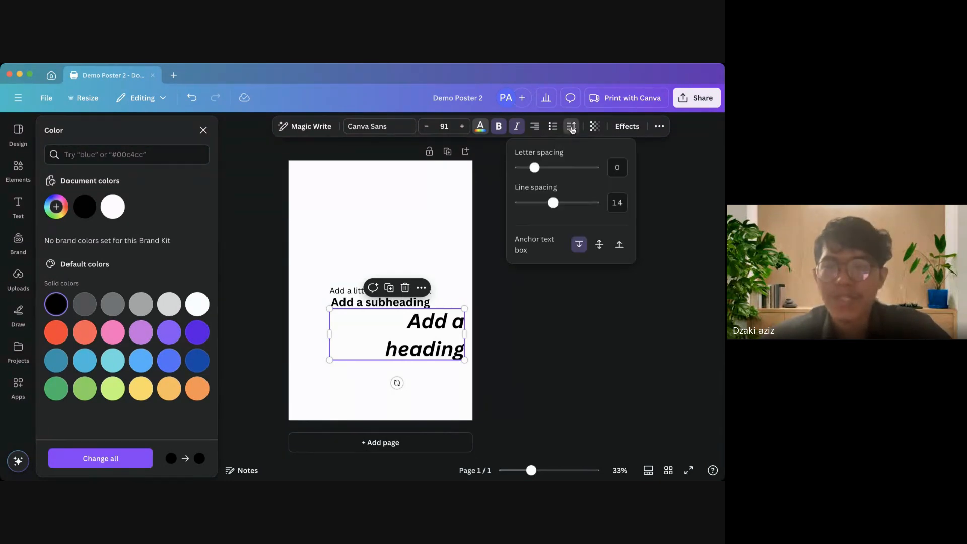
Try wide letter spacing, then set letter spacing to 0 and line spacing to 1.5
left_click_drag(534, 168, 565, 169)
left_click(617, 168)
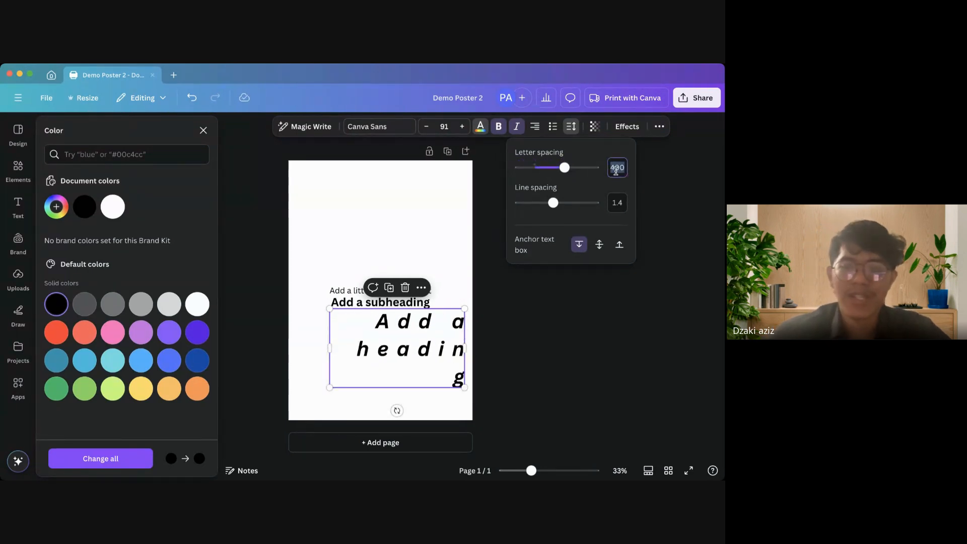
type("0")
key("Return")
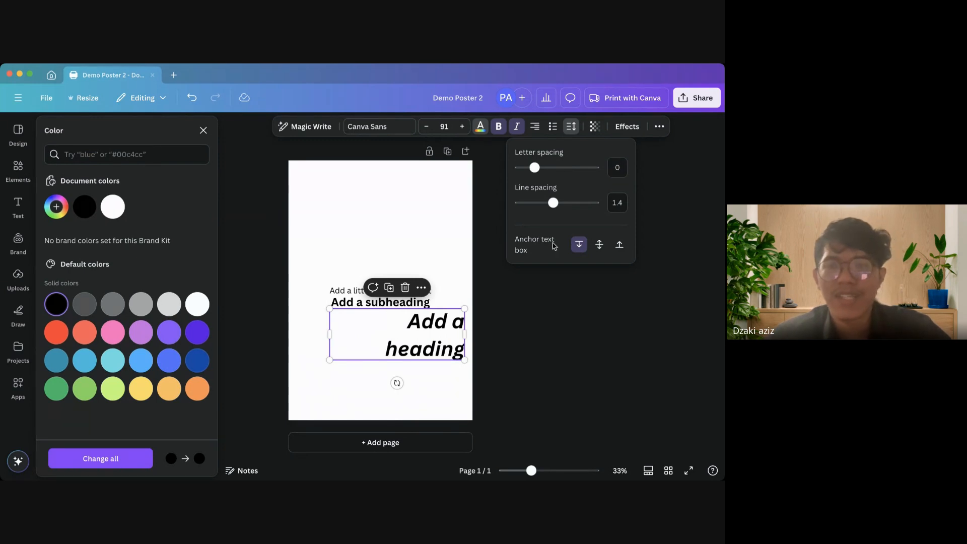
left_click_drag(553, 203, 585, 208)
left_click(614, 203)
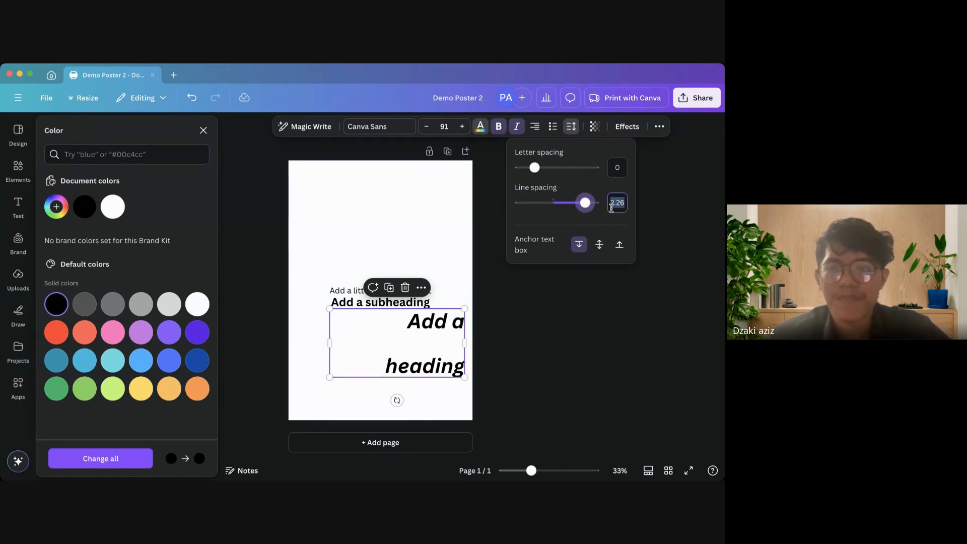
type("1.5")
key("Return")
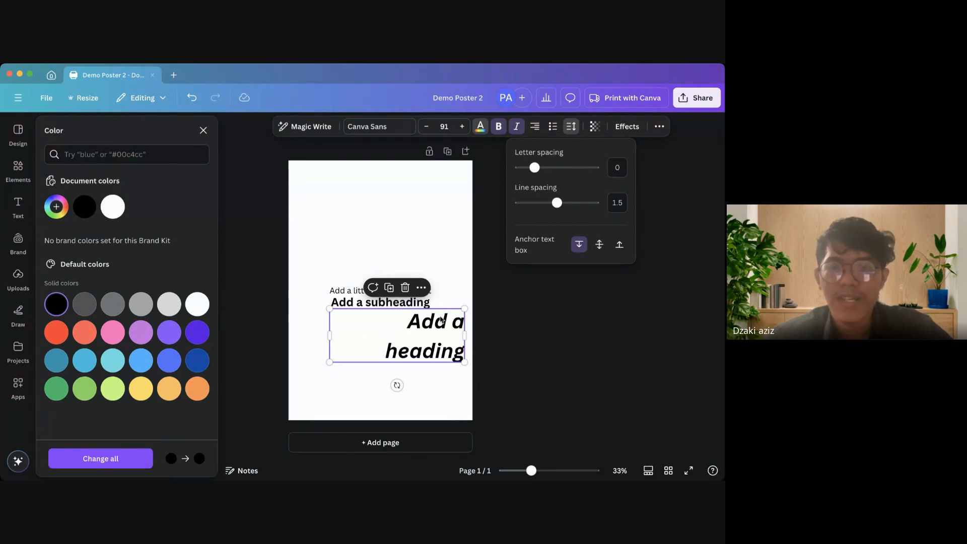
Replace the heading text with 'contoh text' over '123' on two lines
double_click(439, 321)
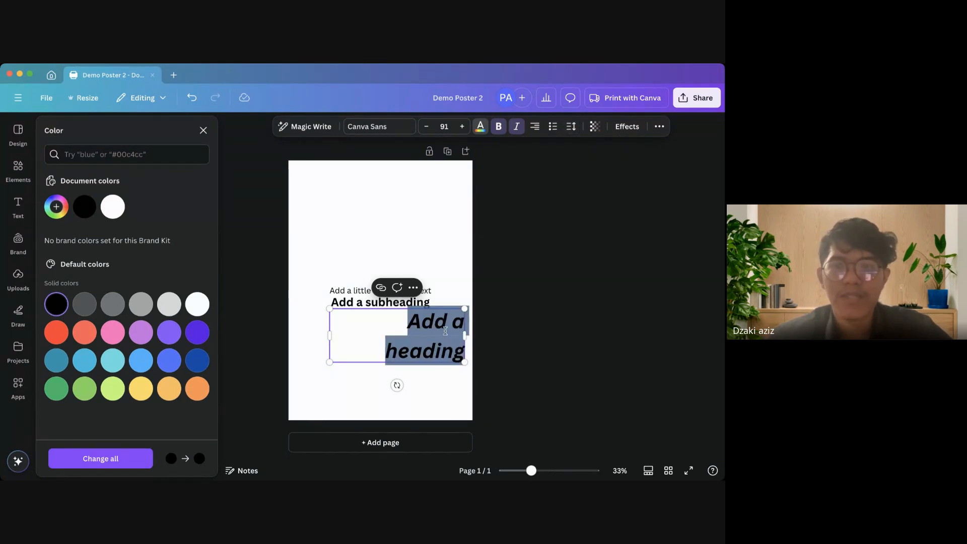
left_click(570, 126)
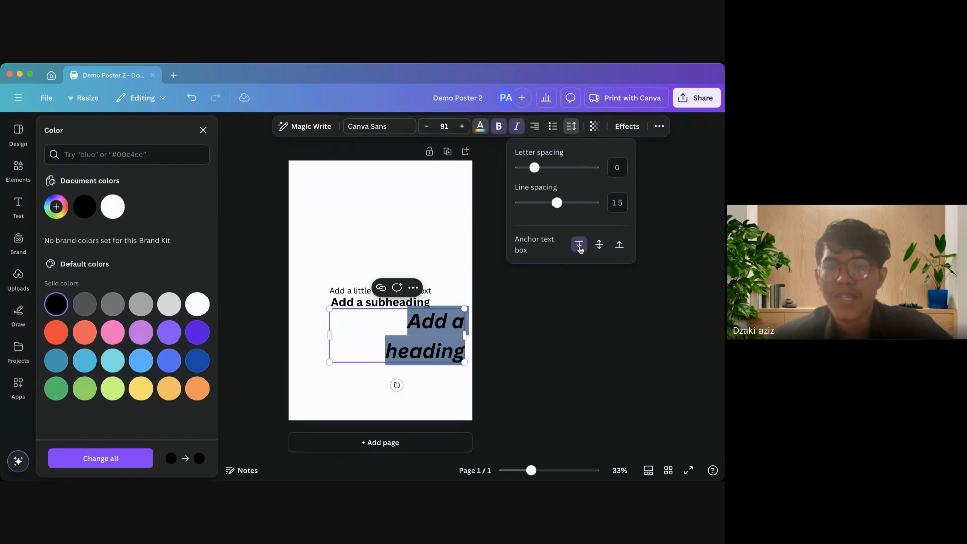
double_click(442, 346)
left_click(442, 346)
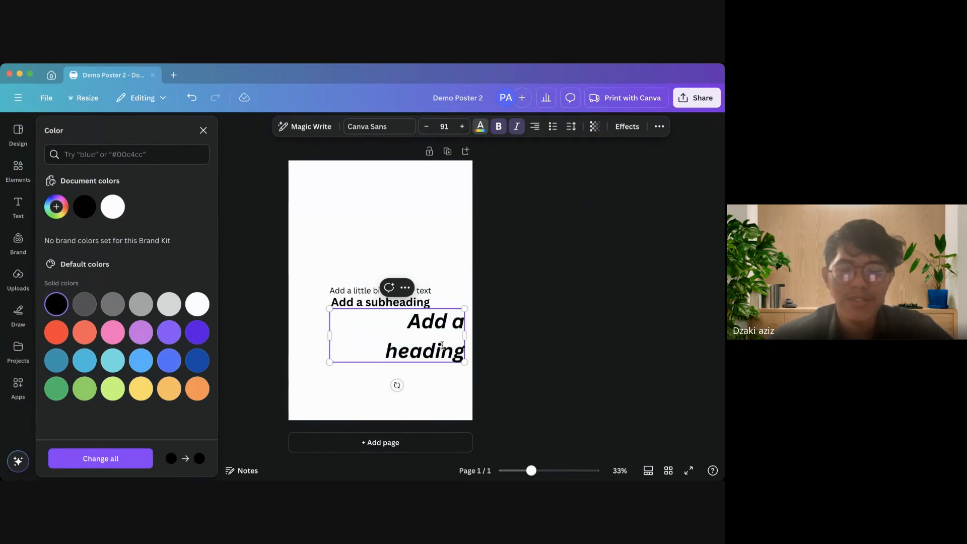
key("super+a")
type("contoh text")
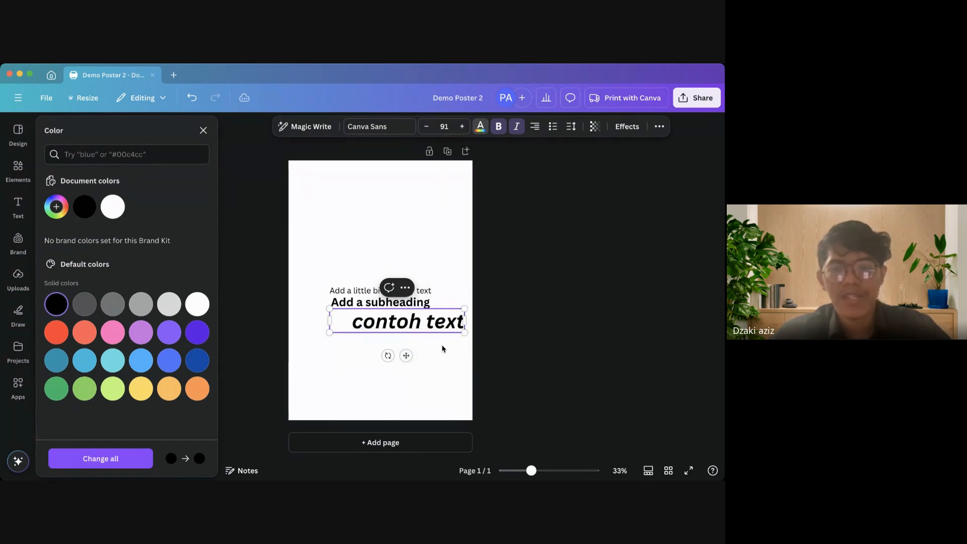
key("Return")
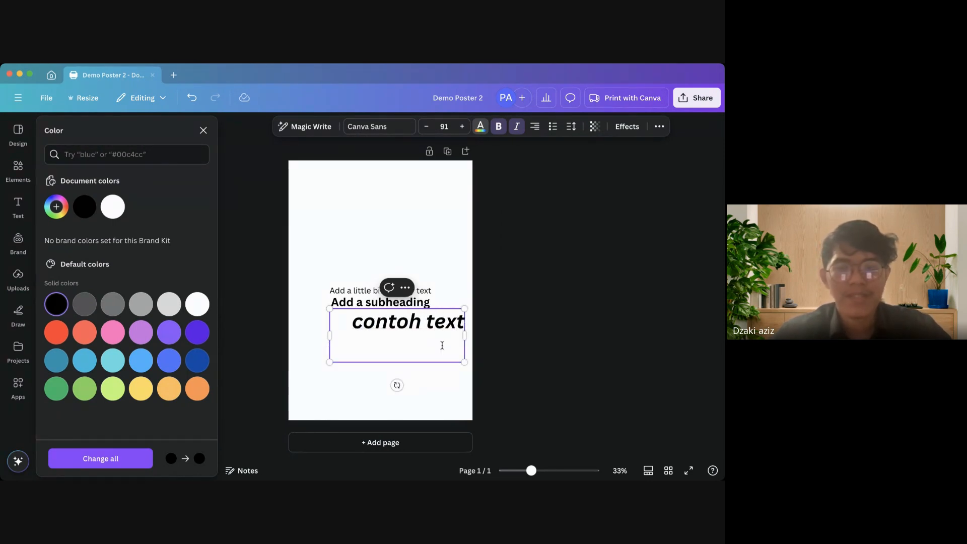
type("123")
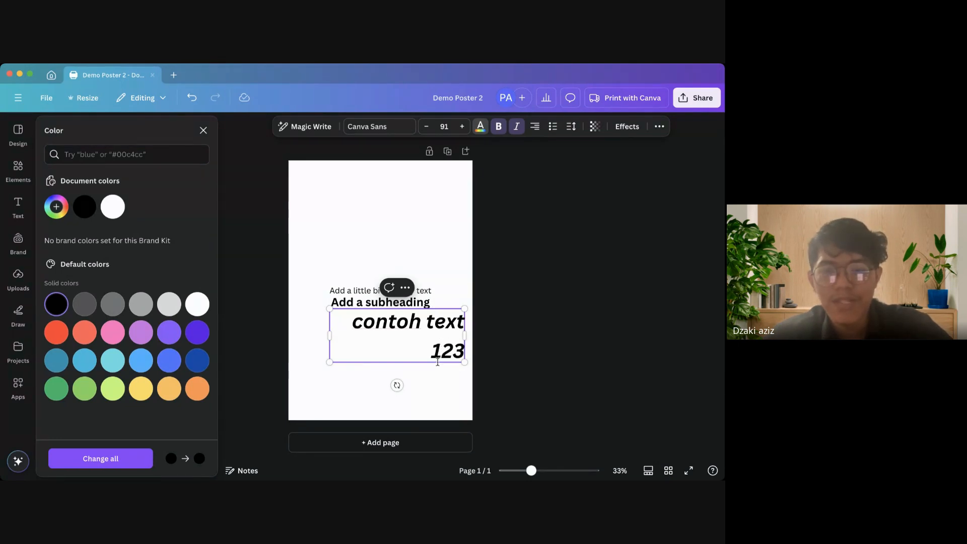
Anchor the text to the middle of its box and retype it as 'contoh text 2123'
left_click(571, 129)
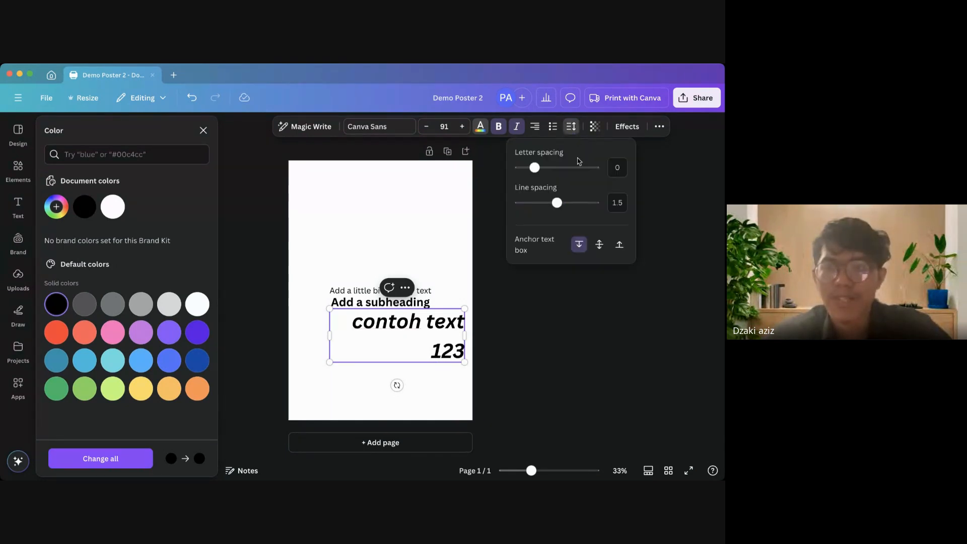
left_click(599, 244)
double_click(431, 333)
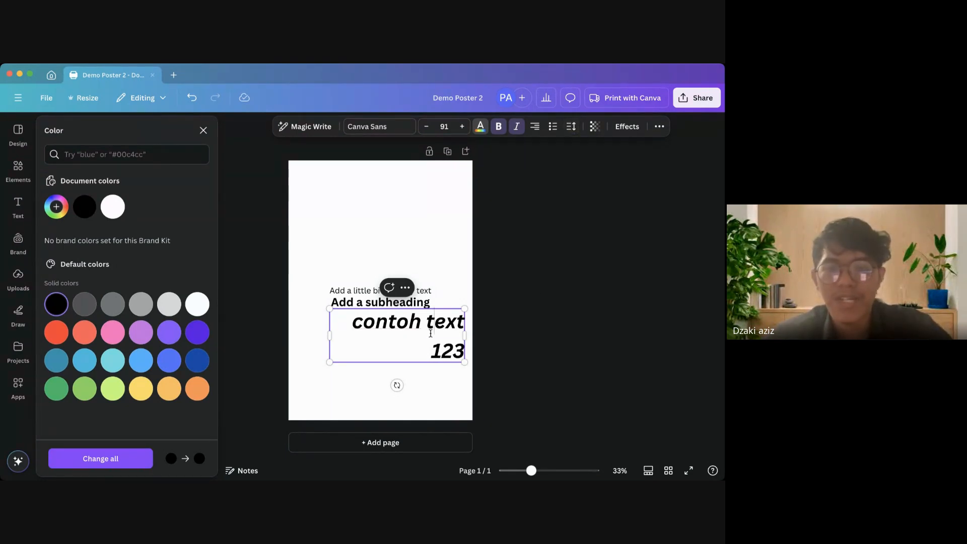
key("super+a")
type("contoh")
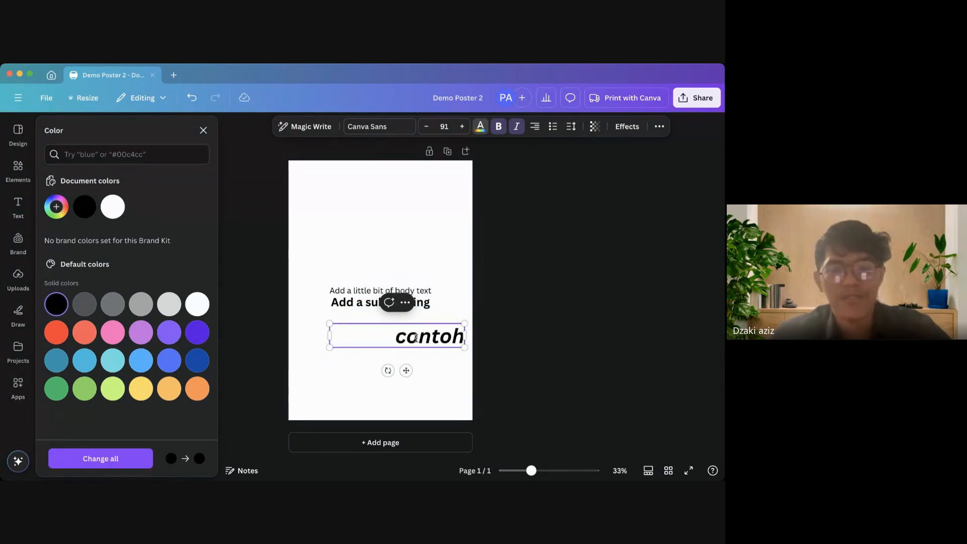
type(" text 2123")
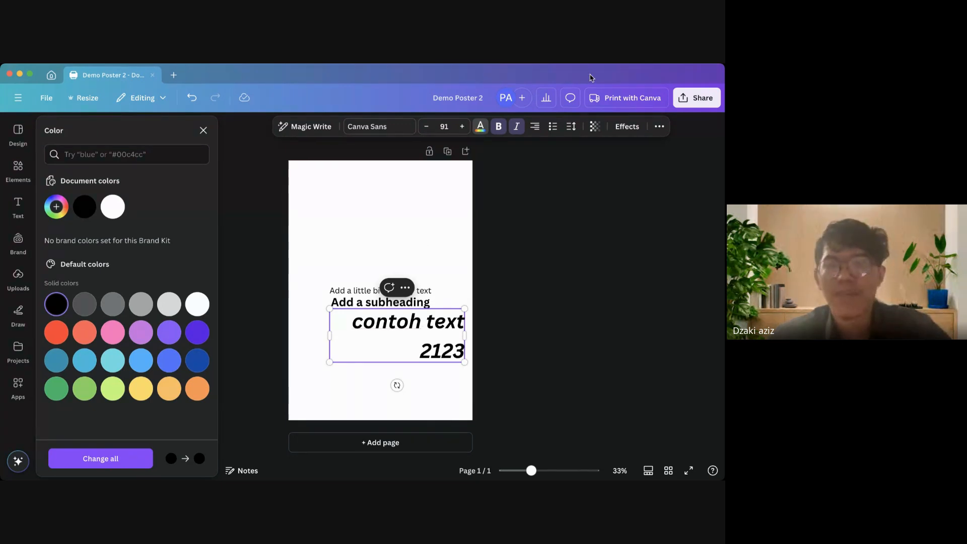
Anchor the text to the bottom and retype it as 'conteh' over '23'
left_click(571, 127)
left_click(618, 246)
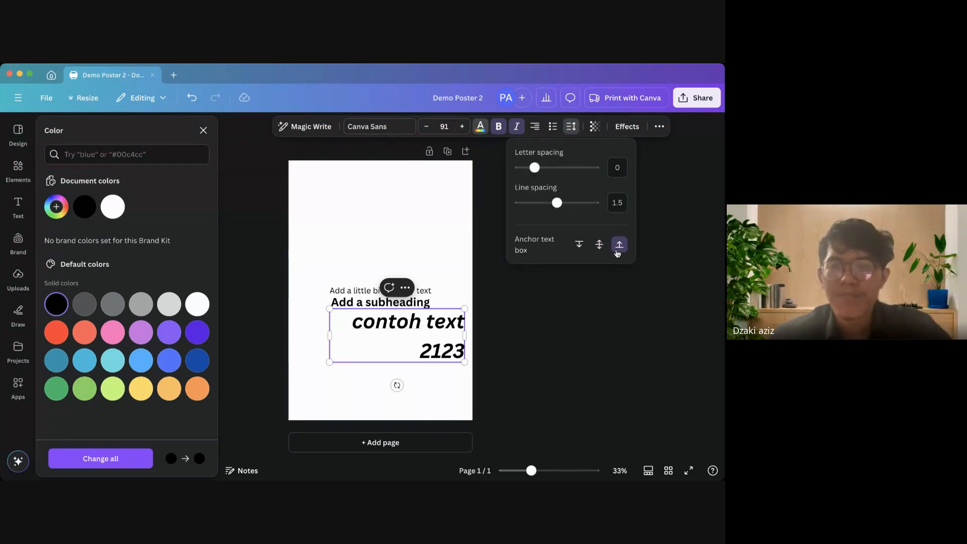
double_click(459, 322)
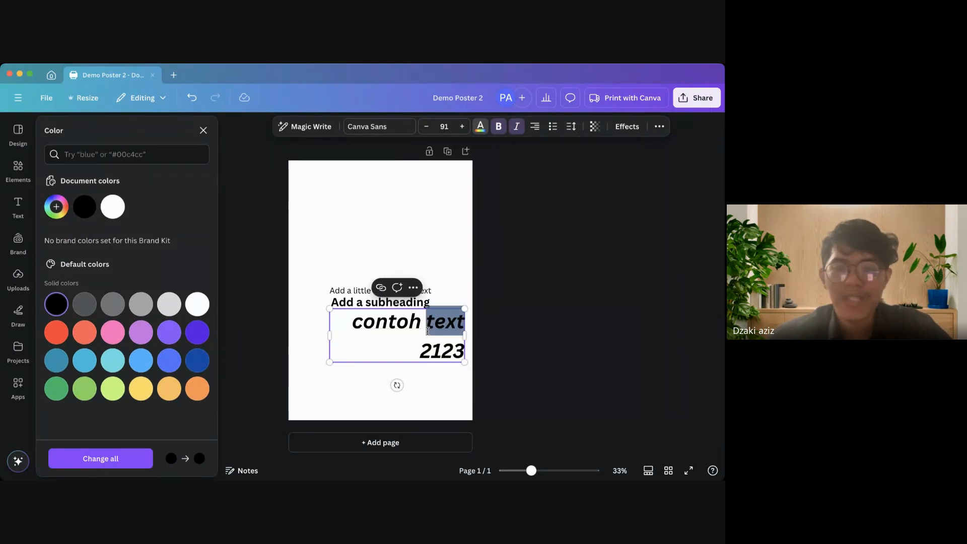
key("ctrl+a")
type("conteh")
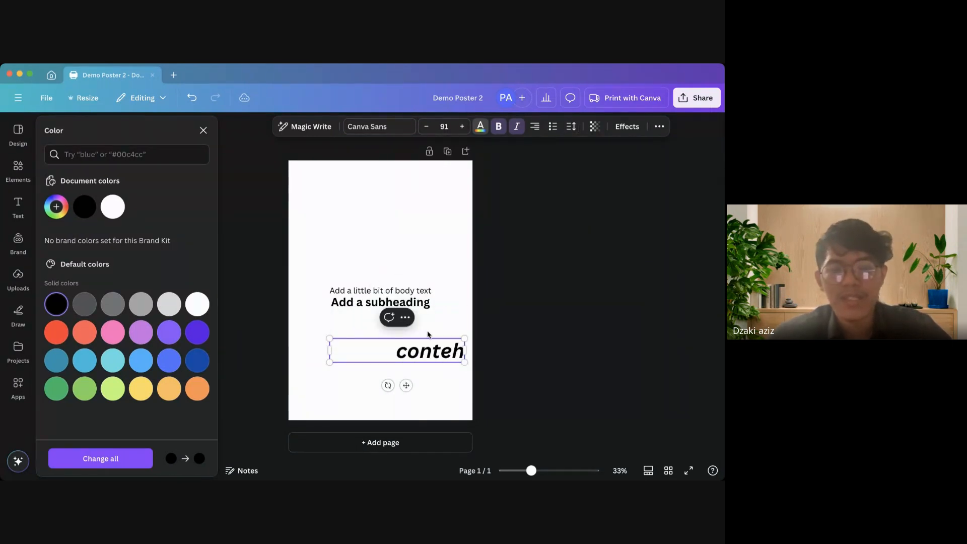
key("Return")
type("23")
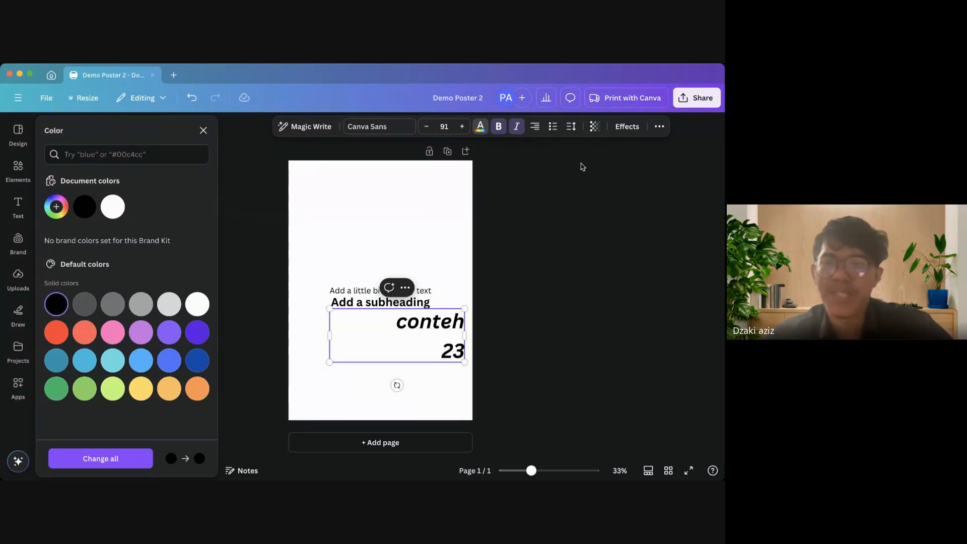
left_click(595, 127)
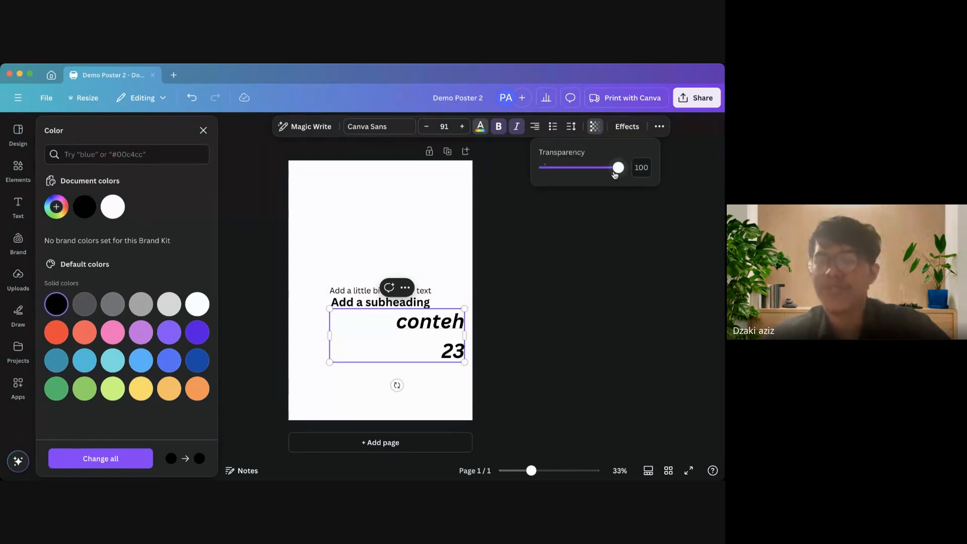
Lower the conteh 23 text's transparency from 100 to 53
mouse_move(614, 175)
left_mouse_down()
mouse_move(557, 176)
mouse_move(617, 171)
left_mouse_up()
Give the text an Outline effect with thickness 160 in dark blue
left_click(627, 128)
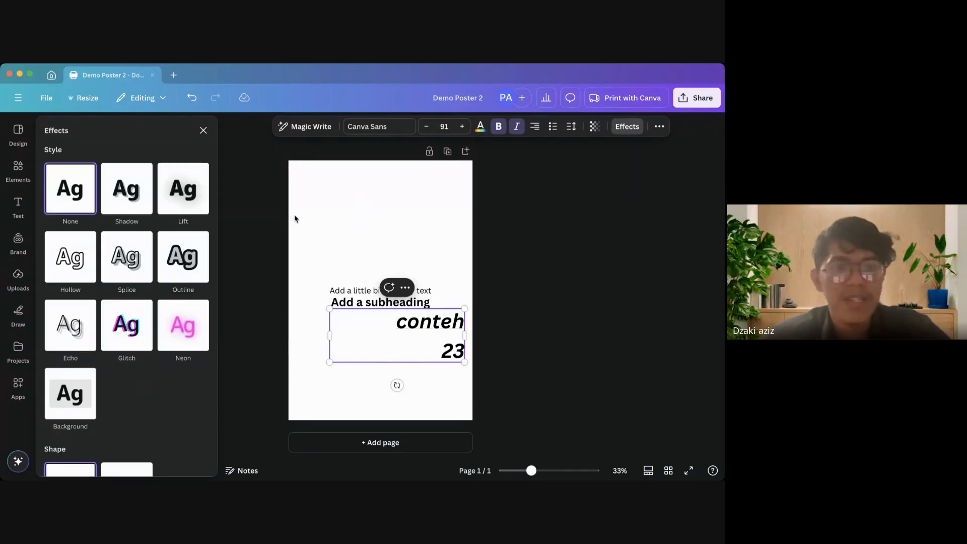
left_click(183, 265)
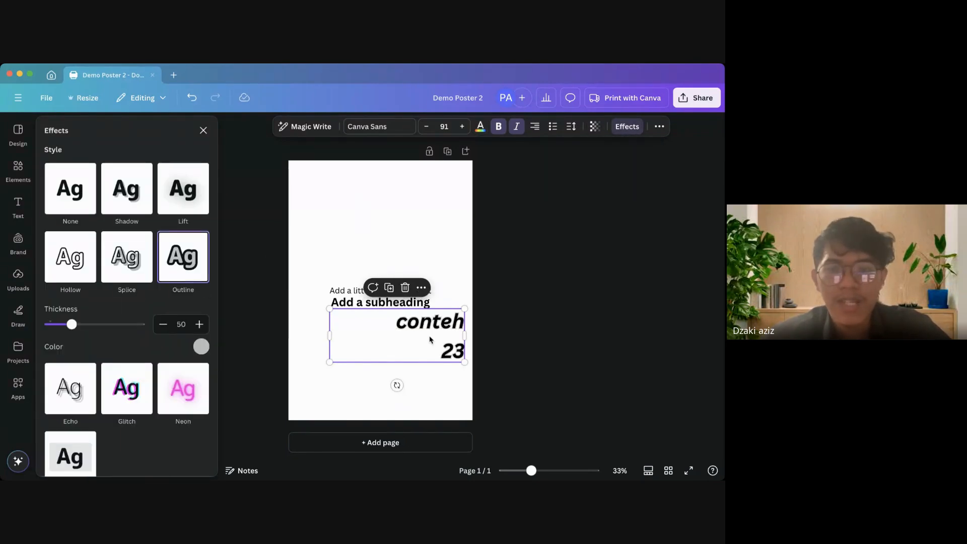
left_click_drag(71, 324, 123, 332)
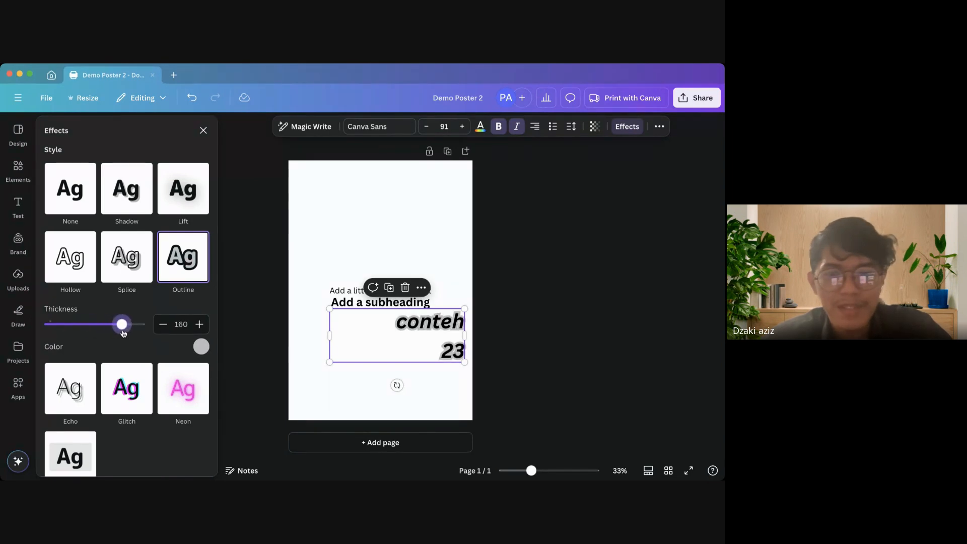
left_click(201, 346)
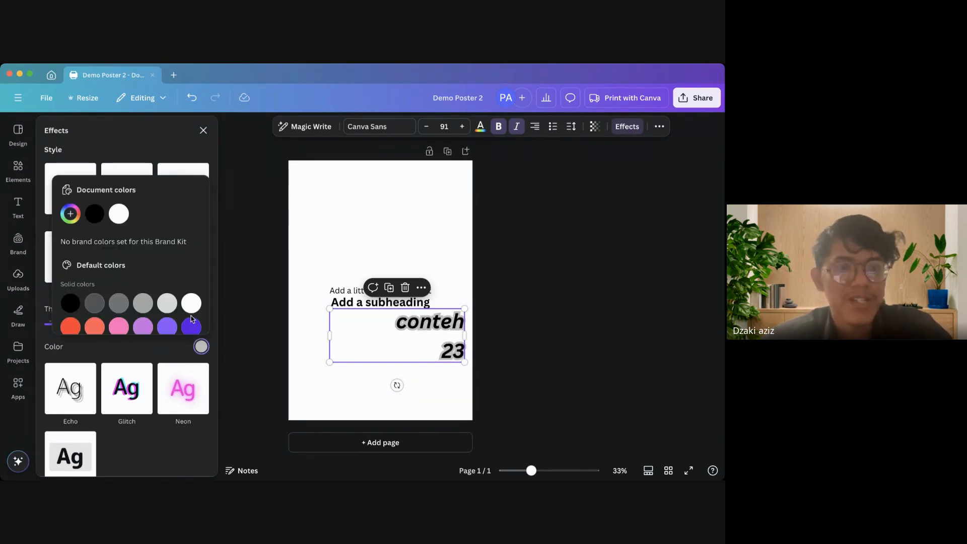
scroll(191, 318, "down", 2)
left_click(192, 292)
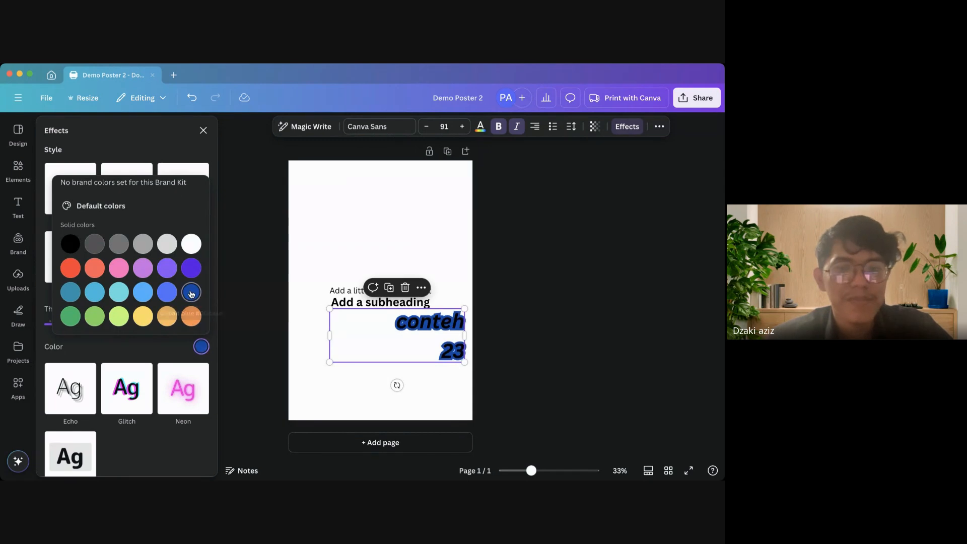
left_click(173, 348)
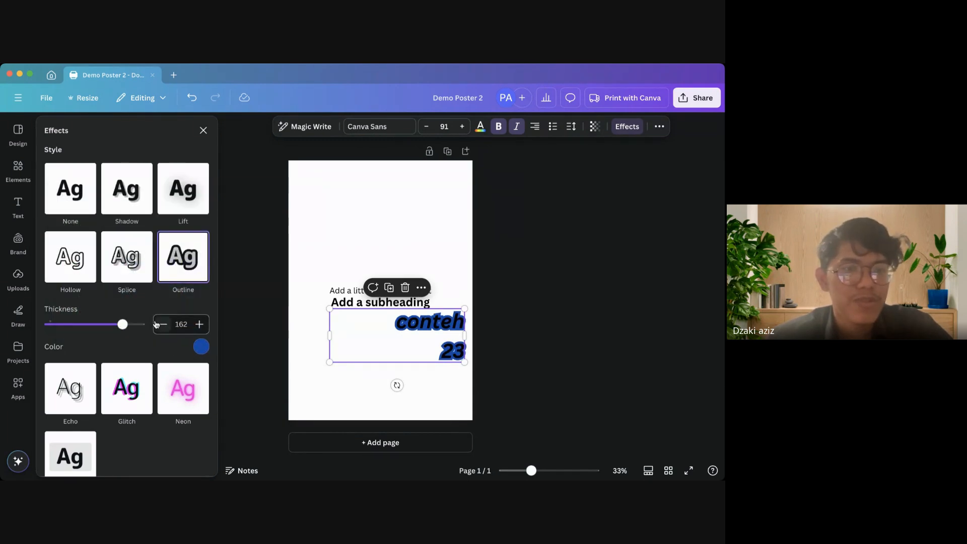
Try Shadow, then apply a yellow Background effect and adjust its roundness, spread and transparency
left_click(126, 189)
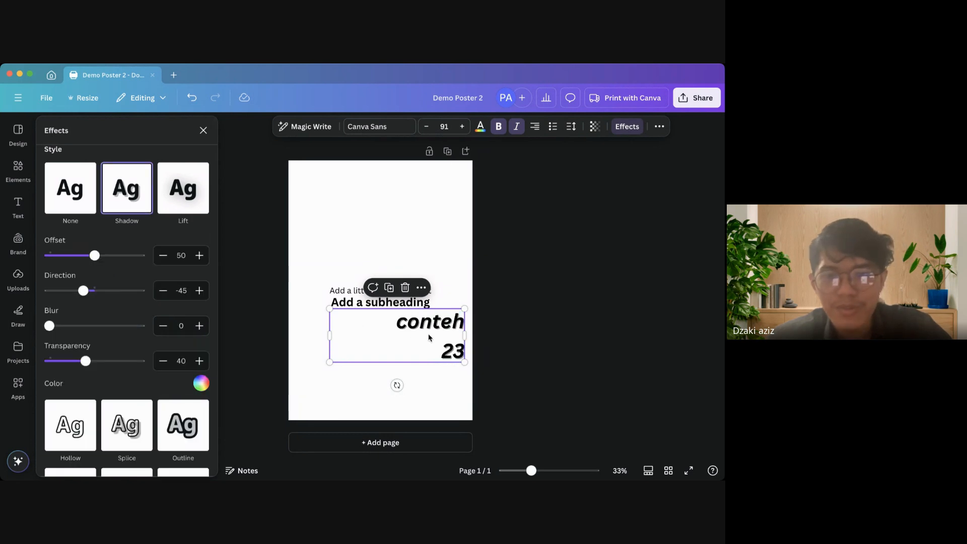
scroll(200, 418, "down", 5)
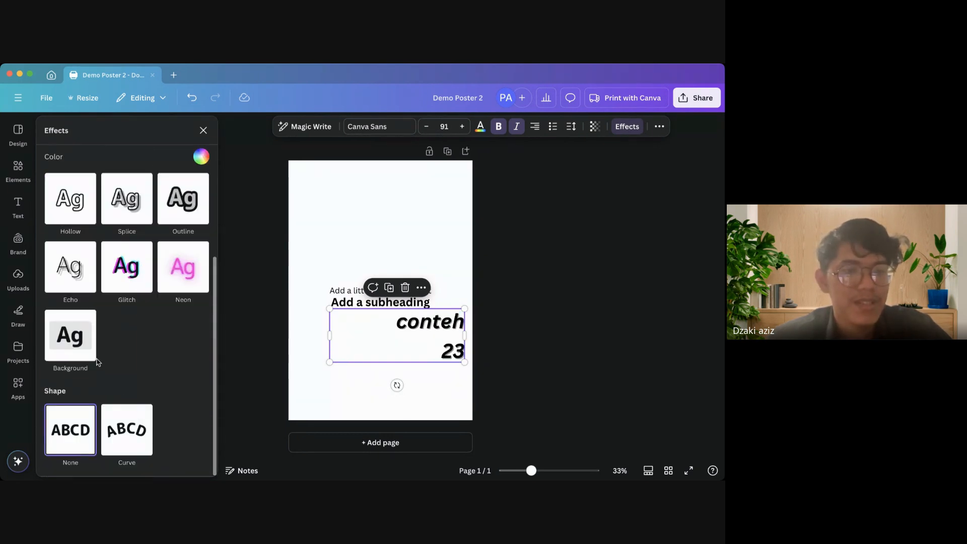
left_click(79, 346)
scroll(136, 302, "up", 2)
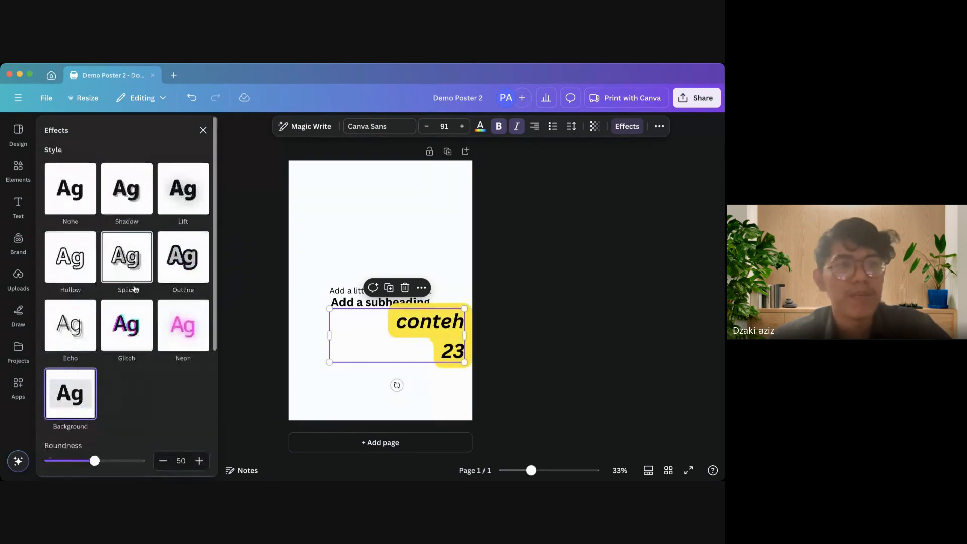
scroll(135, 290, "down", 2)
left_click_drag(95, 333, 182, 339)
left_click_drag(94, 367, 162, 359)
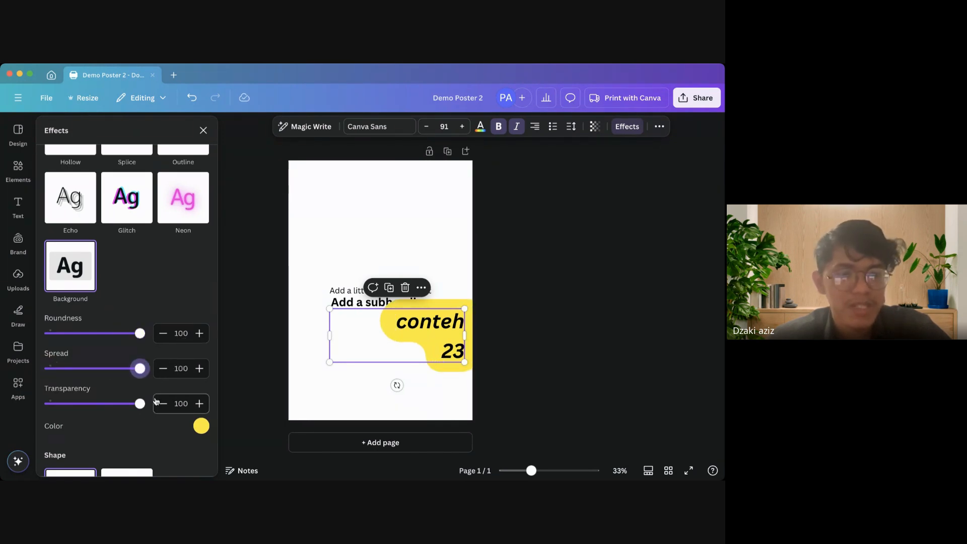
mouse_move(140, 403)
left_mouse_down()
mouse_move(76, 403)
mouse_move(140, 403)
left_mouse_up()
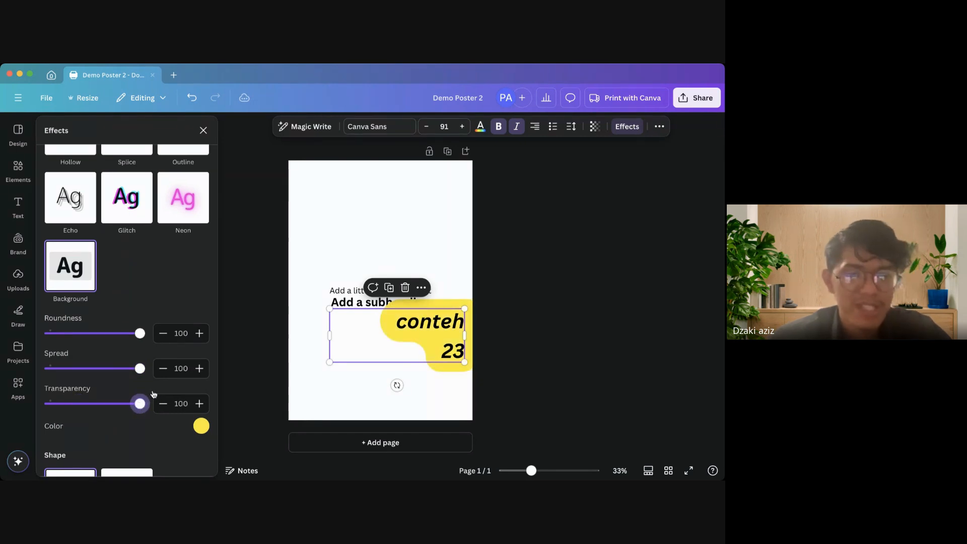
Change the text background colour to Light Gray and reselect the conteh 23 box
scroll(208, 432, "down", 2)
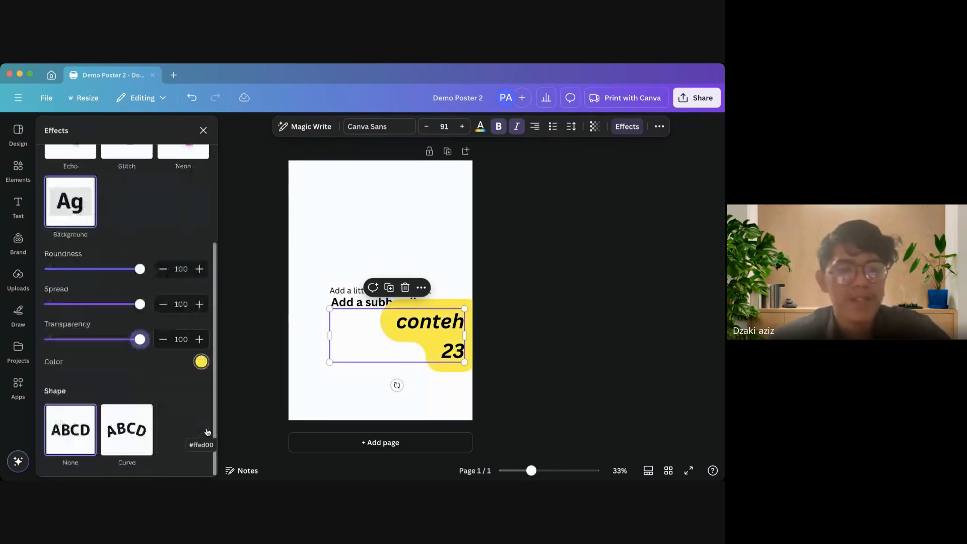
left_click(200, 362)
left_click(167, 318)
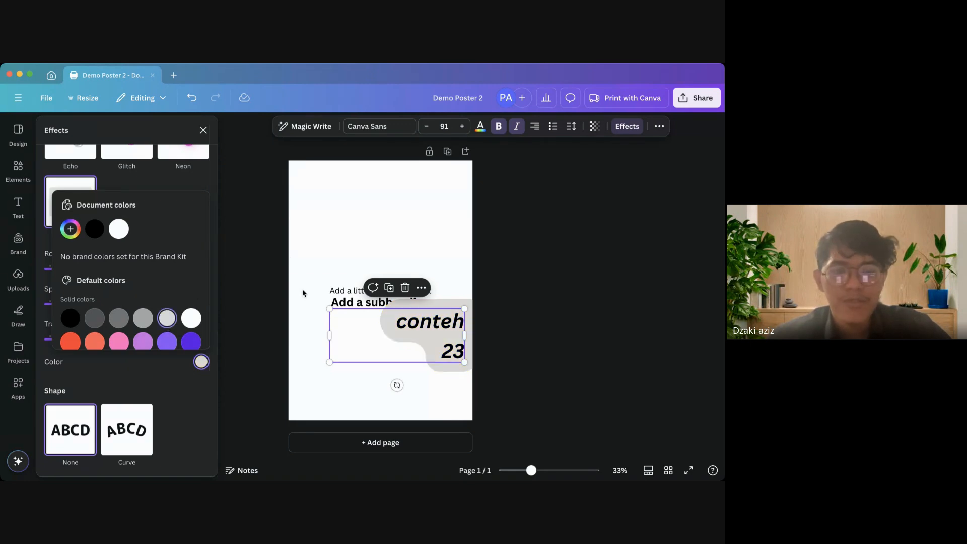
left_click(281, 221)
left_click(401, 341)
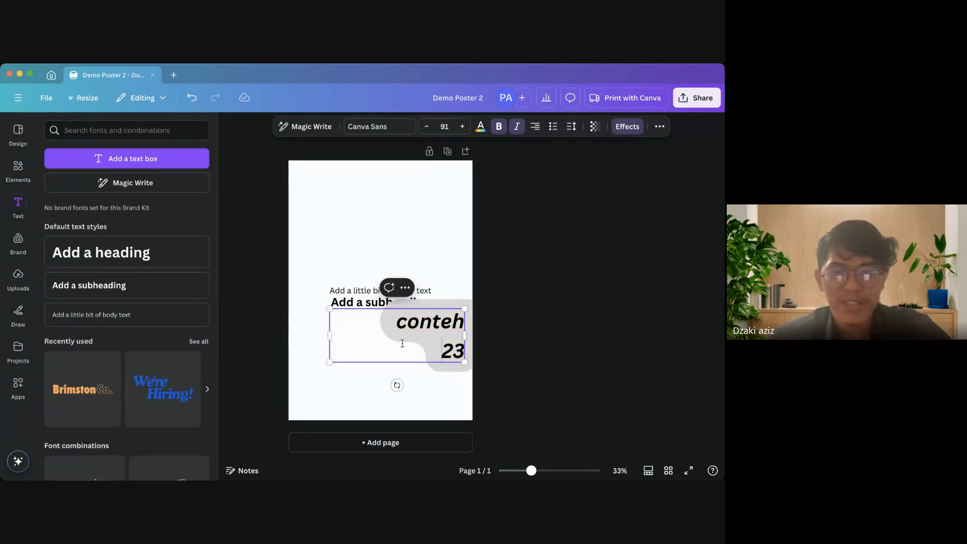
Move the conteh 23 text box up-left, above the body text
left_click(466, 273)
left_click(441, 325)
left_click_drag(441, 326, 415, 229)
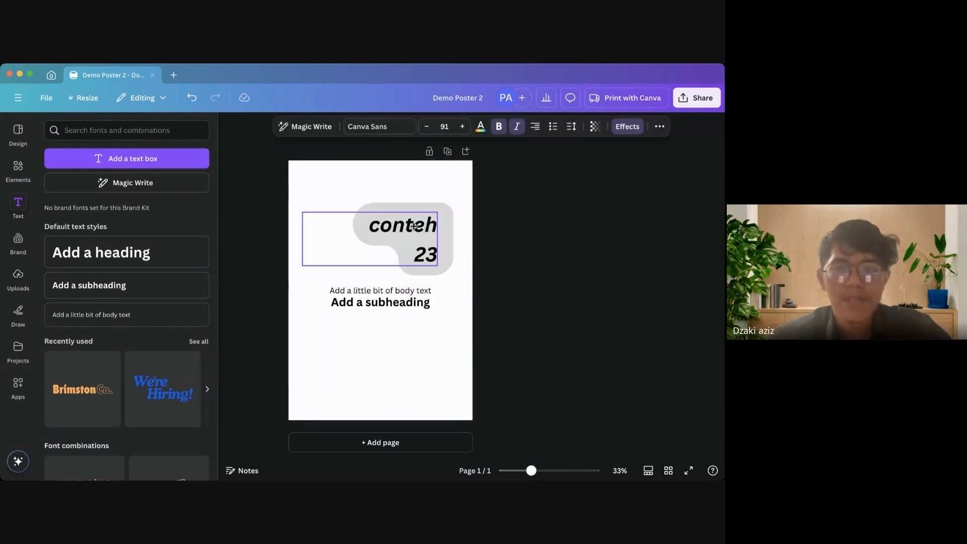
Apply the Curve text shape and adjust its curve amount
left_click(627, 127)
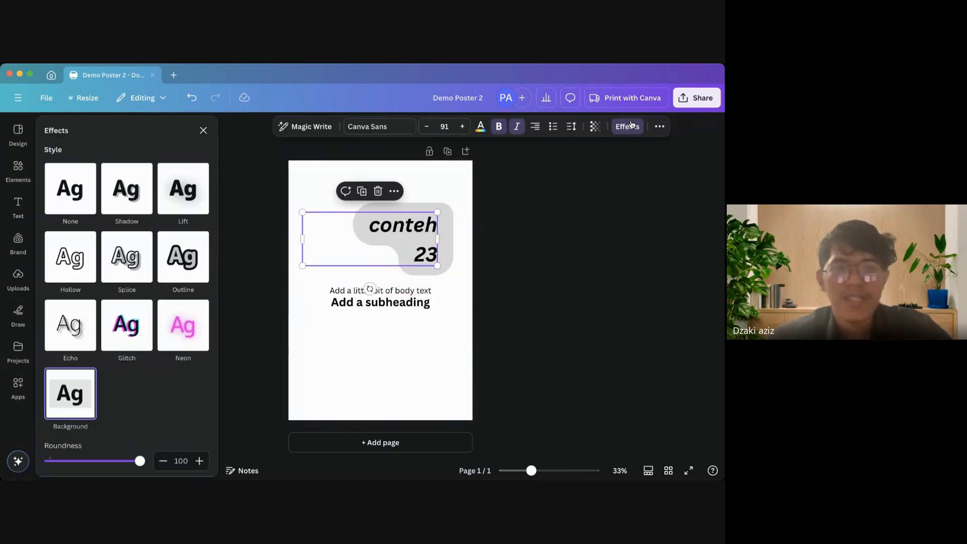
scroll(97, 372, "down", 4)
left_click(127, 429)
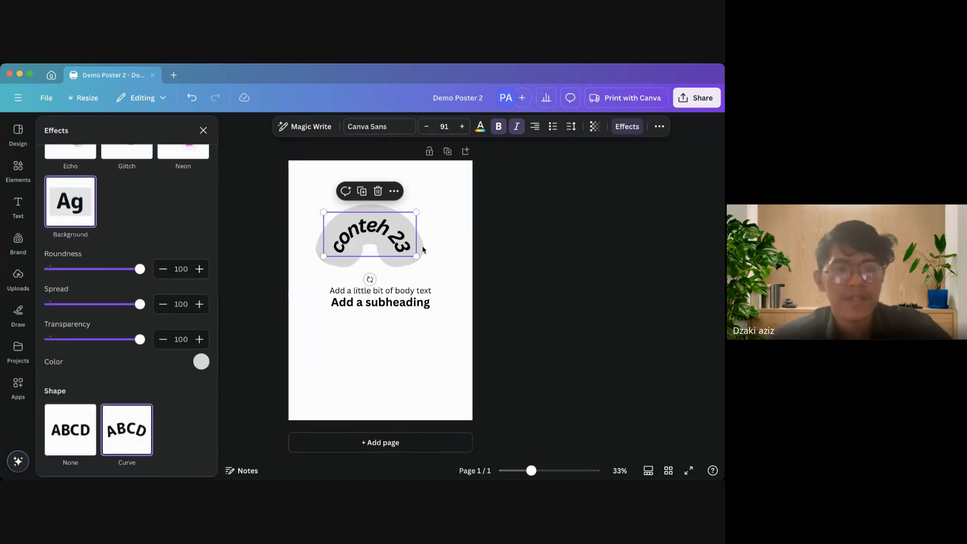
scroll(135, 330, "down", 1)
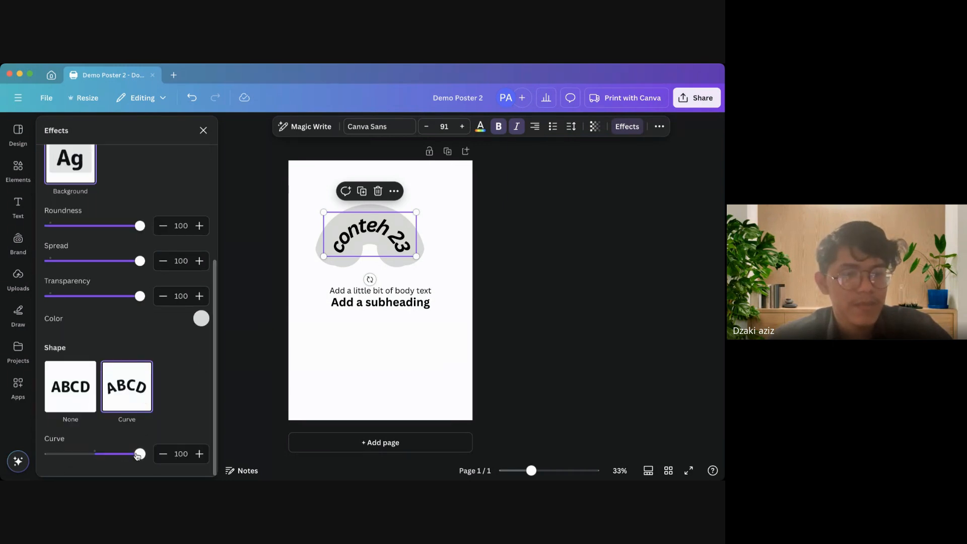
left_click_drag(139, 454, 121, 464)
scroll(151, 348, "up", 1)
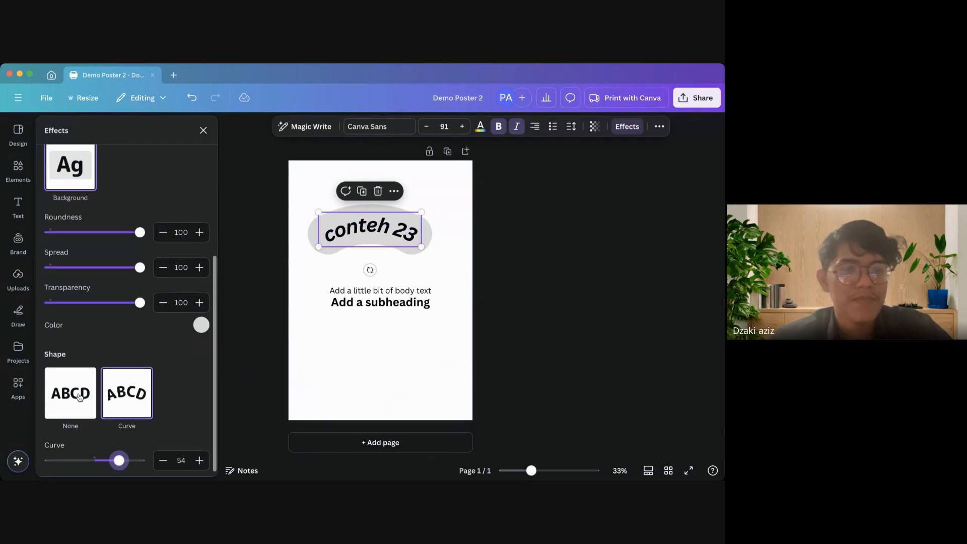
left_click(81, 394)
scroll(67, 403, "up", 2)
Undo every text experiment back to the plain bold 'Add a heading', then delete the heading
left_click(199, 98)
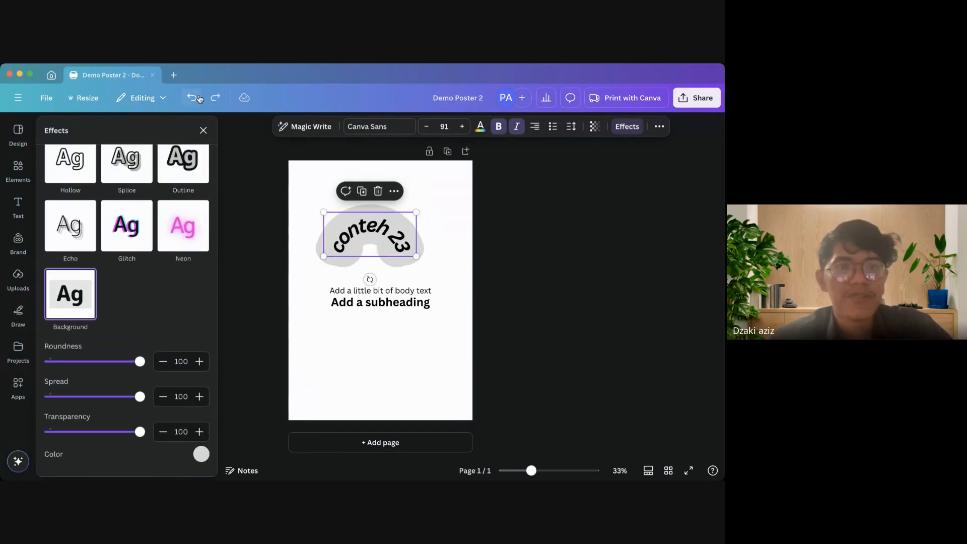
left_click(199, 98)
left_click(199, 97)
left_click(192, 97)
left_click(191, 97)
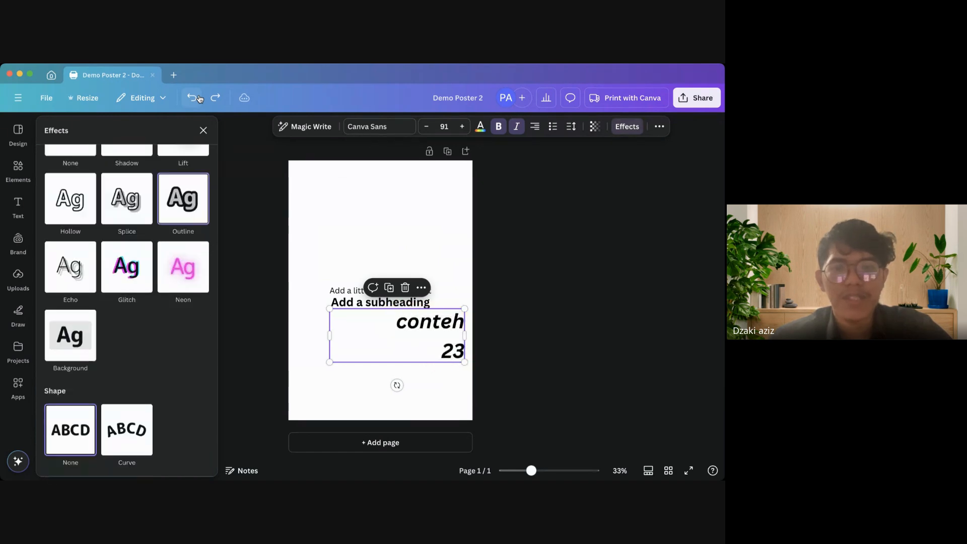
left_click(192, 98)
left_click(192, 98)
left_click(199, 98)
left_click(199, 98)
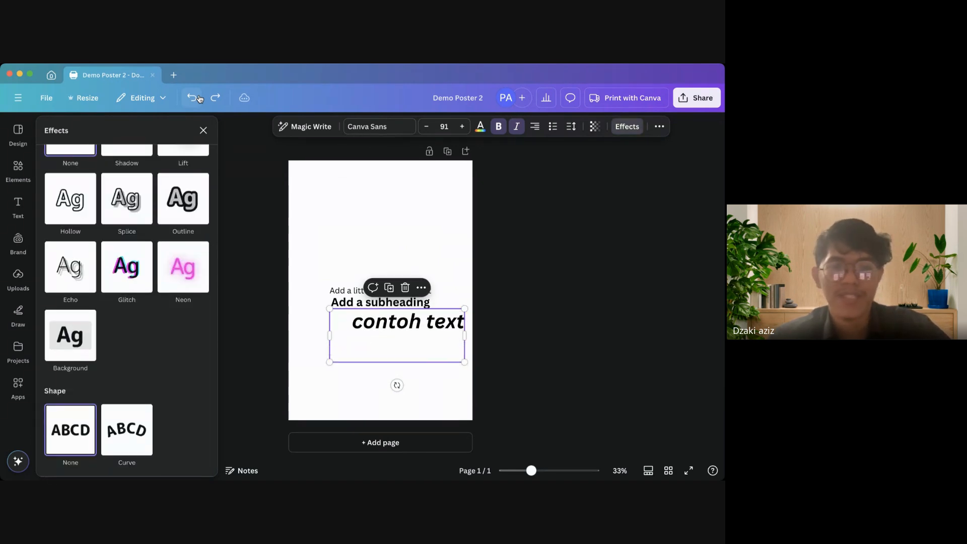
left_click(199, 98)
left_click(198, 98)
left_click(198, 98)
left_click(199, 98)
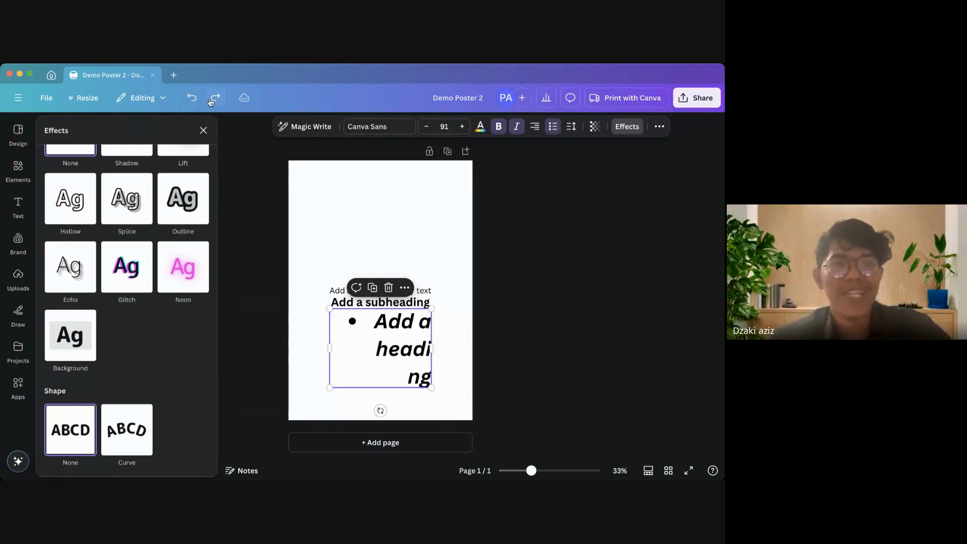
left_click(196, 99)
left_click(195, 99)
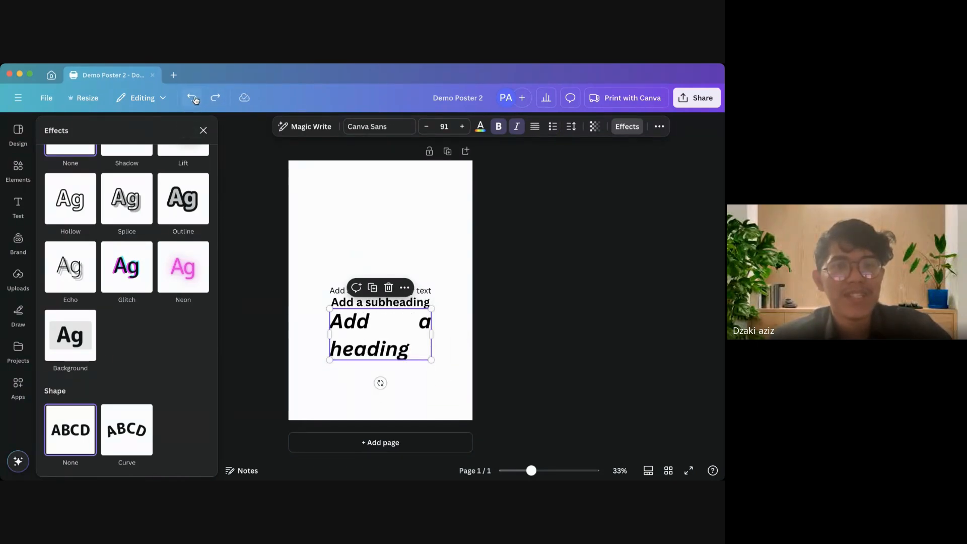
left_click(196, 99)
left_click(195, 98)
left_click(196, 99)
left_click(196, 98)
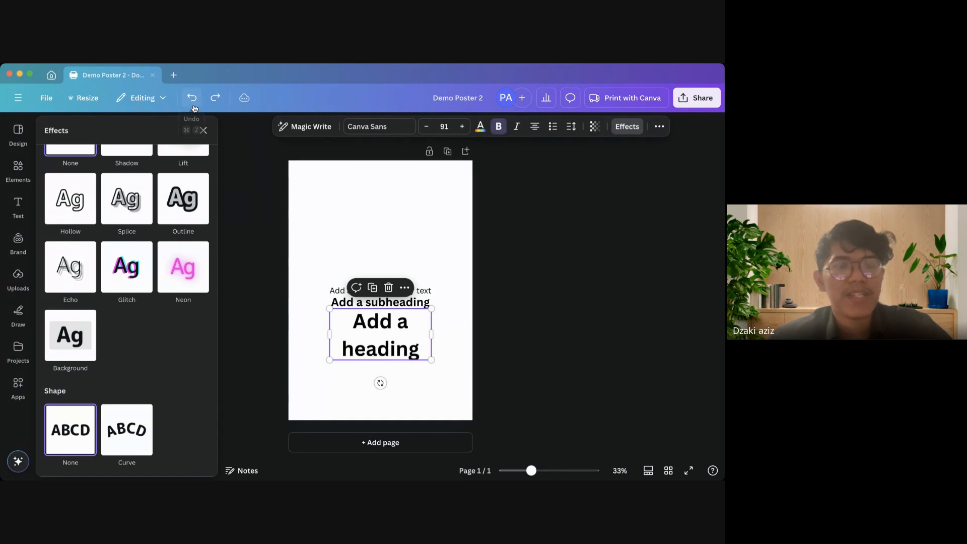
left_click(190, 101)
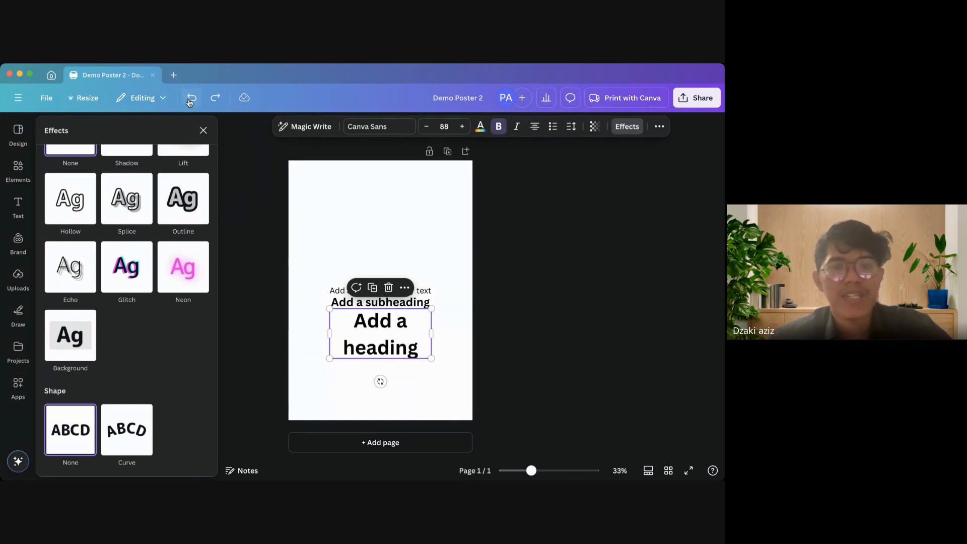
left_click(190, 101)
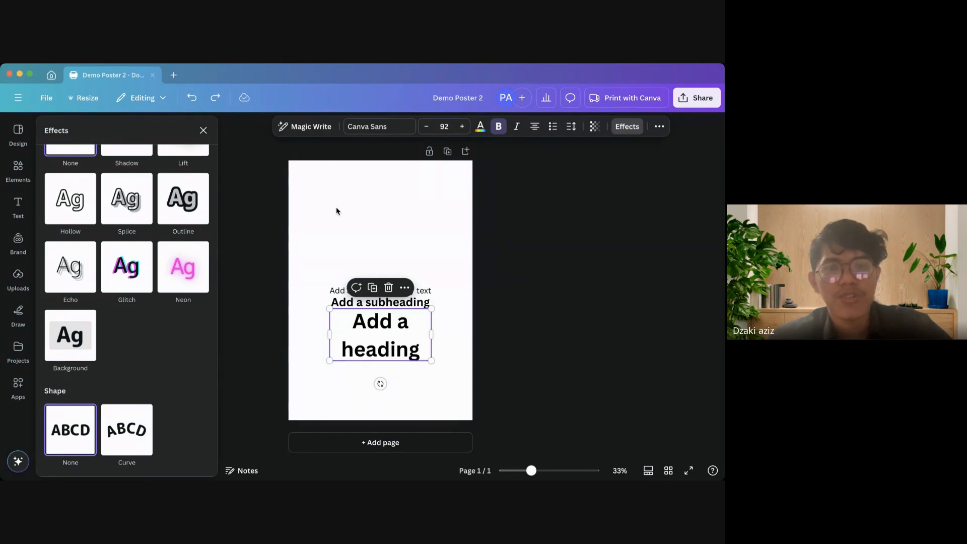
key("ctrl+z")
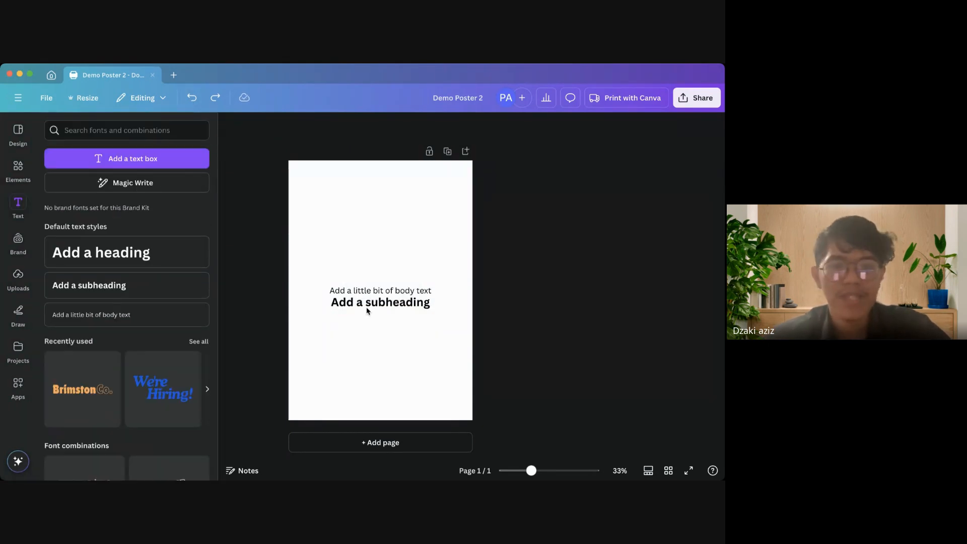
Try Underline, Strikethrough and Uppercase on the subheading, turning each back off, and preview Animate
left_click(367, 306)
left_click(663, 125)
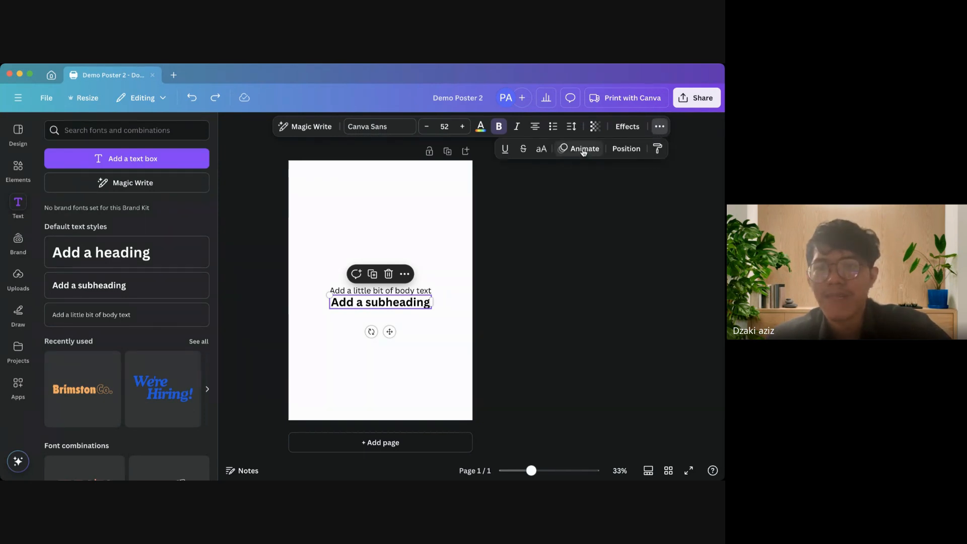
left_click(504, 149)
left_click(505, 149)
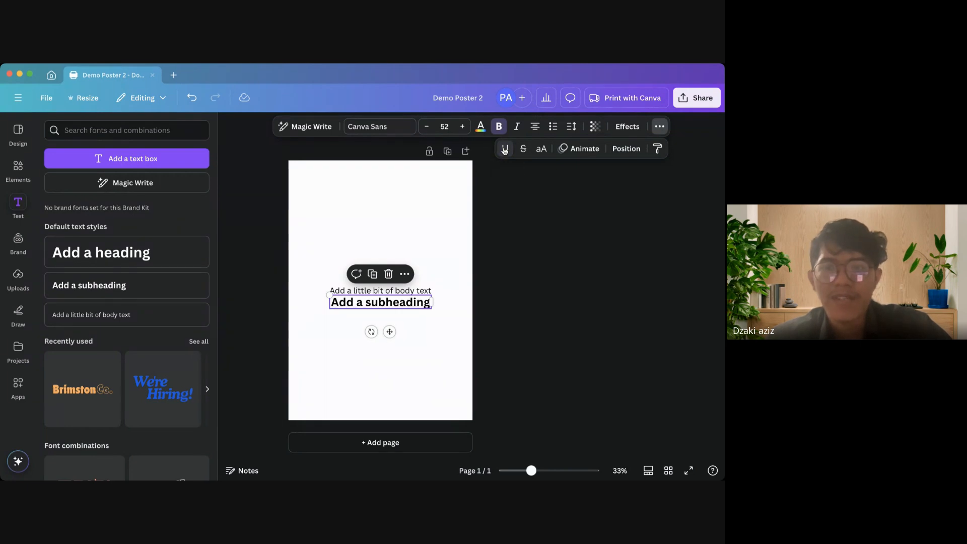
left_click(523, 149)
left_click(523, 150)
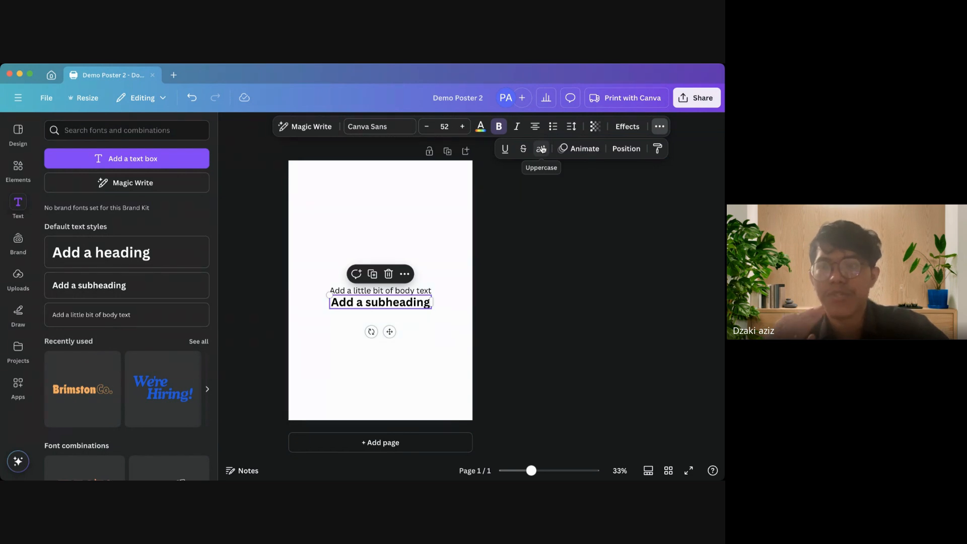
left_click(541, 149)
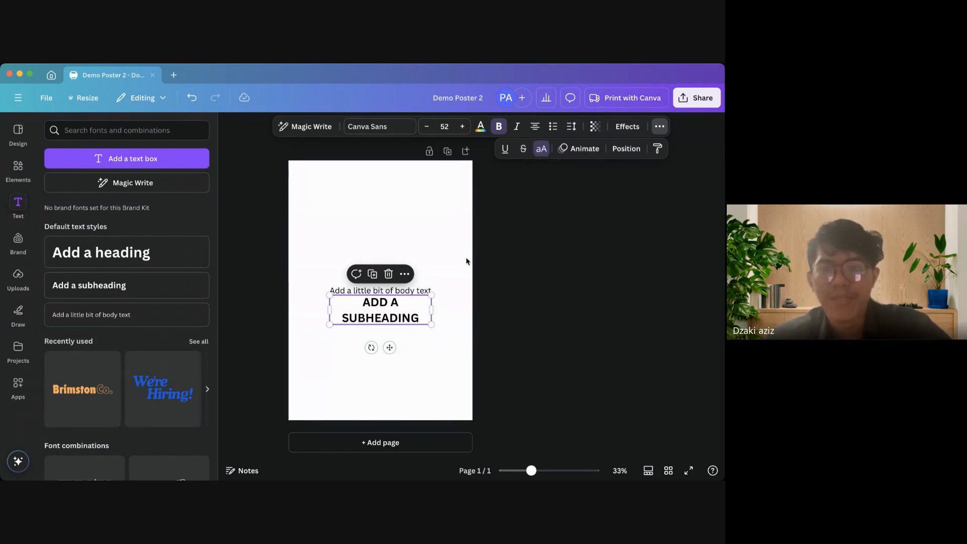
left_click(541, 149)
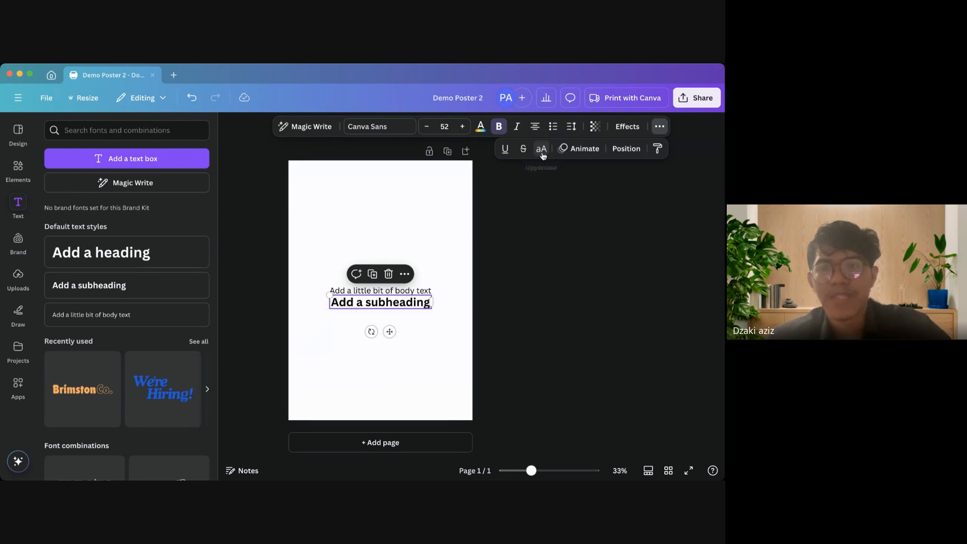
left_click(579, 149)
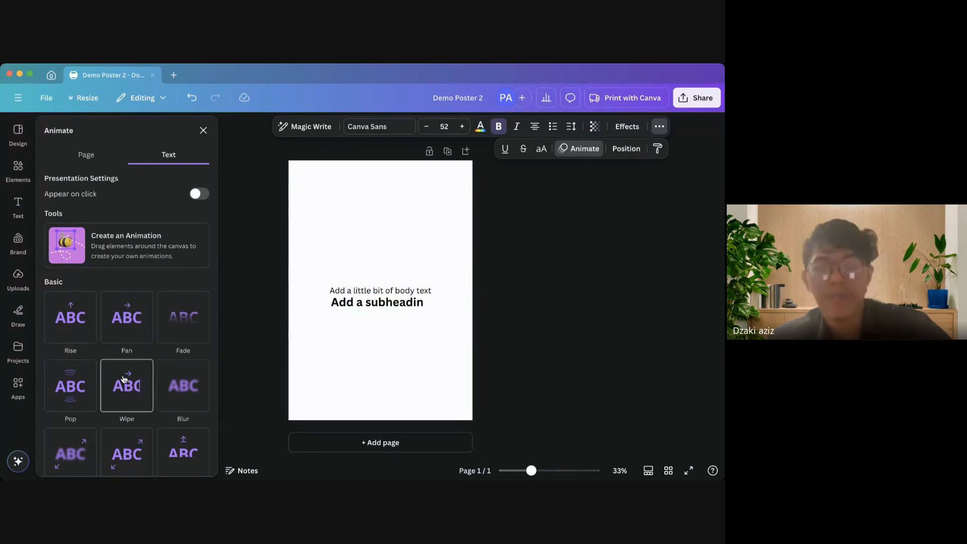
left_click(625, 149)
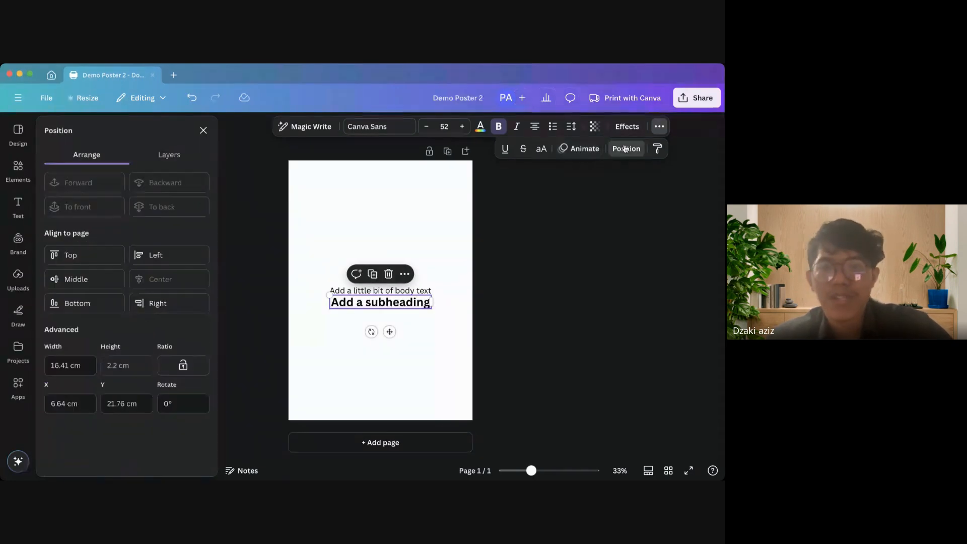
Align the subheading top, bottom, middle, left and right, then drag it back below the body text
left_click(69, 263)
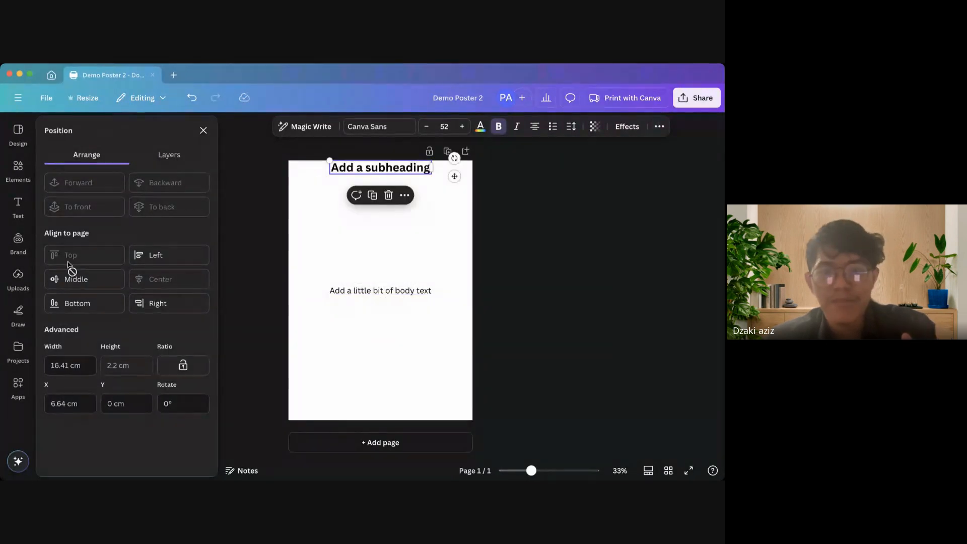
left_click(100, 303)
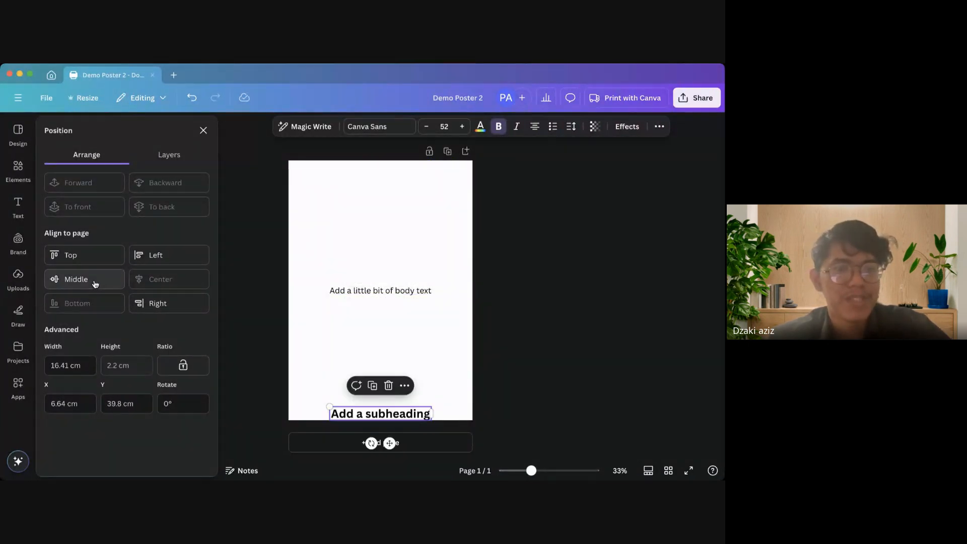
left_click(95, 282)
left_click(177, 263)
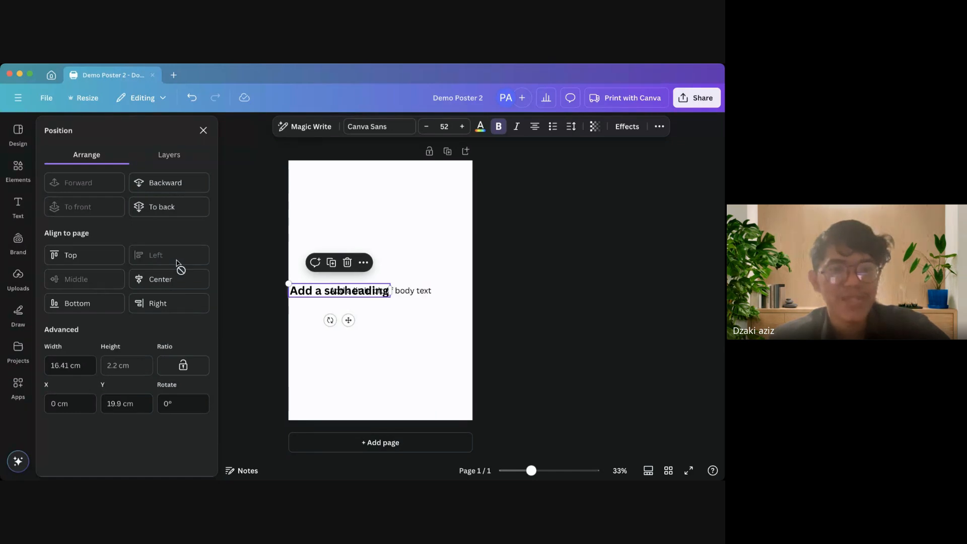
left_click(171, 310)
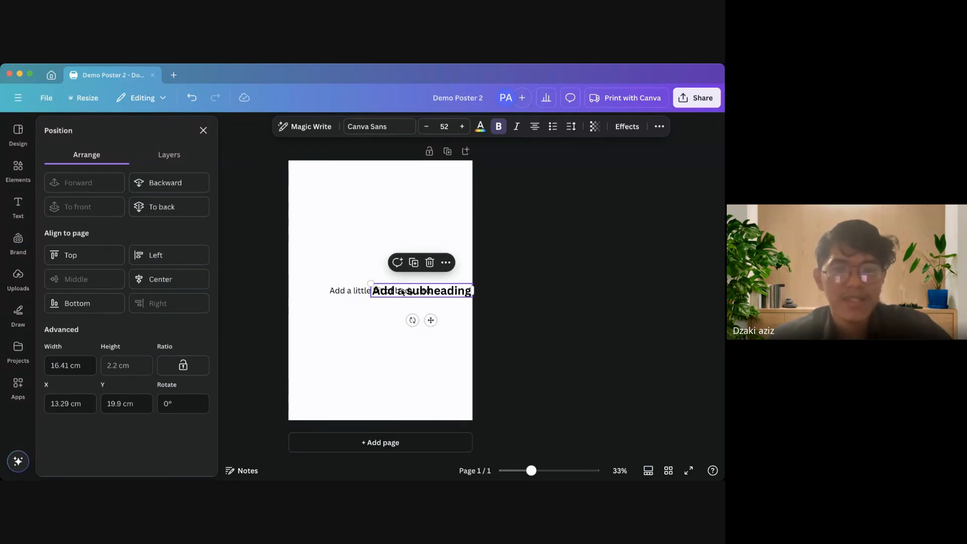
left_click_drag(451, 295, 409, 306)
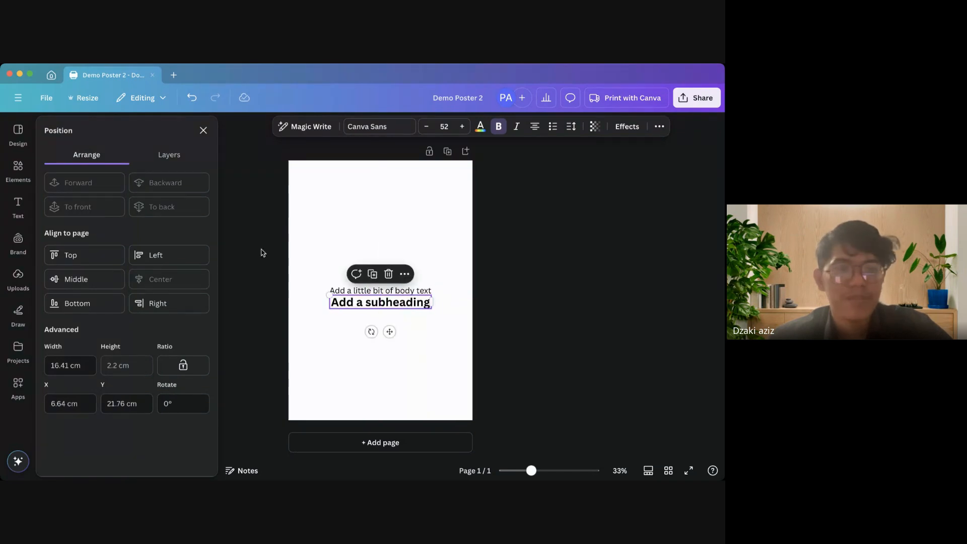
left_click(176, 160)
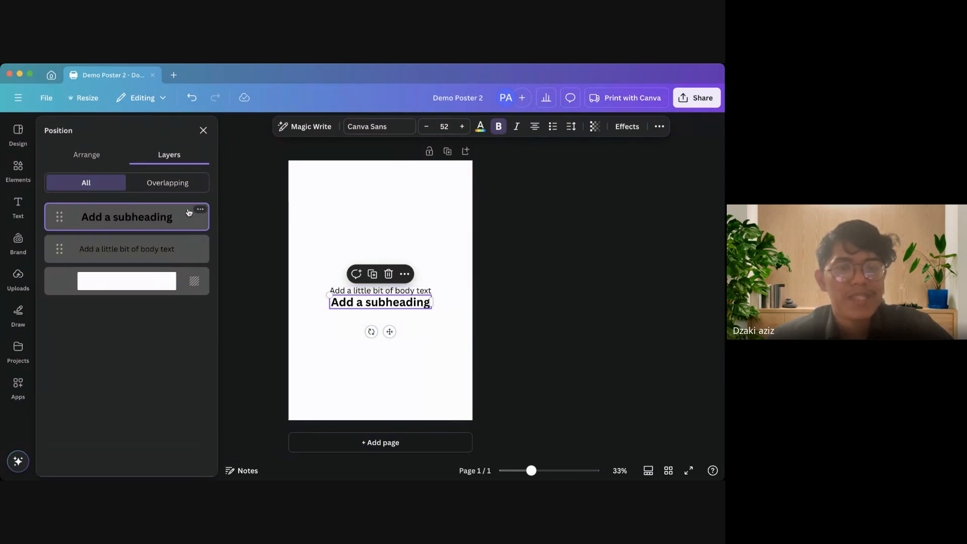
Apply a yellow background effect to the subheading and a purple one to the body text
left_click(626, 126)
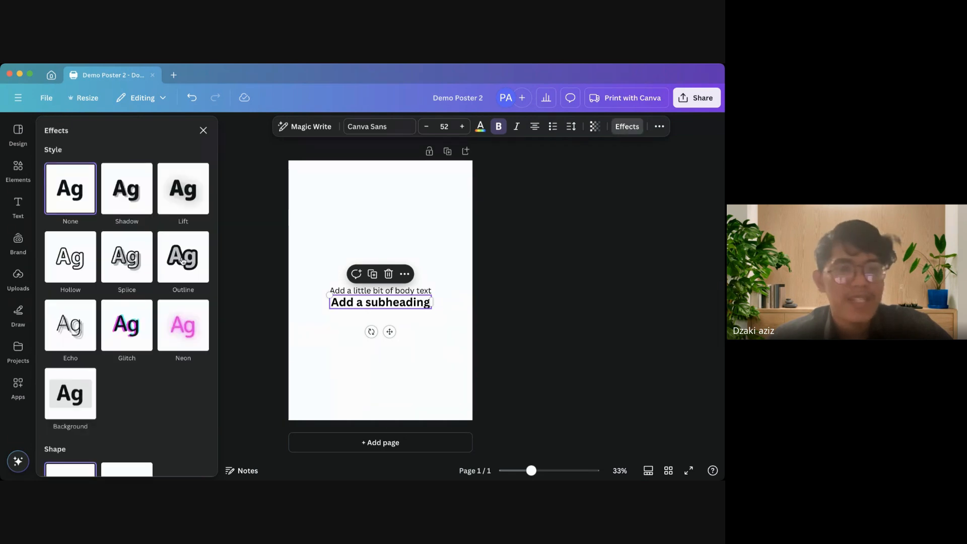
scroll(162, 335, "down", 3)
left_click(79, 335)
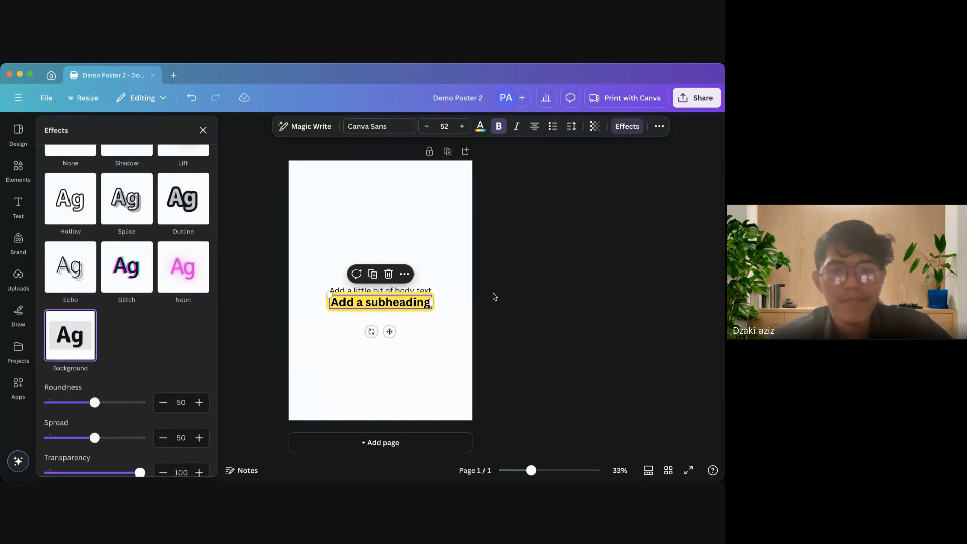
left_click(426, 291)
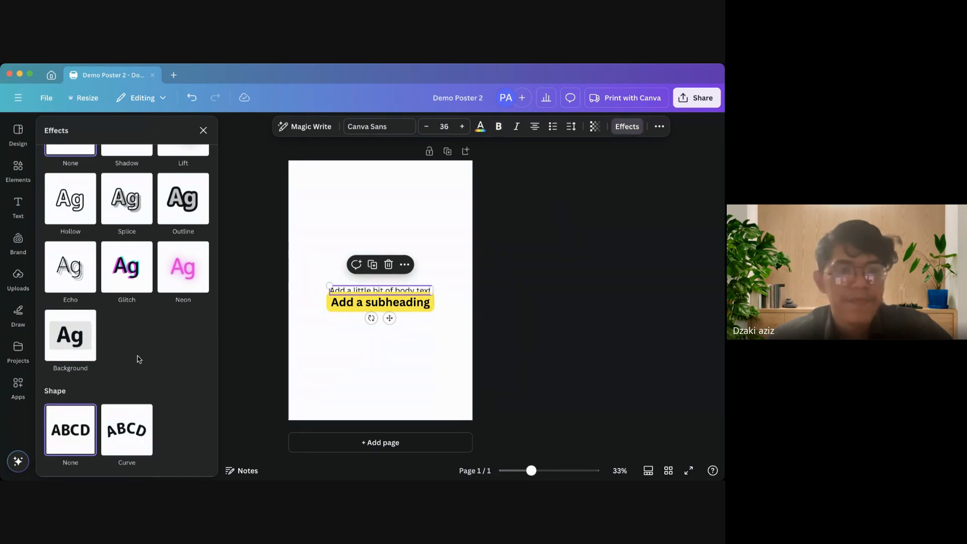
left_click(76, 336)
scroll(181, 347, "down", 3)
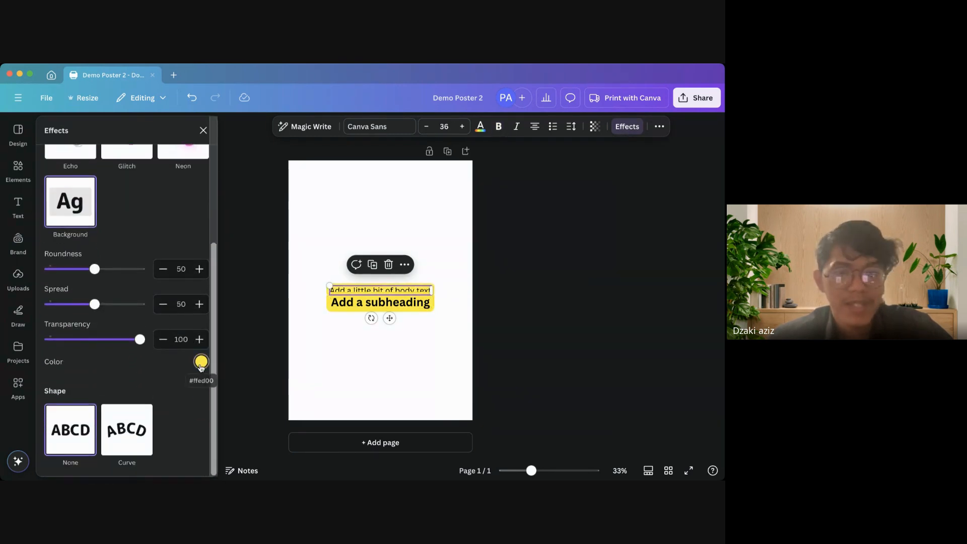
left_click(201, 363)
left_click(196, 344)
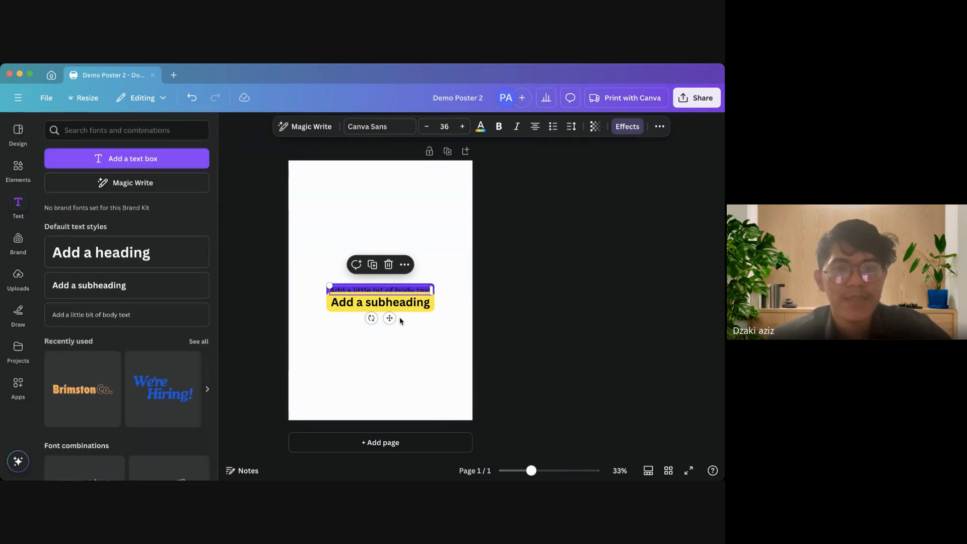
Select the 'Add a subheading' box and show the layer arrangement list
left_click(375, 308)
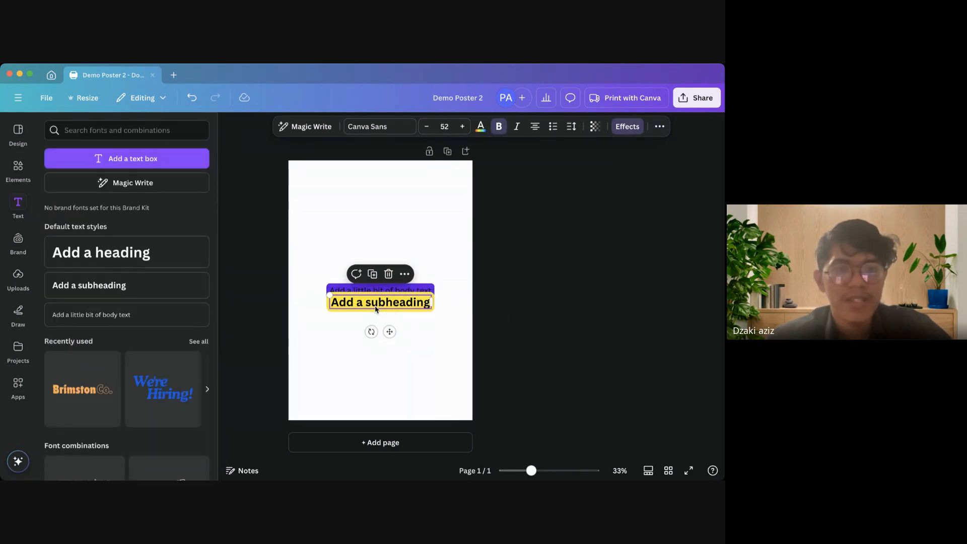
left_click(659, 127)
left_click(625, 149)
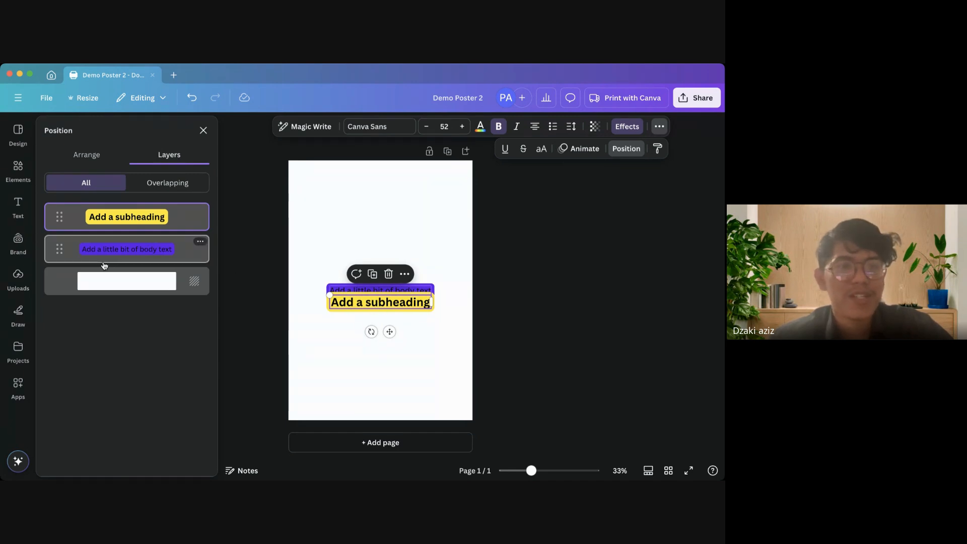
Move the body text layer above then back below the subheading, then delete both text boxes
left_click_drag(57, 252, 63, 214)
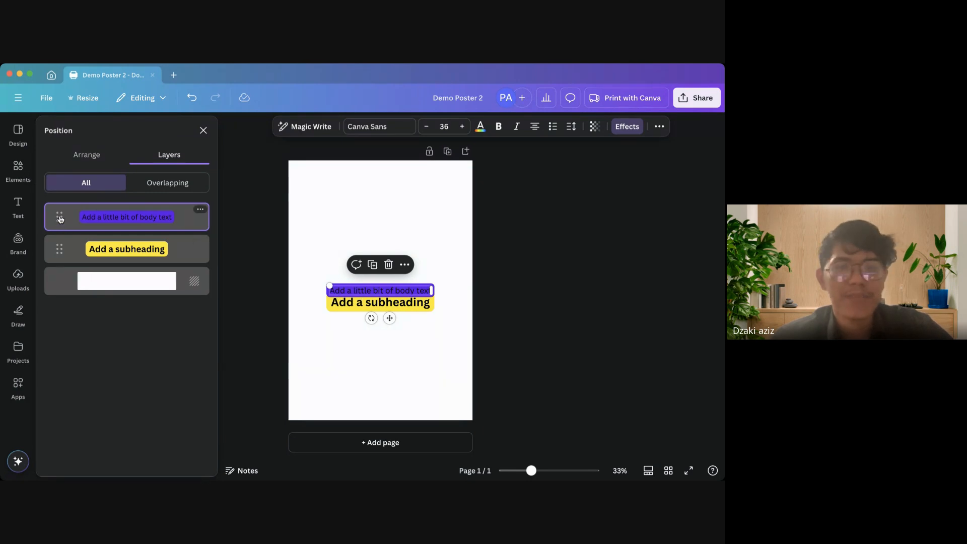
left_click_drag(59, 218, 60, 251)
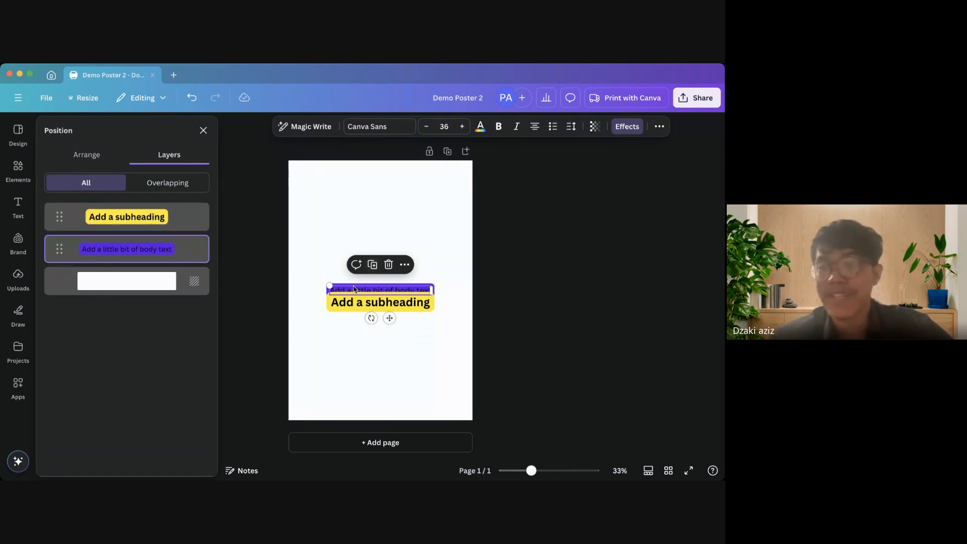
left_click_drag(304, 343, 490, 228)
key("Delete")
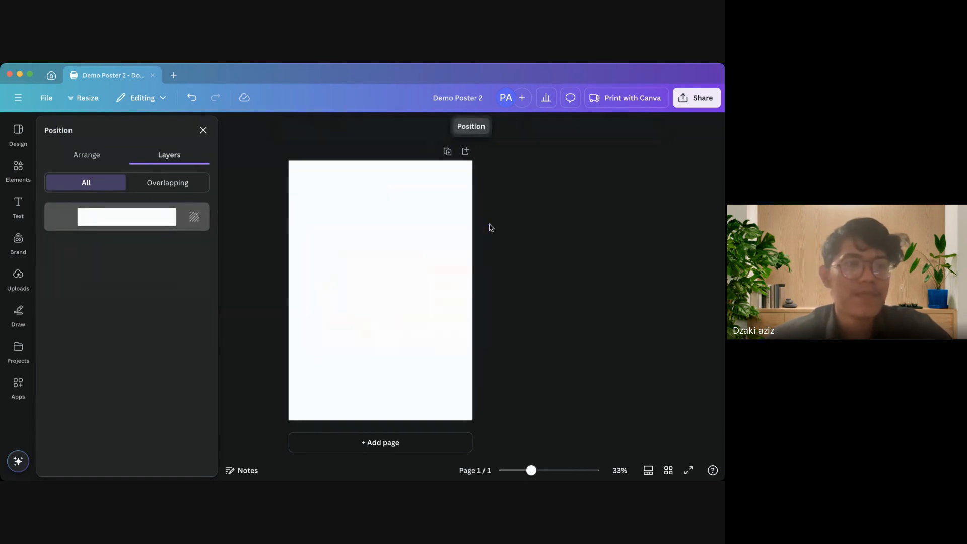
Look at Brand assets and the Canva home page, then return to the Demo Poster 2 editor
left_click(20, 238)
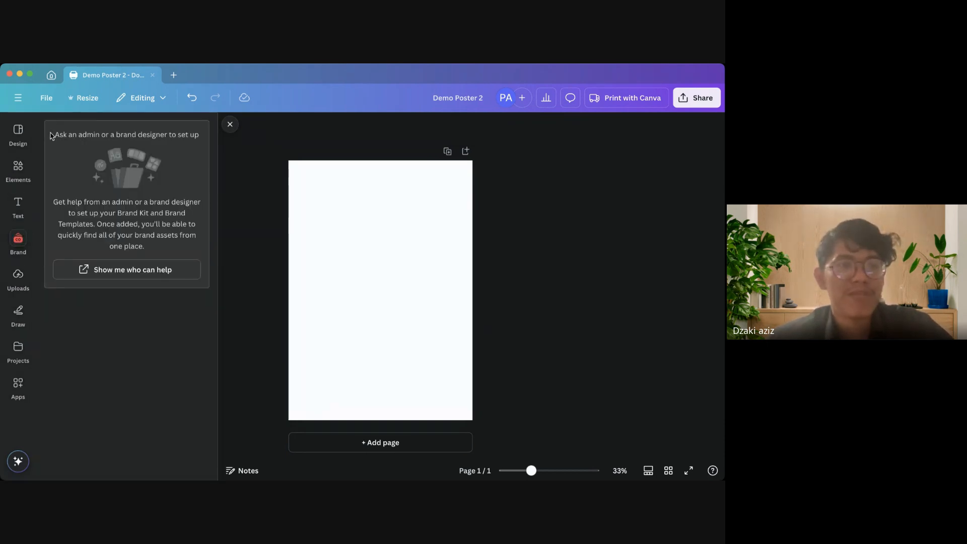
left_click(50, 75)
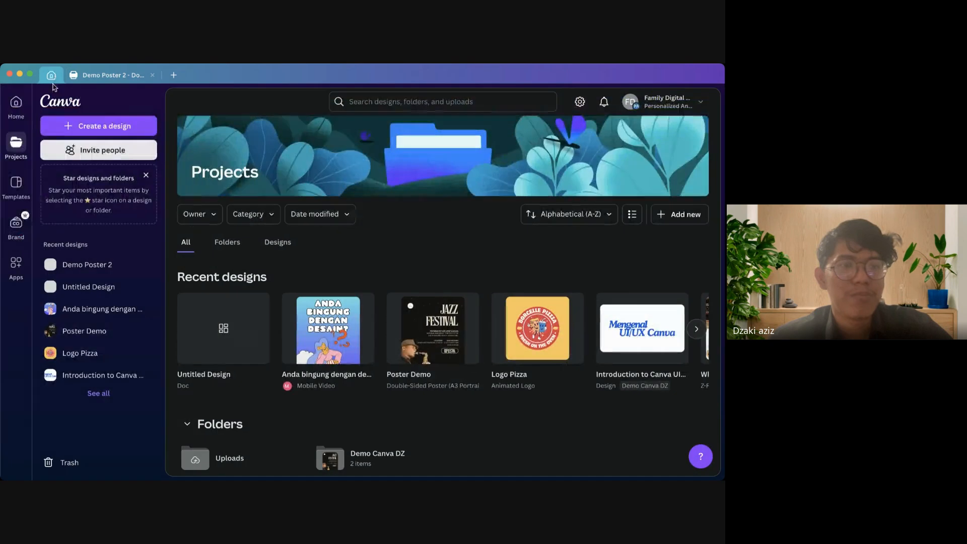
left_click(100, 76)
Upload the myDigiLearn logo to Uploads, place it on the page, then delete it
left_click(18, 277)
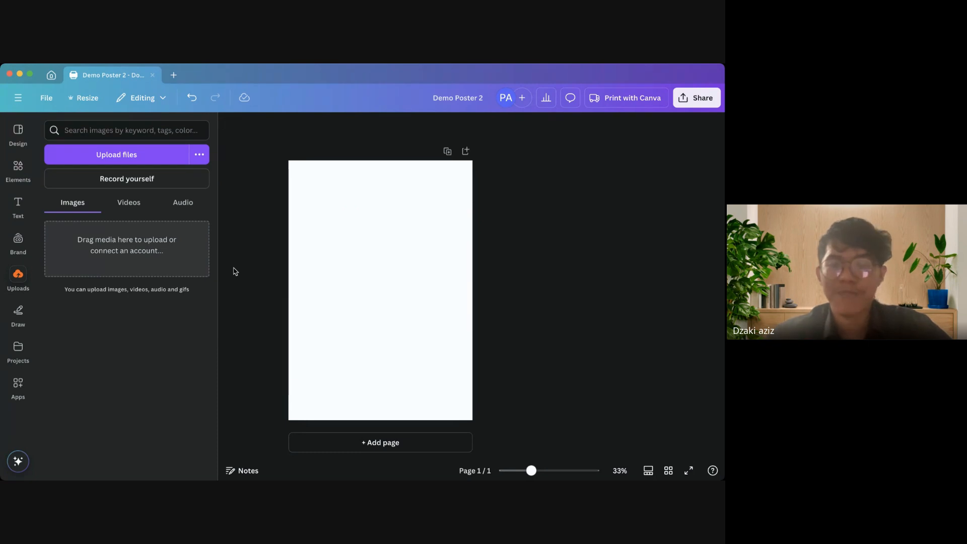
left_click(136, 162)
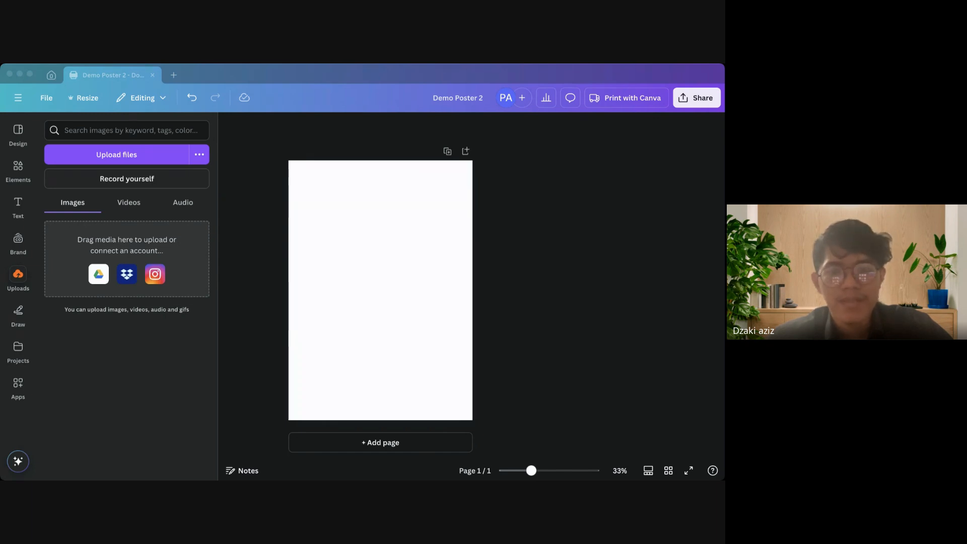
left_click_drag(177, 354, 147, 380)
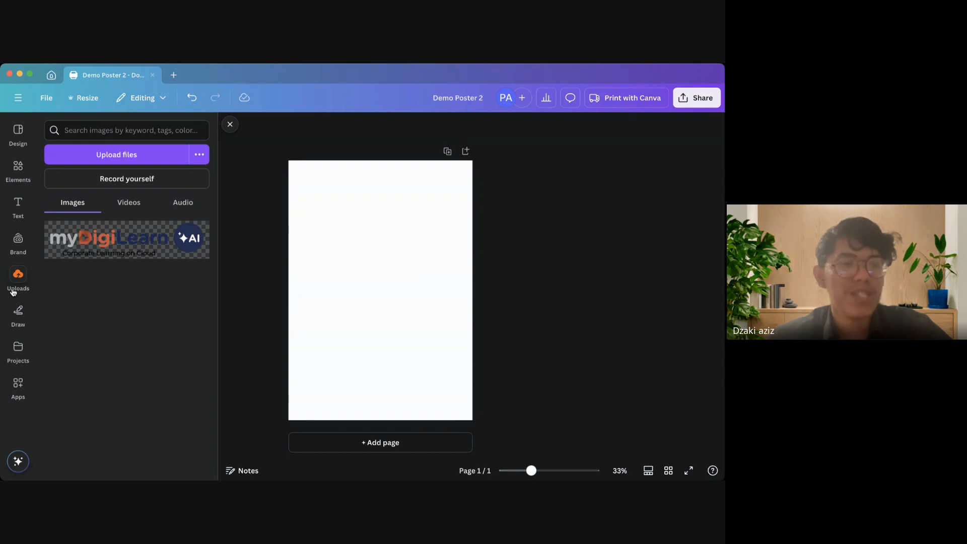
left_click_drag(93, 244, 346, 243)
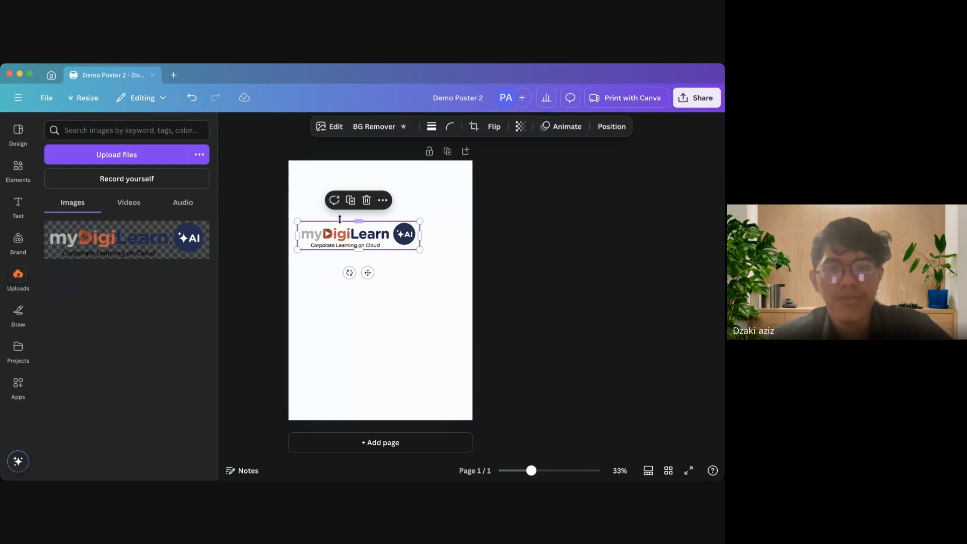
key("Delete")
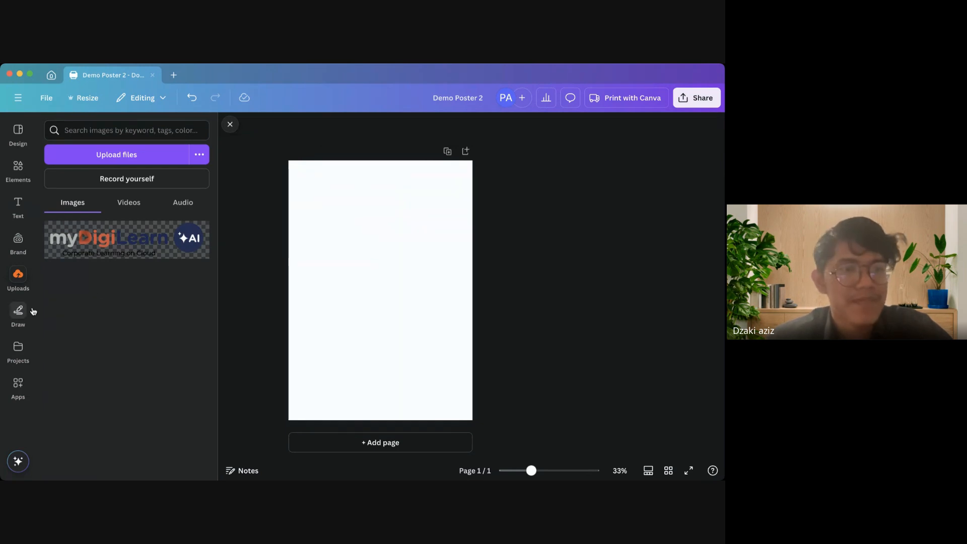
Draw two blue freehand strokes on the page, undo them, and bring up Projects
left_click(20, 313)
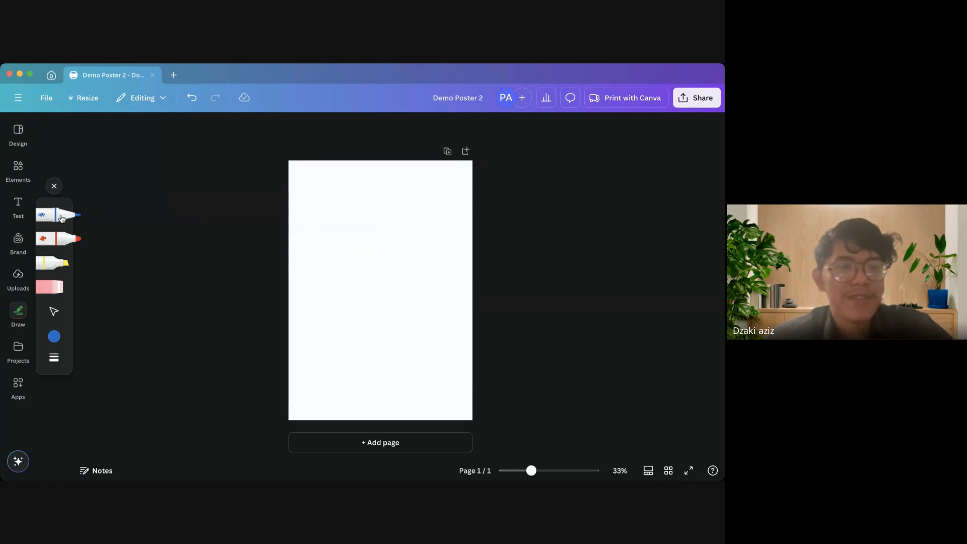
mouse_move(371, 228)
left_mouse_down()
mouse_move(321, 308)
mouse_move(401, 245)
left_mouse_up()
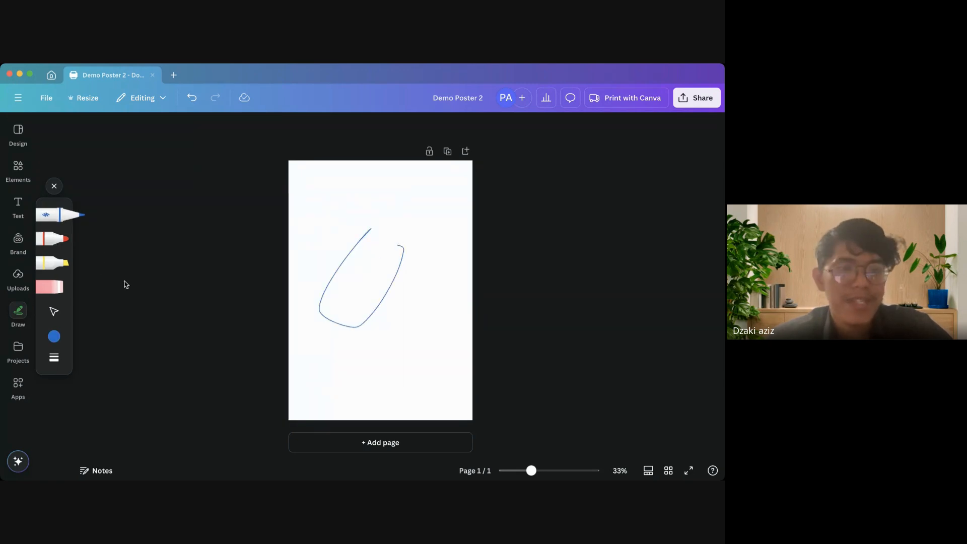
mouse_move(348, 297)
left_mouse_down()
mouse_move(407, 243)
mouse_move(403, 316)
left_mouse_up()
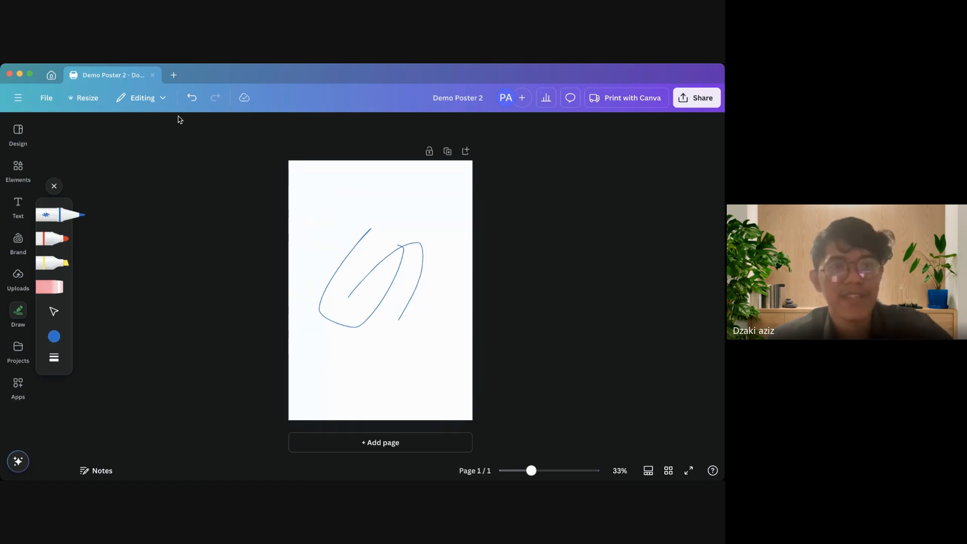
left_click(191, 97)
left_click(20, 345)
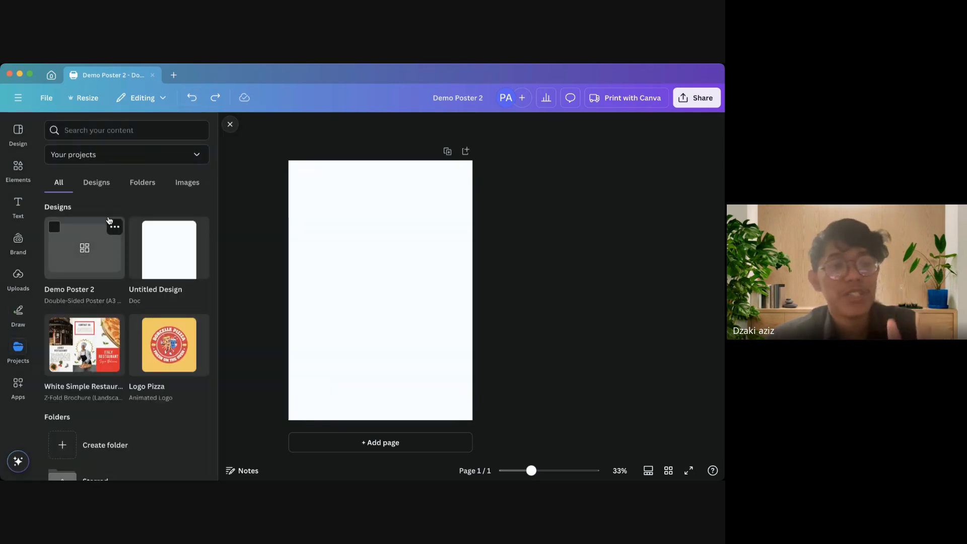
Browse Projects and the Apps Discover list, then return to Design templates showing menu posters
scroll(102, 259, "down", 3)
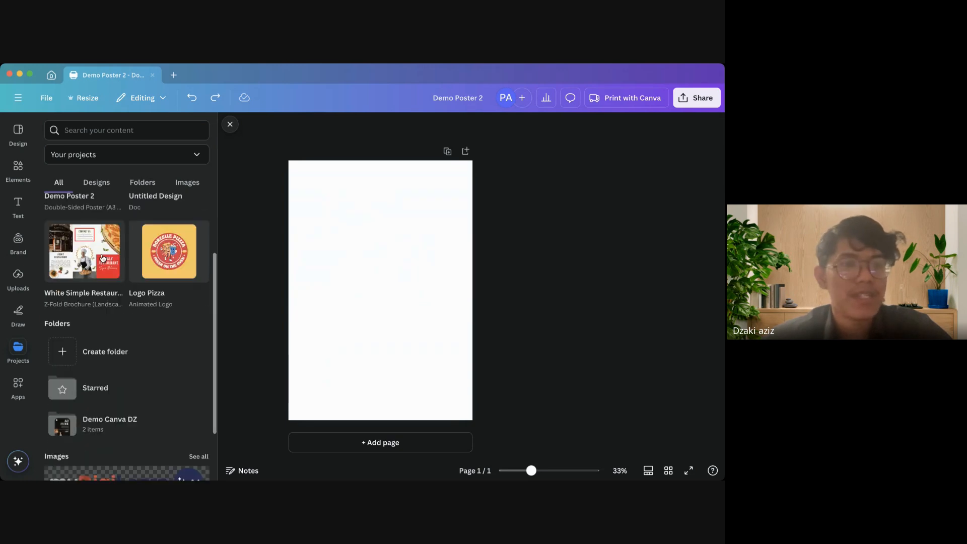
scroll(103, 258, "down", 3)
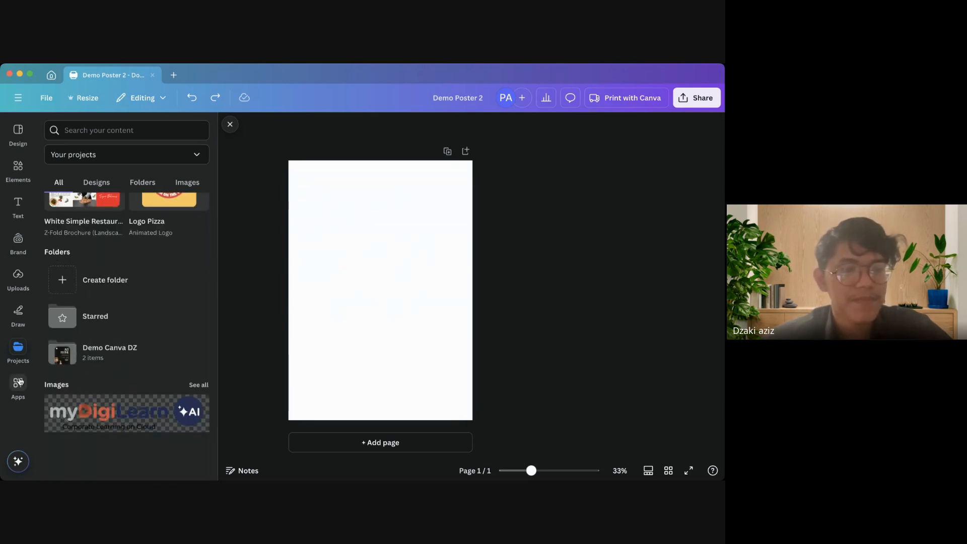
left_click(19, 381)
scroll(116, 348, "down", 3)
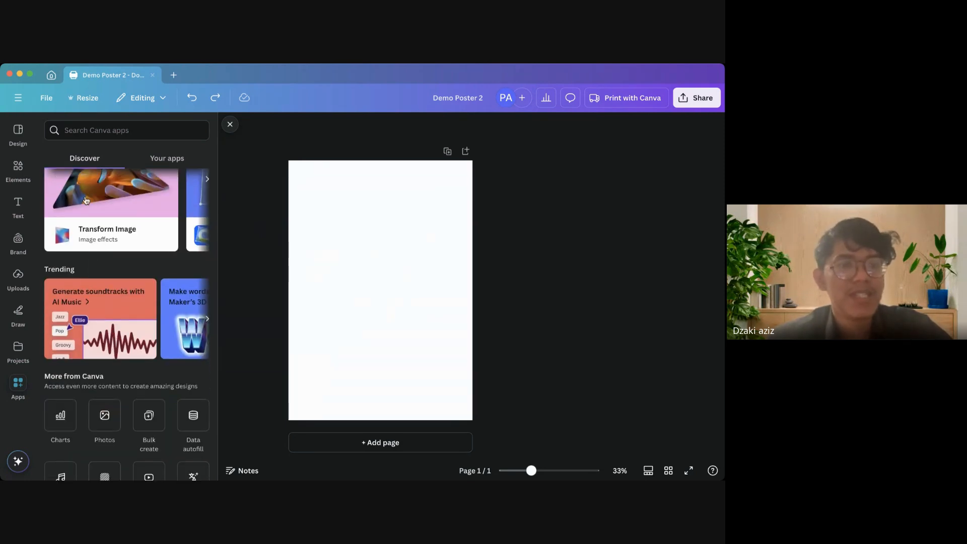
scroll(123, 337, "down", 5)
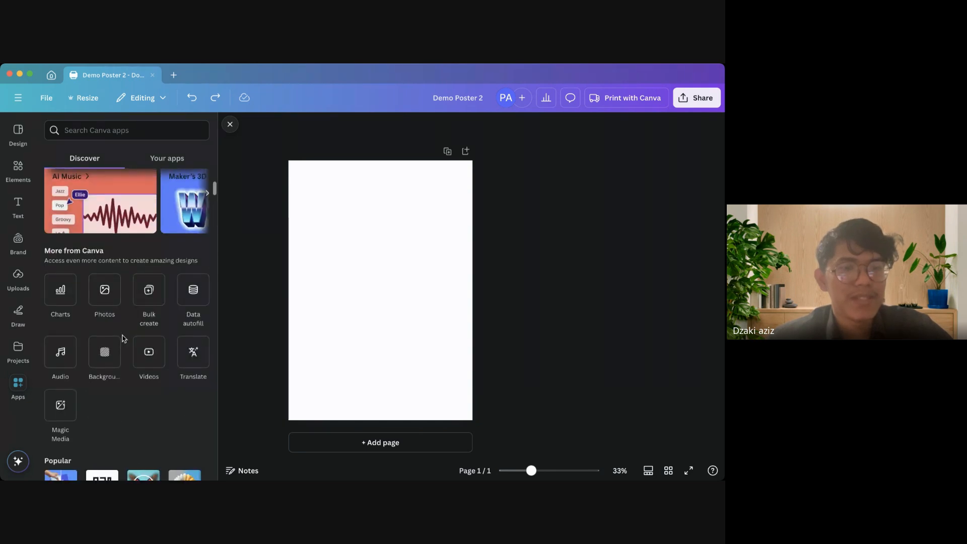
left_click(18, 131)
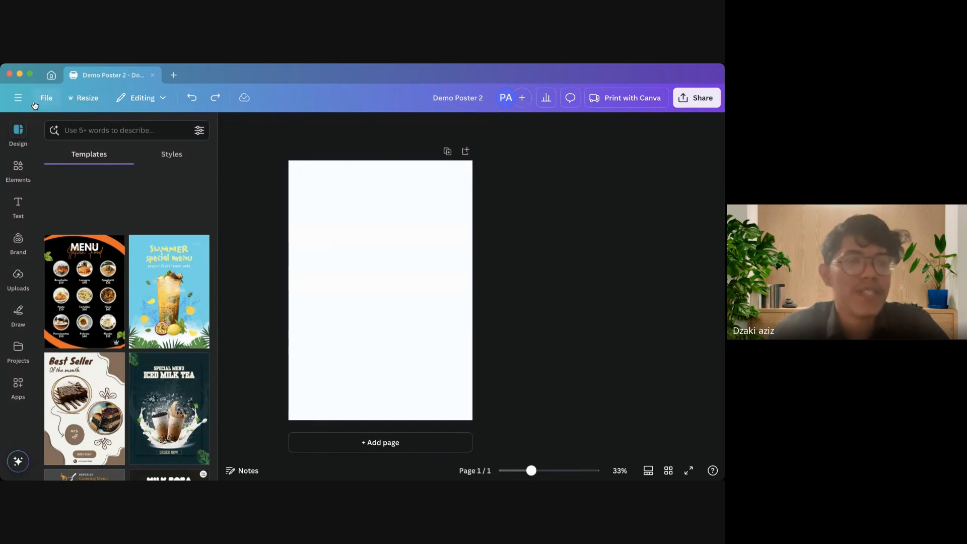
Turn on Show rulers and guides under File > Settings
left_click(44, 99)
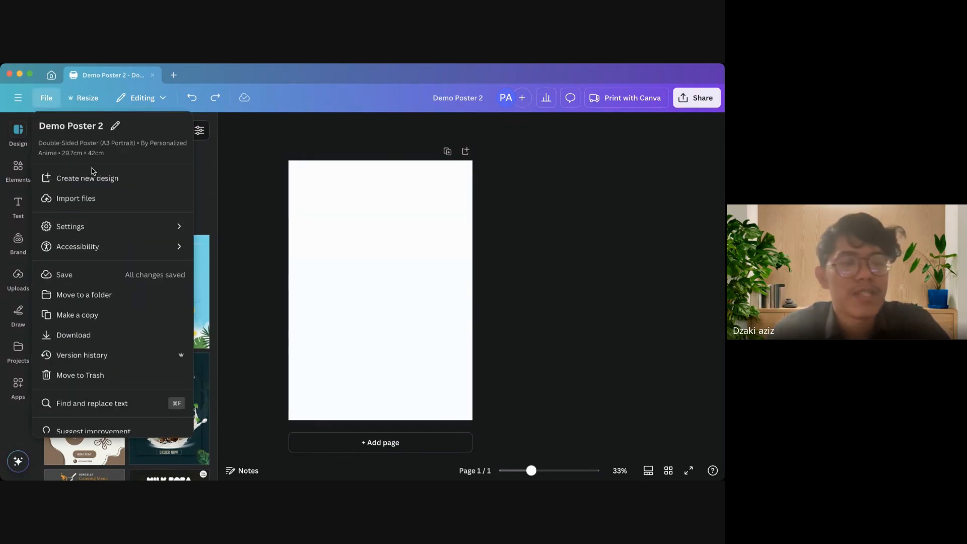
mouse_move(113, 221)
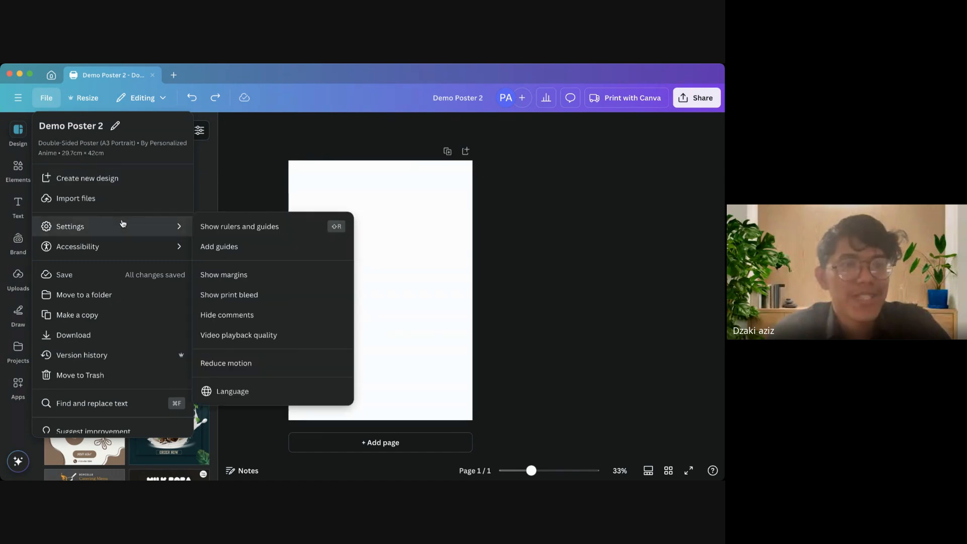
left_click(224, 234)
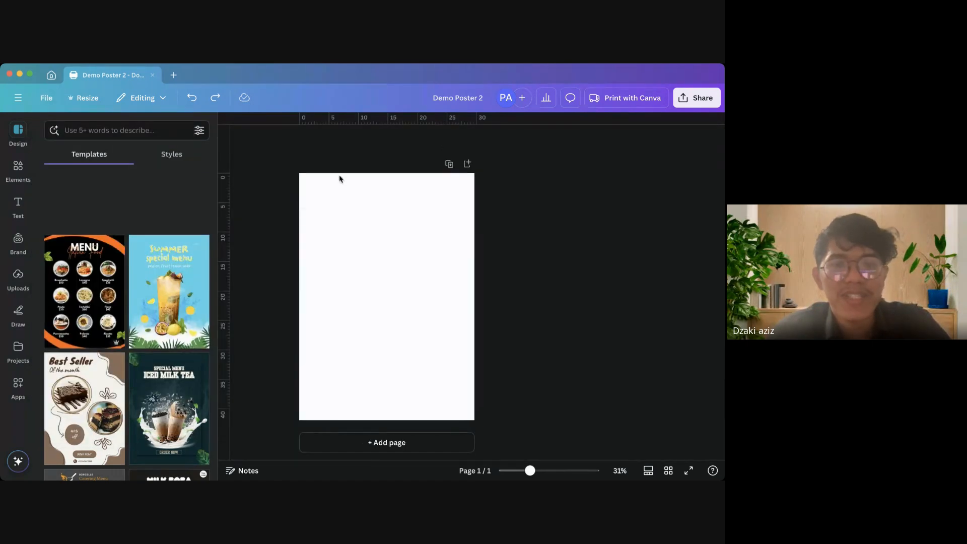
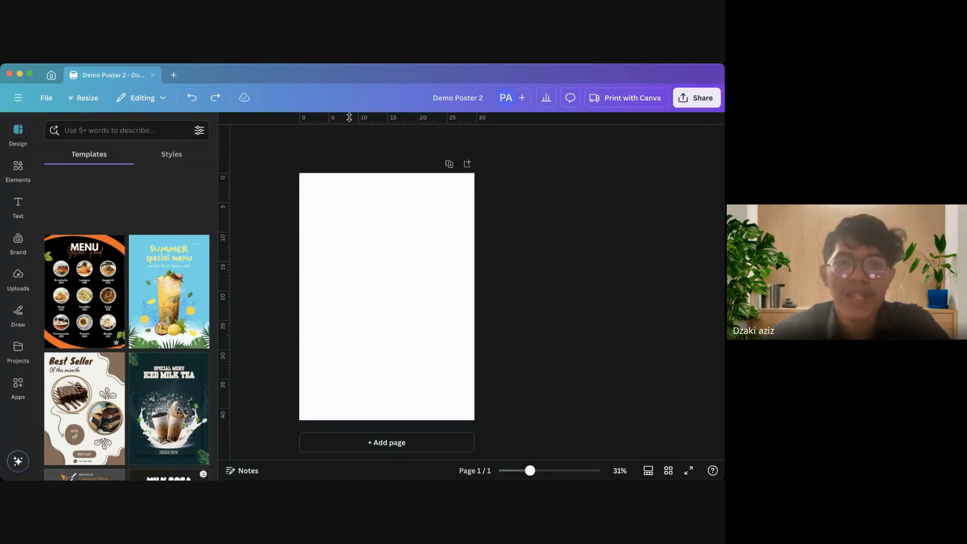
Drag horizontal guides near the top and bottom and vertical guides near the left and right edges
left_click_drag(349, 117, 354, 191)
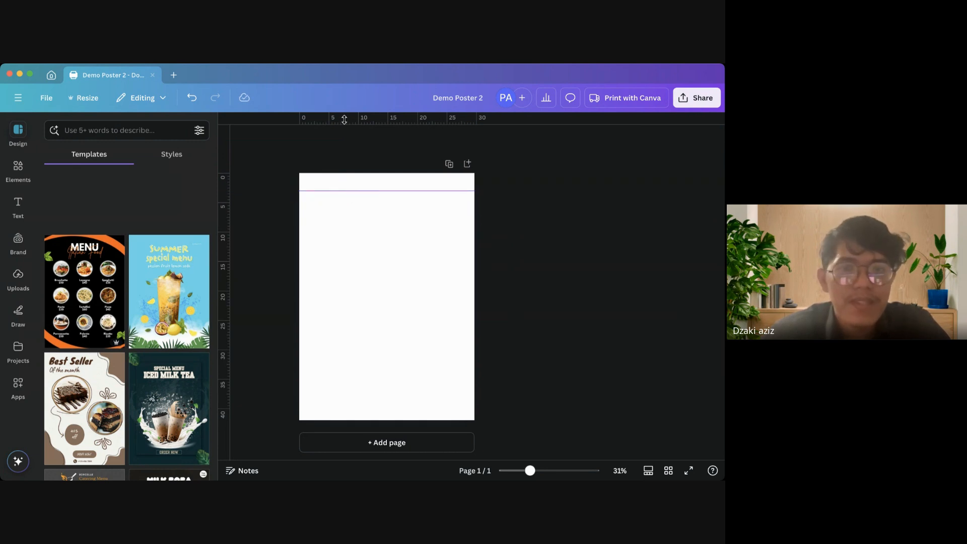
left_click_drag(344, 119, 366, 403)
left_click_drag(228, 305, 318, 325)
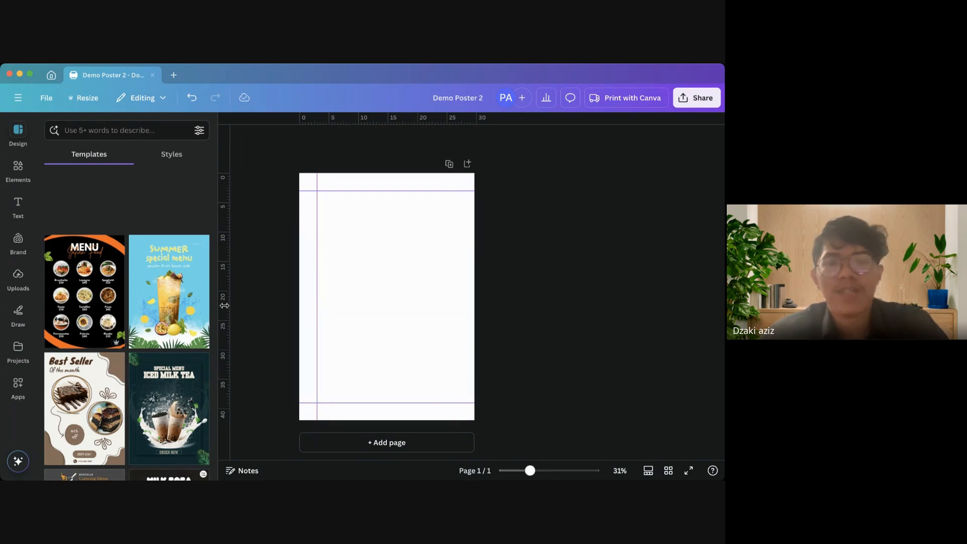
left_click_drag(224, 305, 457, 324)
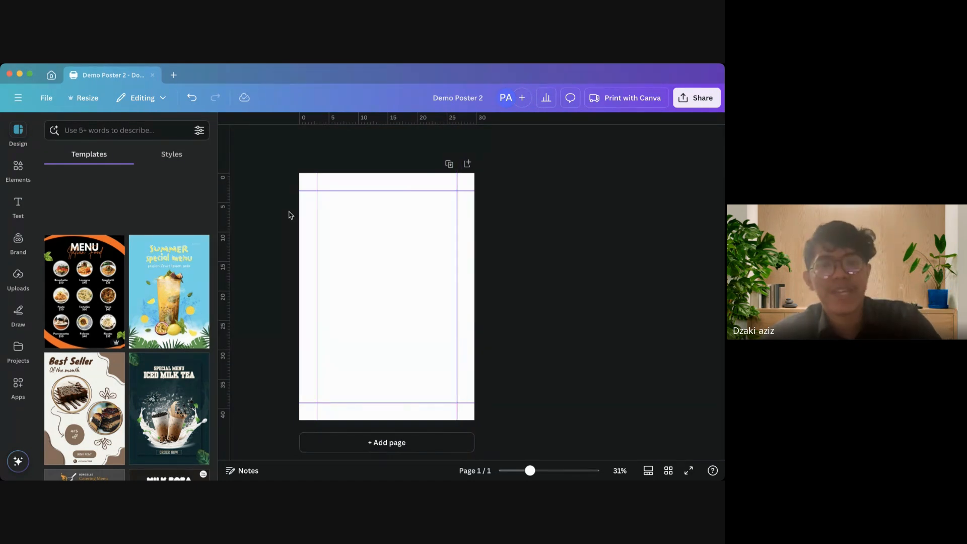
Turn on Lock guides under File > Settings so the four guides stay fixed
left_click(46, 98)
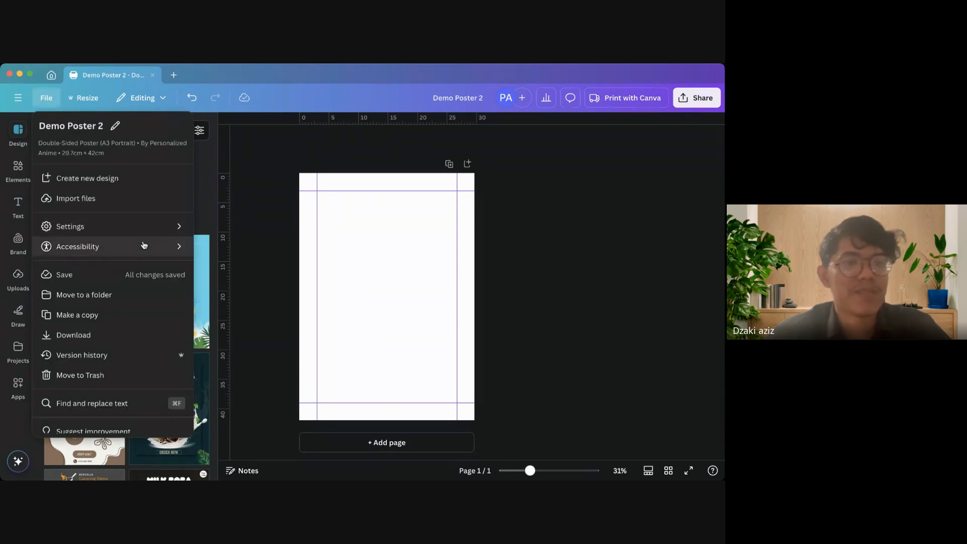
mouse_move(166, 226)
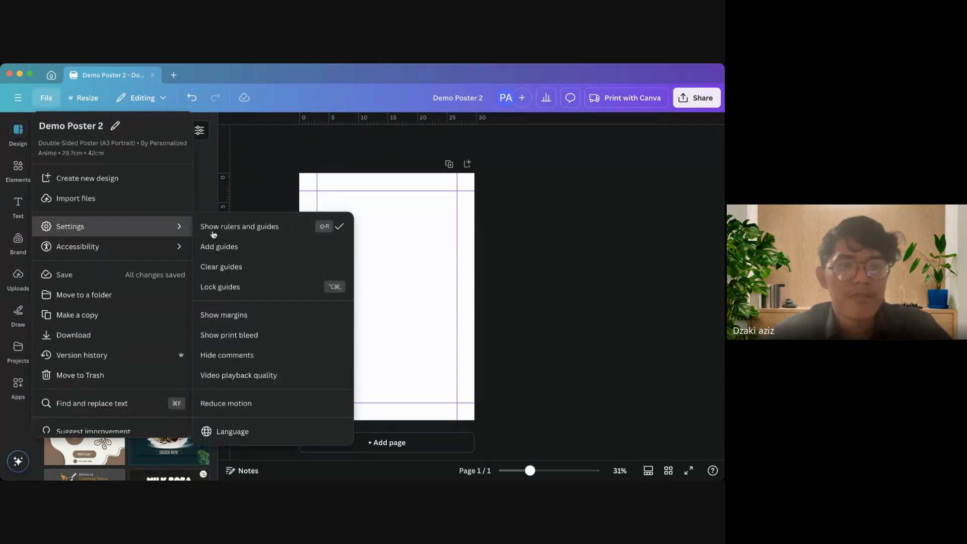
left_click(241, 287)
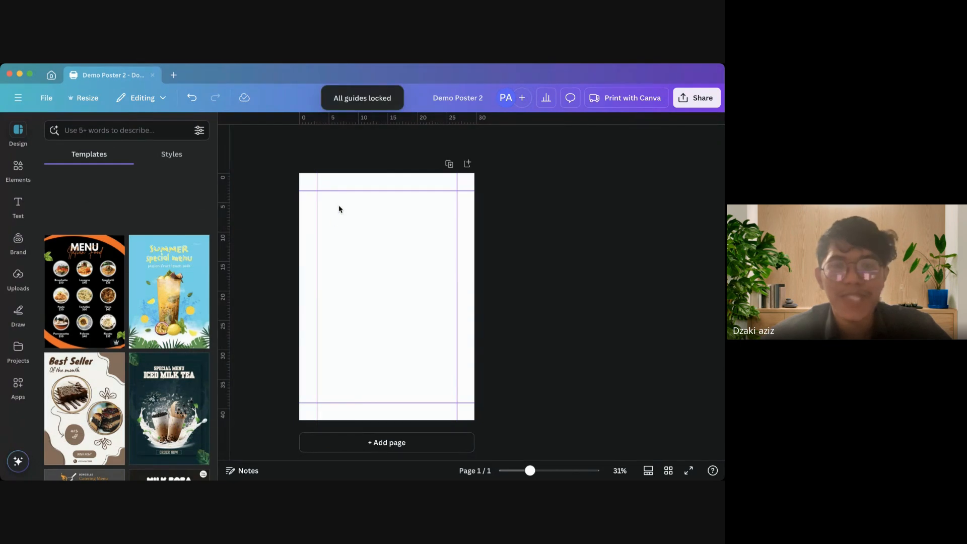
left_click(347, 214)
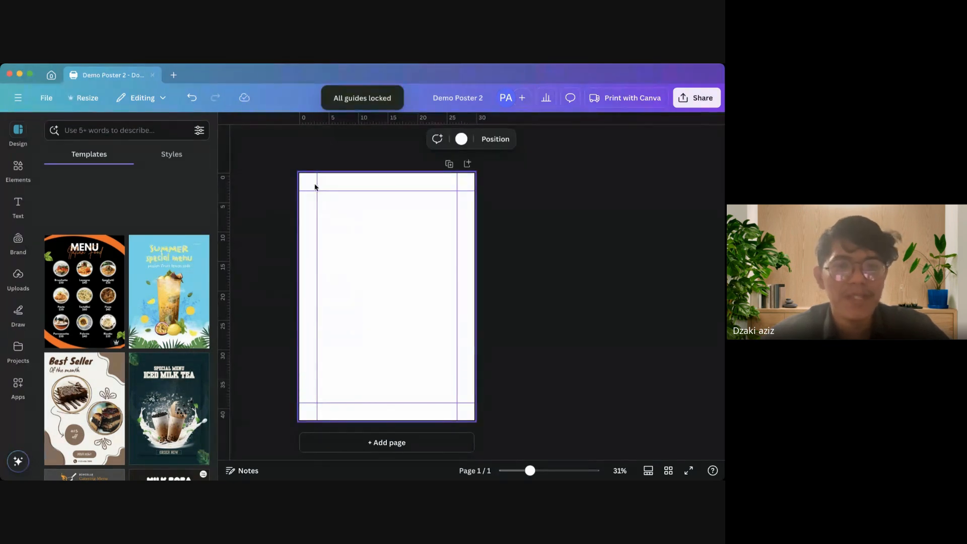
left_click_drag(304, 179, 330, 202)
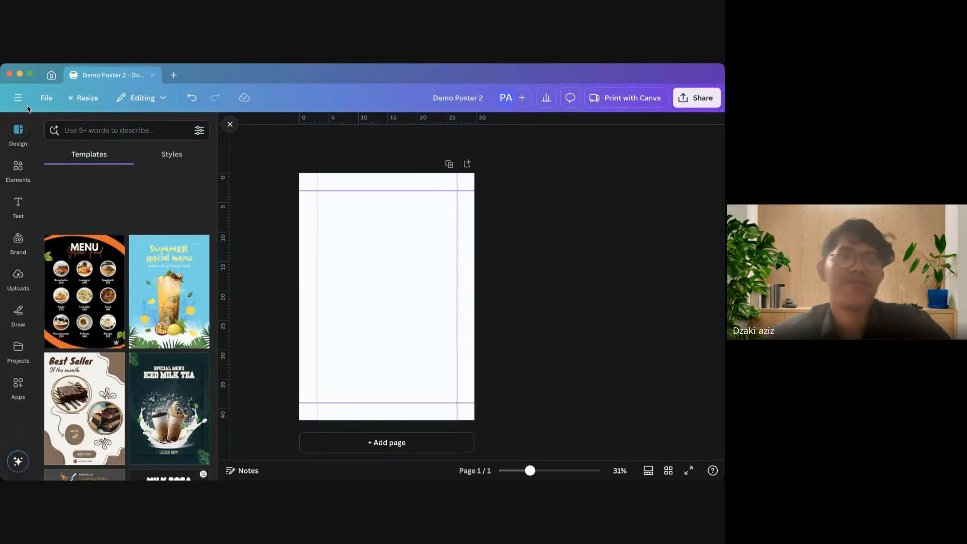
Test Clear guides, then undo it to restore the four guides
left_click(46, 97)
left_click(125, 228)
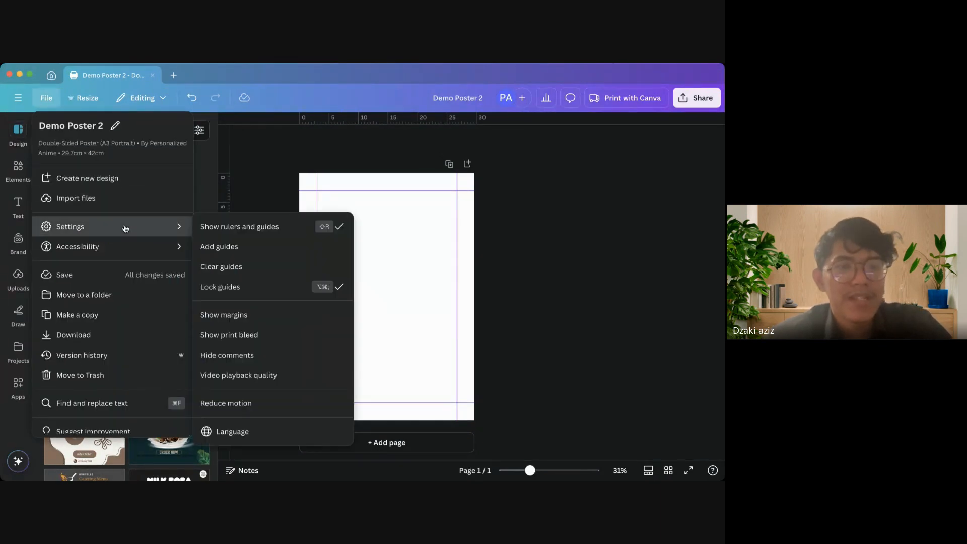
left_click(248, 274)
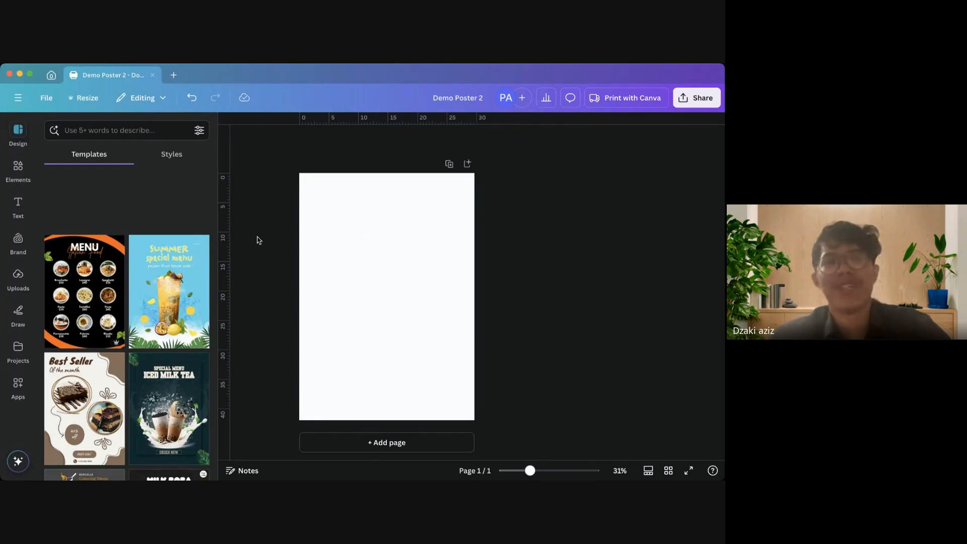
left_click(191, 100)
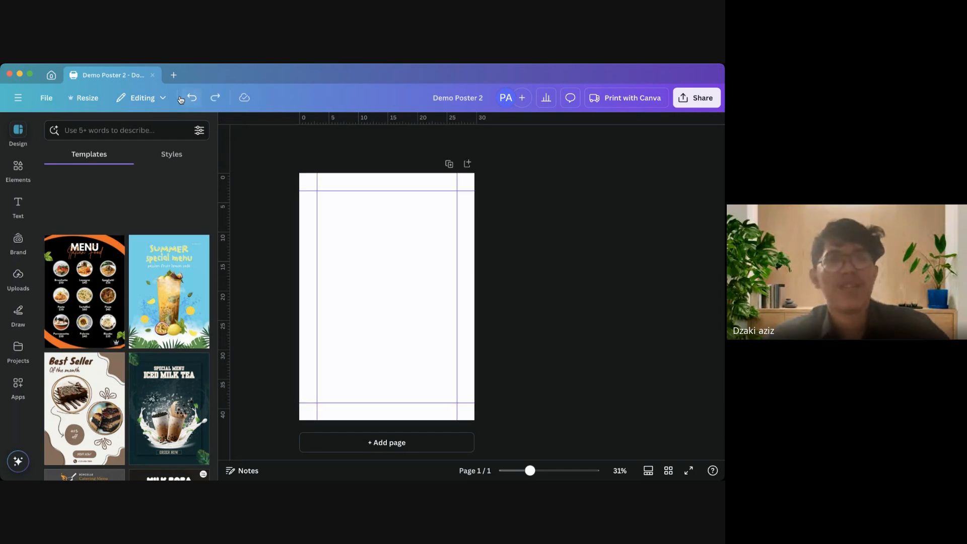
left_click(46, 98)
left_click(126, 227)
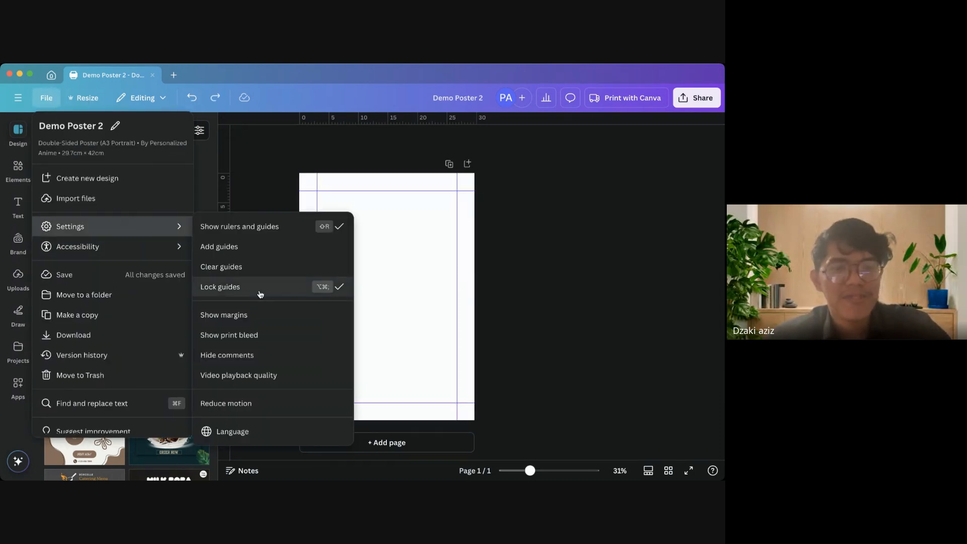
left_click(233, 248)
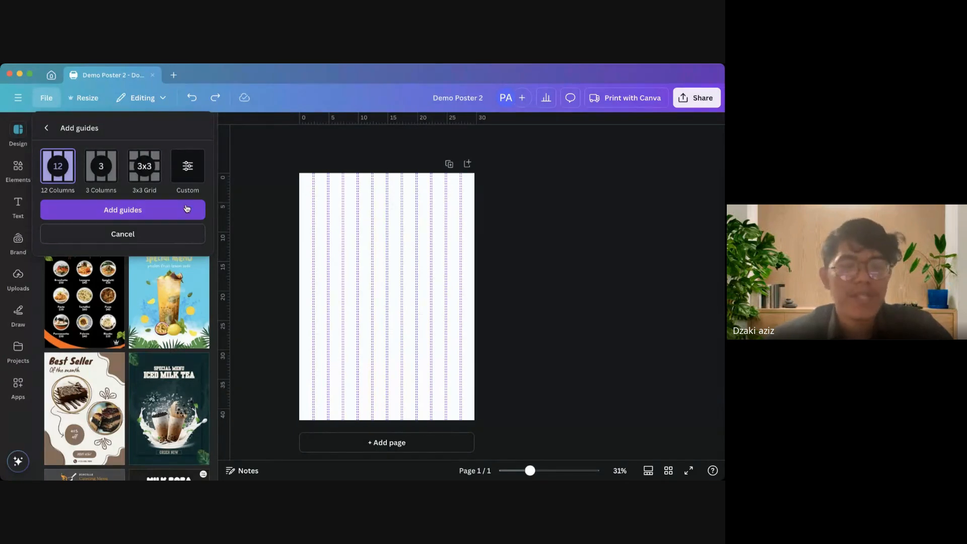
left_click(101, 166)
left_click(146, 170)
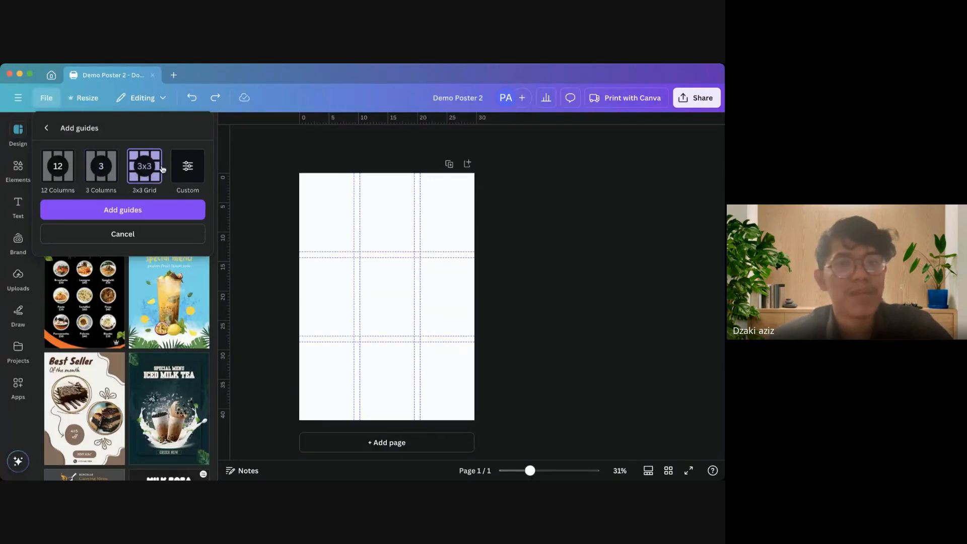
left_click(184, 168)
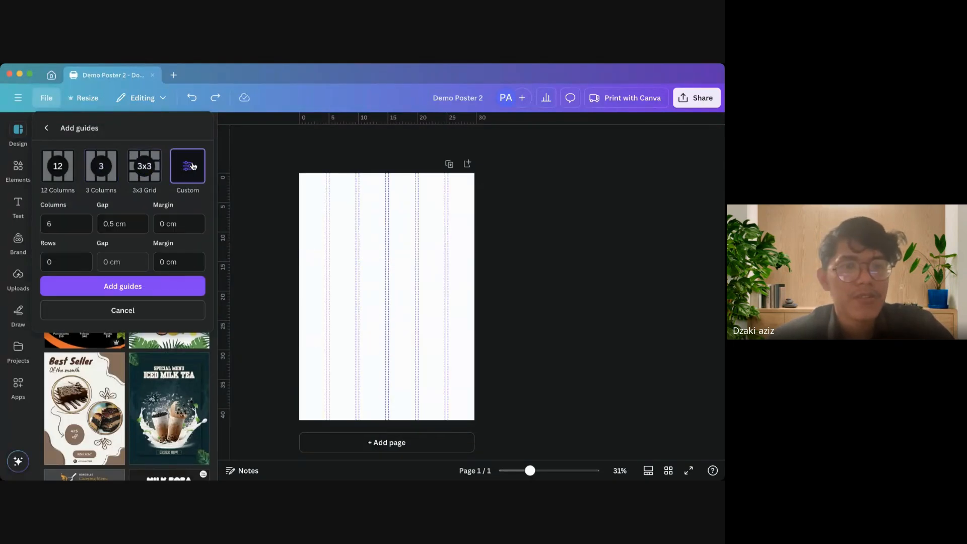
double_click(107, 226)
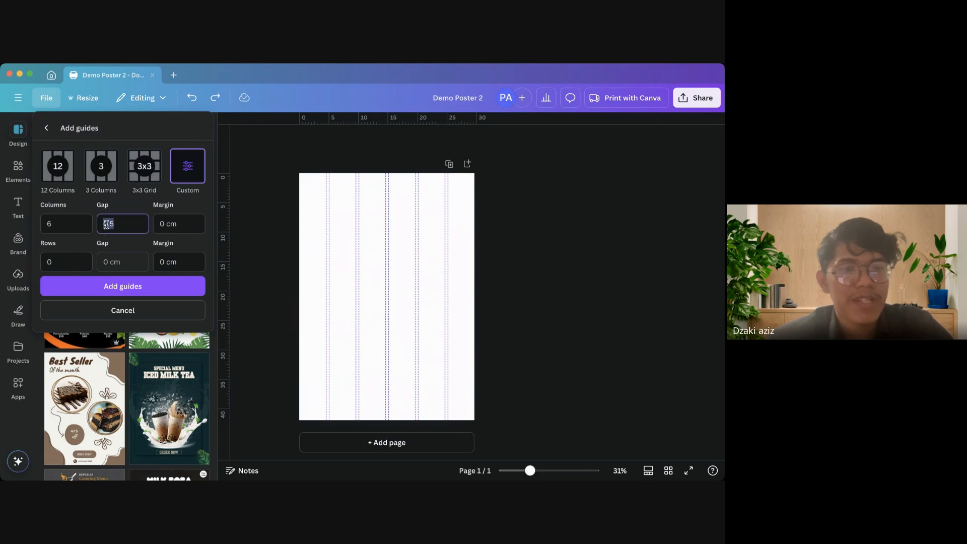
type("1")
left_click(179, 223)
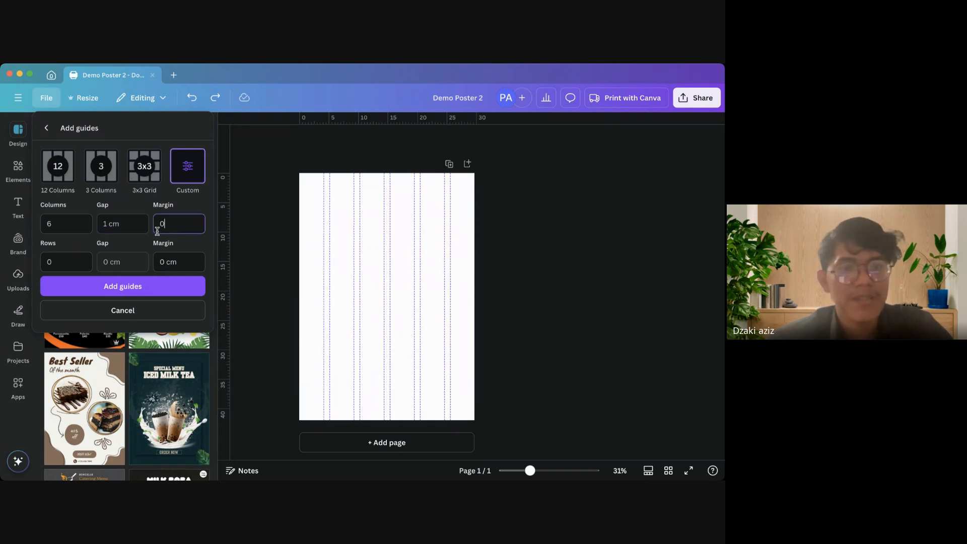
key("BackSpace")
type("5")
left_click(178, 262)
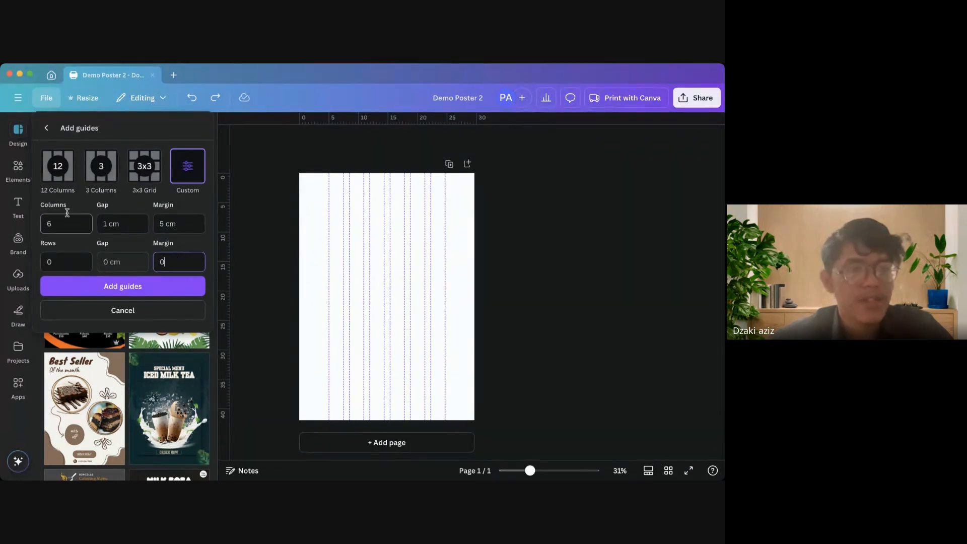
double_click(63, 261)
type("2")
double_click(69, 227)
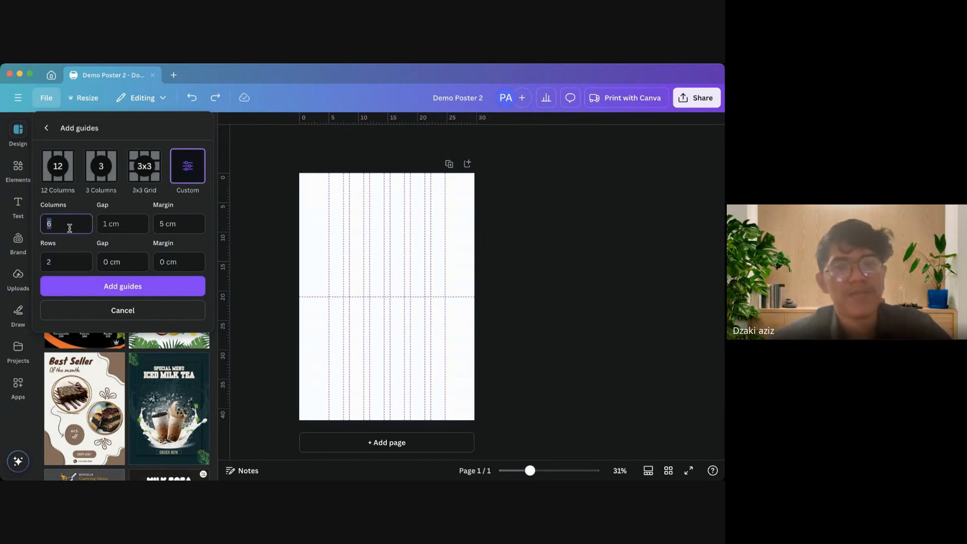
left_click(132, 311)
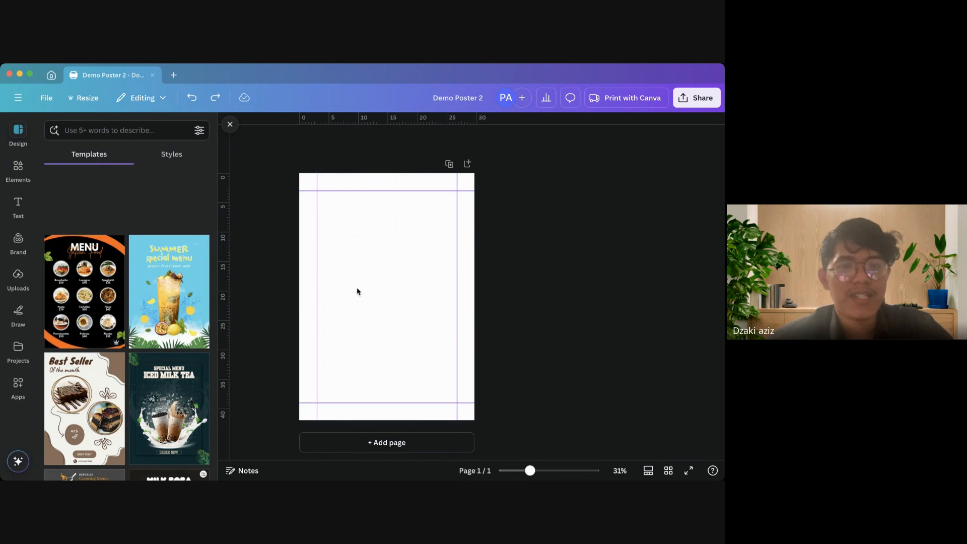
Turn on Show margins under File > Settings
left_click(46, 98)
mouse_move(135, 227)
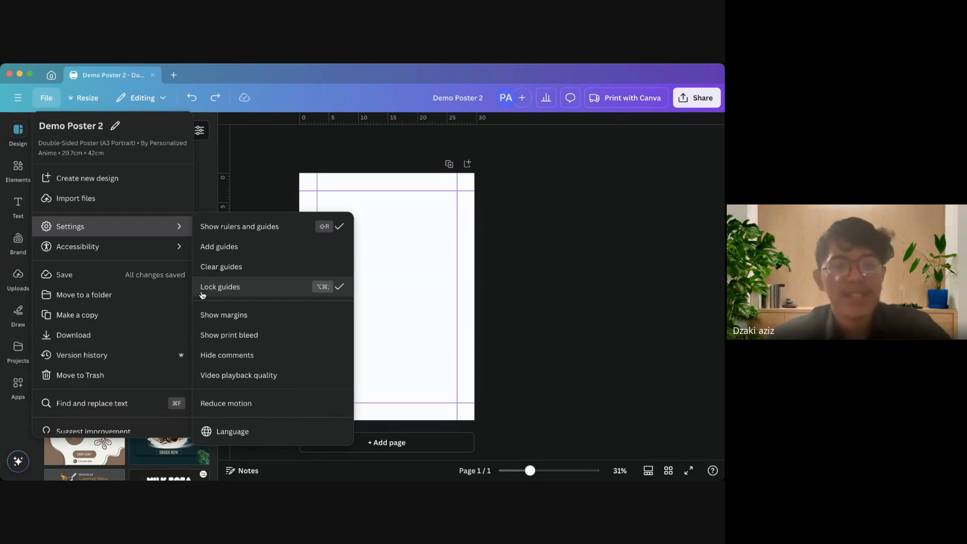
left_click(219, 317)
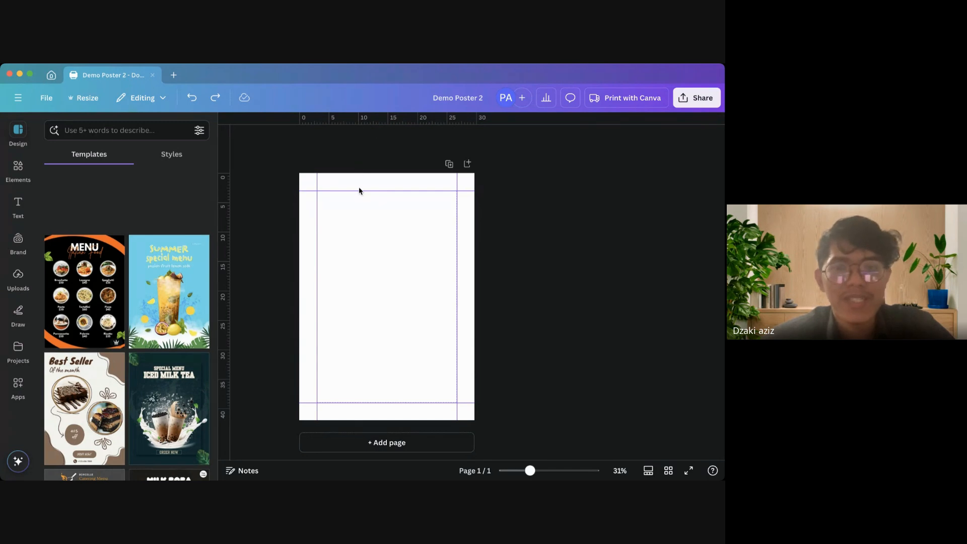
Try Clear guides and undo it, then enable Show print bleed
left_click(54, 101)
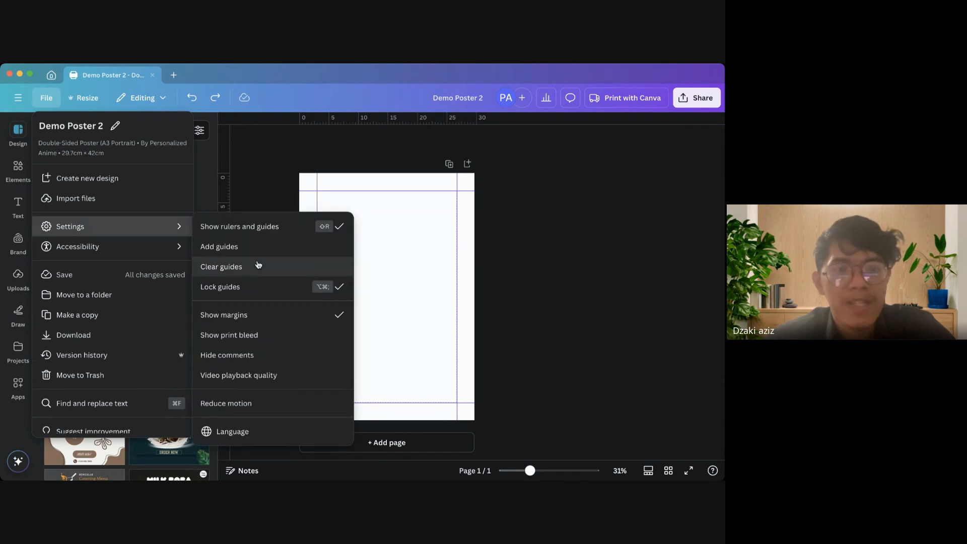
left_click(258, 265)
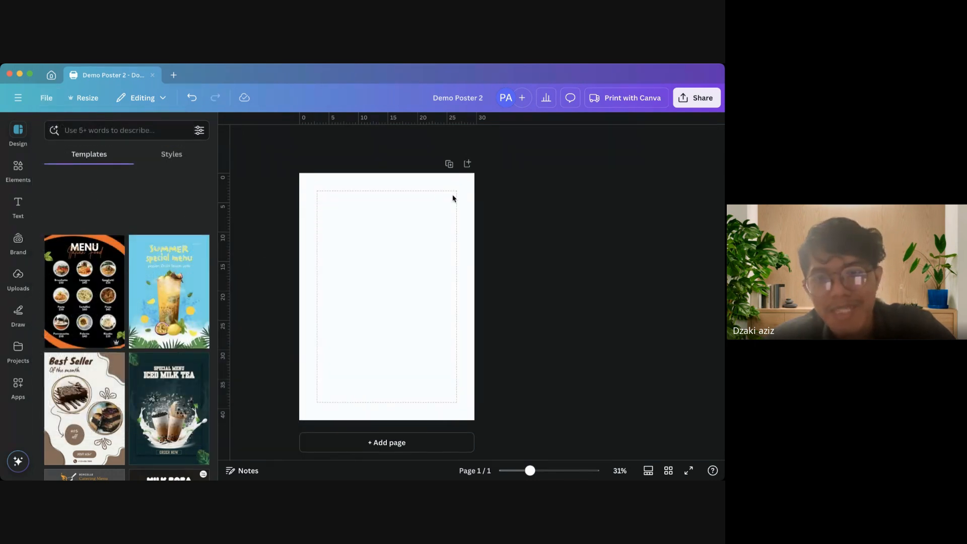
left_click(192, 98)
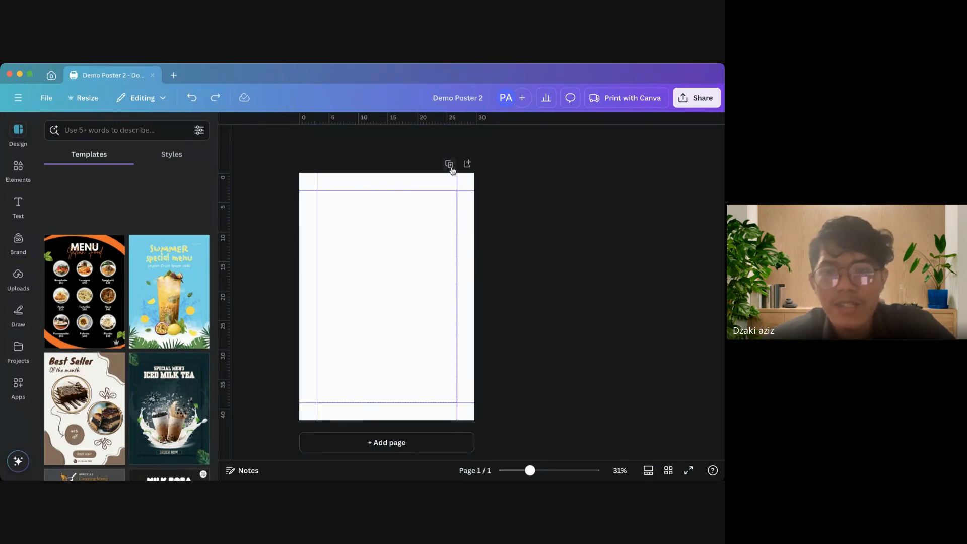
left_click(47, 98)
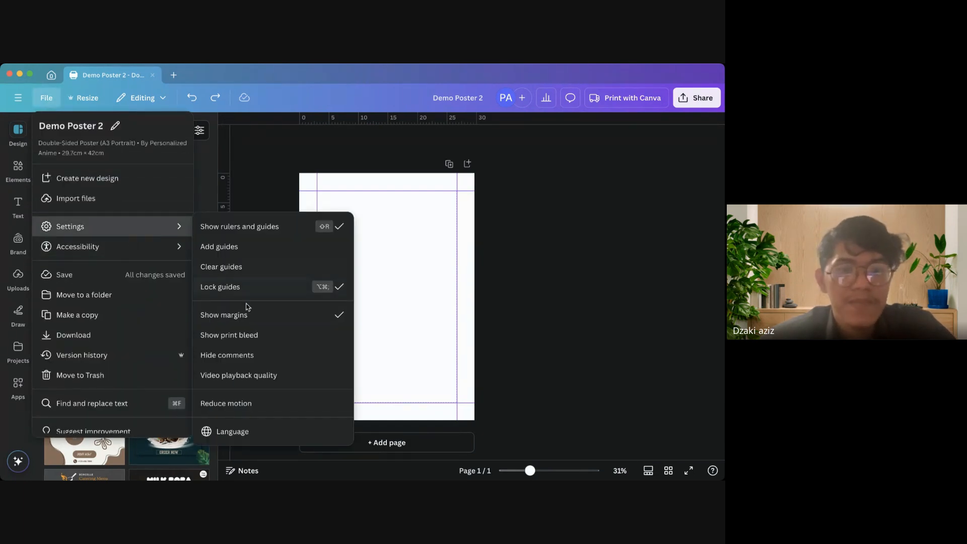
left_click(243, 337)
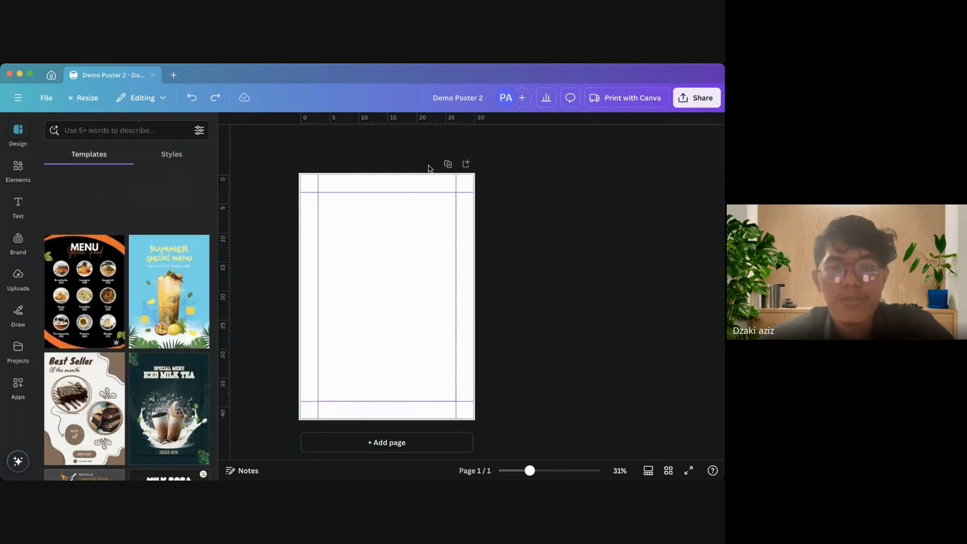
Apply the blue 'Summer special menu' drink template from the Templates list to the page
scroll(464, 158, "up", 5)
scroll(593, 160, "up", 5)
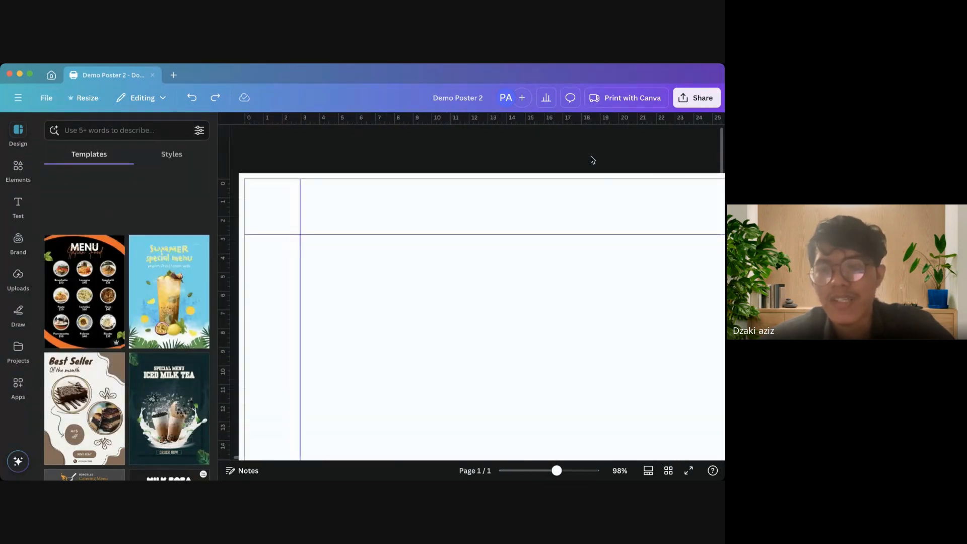
scroll(592, 159, "down", 3)
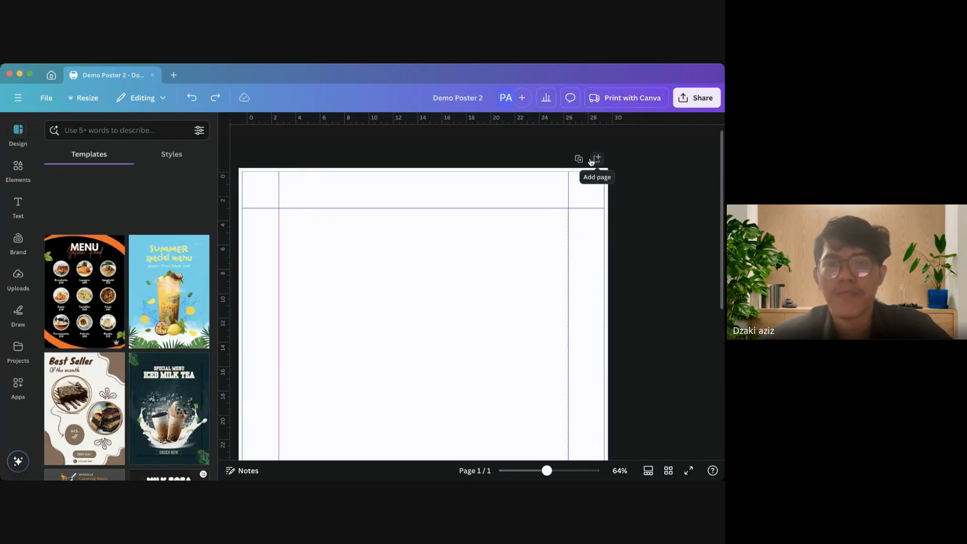
scroll(433, 197, "down", 3)
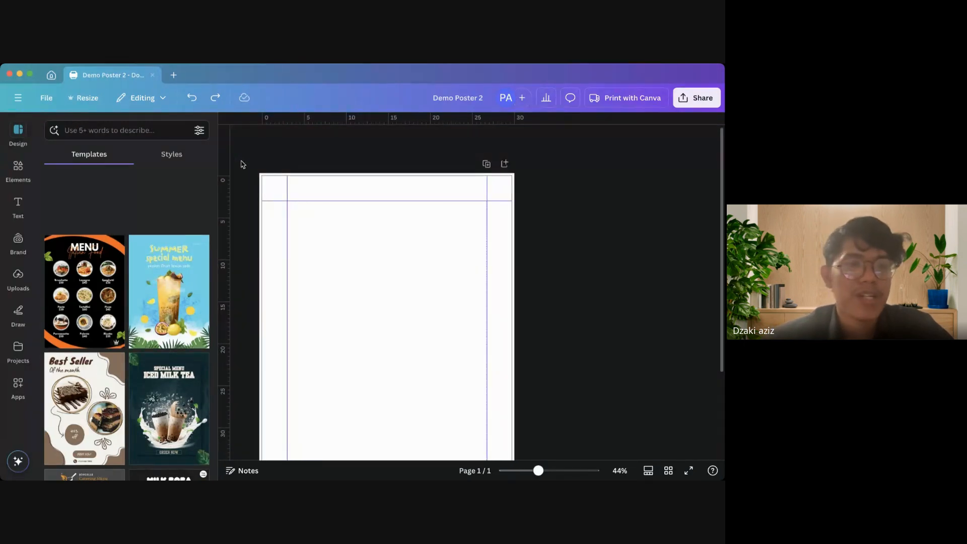
scroll(239, 222, "down", 2)
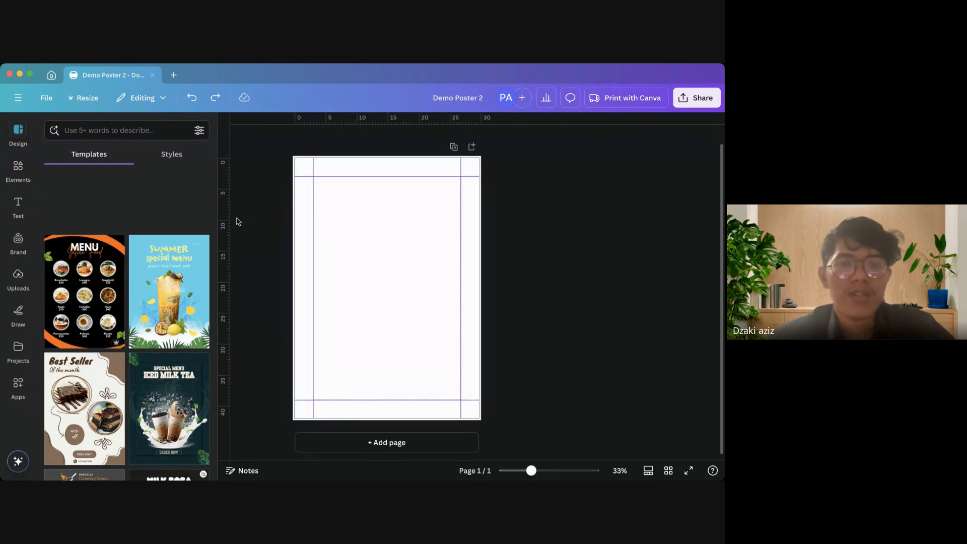
scroll(254, 243, "up", 1)
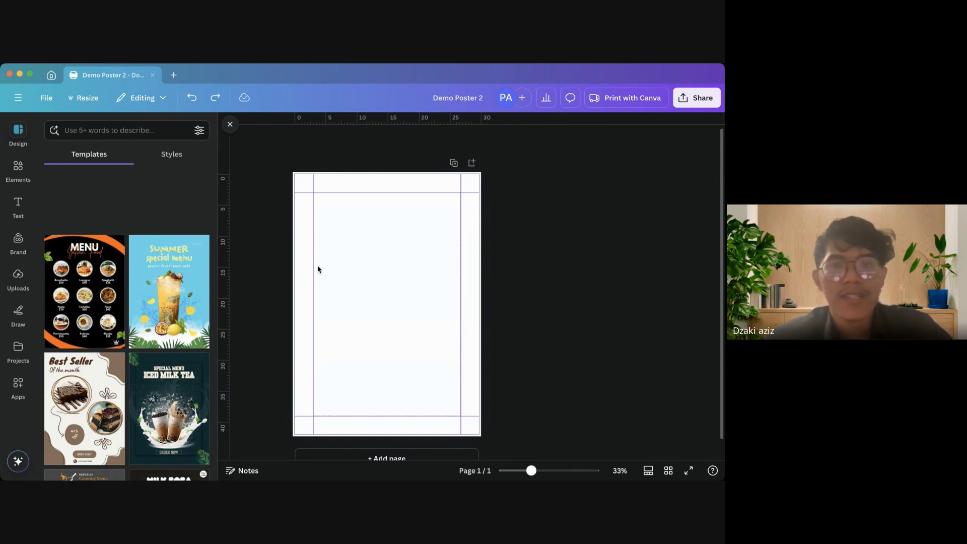
left_click(188, 307)
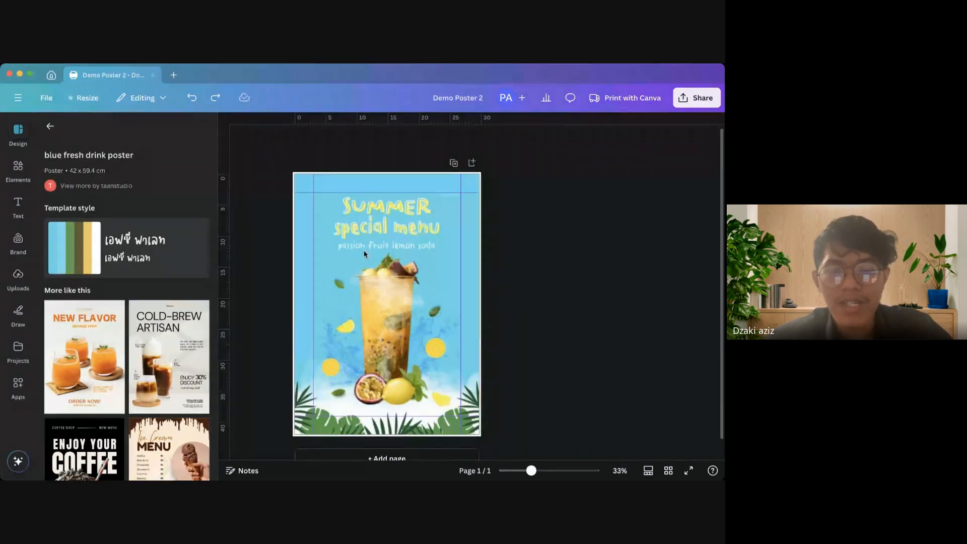
Select all of the template's elements together, then clear the selection
left_click(364, 252)
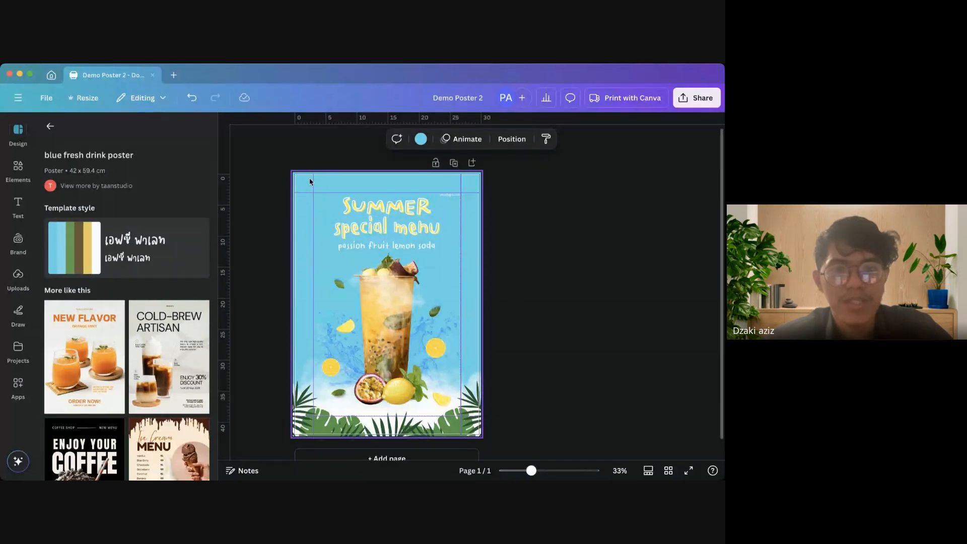
left_click_drag(258, 152, 318, 216)
left_click_drag(538, 448, 531, 447)
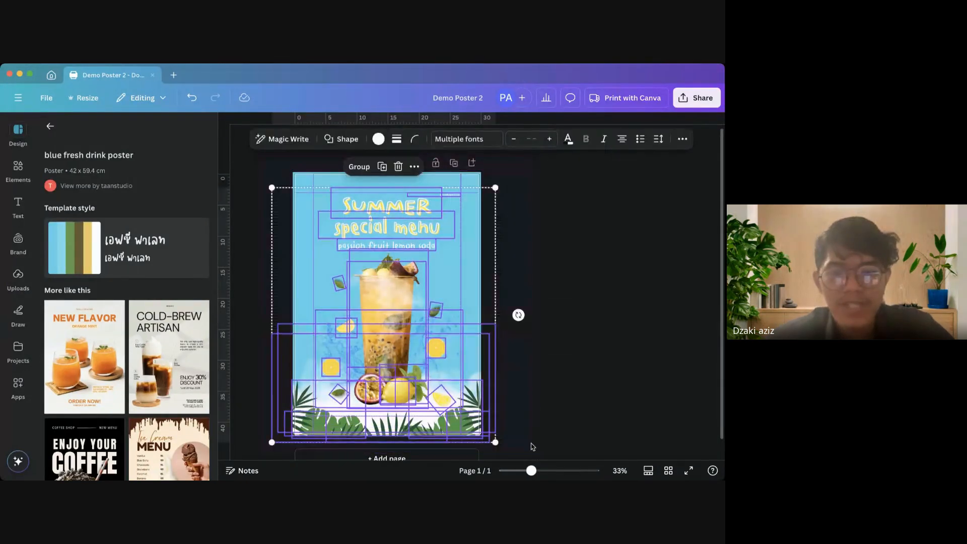
scroll(514, 178, "up", 5)
left_click(560, 168)
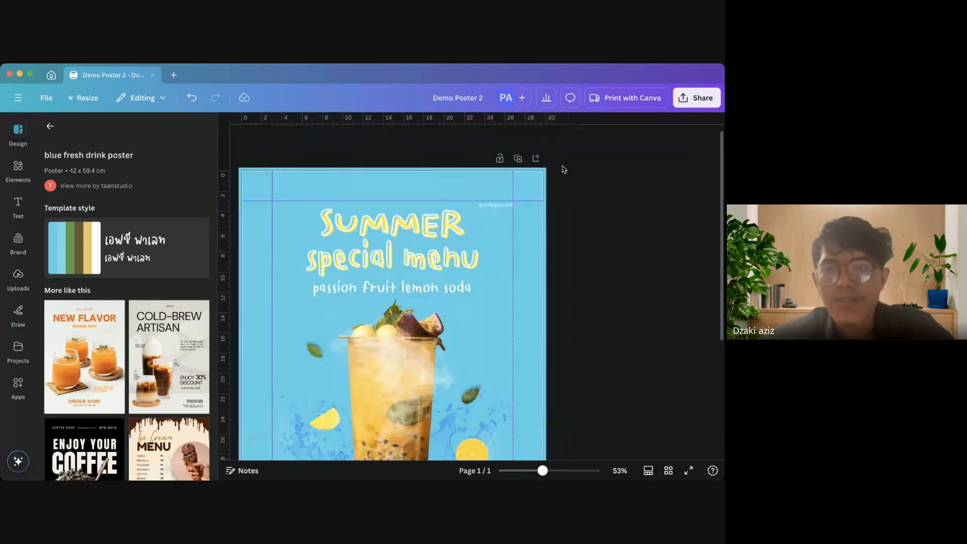
scroll(557, 168, "up", 5)
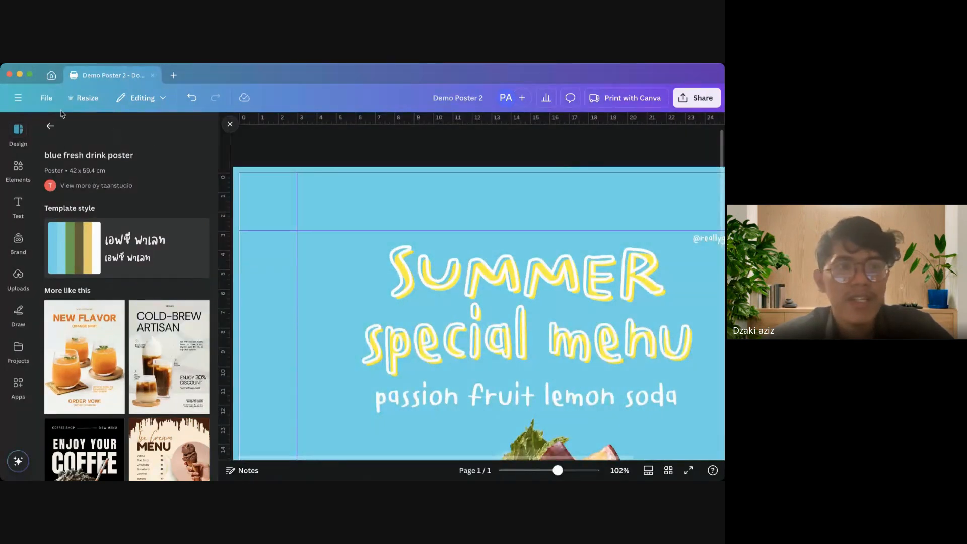
Enable Show print bleed from File > Settings around the drink poster
left_click(47, 98)
mouse_move(132, 246)
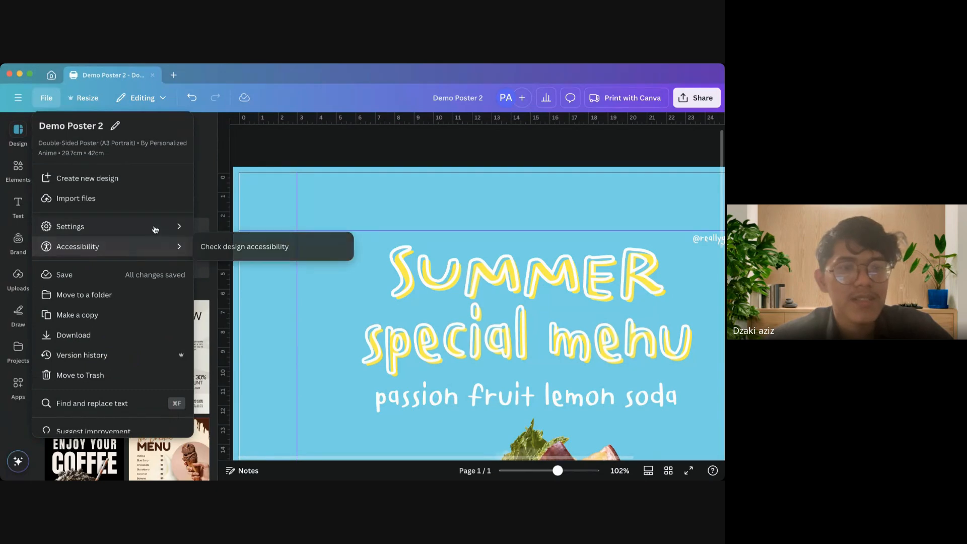
mouse_move(167, 226)
left_click(229, 335)
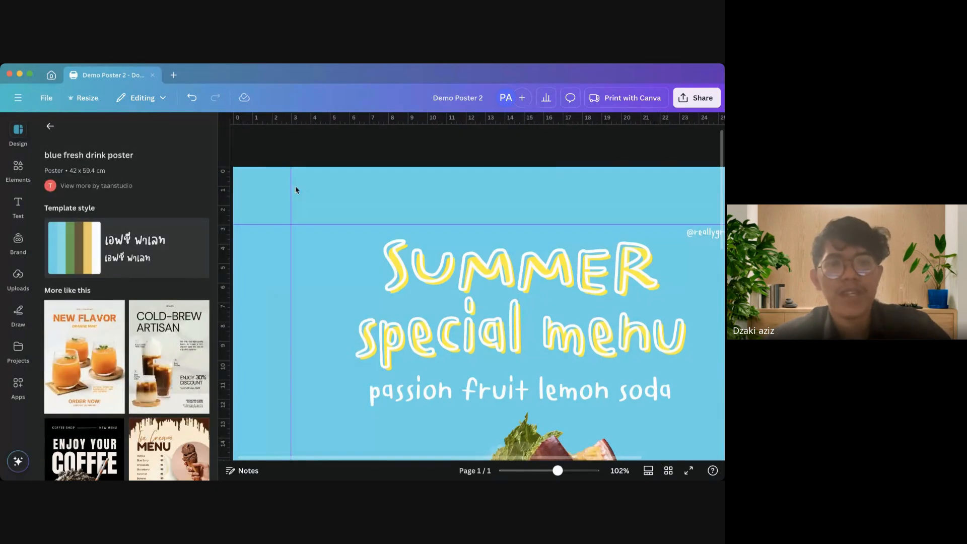
scroll(295, 185, "down", 3)
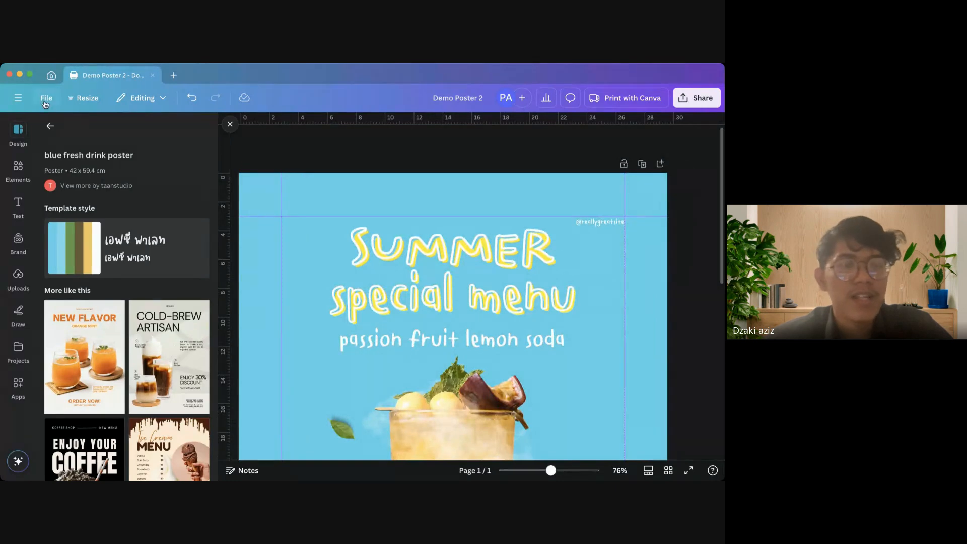
left_click(46, 98)
mouse_move(177, 226)
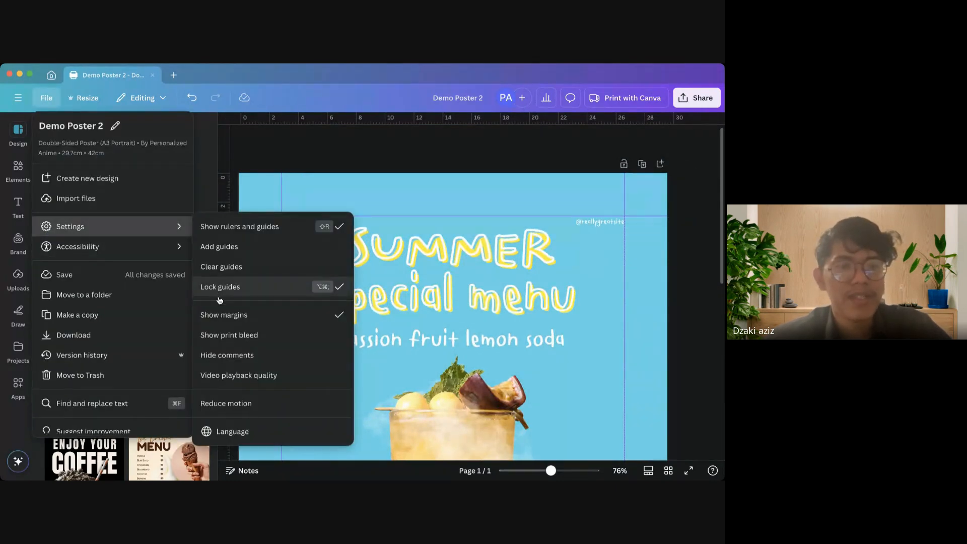
left_click(222, 335)
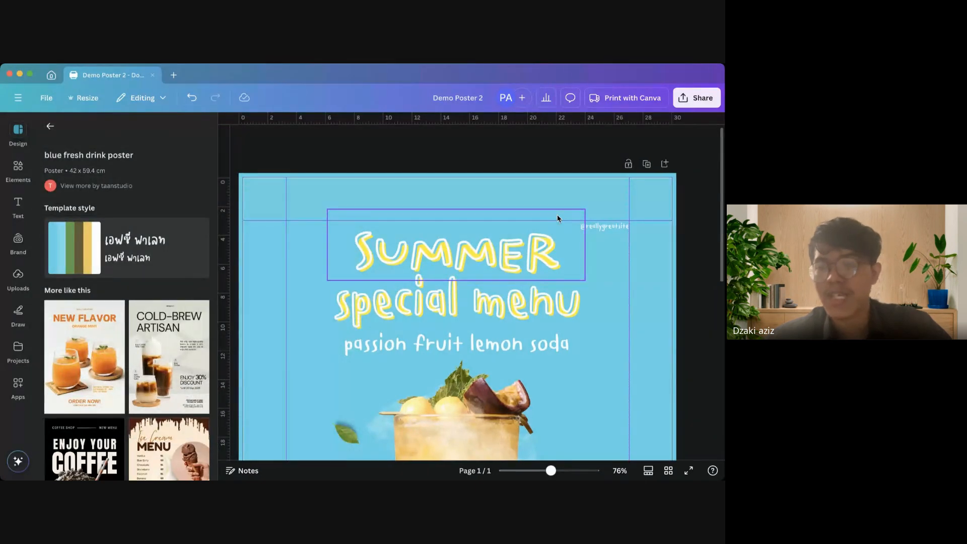
scroll(558, 218, "down", 3)
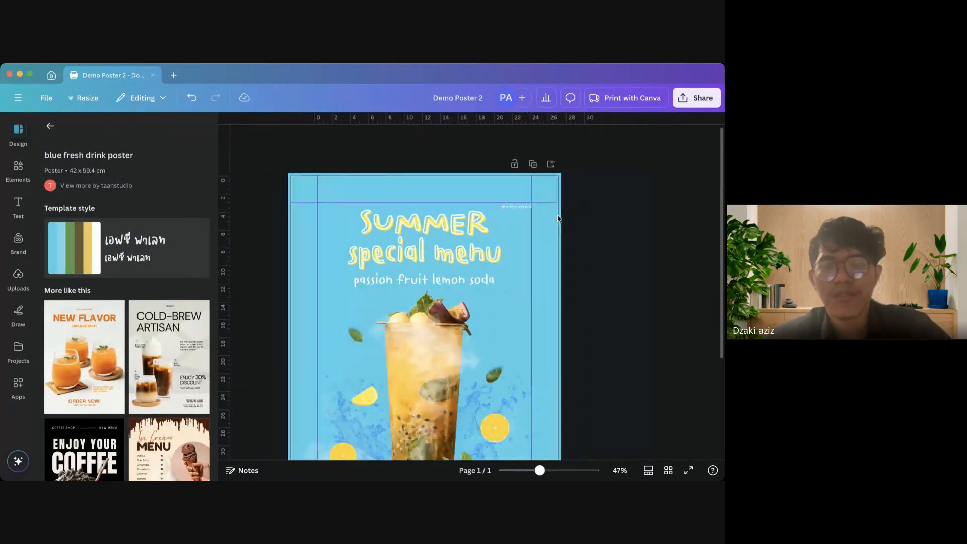
scroll(558, 201, "down", 3)
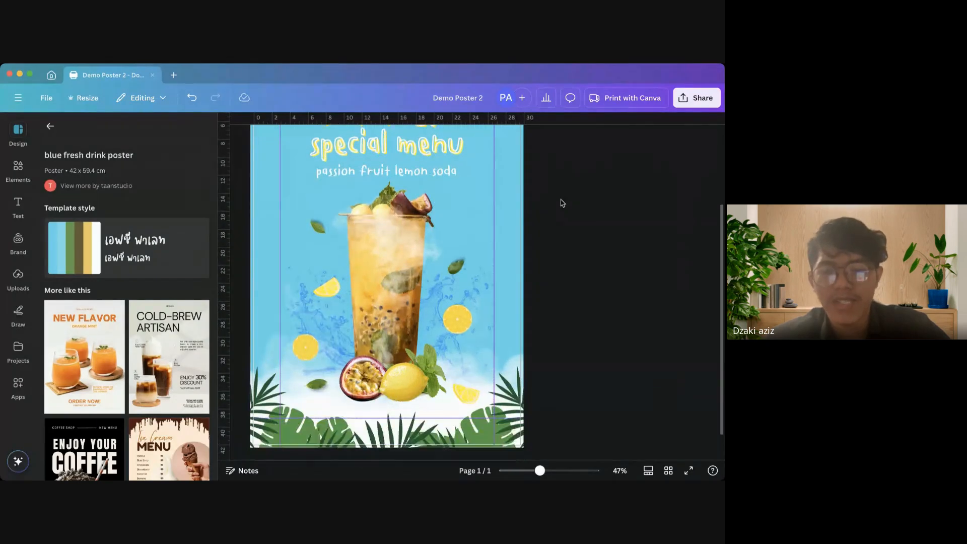
Undo the Summer special menu template to leave a blank page, then switch to Elements
left_click(46, 98)
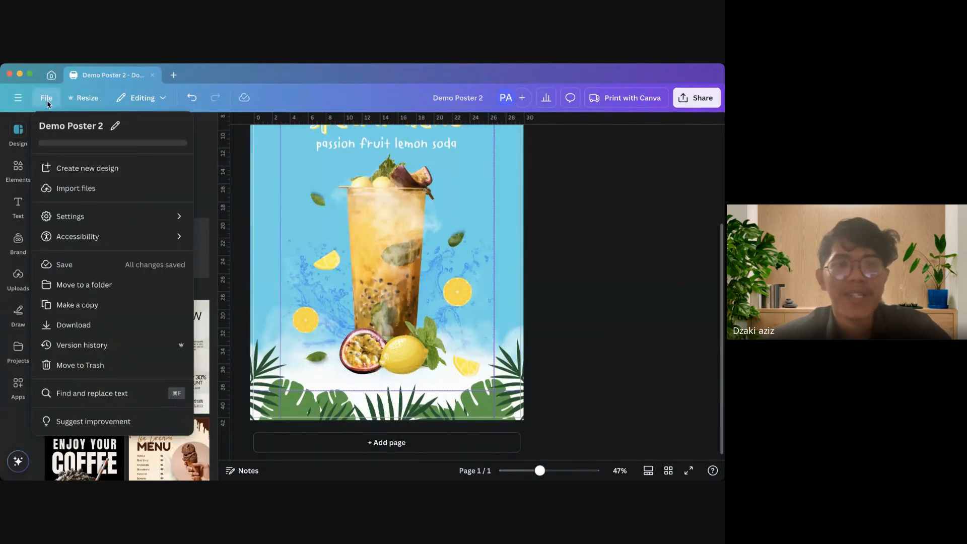
mouse_move(161, 231)
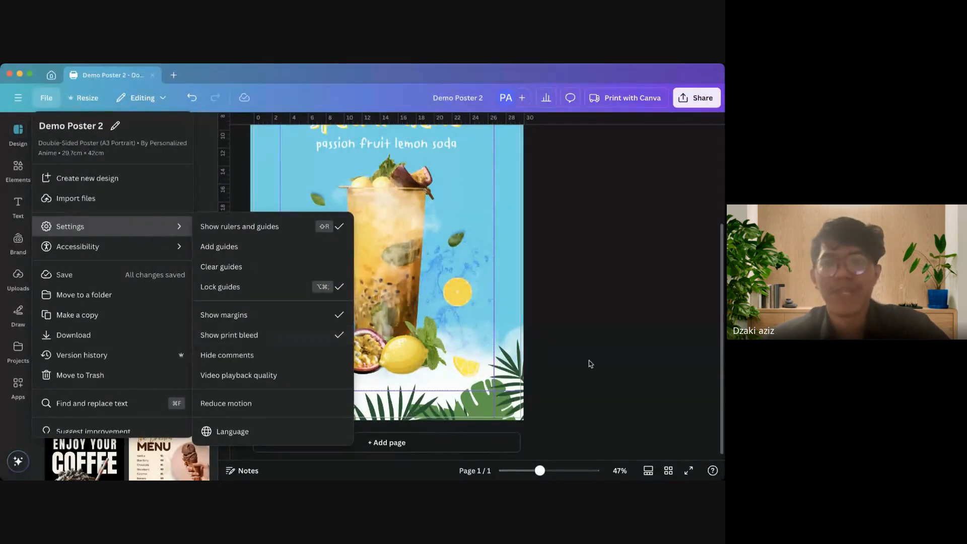
left_click(545, 243)
scroll(350, 193, "up", 5)
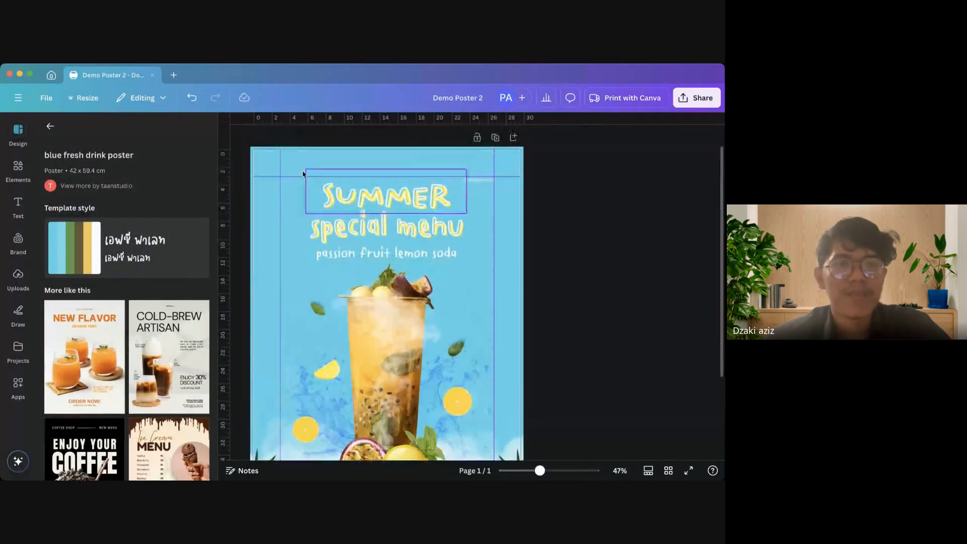
left_click(170, 99)
left_click(190, 99)
left_click(191, 98)
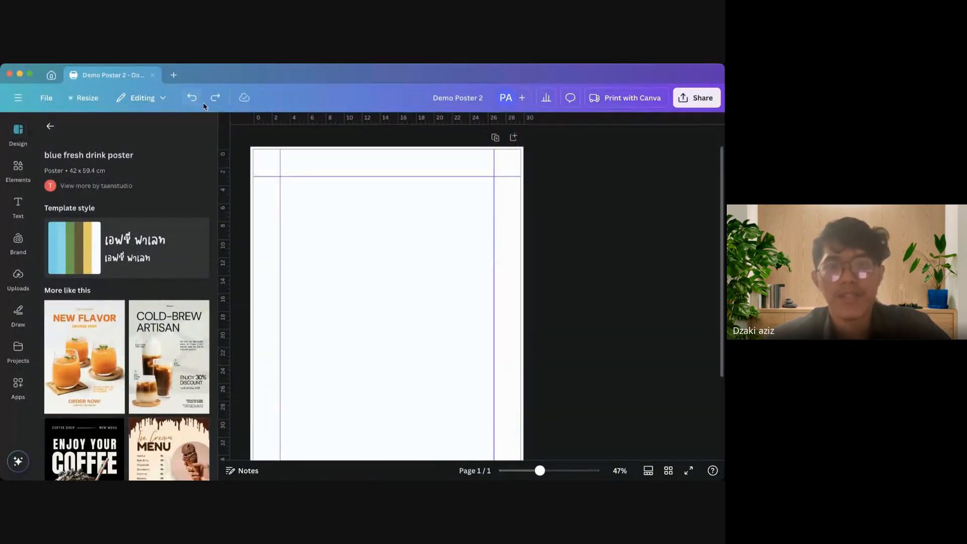
left_click(50, 126)
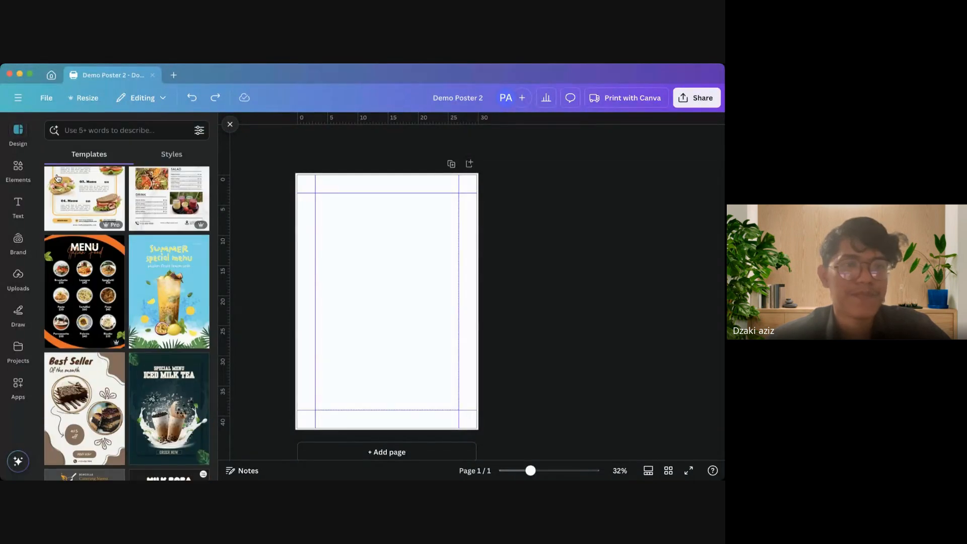
left_click(22, 172)
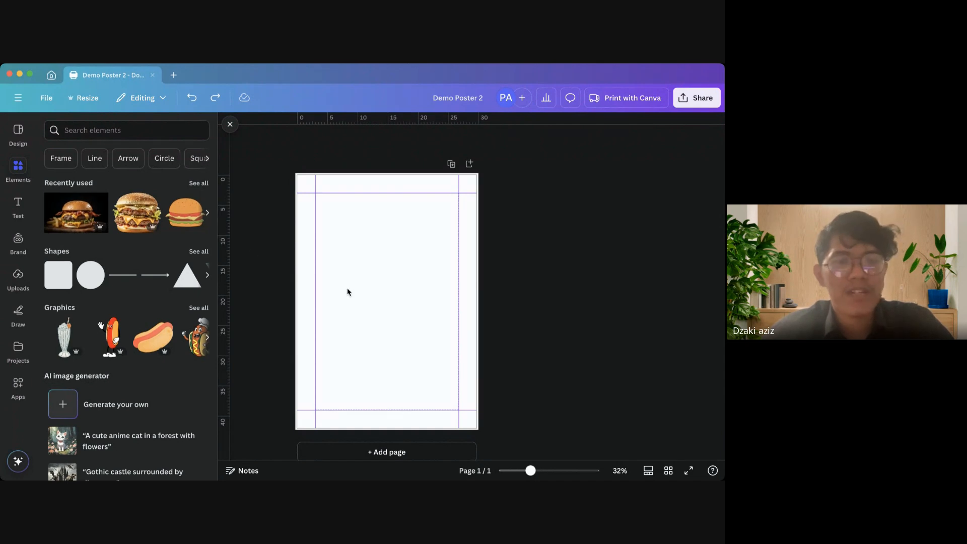
Search the Elements library for 'burger' and filter the results to Photos
left_click(97, 131)
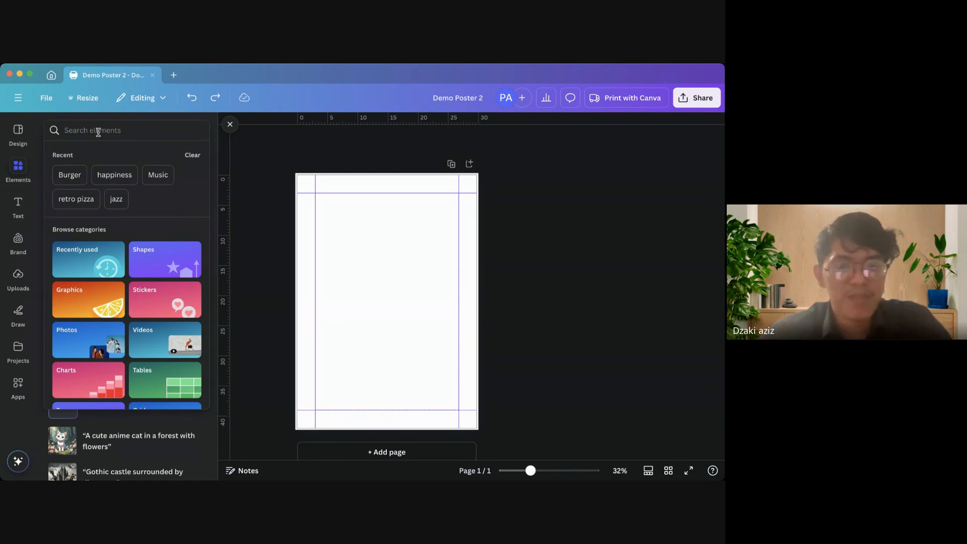
type("burger")
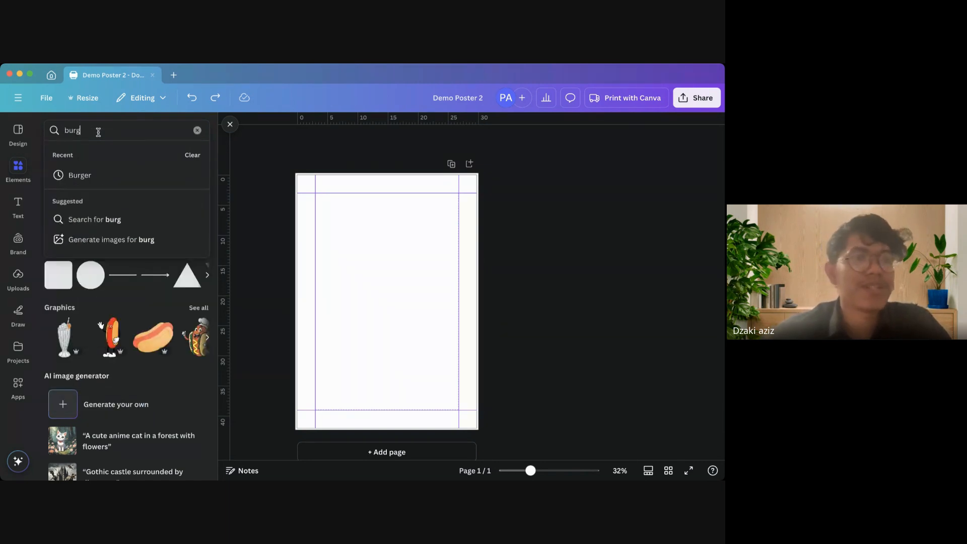
key("Return")
scroll(145, 342, "down", 1)
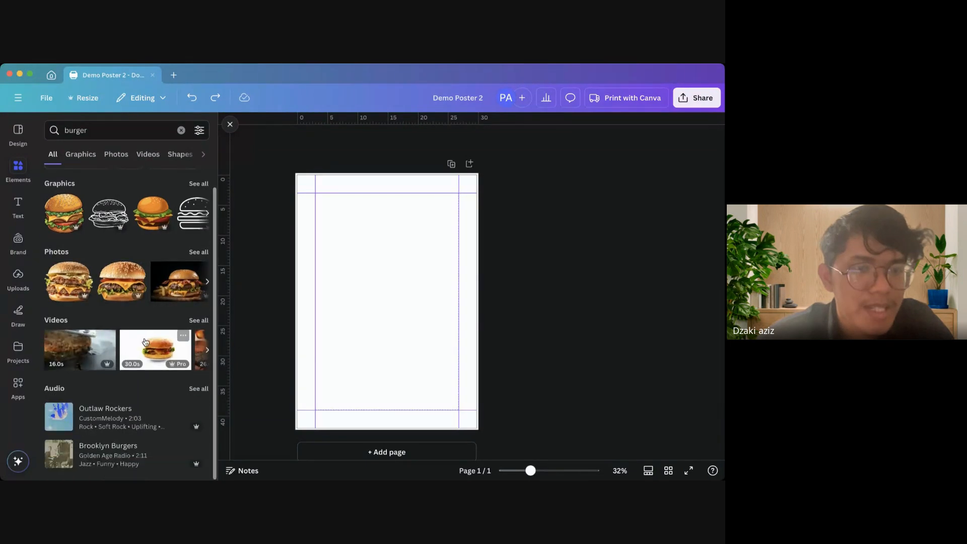
left_click(116, 154)
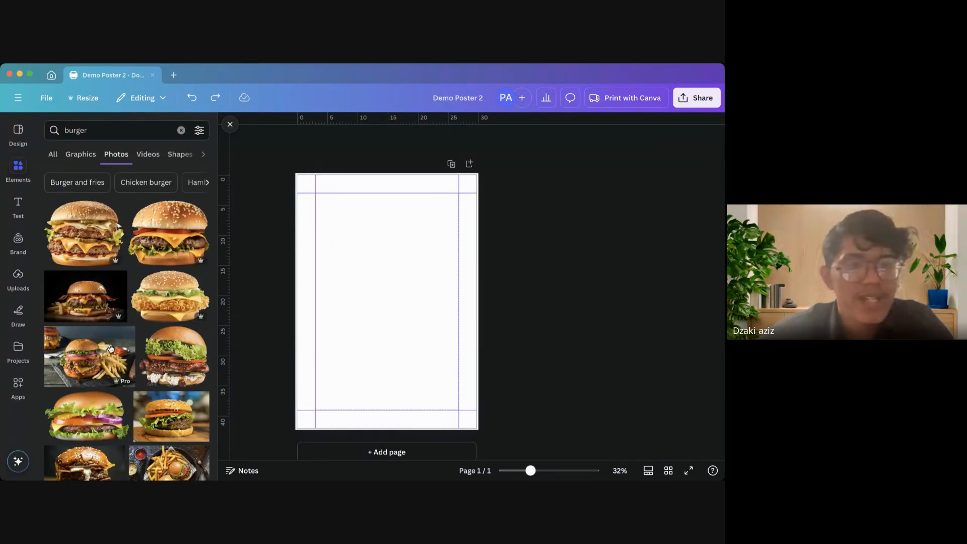
scroll(94, 407, "down", 2)
scroll(95, 407, "up", 1)
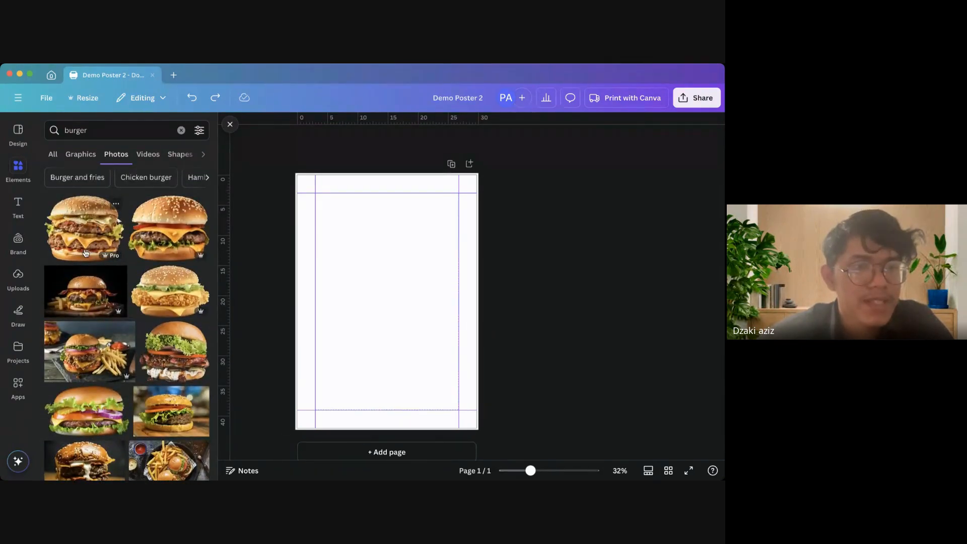
Add the double-cheeseburger photo and move it down toward the page's right edge
left_click(86, 227)
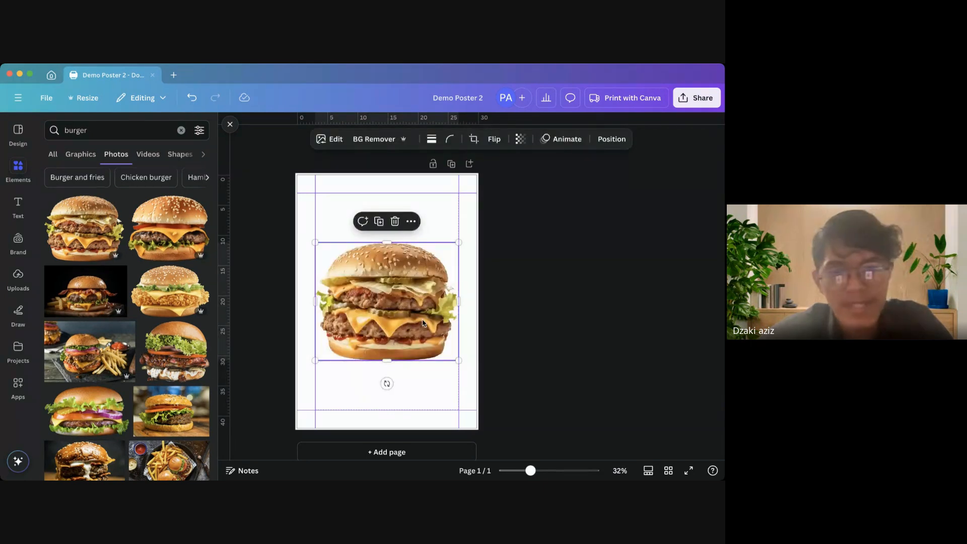
left_click_drag(413, 318, 464, 350)
left_click(354, 294)
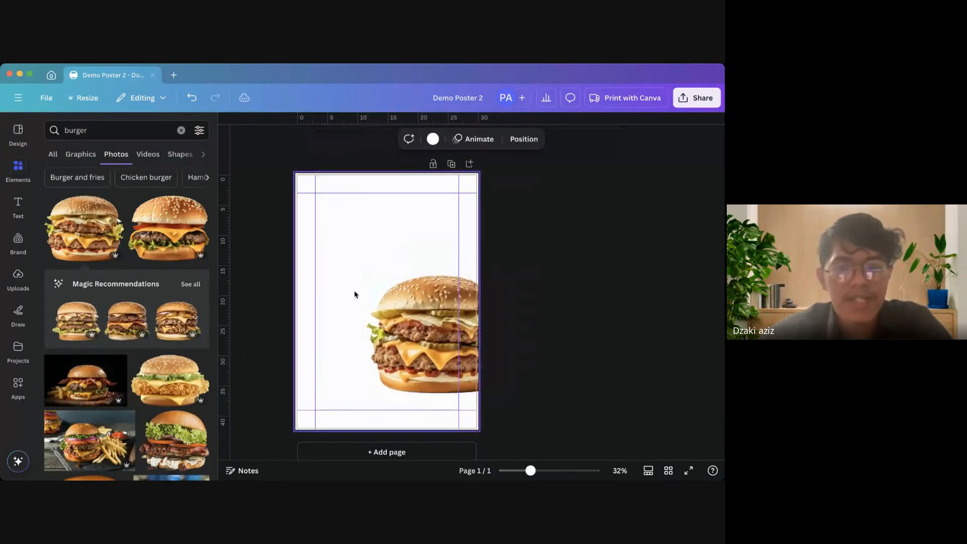
Search Elements for 'podium' and view the photo results
left_click(80, 154)
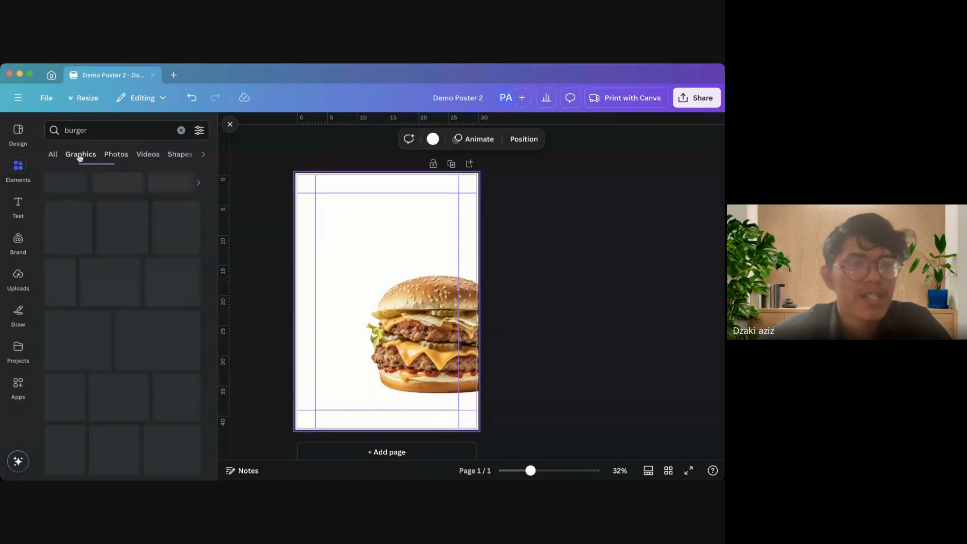
left_click(113, 131)
type("podium")
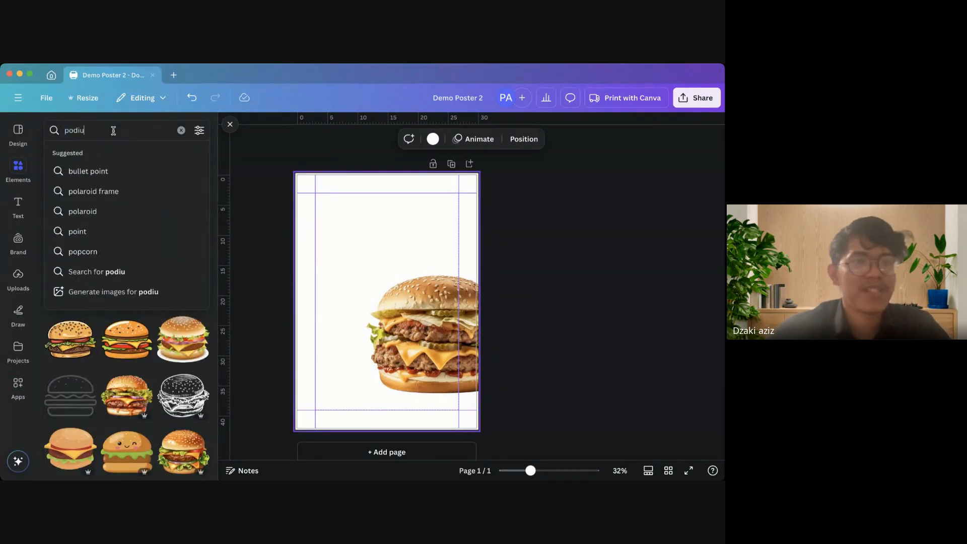
key("Return")
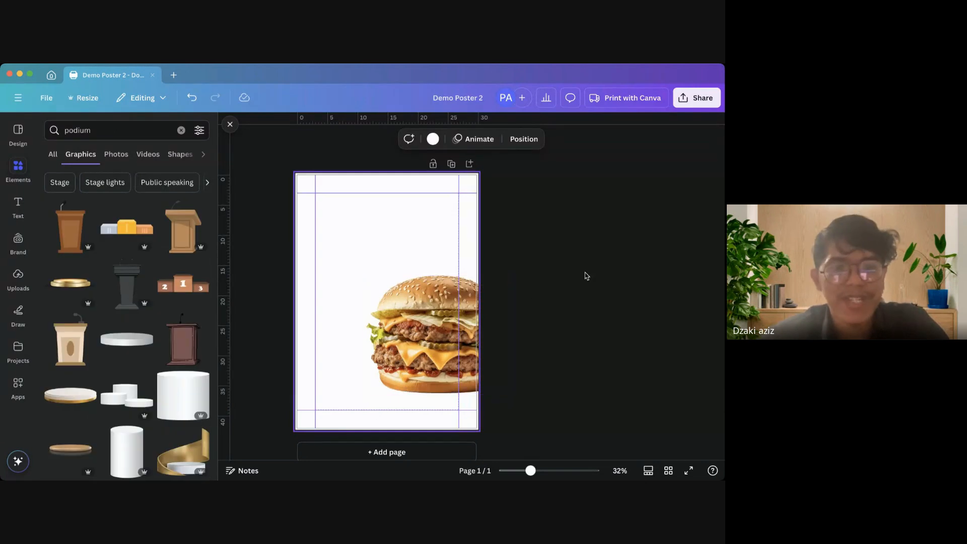
left_click(119, 153)
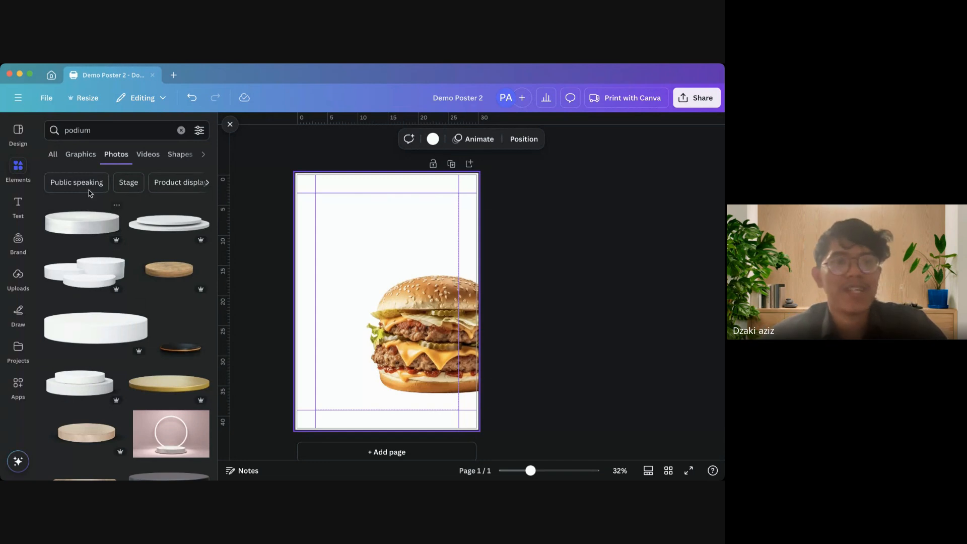
Replace the search term with 'plate' and run the search
double_click(81, 129)
key("BackSpace")
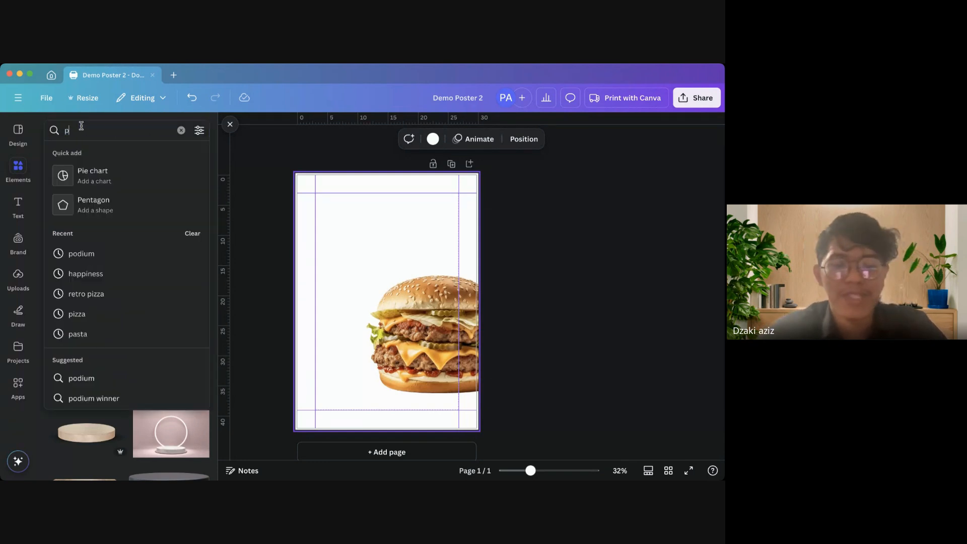
type("pir")
key("BackSpace")
key("BackSpace")
key("BackSpace")
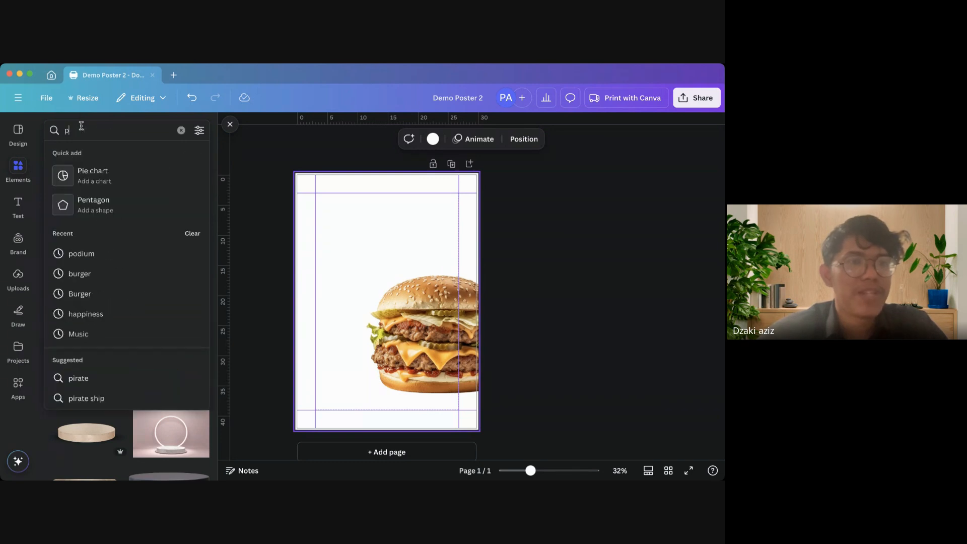
type("plate")
key("Return")
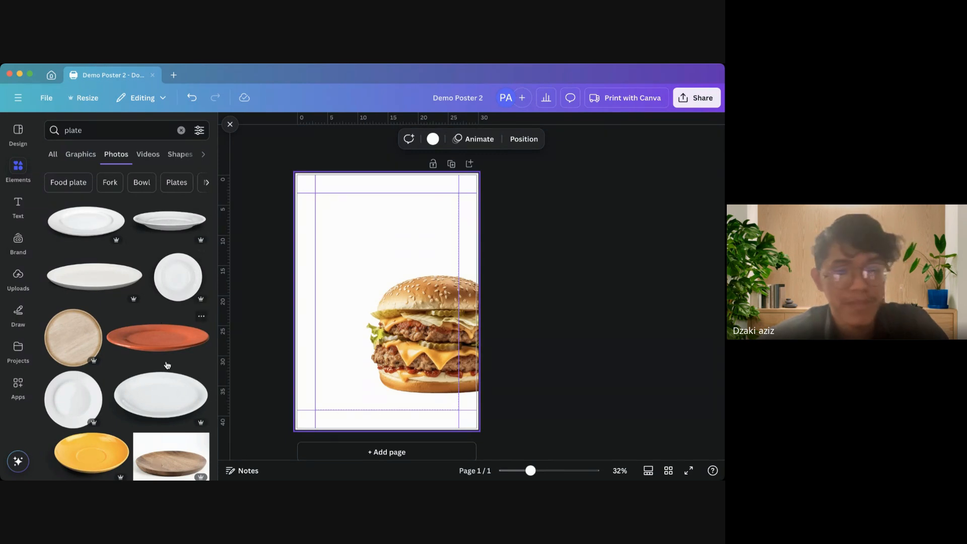
Add the oval white plate photo, enlarge it and move it below the burger
left_click(166, 224)
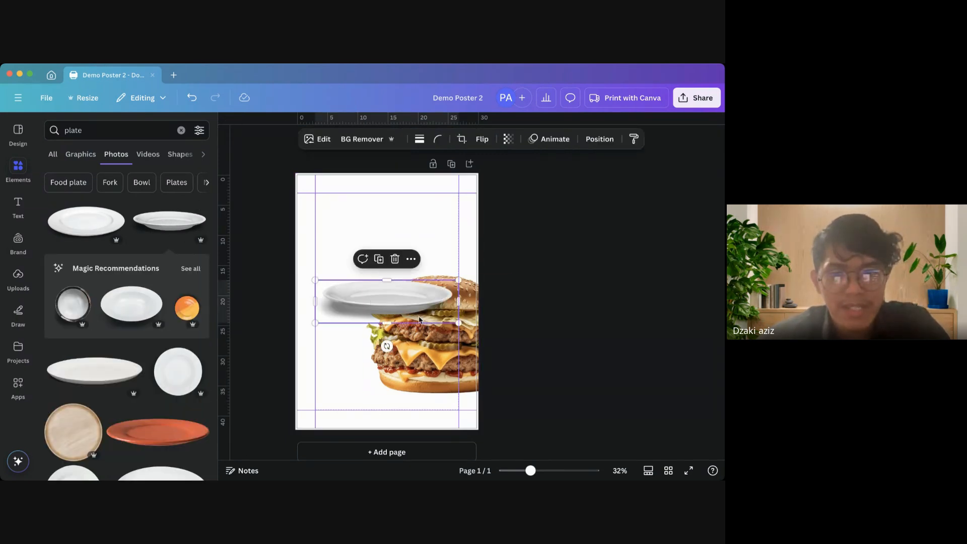
left_click_drag(459, 324, 551, 361)
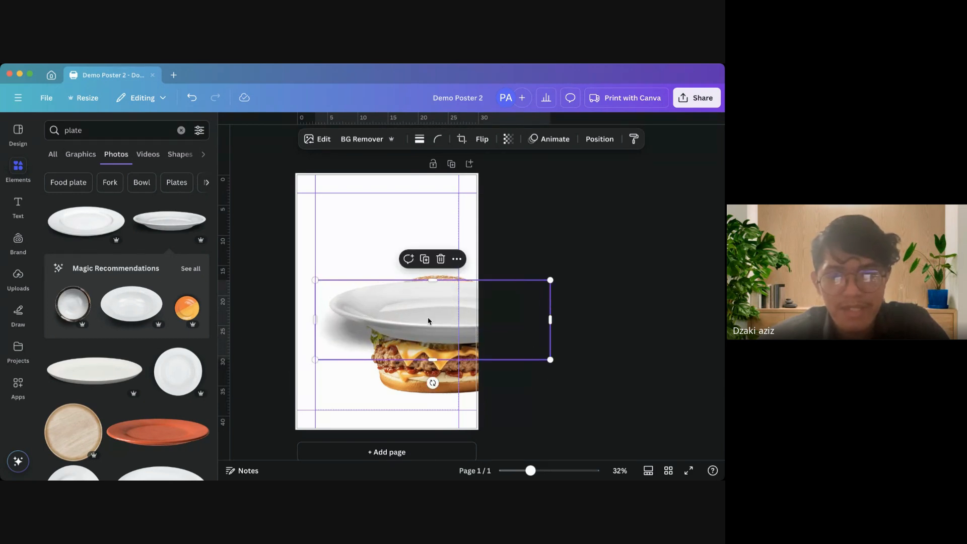
left_click_drag(428, 319, 422, 389)
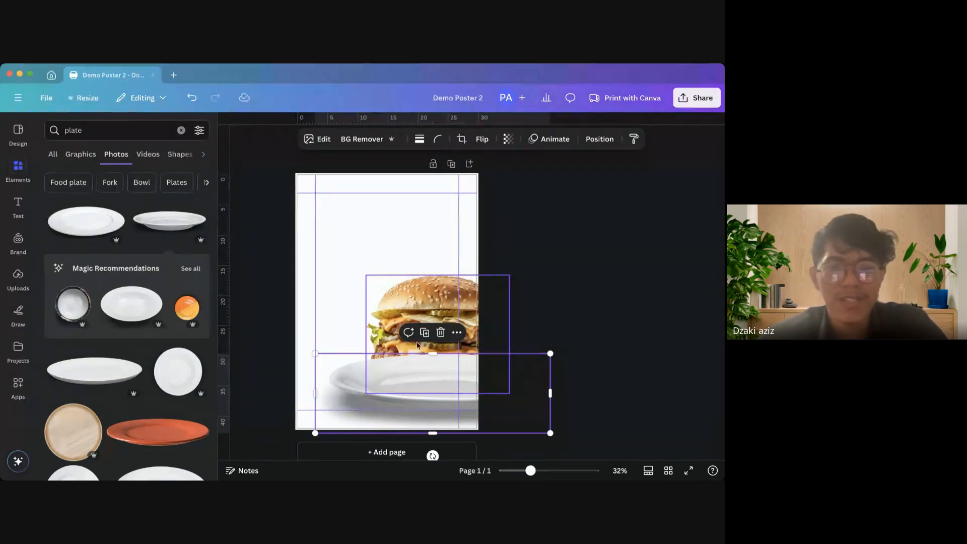
In the Layers list, move the plate layer behind the burger
left_click(592, 141)
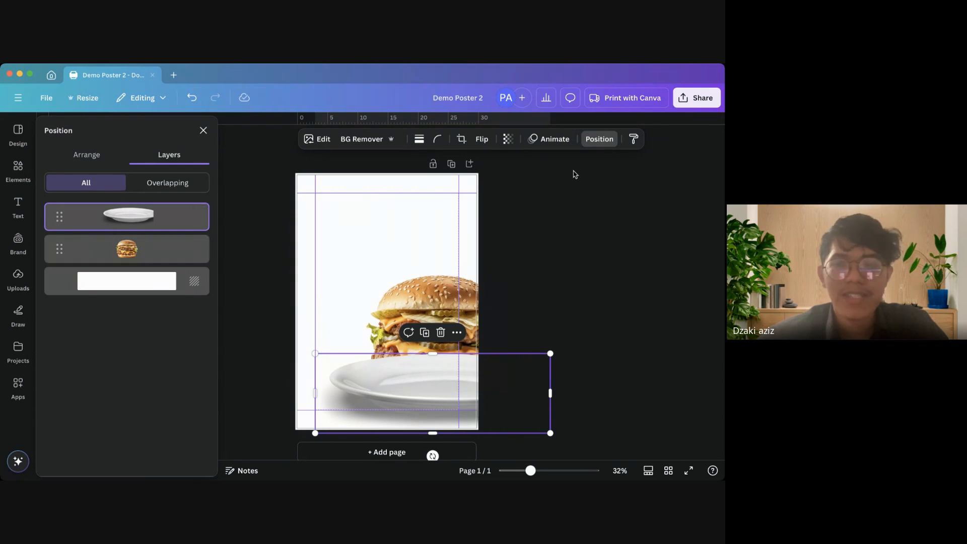
left_click(412, 302)
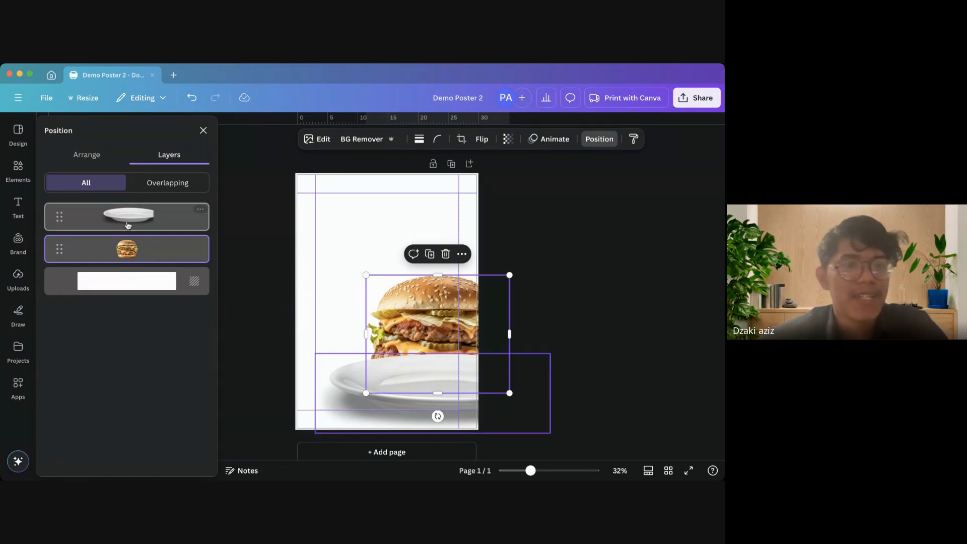
left_click_drag(58, 216, 59, 250)
left_click(304, 261)
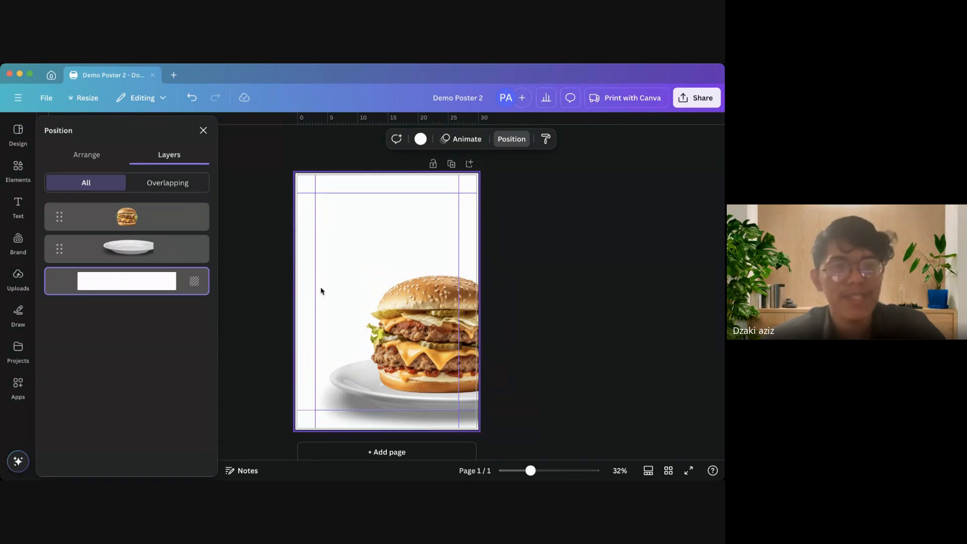
left_click(202, 131)
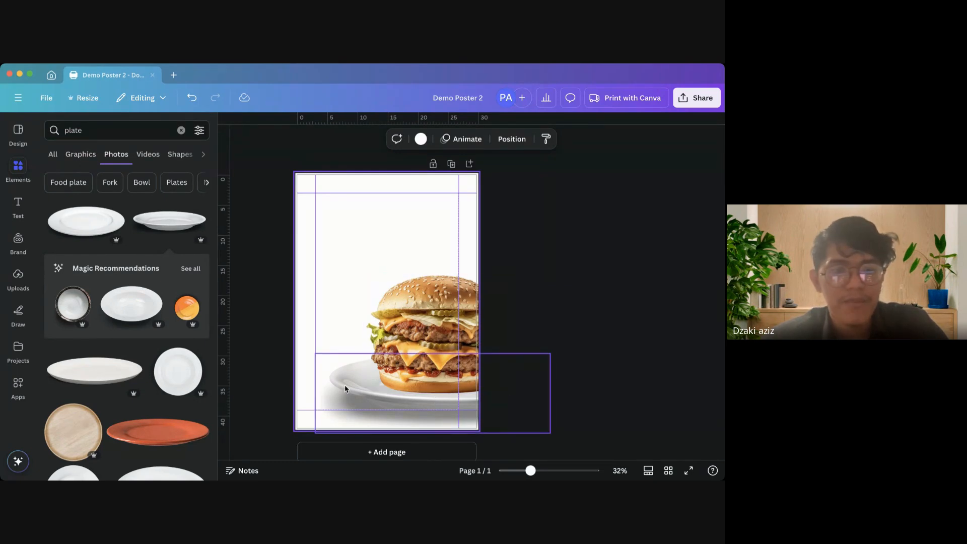
Add a blurred 'shadow' graphic, move it onto the plate and stretch it wider
scroll(125, 328, "down", 2)
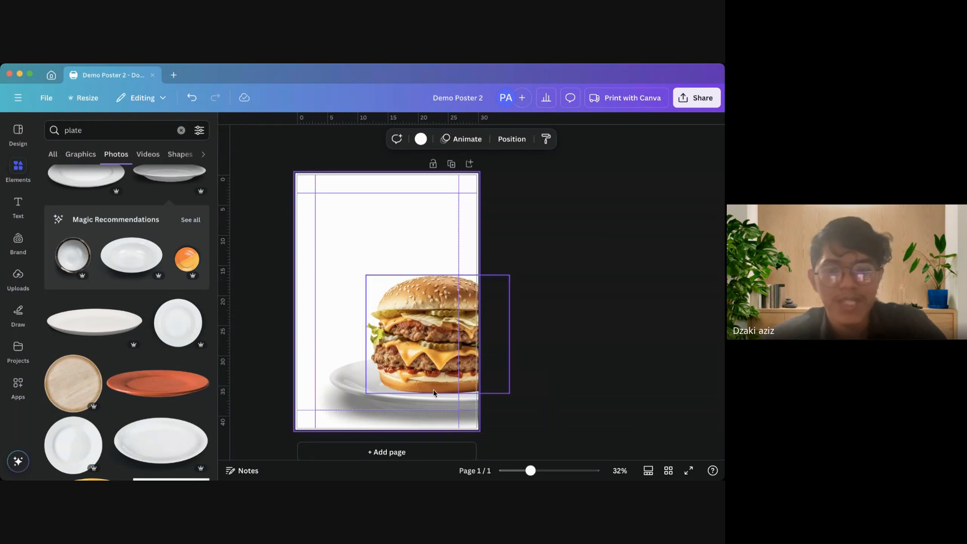
left_click(80, 154)
left_click(141, 130)
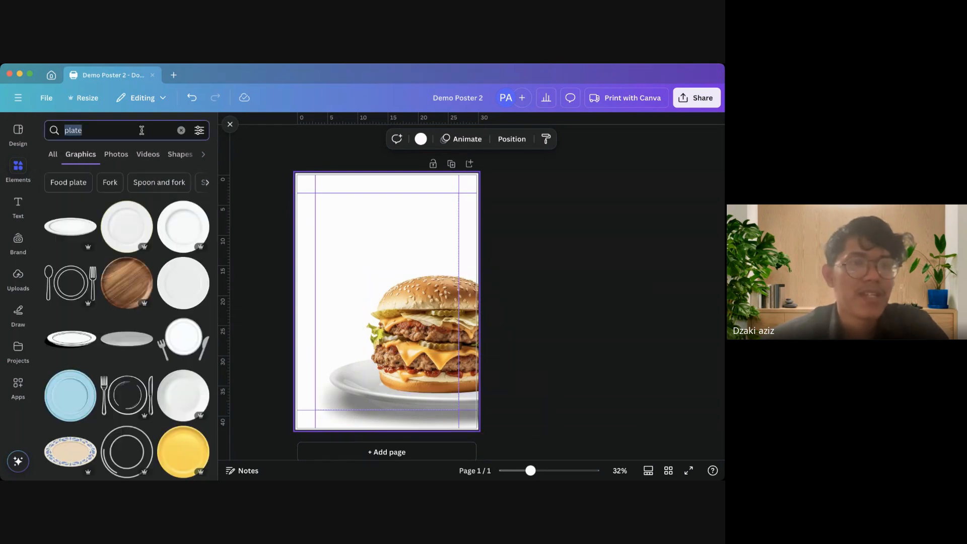
type("shadow")
key("Return")
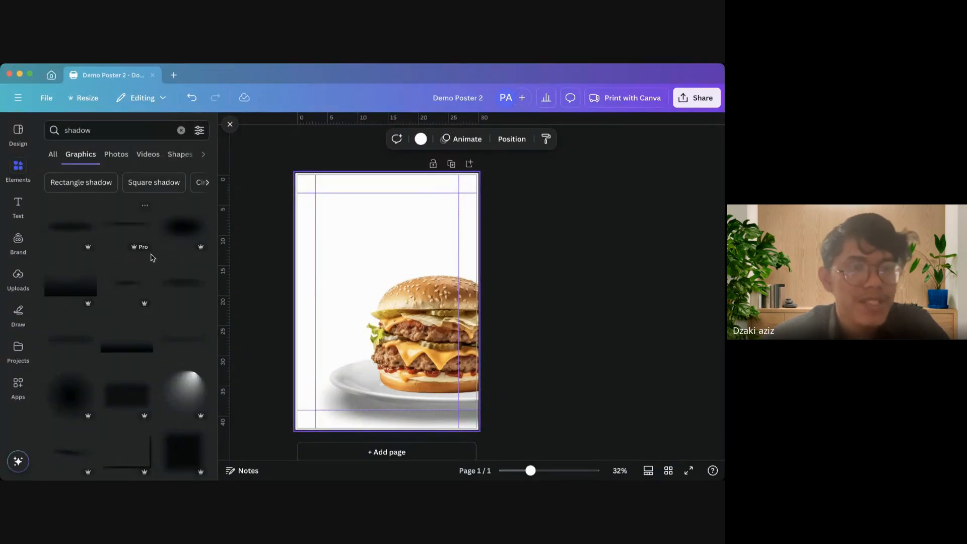
left_click(67, 226)
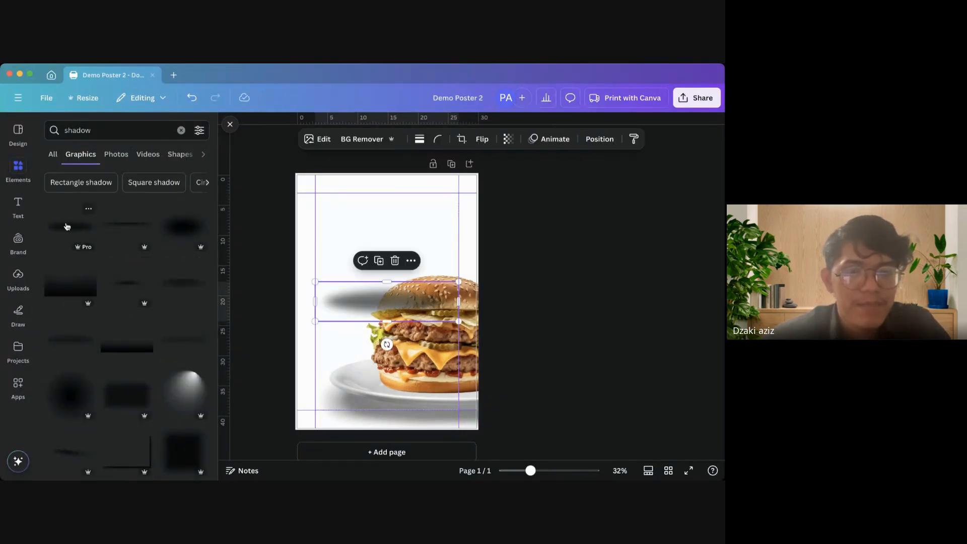
left_click_drag(350, 309, 401, 396)
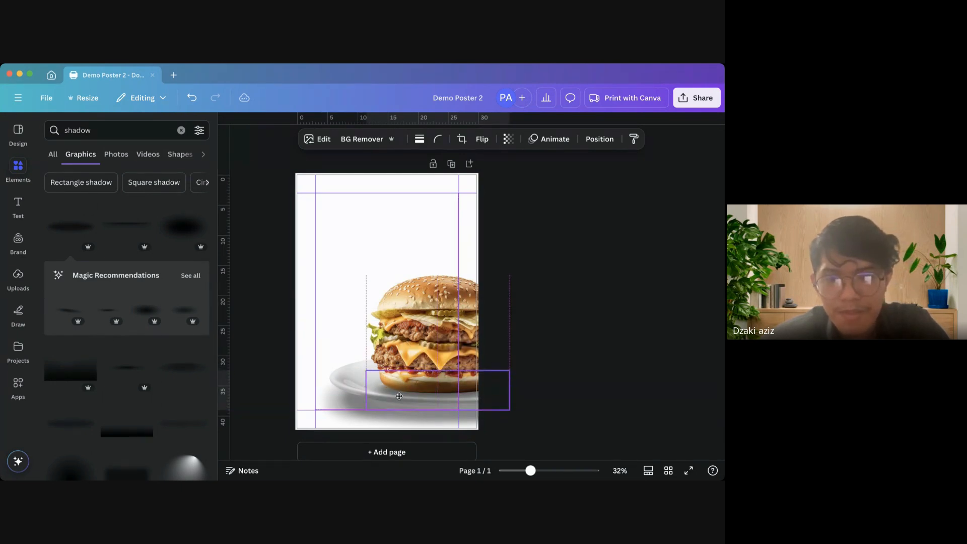
mouse_move(517, 369)
left_mouse_down()
mouse_move(536, 363)
mouse_move(517, 374)
left_mouse_up()
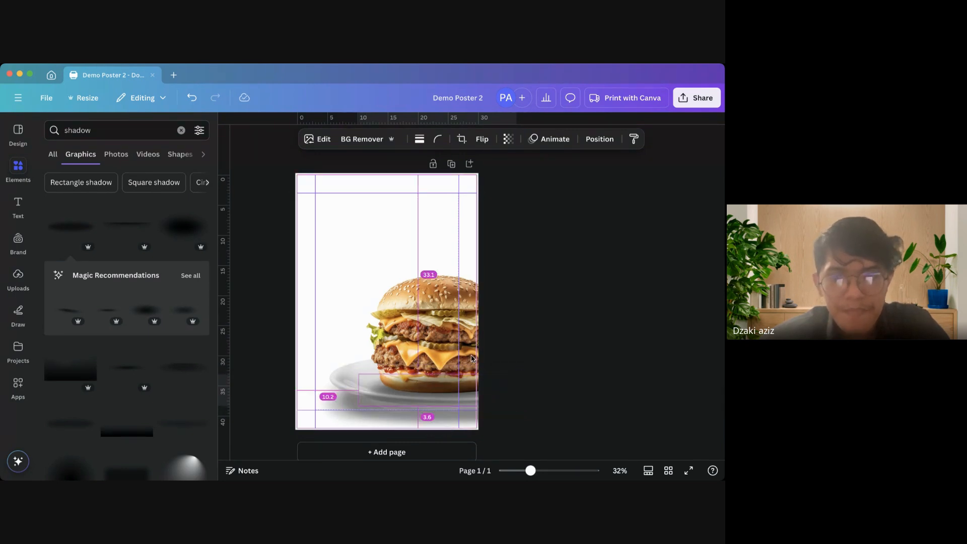
In the Layers list, place the shadow layer behind the burger
left_click(437, 325)
left_click(599, 144)
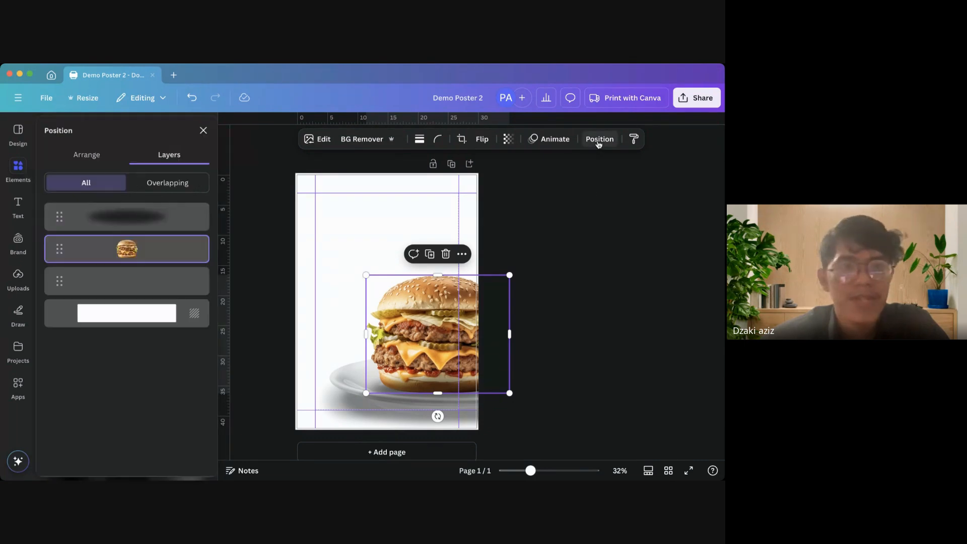
left_click_drag(56, 216, 61, 260)
left_click(345, 236)
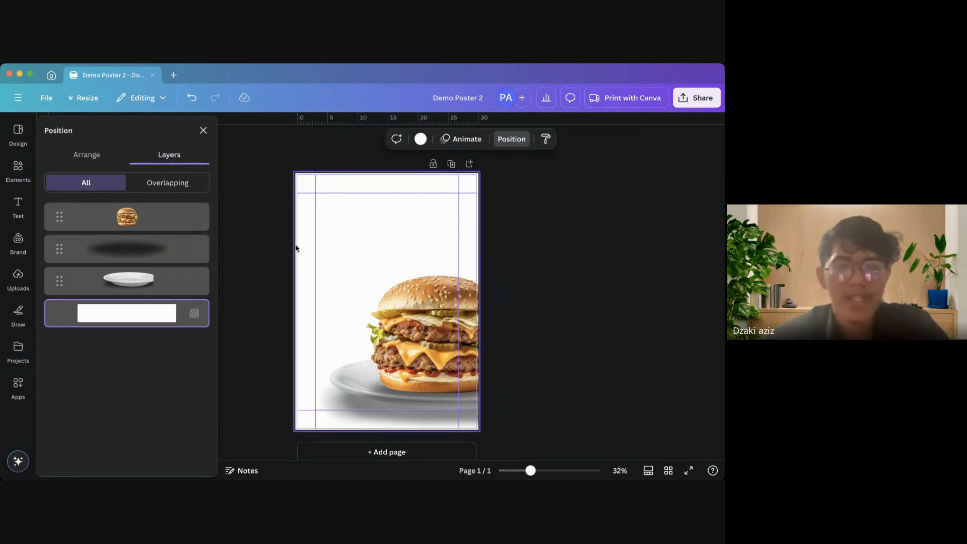
left_click(203, 130)
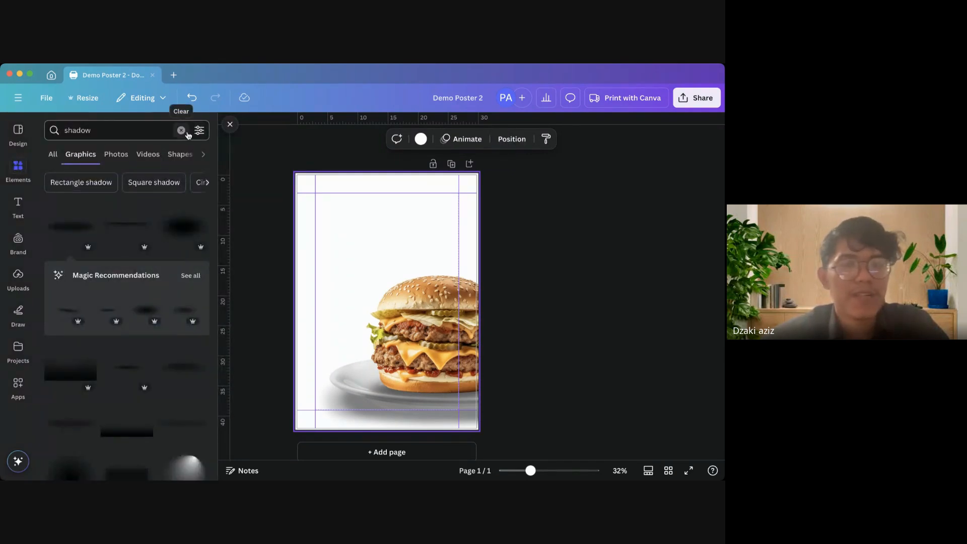
Clear the shadow search and bring up the page background's colour choices
left_click(180, 130)
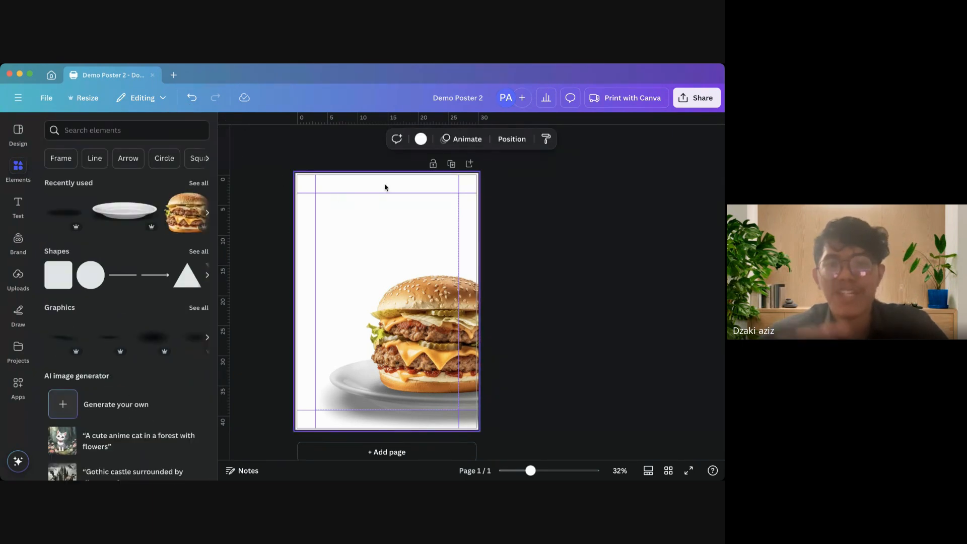
left_click(418, 146)
scroll(157, 343, "down", 3)
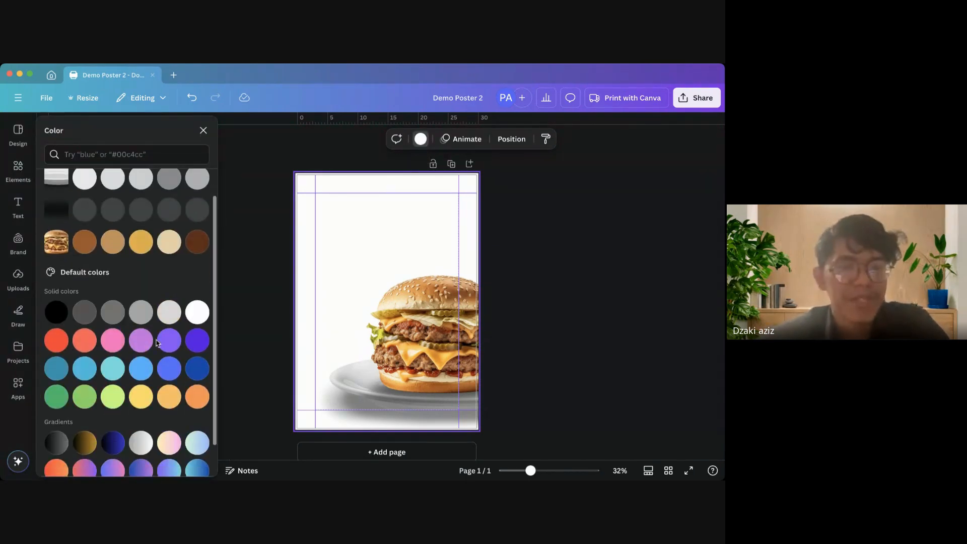
scroll(151, 327, "down", 2)
scroll(146, 274, "up", 4)
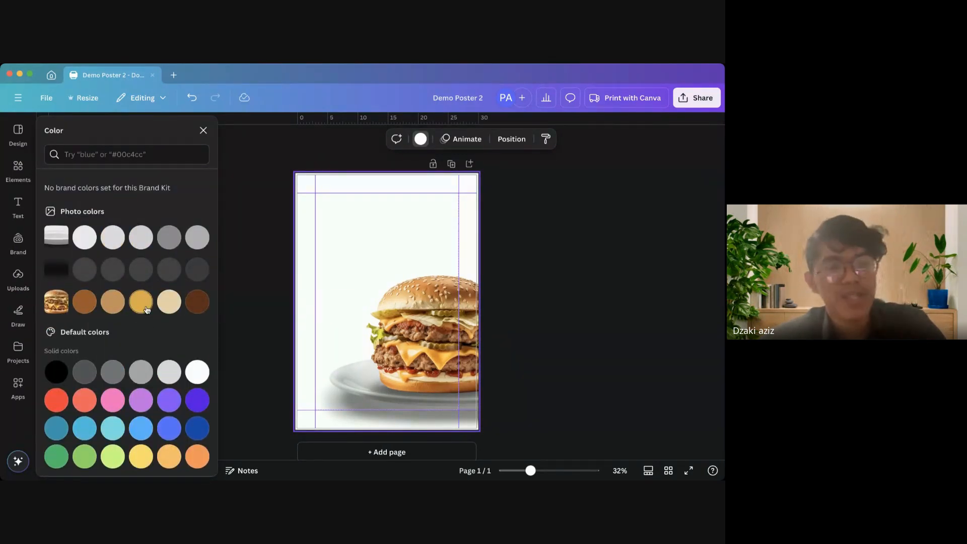
scroll(147, 309, "down", 2)
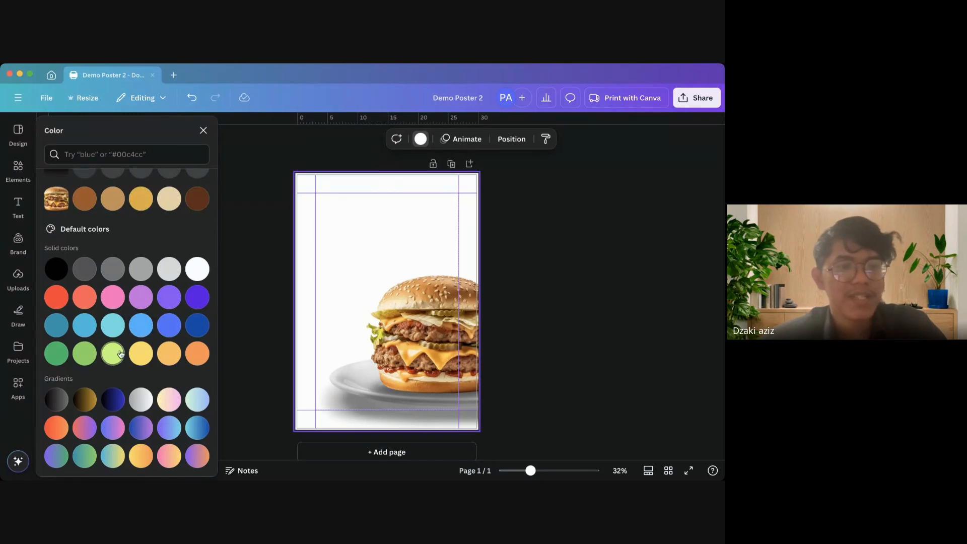
scroll(179, 359, "up", 3)
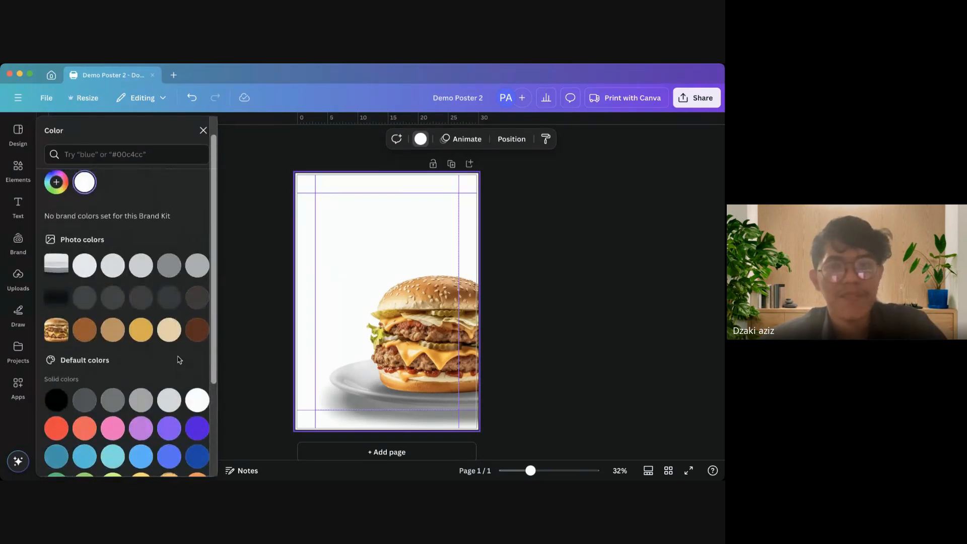
scroll(179, 359, "up", 1)
Mix a custom deep orange (#D67012) for the page background
left_click(55, 208)
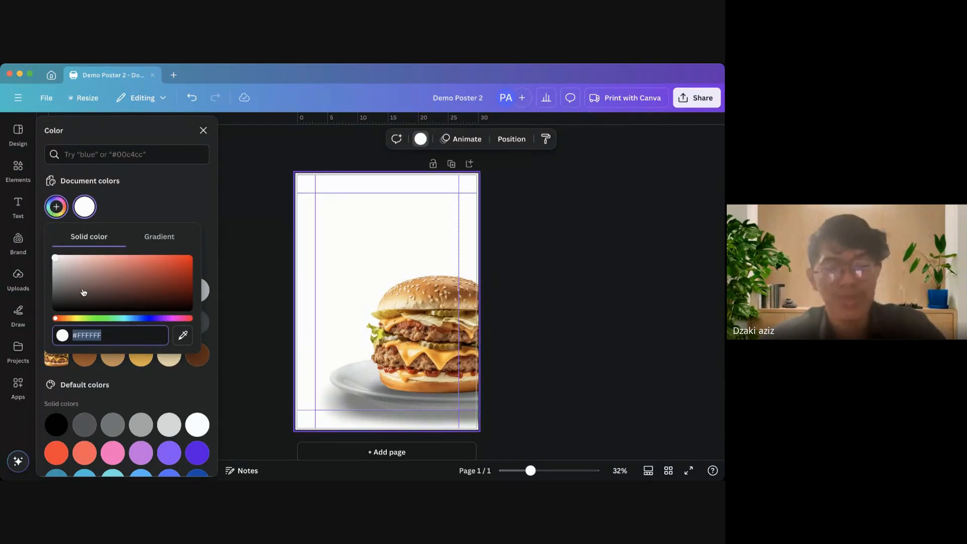
left_click_drag(67, 321, 71, 319)
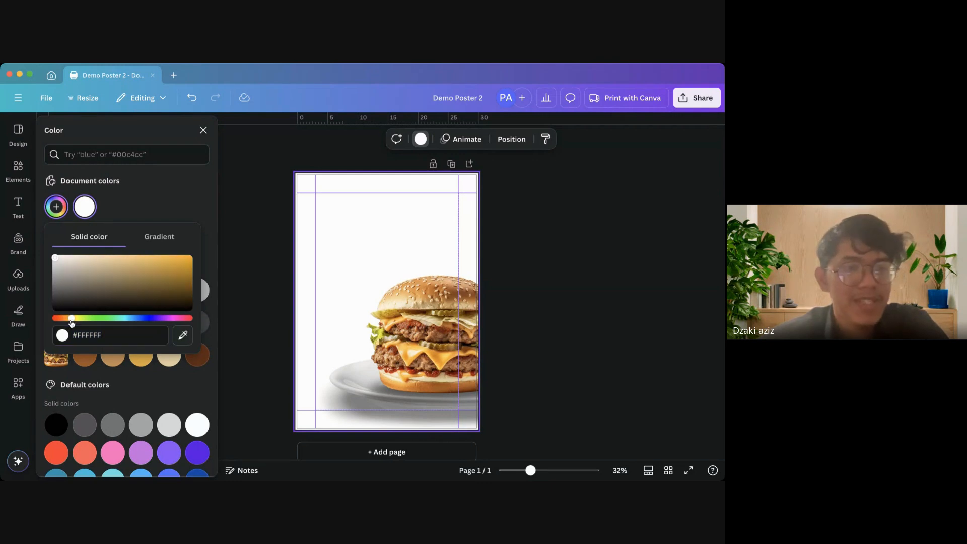
left_click_drag(133, 264, 165, 258)
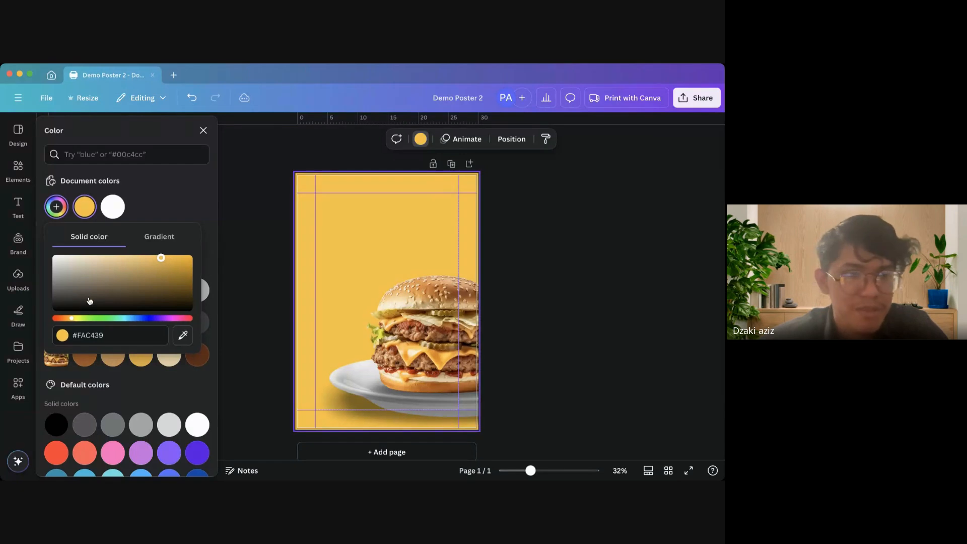
left_click_drag(73, 318, 66, 322)
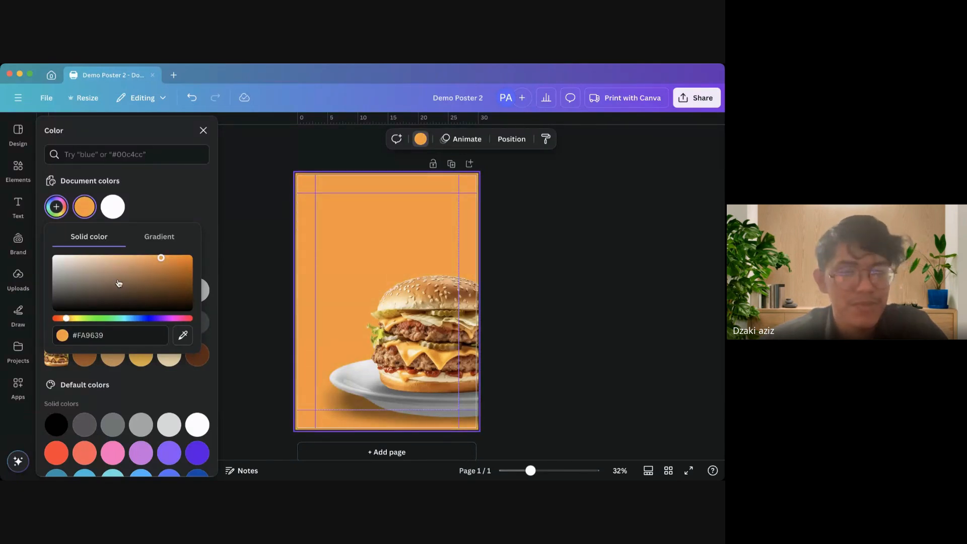
left_click_drag(161, 258, 174, 261)
key("Escape")
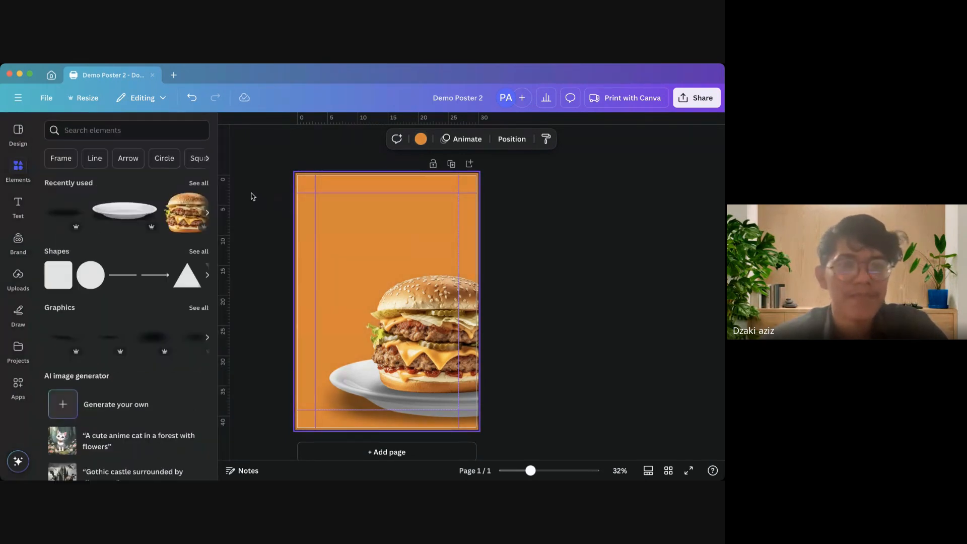
left_click(17, 203)
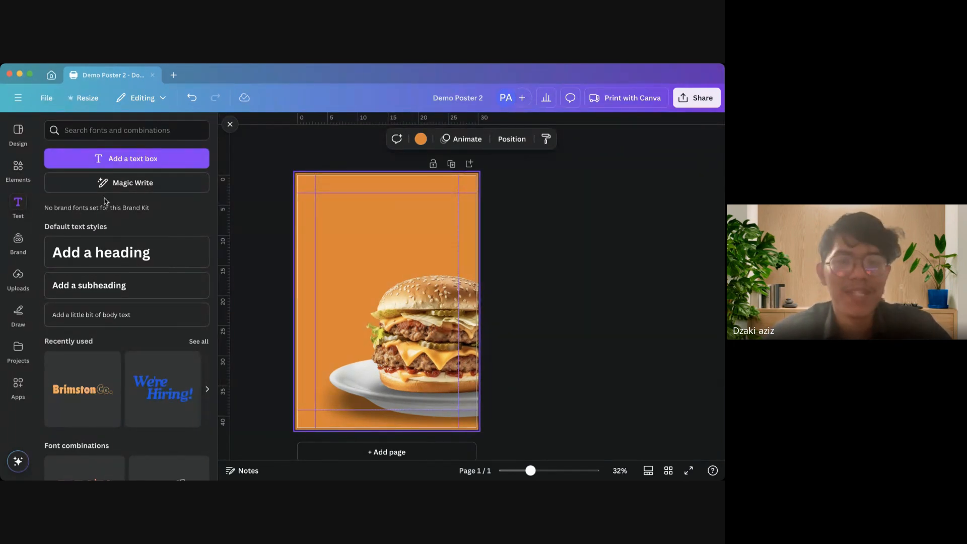
scroll(143, 360, "down", 3)
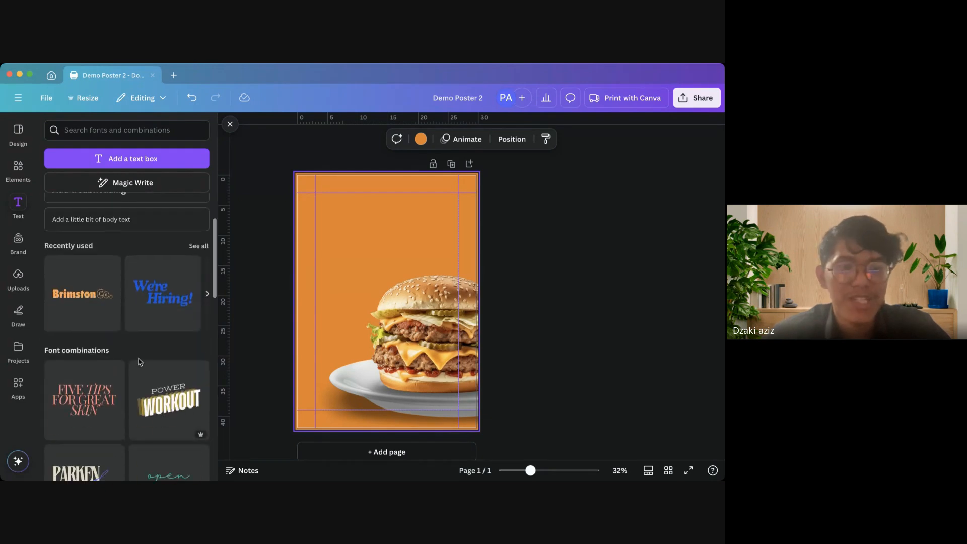
scroll(141, 361, "down", 3)
scroll(140, 362, "down", 3)
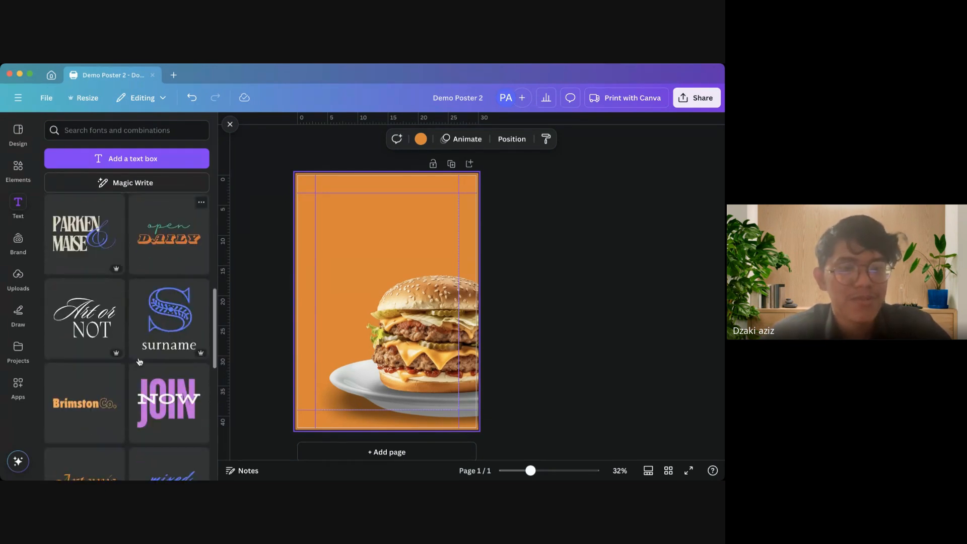
scroll(139, 362, "down", 2)
scroll(140, 361, "down", 5)
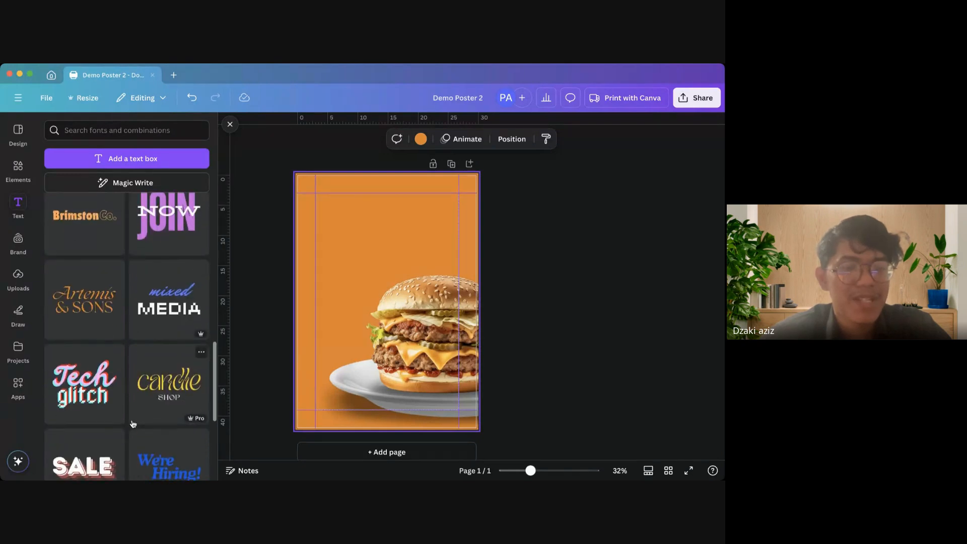
scroll(135, 381, "down", 3)
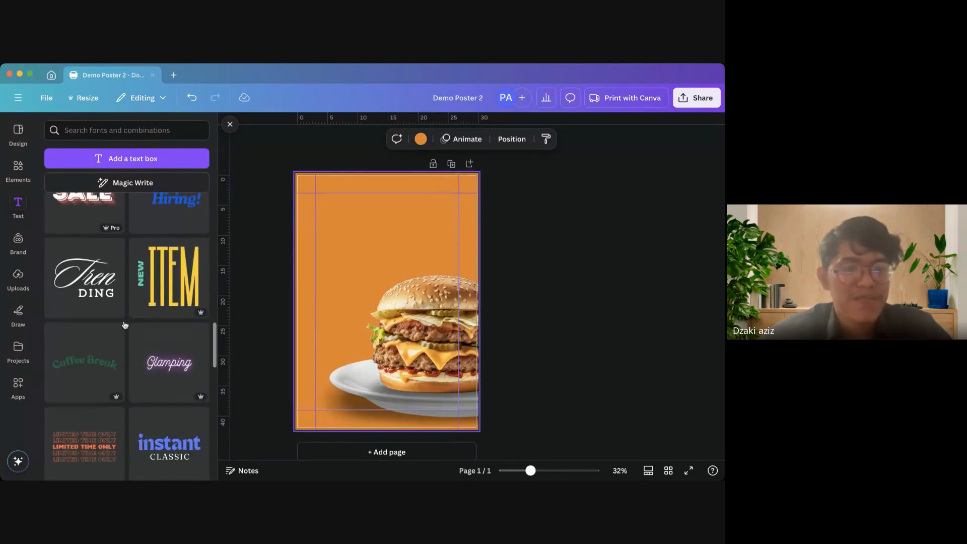
scroll(156, 235, "up", 2)
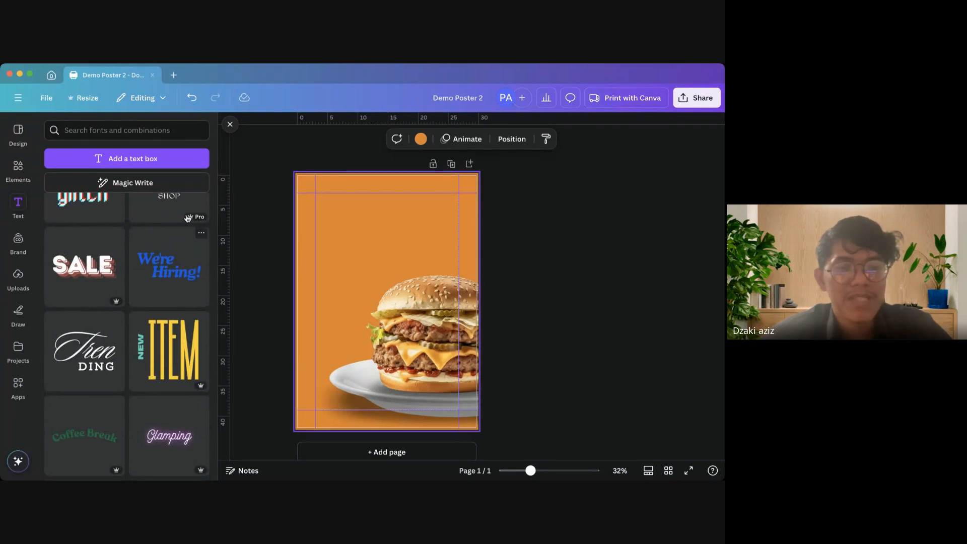
scroll(176, 322, "down", 2)
scroll(176, 322, "down", 3)
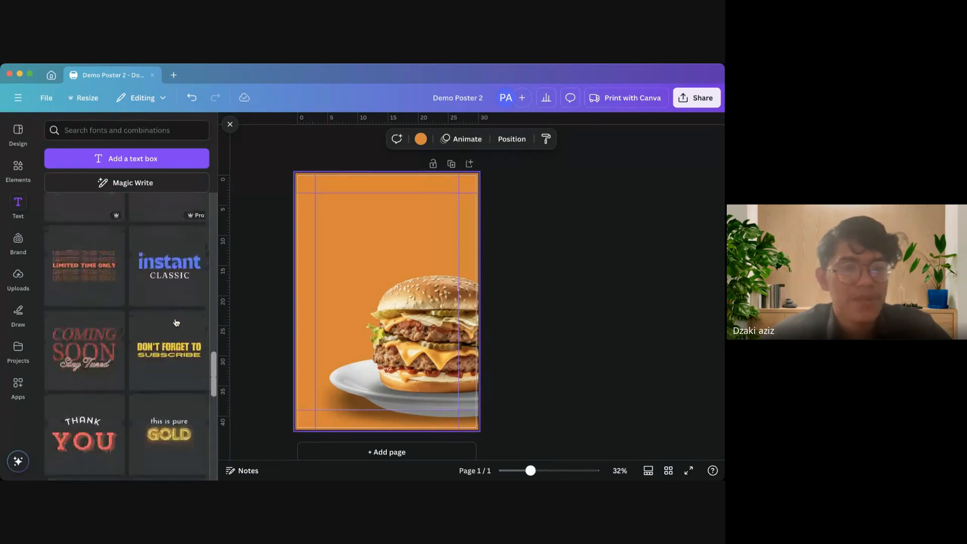
scroll(163, 449, "down", 1)
scroll(163, 450, "down", 5)
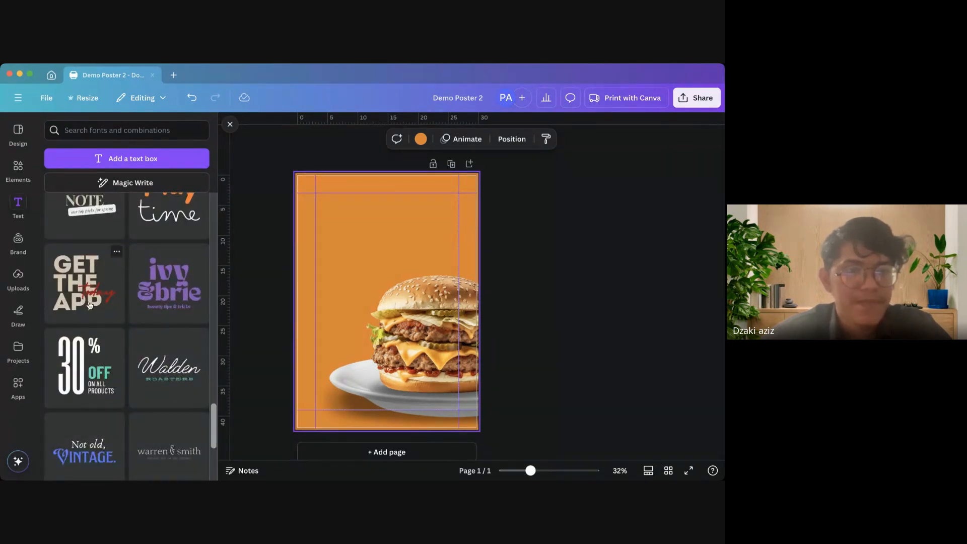
Add the ivy & brie text combination higher on the poster, ungroup it, and select all three texts
left_click(175, 284)
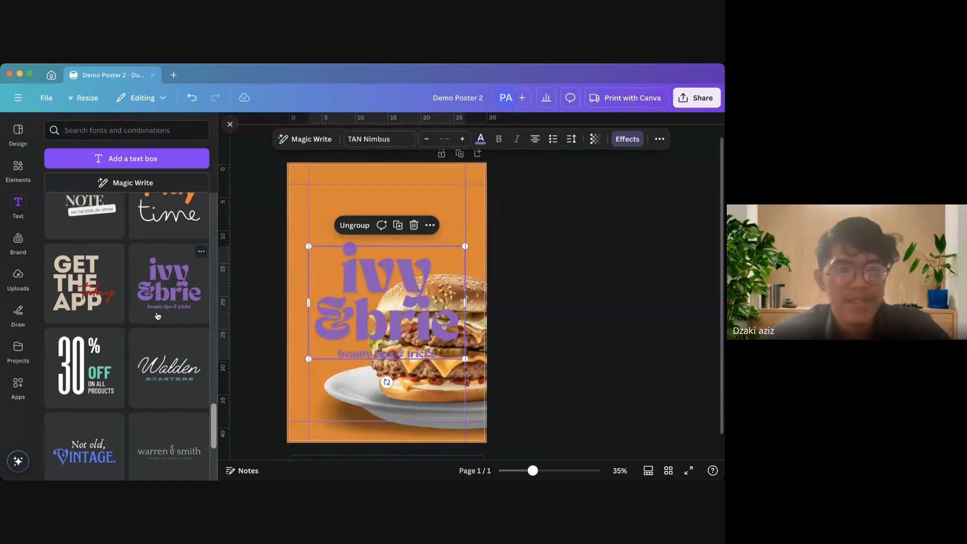
left_click_drag(345, 288, 341, 238)
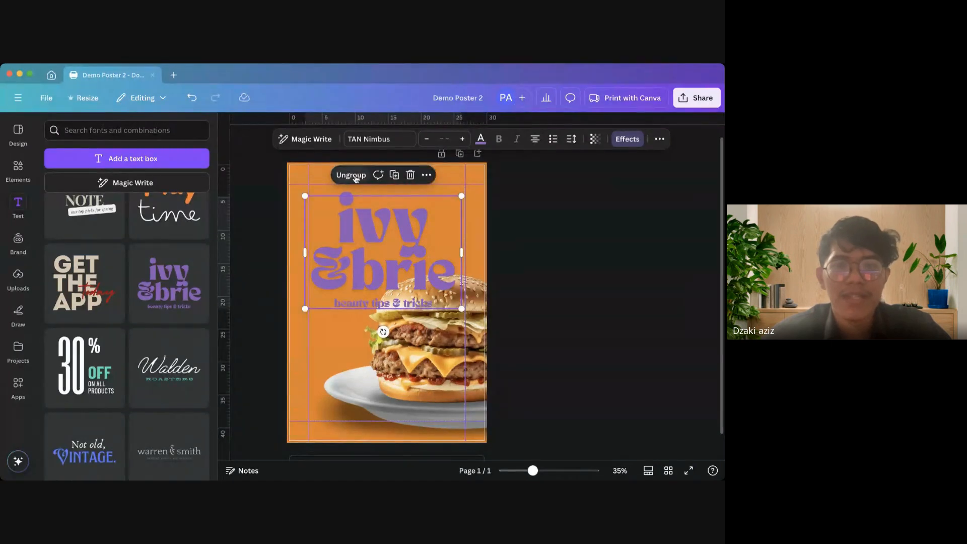
left_click(356, 178)
left_click(535, 218)
left_click(448, 275)
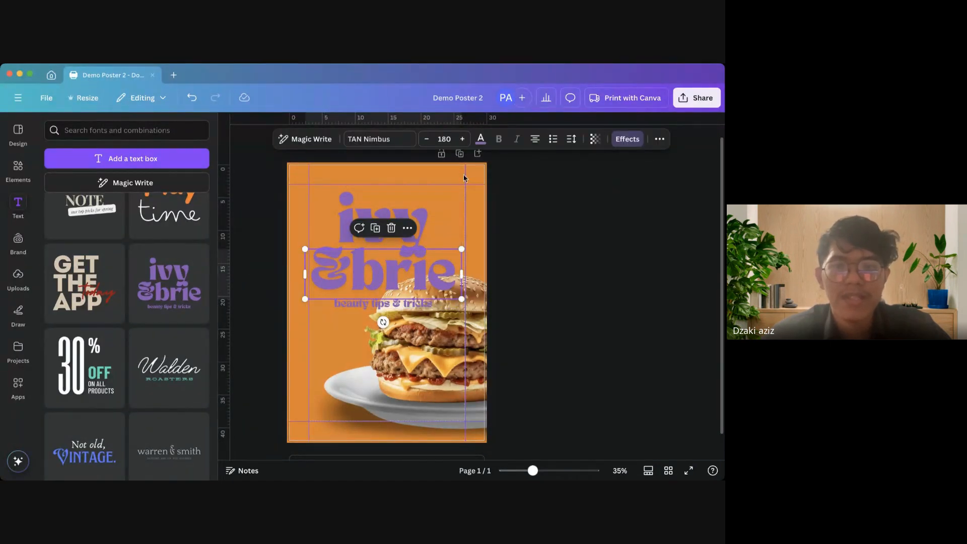
left_click(425, 216, "shift")
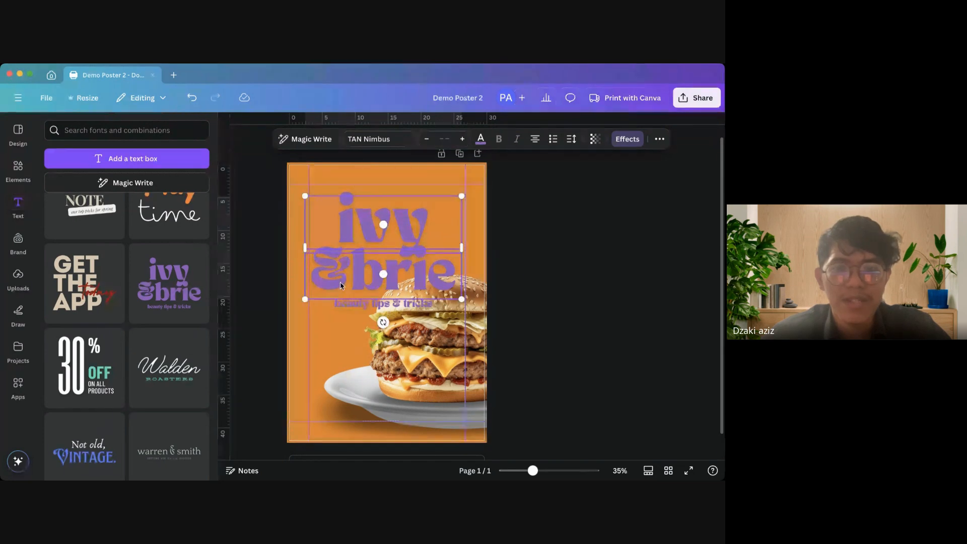
left_click(343, 305, "shift")
Recolour the three texts pale yellow #FFE37F
left_click(480, 139)
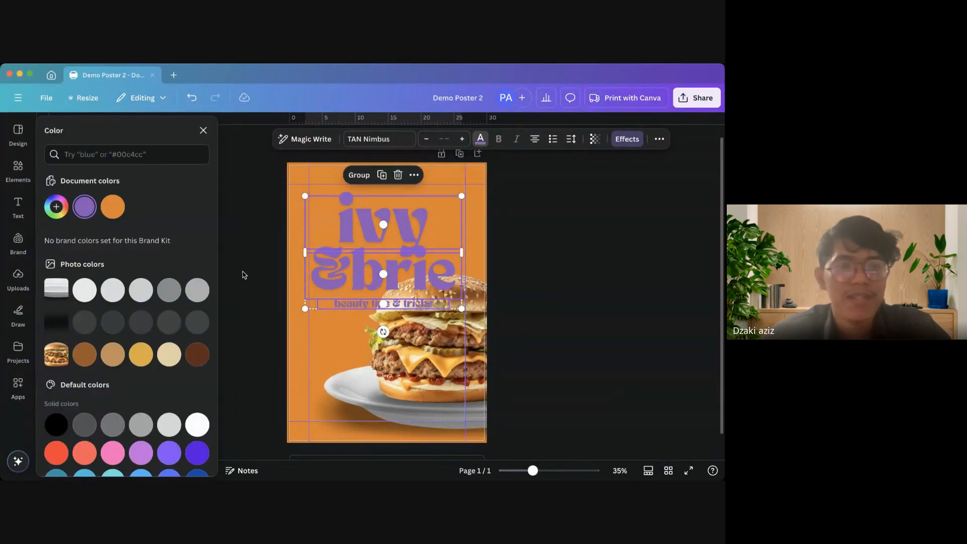
left_click(53, 216)
left_click_drag(96, 298, 73, 298)
left_click_drag(128, 246, 122, 230)
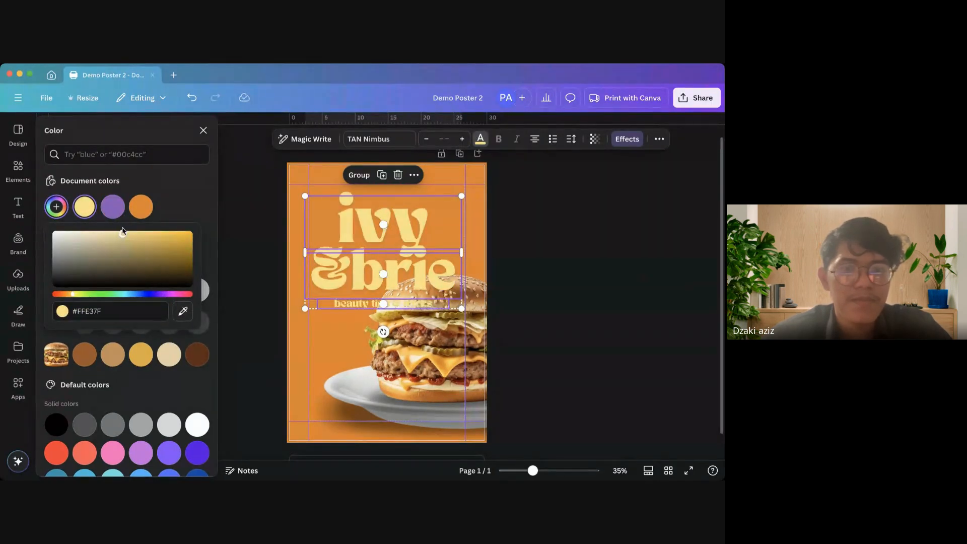
left_click(594, 224)
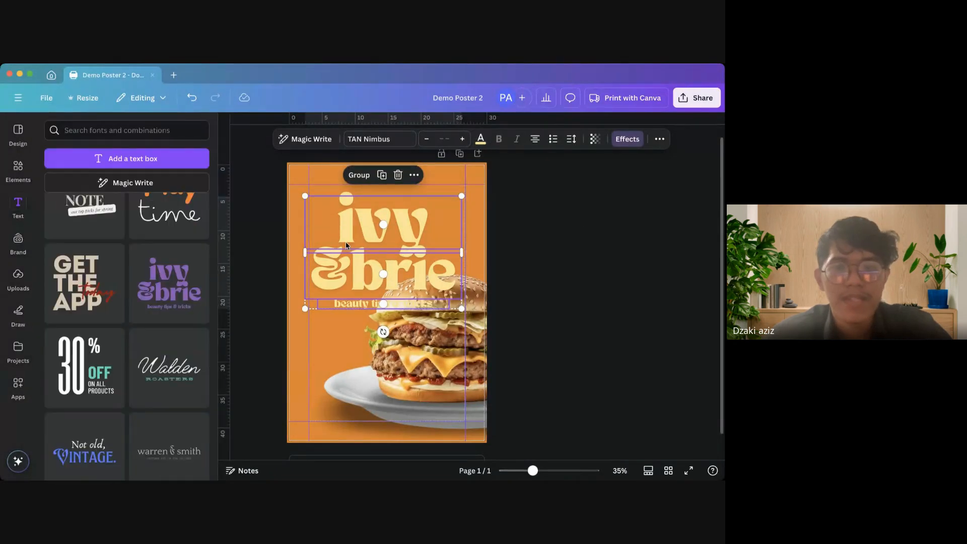
Left-align the ivy &brie text and the beauty tips & tricks text
left_click(582, 180)
left_click(359, 228)
left_click(341, 270, "shift")
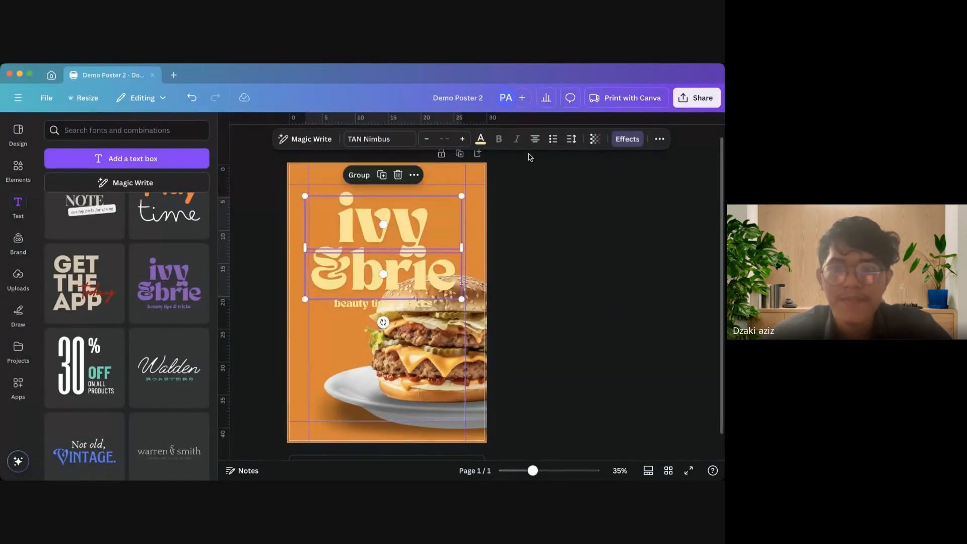
left_click(535, 139)
left_click(551, 236)
left_click(342, 305)
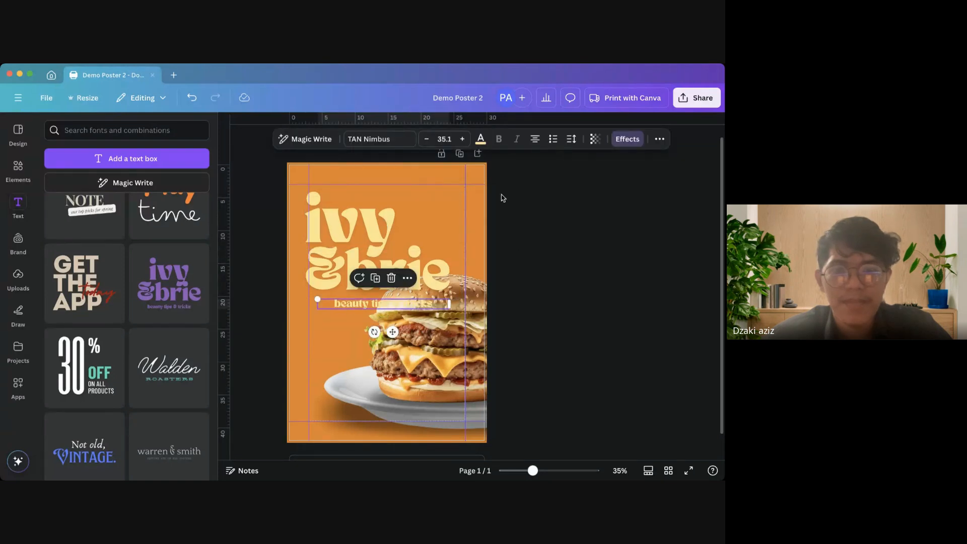
left_click(540, 141)
left_click(544, 216)
left_click(409, 258)
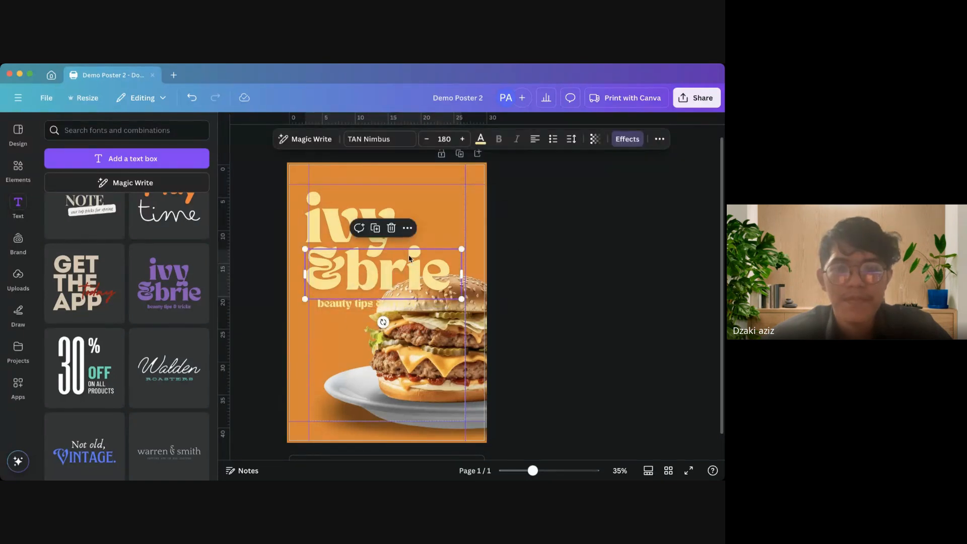
Delete &brie and replace ivy with the headline 'Delicious Burger'
key("Delete")
left_click(391, 220)
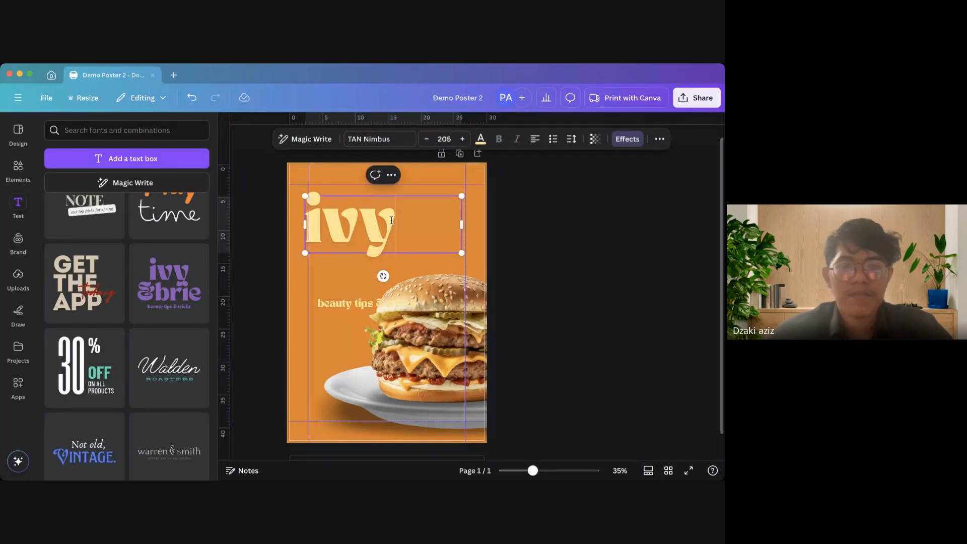
left_click(494, 220)
left_click(366, 227)
double_click(366, 227)
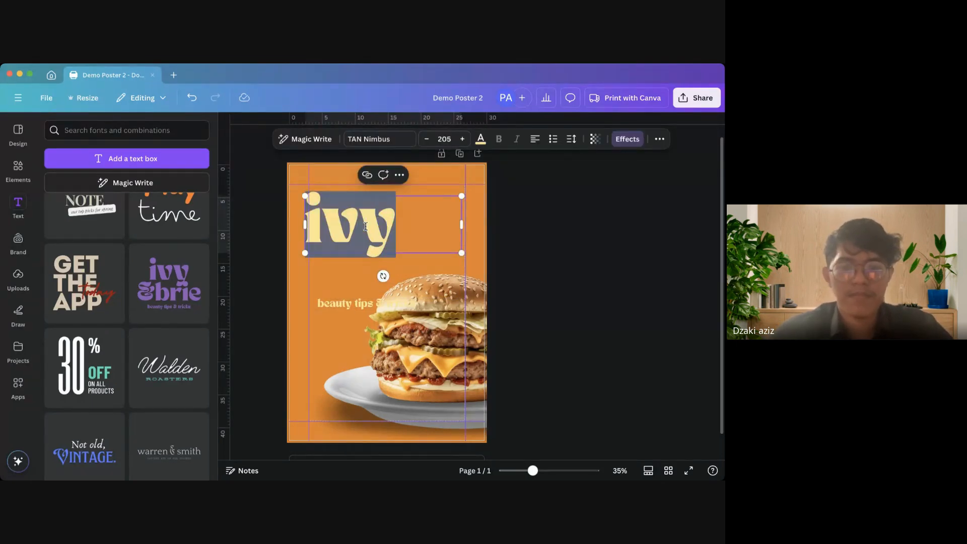
type("Delicious Burger")
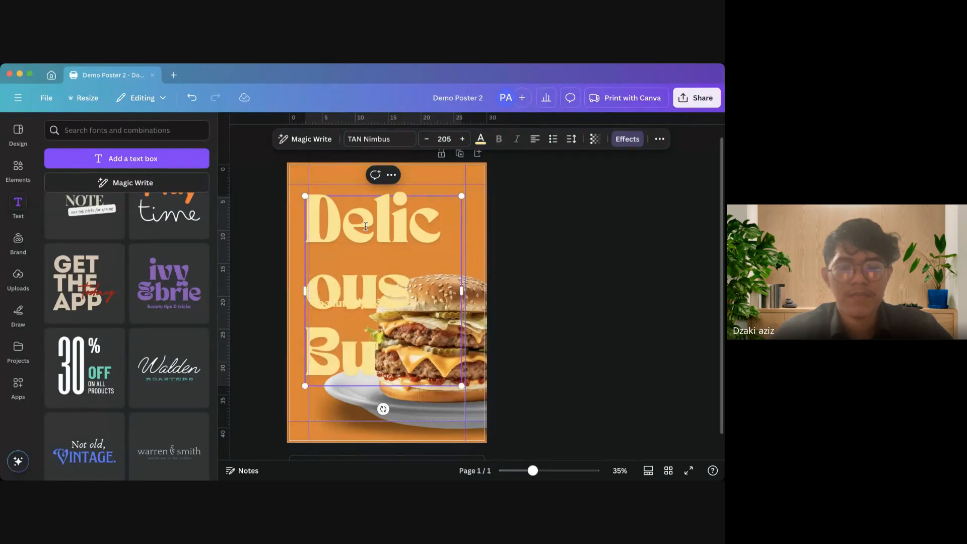
left_click(543, 250)
left_click(388, 258)
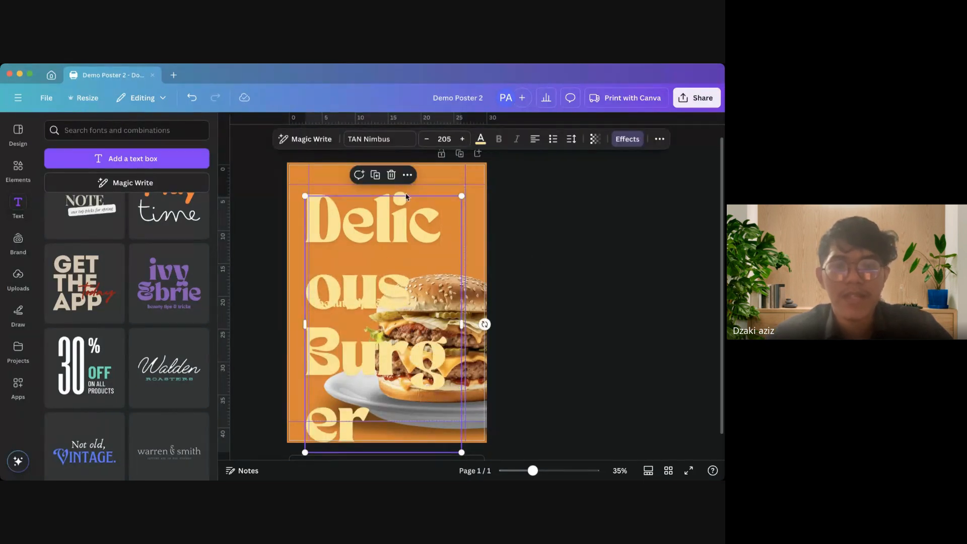
Set the headline to size 104 and nudge it toward the top-left margin
left_click(443, 139)
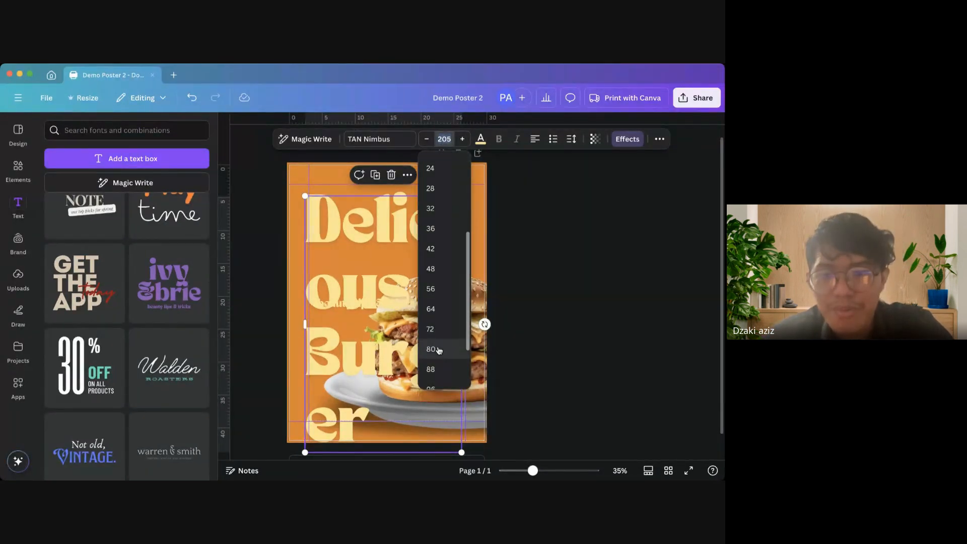
left_click(445, 332)
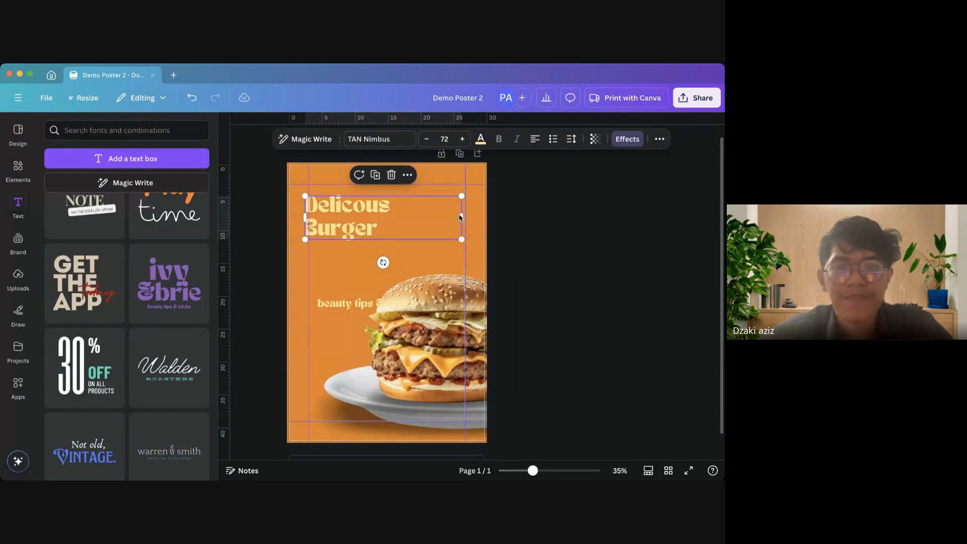
left_click_drag(373, 229, 373, 244)
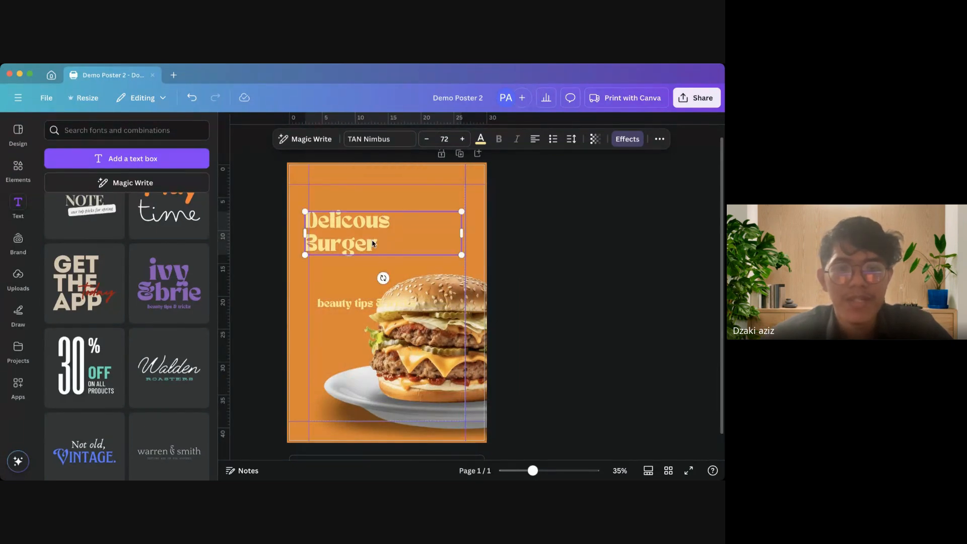
left_click(461, 139)
left_click(462, 139)
left_click(462, 139)
left_click(462, 139)
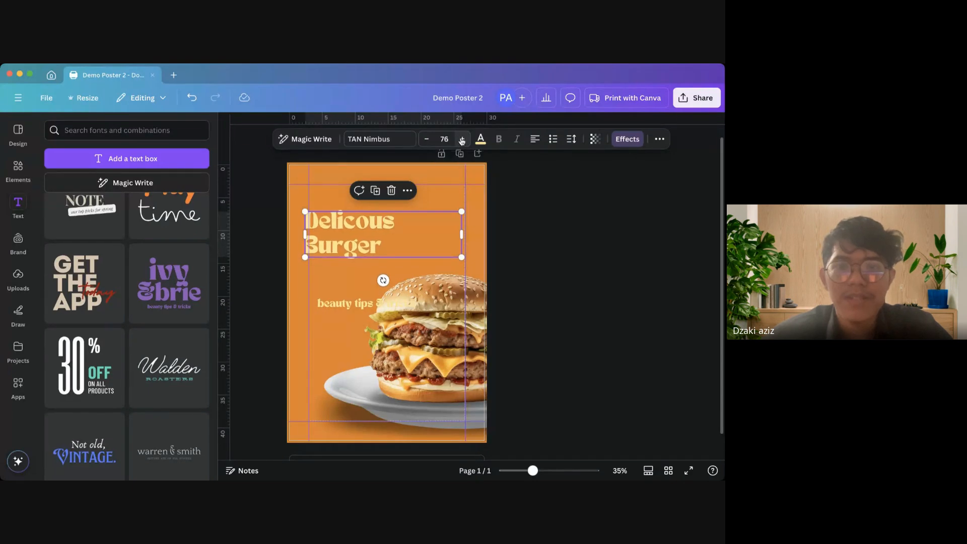
left_click(462, 139)
left_click(461, 138)
left_click(444, 139)
scroll(438, 278, "down", 5)
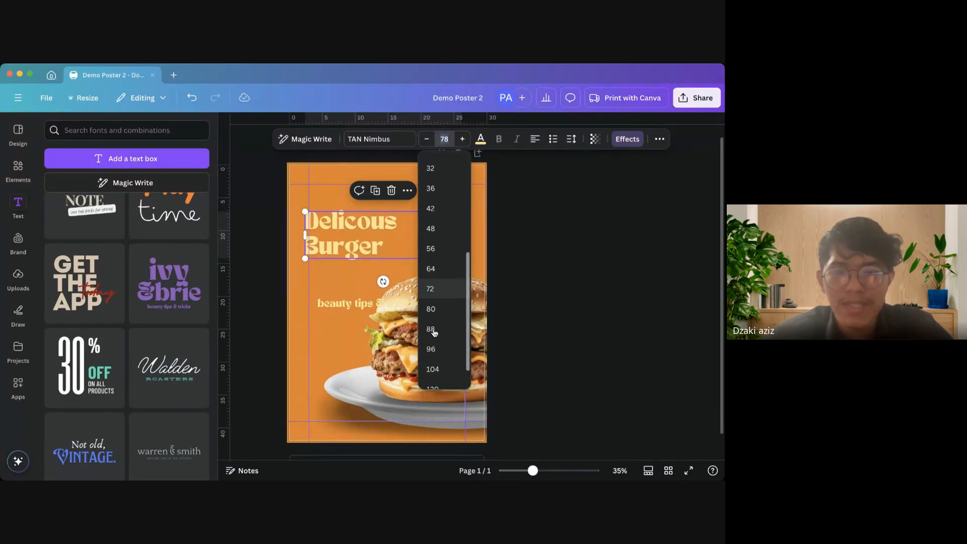
left_click(433, 355)
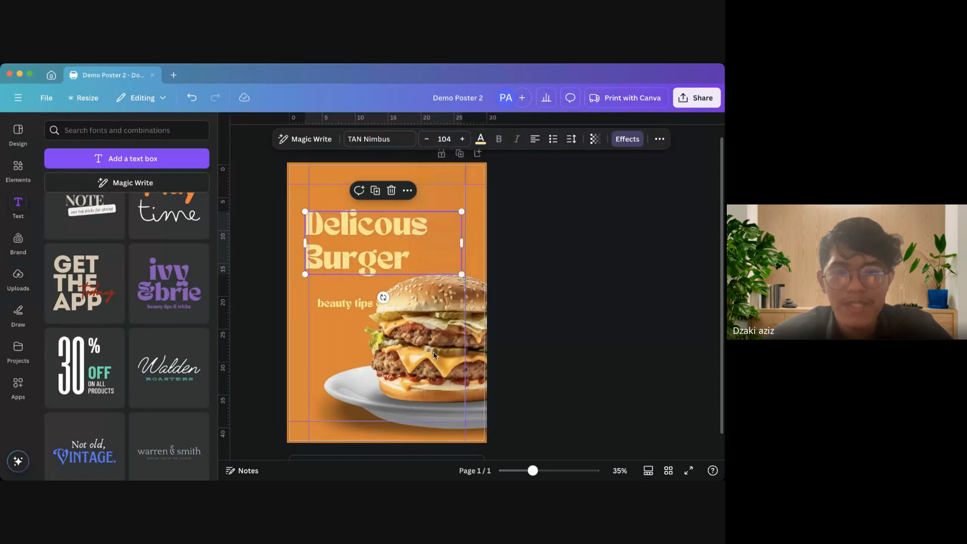
left_click(538, 198)
left_click_drag(401, 242, 407, 219)
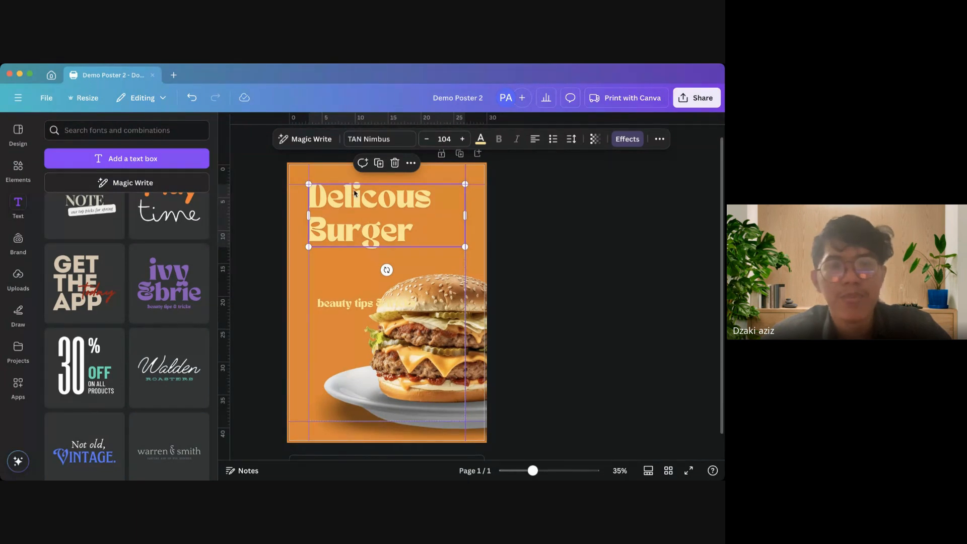
Try a duplicate headline below the original, then undo it
left_click_drag(332, 199, 342, 263)
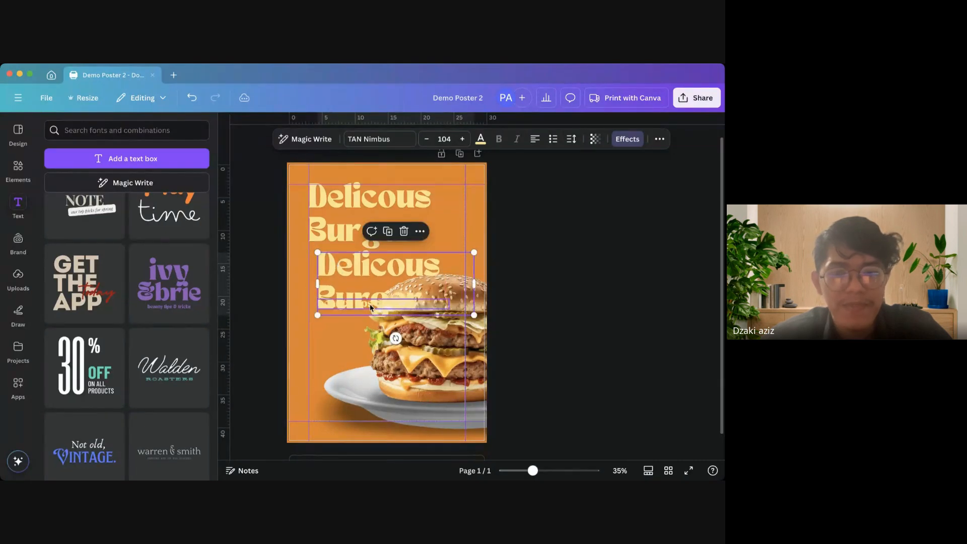
left_click(195, 105)
left_click(381, 239)
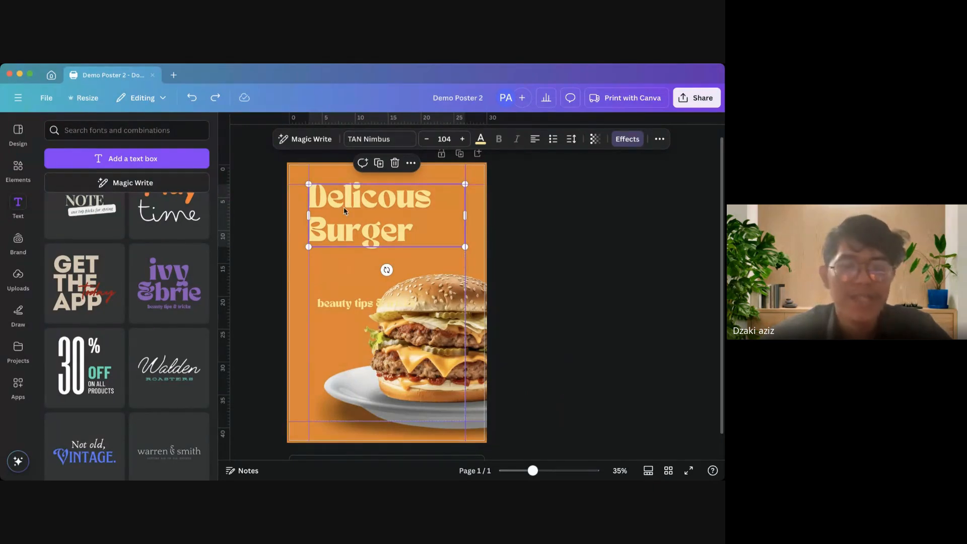
Discard a stray duplicate headline and move the beauty tips tagline beneath the headline
left_click_drag(349, 213, 386, 266)
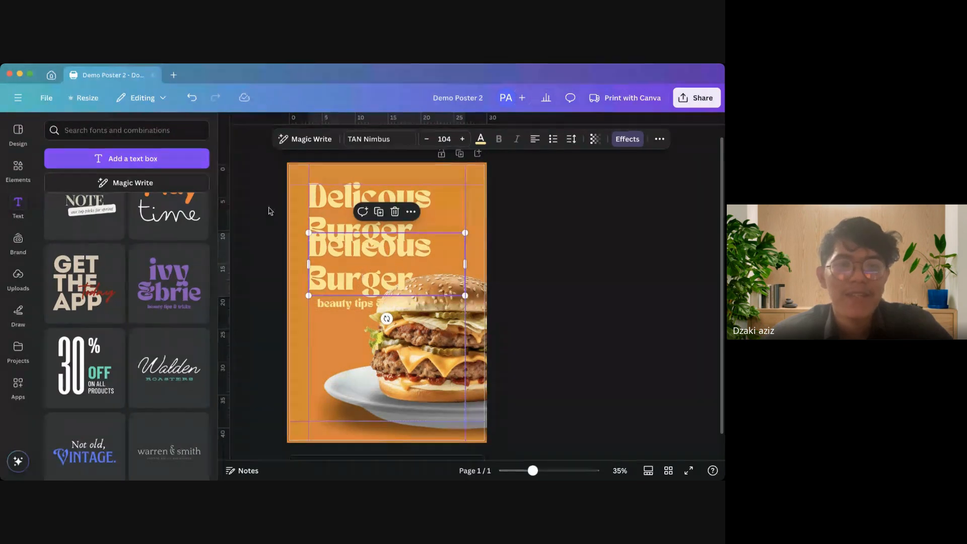
key("super+z")
left_click(331, 303)
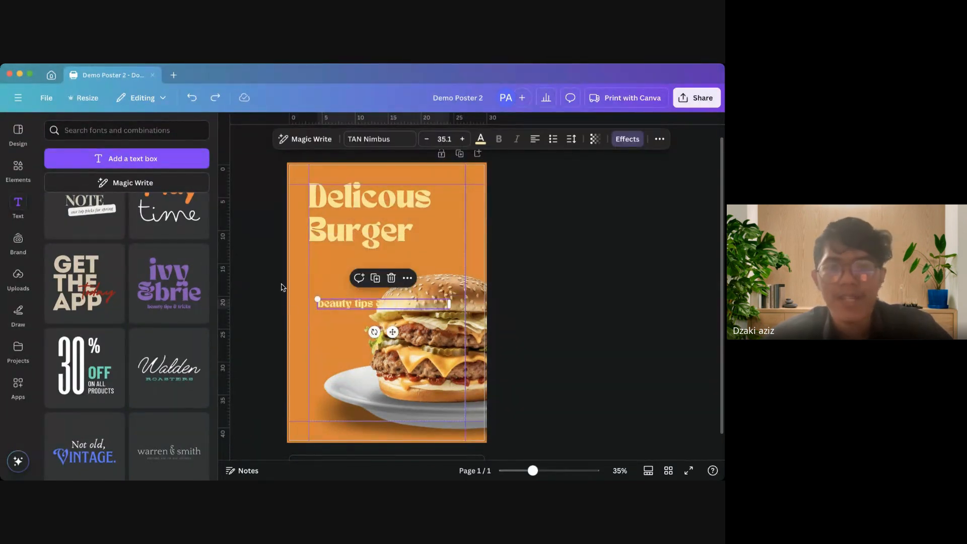
left_click_drag(327, 305, 319, 261)
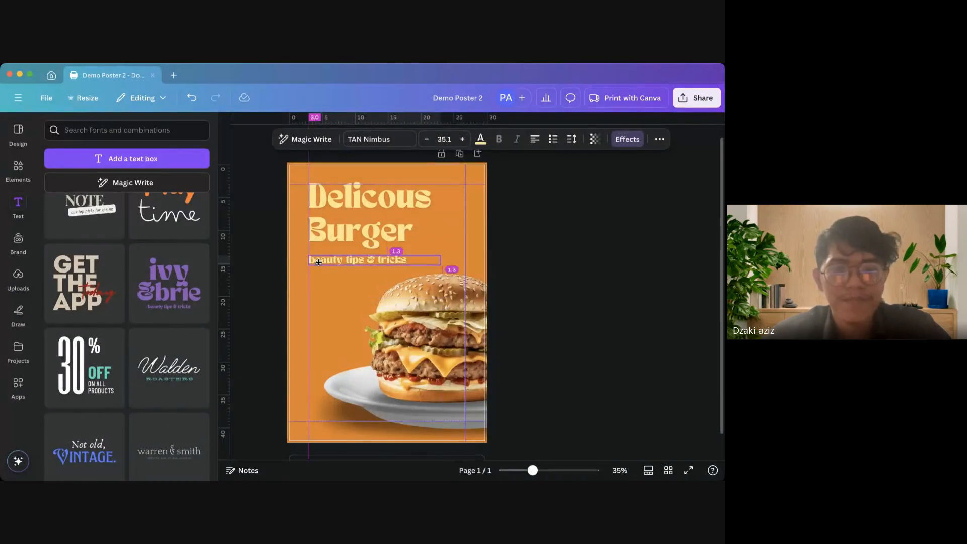
Retype the tagline as 'Brand new and tasty!' and snug it under the headline
double_click(319, 262)
type("Brand new and tasty!")
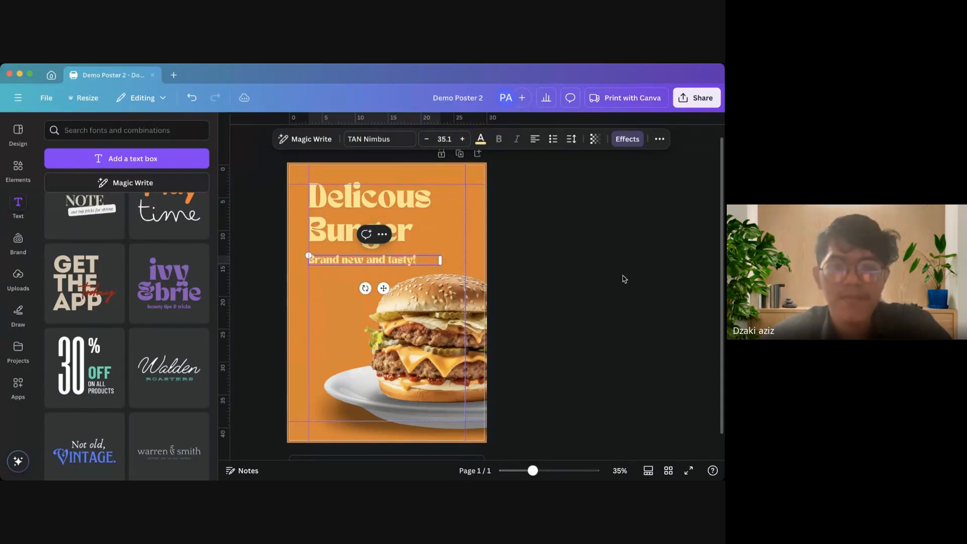
left_click(623, 279)
left_click_drag(369, 263, 369, 254)
scroll(358, 280, "up", 3)
left_click(18, 167)
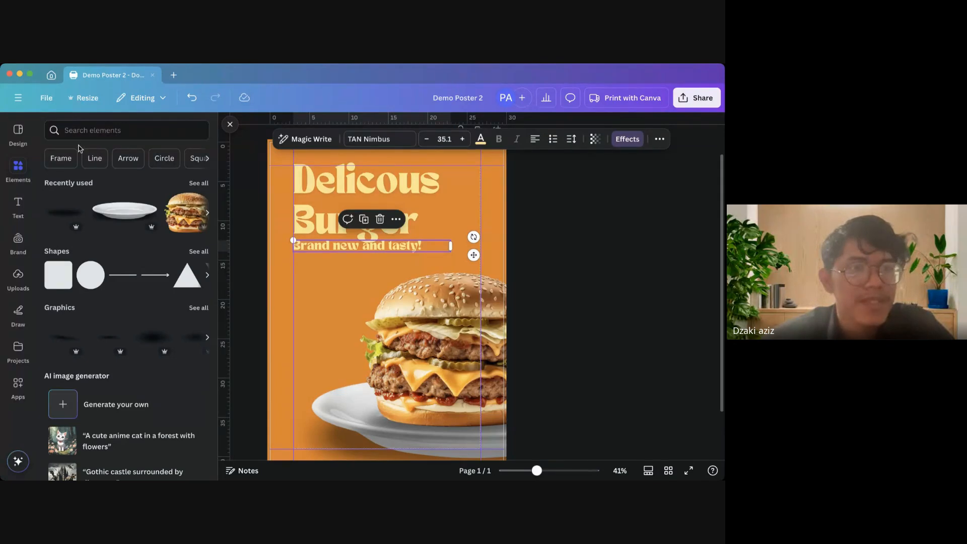
Add a rounded pill shape under the tagline, resized and widened to cover the text
left_click(197, 252)
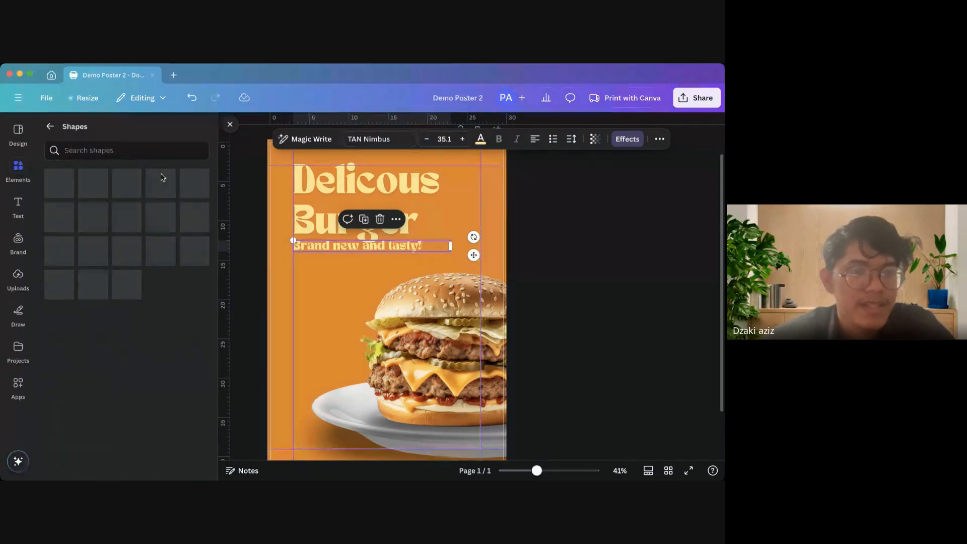
scroll(143, 353, "down", 3)
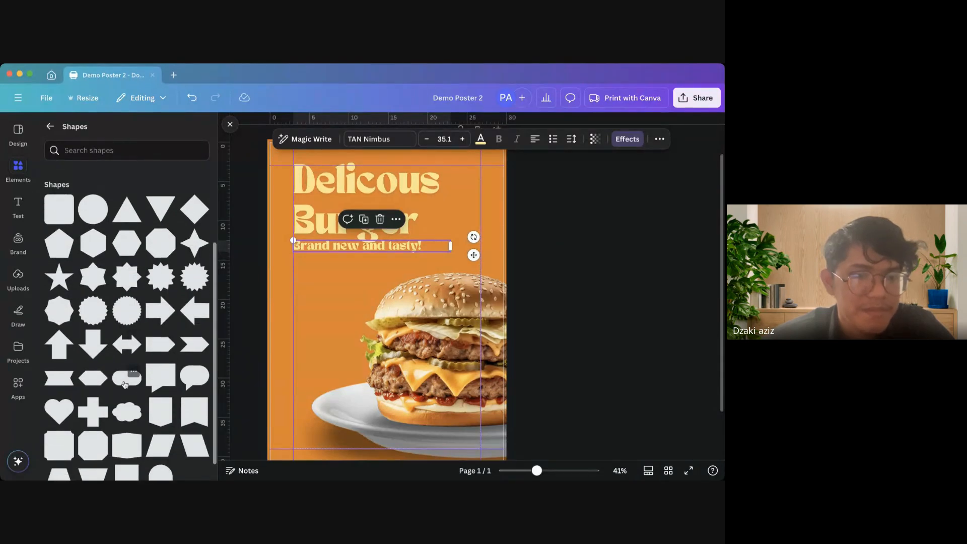
left_click(126, 384)
left_click_drag(375, 290, 325, 262)
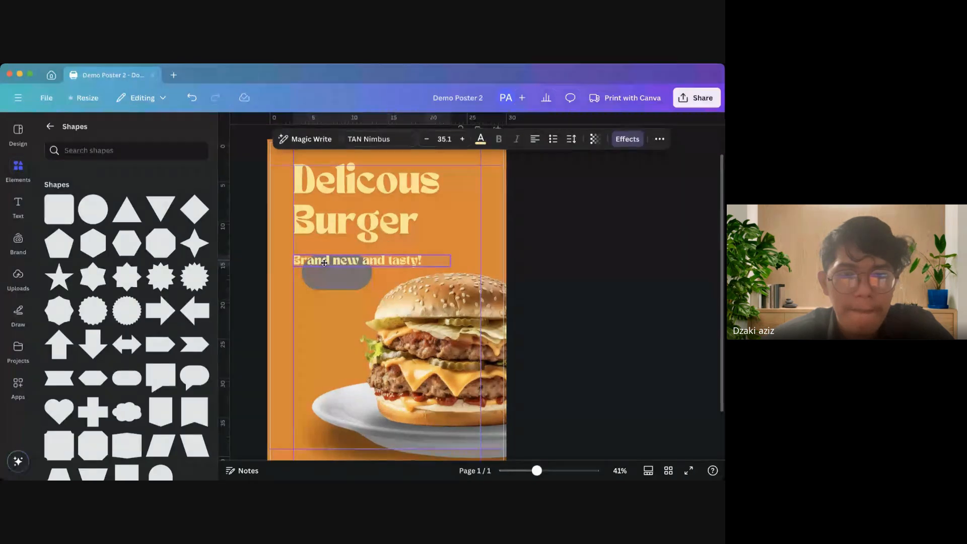
left_click(362, 282)
left_click_drag(372, 292, 433, 266)
left_click_drag(326, 263, 355, 275)
left_click(383, 273)
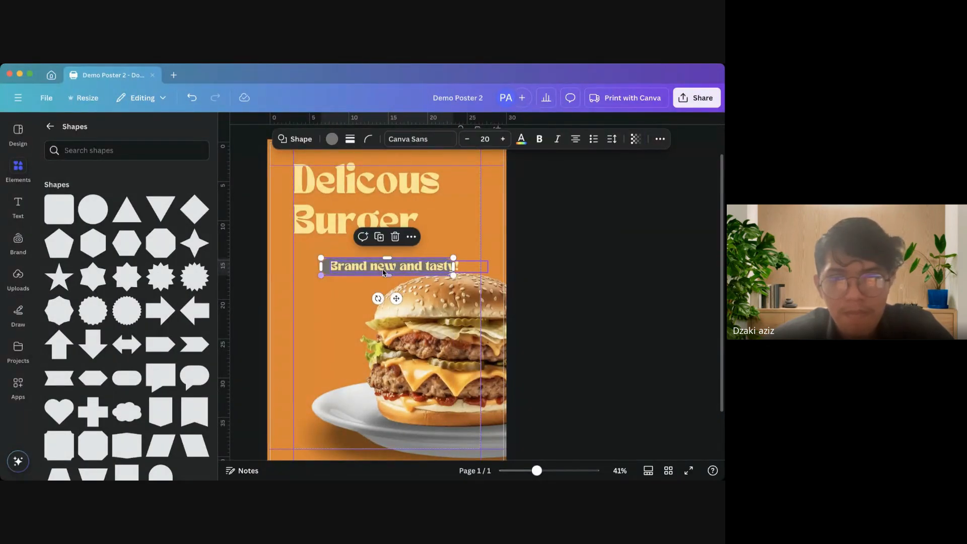
left_click_drag(453, 266, 465, 265)
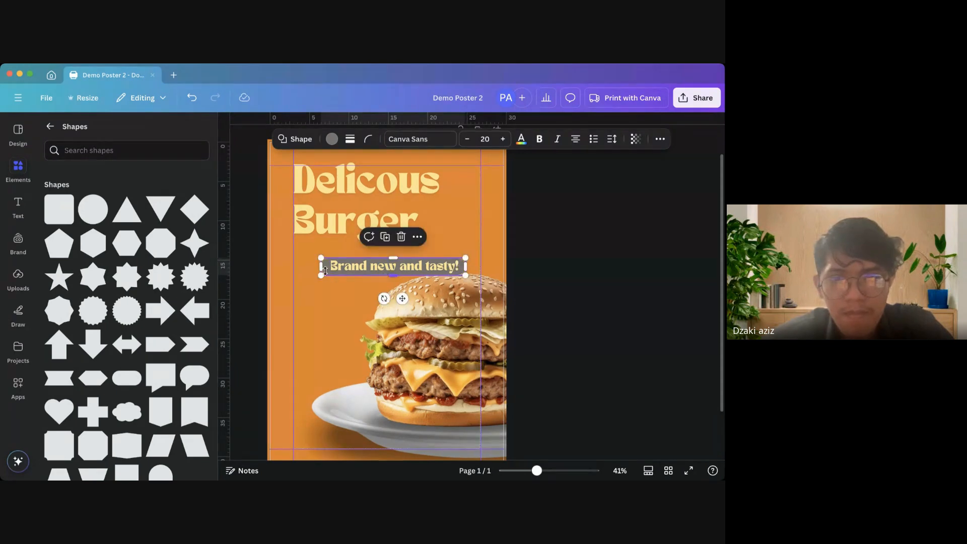
Centre-align the tagline, narrow its text box to fit the pill, and select the pill
left_click(342, 283)
left_click(366, 268)
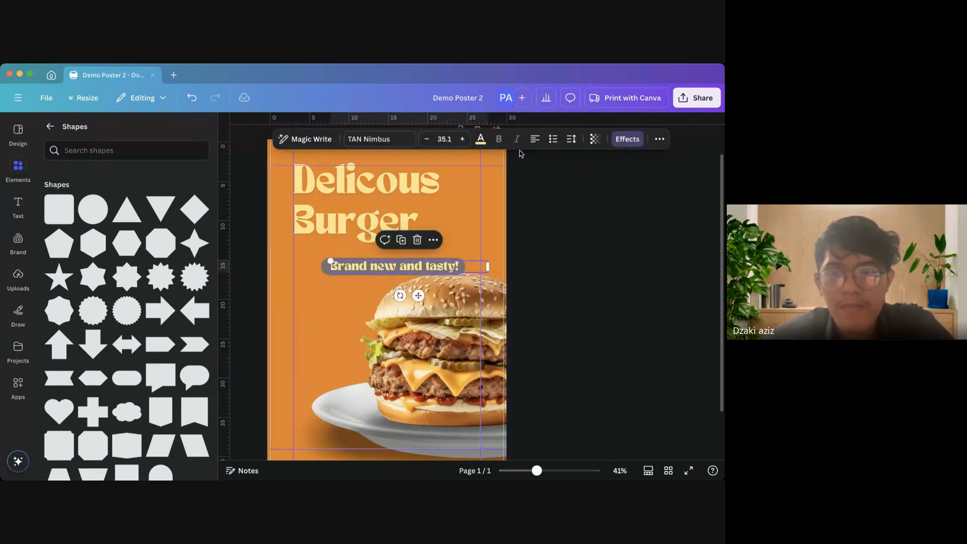
left_click(534, 139)
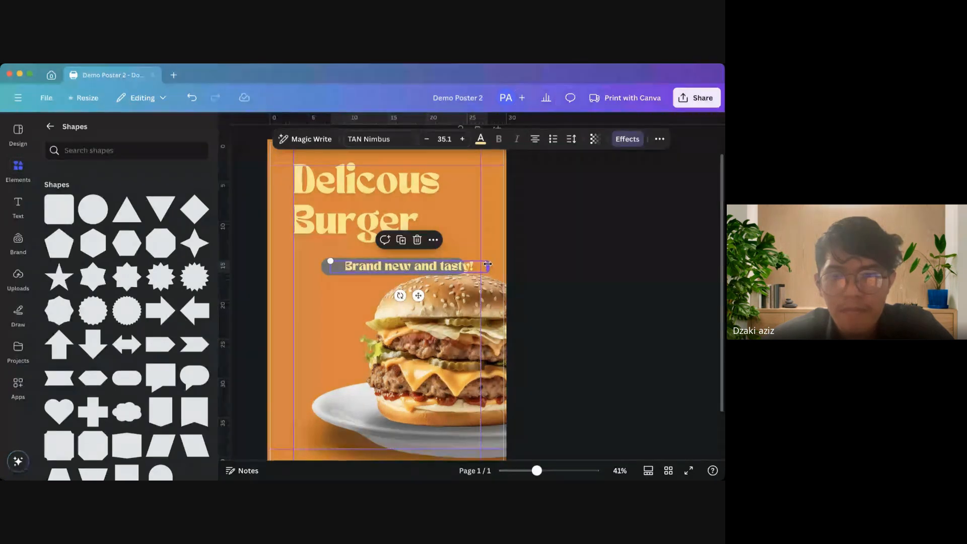
left_click_drag(487, 264, 332, 265)
left_click(361, 271, "shift")
left_click(340, 274)
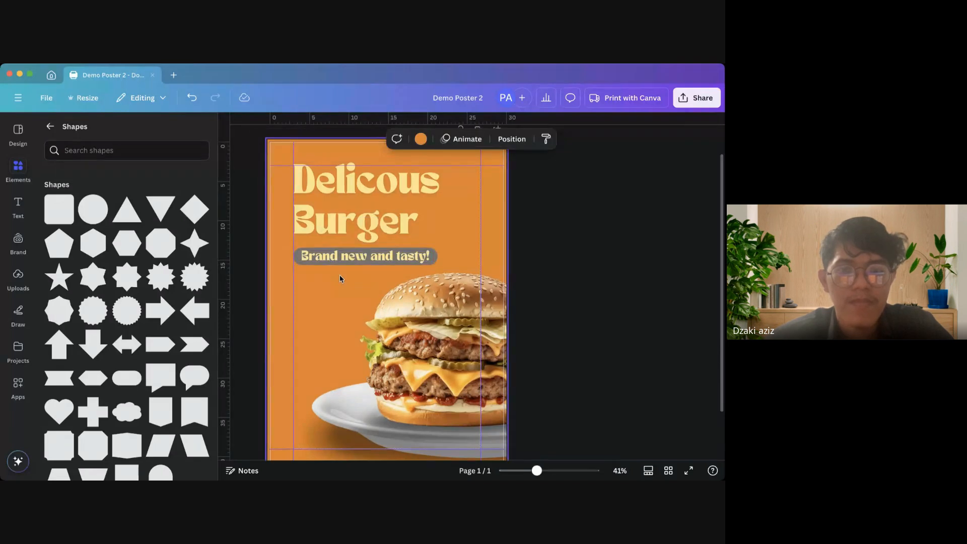
left_click(292, 257)
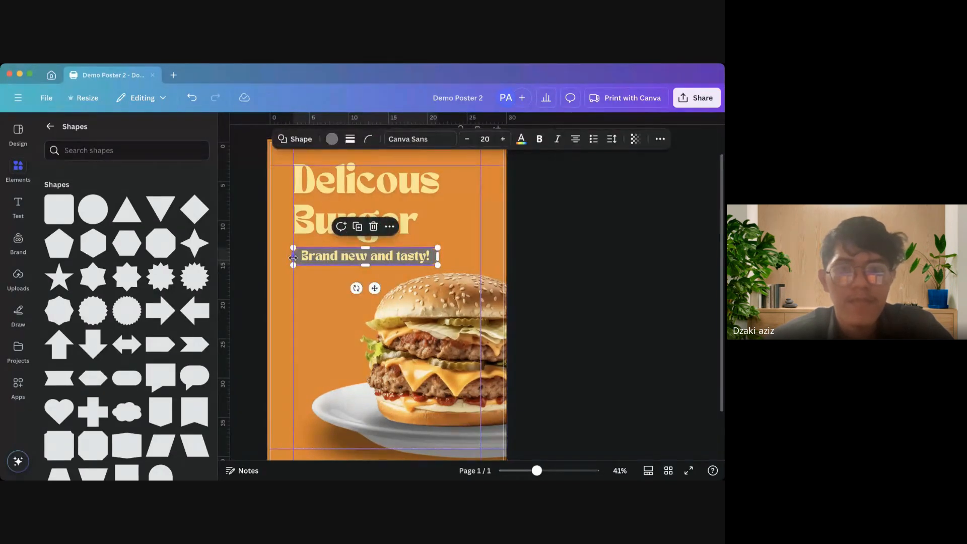
Give the pill a custom soft green colour (#399F1F)
left_click(331, 139)
left_click(56, 206)
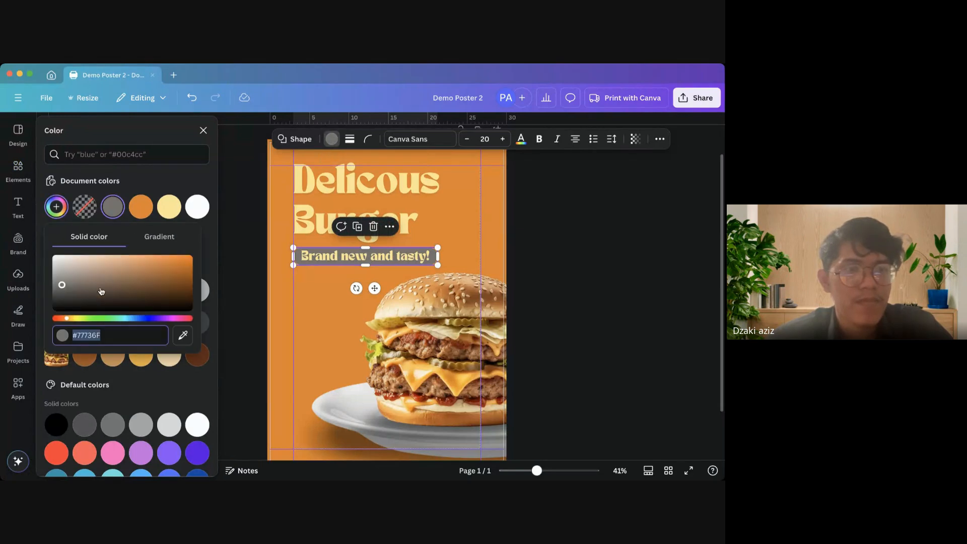
left_click_drag(83, 318, 99, 320)
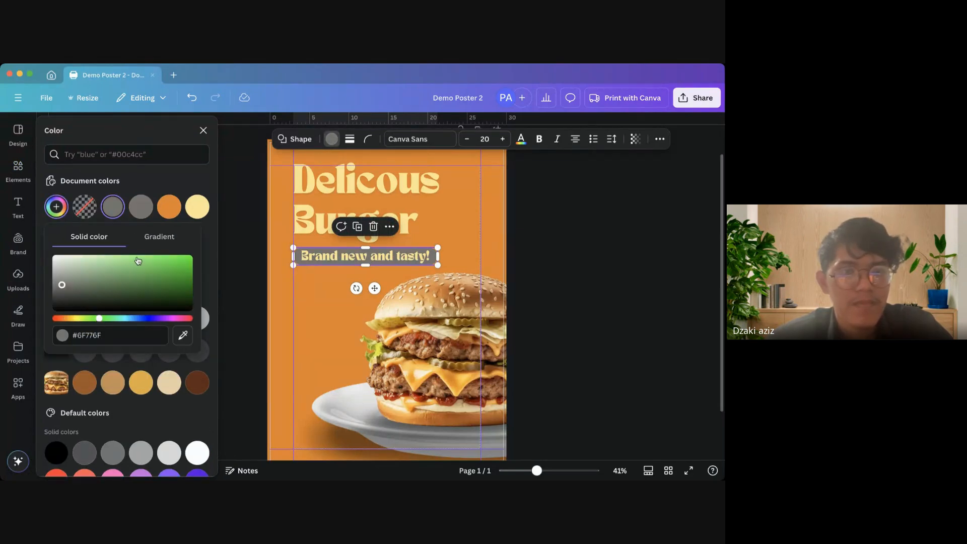
left_click_drag(138, 261, 196, 282)
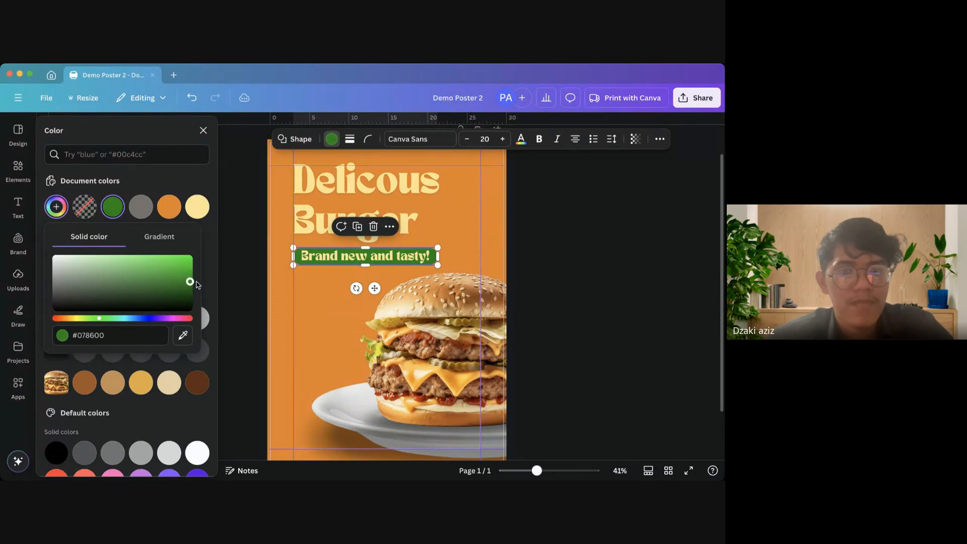
left_click_drag(100, 321, 82, 321)
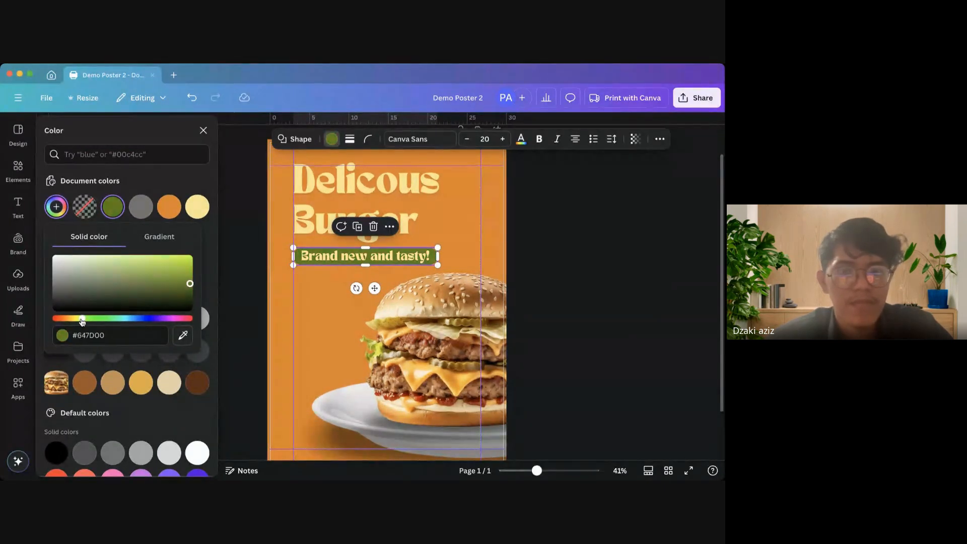
mouse_move(170, 285)
left_mouse_down()
mouse_move(186, 268)
mouse_move(186, 281)
left_mouse_up()
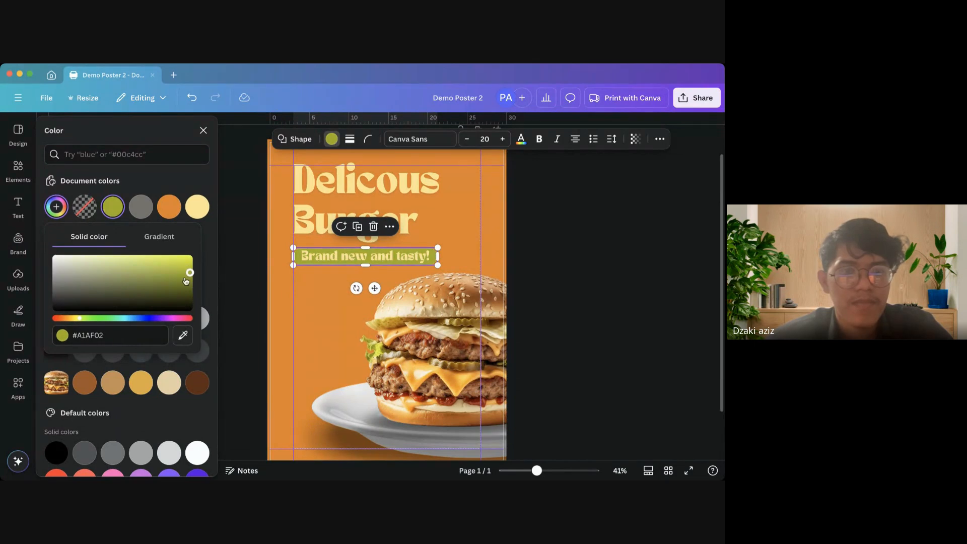
left_click_drag(82, 319, 94, 321)
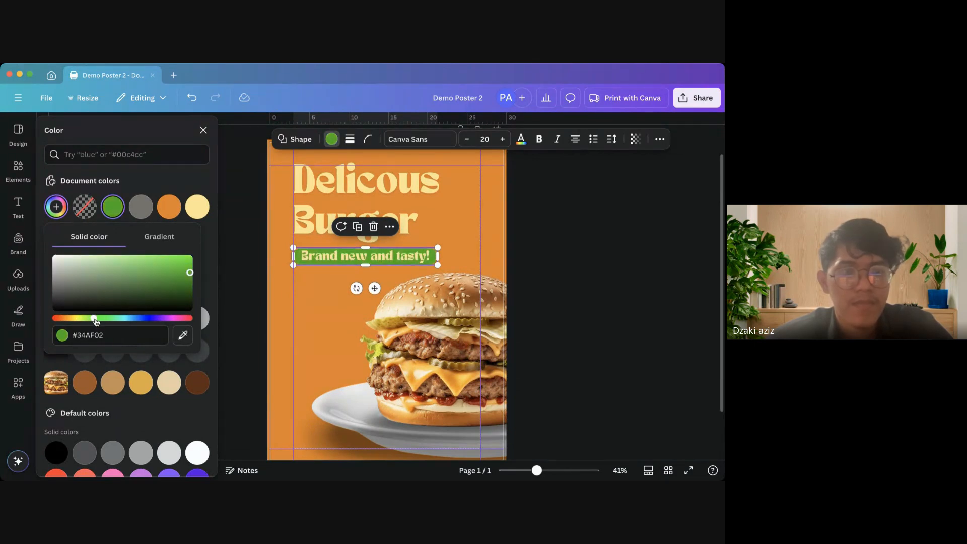
left_click(100, 319)
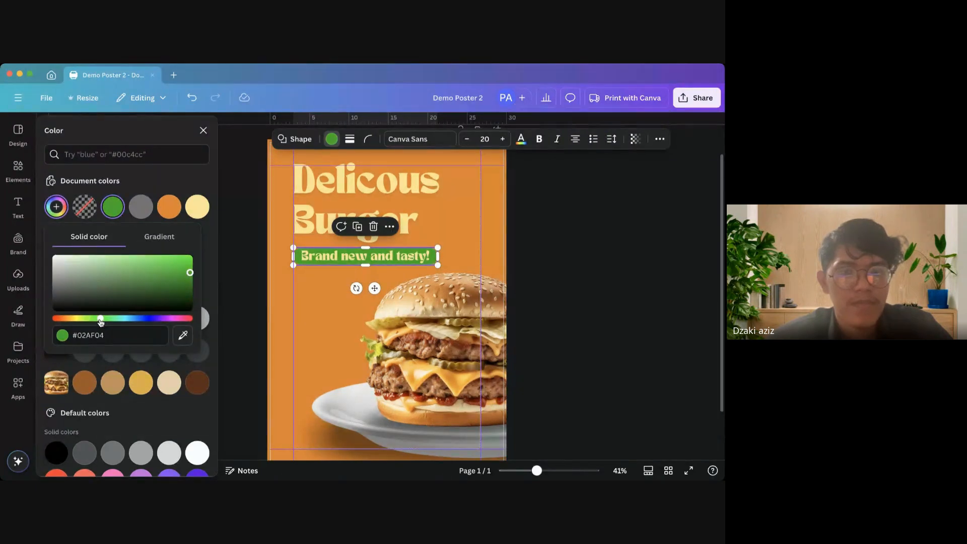
left_click(178, 275)
Insert the myDigiLearn logo from Uploads and shrink it into the poster's top-right corner
left_click(290, 284)
scroll(389, 287, "down", 2)
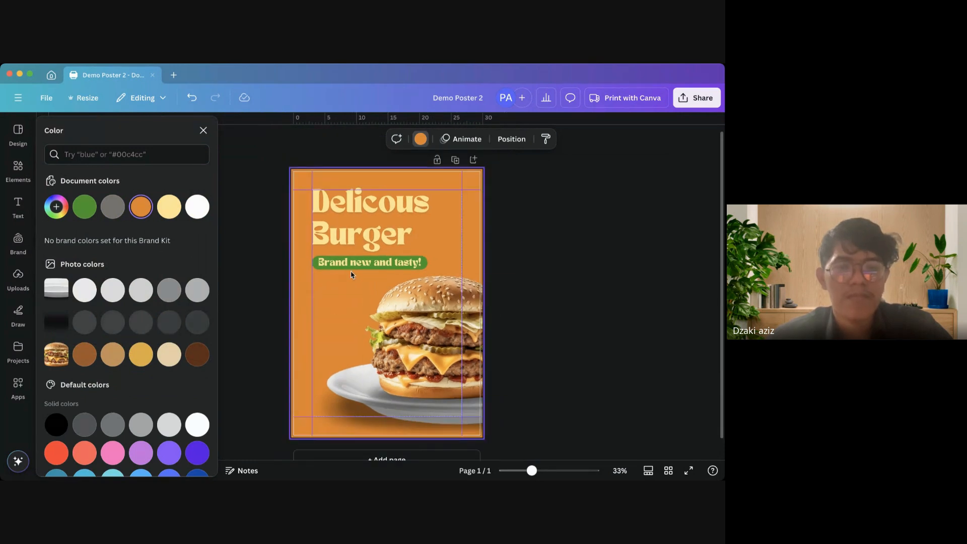
left_click(18, 168)
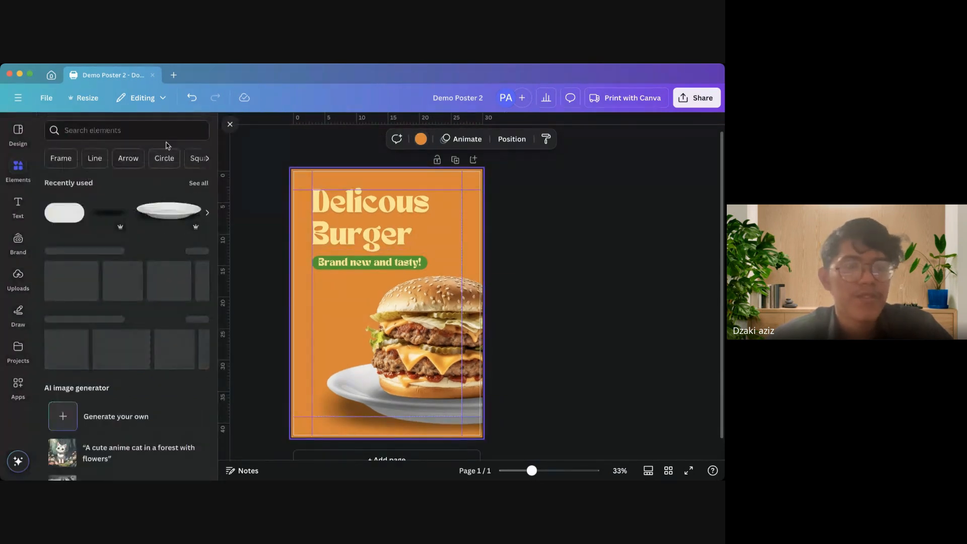
left_click(18, 276)
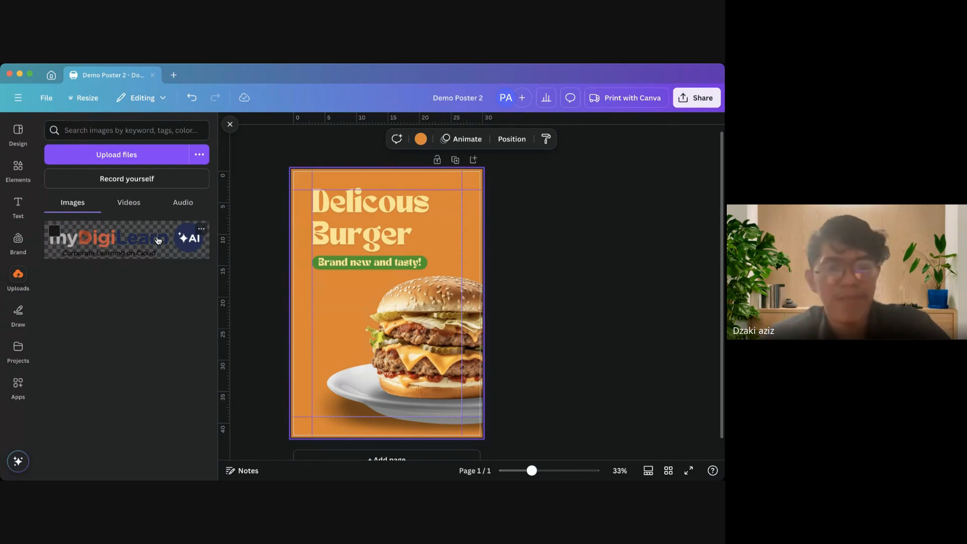
left_click(158, 240)
scroll(388, 270, "up", 2)
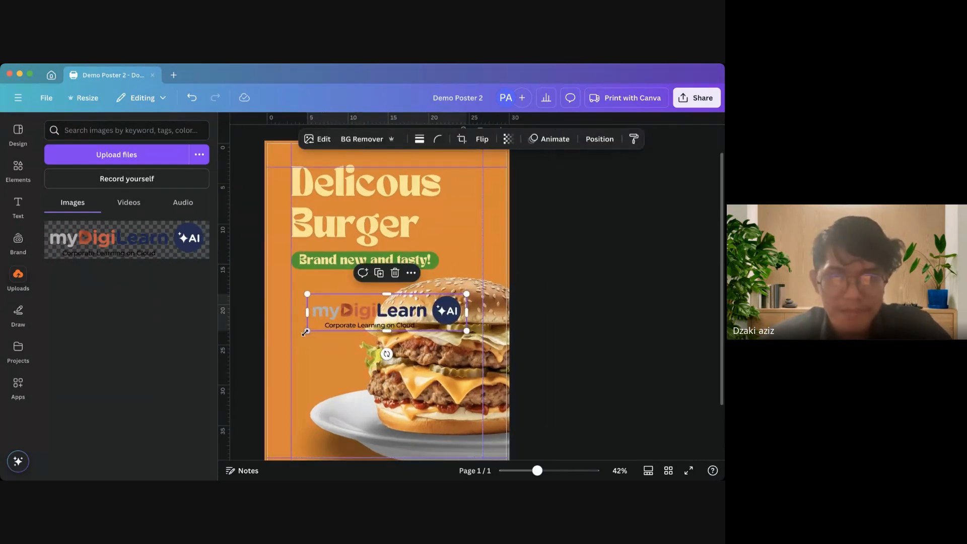
left_click_drag(306, 333, 481, 193)
scroll(497, 193, "up", 5)
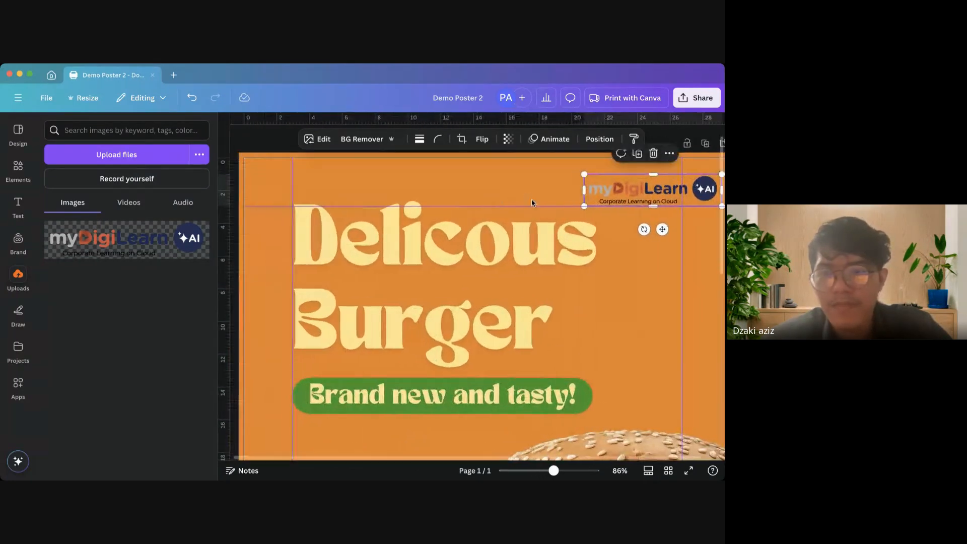
left_click_drag(584, 205, 648, 184)
scroll(655, 191, "right", 1)
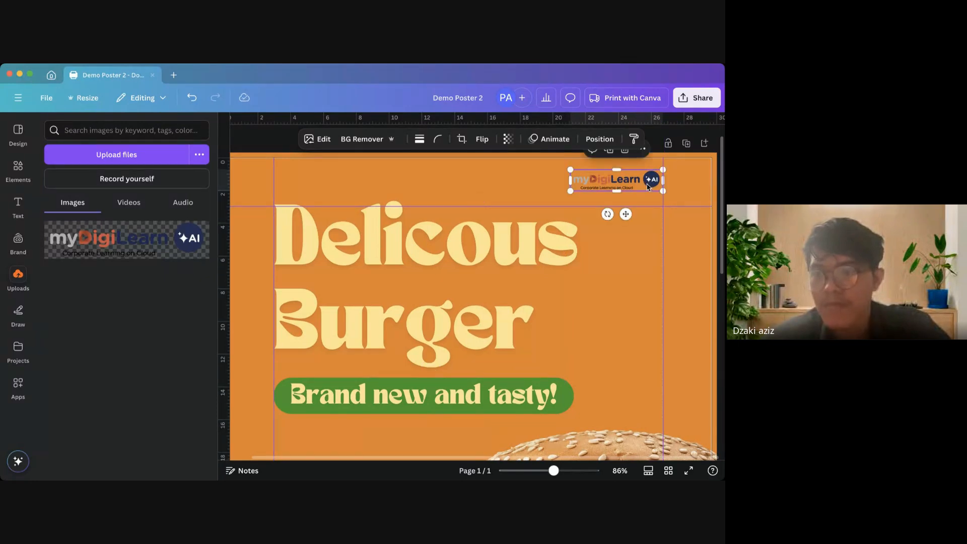
left_click(689, 183)
scroll(689, 183, "down", 5)
Add an 'Add a little bit of body text' box and move it below the tagline
scroll(533, 215, "down", 2)
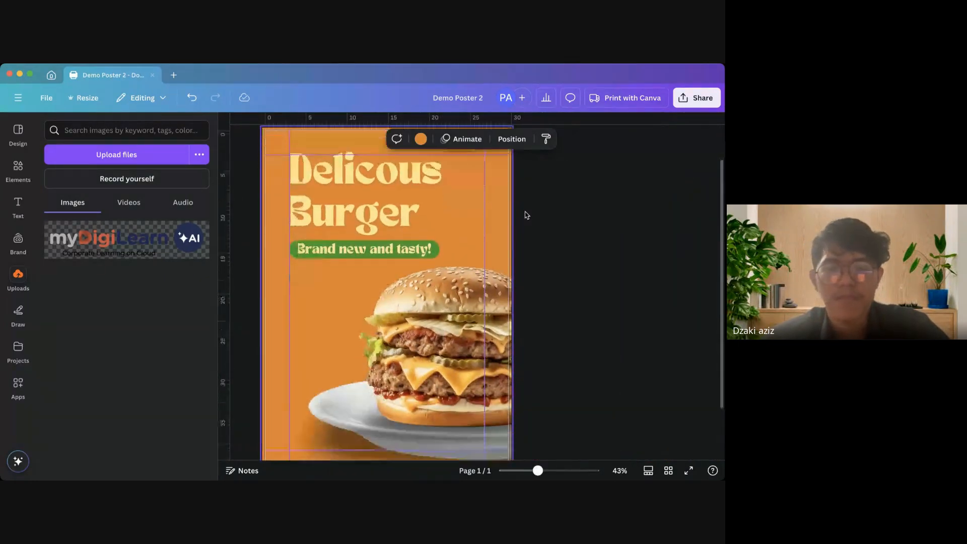
left_click(18, 169)
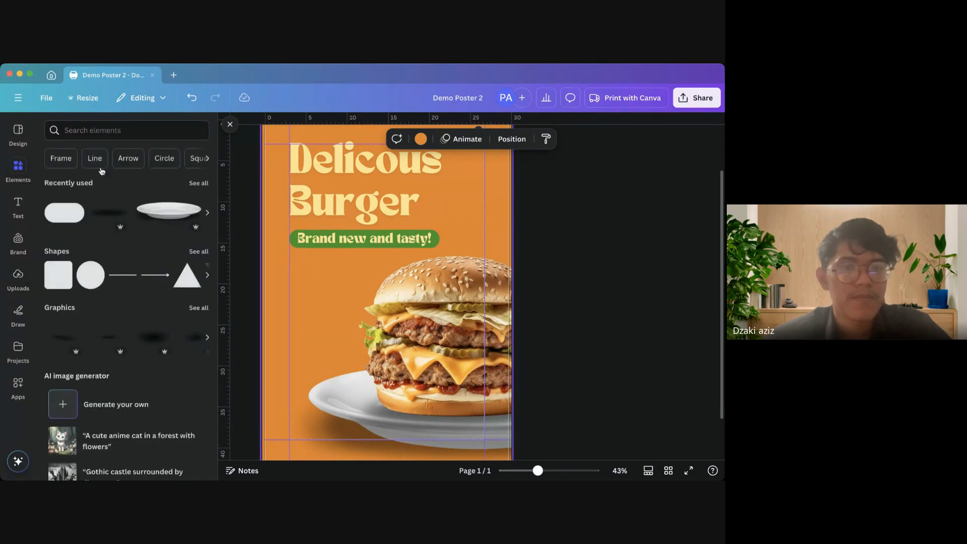
left_click(95, 130)
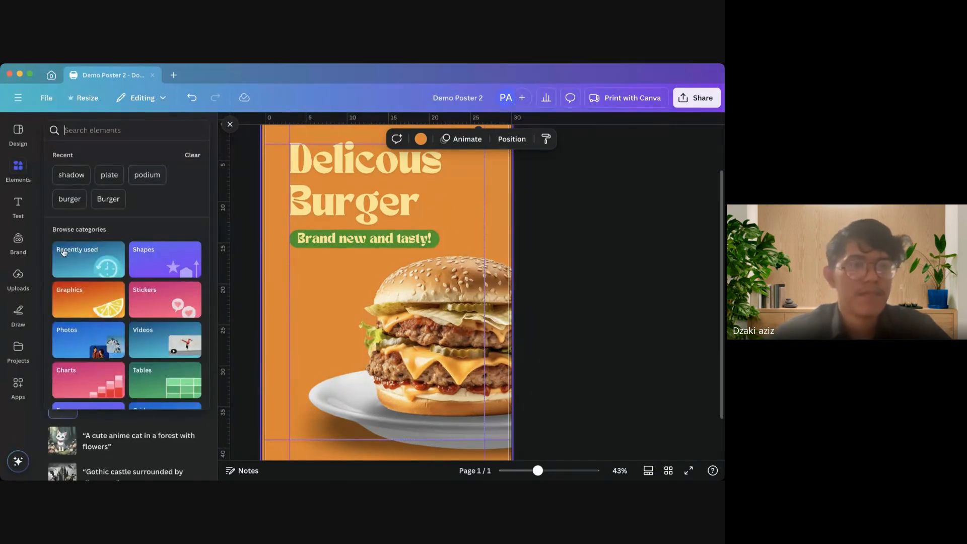
left_click(8, 202)
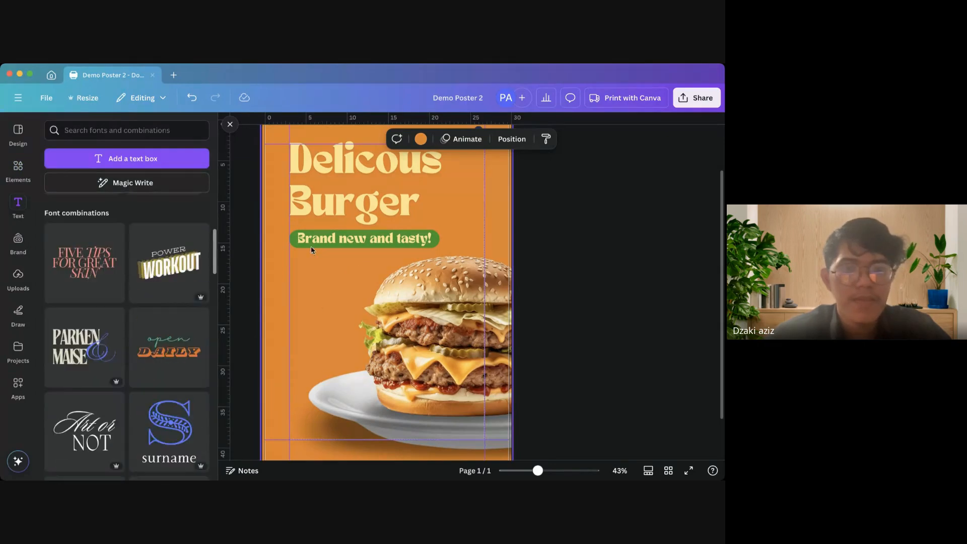
scroll(333, 247, "up", 2)
scroll(357, 249, "down", 3)
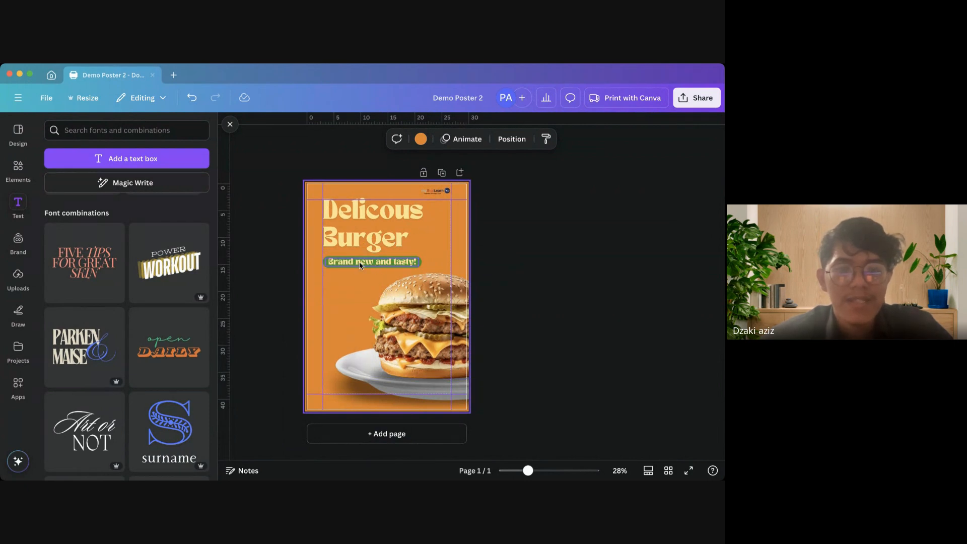
scroll(191, 279, "up", 5)
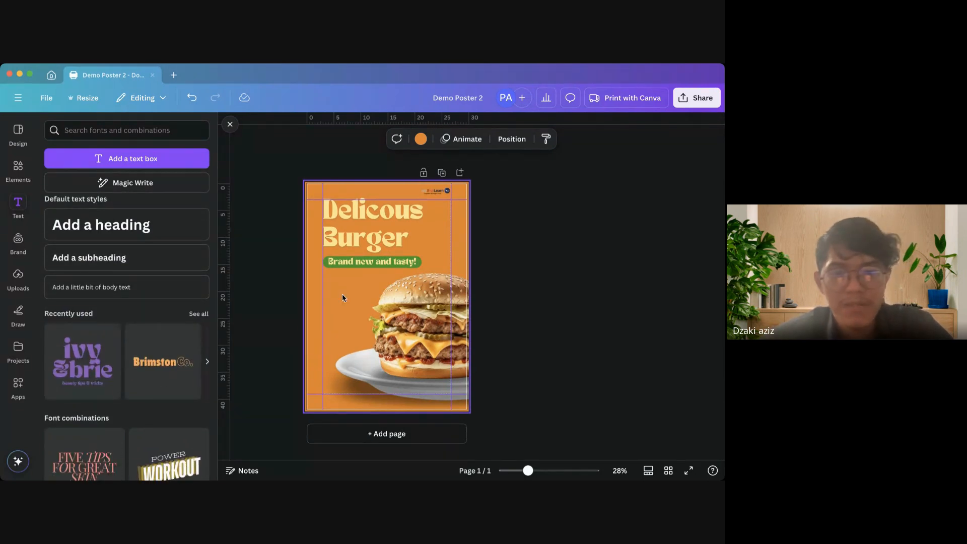
scroll(343, 297, "up", 3)
left_click(90, 287)
left_click(537, 277)
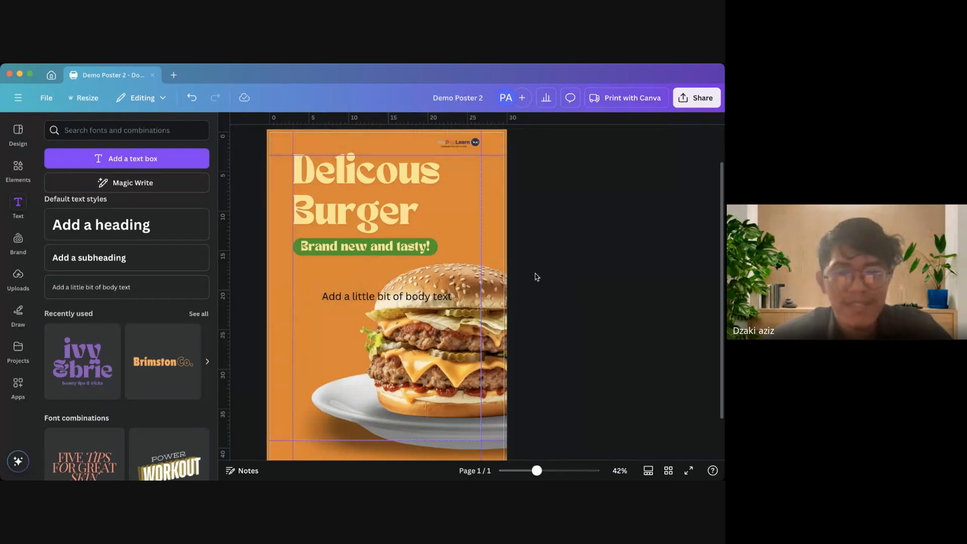
left_click_drag(371, 298, 342, 283)
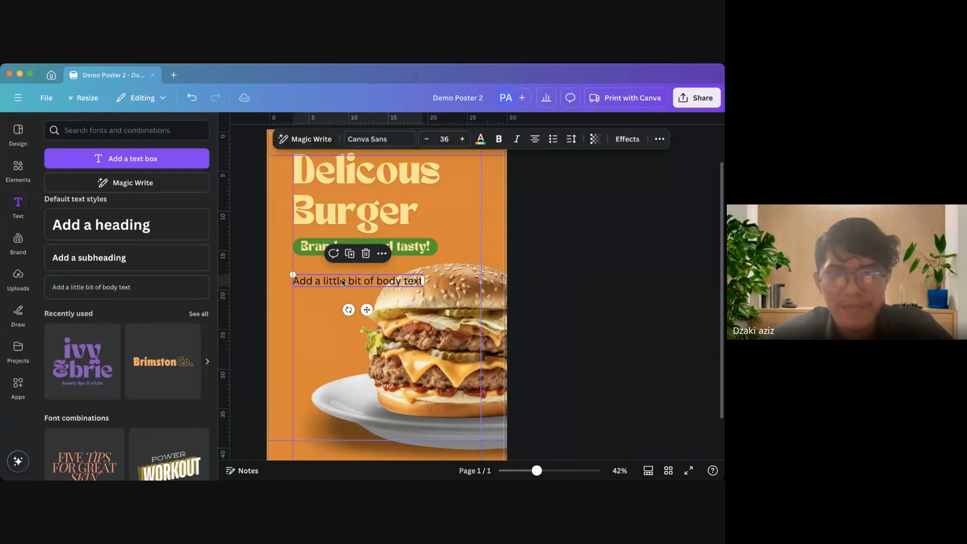
Set the body text's font size to 21
left_click(462, 141)
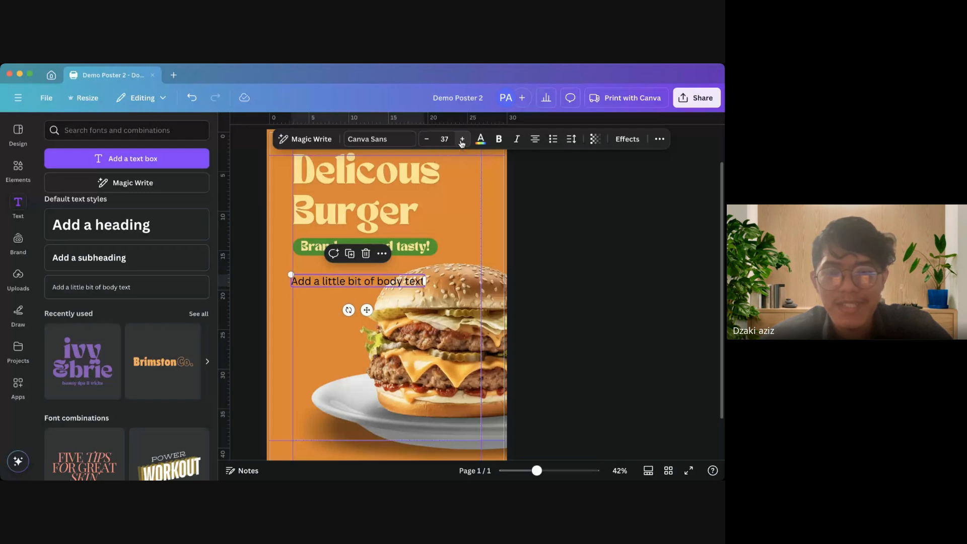
left_click(424, 141)
left_click(425, 141)
left_click(424, 141)
left_click(425, 141)
left_click(424, 141)
left_click(425, 141)
left_click(424, 141)
left_click(425, 141)
left_click(425, 141)
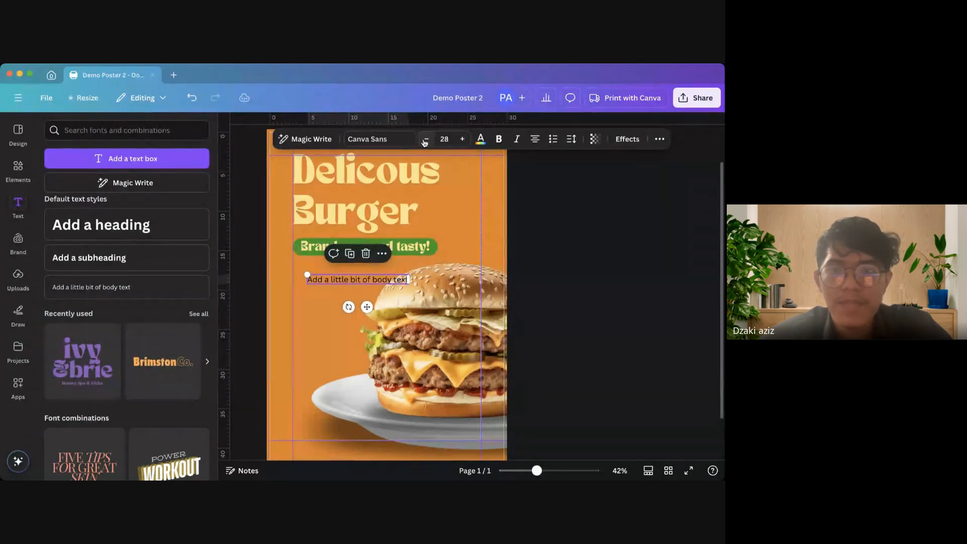
left_click(535, 139)
left_click(445, 139)
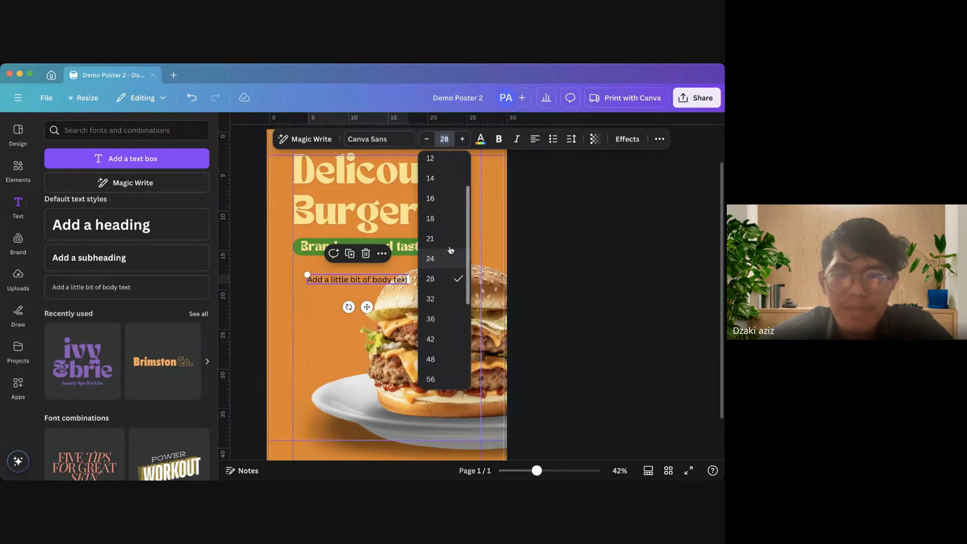
left_click(442, 180)
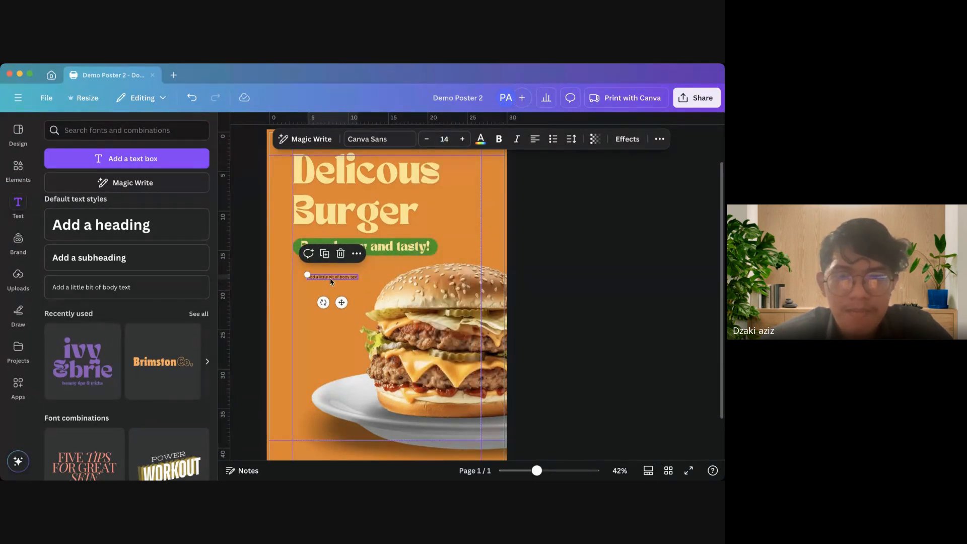
left_click(444, 139)
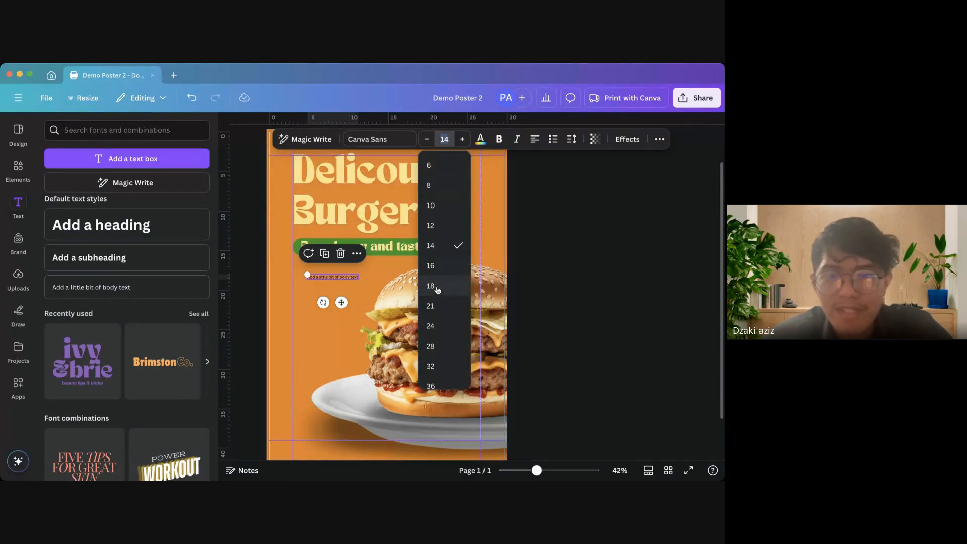
left_click(431, 306)
left_click(382, 141)
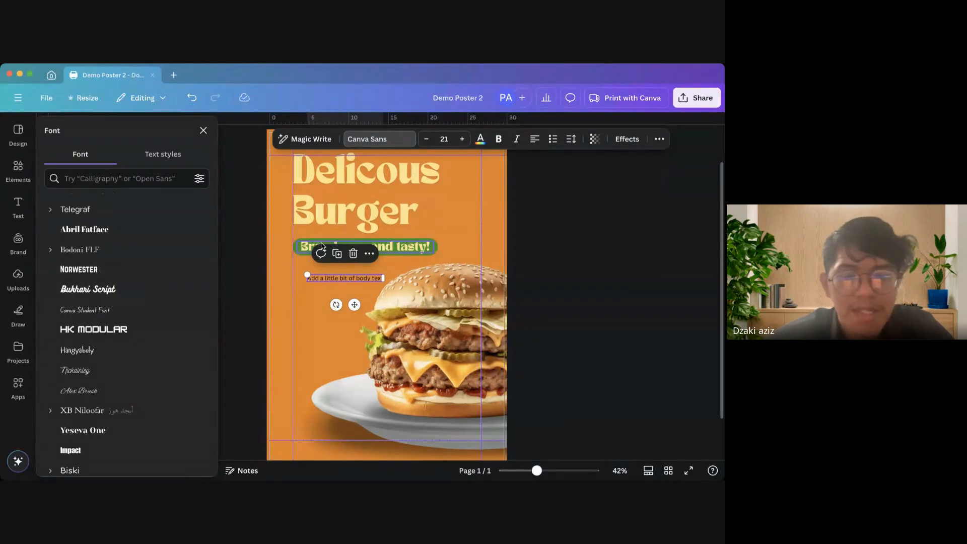
Switch the body text from Canva Sans to Open Sauce, then deselect it
scroll(140, 280, "up", 3)
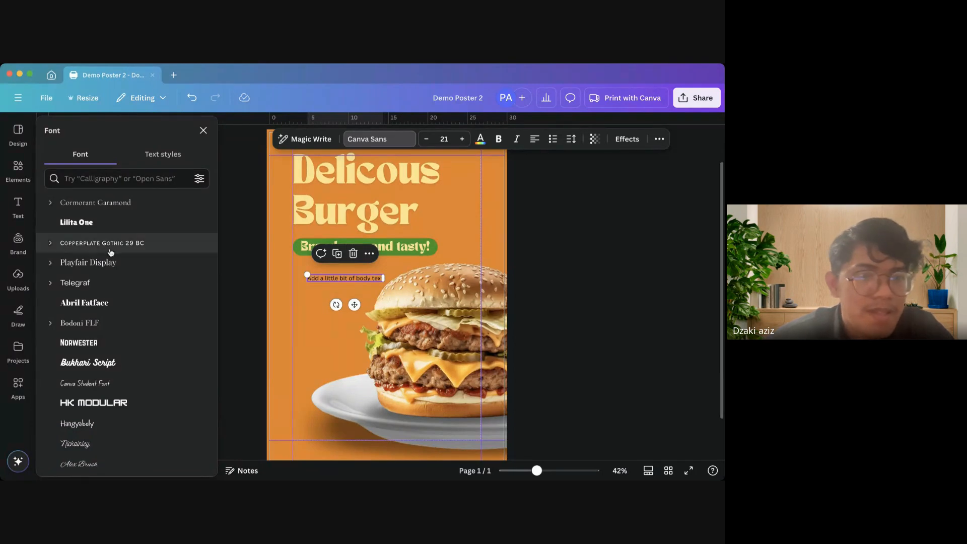
scroll(111, 252, "up", 5)
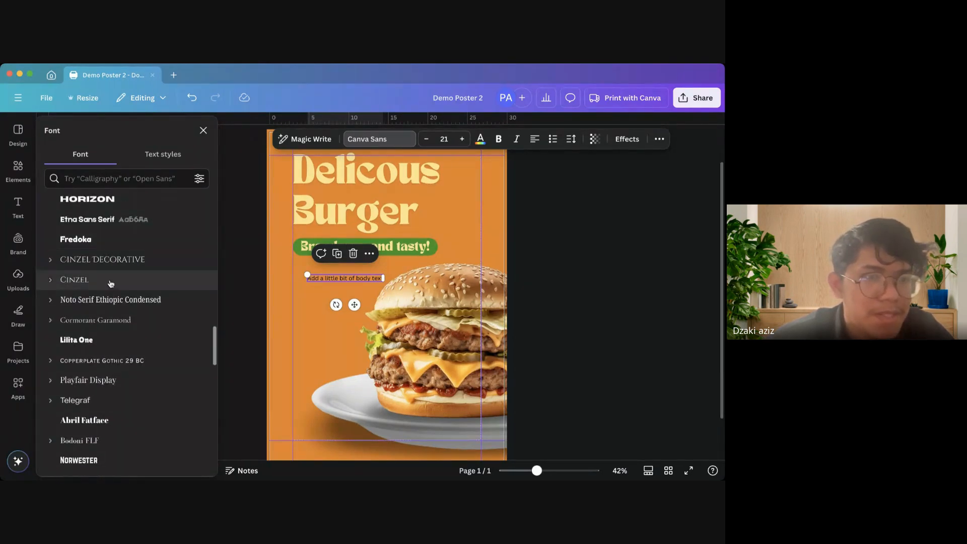
scroll(113, 292, "up", 1)
scroll(141, 363, "up", 6)
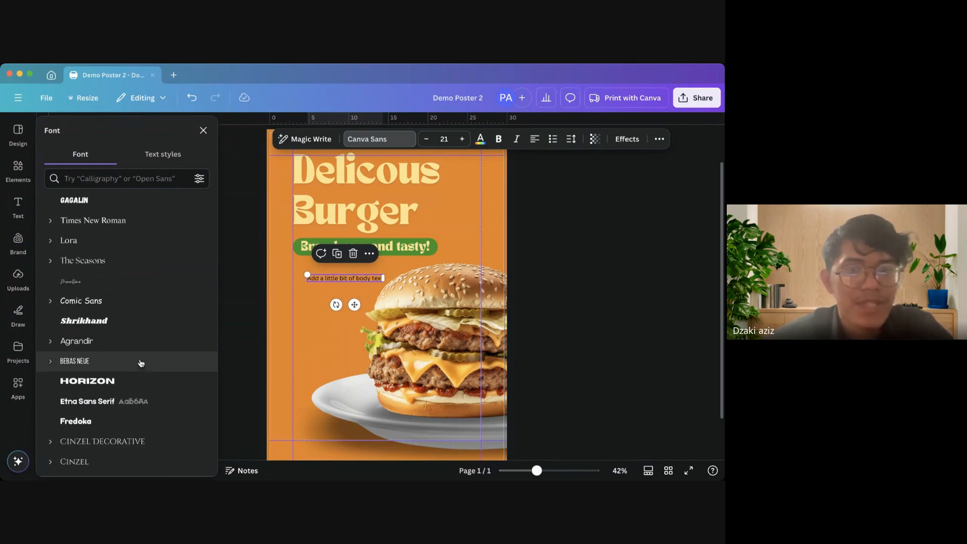
scroll(141, 362, "up", 2)
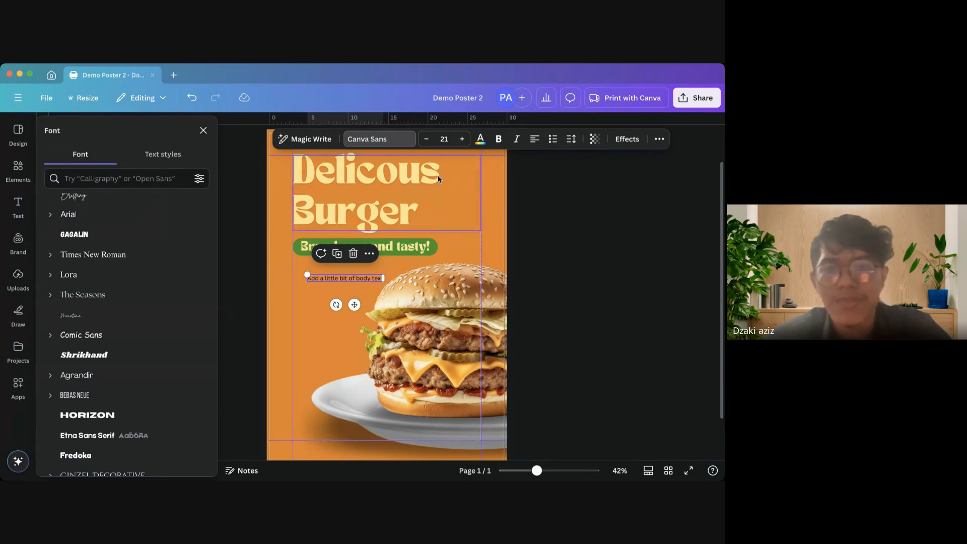
scroll(138, 276, "up", 3)
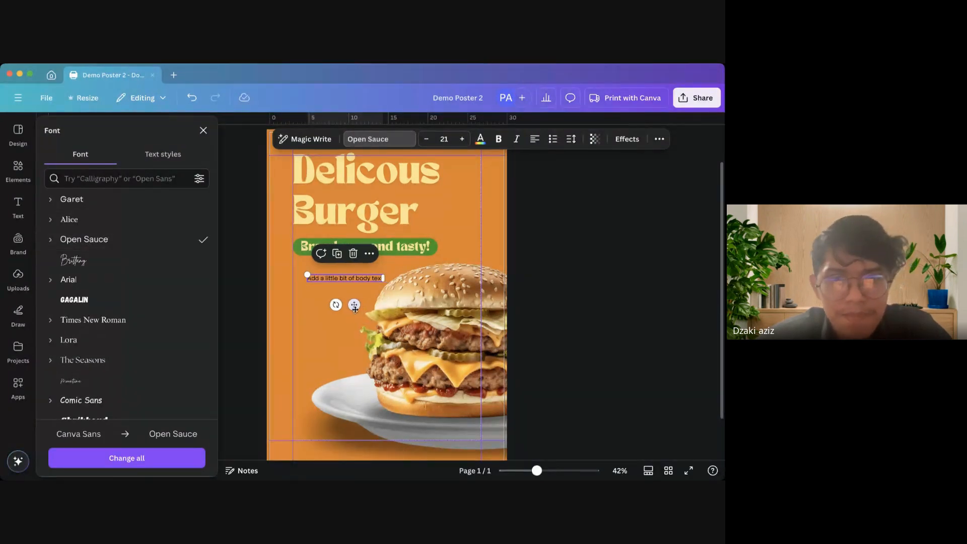
left_click(311, 295)
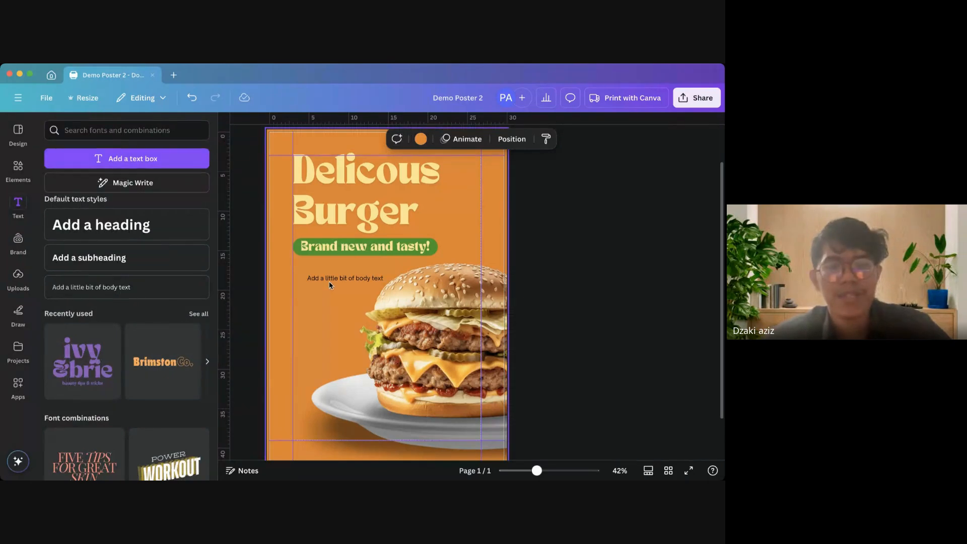
Make the body text box's text cream
left_click(328, 279)
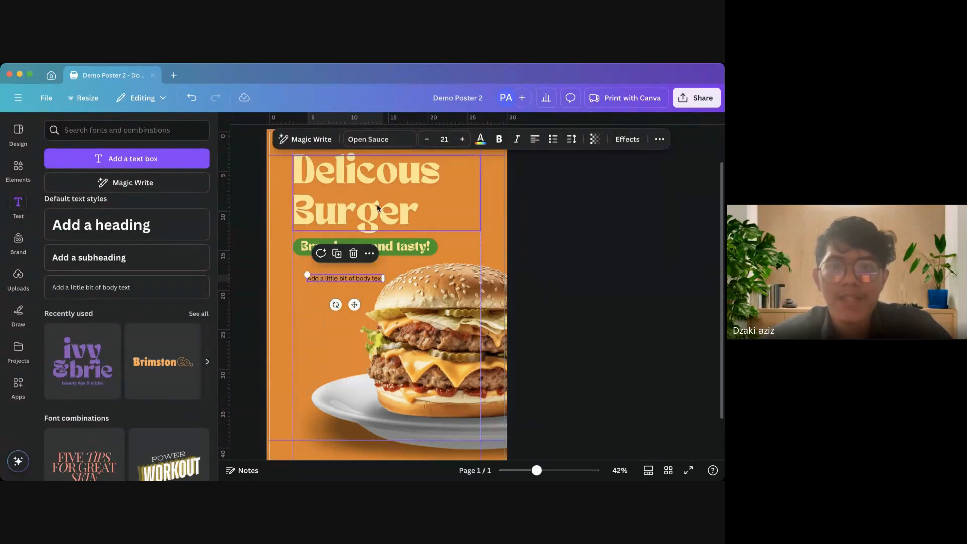
left_click(377, 207)
left_click(323, 286)
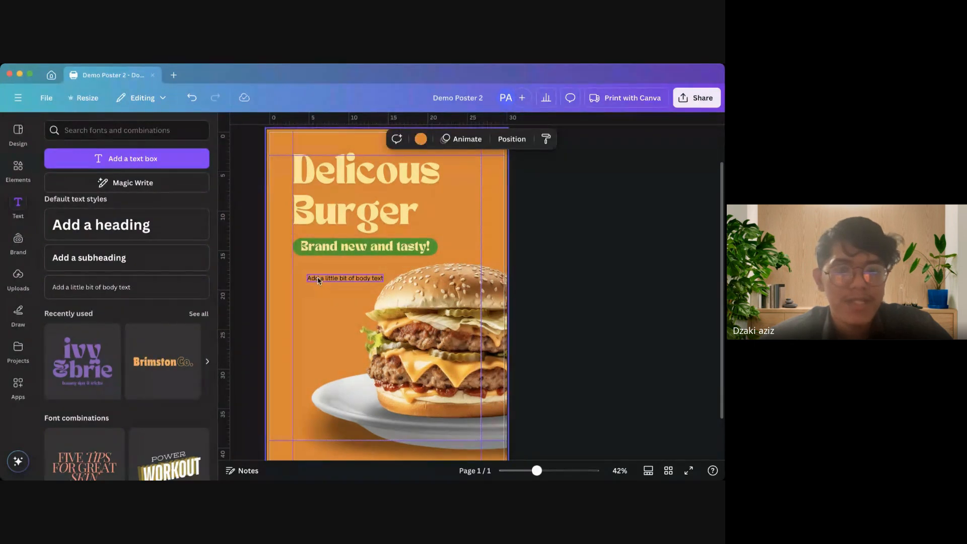
left_click(317, 280)
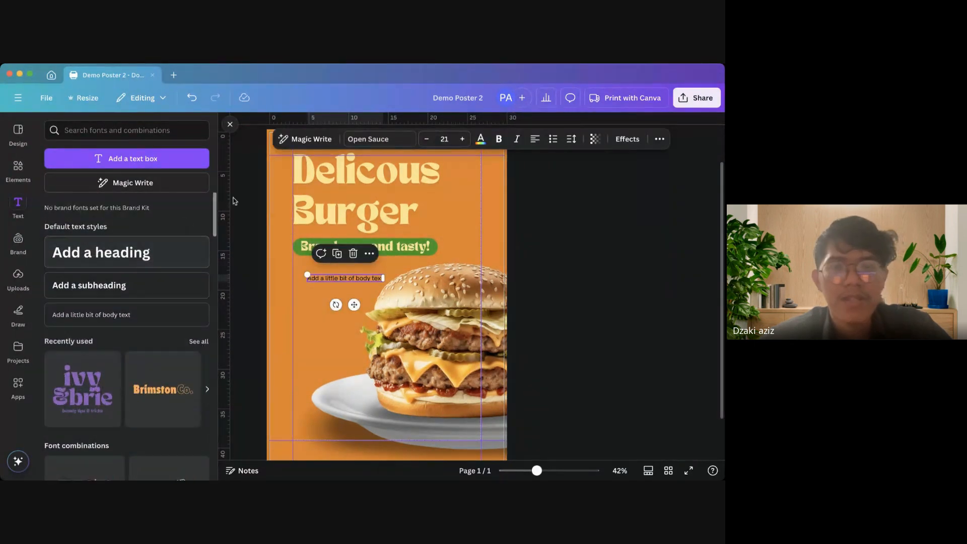
left_click(480, 139)
left_click(170, 208)
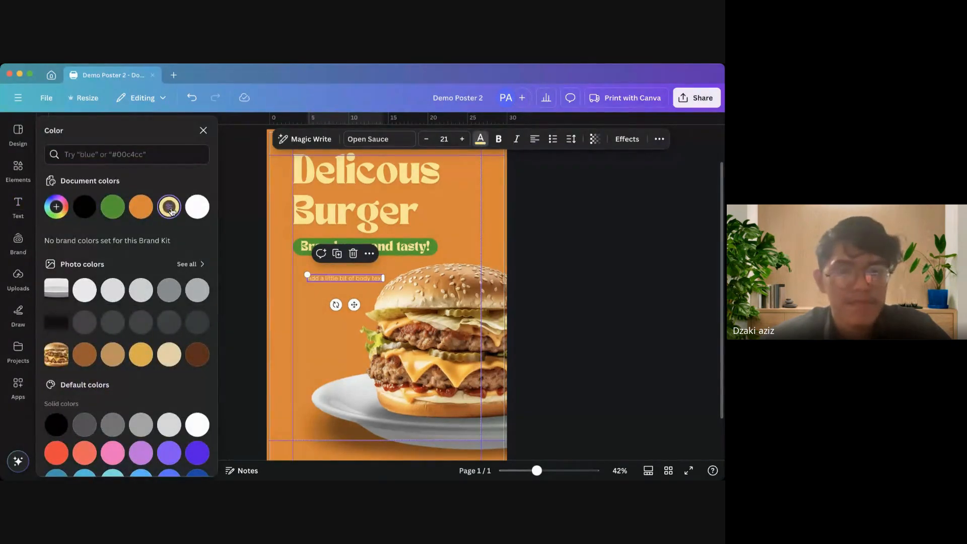
left_click(277, 317)
Align the body text to the left margin and change it to 'Limited edition offer! only at out selected stores.'
left_click(331, 278)
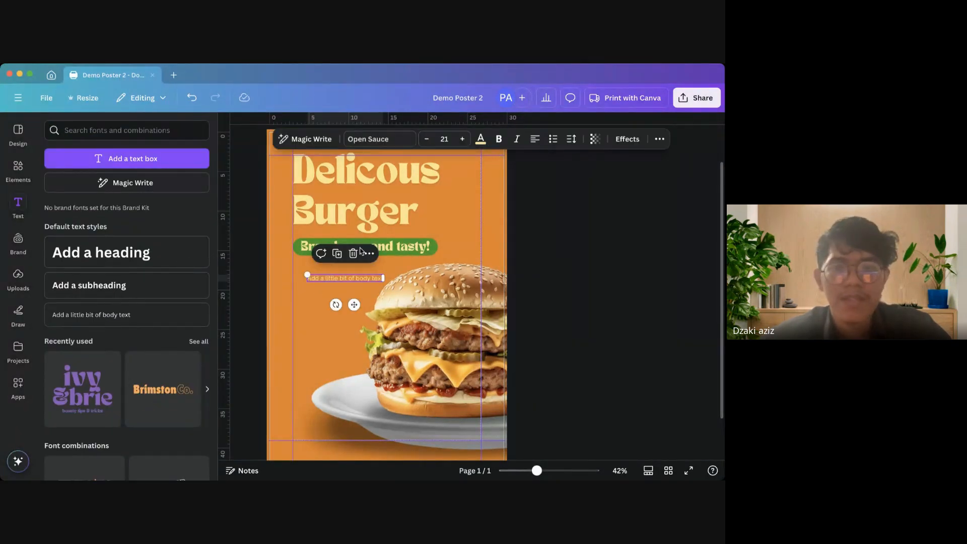
left_click_drag(328, 276, 315, 278)
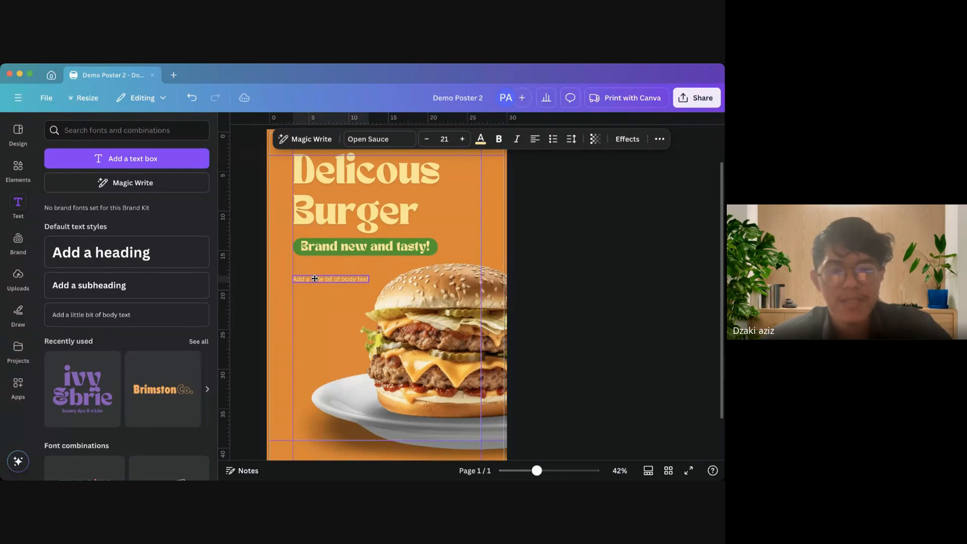
triple_click(315, 278)
type("Limited")
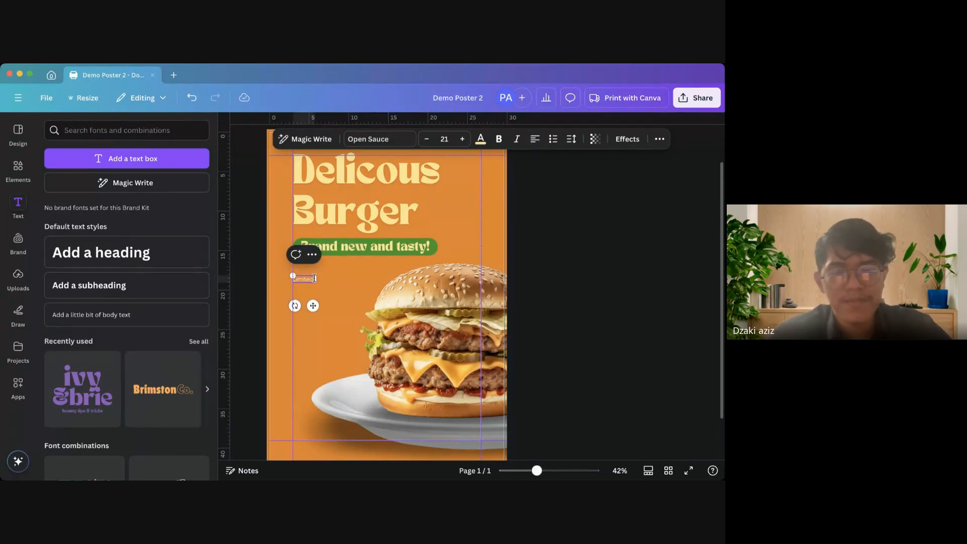
type(" edition offer!")
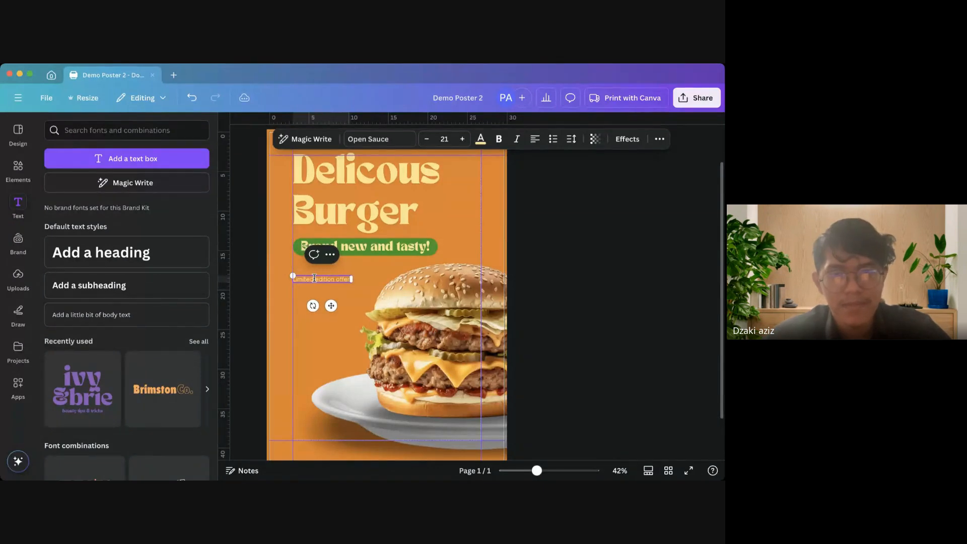
type(" only at out selec")
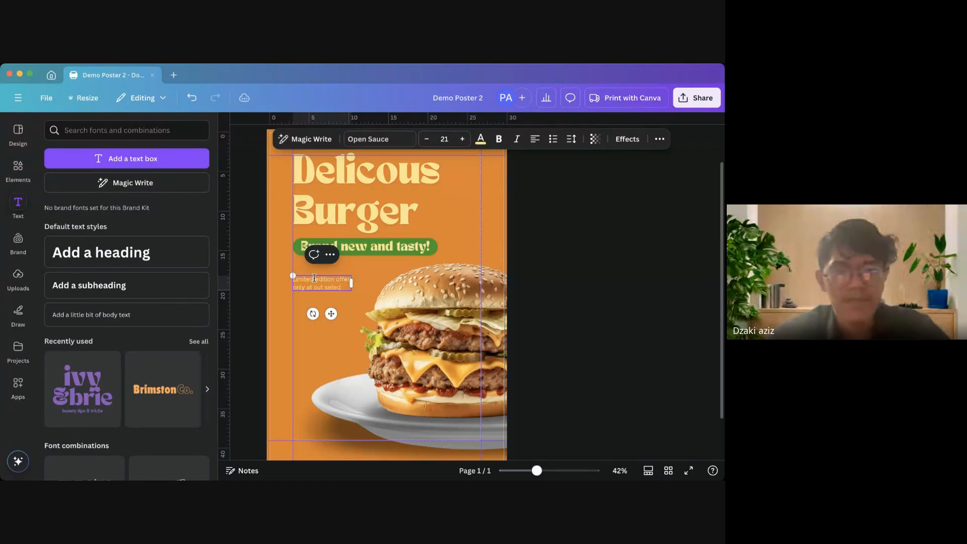
type("ted stores.")
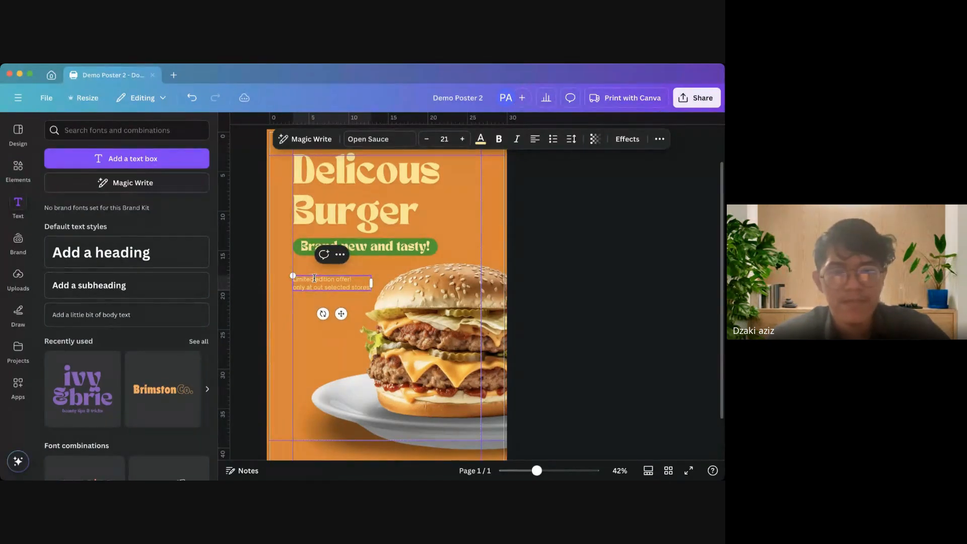
Place a duplicate of the offer text box just below it and select its text for replacement
left_click(326, 366)
left_click(331, 319)
left_click_drag(315, 284, 323, 311)
double_click(323, 311)
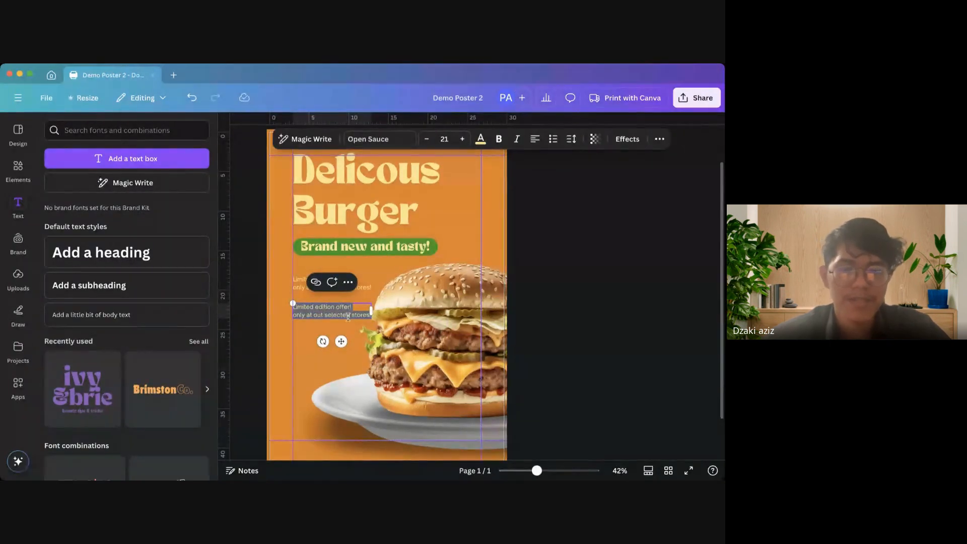
Replace the duplicate's text with the address 'Jl. Sesama 123, Kec. Koc'
type("Jl. Se")
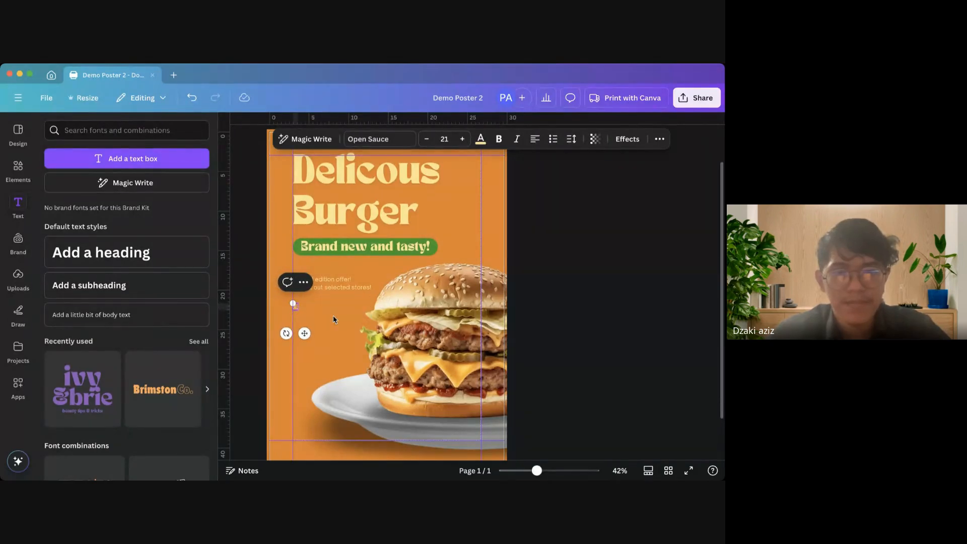
type("sama 123")
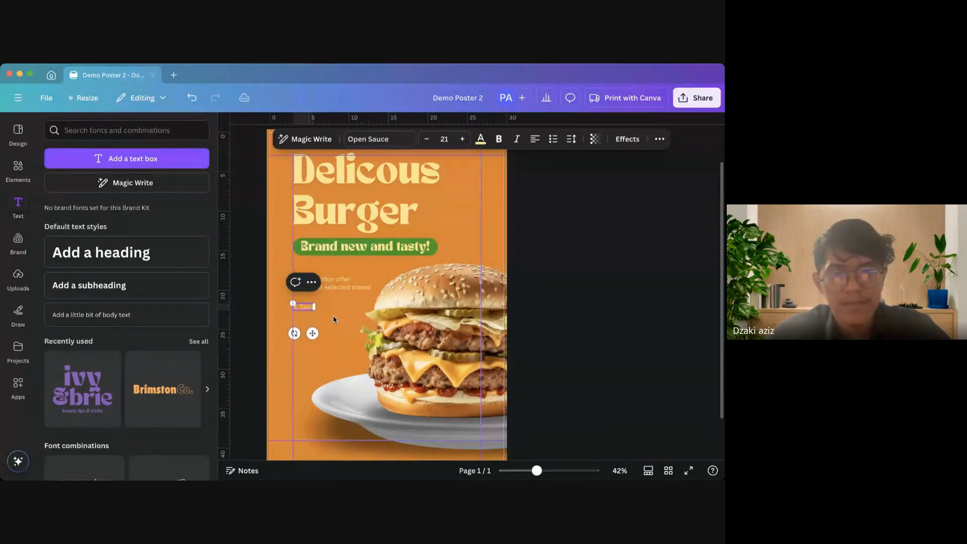
type(", Kec")
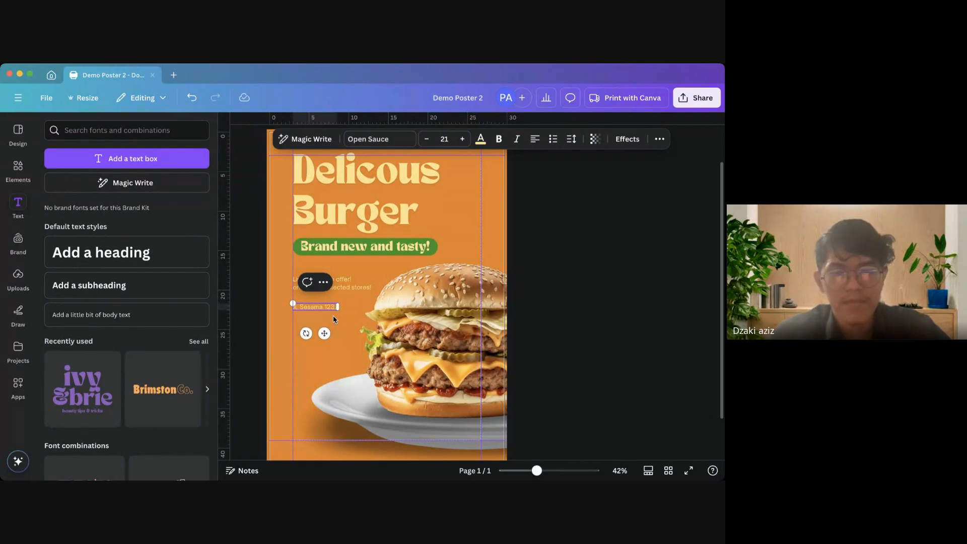
type(".")
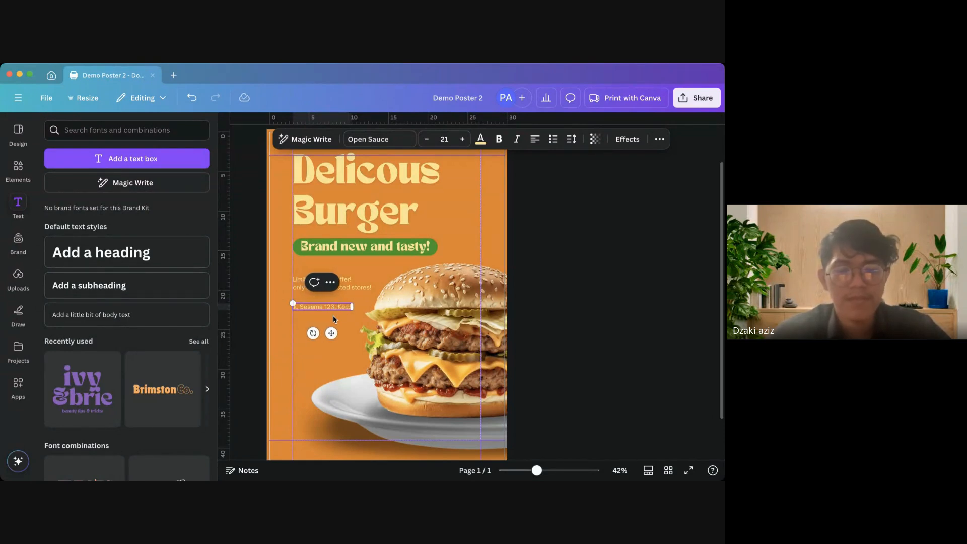
type(" Koc")
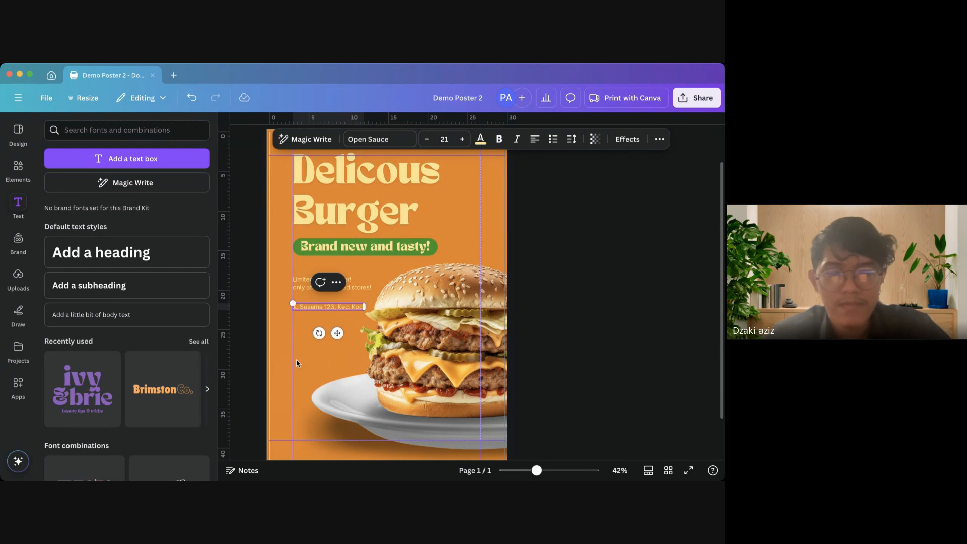
left_click(319, 318)
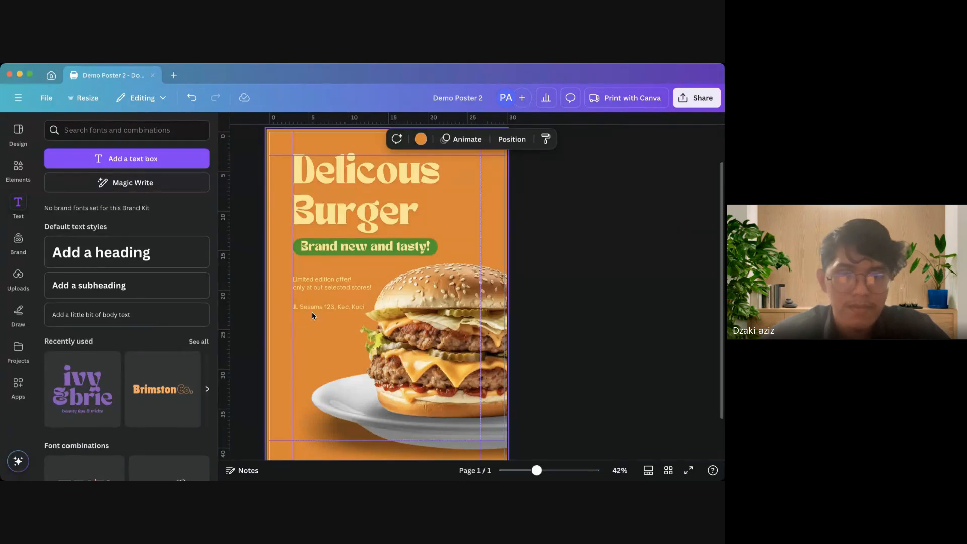
left_click(310, 306)
Widen the offer text box, then reposition the offer and address lines on the poster's left side
scroll(282, 274, "up", 3)
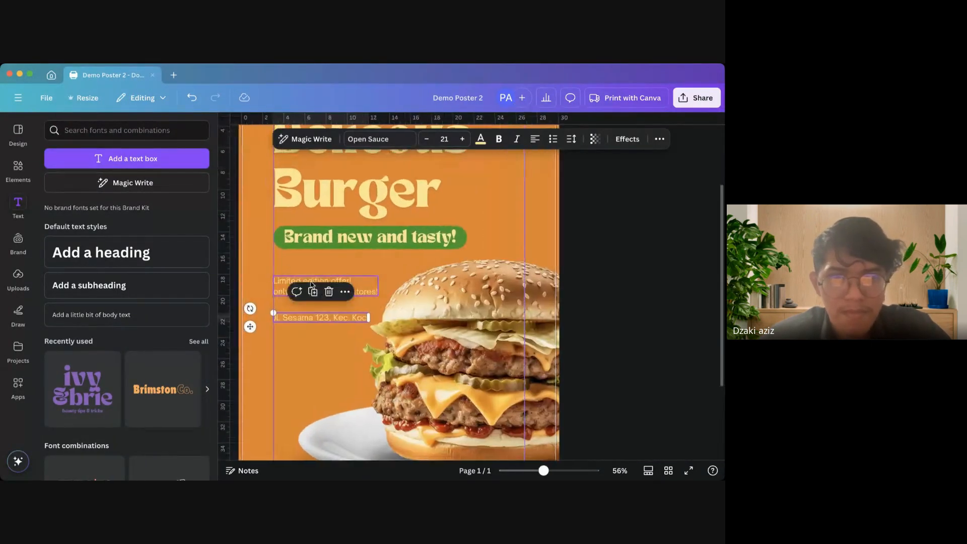
left_click(289, 286)
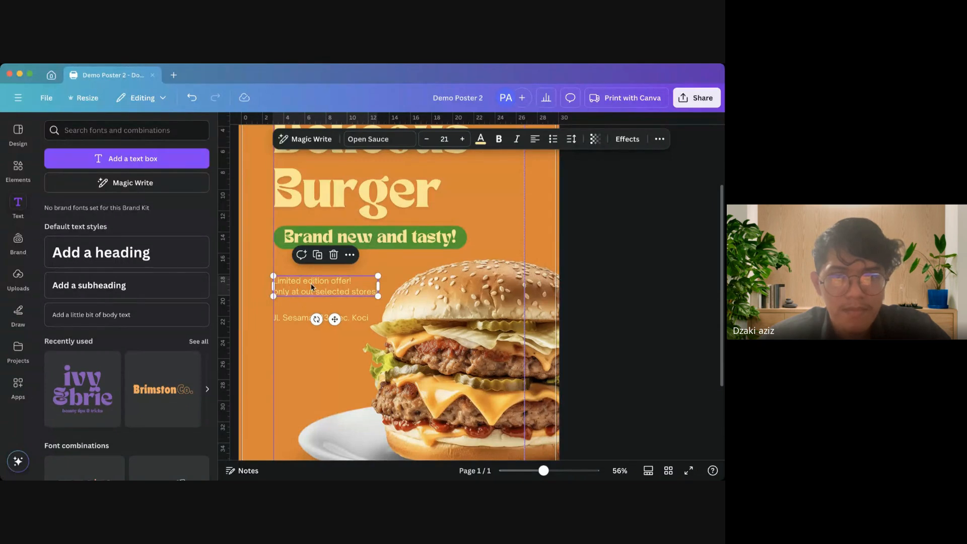
left_click_drag(380, 286, 445, 286)
left_click_drag(325, 285, 325, 268)
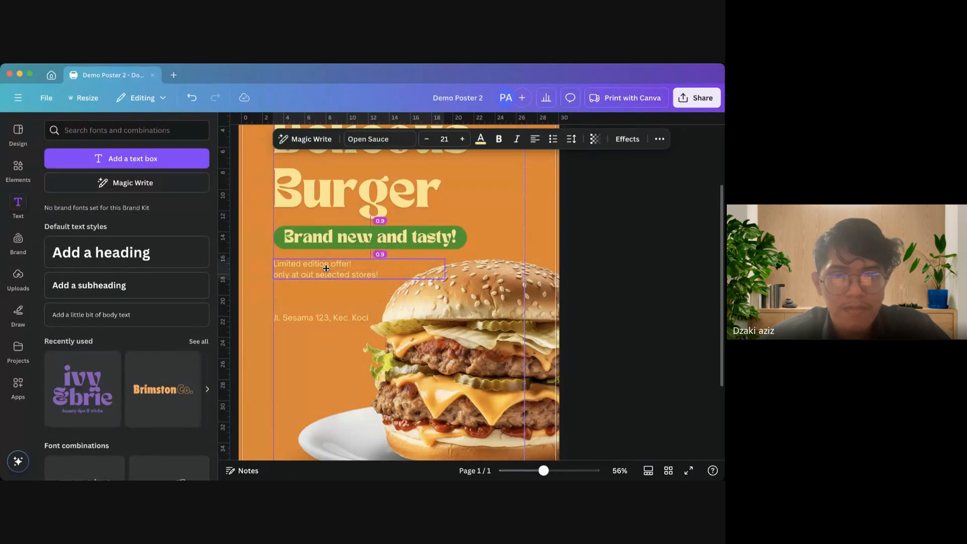
scroll(303, 345, "down", 4)
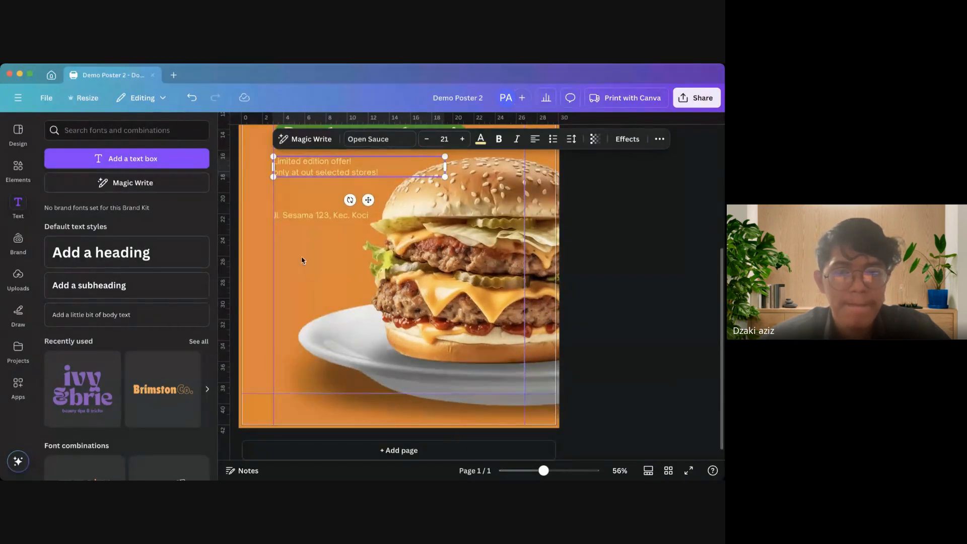
left_click_drag(292, 215, 292, 294)
scroll(286, 245, "up", 3)
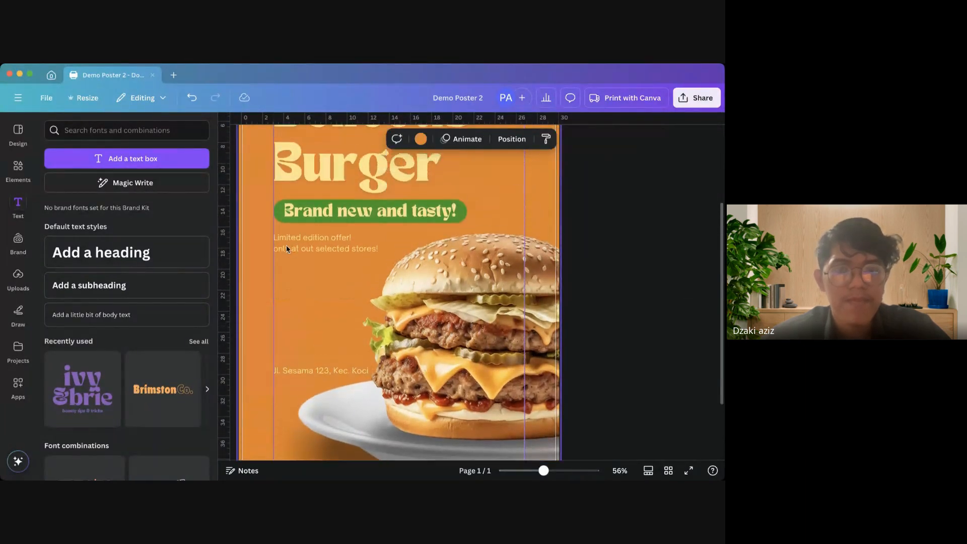
left_click_drag(302, 254, 303, 305)
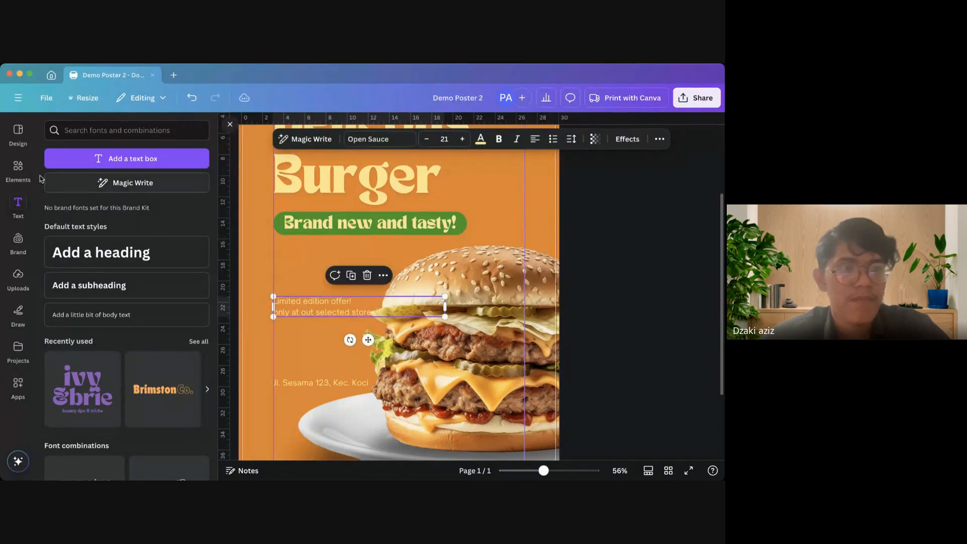
left_click(30, 169)
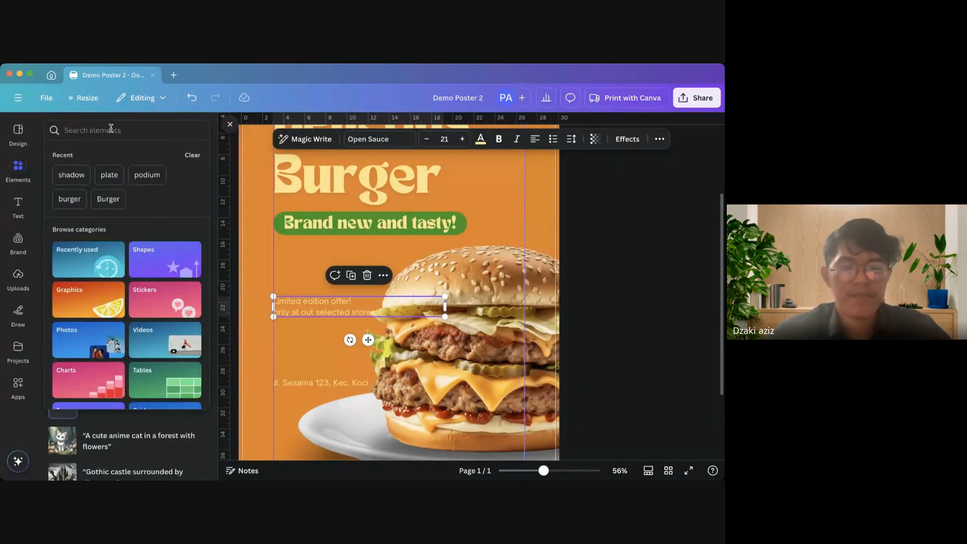
Search Elements for 'ribbon' graphics and add the red ribbon to the poster
left_click(111, 130)
type("ribbon")
key("Return")
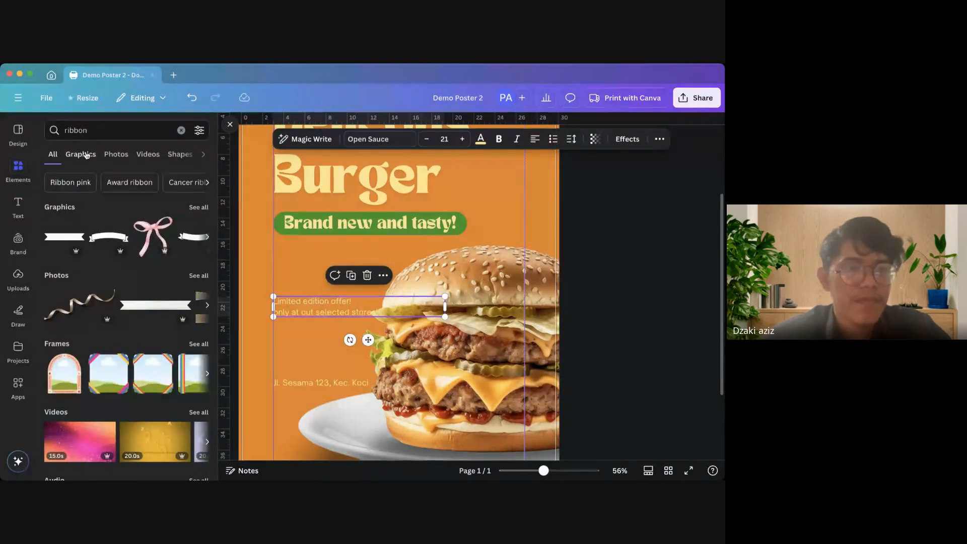
left_click(86, 155)
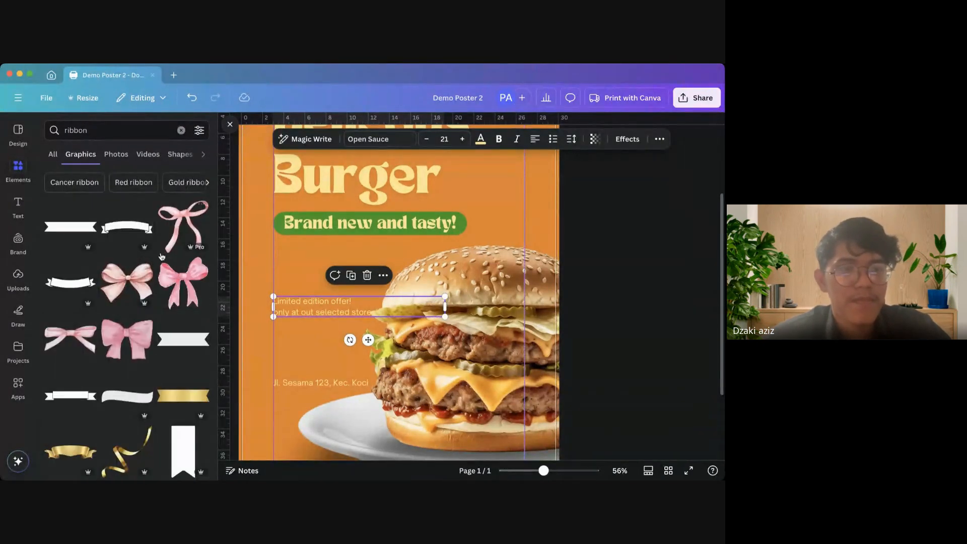
scroll(161, 256, "down", 10)
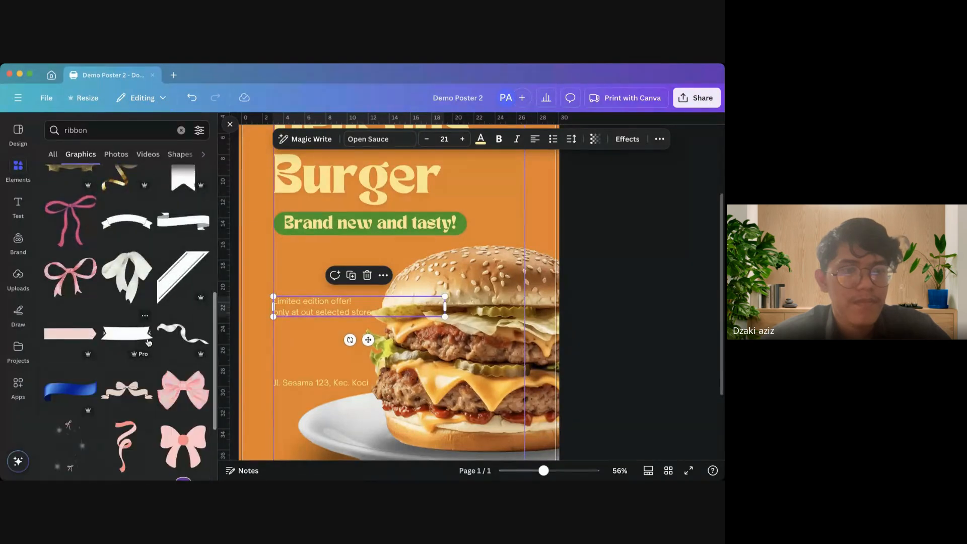
scroll(143, 279, "down", 10)
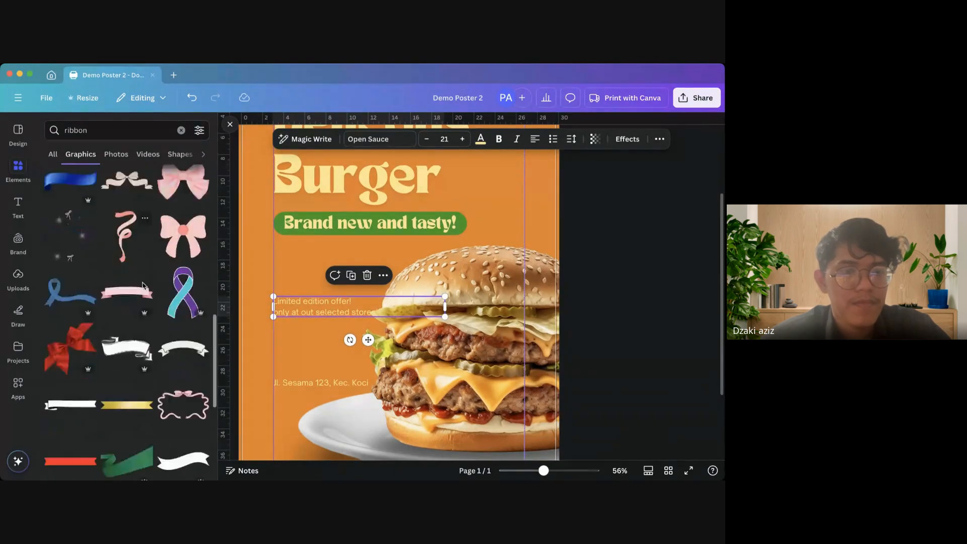
scroll(143, 286, "down", 10)
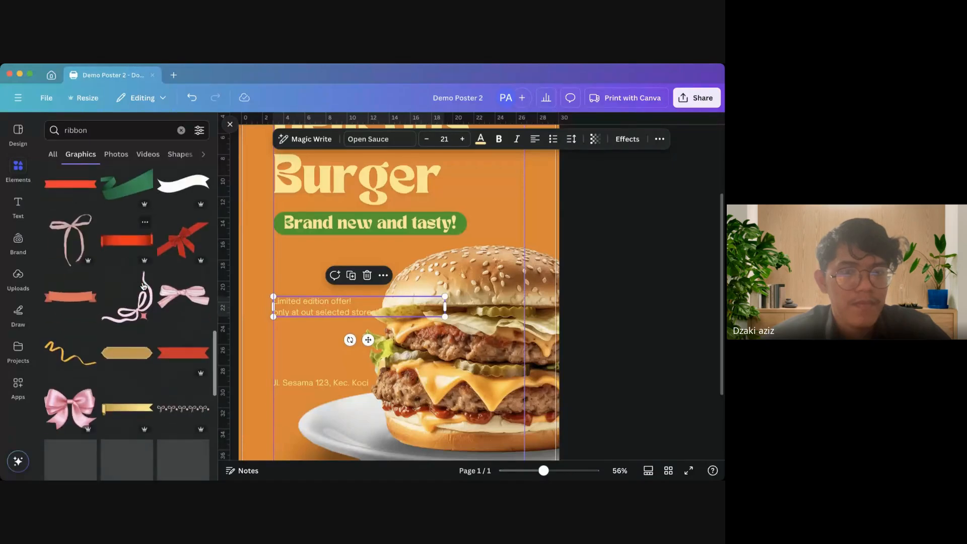
scroll(143, 286, "down", 5)
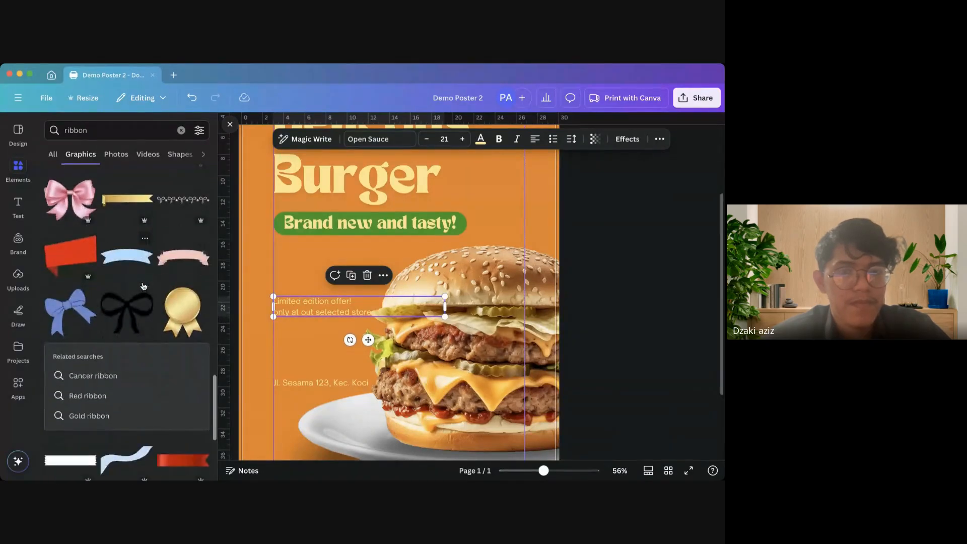
scroll(143, 286, "down", 2)
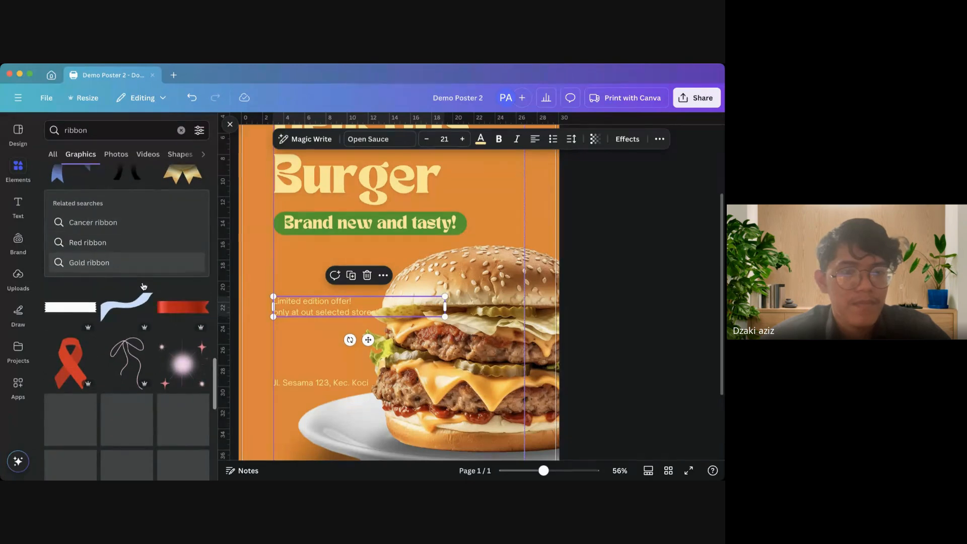
left_click(183, 307)
scroll(385, 276, "down", 5)
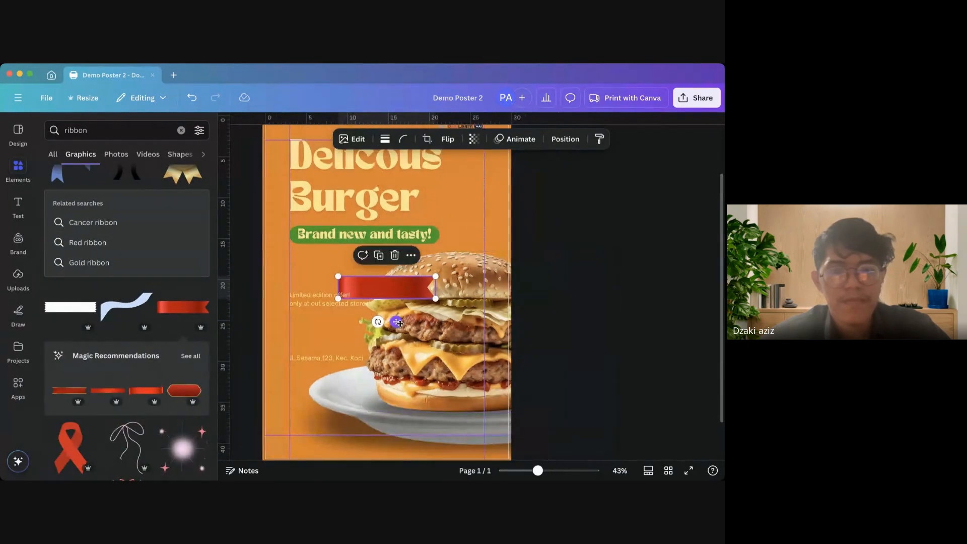
Enlarge the red ribbon, flip it horizontally, and place it at the poster's left edge
left_click_drag(408, 271, 491, 370)
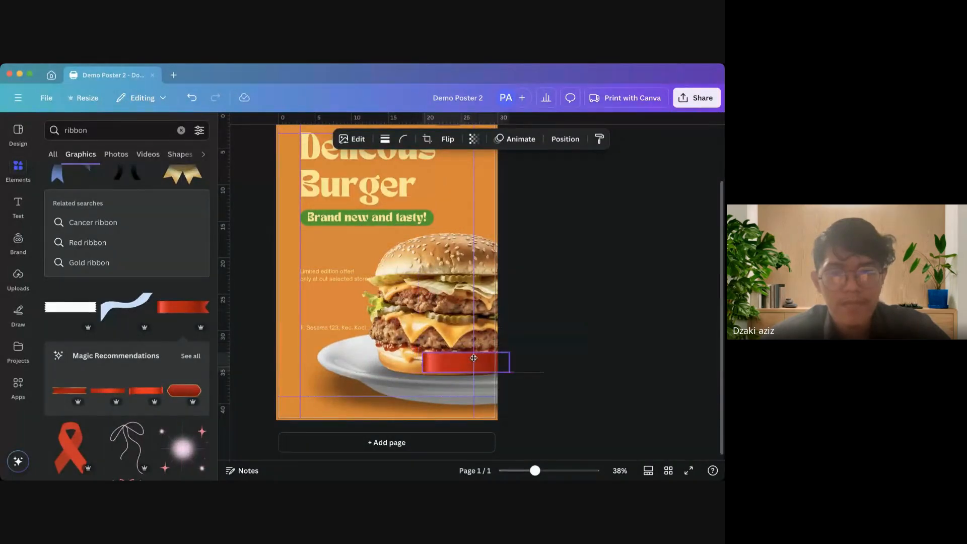
left_click_drag(426, 352, 315, 249)
left_click(453, 143)
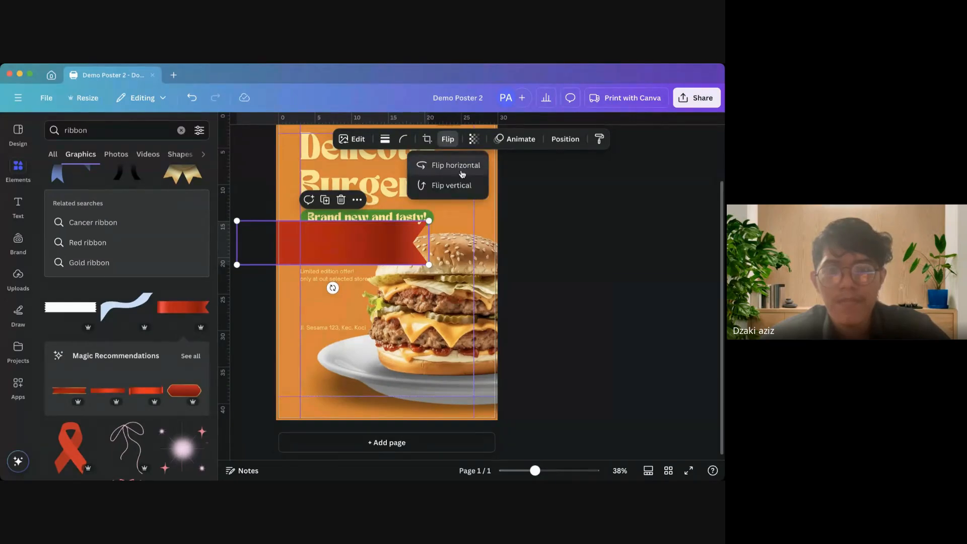
left_click(460, 162)
left_click_drag(382, 240, 328, 317)
left_click(340, 277)
left_click_drag(334, 245, 347, 245)
Move the burger photo above the ribbon in the layer order
left_click(435, 277)
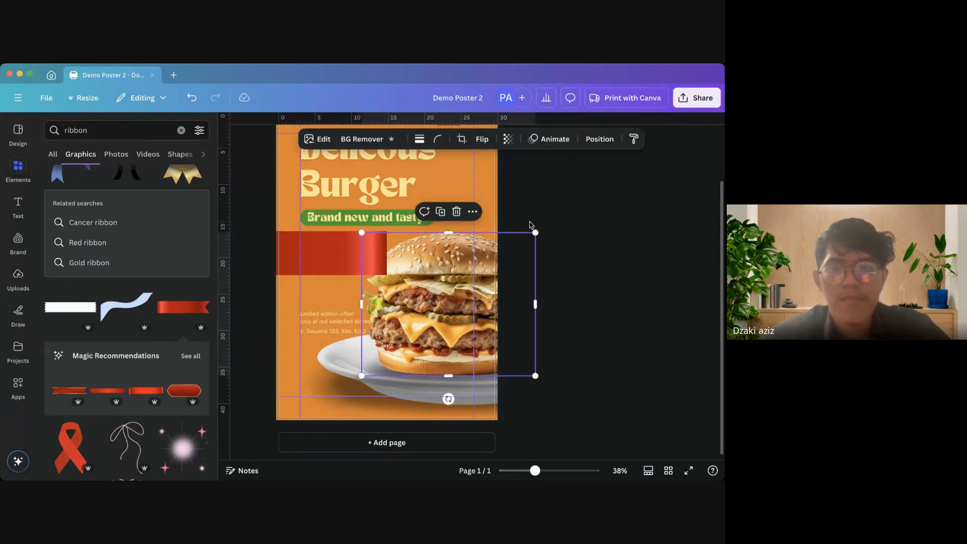
left_click(600, 139)
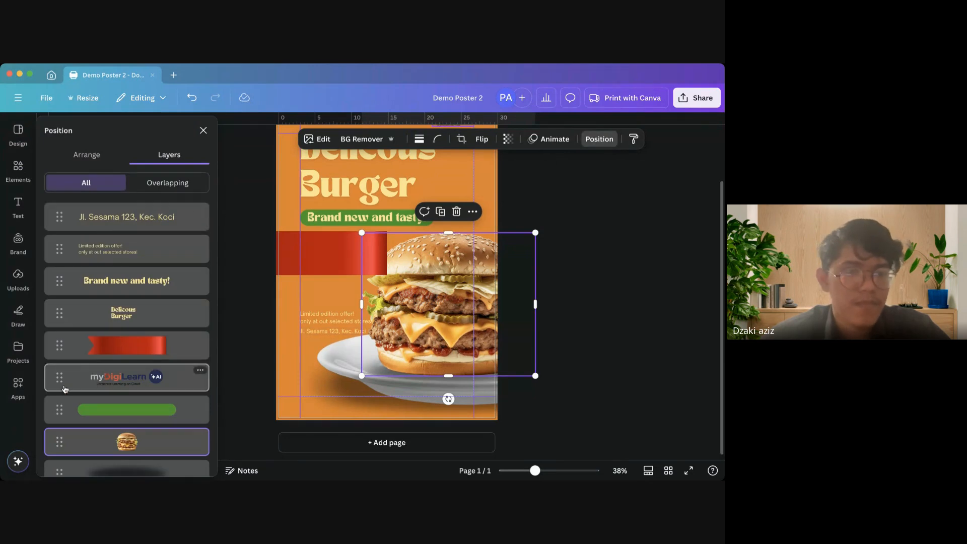
left_click_drag(58, 442, 57, 333)
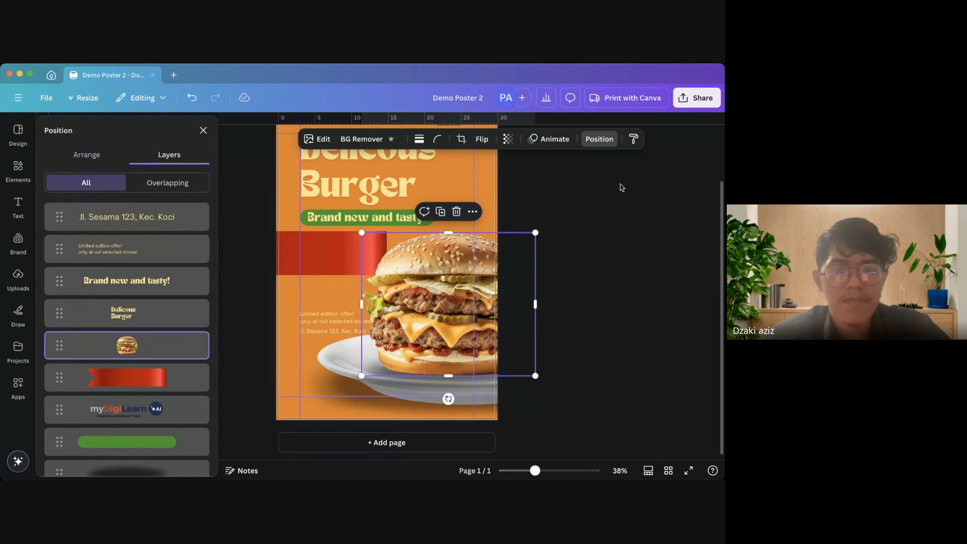
left_click(599, 139)
left_click(335, 184)
Copy the headline onto the ribbon, change it to '30K!', and set it in Shrikhand
left_click_drag(359, 179, 361, 277)
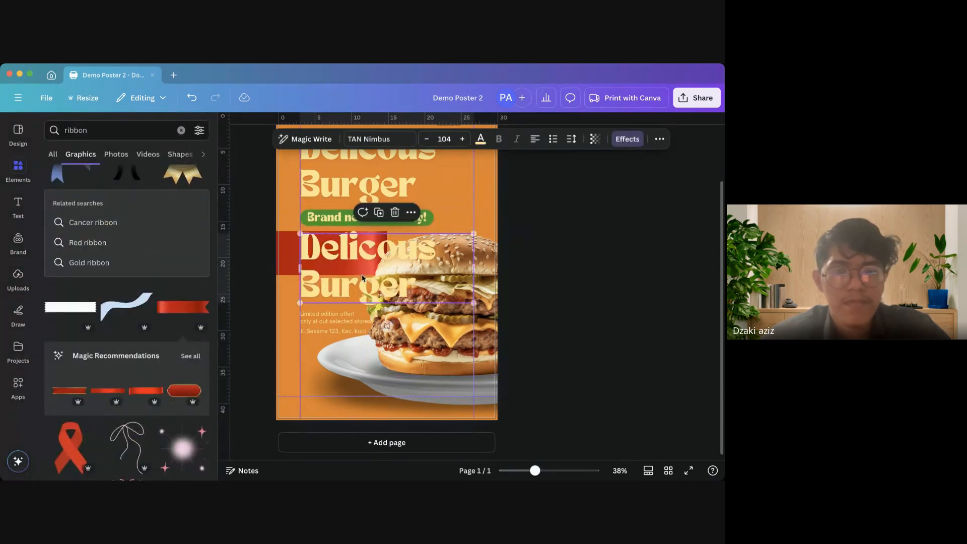
double_click(382, 249)
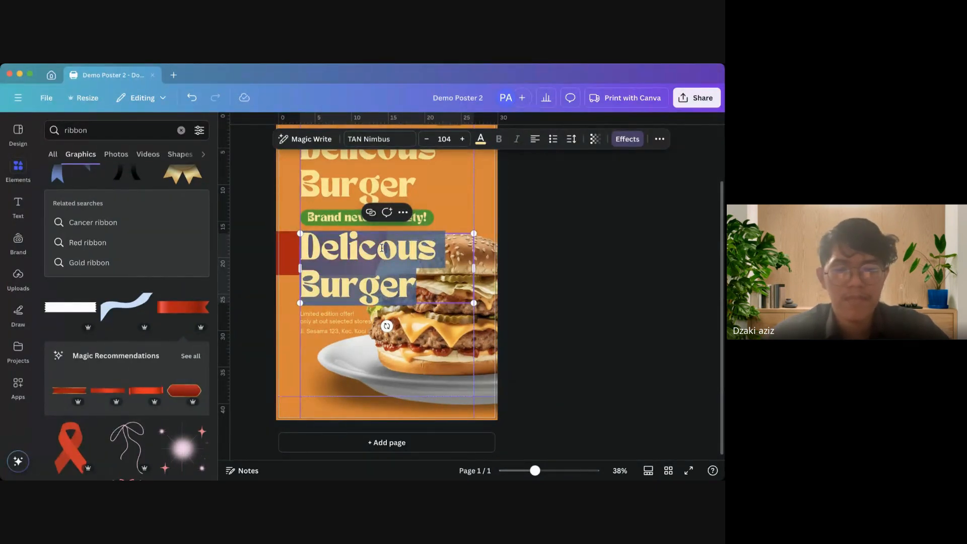
type("30K!")
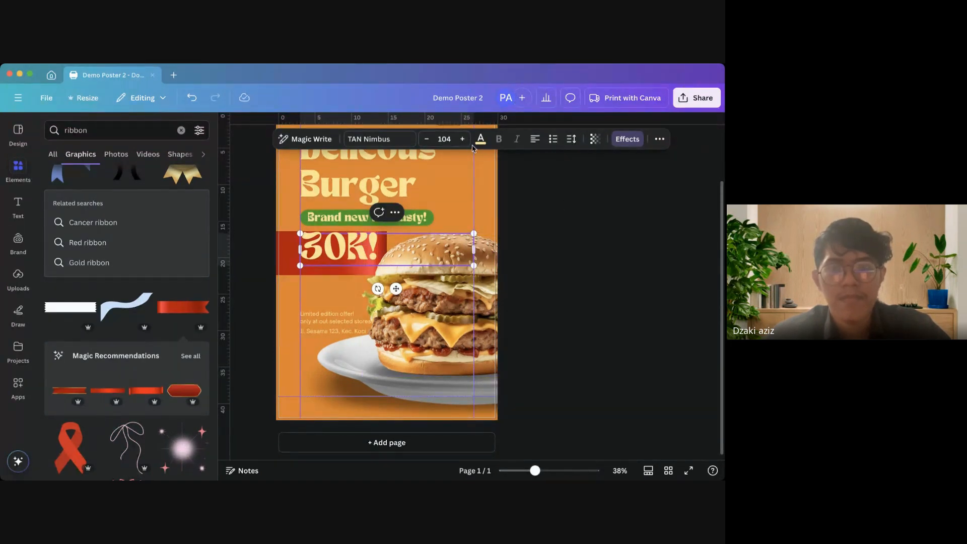
left_click(379, 144)
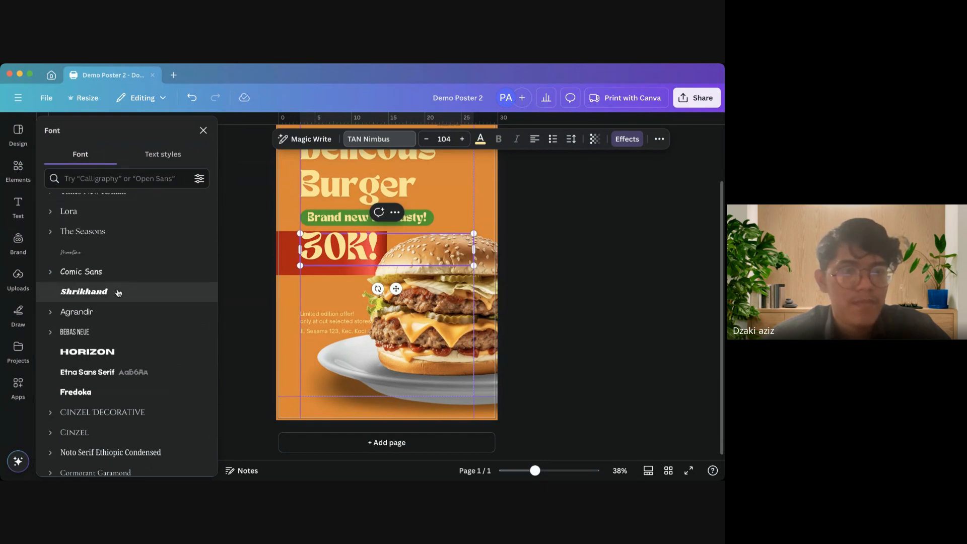
scroll(108, 347, "down", 3)
scroll(108, 347, "up", 2)
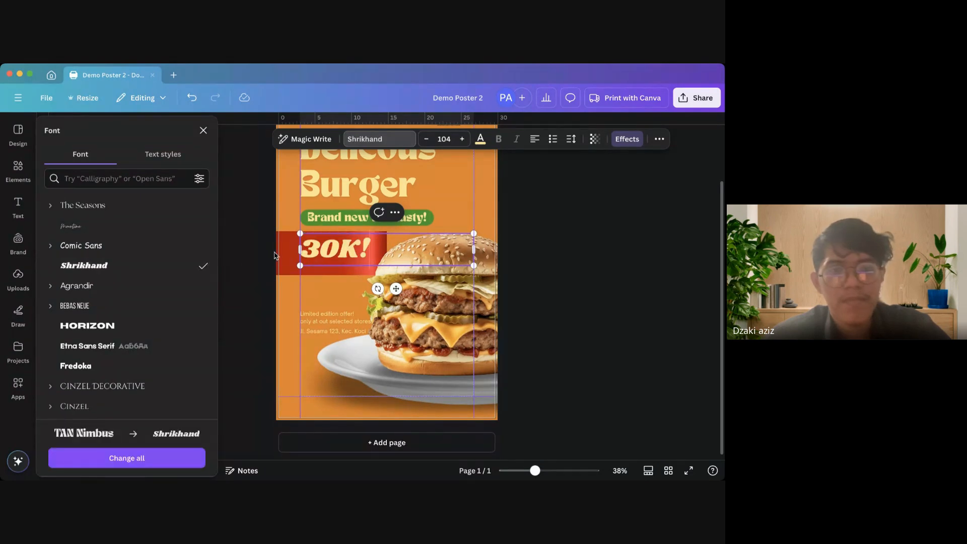
Resize and position the 30K! price text to fit the red ribbon
left_click_drag(474, 249, 383, 255)
left_click(264, 267)
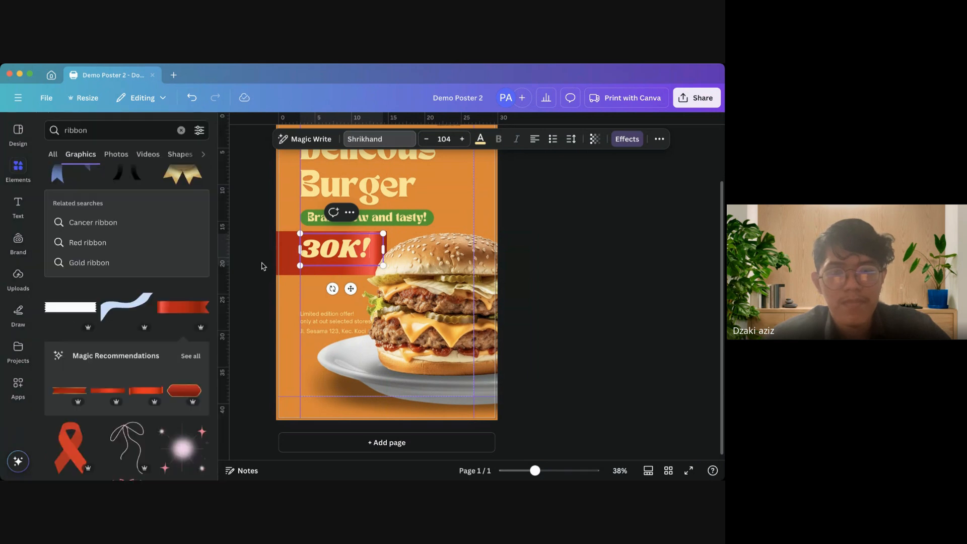
left_click_drag(328, 248, 327, 251)
left_click_drag(382, 237, 368, 243)
left_click(343, 258)
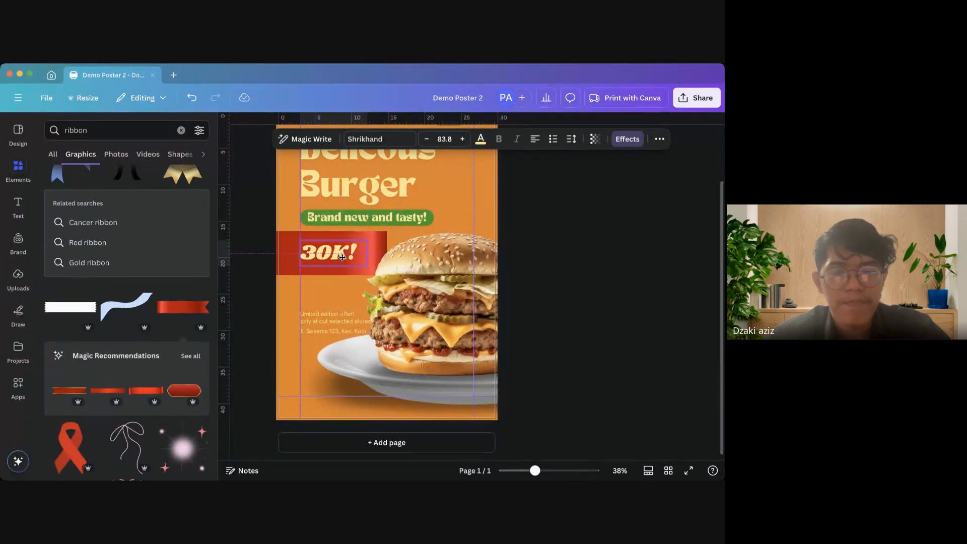
left_click(525, 236)
scroll(525, 237, "down", 3)
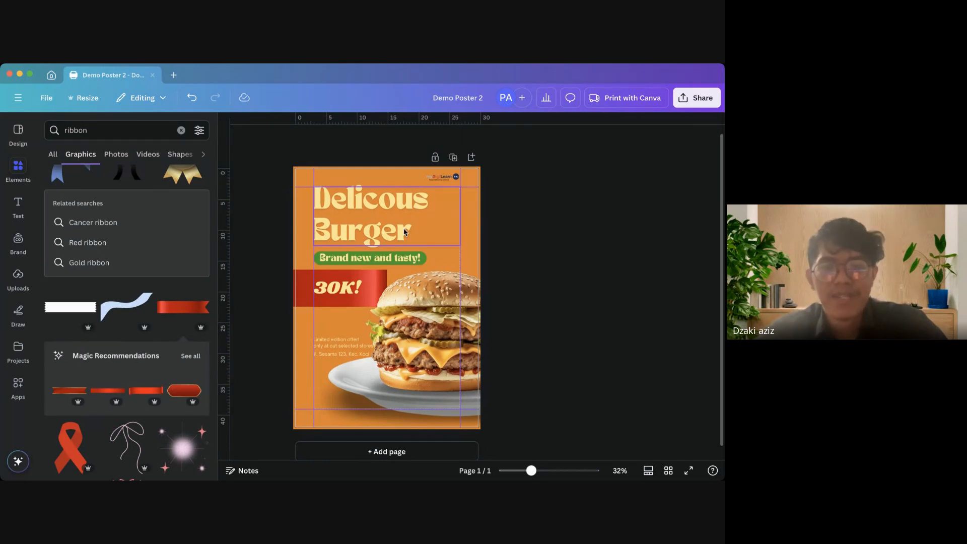
scroll(433, 282, "down", 1)
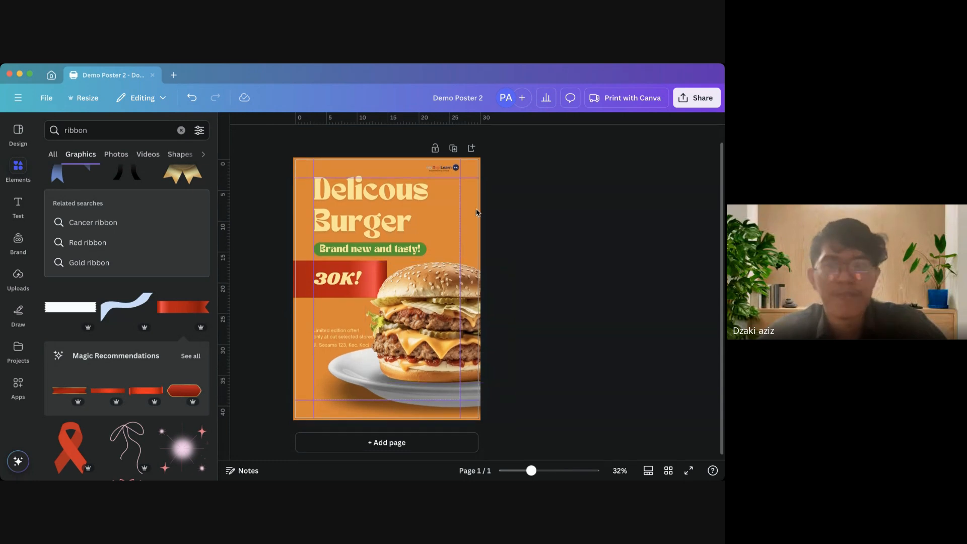
left_click(694, 99)
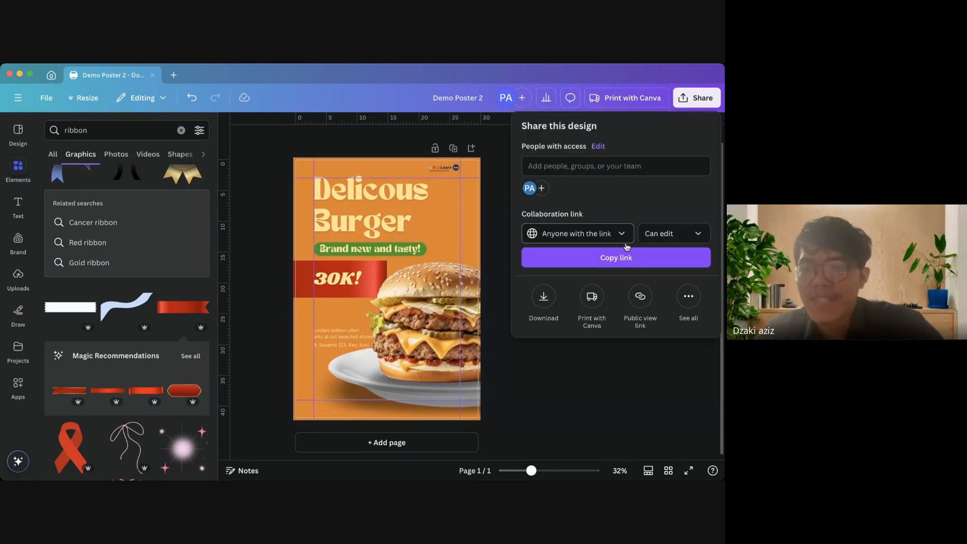
left_click(546, 299)
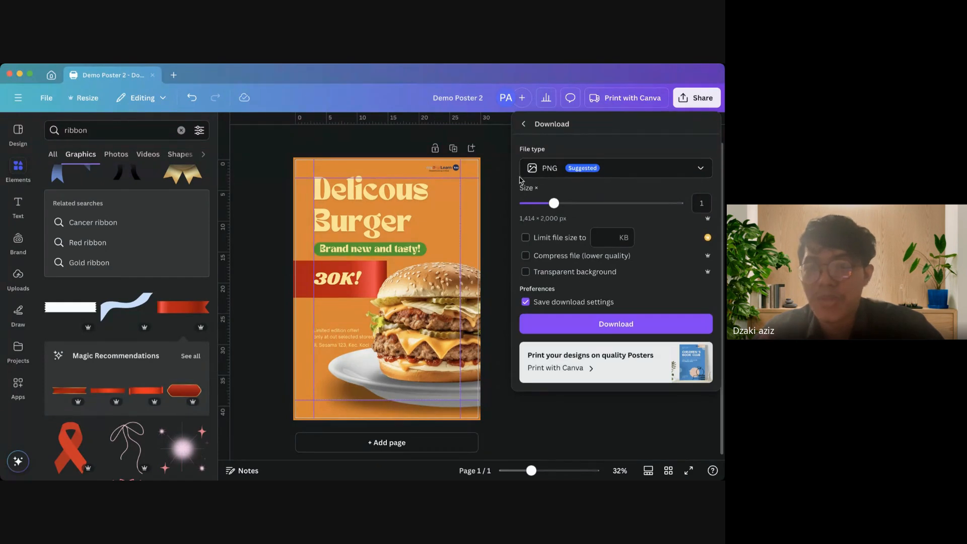
left_click(569, 174)
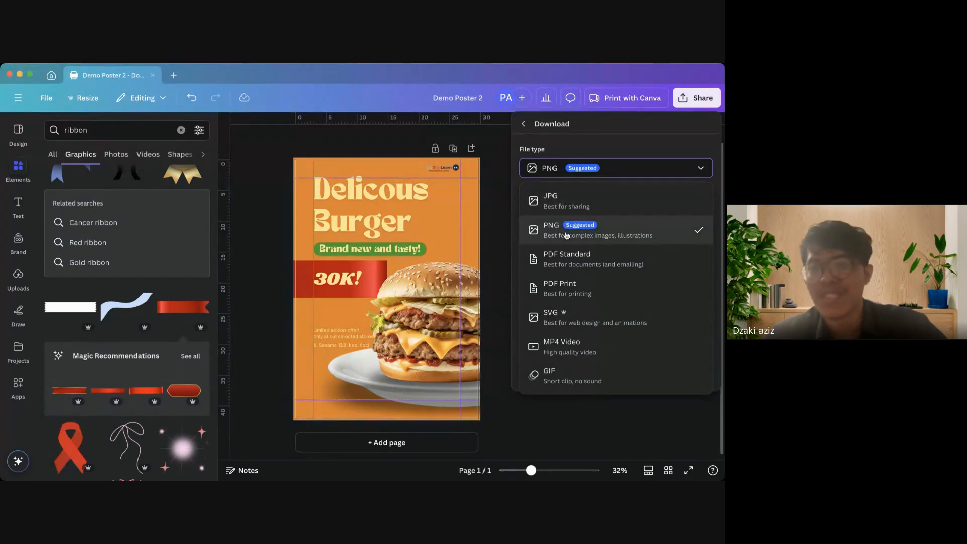
left_click(607, 178)
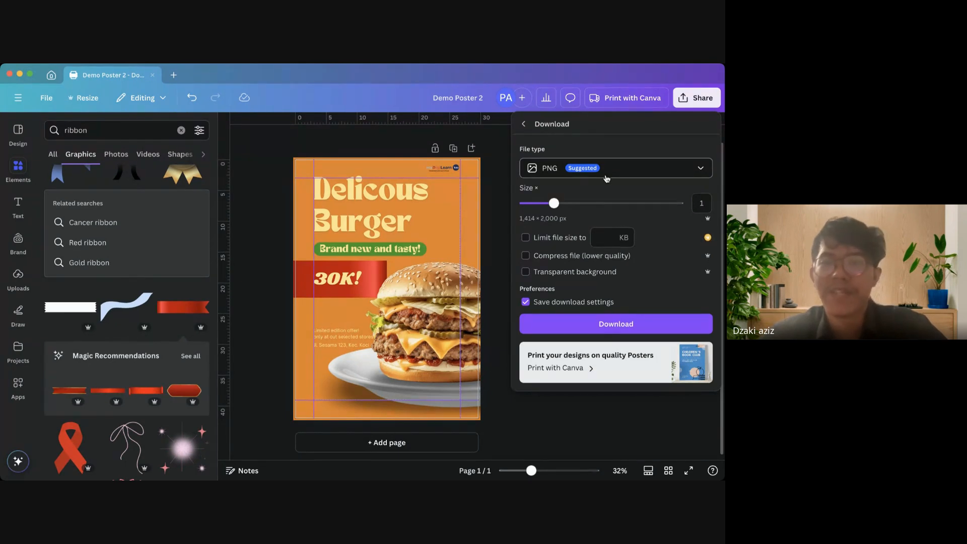
left_click(523, 124)
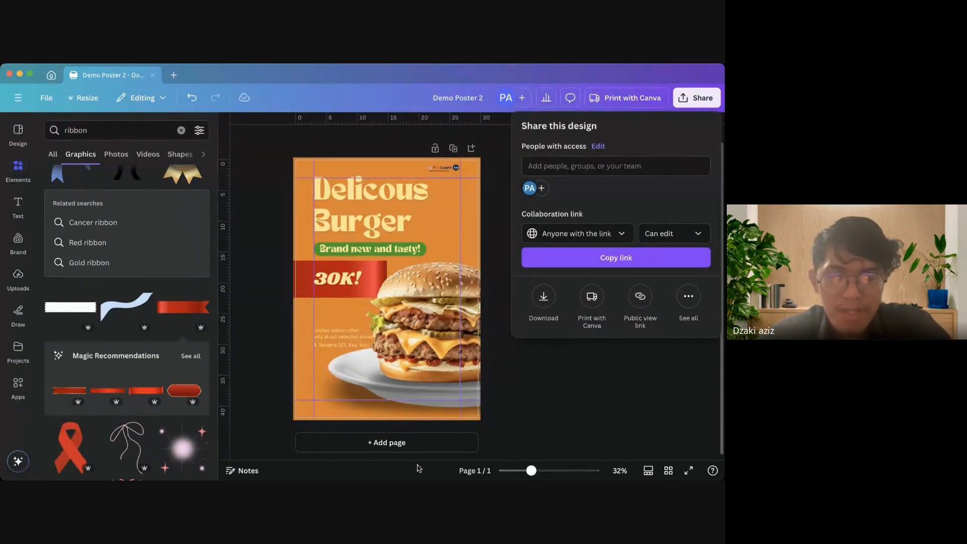
left_click(520, 416)
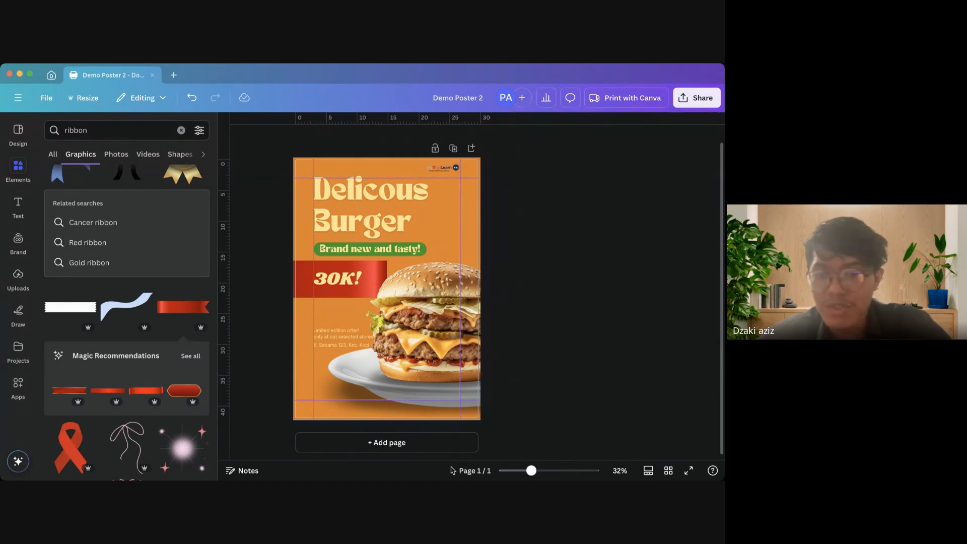
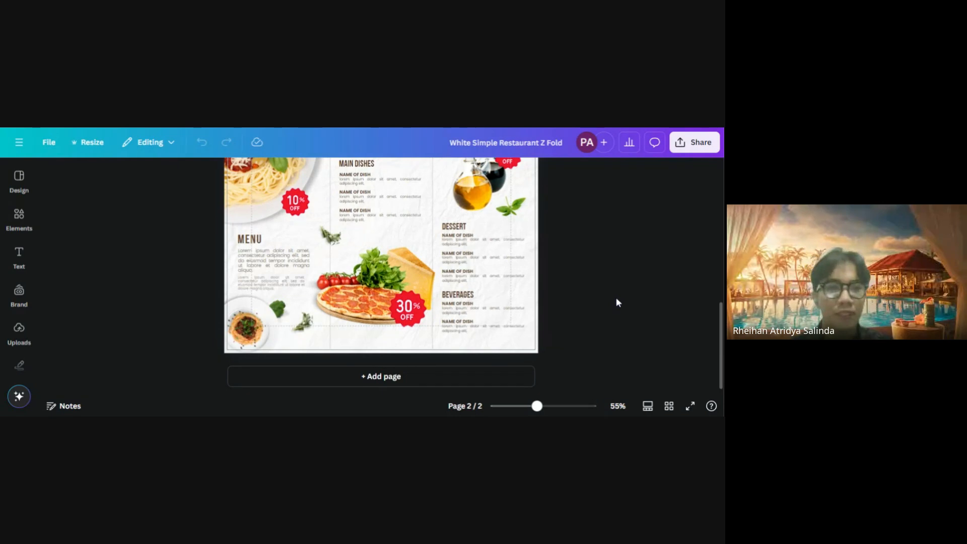
Add a new blank page 3 to the brochure and open the Elements search box
left_click(408, 377)
scroll(630, 278, "up", 1)
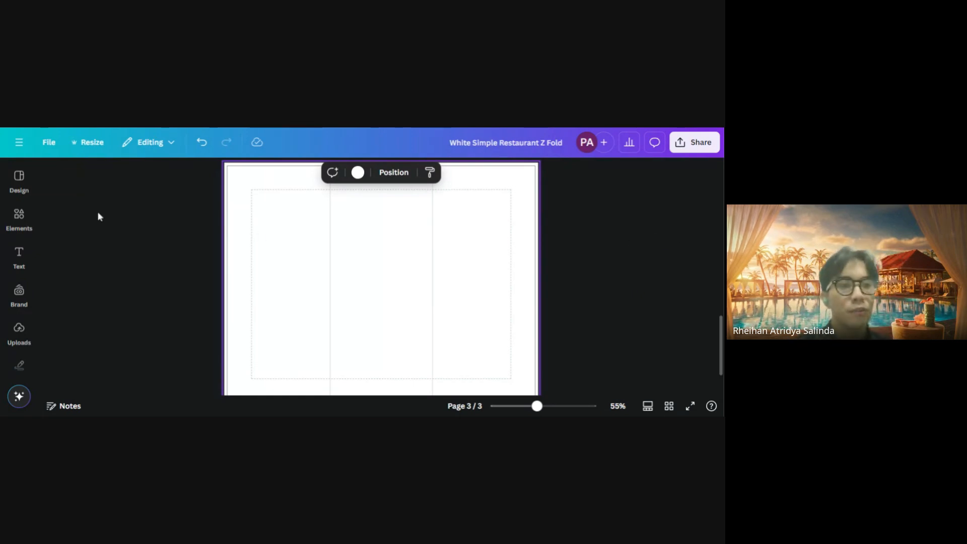
left_click(19, 215)
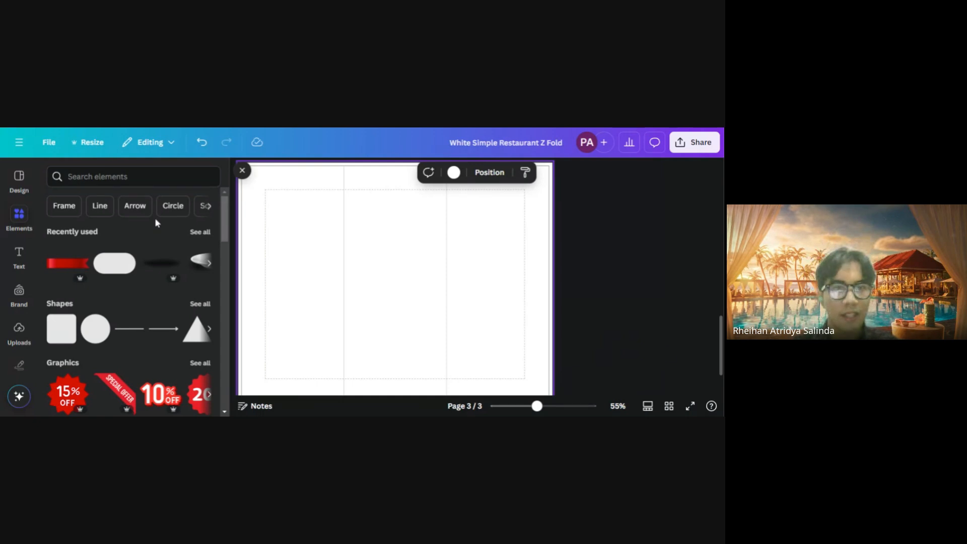
left_click(126, 176)
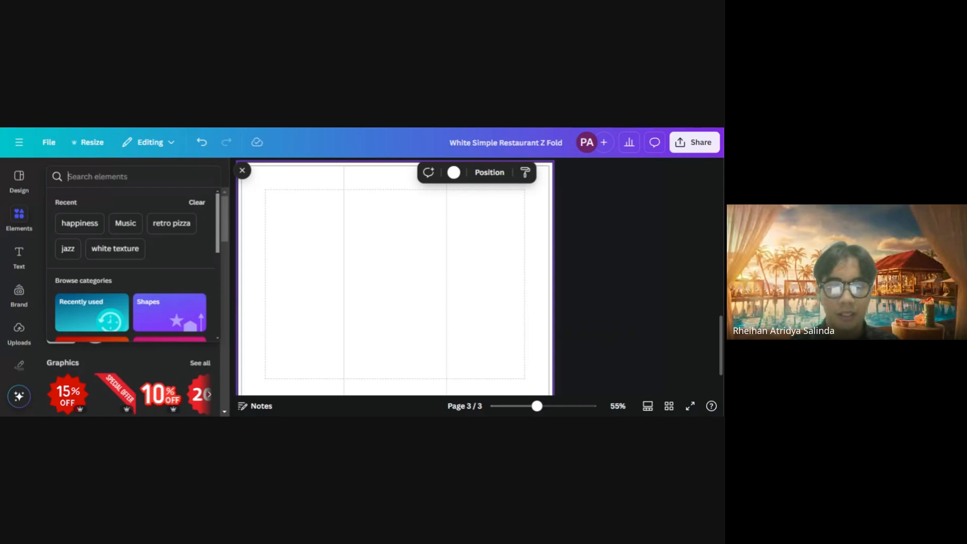
Search elements for 'restaurant building', filter to Photos, and place the building photo on page 3
type("rest")
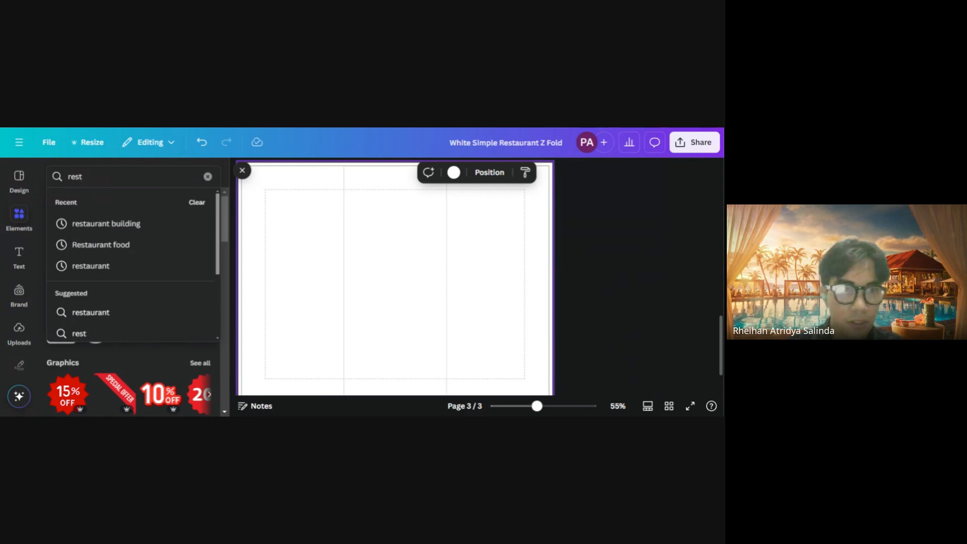
left_click(134, 231)
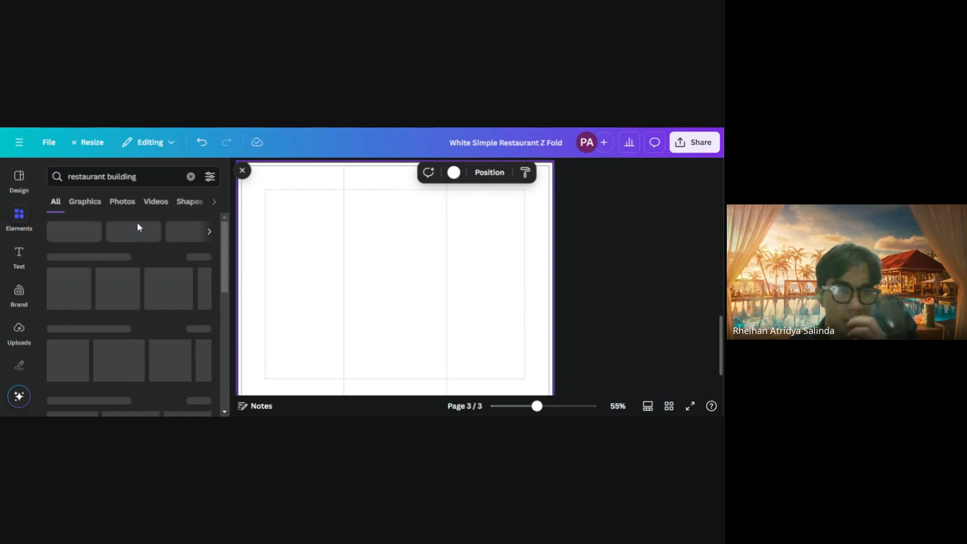
left_click(121, 202)
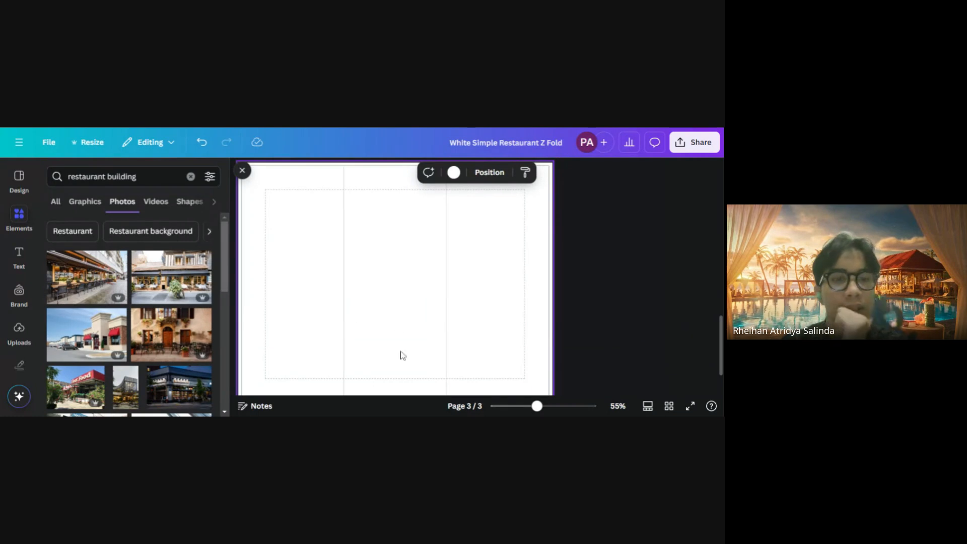
left_click(162, 336)
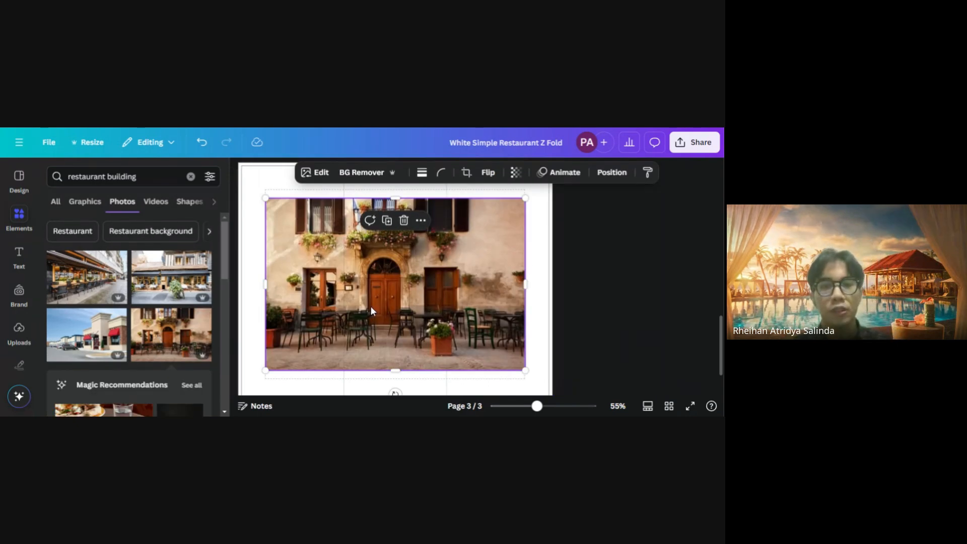
left_click_drag(286, 259, 371, 269)
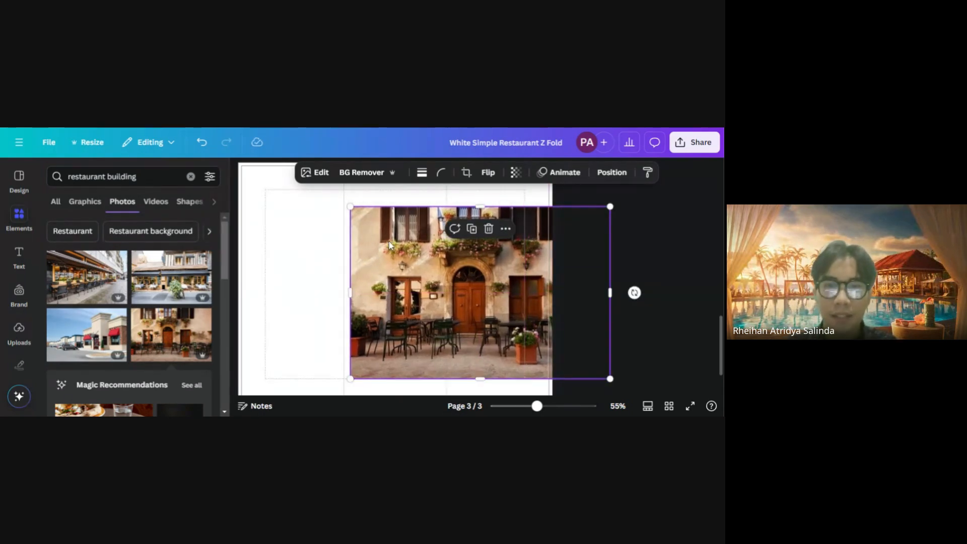
scroll(432, 312, "up", 10)
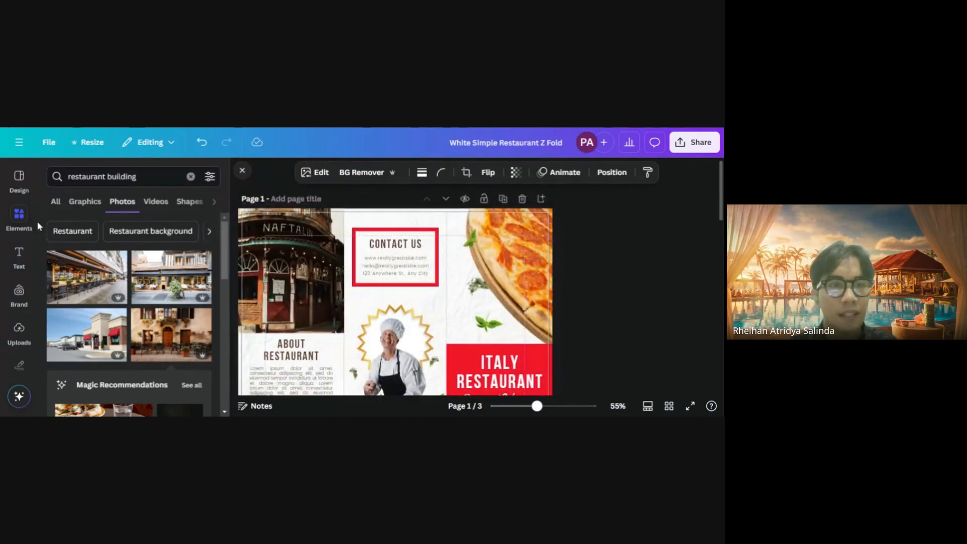
Clear the search and add the recently used building photo to page 3
left_click(21, 220)
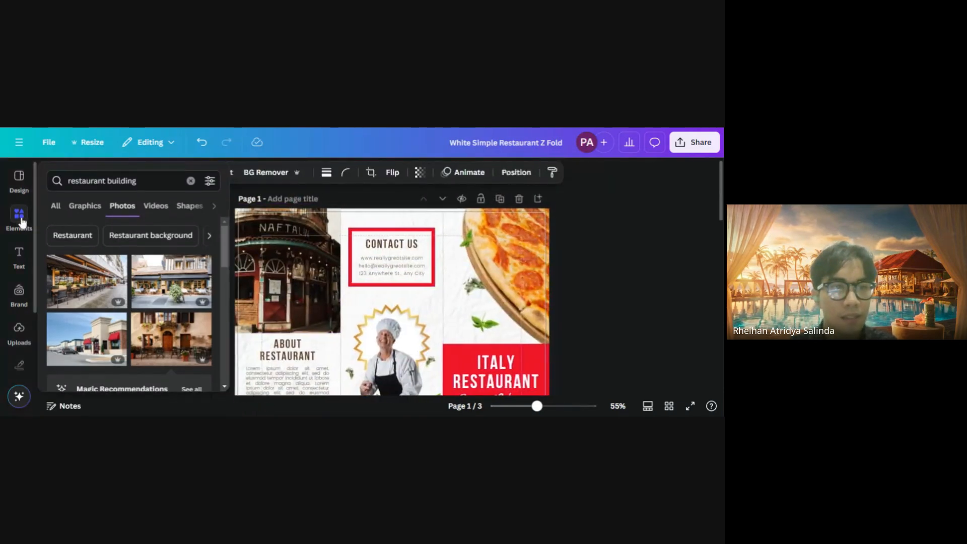
left_click(191, 181)
left_click(149, 256)
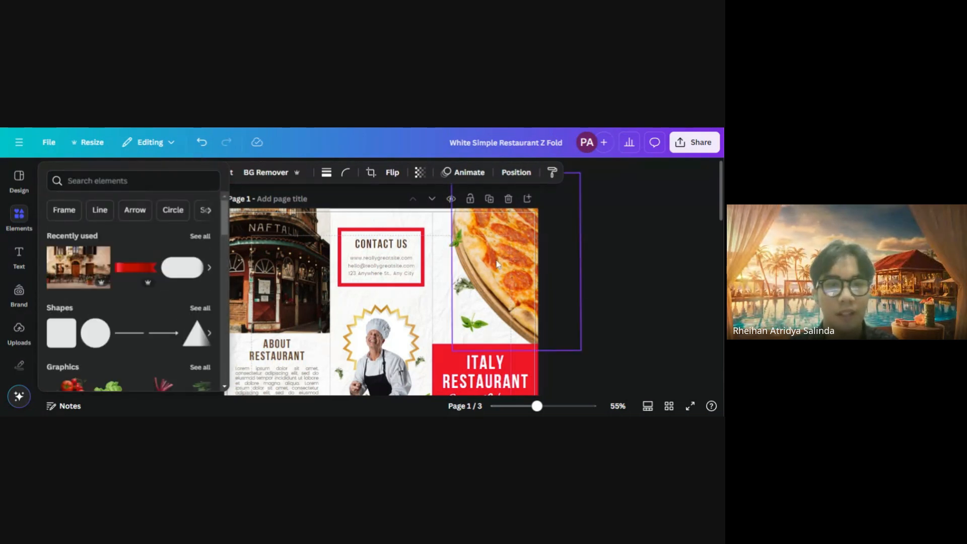
Add a landscape photo frame from Elements to page 3
left_click(19, 219)
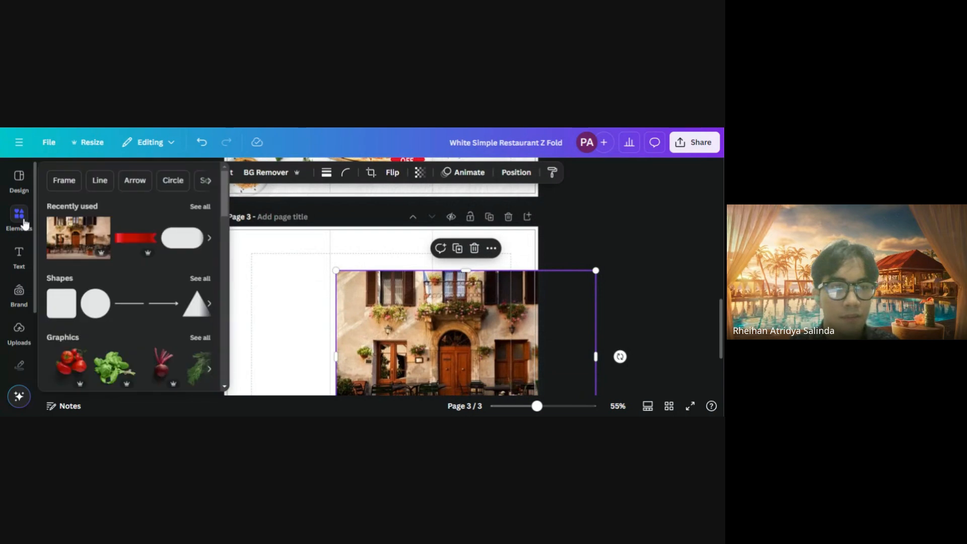
scroll(146, 284, "down", 3)
scroll(146, 285, "down", 6)
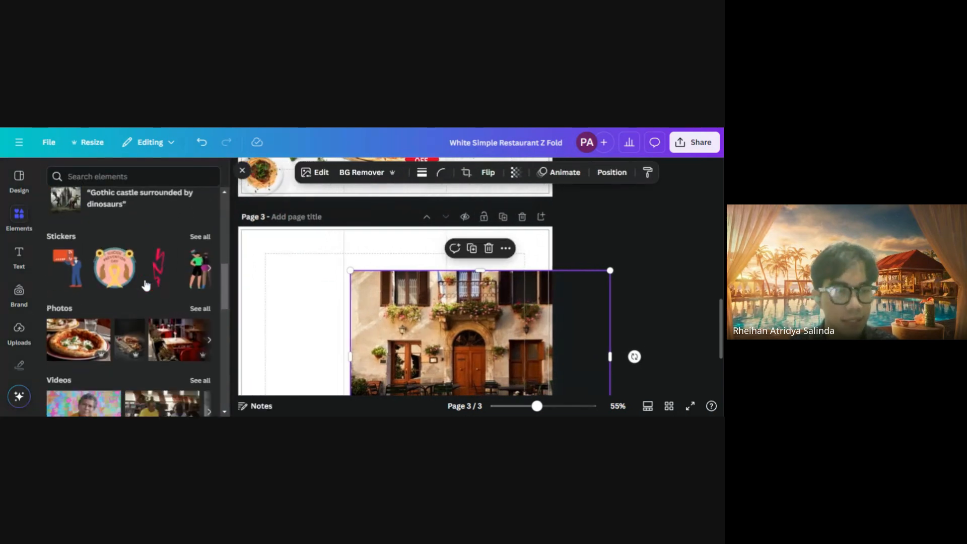
scroll(145, 275, "down", 5)
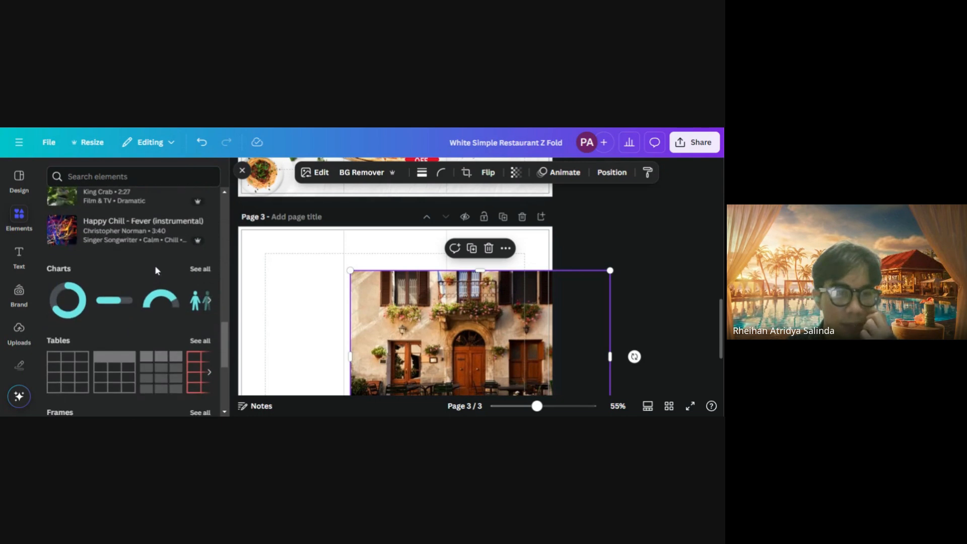
scroll(158, 265, "down", 2)
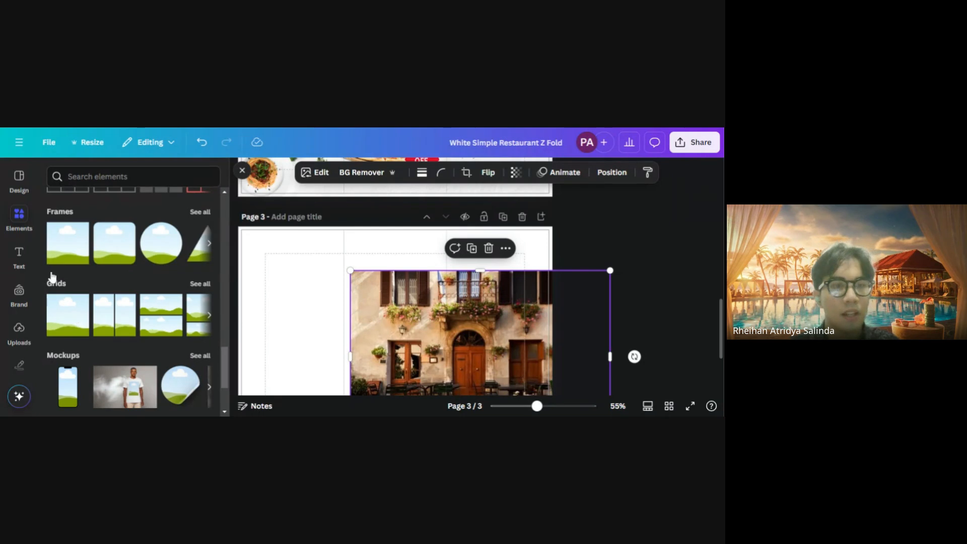
left_click(60, 258)
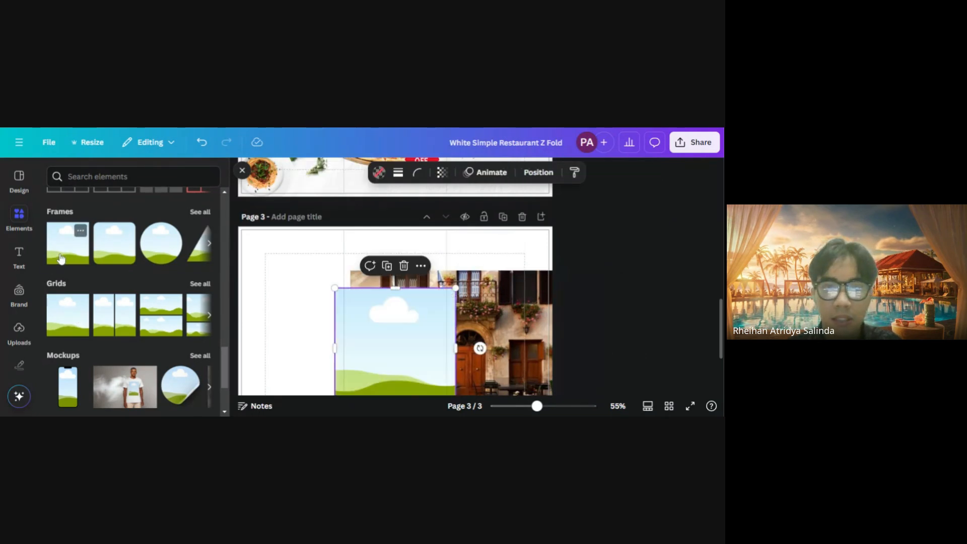
Resize the frame to one panel's width, taller, reaching the page's left edge
left_click_drag(348, 257, 269, 241)
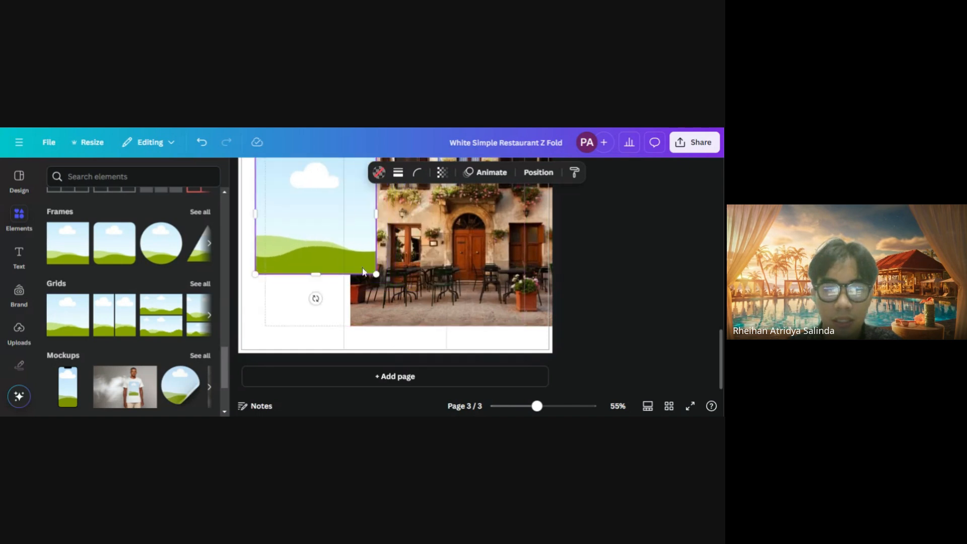
scroll(368, 318, "up", 2)
left_click_drag(381, 268, 423, 270)
left_click_drag(339, 328, 341, 388)
scroll(428, 349, "up", 2)
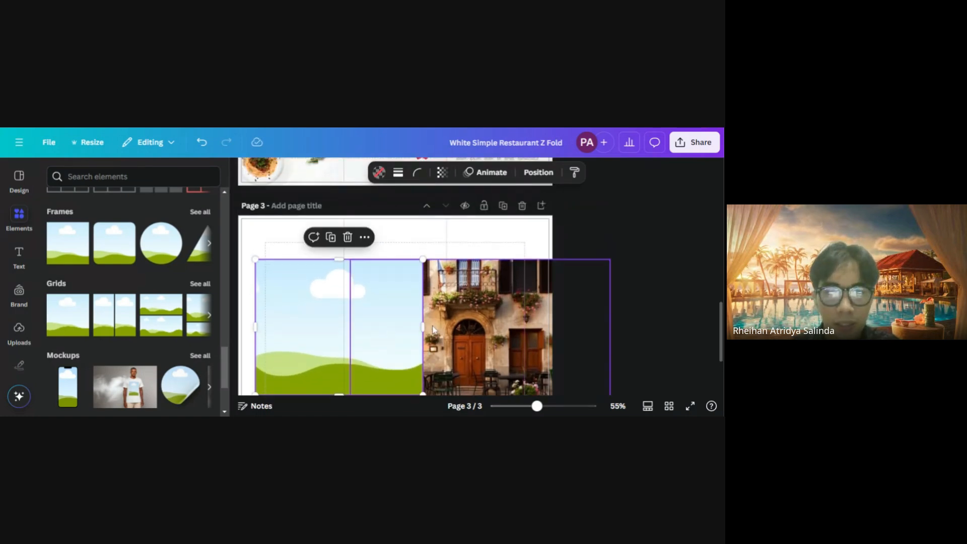
left_click_drag(423, 327, 326, 269)
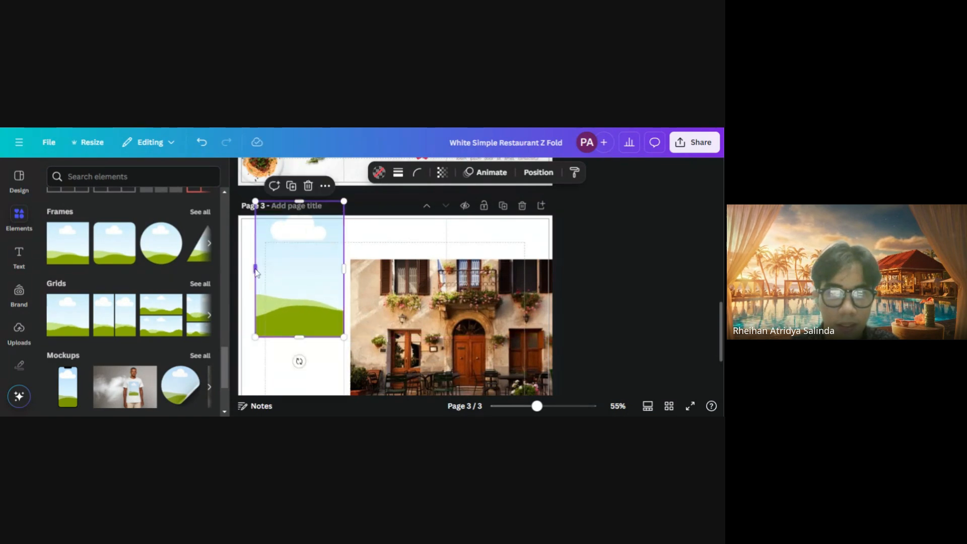
left_click_drag(255, 268, 232, 263)
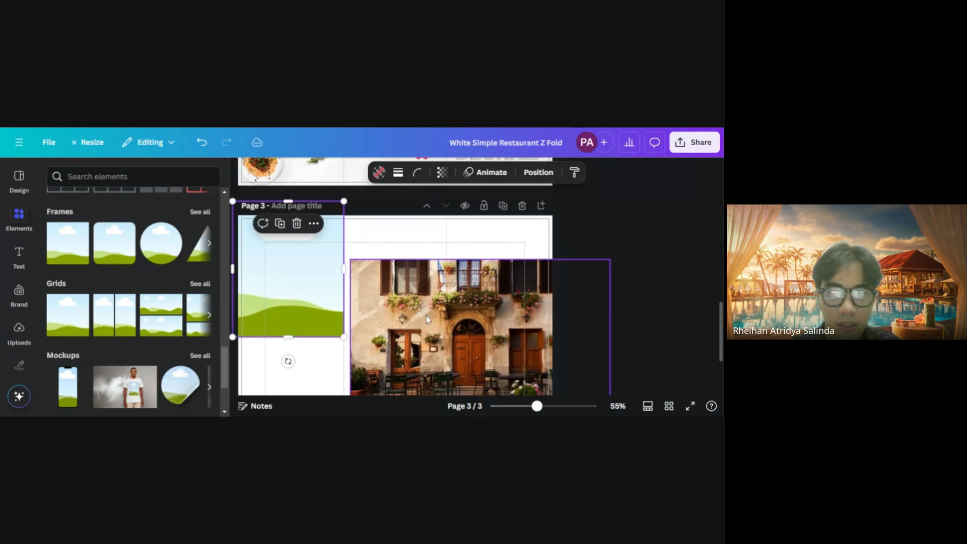
Drop the building photo into the frame so it fills the left panel's top
left_click(306, 356)
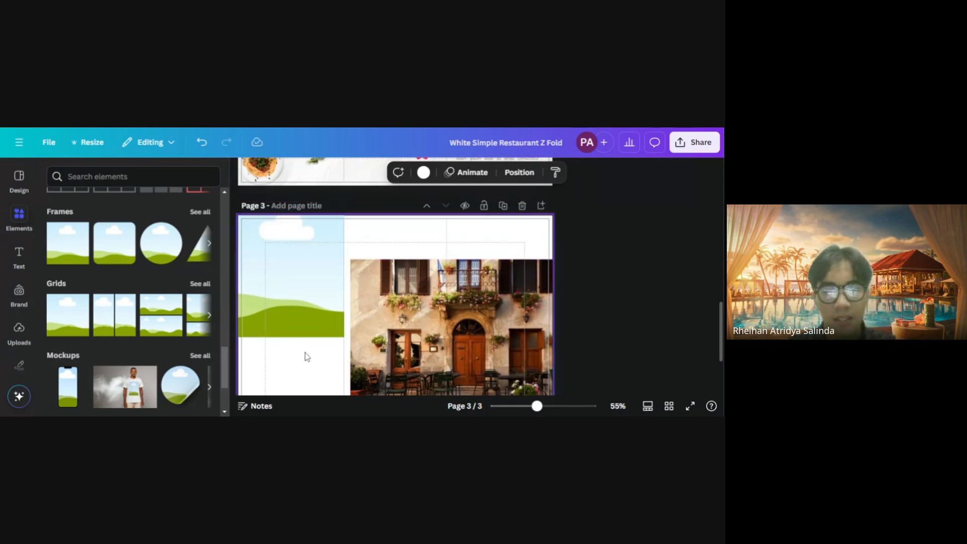
left_click(464, 332)
left_click_drag(467, 335, 302, 280)
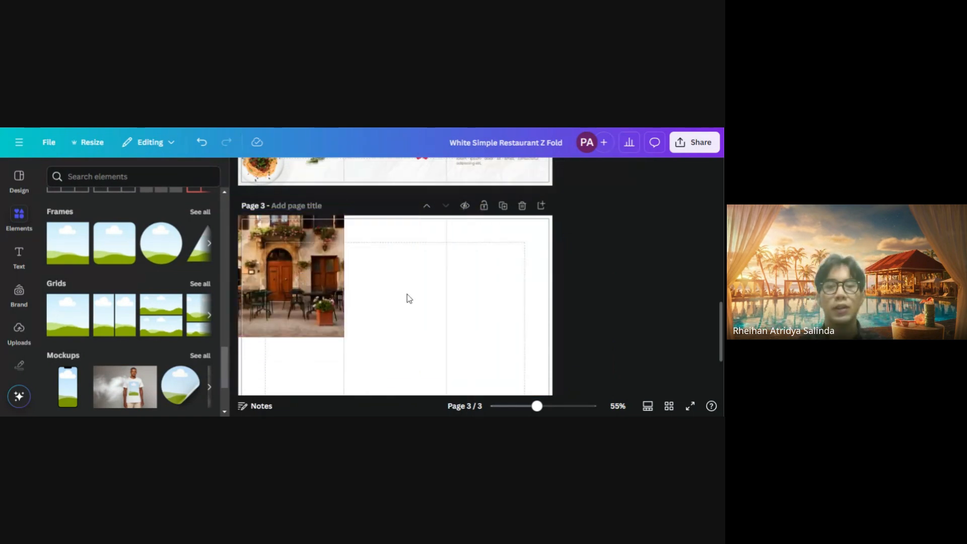
left_click(285, 298)
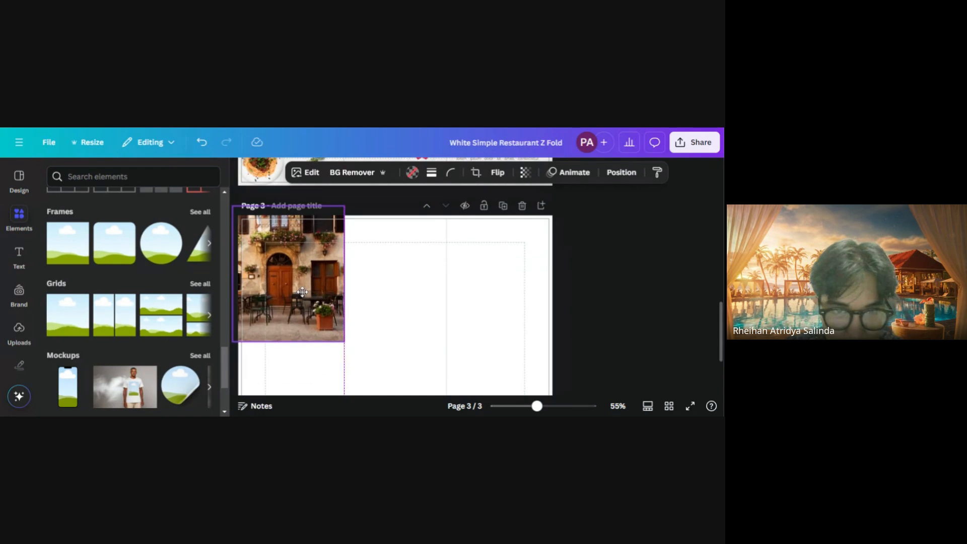
left_click(425, 294)
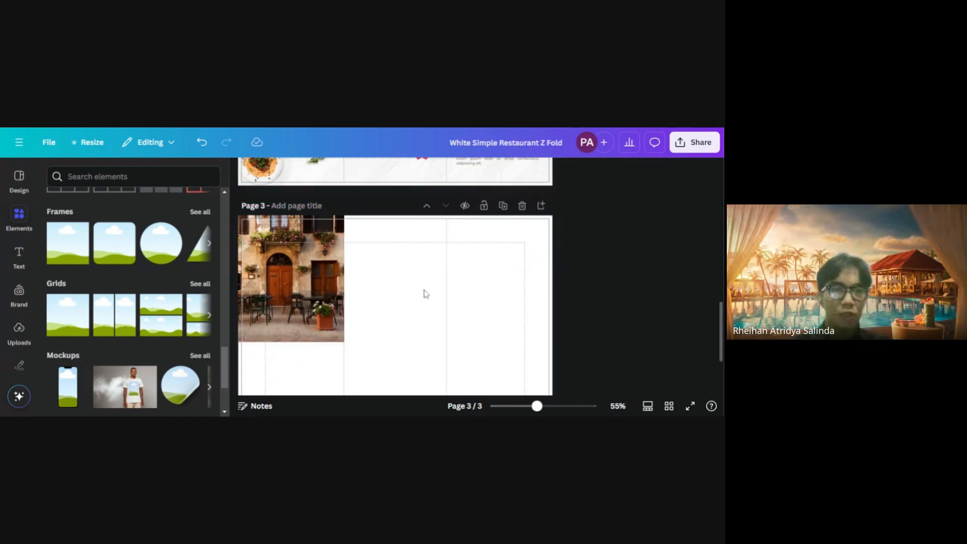
scroll(436, 261, "down", 3)
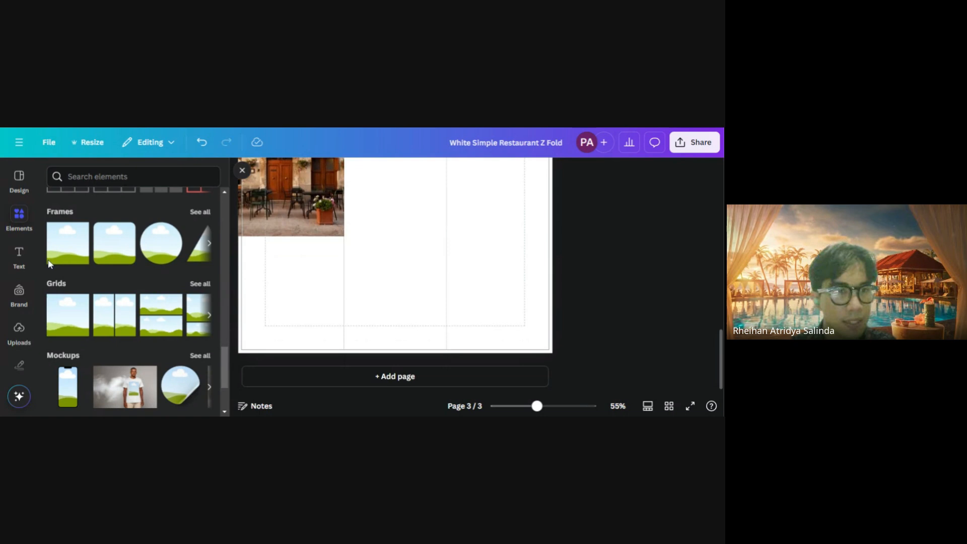
Add a heading text box and a body text line to page 3
left_click(20, 257)
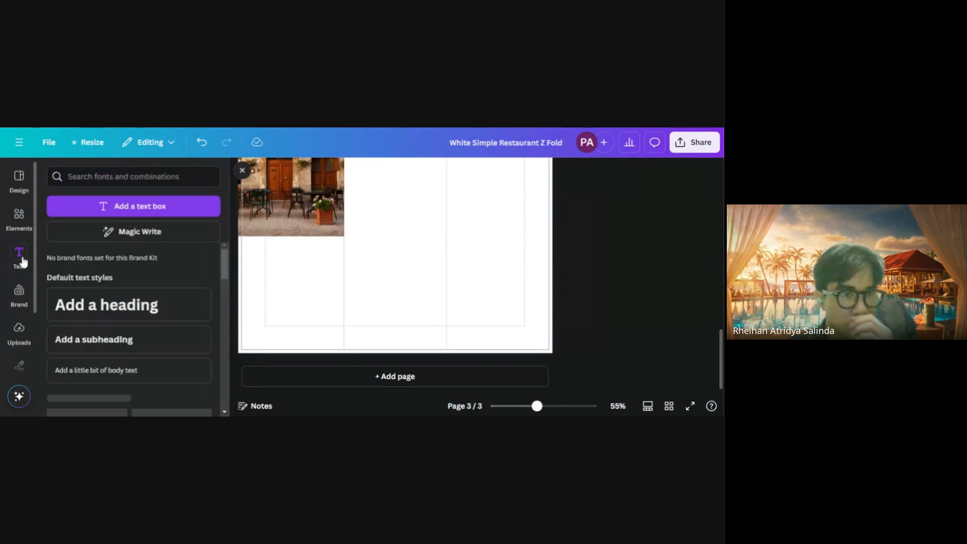
left_click(125, 306)
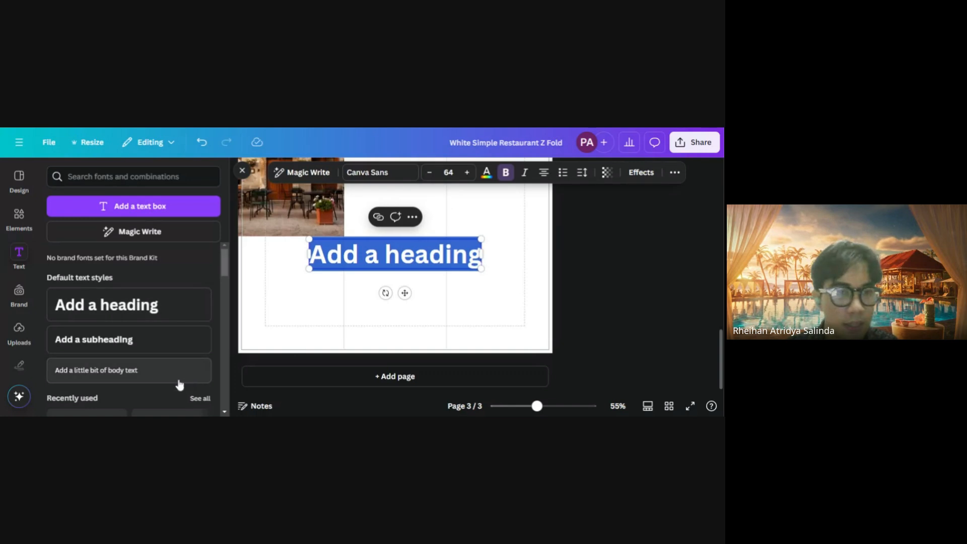
left_click(129, 371)
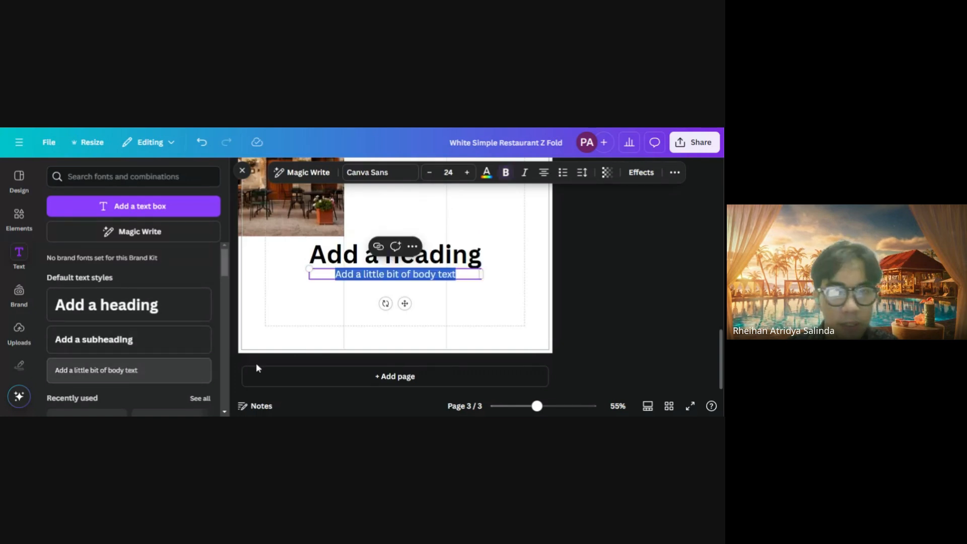
left_click(447, 320)
Change the heading text to 'ABOUT'
left_click(379, 259)
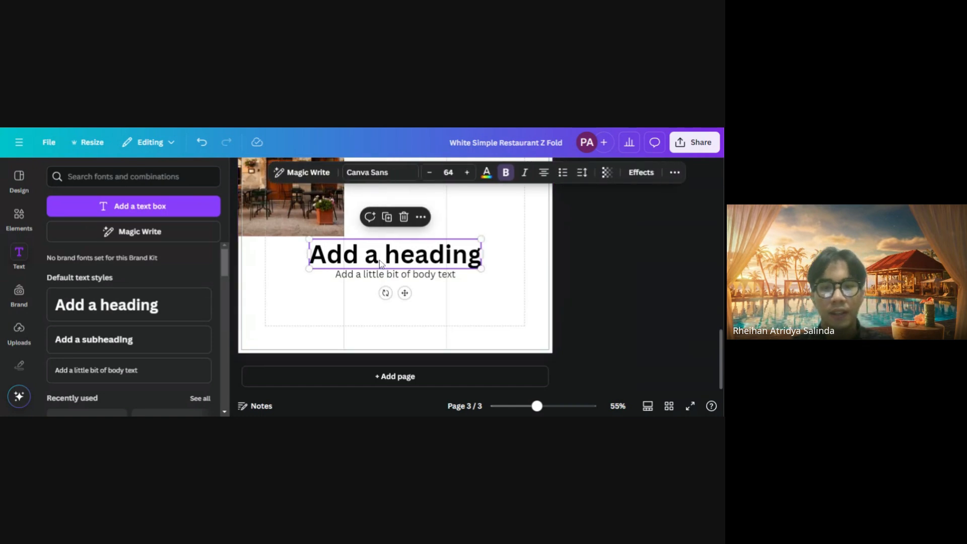
double_click(379, 260)
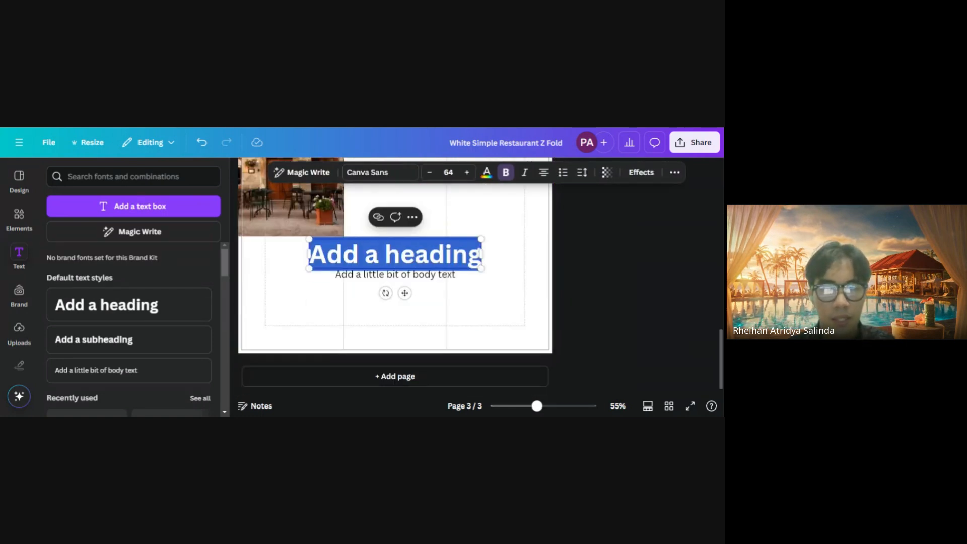
type("Ab")
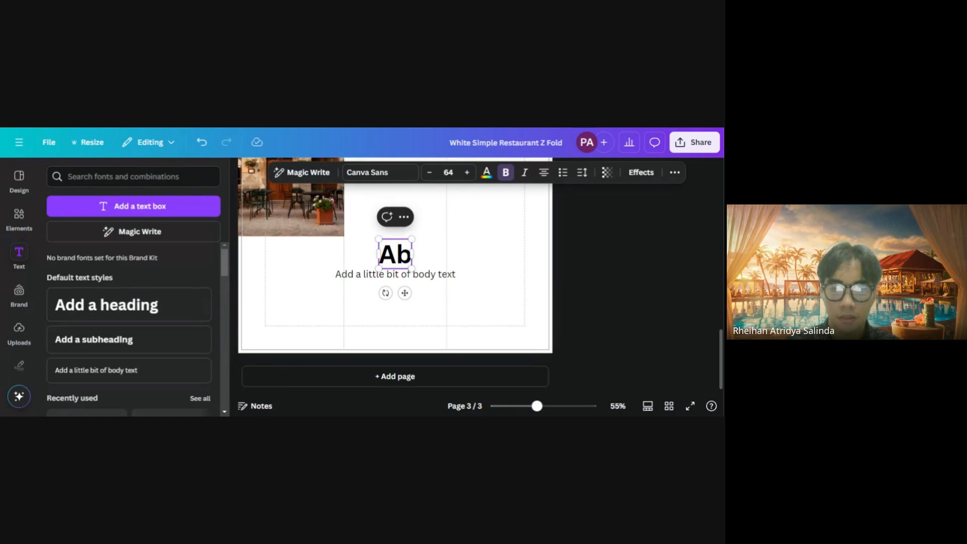
key("BackSpace")
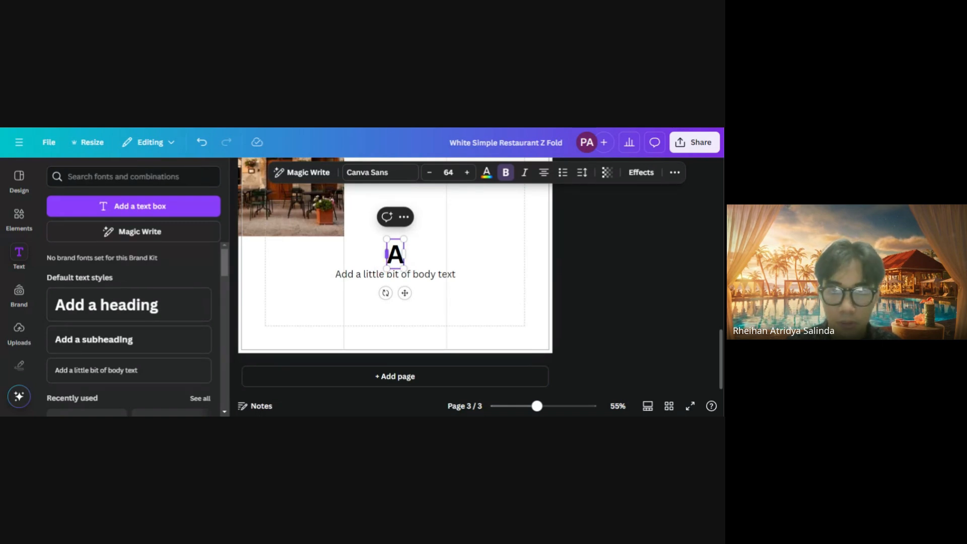
type("BOUT")
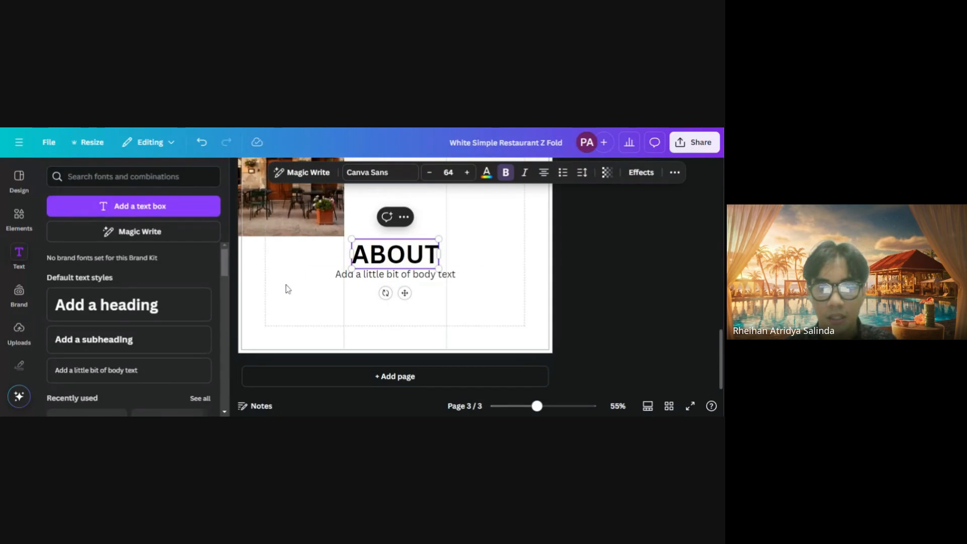
left_click(287, 289)
Replace the body with 'Lorem ipsum sit dolor amet.' repeated three times
double_click(367, 276)
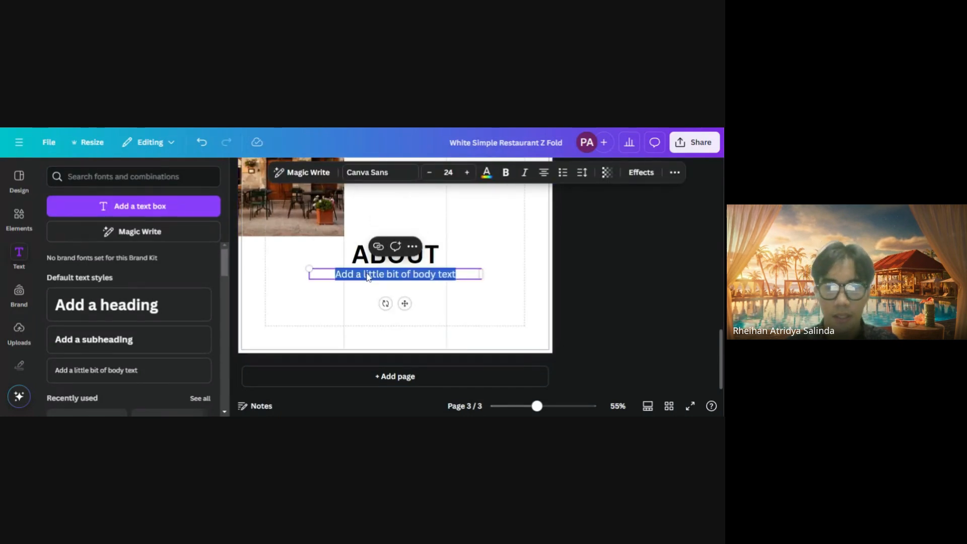
type("L")
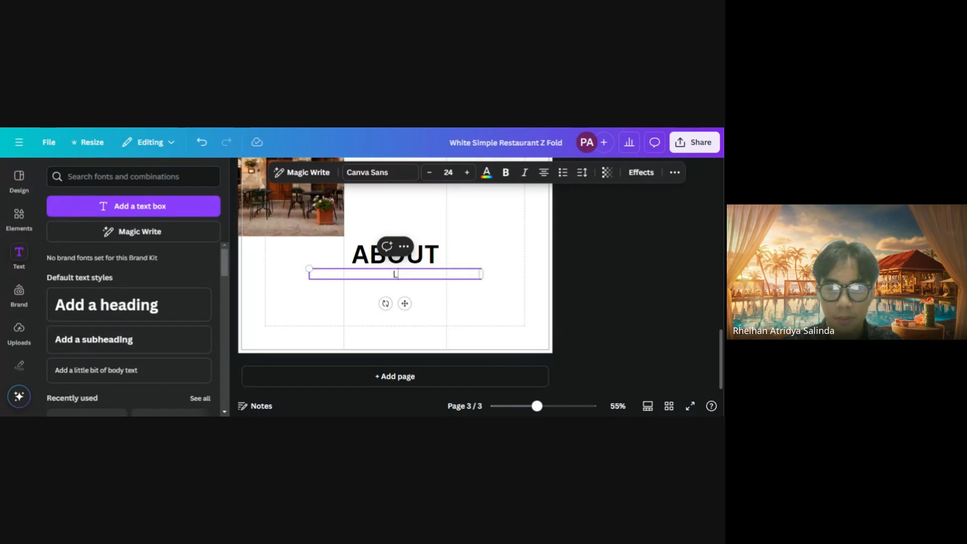
type("Oorem")
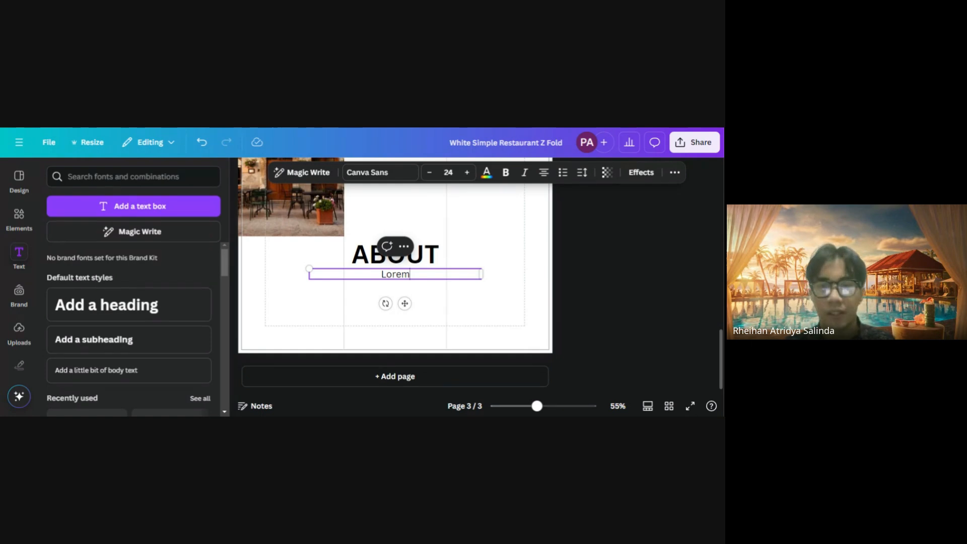
type(" ips")
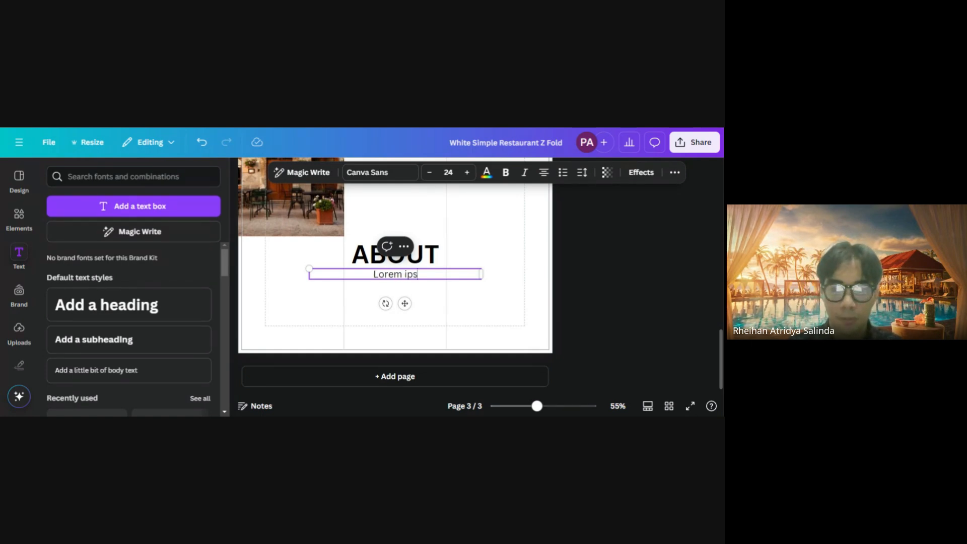
type("um sit dolor")
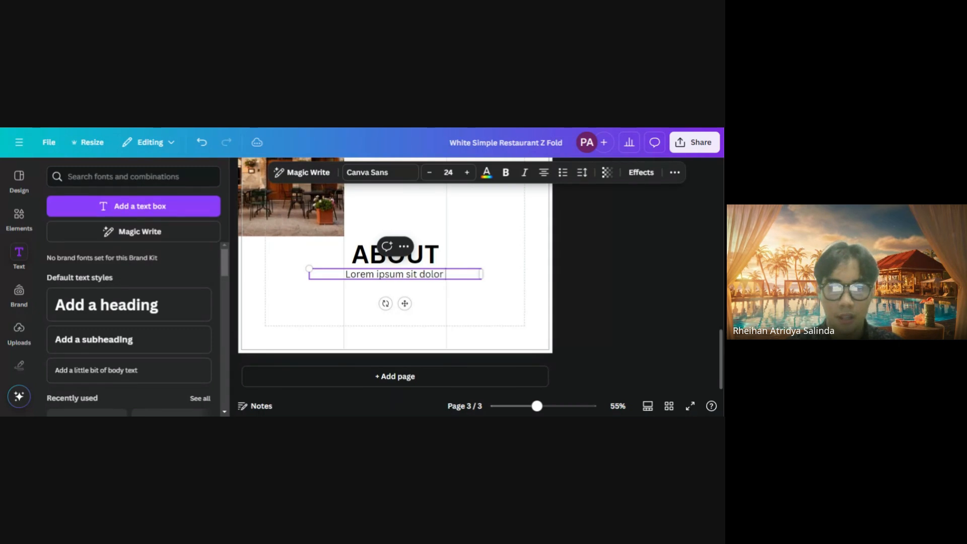
type(" amet.")
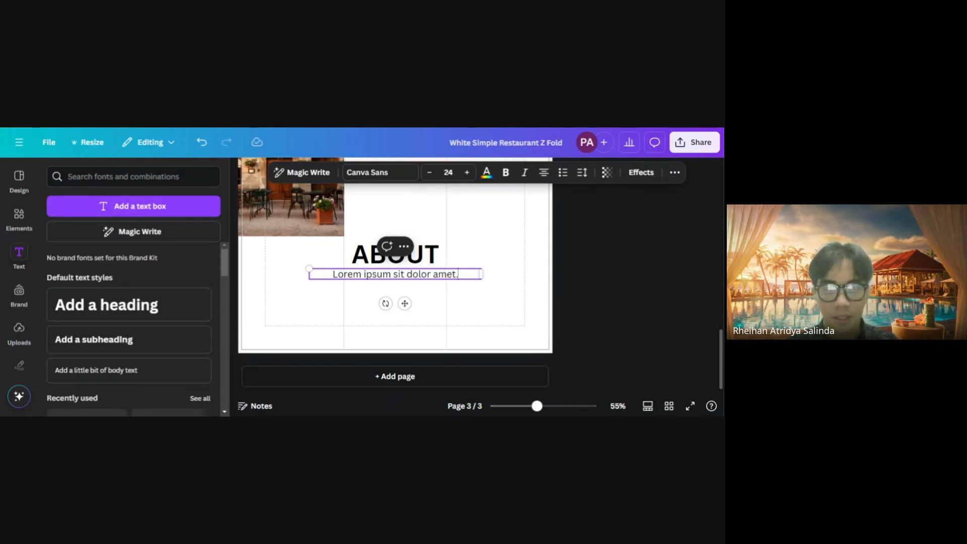
left_click_drag(332, 274, 451, 275)
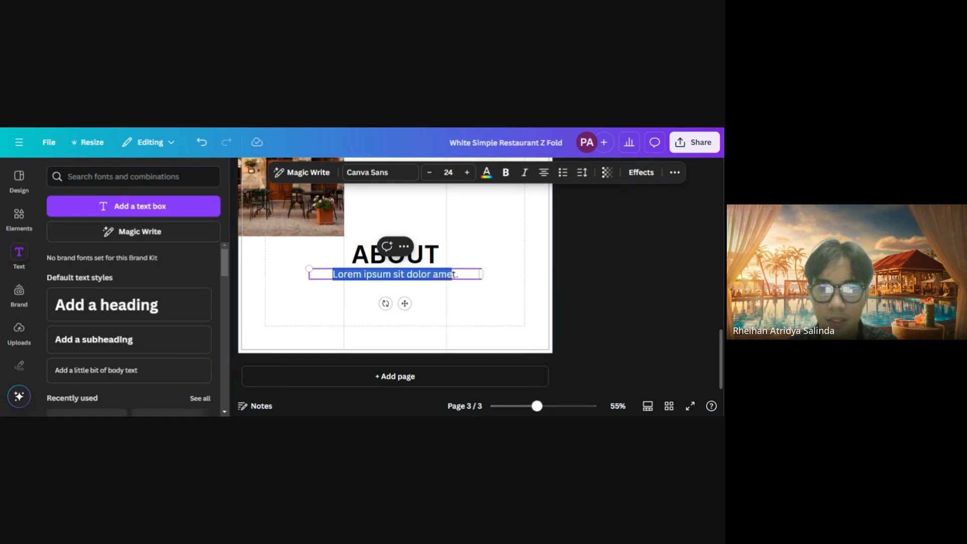
key("ctrl+c")
key("End")
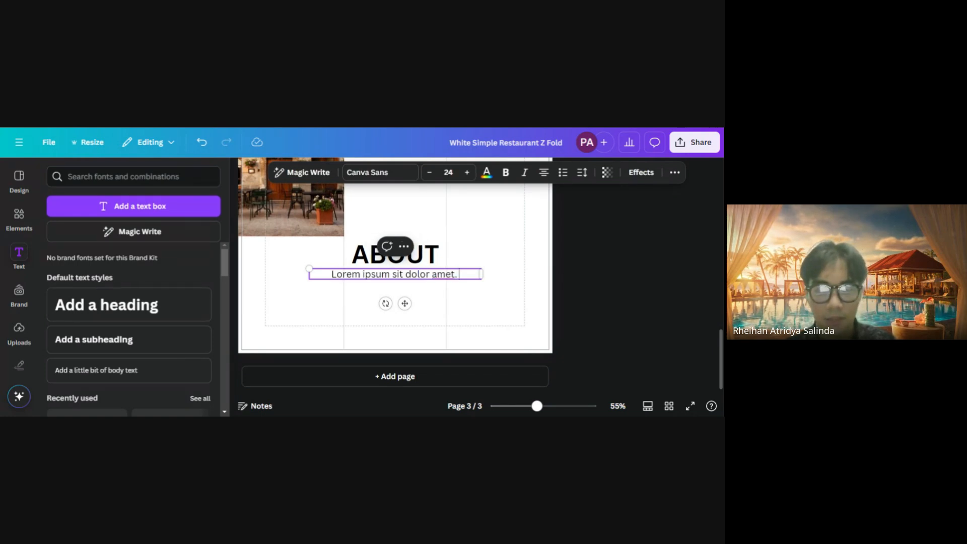
key("ctrl+v")
type(".")
key("ctrl+v")
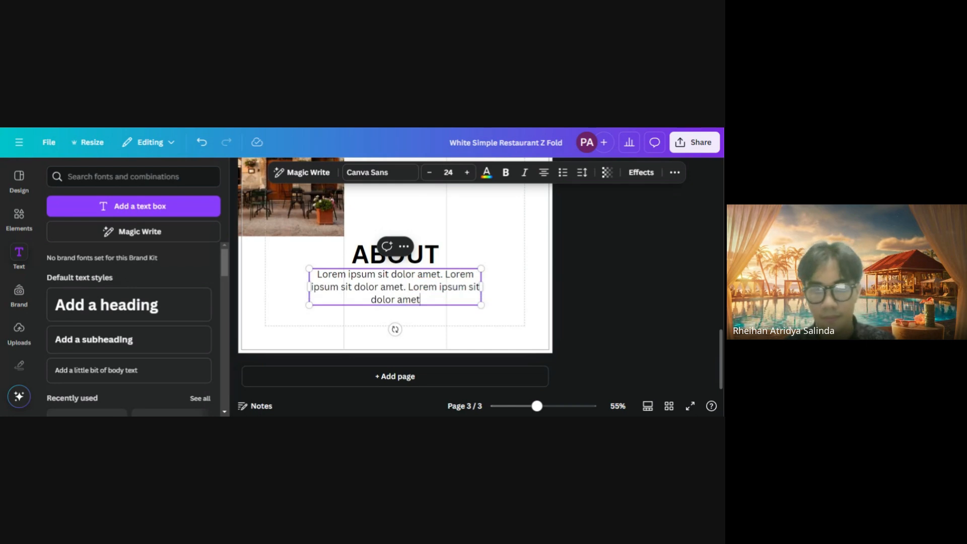
type(".")
left_click(530, 296)
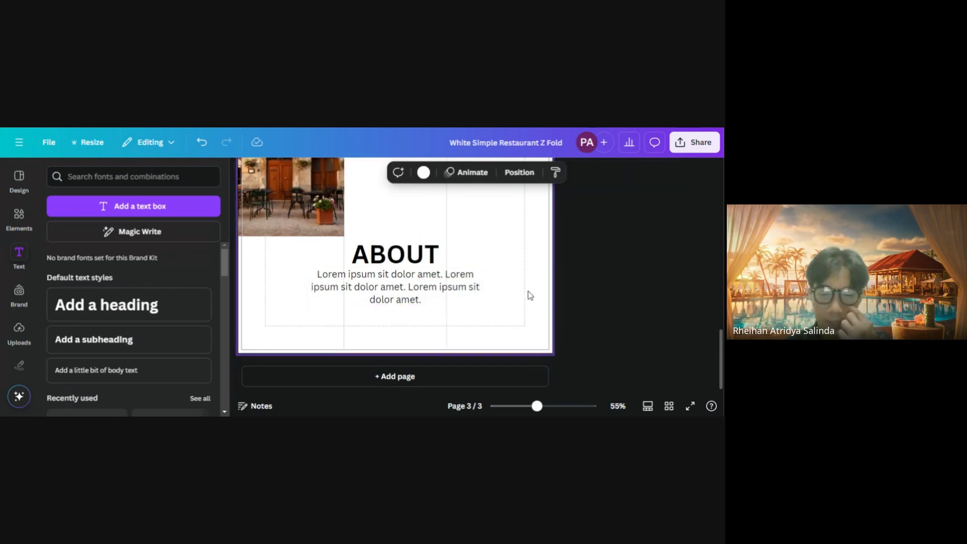
scroll(353, 336, "up", 1)
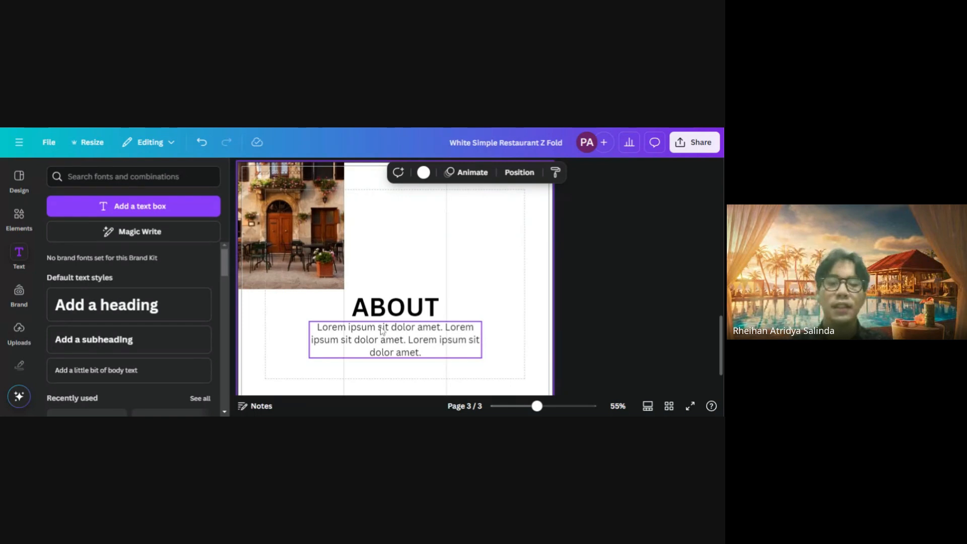
Set the ABOUT heading font to Bebas Neue
left_click(365, 314)
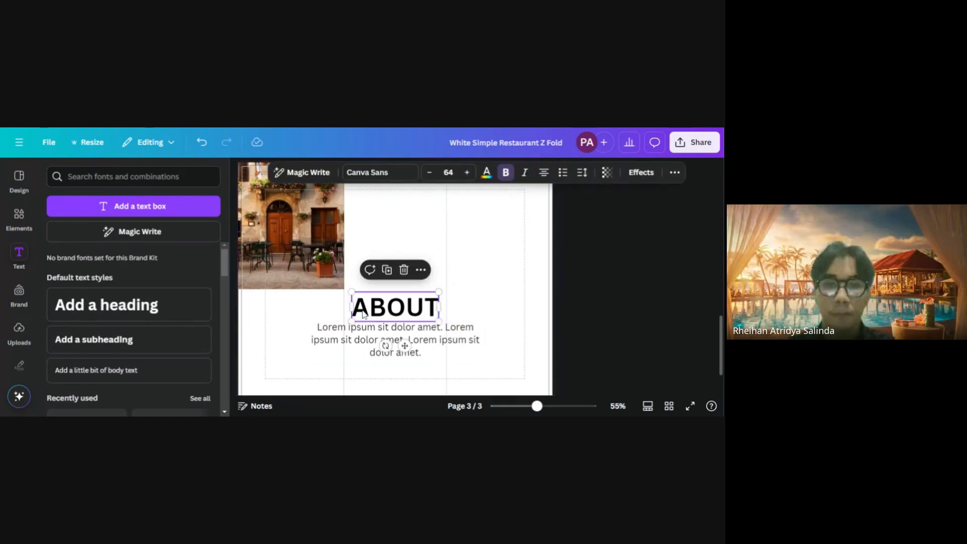
left_click(381, 173)
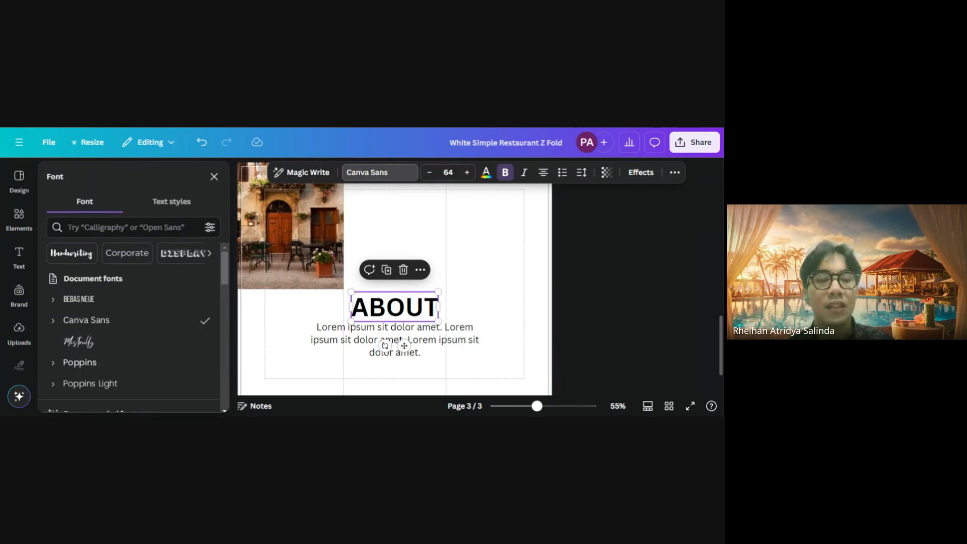
left_click(127, 304)
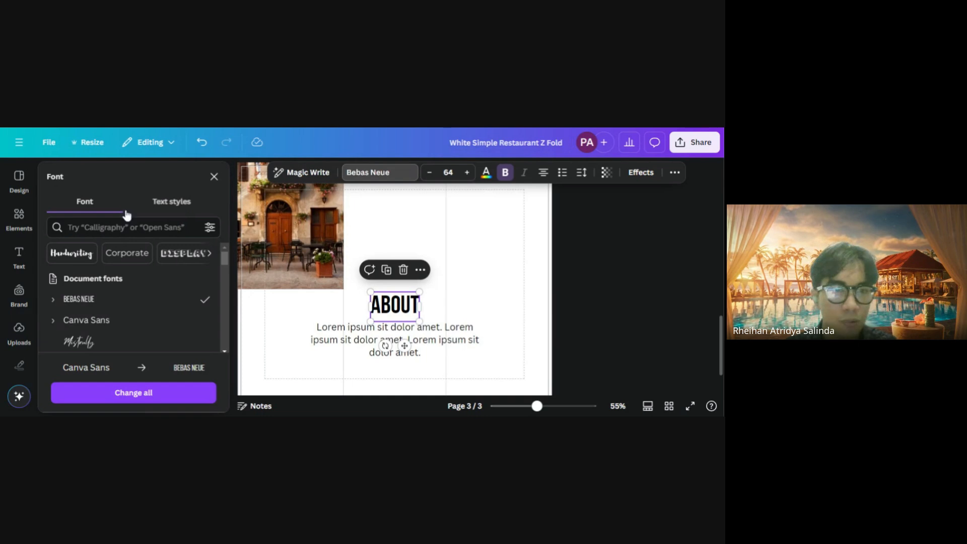
left_click(125, 227)
type("bebas")
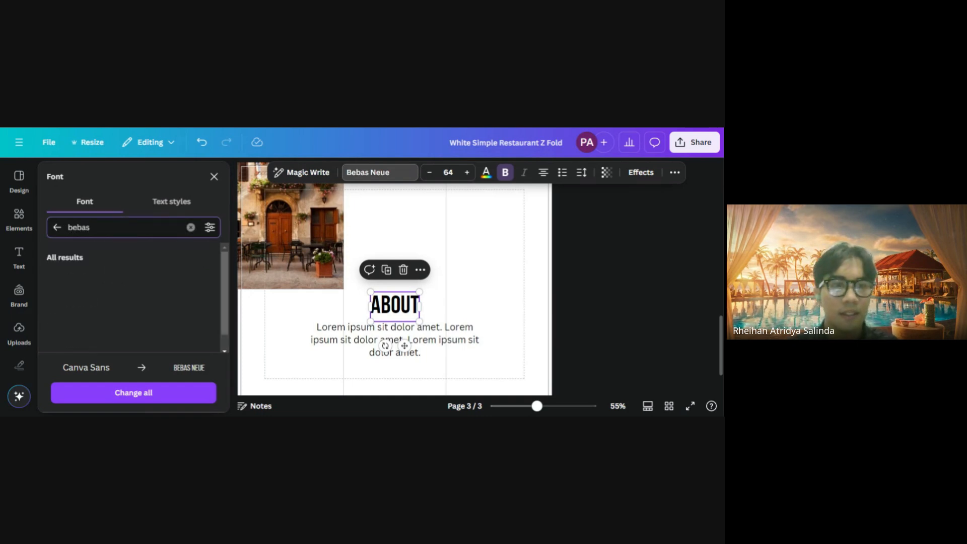
left_click(53, 279)
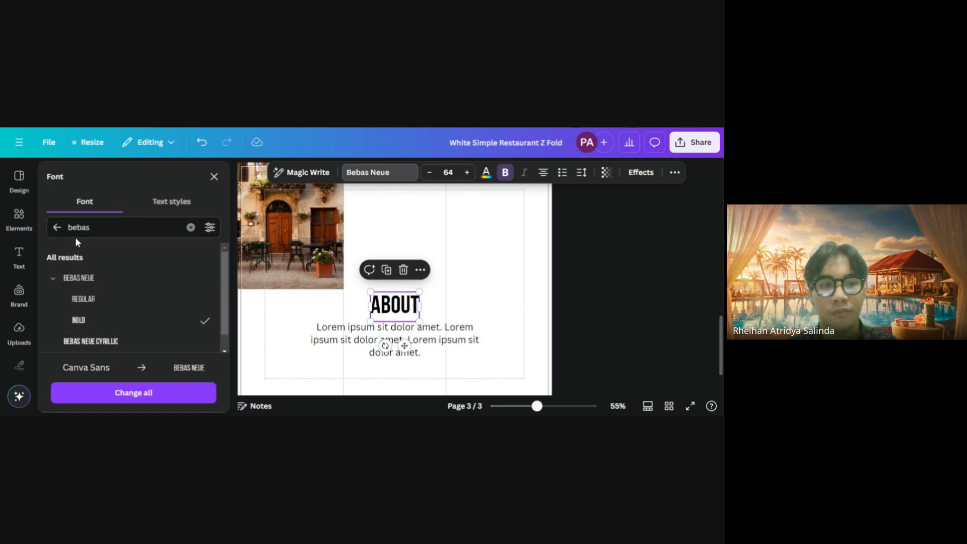
left_click(57, 228)
Set the Lorem ipsum paragraph to Poppins Regular
left_click(461, 329)
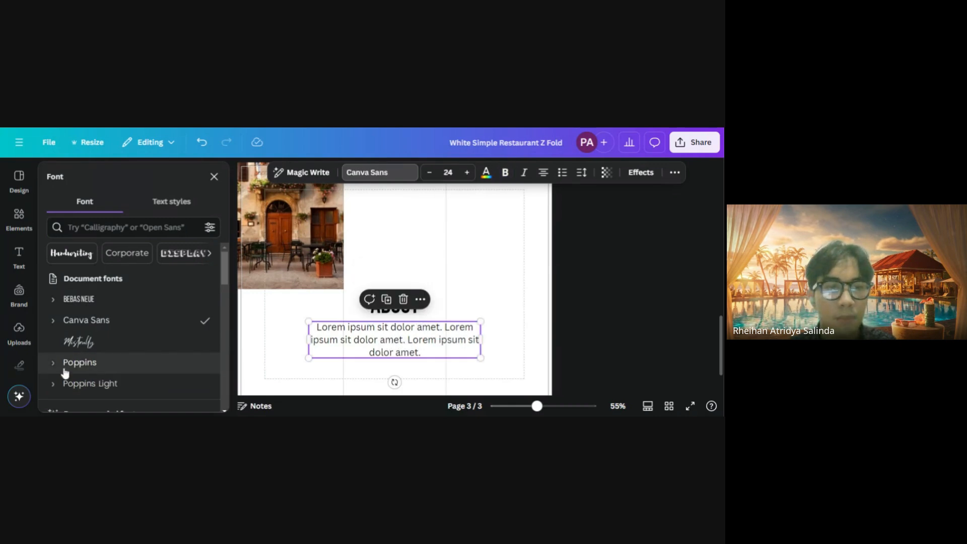
left_click(101, 227)
type("popp")
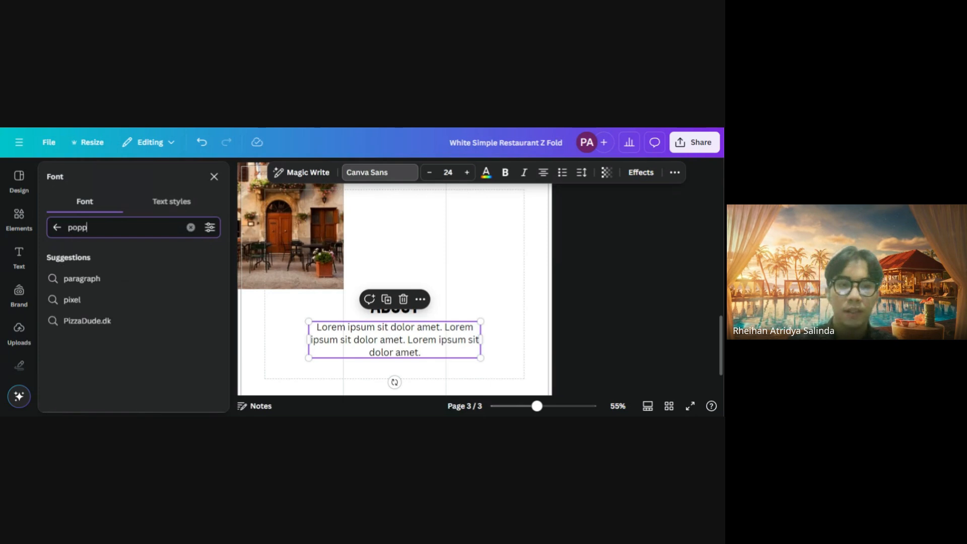
type("i")
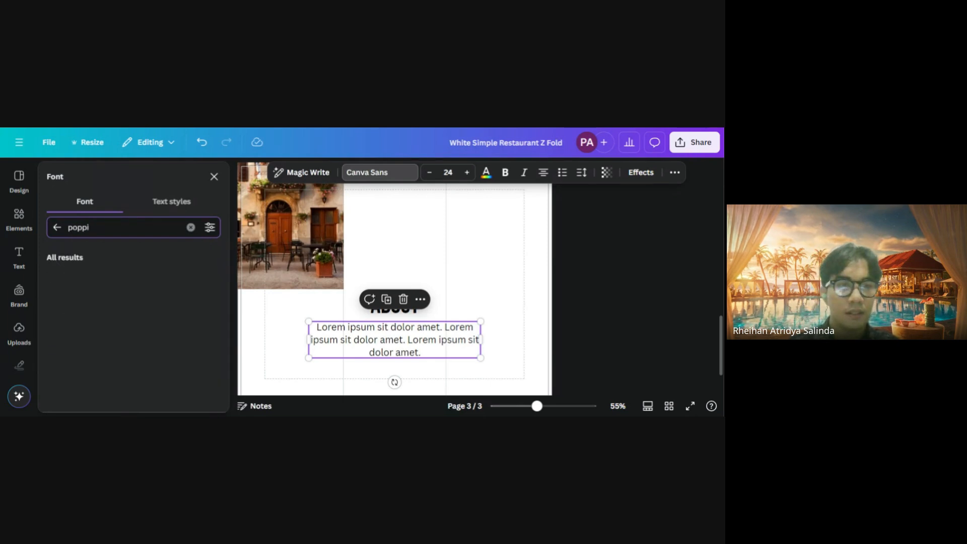
left_click(55, 279)
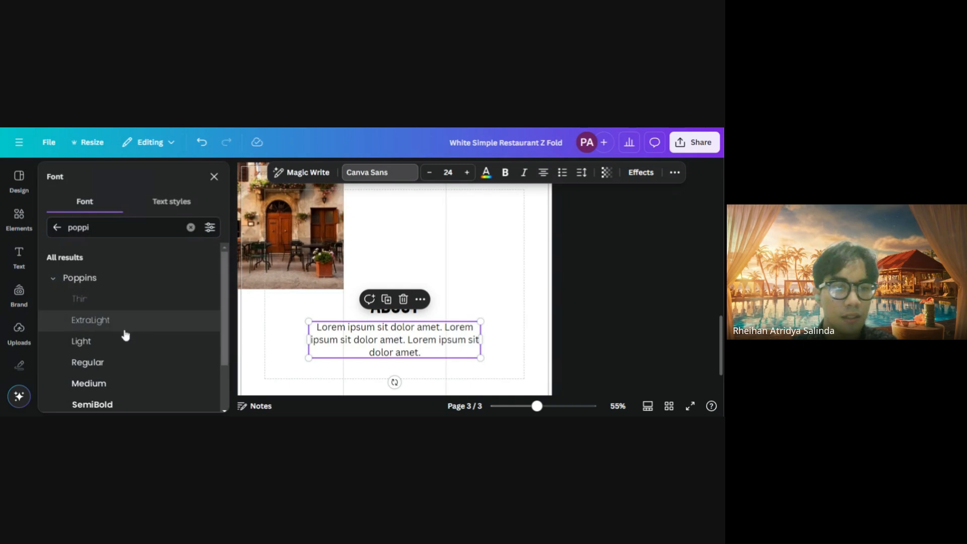
left_click(111, 367)
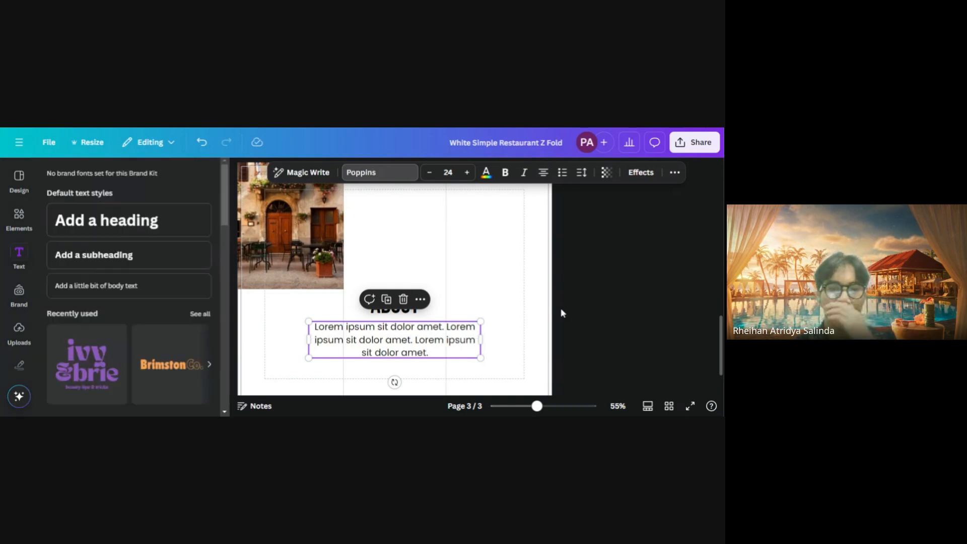
left_click_drag(518, 288, 388, 337)
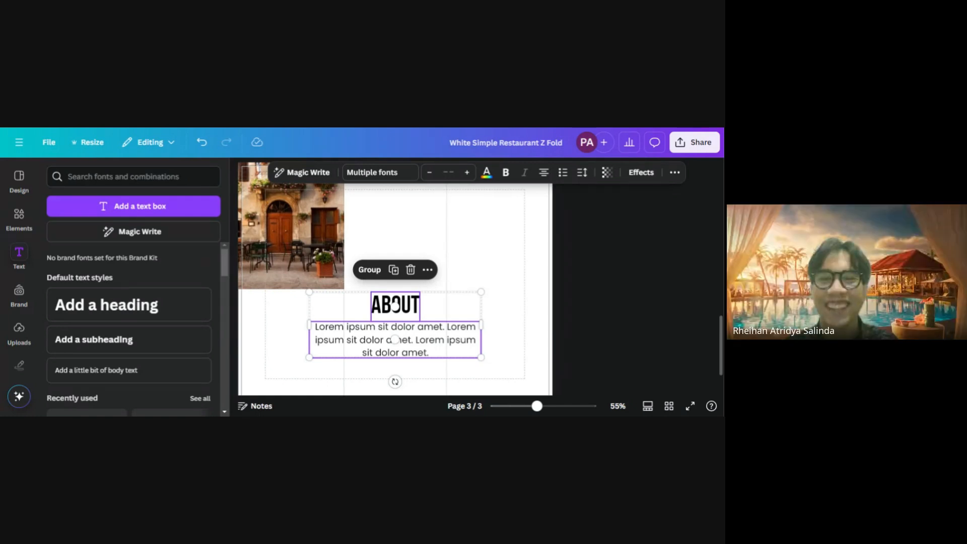
Move the ABOUT heading and paragraph into the left panel and shrink them to fit
left_click(395, 341)
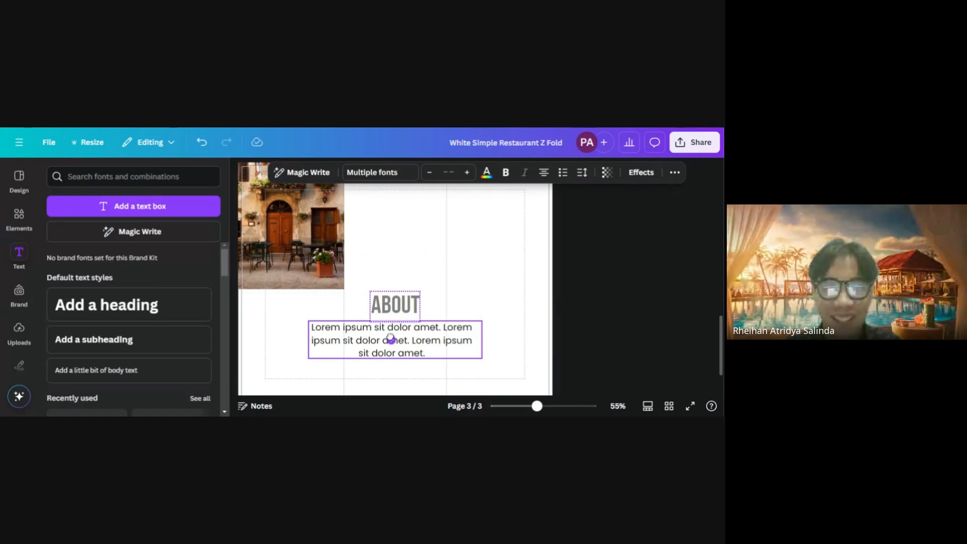
left_click_drag(411, 322, 349, 317)
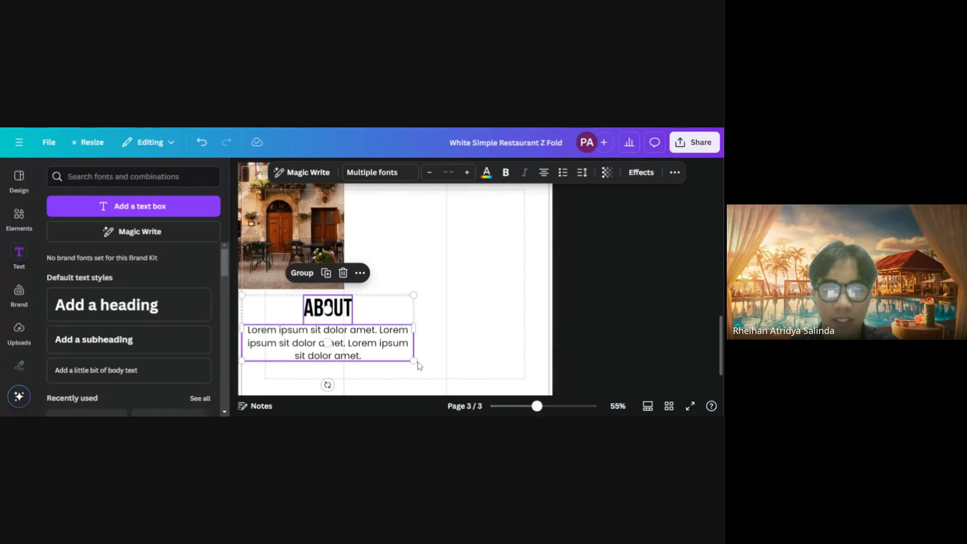
left_click_drag(416, 362, 343, 333)
left_click(381, 340)
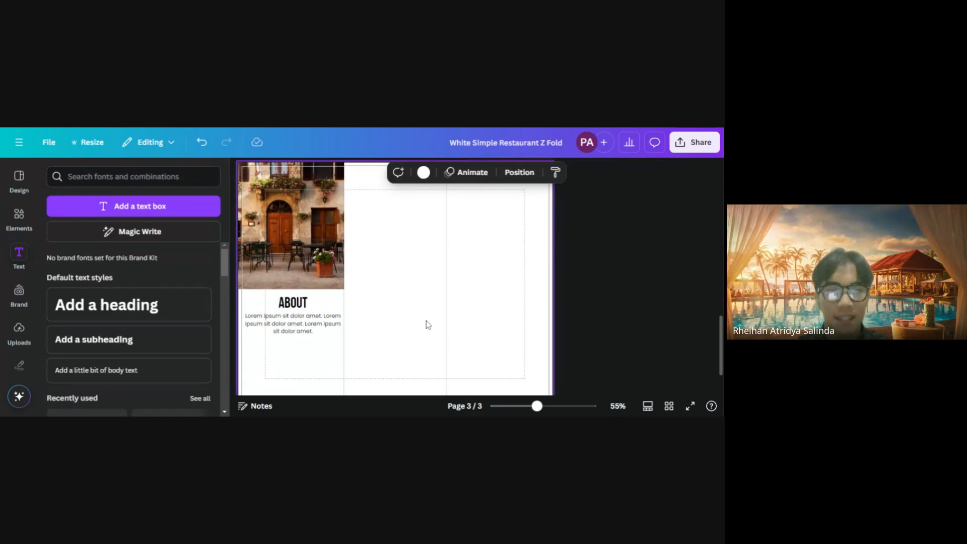
scroll(323, 325, "down", 2)
scroll(312, 327, "up", 3)
scroll(321, 335, "up", 3)
scroll(317, 342, "down", 1)
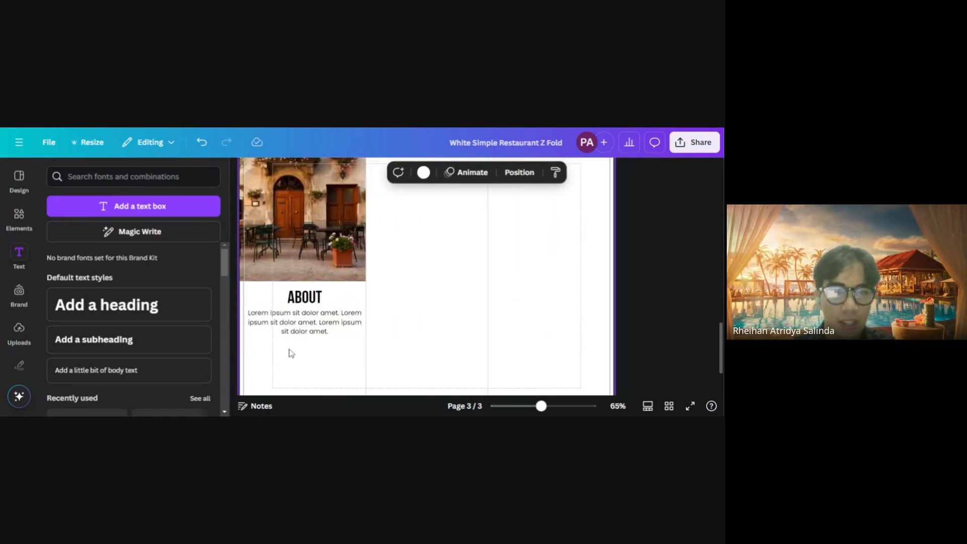
scroll(317, 342, "up", 1)
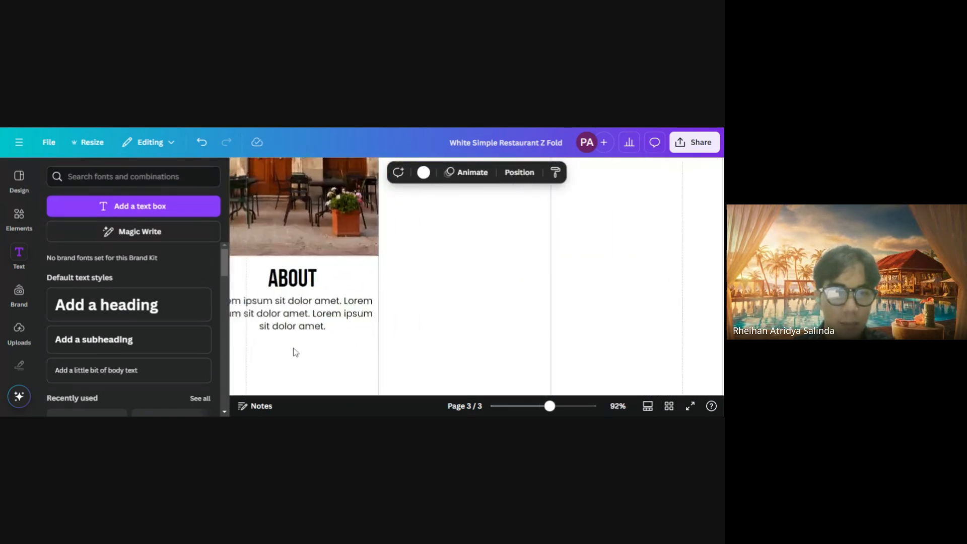
Narrow the paragraph so it wraps into four lines centred under ABOUT
left_click(249, 317)
left_click_drag(245, 316, 284, 313)
mouse_move(292, 315)
left_mouse_down()
mouse_move(283, 313)
mouse_move(292, 317)
left_mouse_up()
left_click_drag(375, 308, 351, 307)
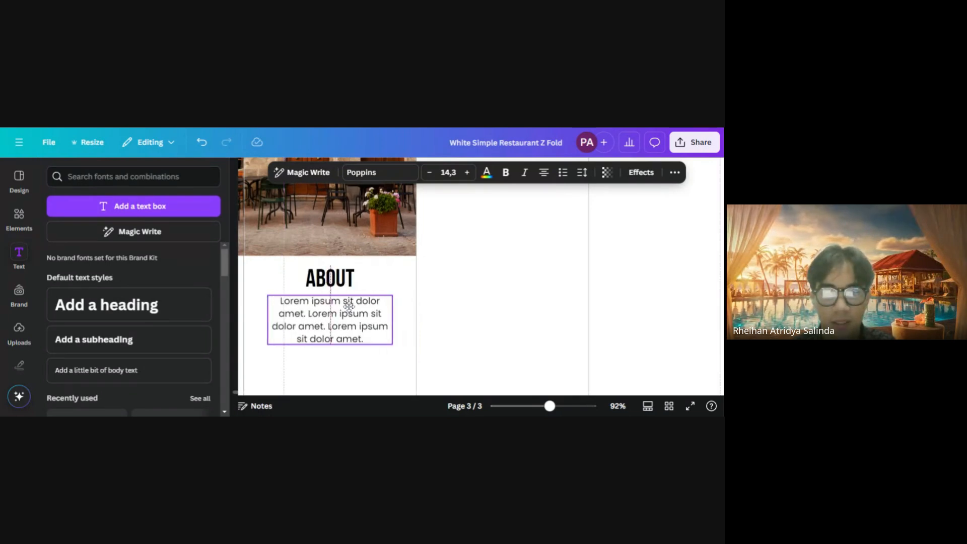
left_click(468, 292)
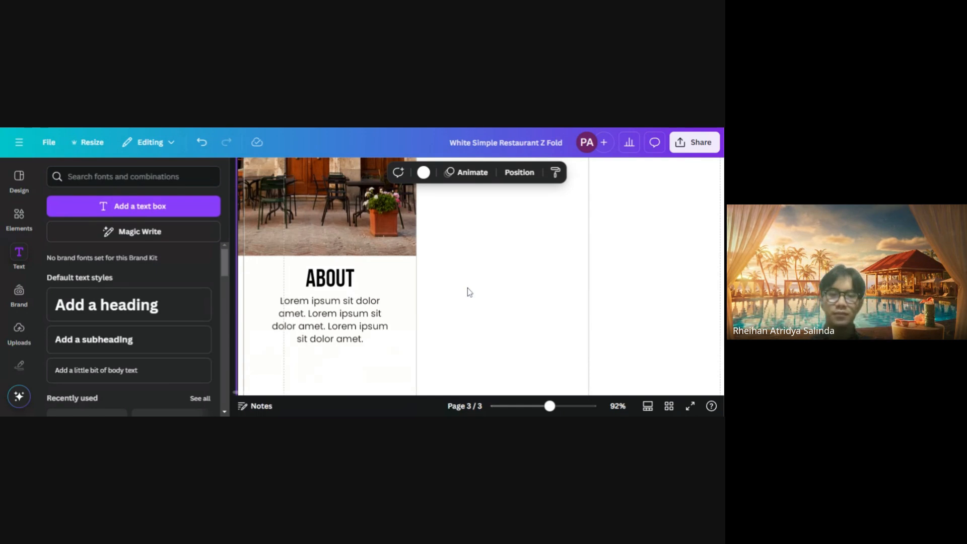
scroll(476, 304, "down", 5, "ctrl")
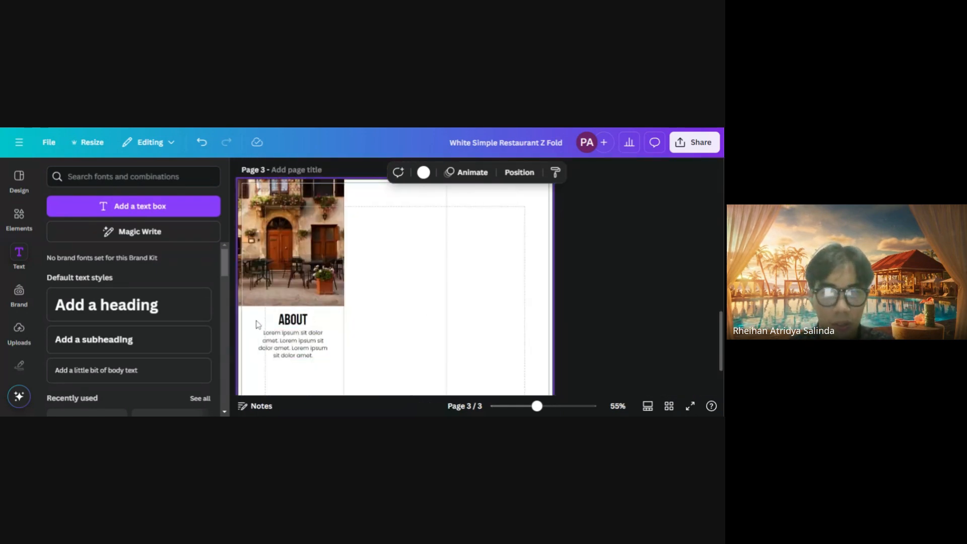
left_click_drag(256, 313, 406, 249)
Place a copy of the ABOUT heading in the right panel, enlarged to 74.5 pt
left_click(485, 278)
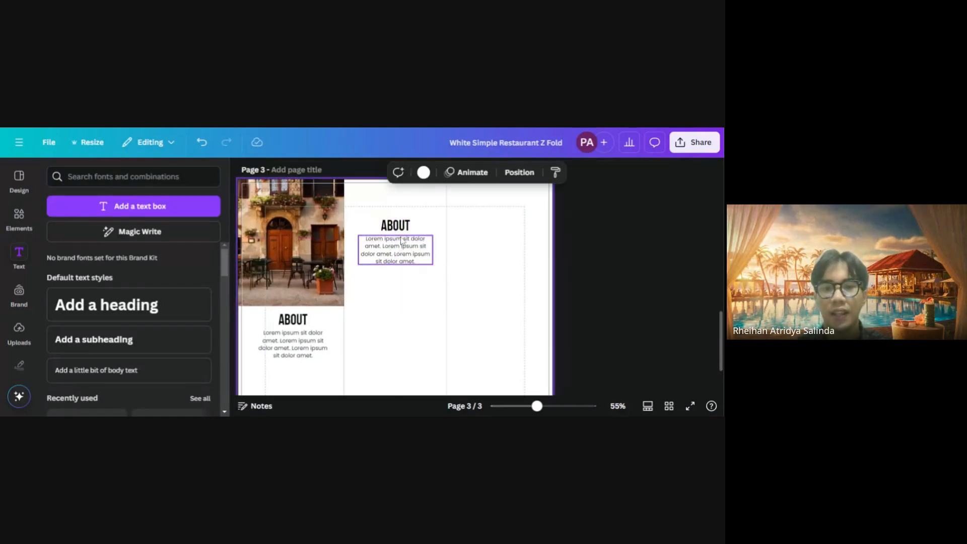
left_click(399, 229)
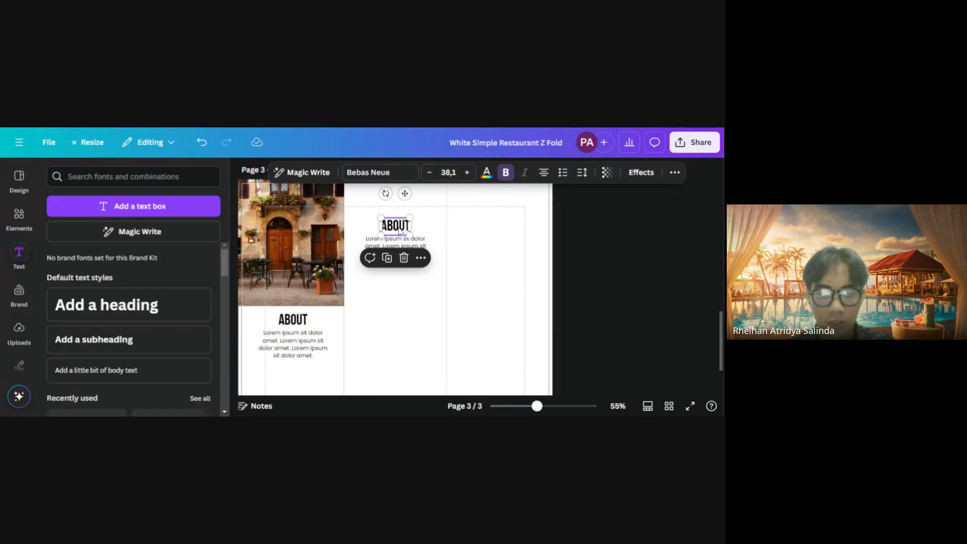
left_click_drag(399, 232, 494, 349)
scroll(499, 342, "down", 2)
mouse_move(512, 308)
left_mouse_down()
mouse_move(535, 327)
mouse_move(502, 298)
left_mouse_up()
scroll(518, 338, "up", 15)
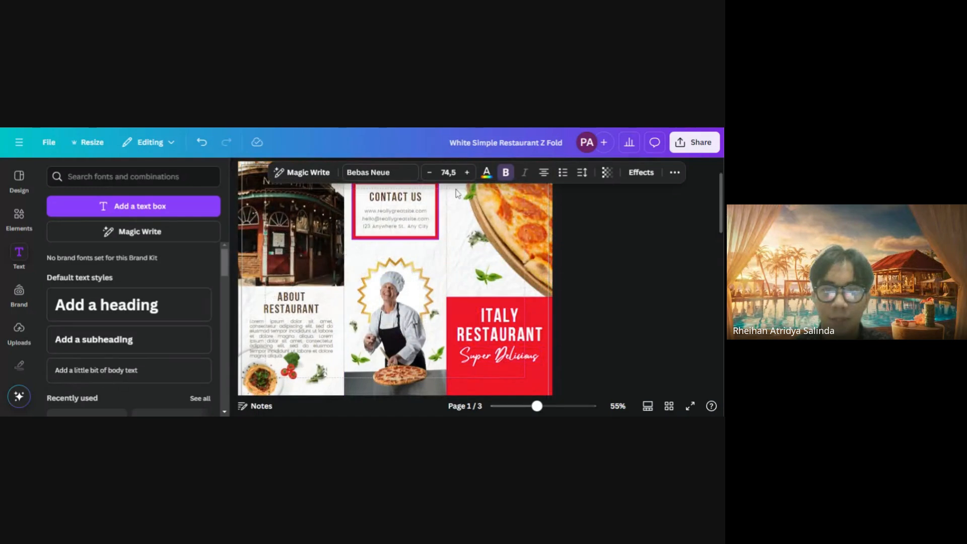
scroll(630, 288, "down", 7)
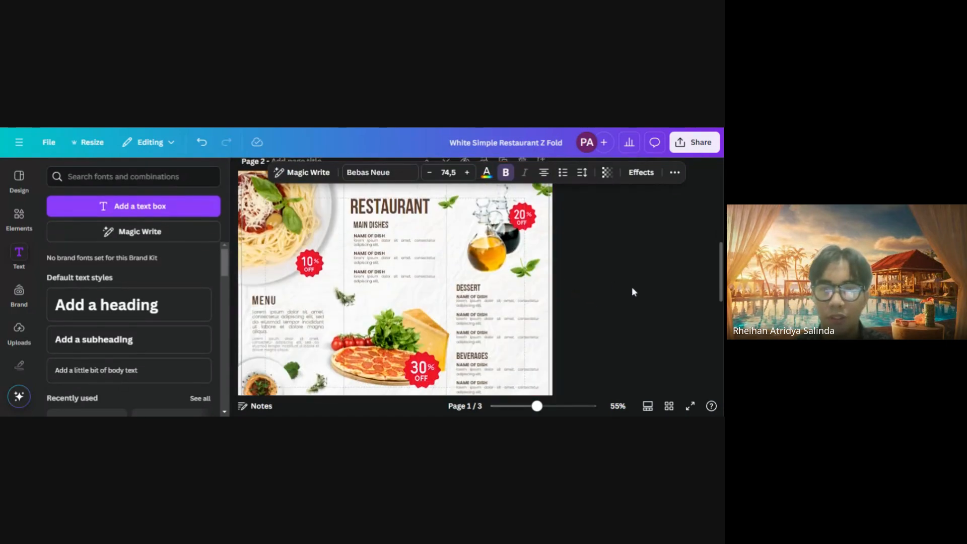
scroll(632, 289, "down", 8)
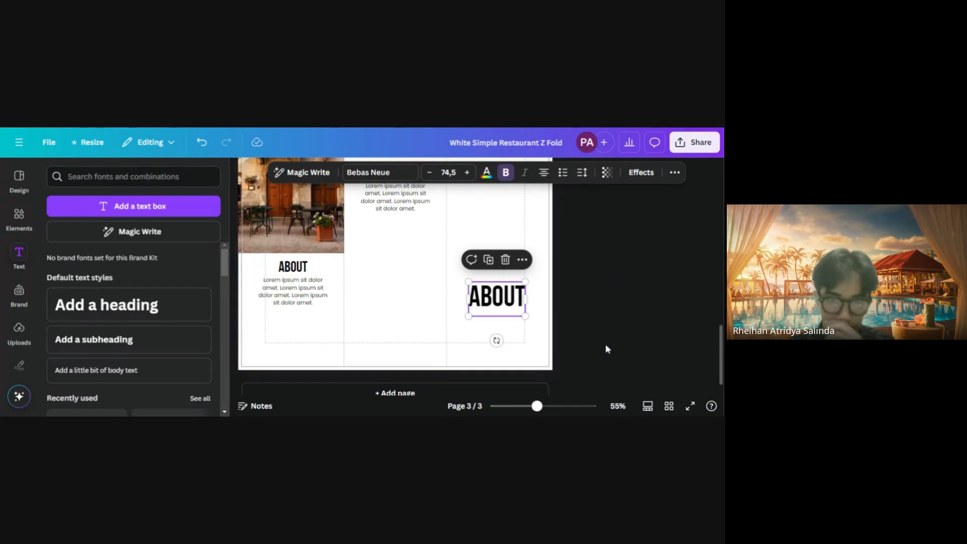
scroll(404, 276, "up", 1)
double_click(395, 249)
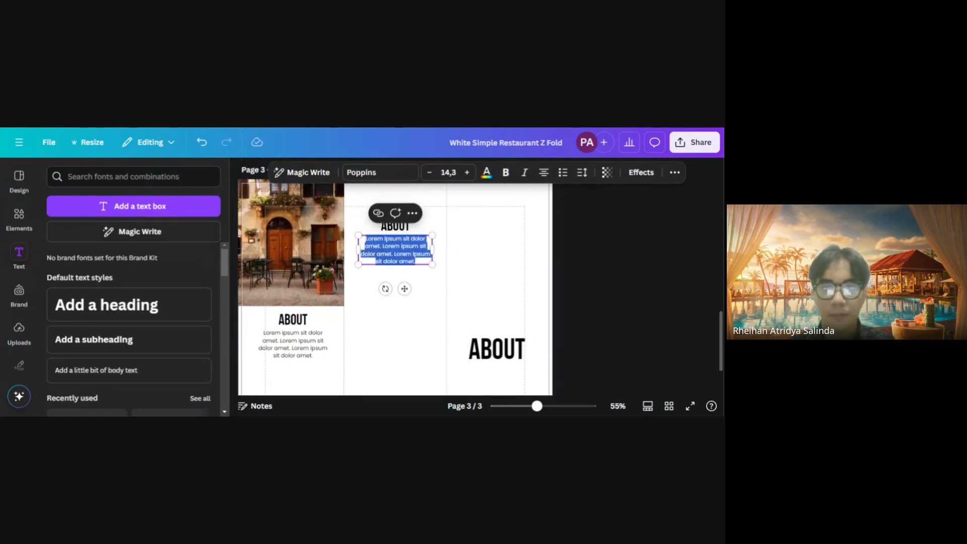
scroll(395, 252, "up", 1)
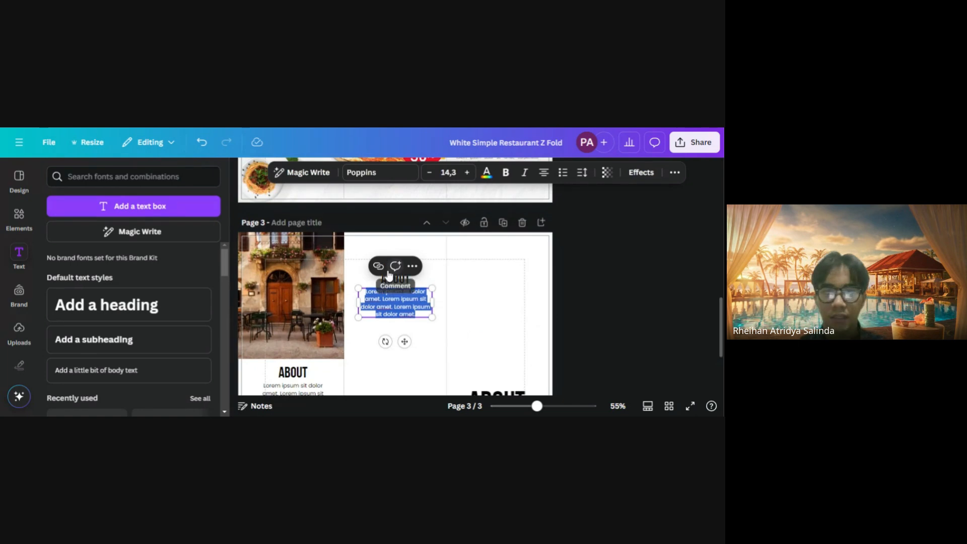
Retitle the middle panel's heading to 'CONTACT US'
double_click(395, 278)
key("BackSpace")
type("CC")
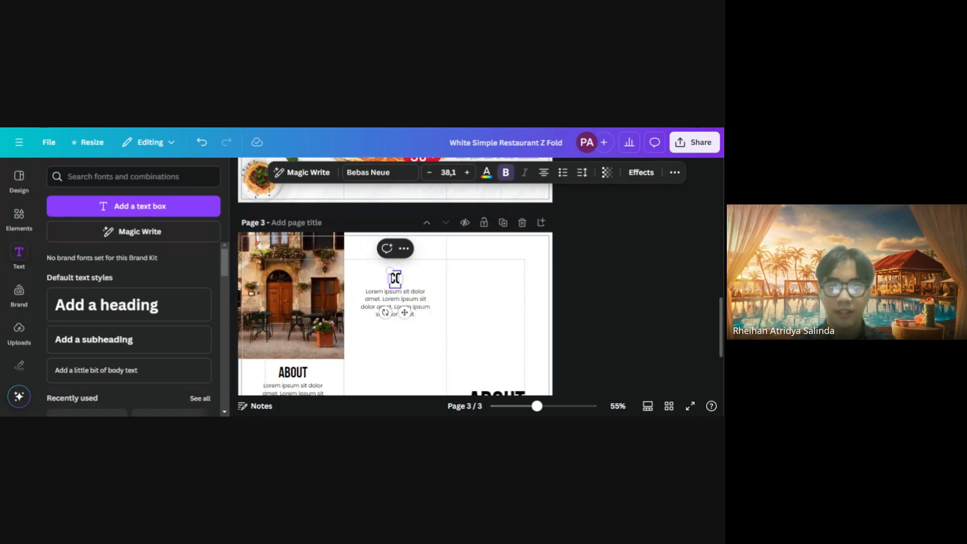
type("NTA")
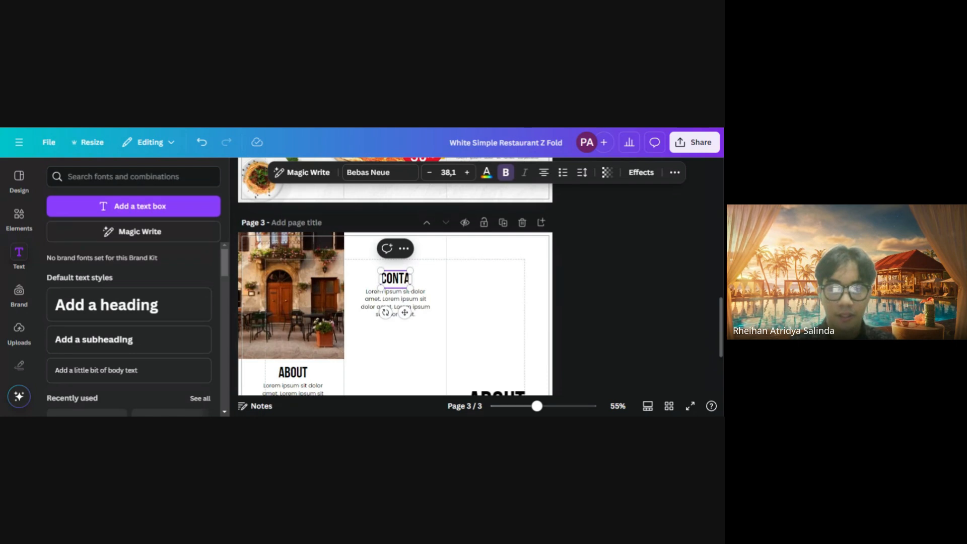
type("CT US")
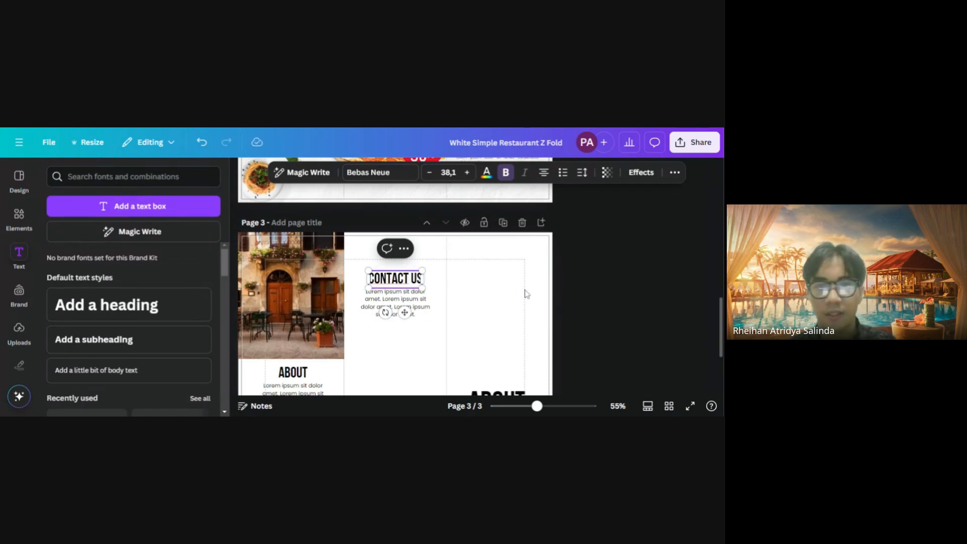
left_click(525, 294)
Replace the text under CONTACT US with the reallygreatsite handle line
double_click(408, 312)
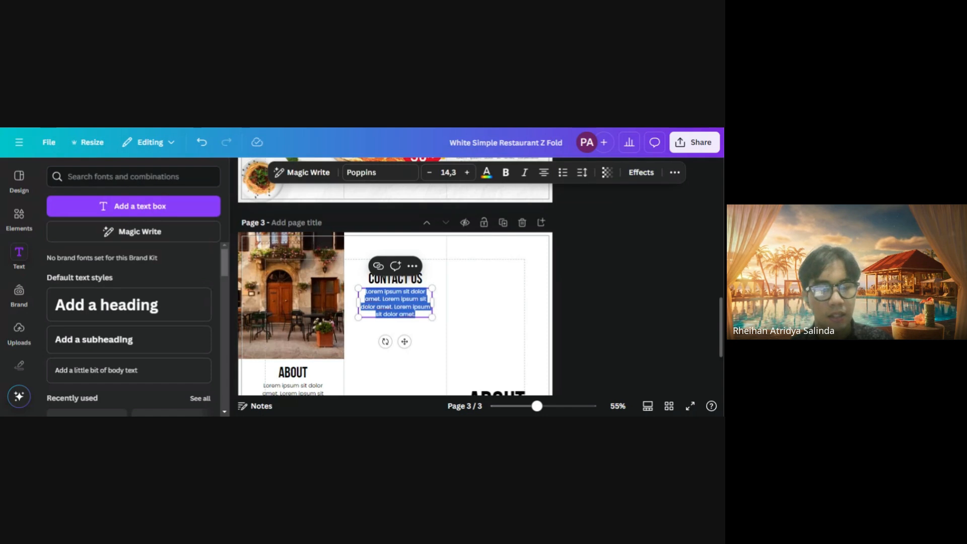
type("R")
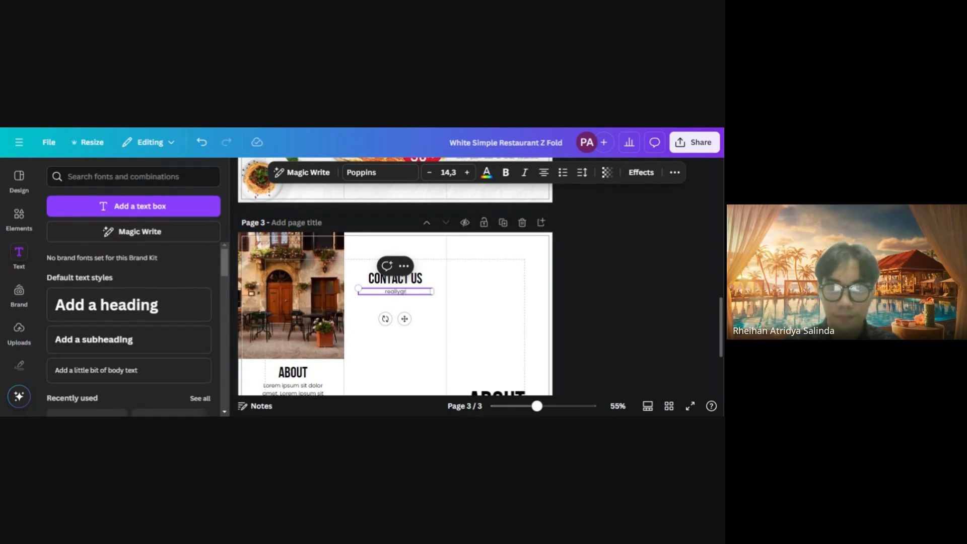
type("eallygreatwsite")
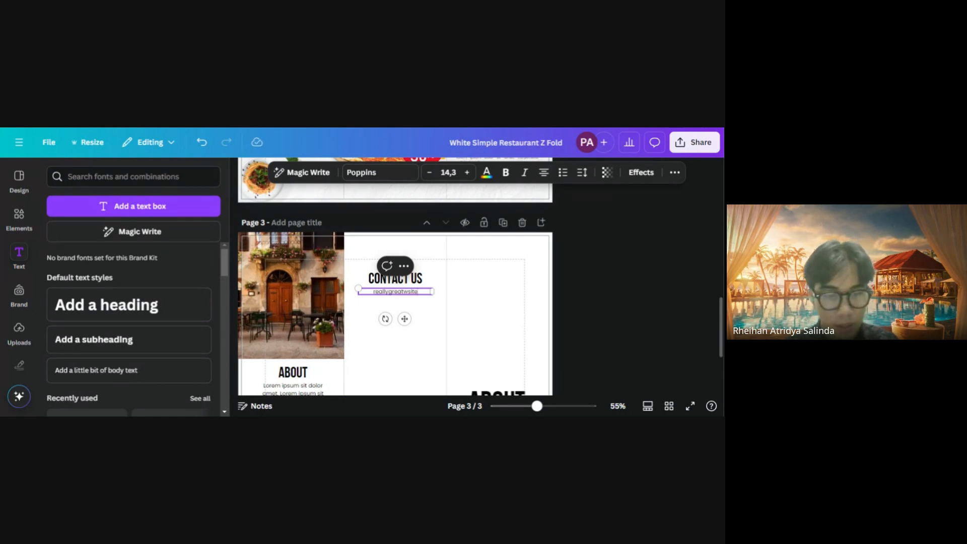
type(".com")
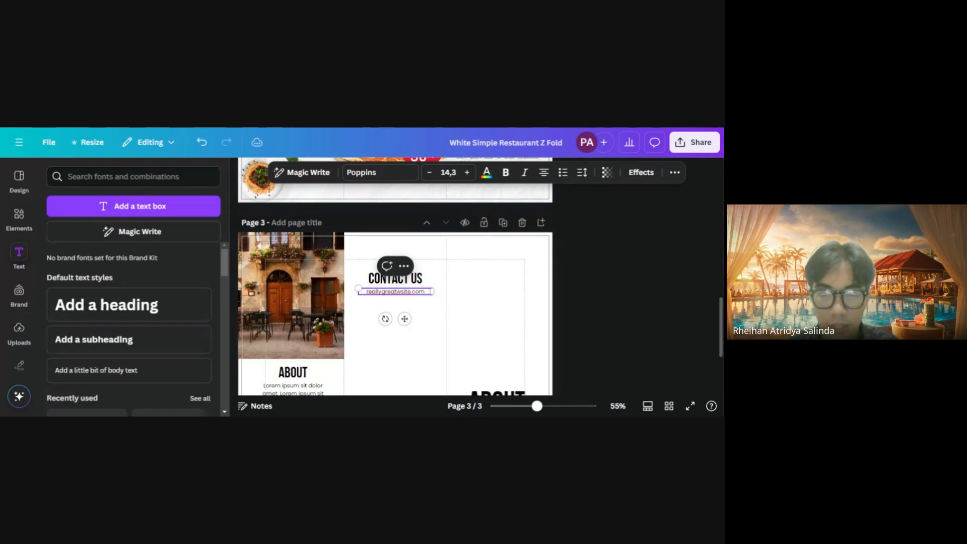
key("BackSpace")
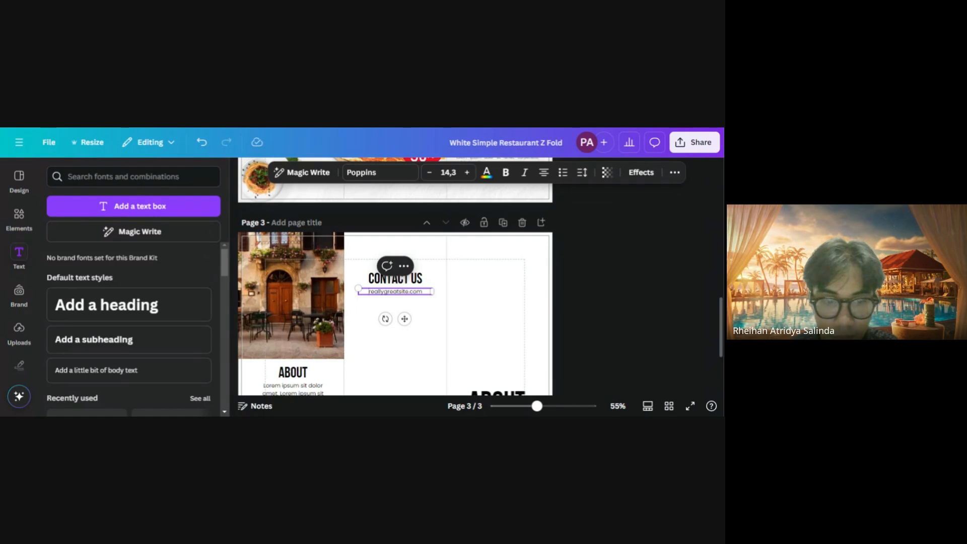
type("@")
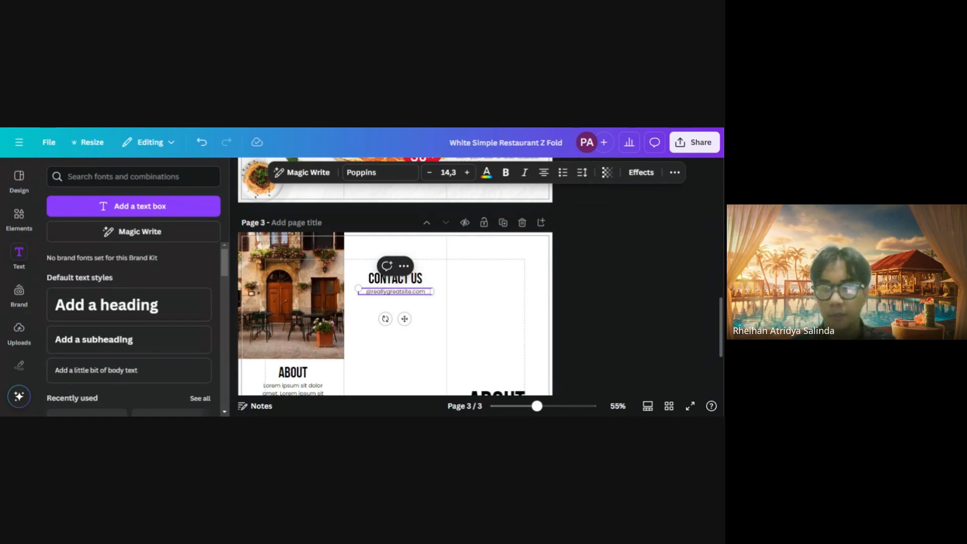
left_click(430, 319)
left_click(412, 292)
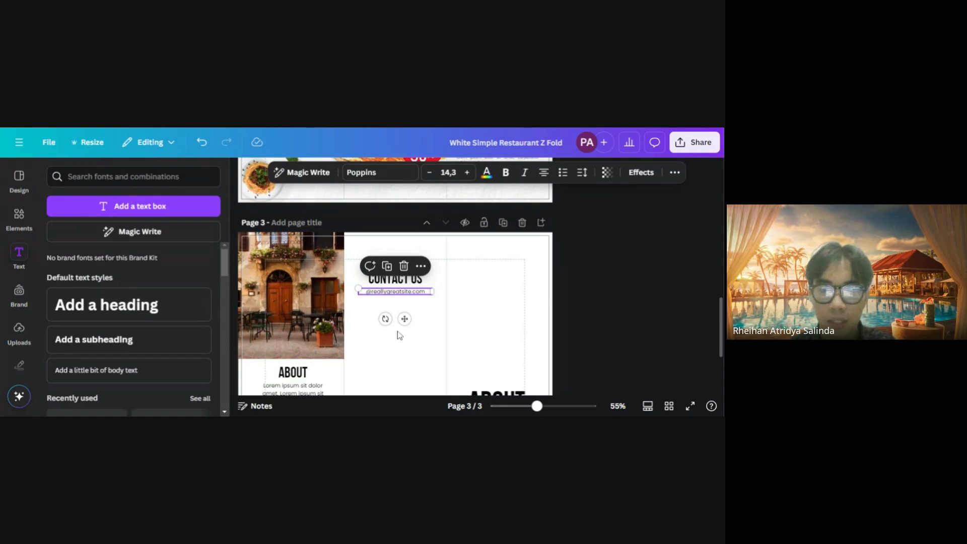
left_click_drag(401, 322, 399, 335)
double_click(407, 303)
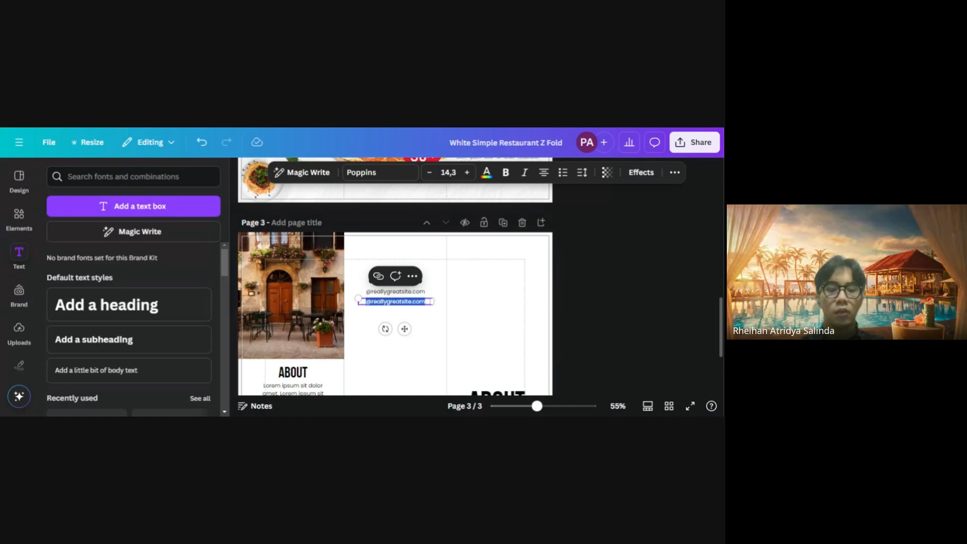
type("www.gre")
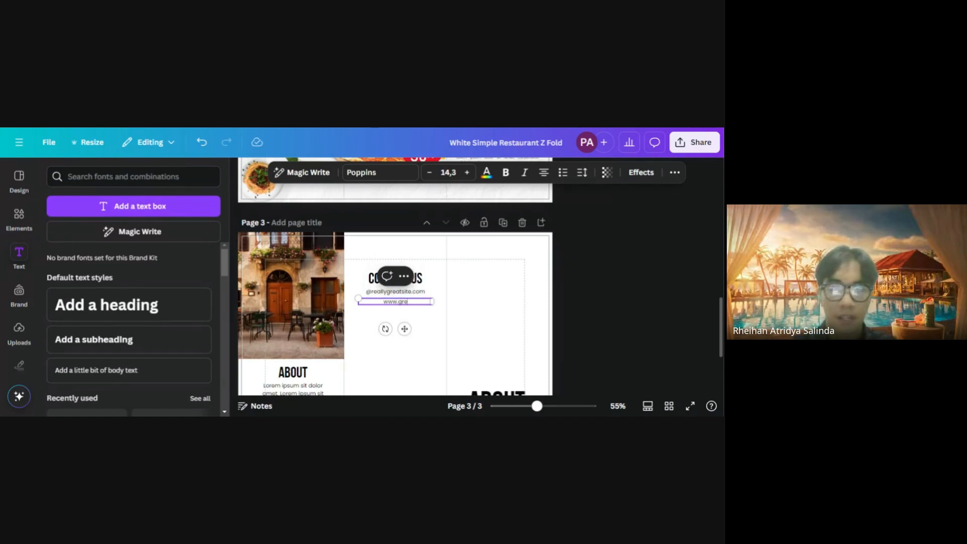
type("at")
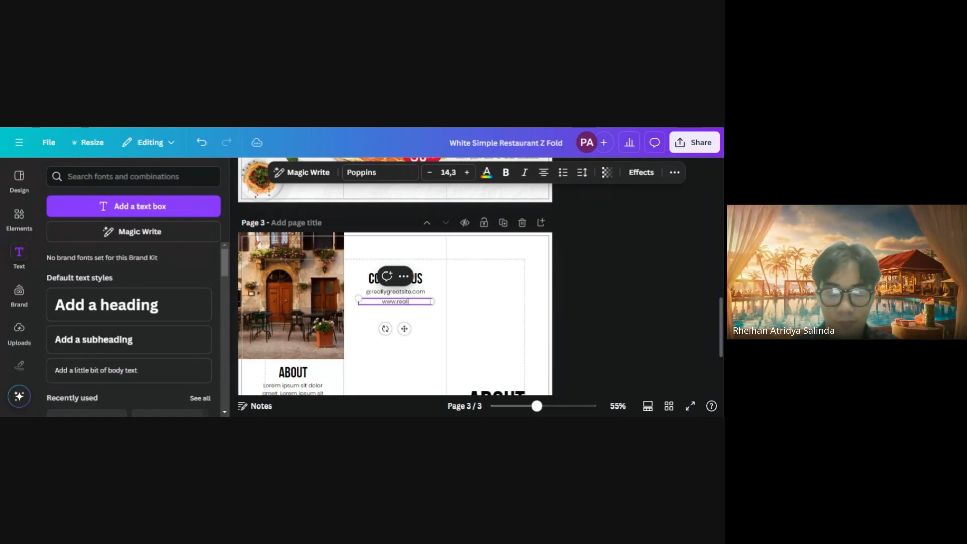
type("ygreatsite")
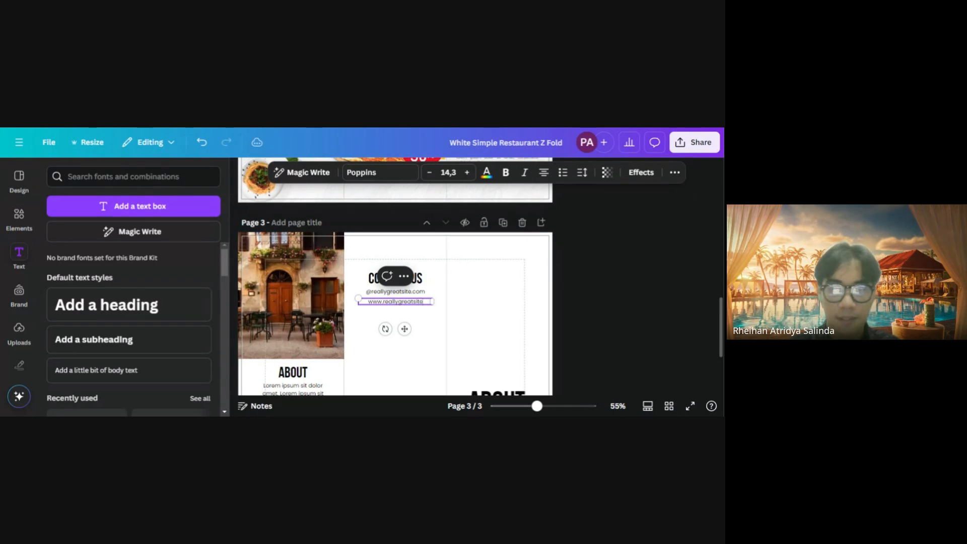
type(".com")
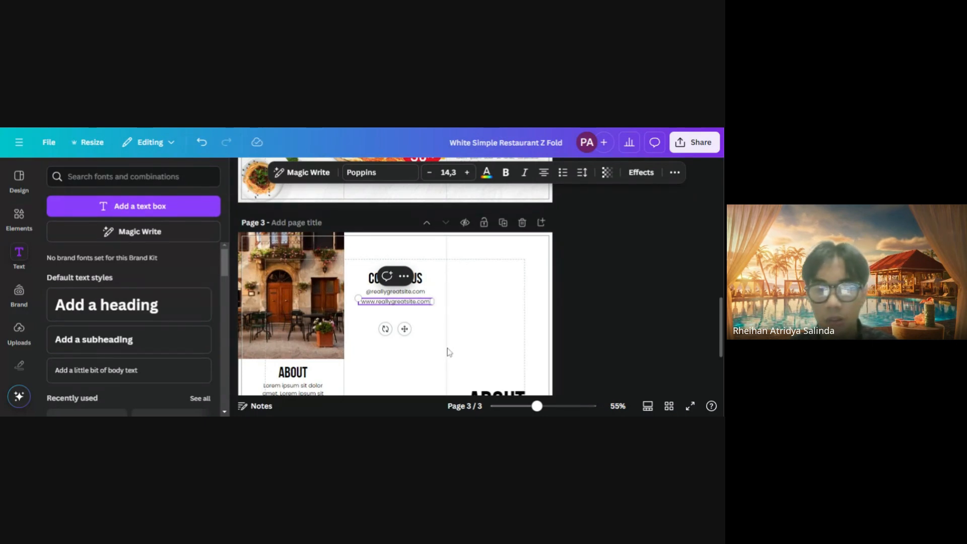
left_click(431, 337)
Duplicate the www line below and replace it with a phone number
left_click(398, 305)
left_click_drag(404, 326, 404, 336)
double_click(397, 313)
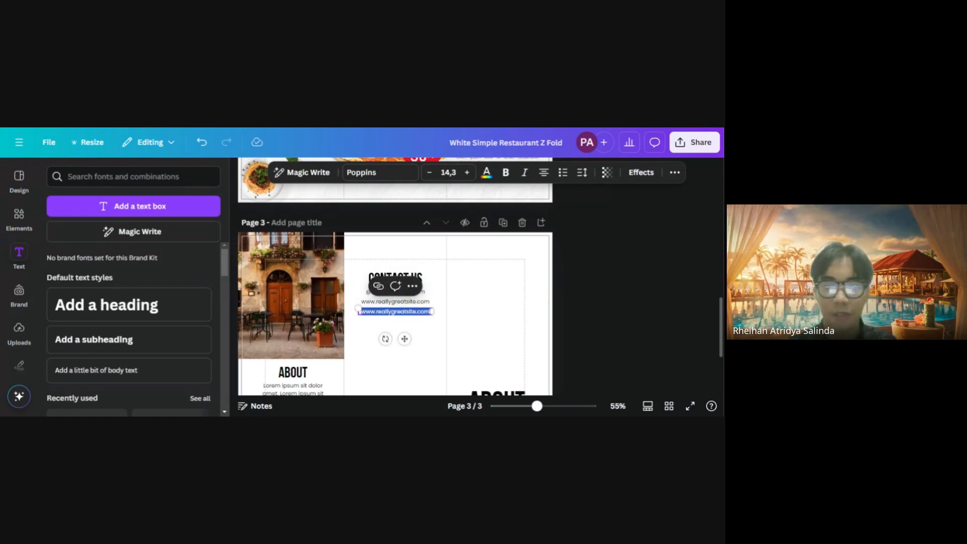
key("BackSpace")
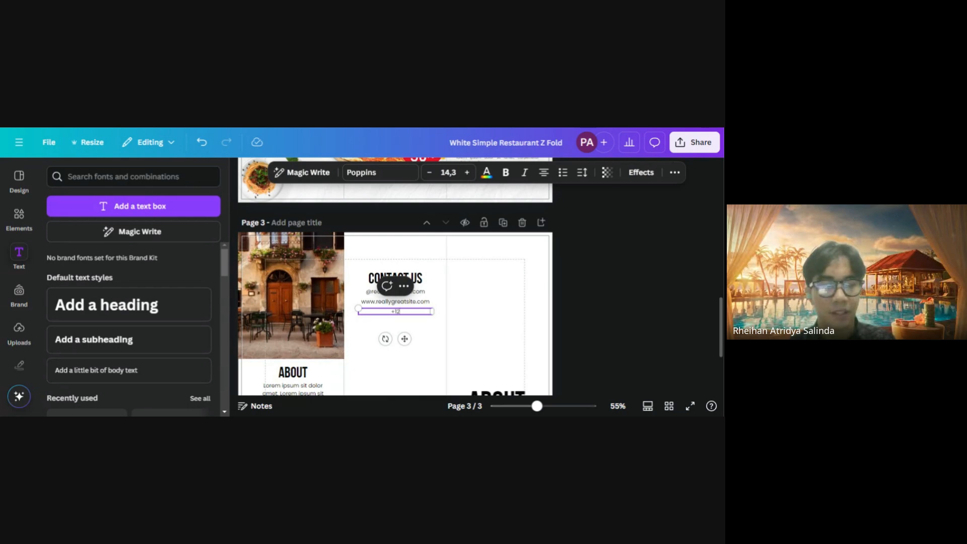
type("+1234567890")
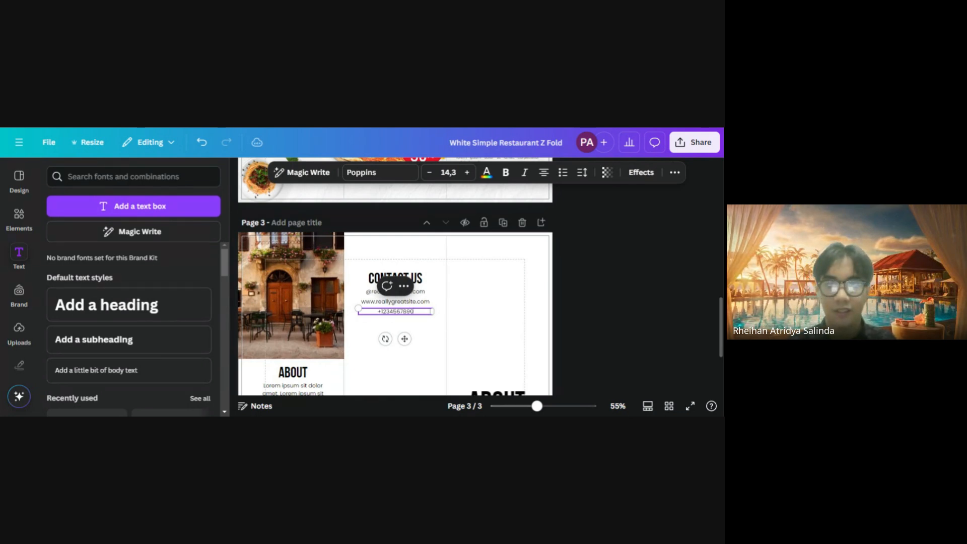
left_click(491, 324)
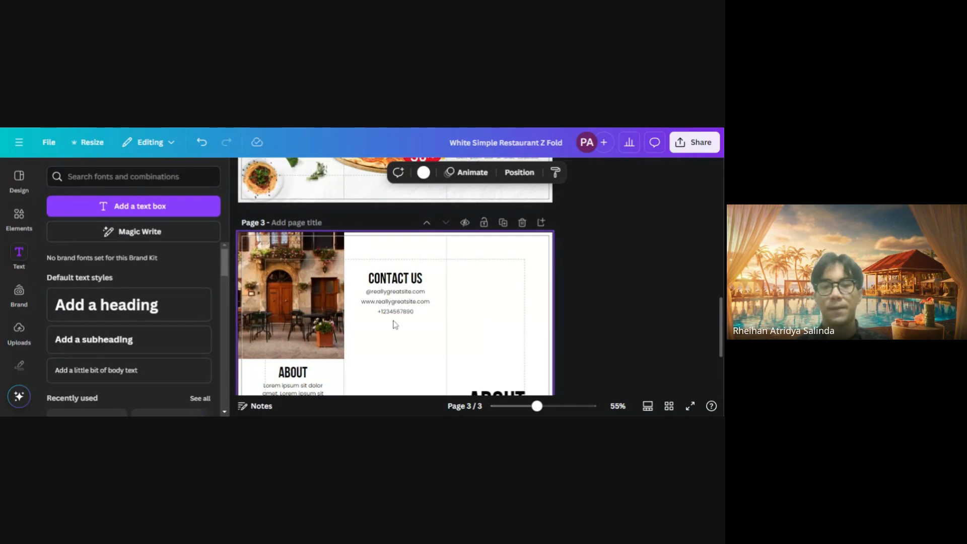
Nudge the phone number line until it is evenly spaced below the website
scroll(420, 320, "up", 3)
left_click(466, 313)
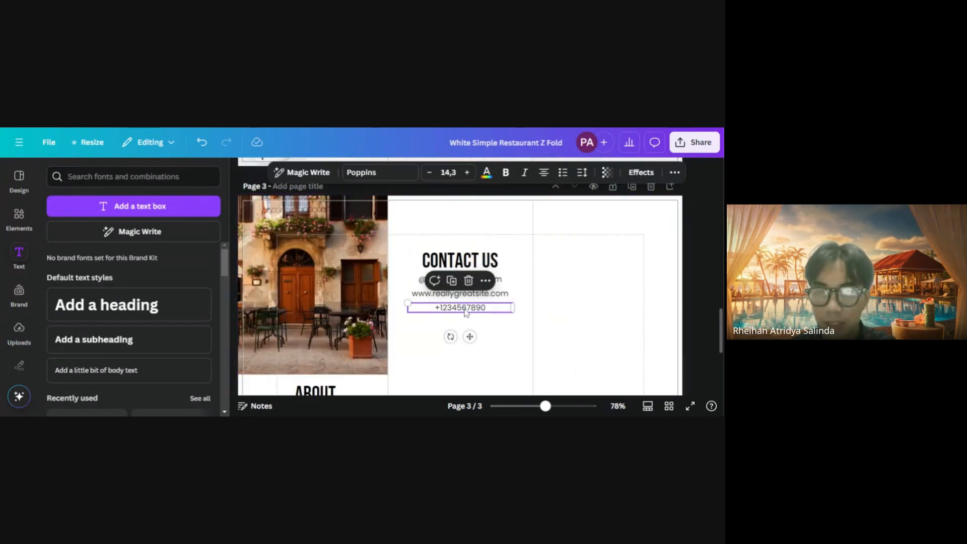
key("Up")
key("Up")
key("Up")
key("Up")
key("Up")
key("Up")
left_click(460, 293, "shift")
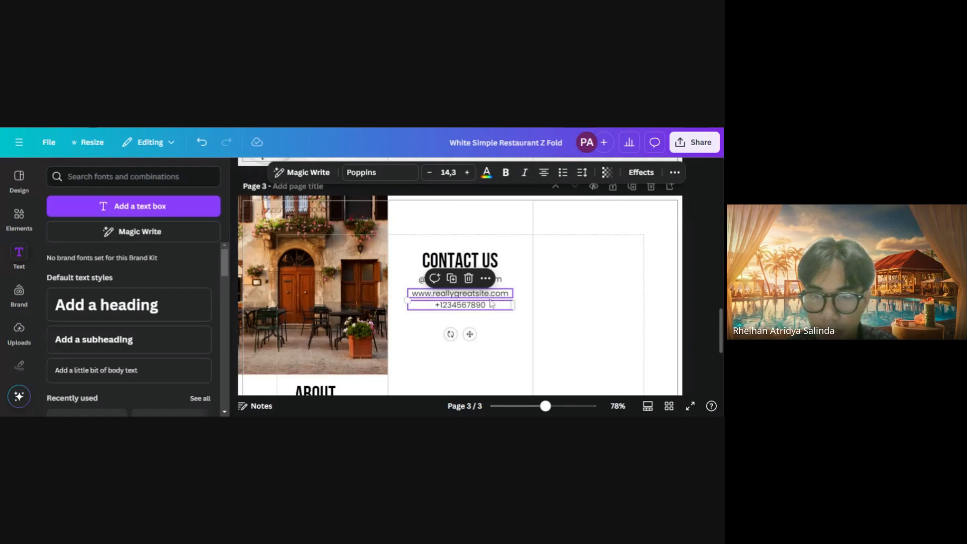
key("Up")
key("Up")
key("Up")
key("Up")
key("Up")
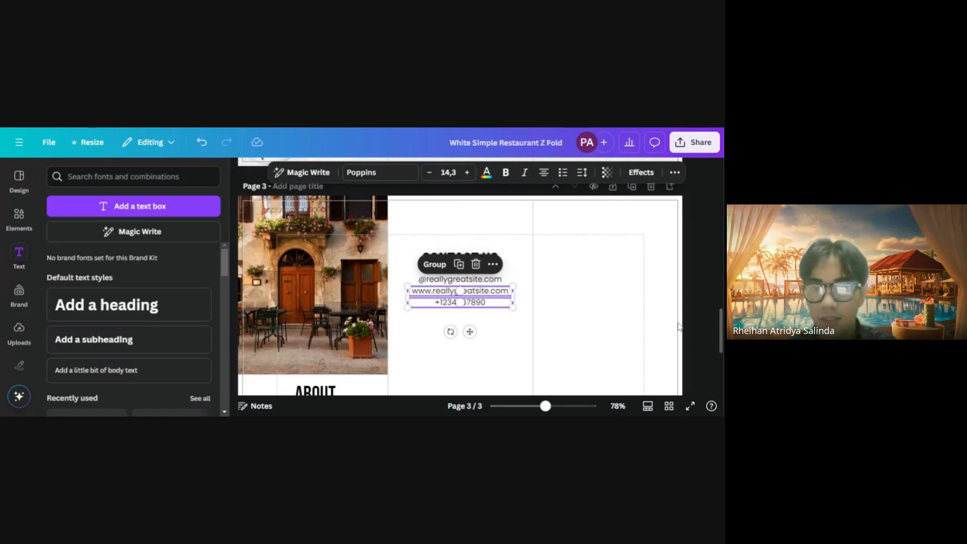
left_click(662, 333)
left_click(468, 311)
key("Down")
key("Down")
key("Down")
key("Down")
key("Down")
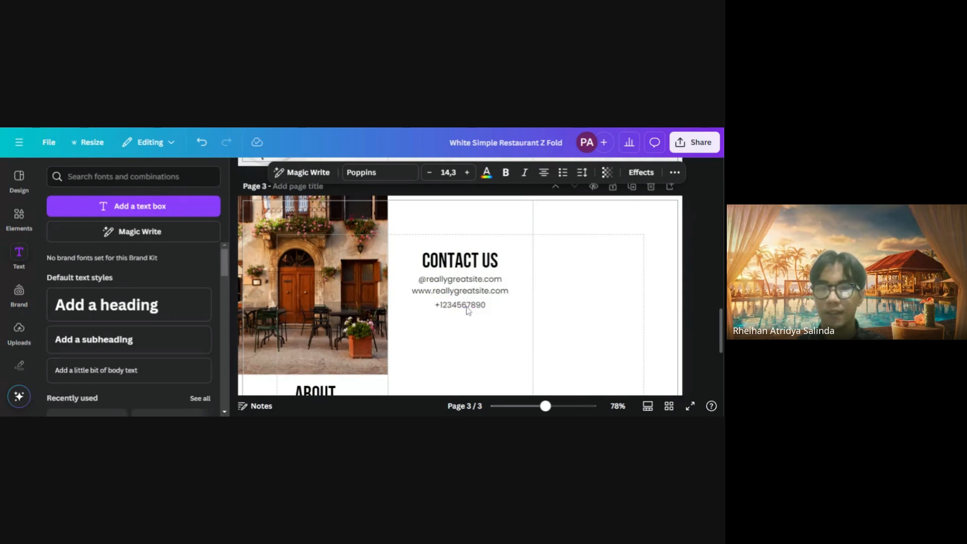
scroll(495, 312, "up", 5)
left_click_drag(501, 298, 502, 294)
Replace the right-hand ABOUT heading text with ITALY RESTAURANT
left_click(513, 338)
scroll(512, 338, "down", 5)
scroll(639, 297, "down", 3)
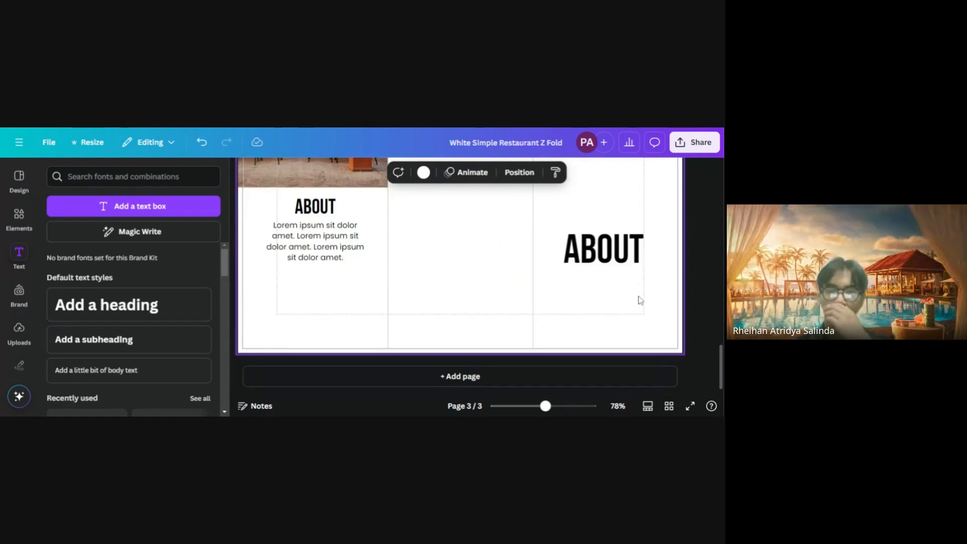
scroll(553, 322, "up", 2)
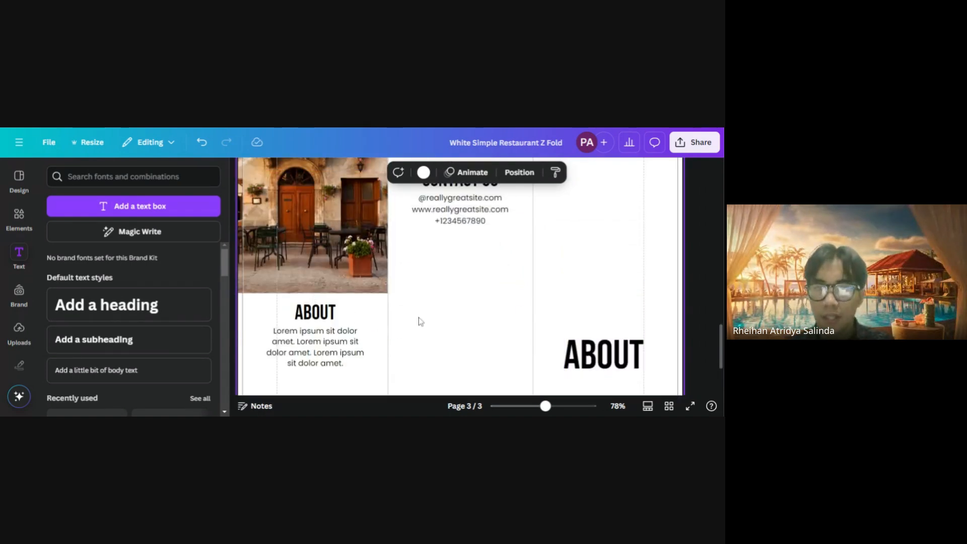
scroll(539, 303, "up", 2)
scroll(539, 302, "down", 4)
double_click(604, 249)
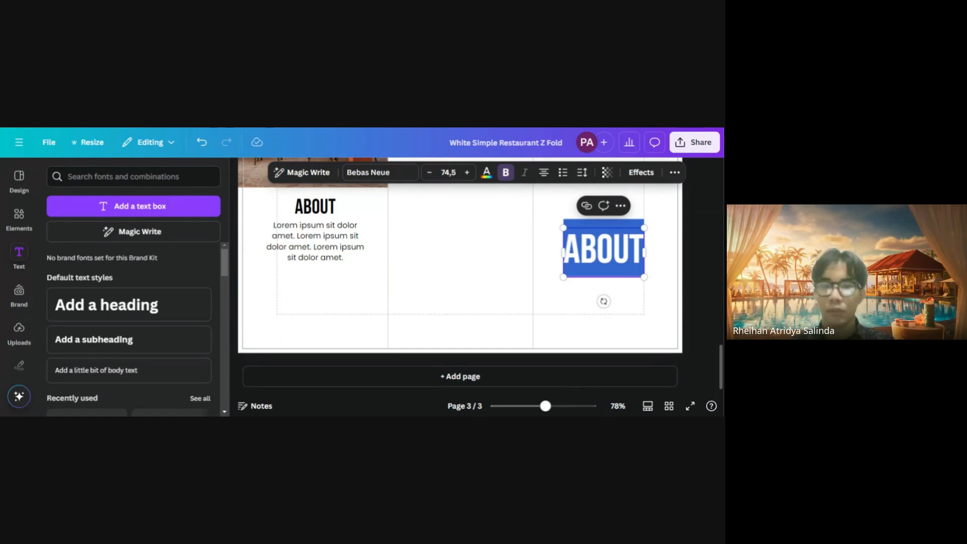
type("ITALY")
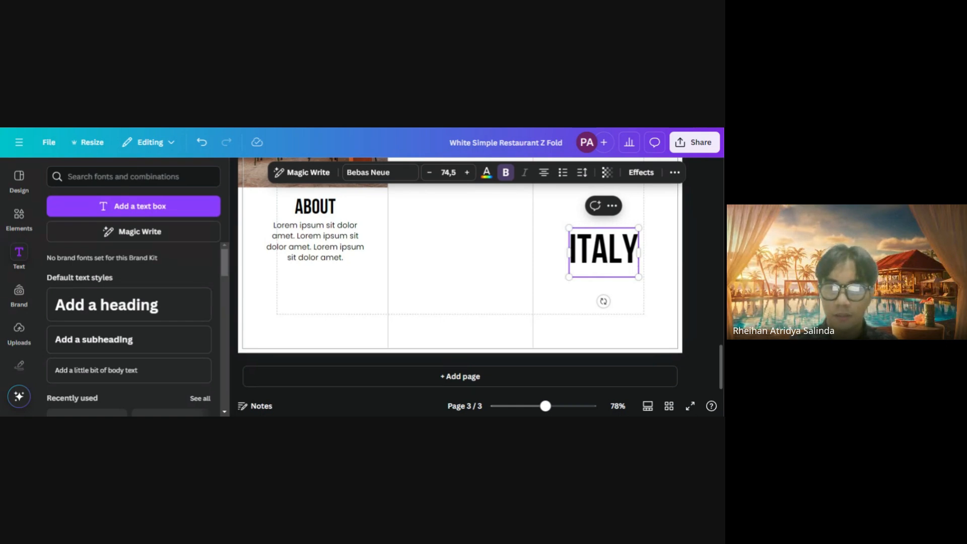
type(" R")
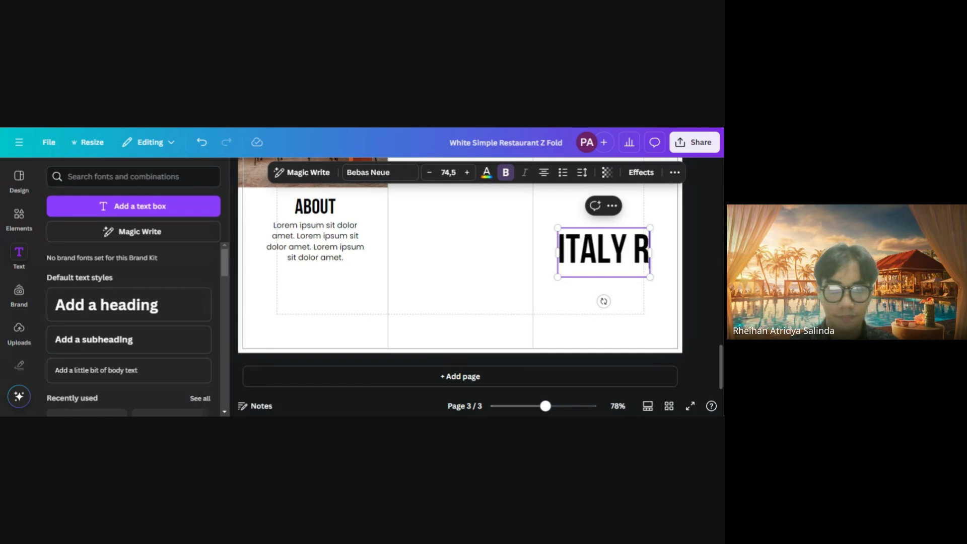
type("ESTAURANT")
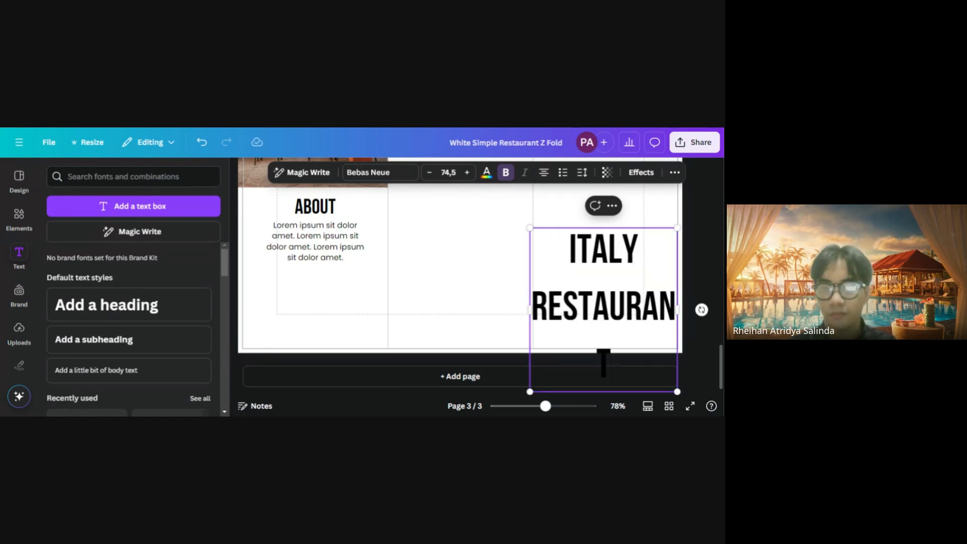
left_click(443, 237)
Resize the ITALY RESTAURANT text box so the title wraps onto two lines
left_click(582, 309)
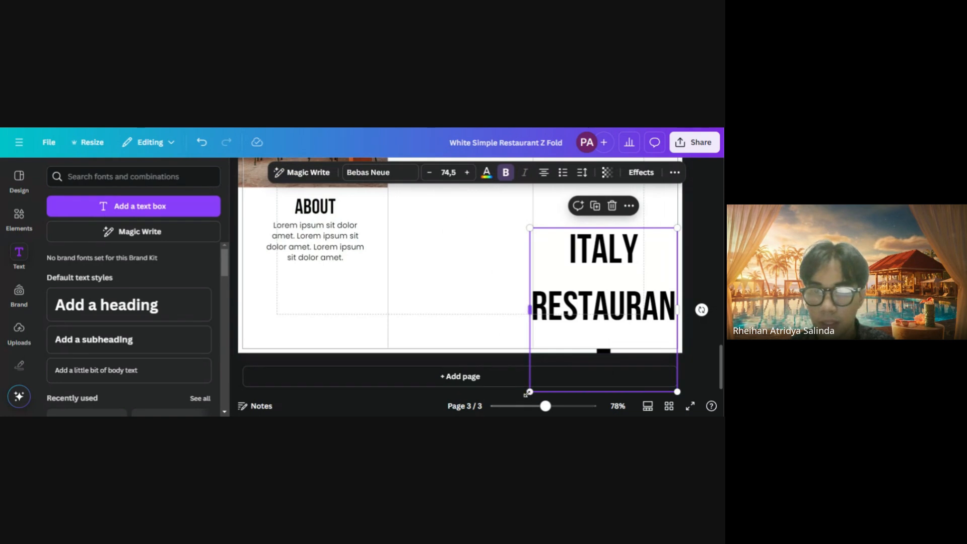
left_click_drag(529, 392, 576, 339)
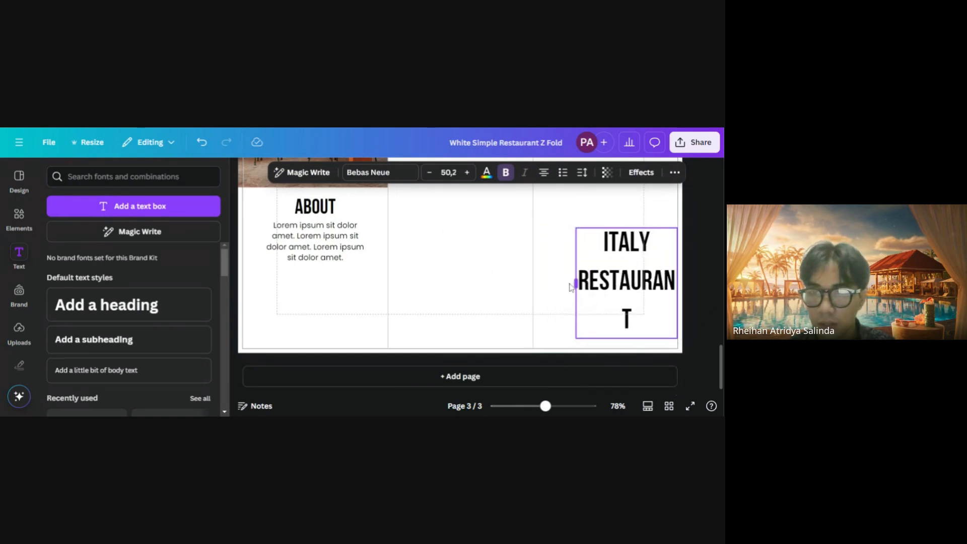
left_click_drag(575, 285, 544, 280)
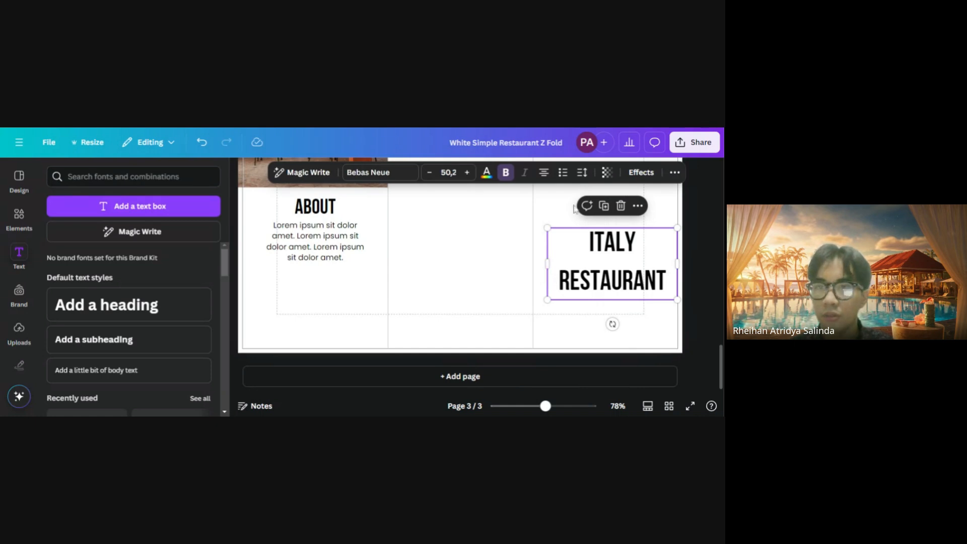
Set the heading's line spacing to 1 and nudge it slightly left
left_click(584, 174)
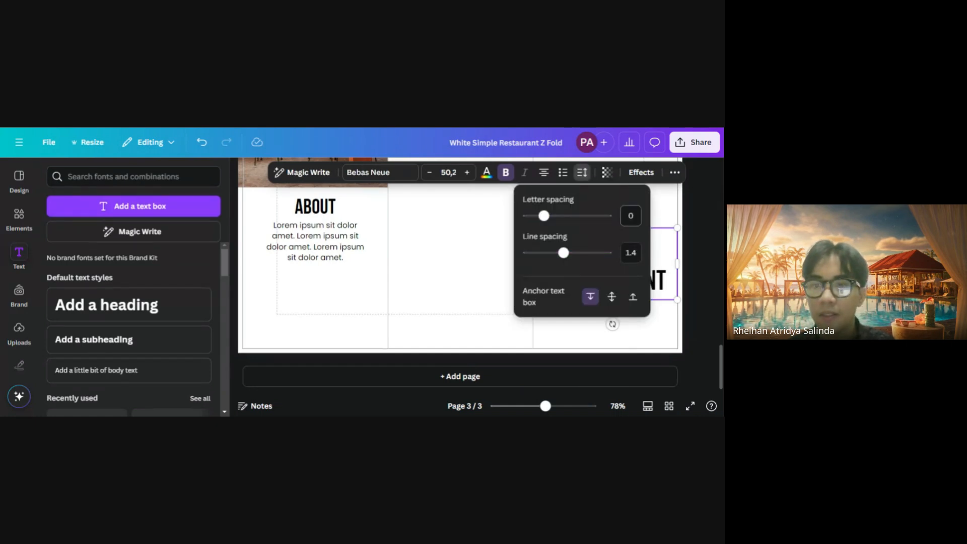
left_click(631, 253)
type("1")
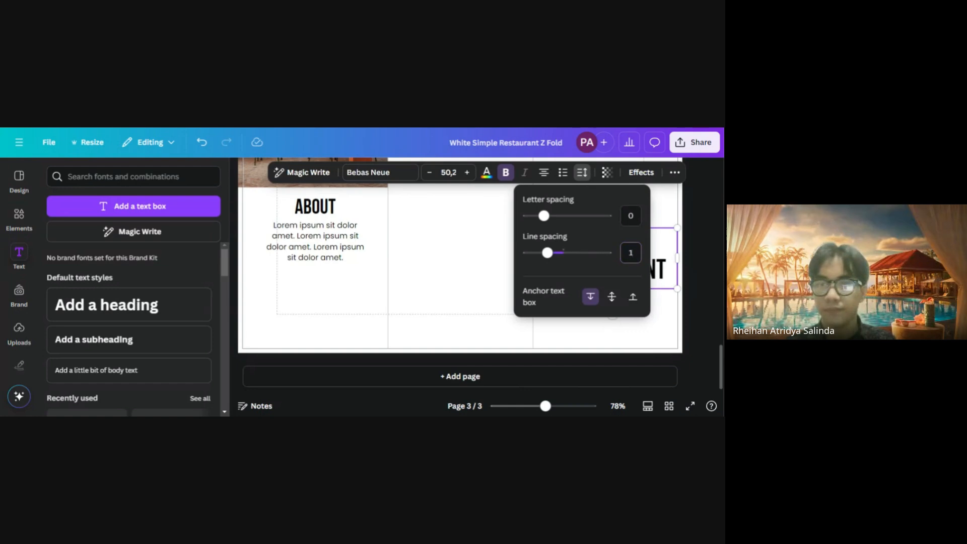
key("Escape")
scroll(696, 307, "up", 2)
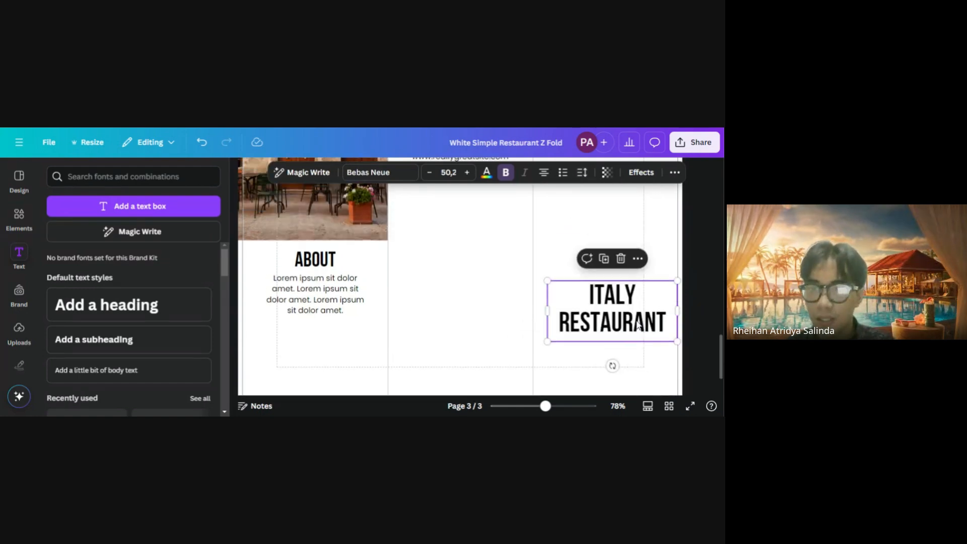
left_click_drag(635, 321, 630, 321)
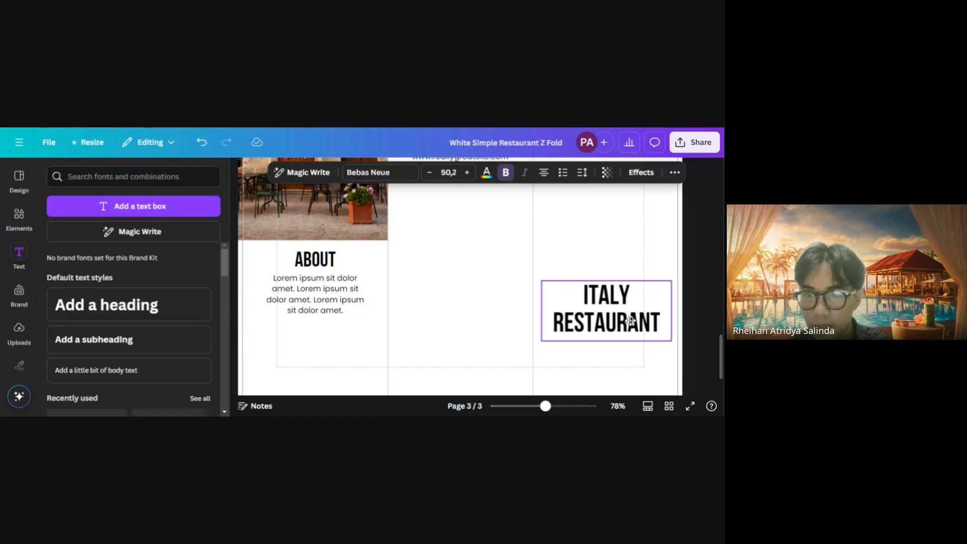
left_click(485, 312)
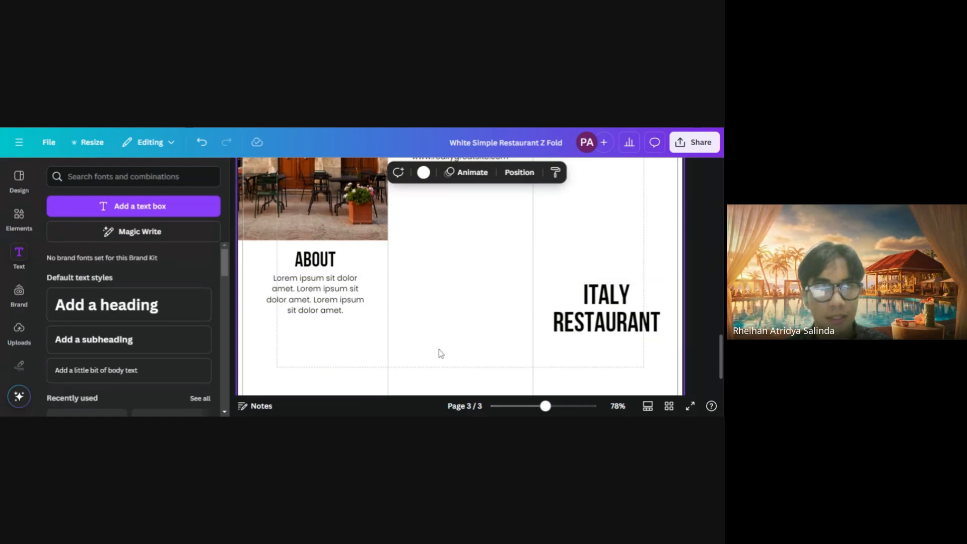
Search Elements for 'pas', showing only pasta photos limited to cut-out images
left_click(21, 223)
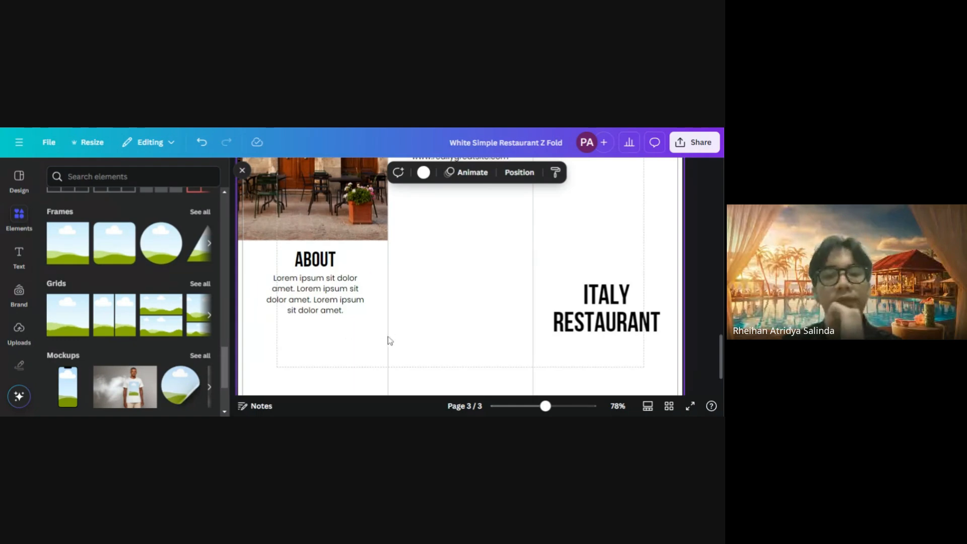
scroll(476, 335, "up", 2)
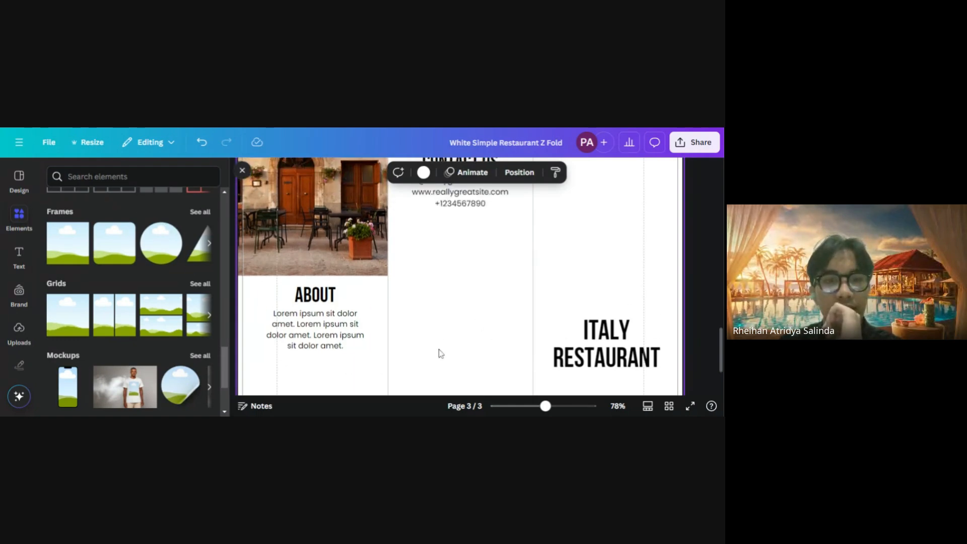
scroll(480, 338, "down", 2)
left_click(189, 177)
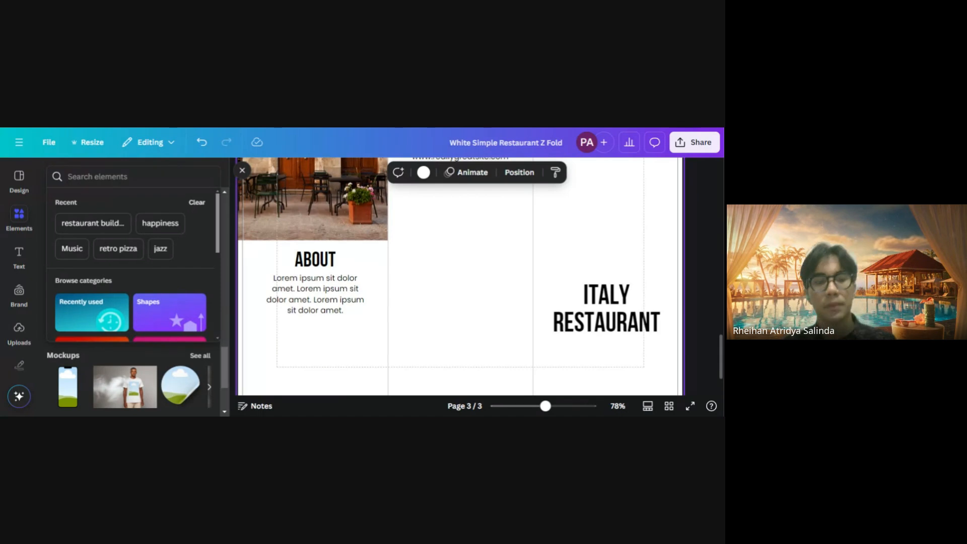
type("pasta")
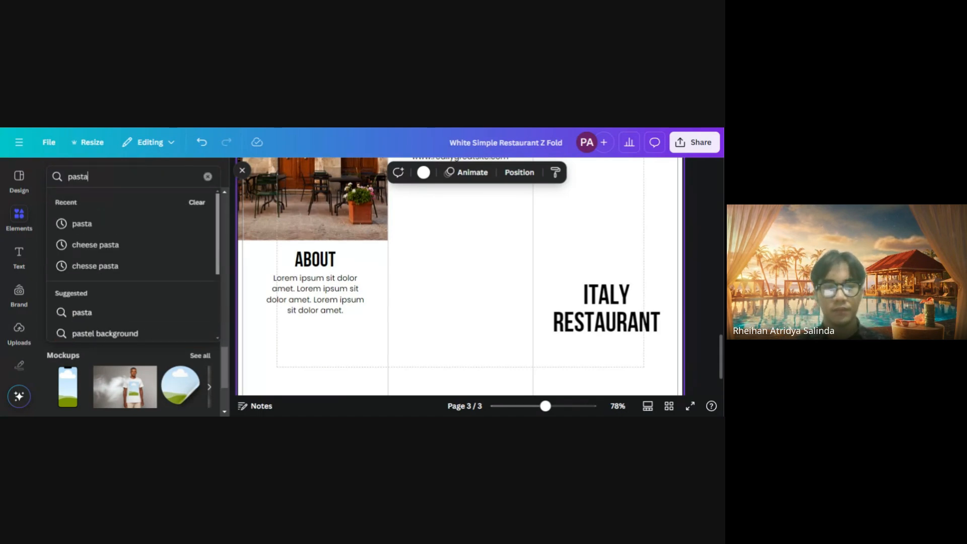
key("Return")
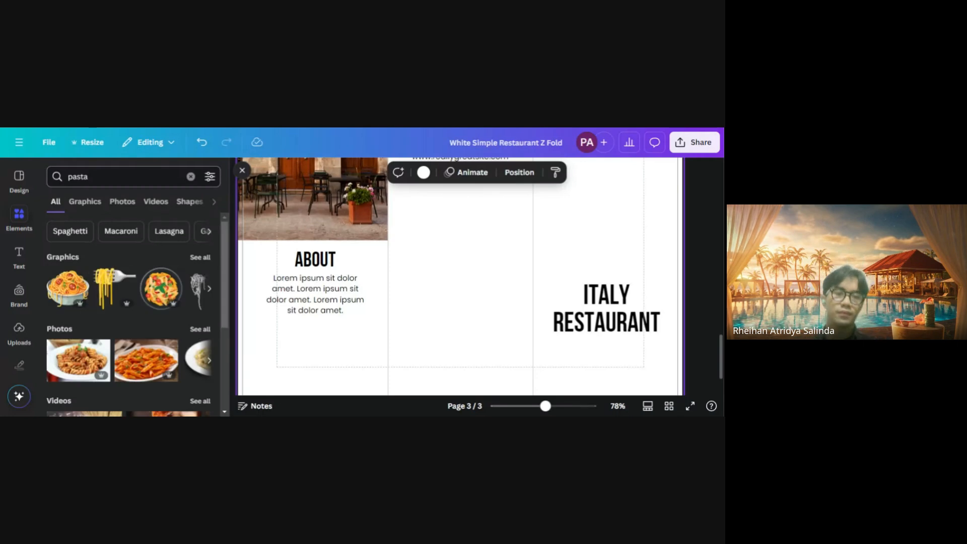
left_click(127, 202)
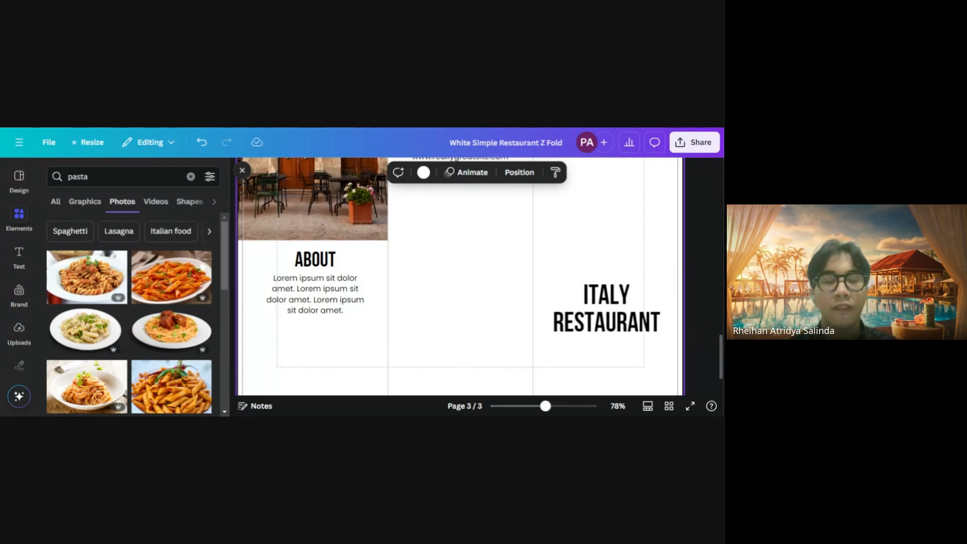
left_click(210, 177)
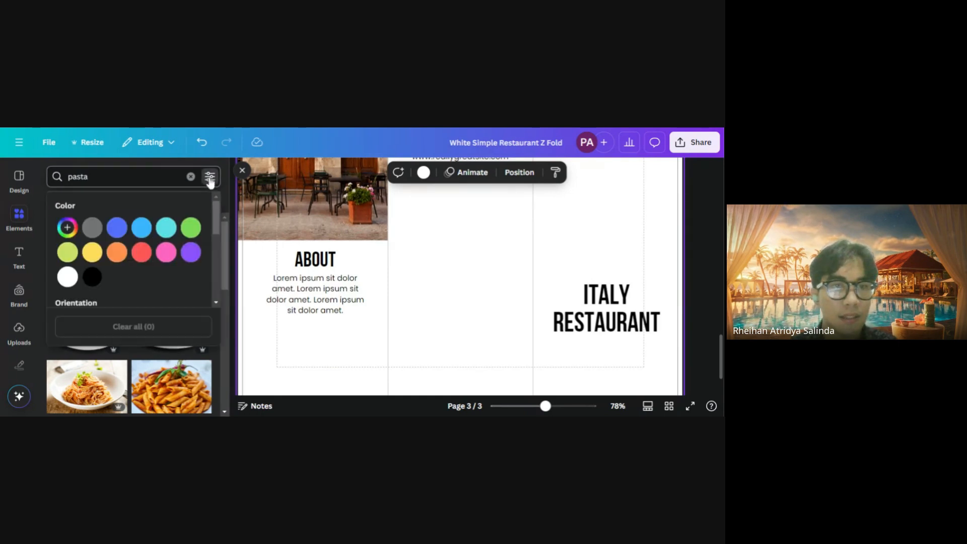
scroll(112, 232, "down", 3)
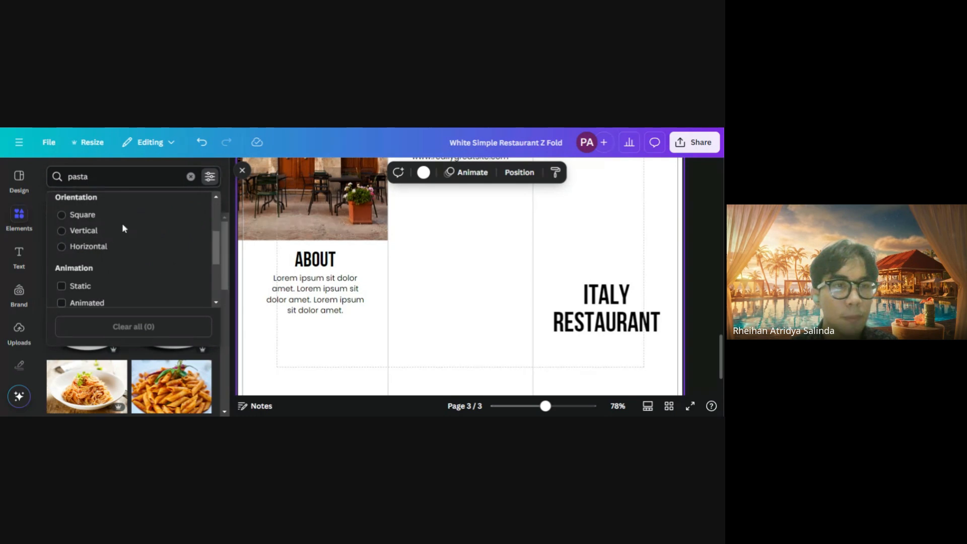
scroll(126, 222, "down", 5)
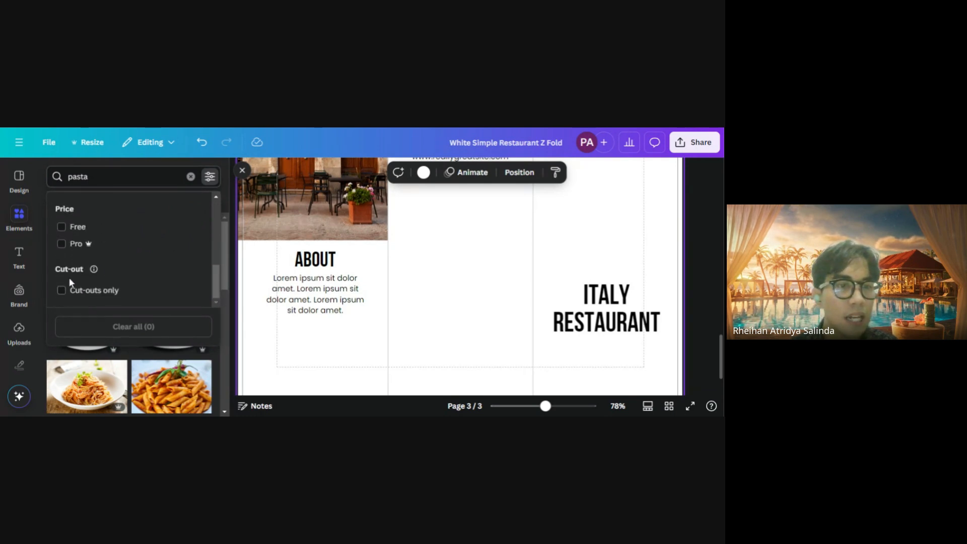
left_click(62, 291)
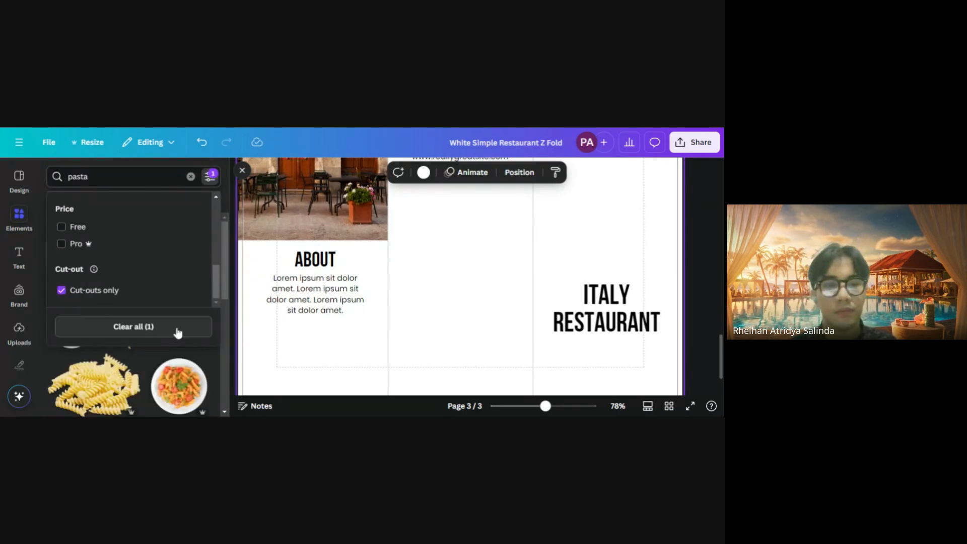
left_click(222, 349)
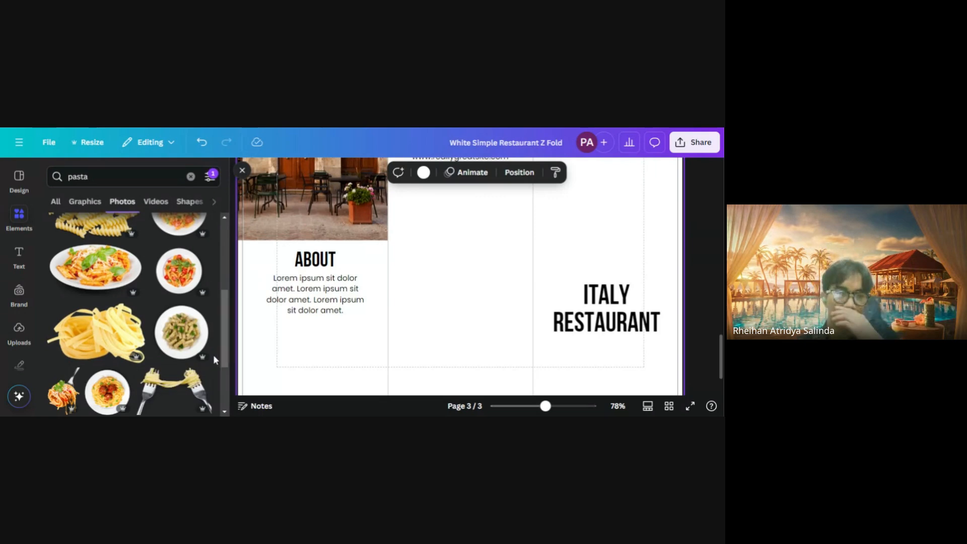
Add the tomato penne plate photo from the pasta results to page 3
scroll(213, 354, "up", 1)
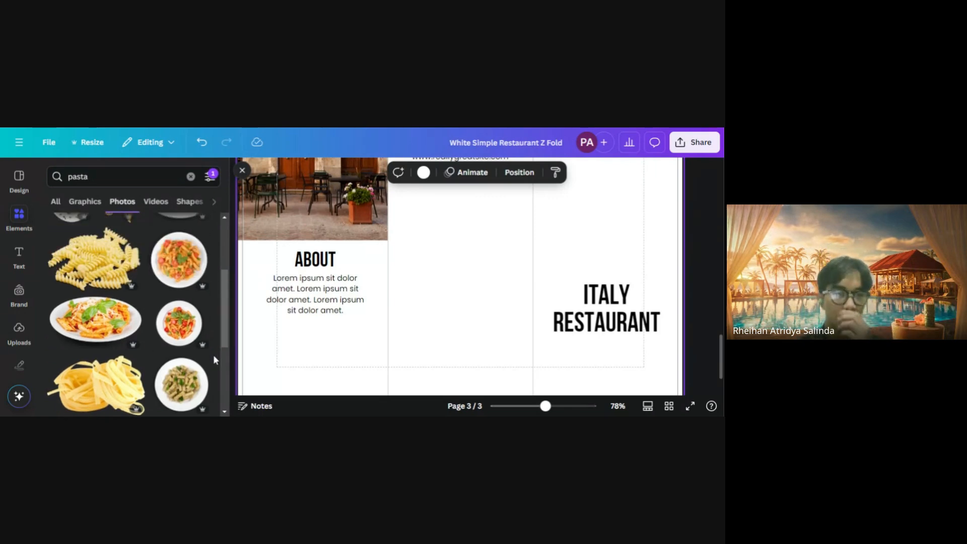
left_click(210, 176)
scroll(104, 286, "down", 5)
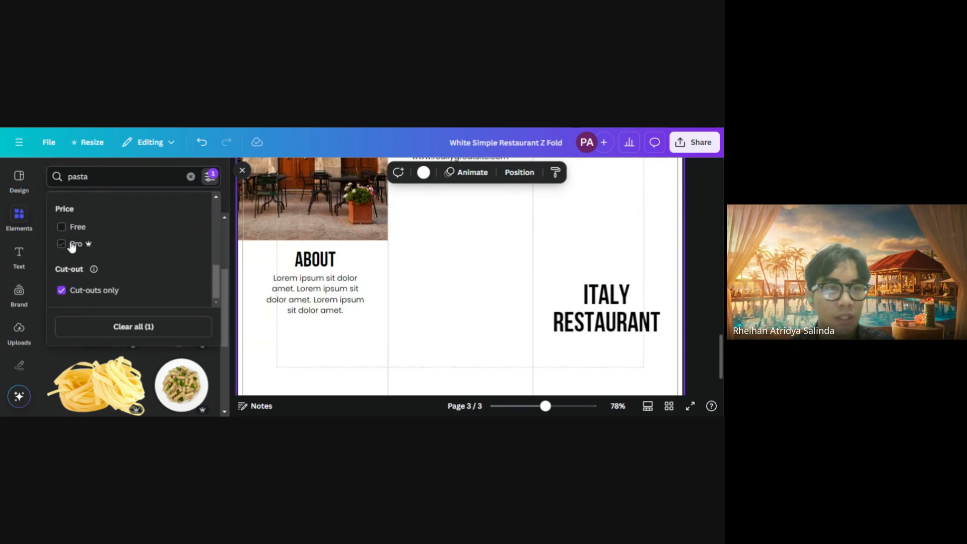
left_click(276, 341)
scroll(127, 371, "up", 1)
scroll(128, 372, "up", 1)
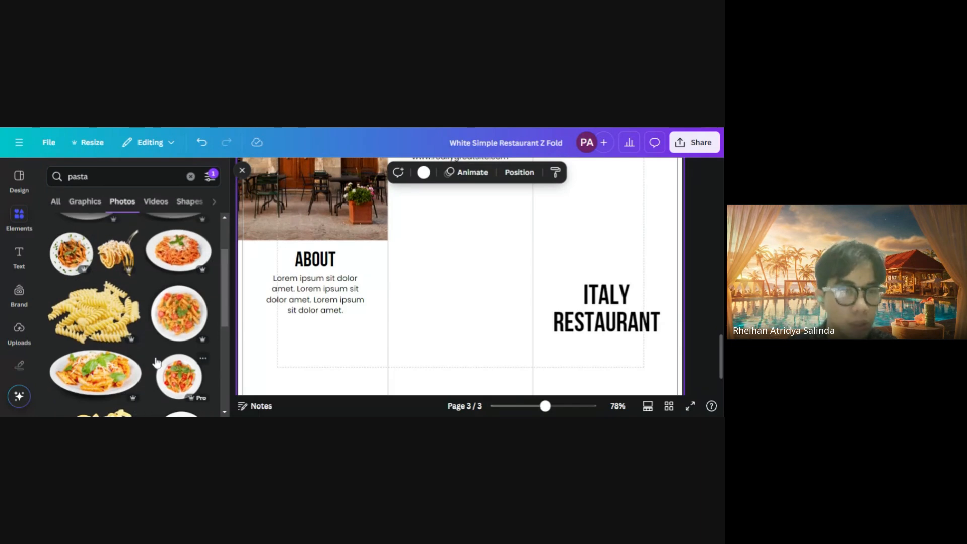
scroll(158, 302, "down", 2)
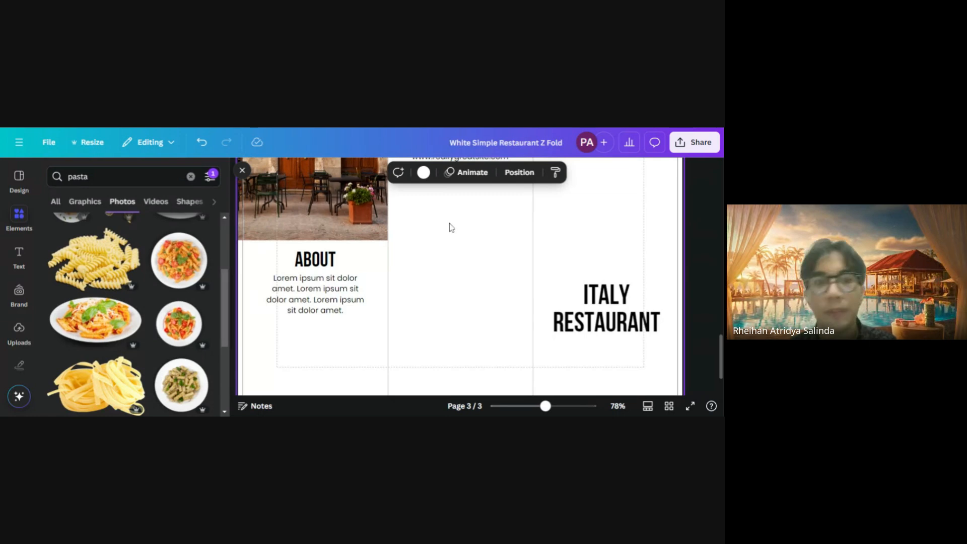
left_click(196, 329)
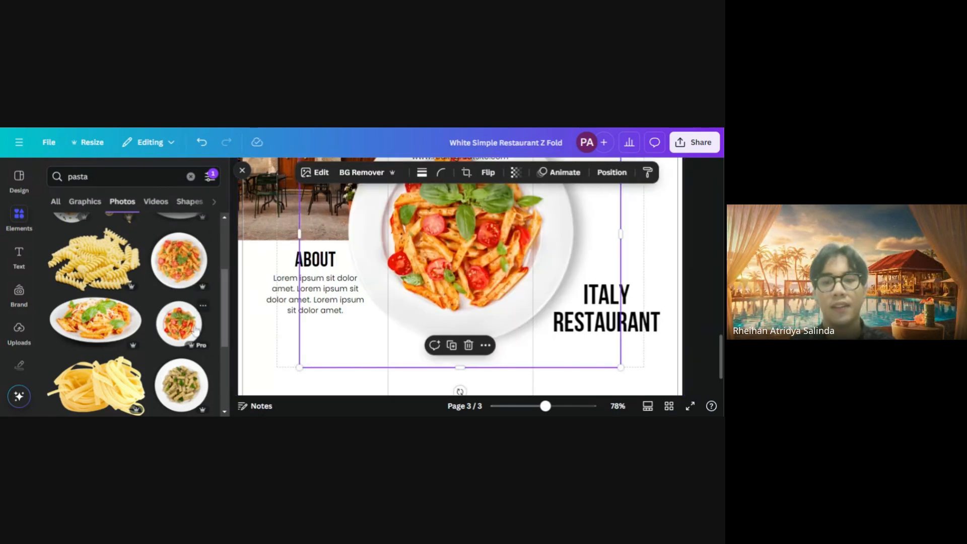
Shrink the pasta photo and tuck it into page 3's lower-left corner, partly off the page
scroll(446, 312, "down", 3)
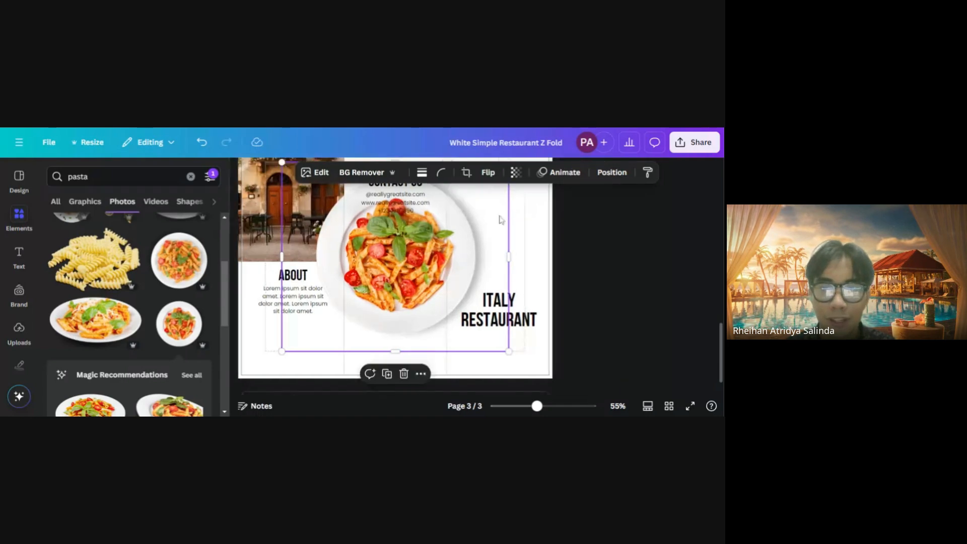
scroll(504, 241, "up", 2)
left_click_drag(508, 265, 393, 320)
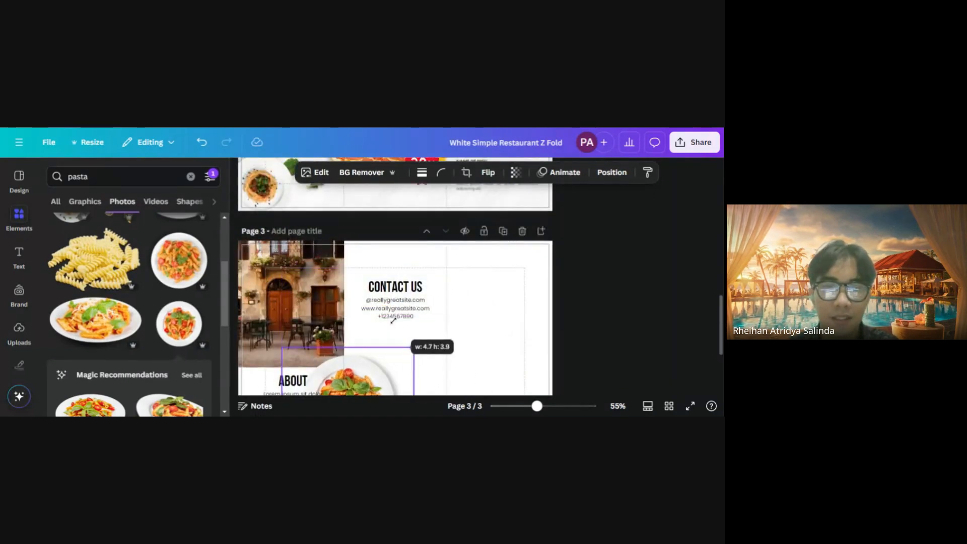
scroll(393, 320, "down", 2)
left_click_drag(386, 269, 280, 348)
scroll(343, 327, "down", 3)
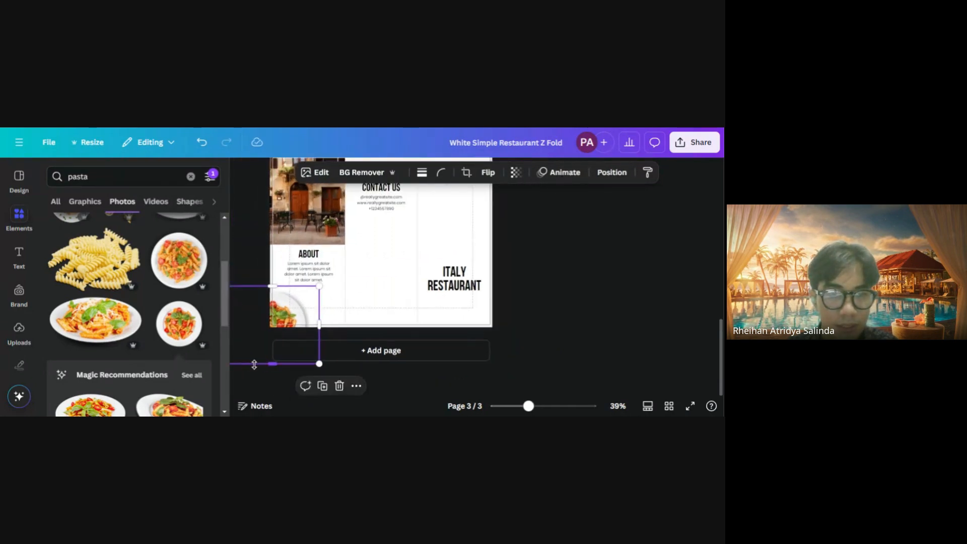
left_click_drag(319, 286, 275, 351)
scroll(292, 343, "up", 3)
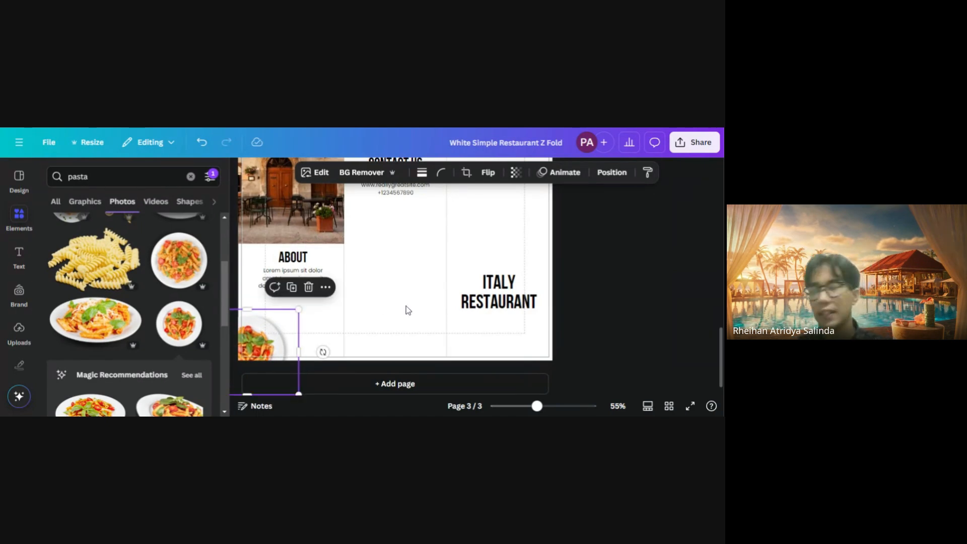
left_click_drag(299, 313, 278, 322)
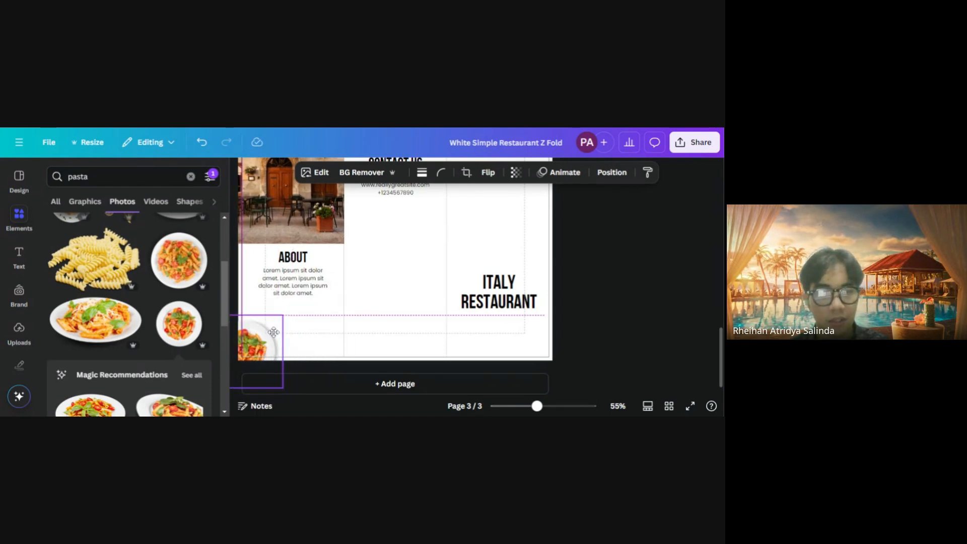
left_click(389, 340)
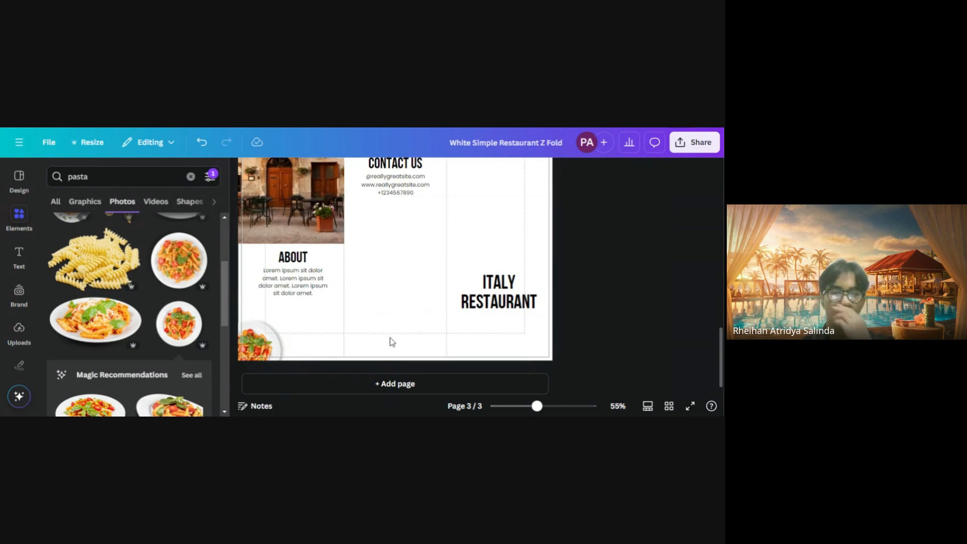
Select the previous search term in the Elements search box
scroll(403, 346, "up", 5)
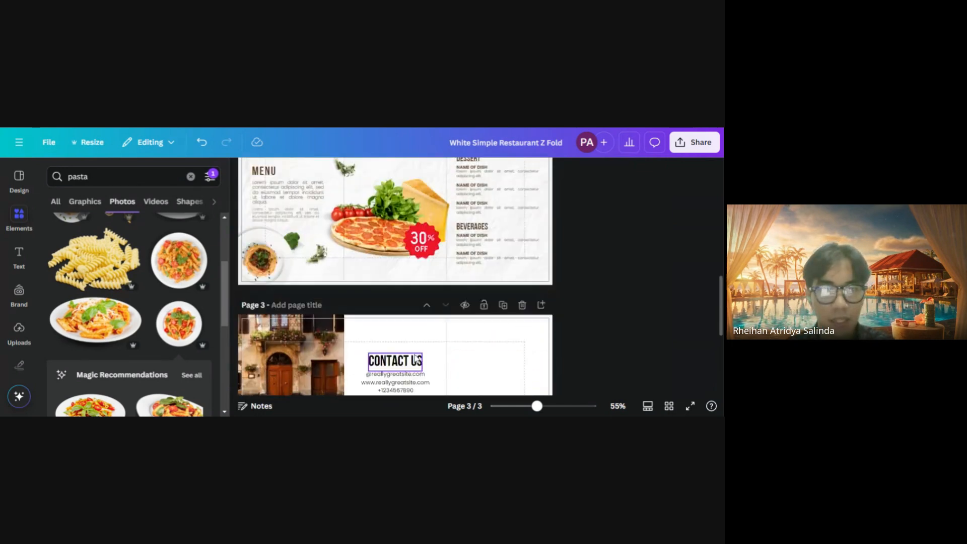
scroll(414, 358, "down", 4)
scroll(395, 333, "up", 10)
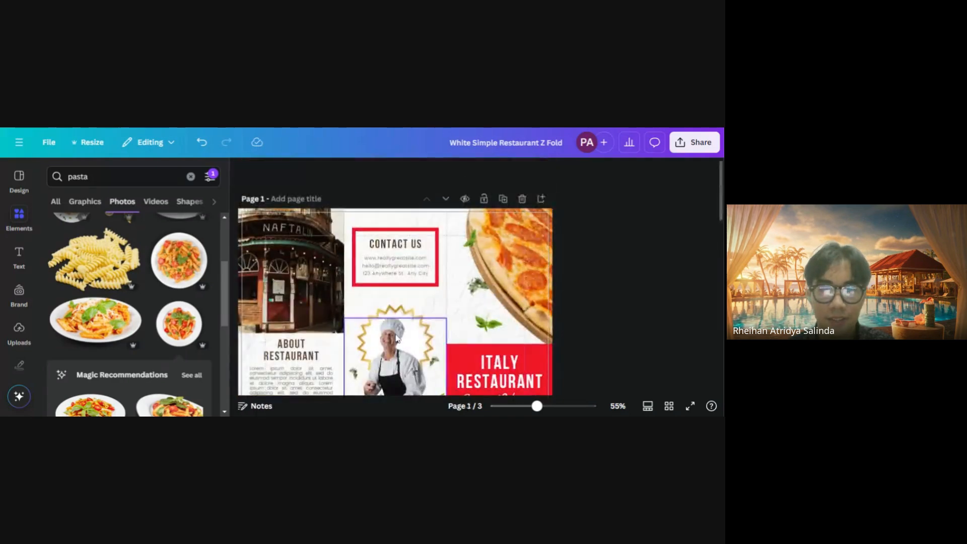
scroll(667, 295, "down", 10)
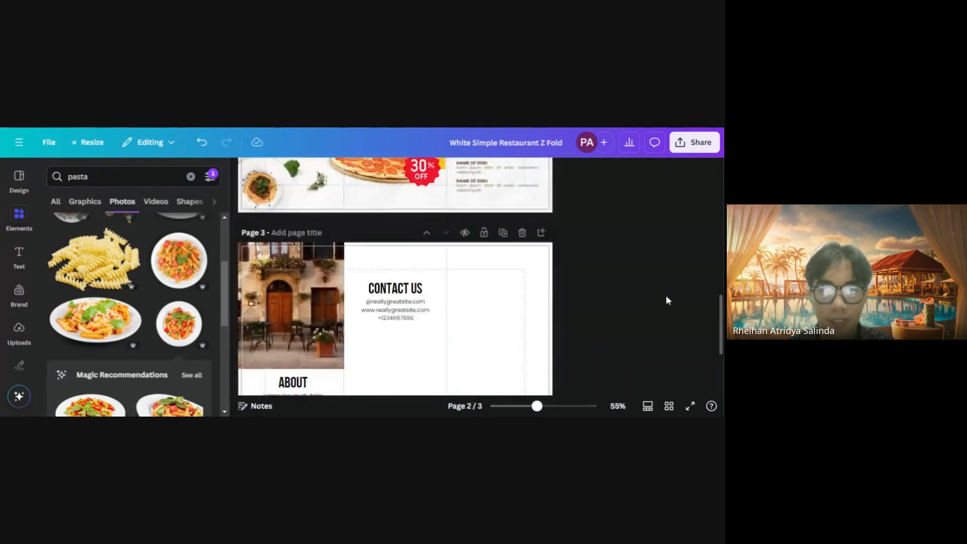
double_click(78, 177)
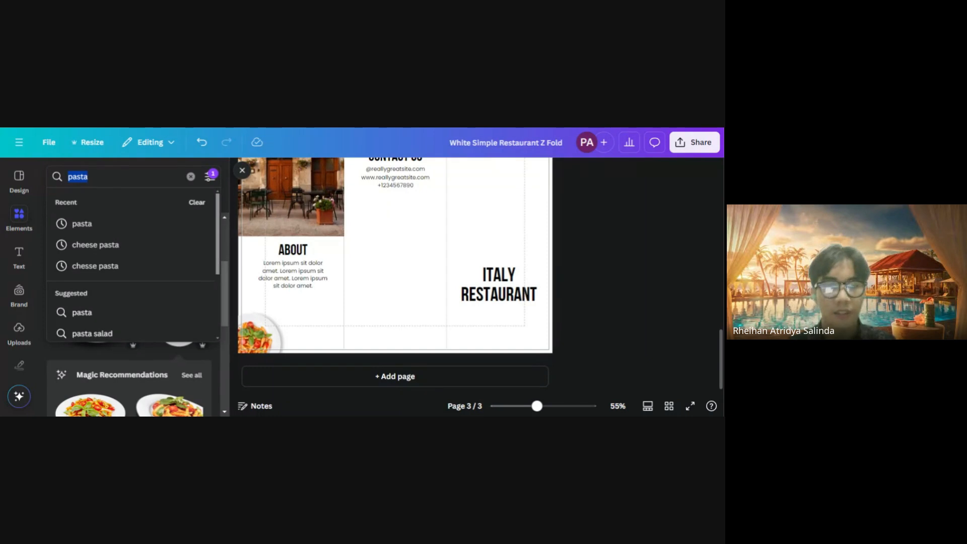
Search 'piz' for a pizza chef and place the chef-with-pizza photo low in the middle panel
type("piz")
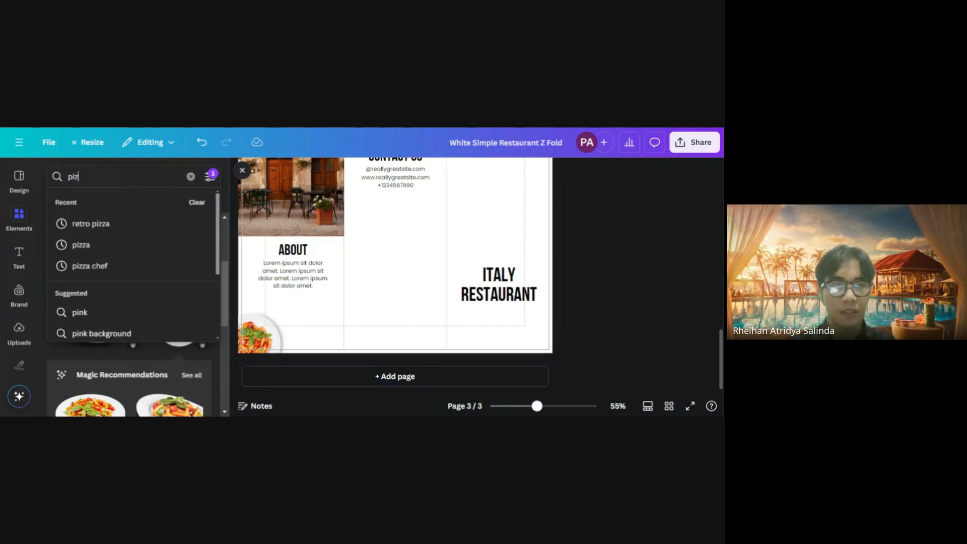
left_click(84, 265)
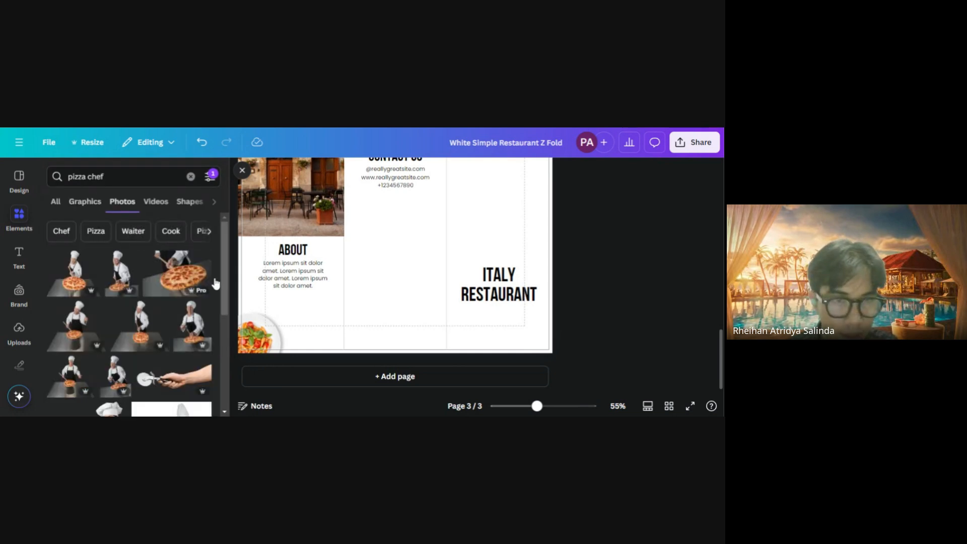
left_click(186, 326)
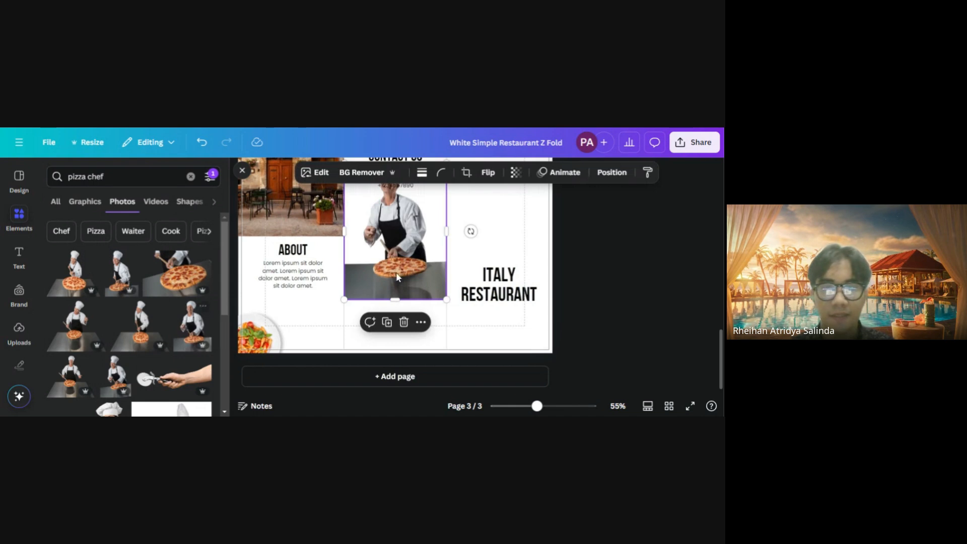
left_click_drag(401, 269, 401, 311)
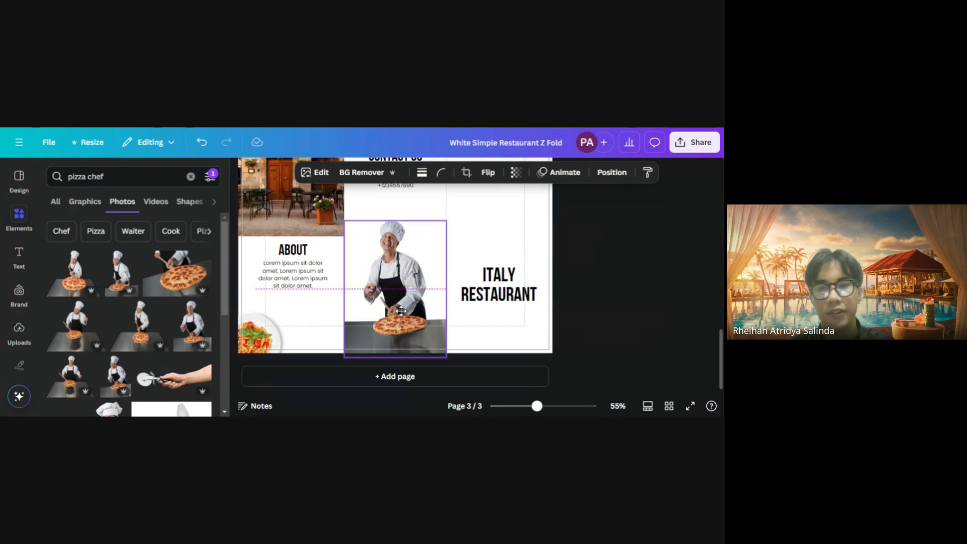
left_click(613, 329)
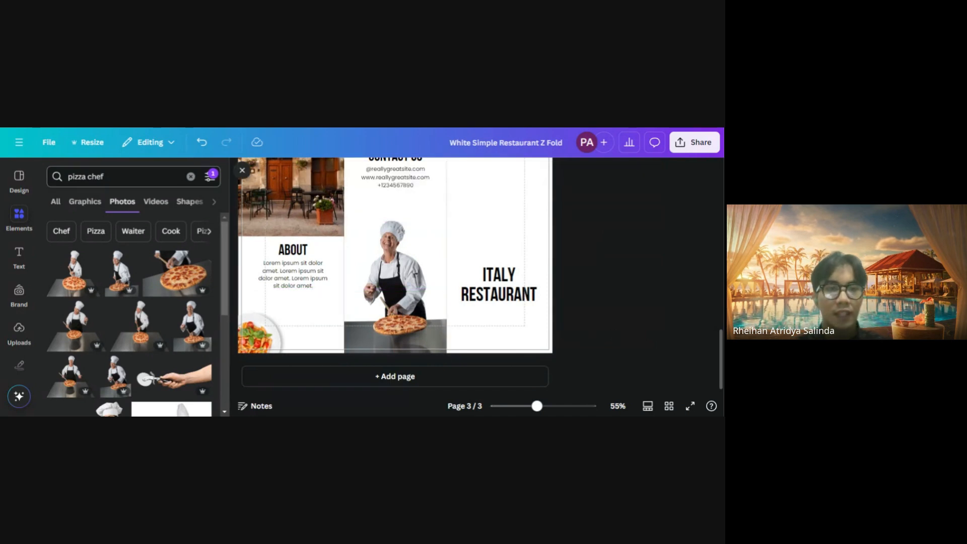
Clear the search and search Elements for 'pizza'
scroll(487, 346, "up", 4)
scroll(486, 346, "down", 4)
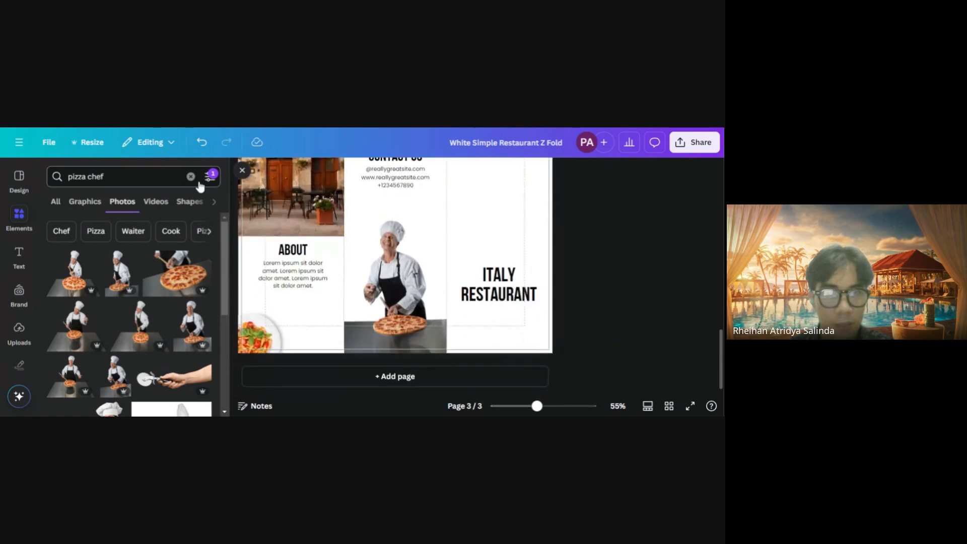
left_click(191, 177)
type("p")
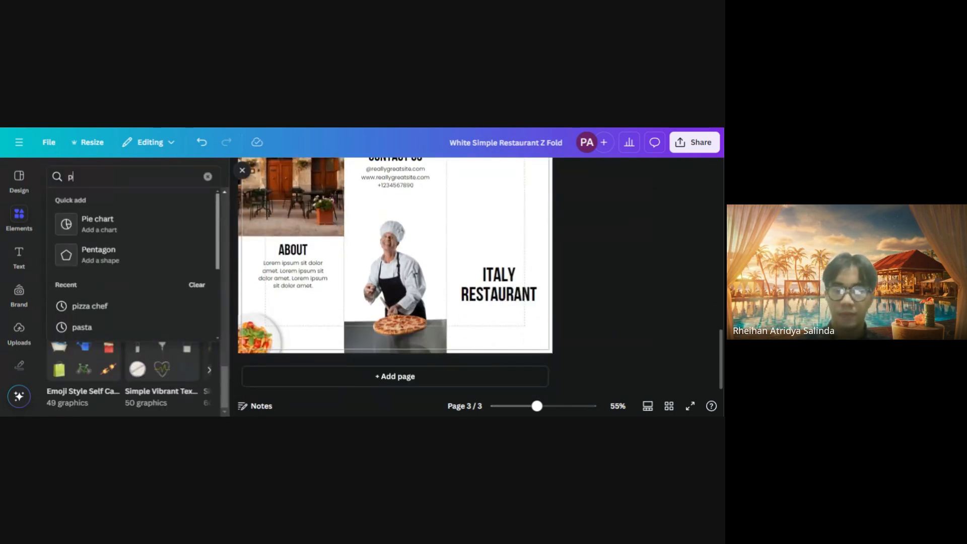
type("izza")
left_click(131, 269)
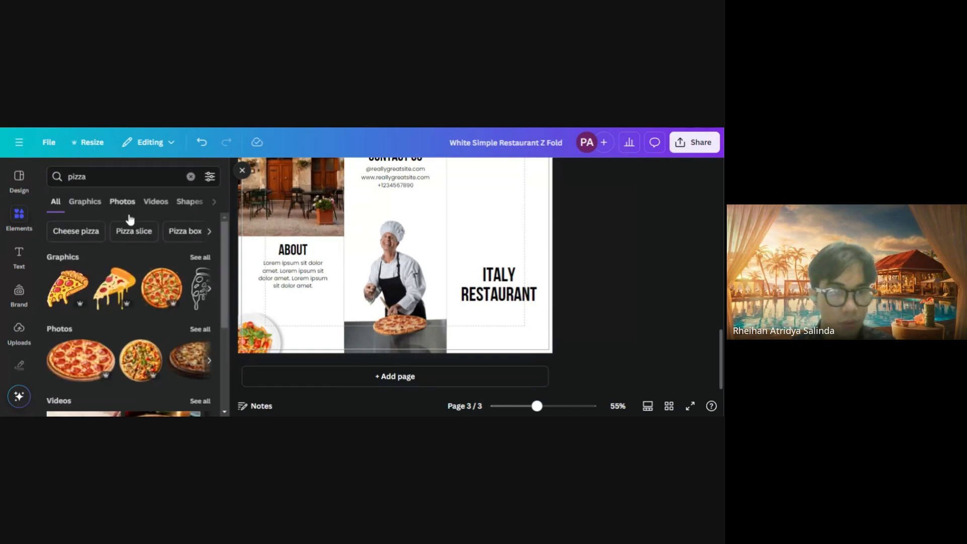
Add a whole pizza photo to page 3's top-right corner, partly off the edge above ITALY RESTAURANT
left_click(140, 358)
scroll(396, 302, "up", 1)
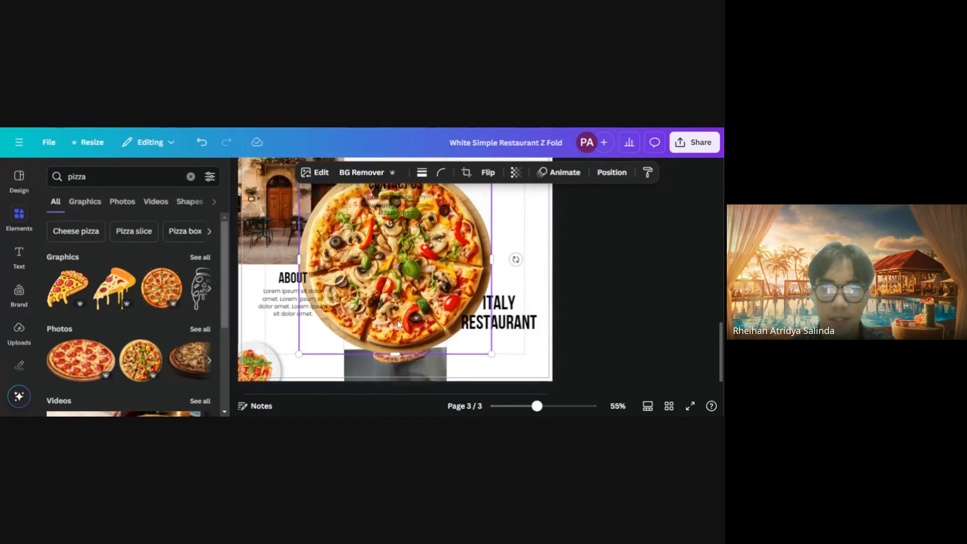
left_click_drag(395, 326, 551, 250)
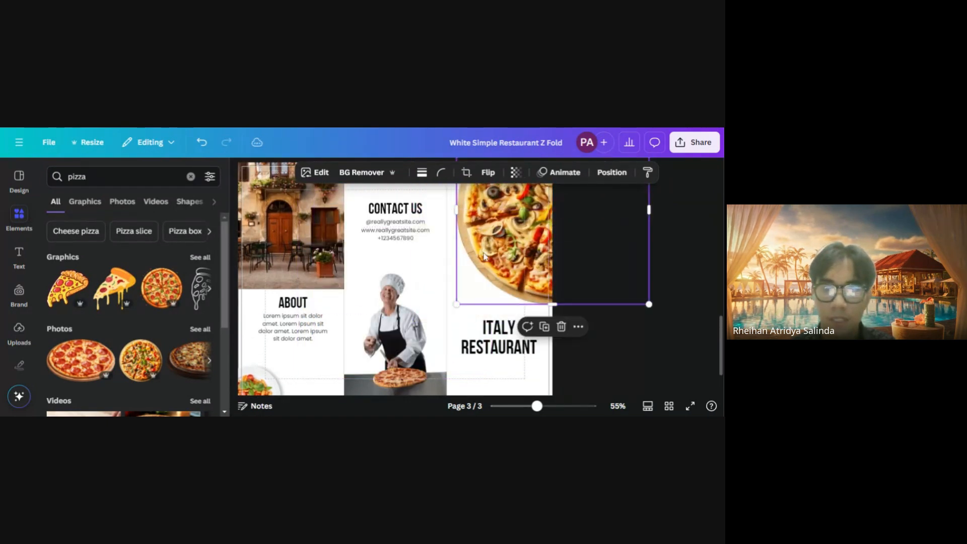
left_click_drag(481, 252, 493, 241)
left_click(583, 346)
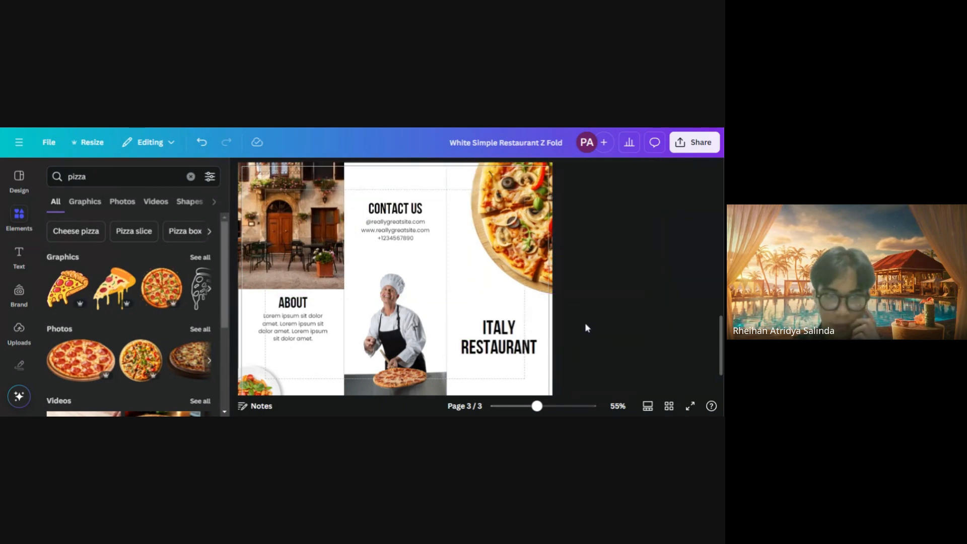
scroll(591, 317, "down", 1)
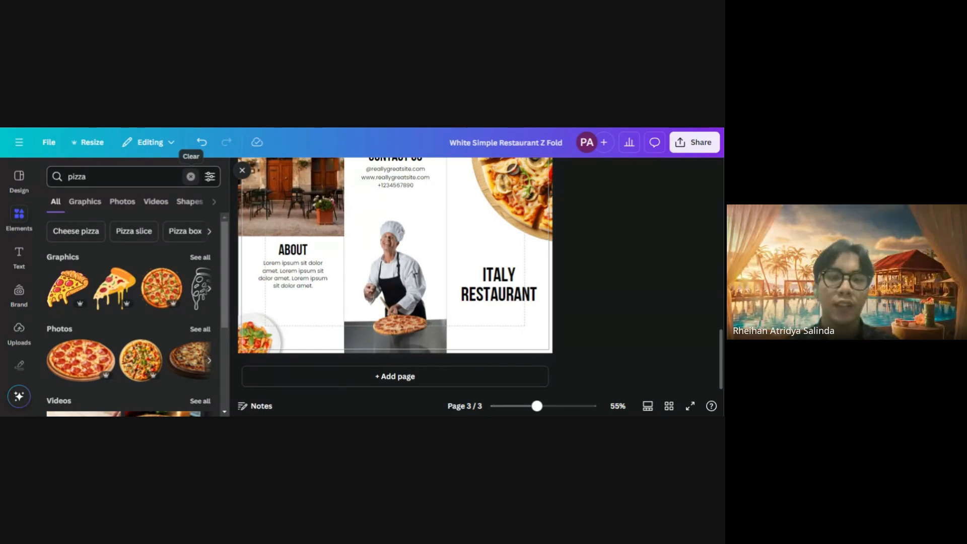
left_click(190, 177)
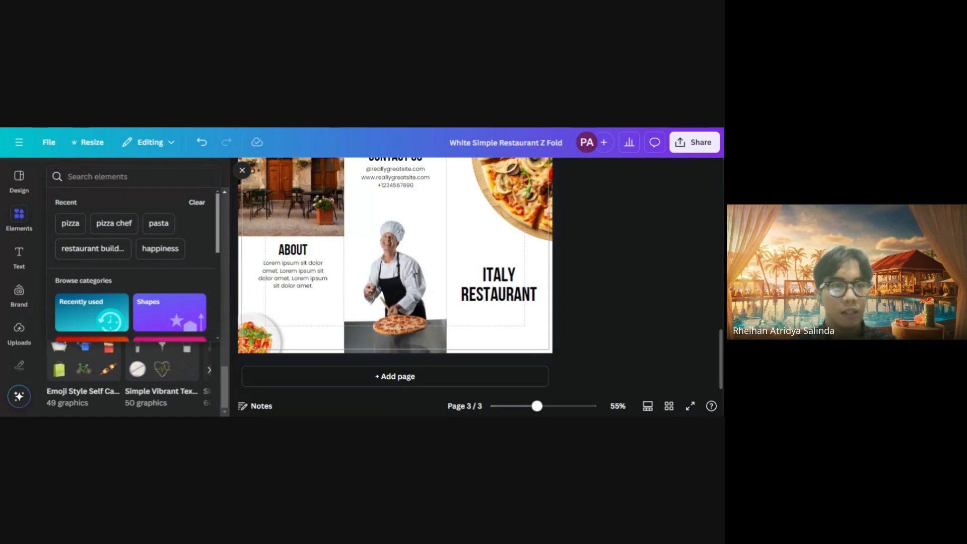
Search 'lea' for basil leaves and add one, tilted and shrunk, in the ABOUT panel
type("lea")
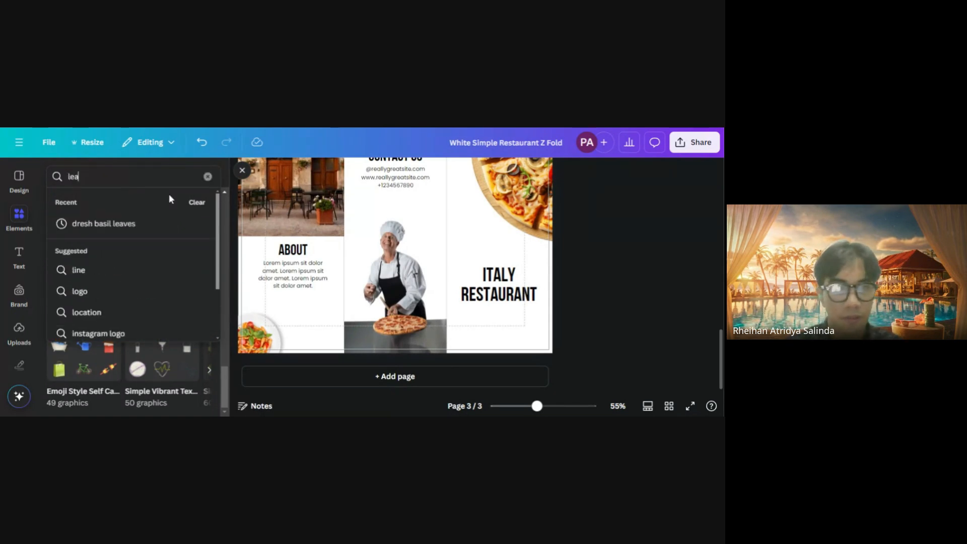
left_click(122, 224)
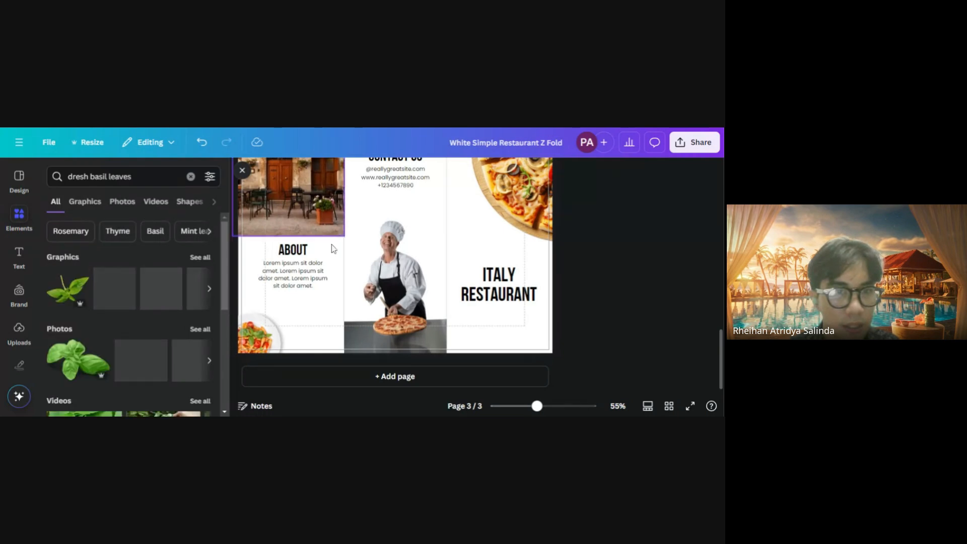
left_click(61, 298)
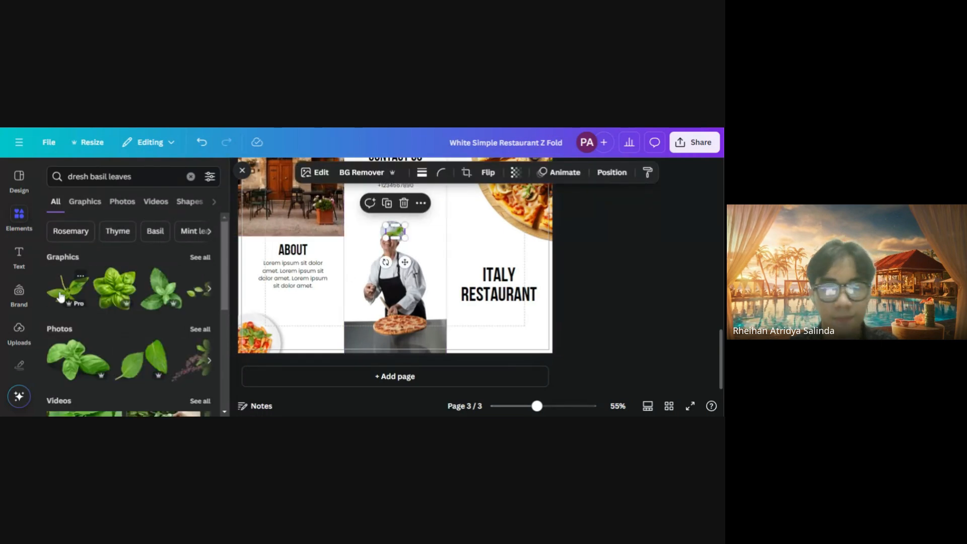
scroll(480, 241, "up", 3)
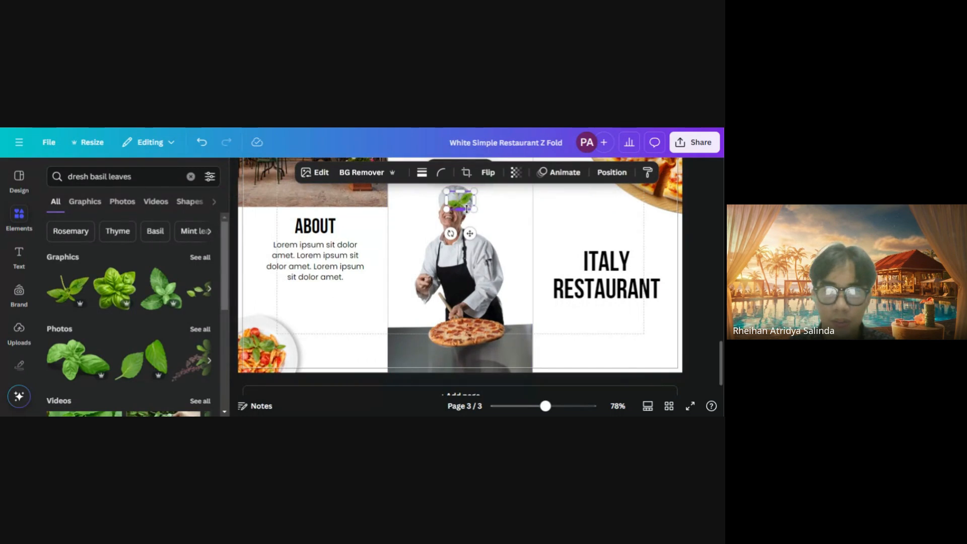
left_click_drag(468, 234, 341, 362)
left_click_drag(343, 327, 283, 335)
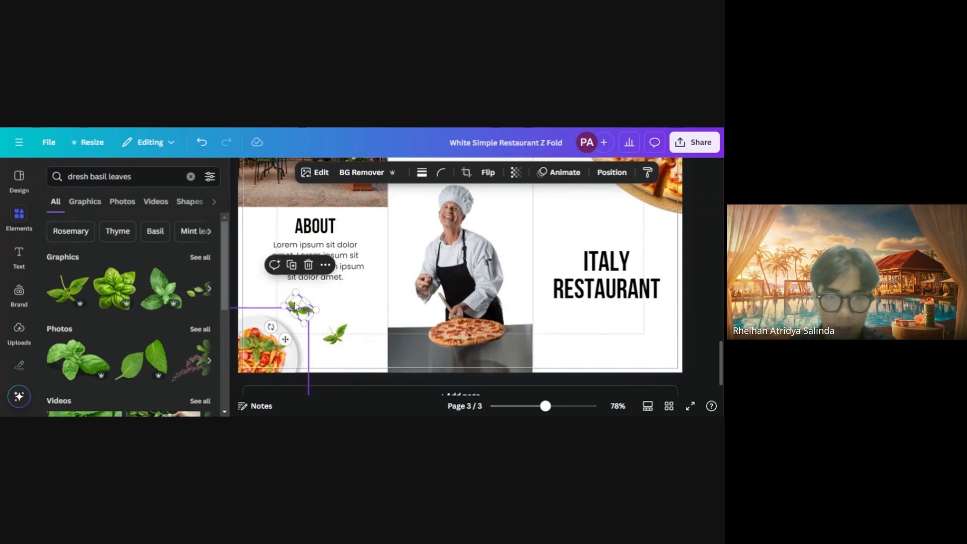
left_click_drag(296, 293, 292, 306)
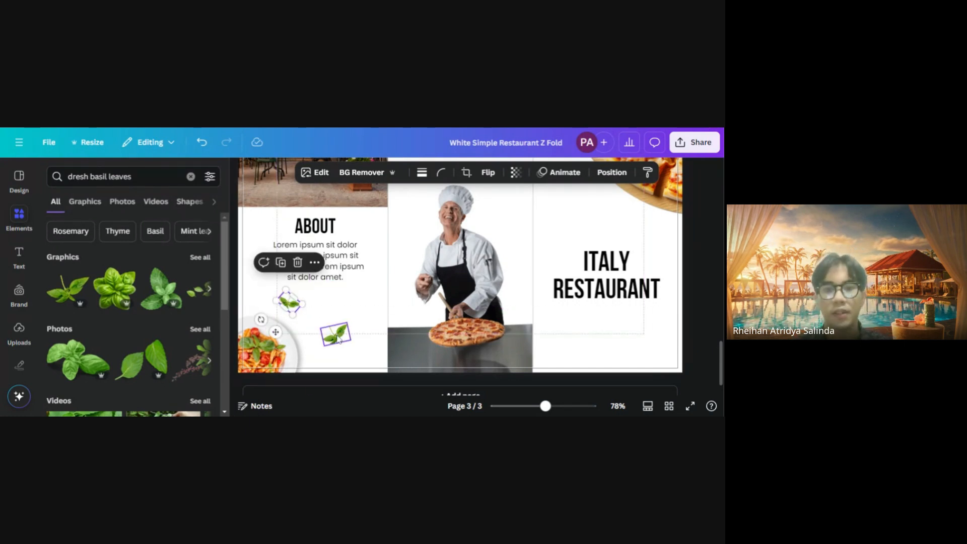
Place a pair of basil leaves beside the chef, tilting each one
left_click(337, 339, "shift")
left_click_drag(337, 339, 512, 297)
left_click(464, 279)
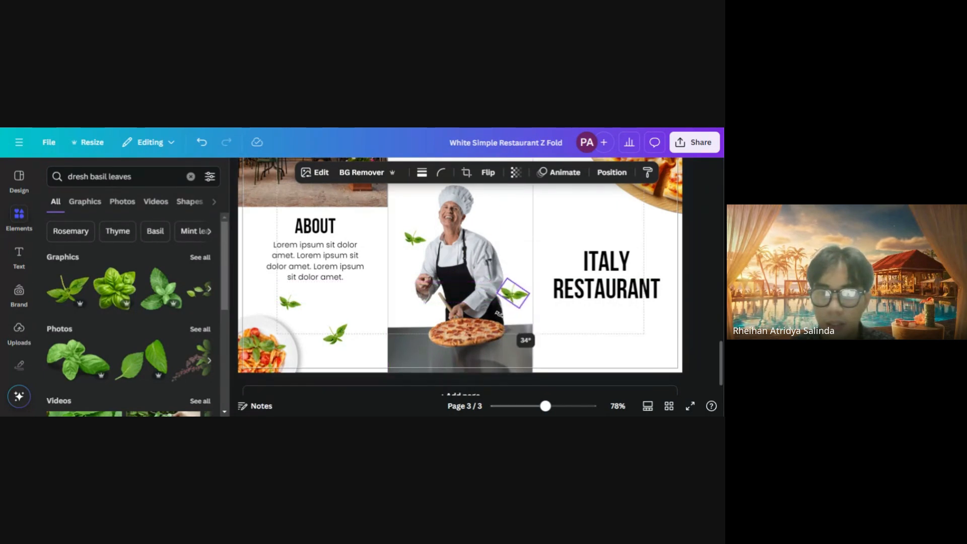
left_click(414, 238)
left_click_drag(386, 257, 410, 237)
left_click_drag(514, 292, 523, 301)
left_click(355, 289)
Move and enlarge basil leaves above the ITALY title and beside the pizza
scroll(357, 289, "down", 2)
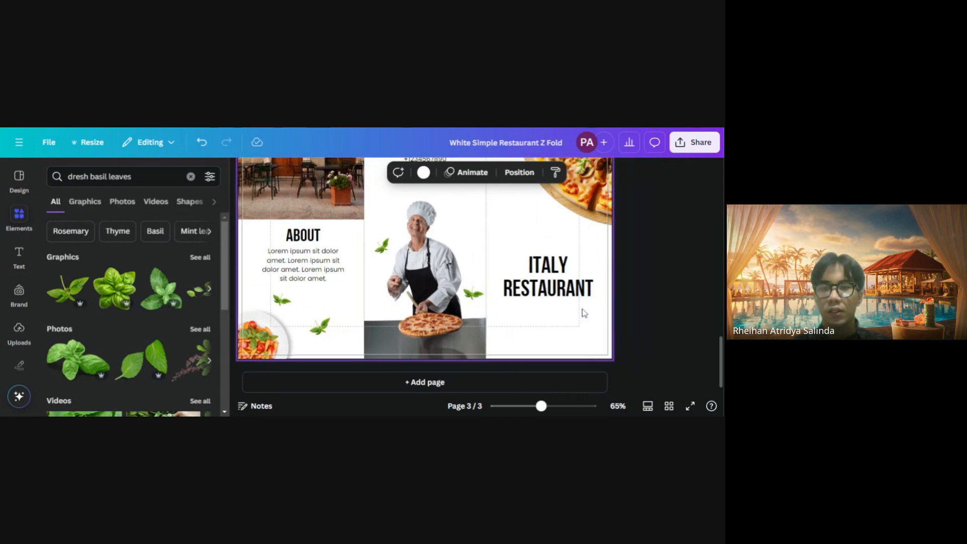
scroll(569, 321, "up", 2)
scroll(447, 345, "down", 3)
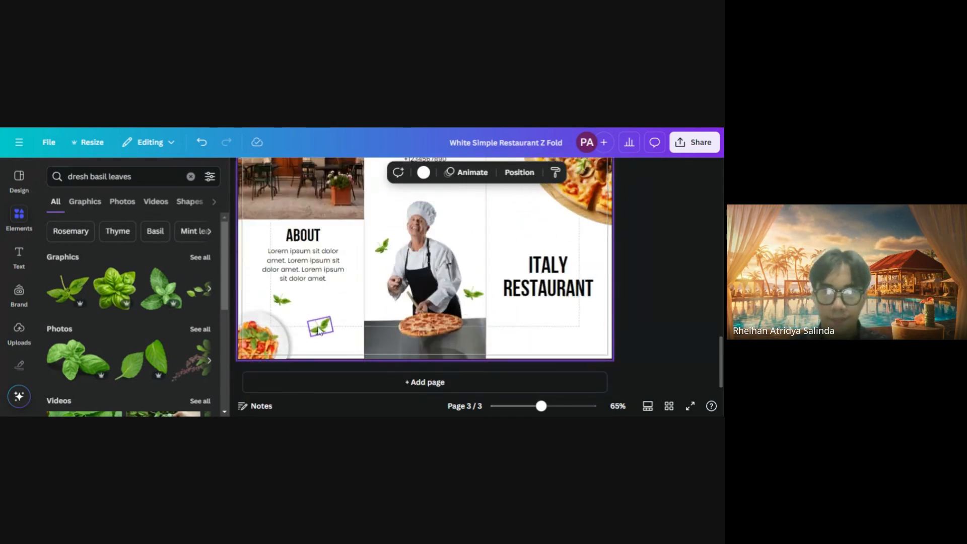
left_click(470, 293)
left_click_drag(484, 292, 504, 301)
left_click_drag(487, 302, 563, 223)
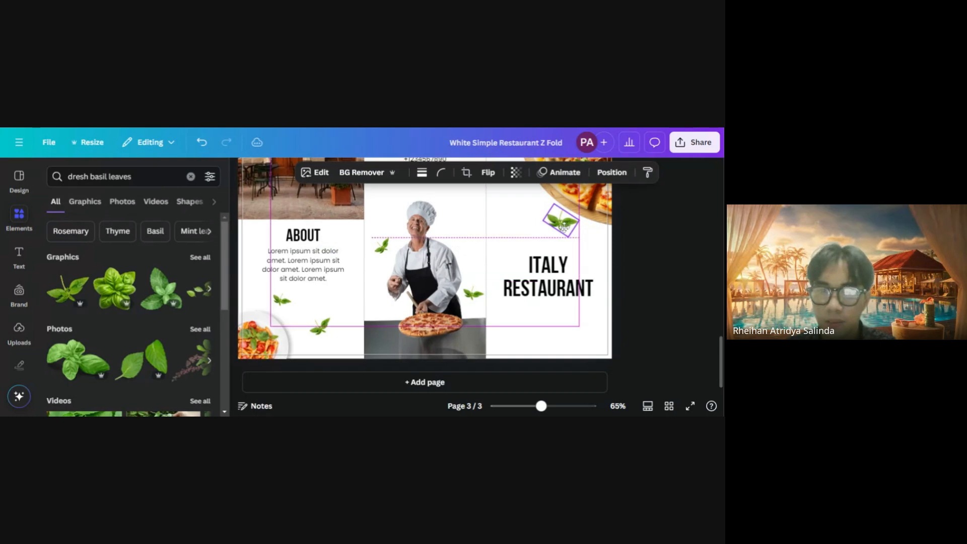
left_click(383, 247)
left_click_drag(378, 253, 531, 219)
scroll(531, 219, "up", 4)
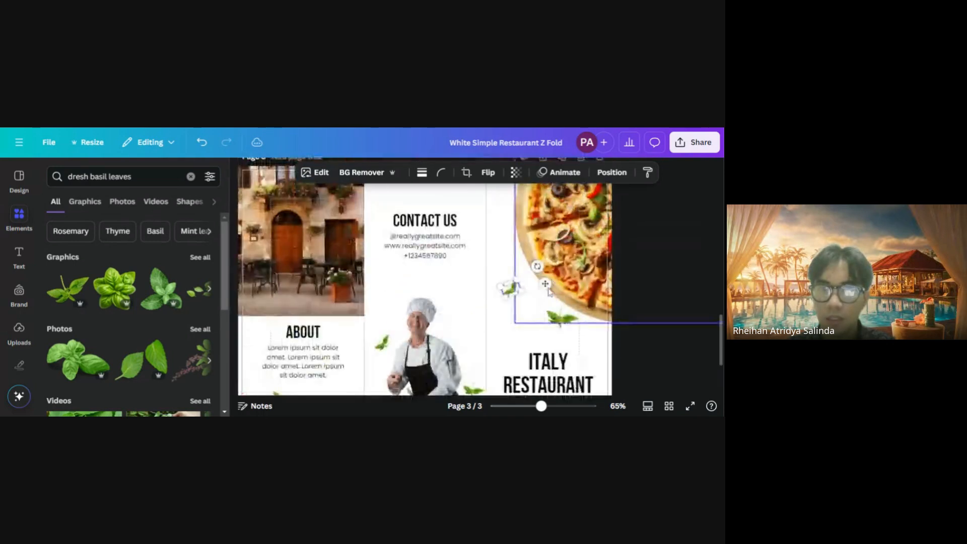
left_click_drag(505, 307, 516, 294)
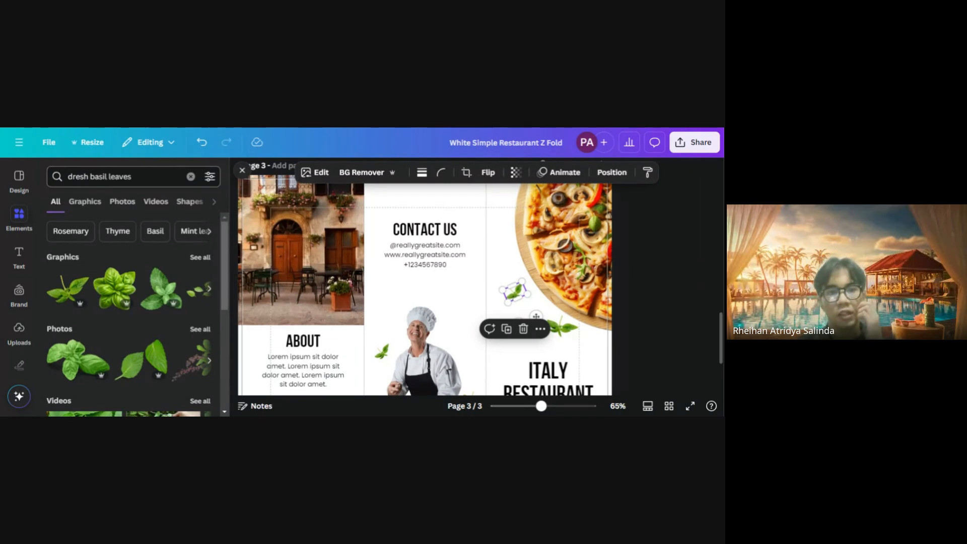
left_click_drag(89, 177, 131, 176)
Search 'toma' under Photos and add the three-tomatoes photo to page 3
type("toma")
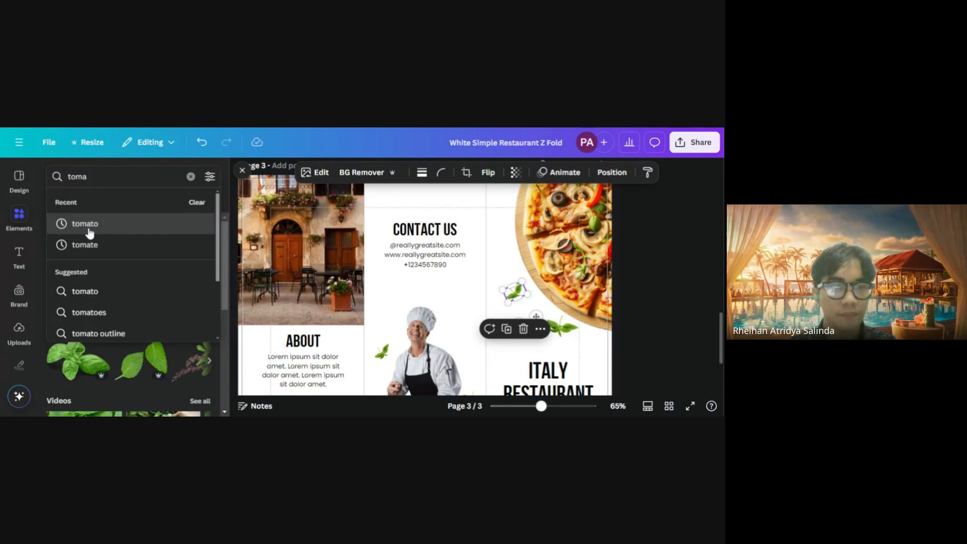
left_click(89, 229)
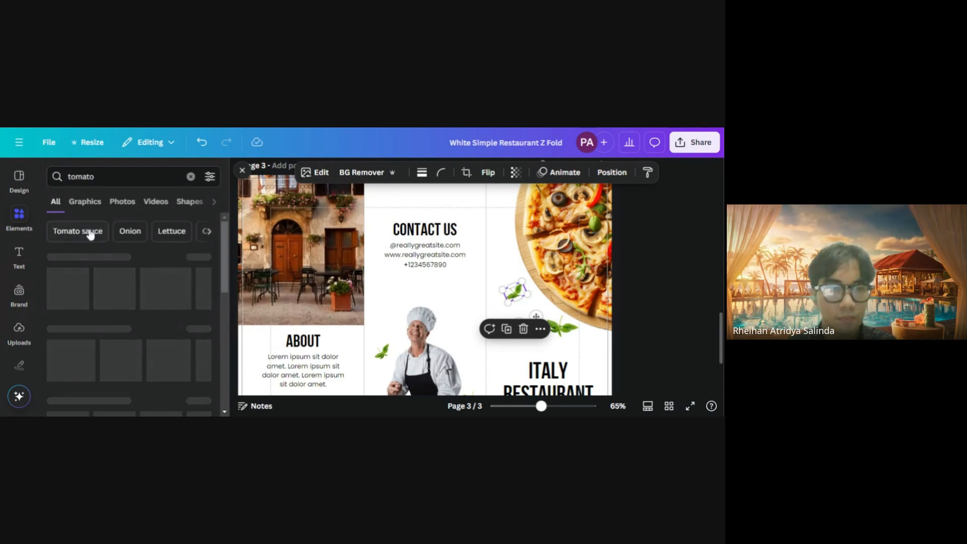
scroll(151, 317, "down", 1)
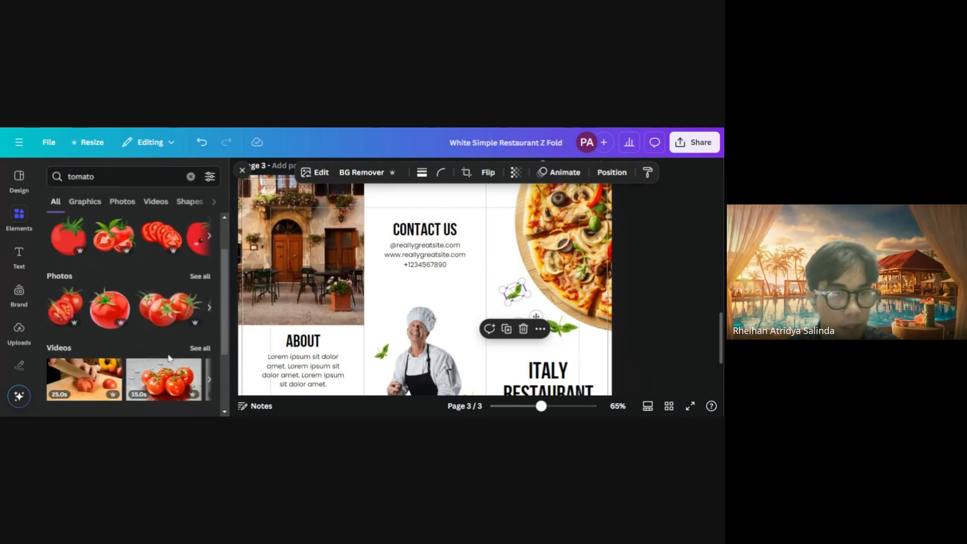
left_click(121, 203)
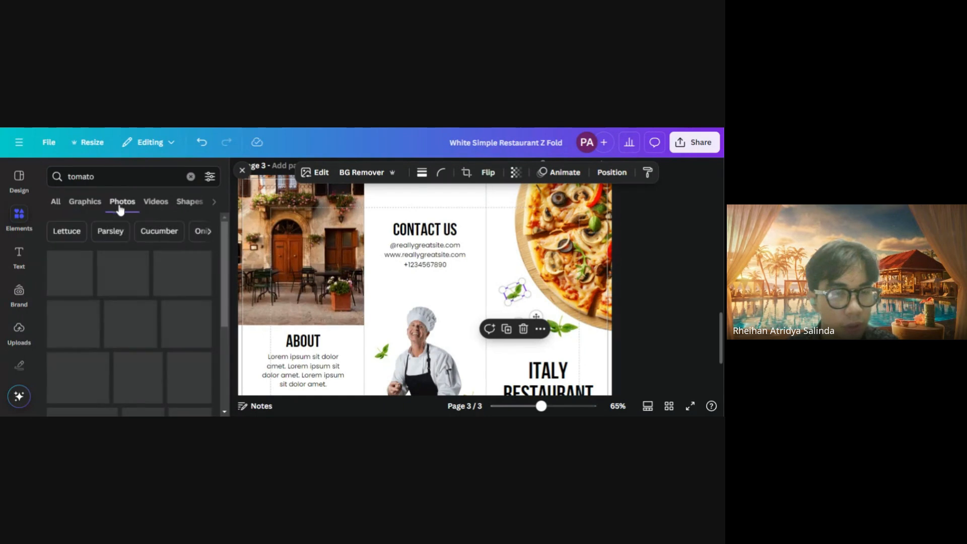
scroll(177, 286, "down", 1)
scroll(178, 287, "down", 5)
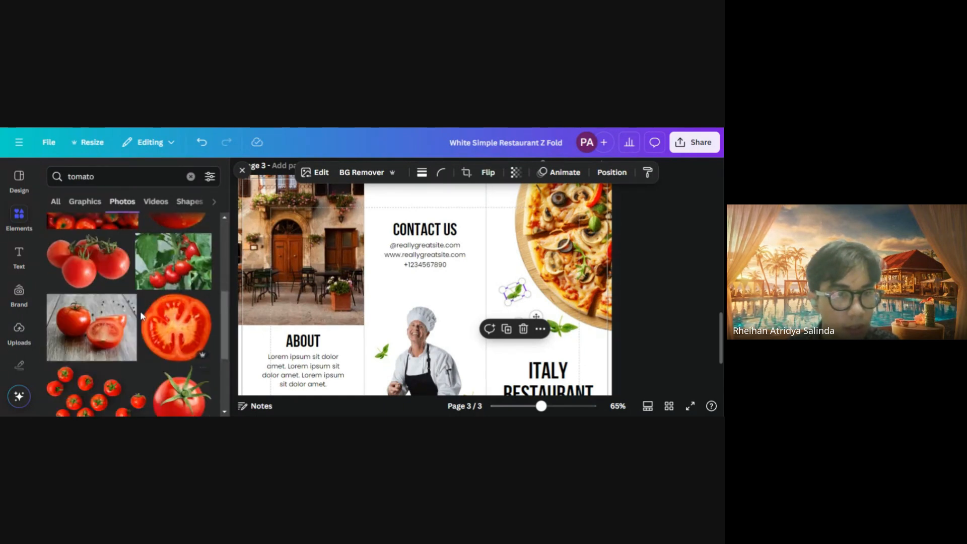
scroll(176, 302, "down", 1)
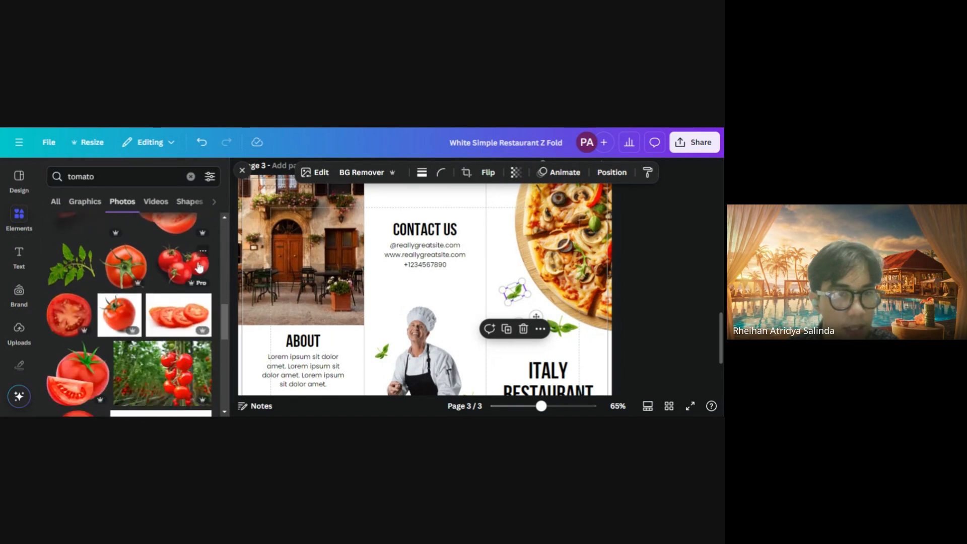
left_click(183, 272)
scroll(382, 276, "down", 2)
scroll(382, 276, "up", 2)
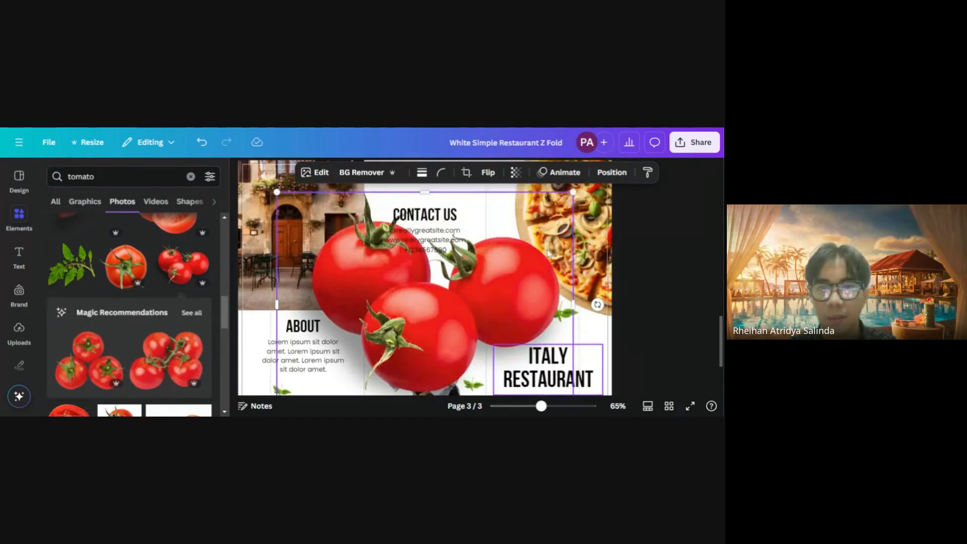
Shrink the tomato photo and tuck it between the pizza and the ITALY RESTAURANT title
left_click_drag(577, 206, 344, 362)
scroll(348, 322, "down", 2)
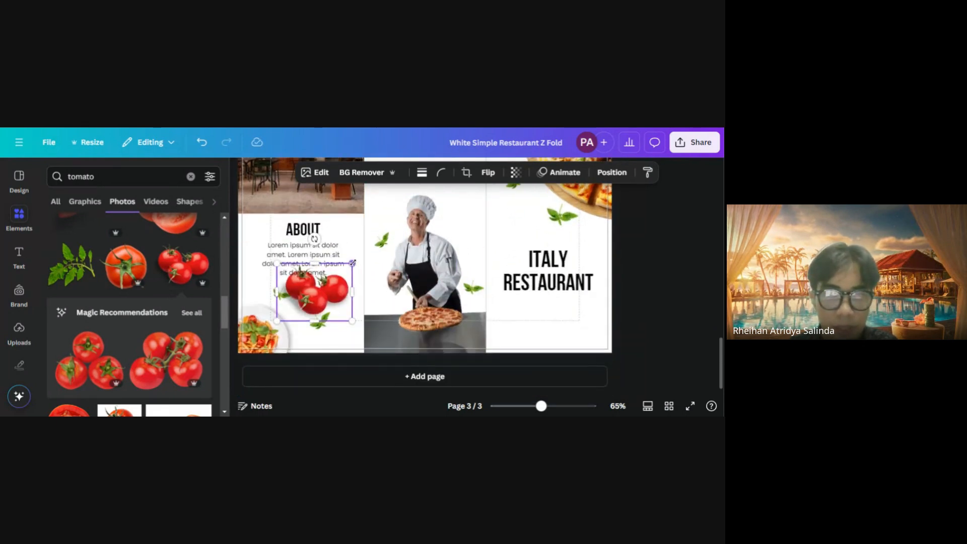
left_click_drag(352, 262, 343, 318)
left_click_drag(256, 314, 327, 302)
scroll(326, 305, "up", 2)
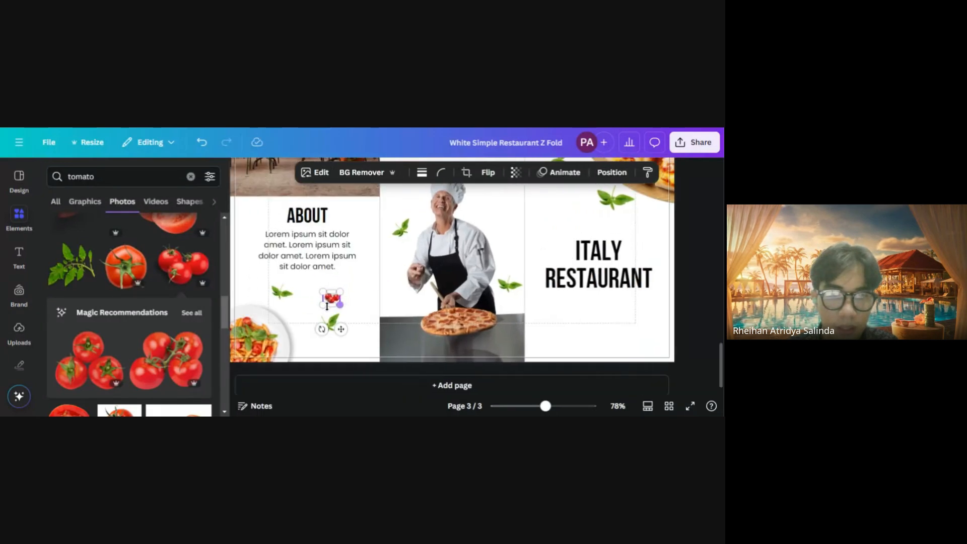
left_click_drag(341, 302, 578, 235)
scroll(549, 232, "up", 3)
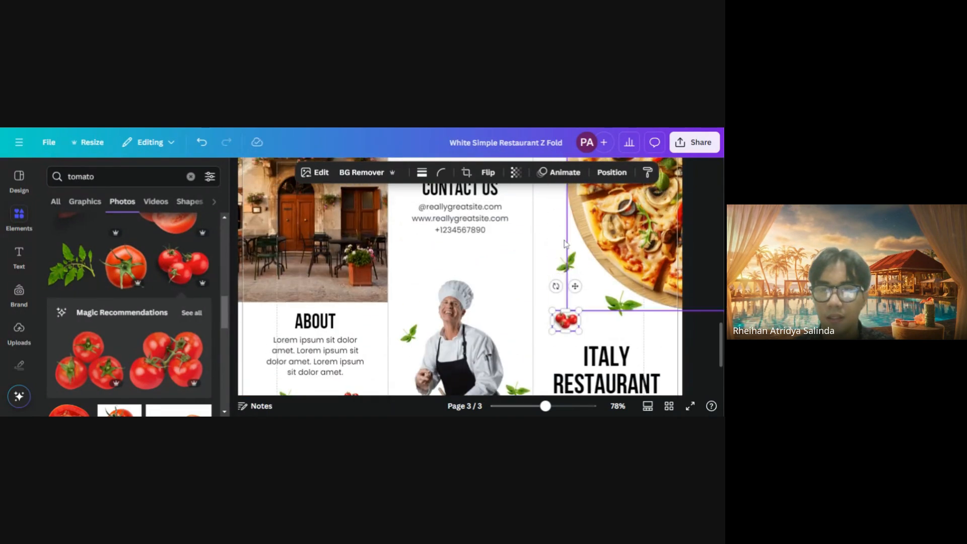
left_click_drag(553, 286, 542, 298)
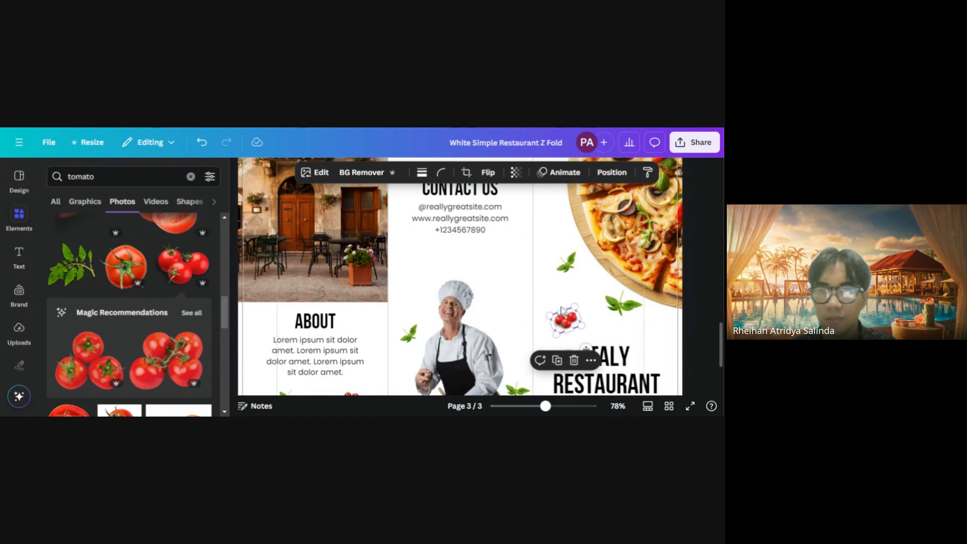
left_click(488, 268)
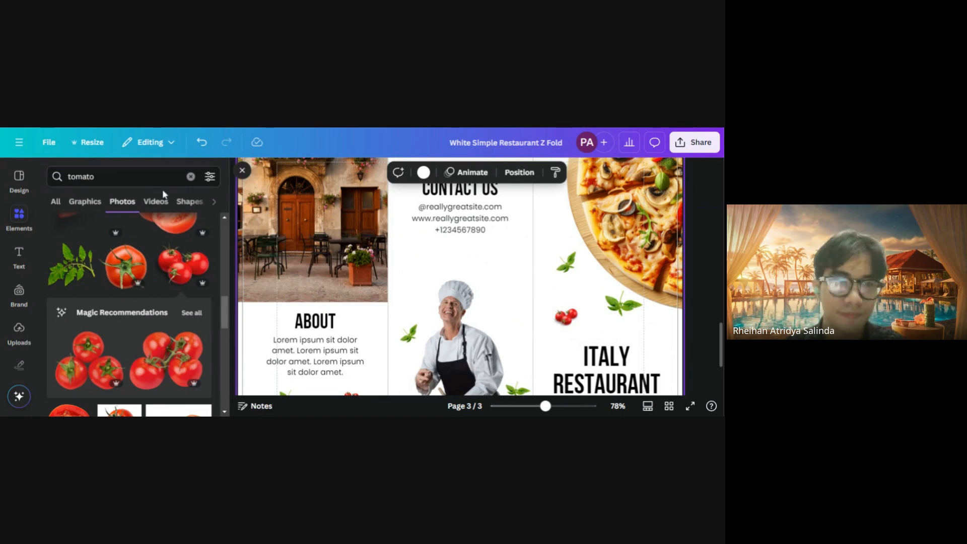
left_click(190, 179)
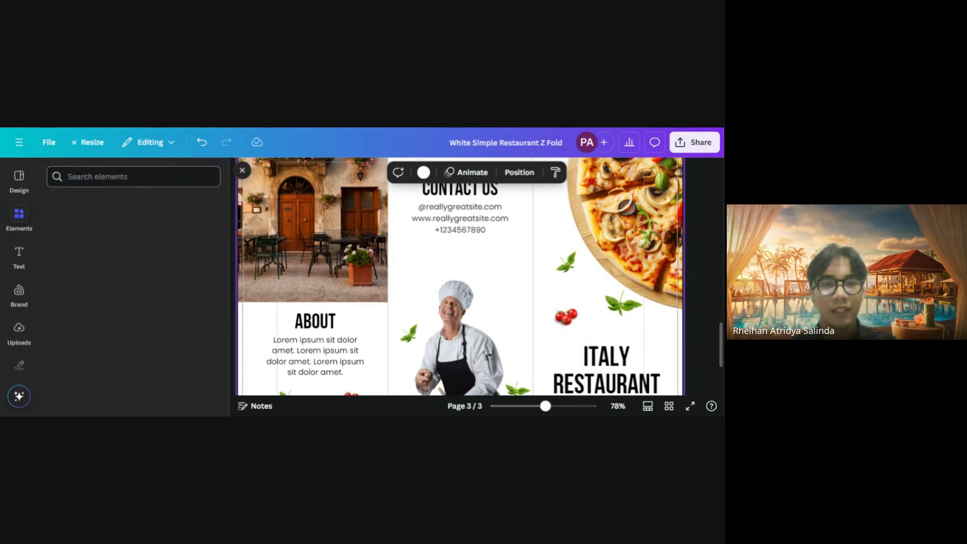
scroll(116, 310, "down", 15)
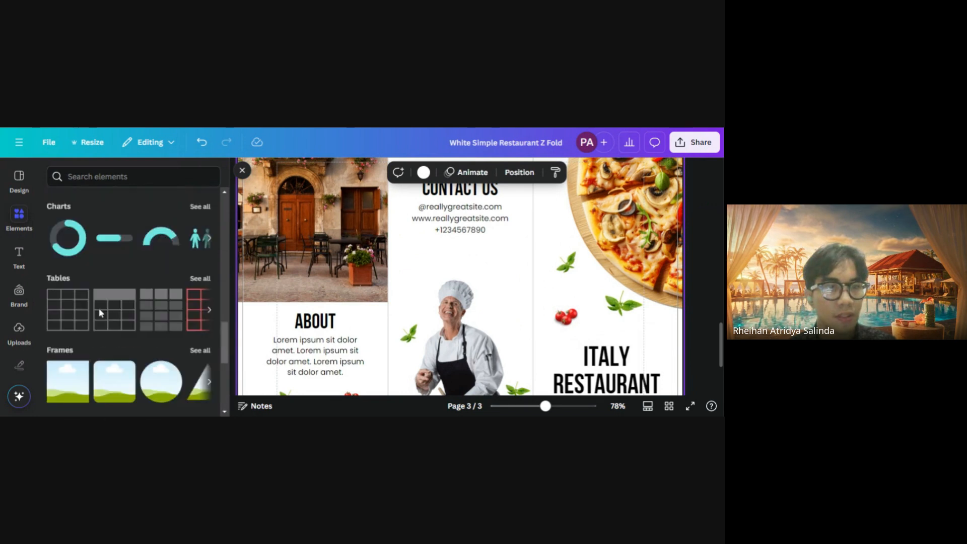
scroll(139, 311, "up", 3)
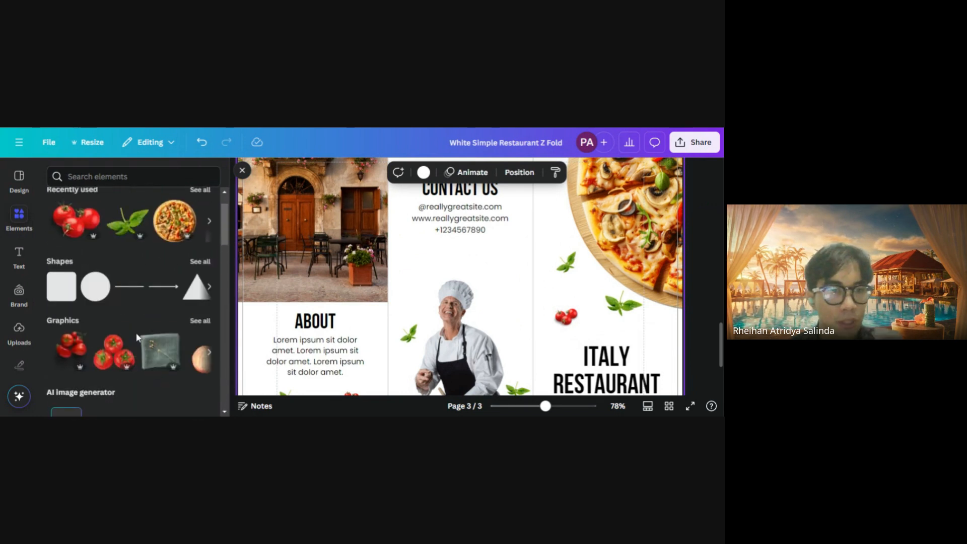
Add a square with nearly sharp corners and a solid border of weight 6
left_click(57, 290)
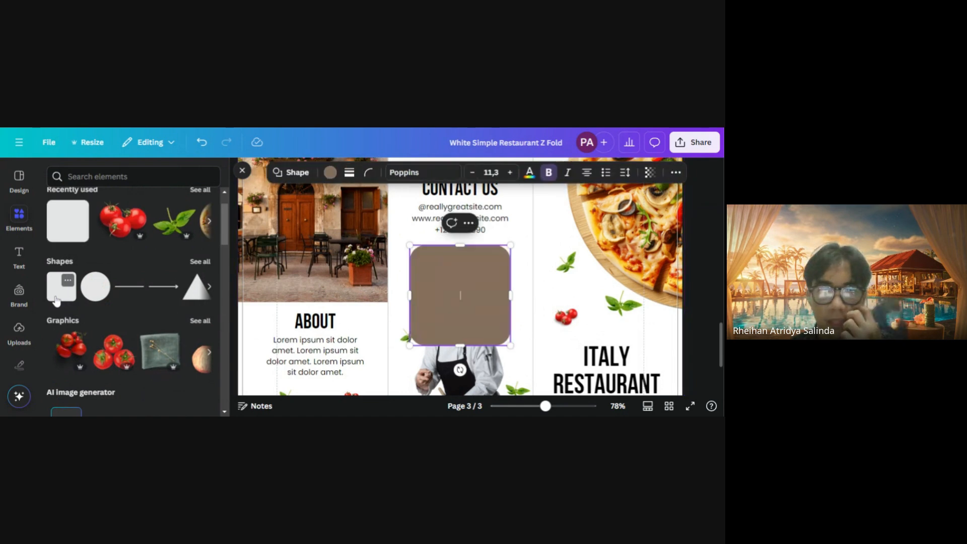
left_click(523, 297)
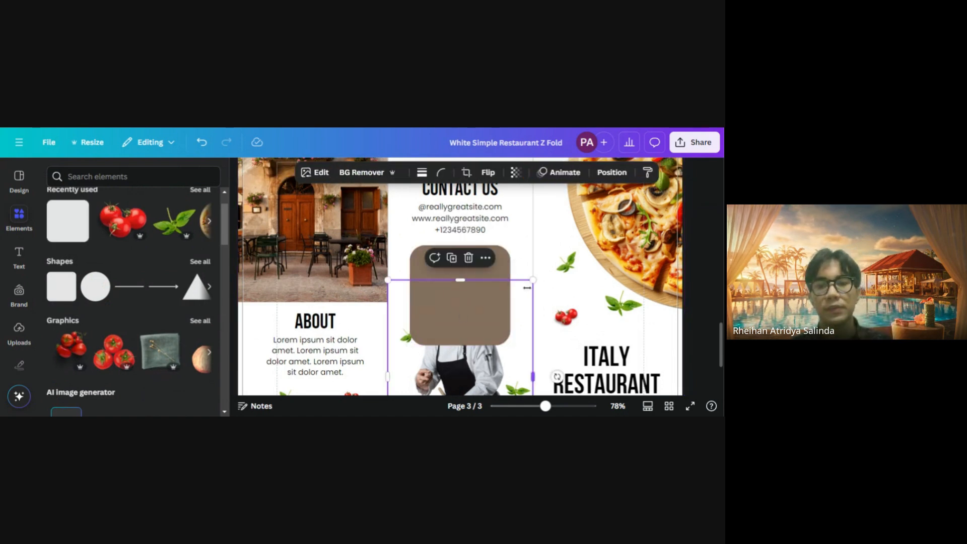
left_click(489, 267)
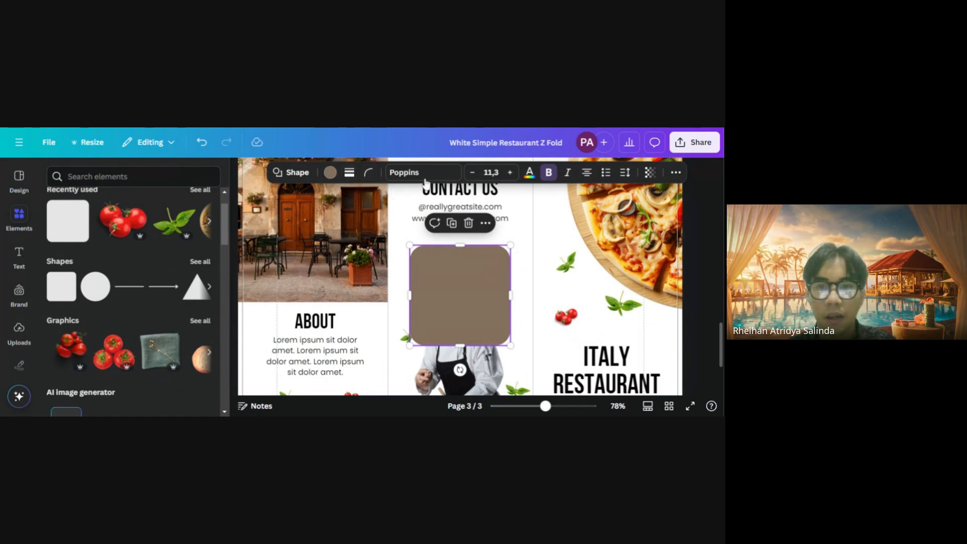
left_click(368, 173)
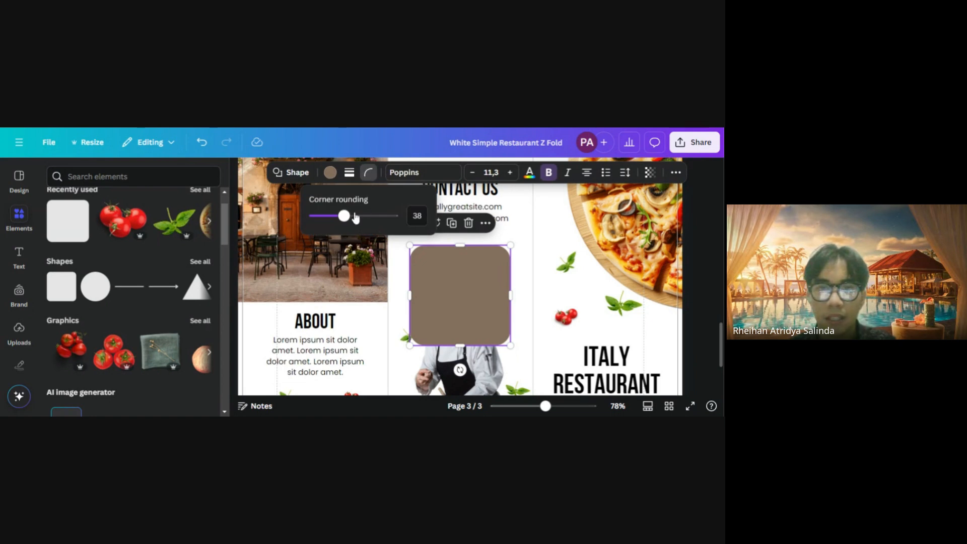
left_click_drag(344, 217, 290, 225)
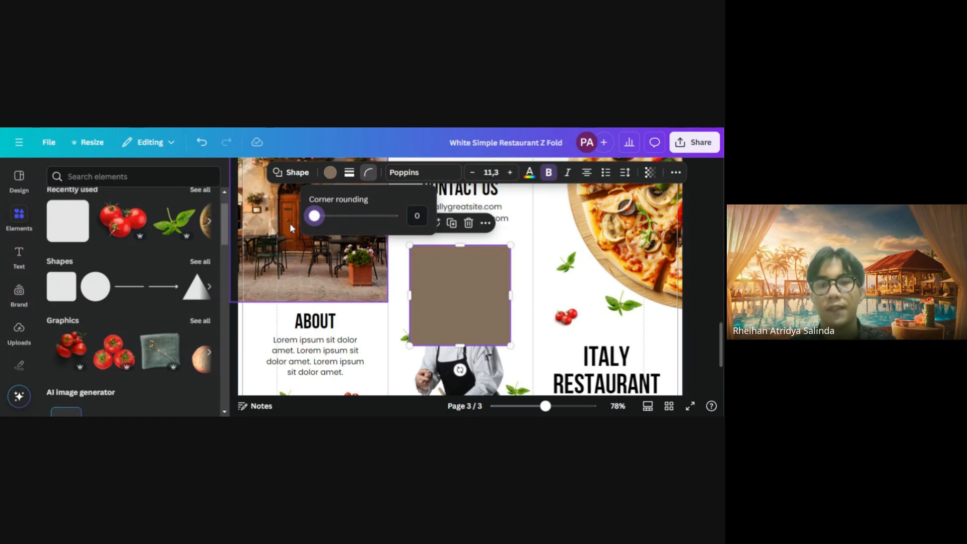
left_click(350, 173)
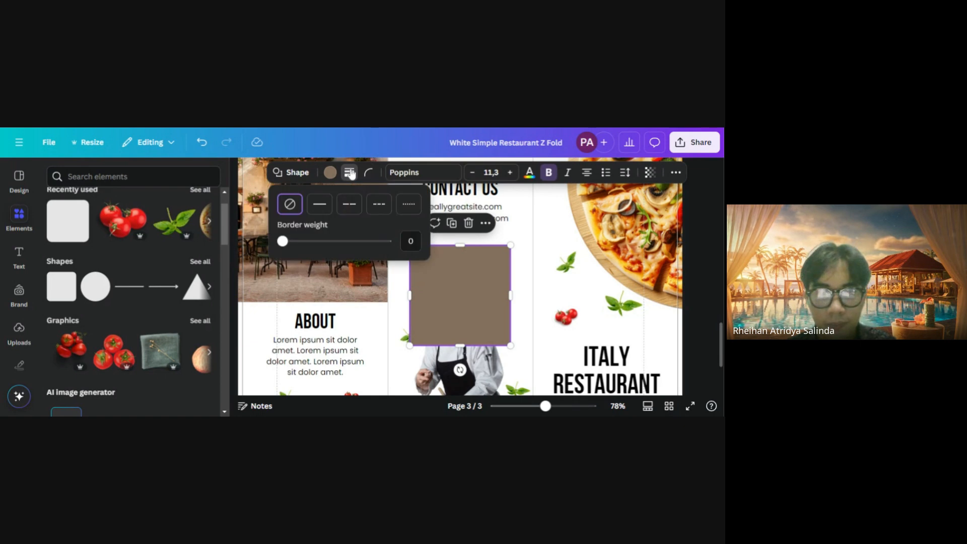
left_click(319, 204)
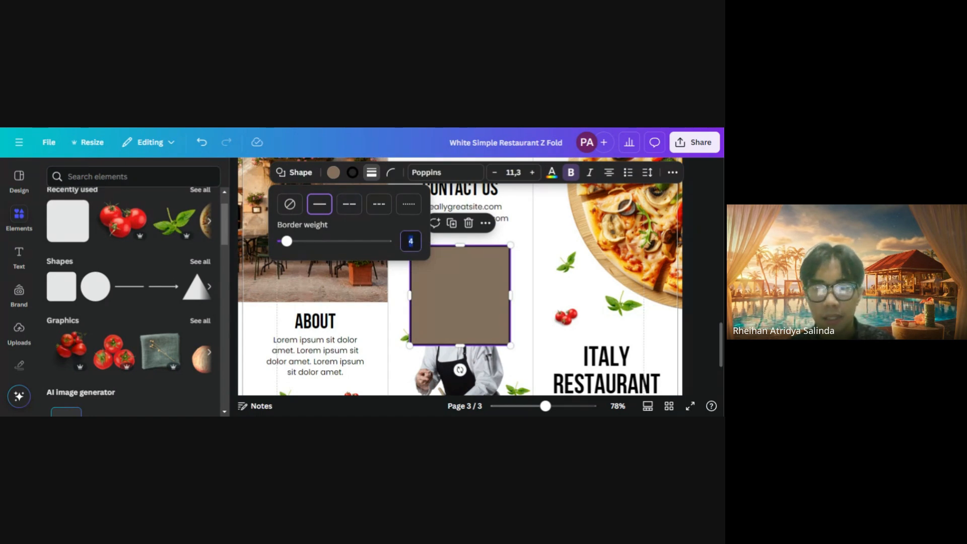
key("Return")
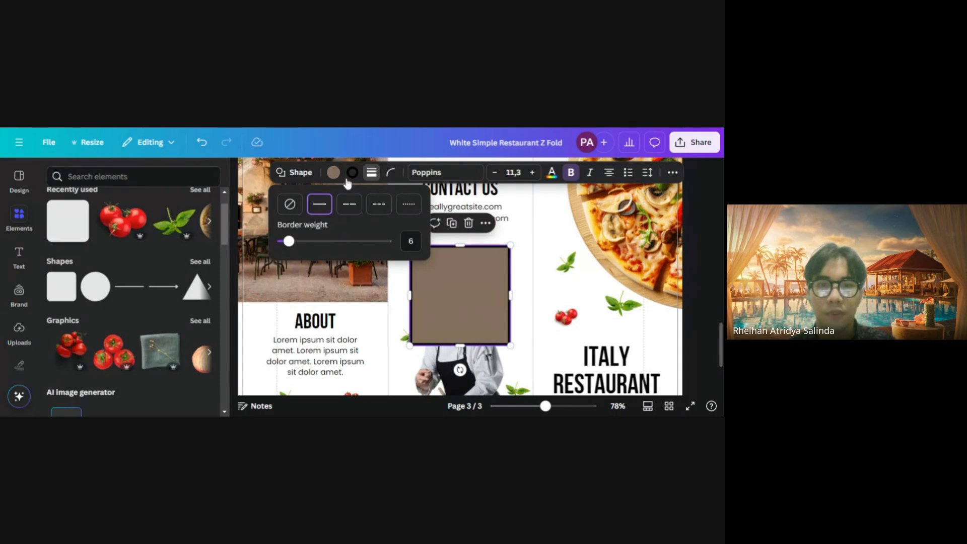
Remove the square's fill and make its border red
left_click(333, 173)
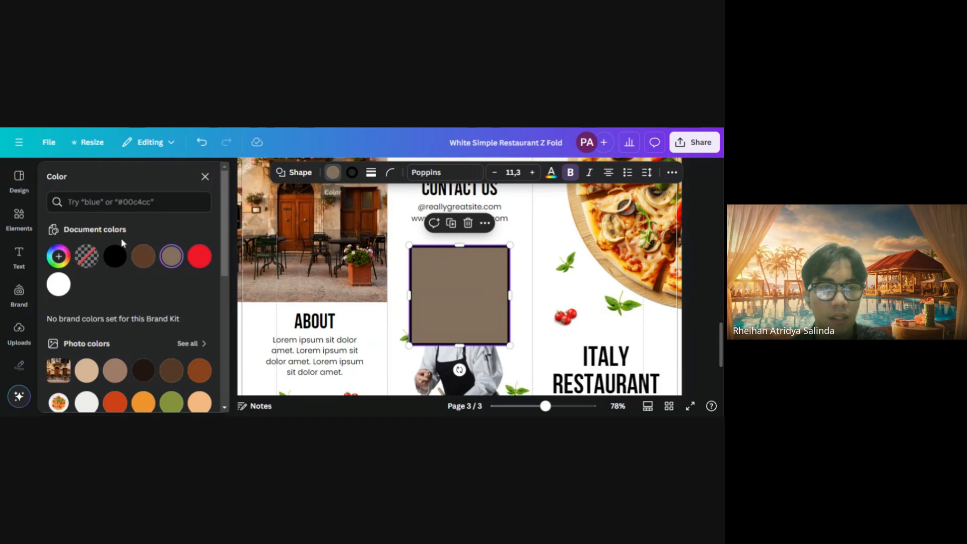
left_click(87, 257)
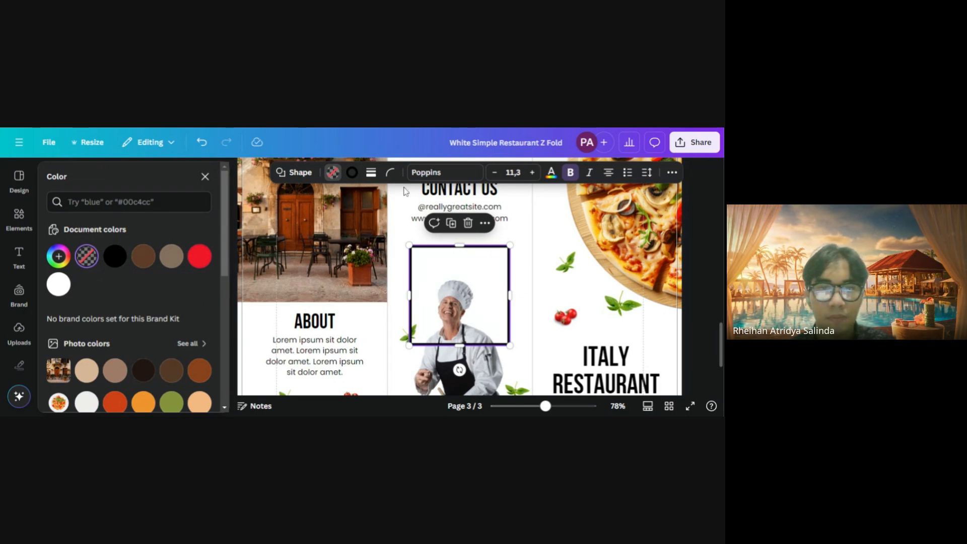
left_click(354, 174)
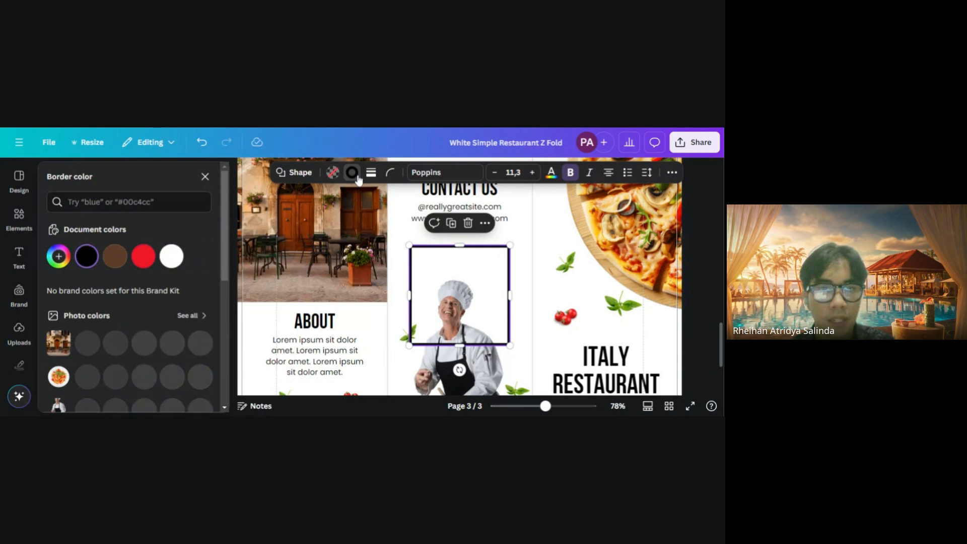
left_click(144, 259)
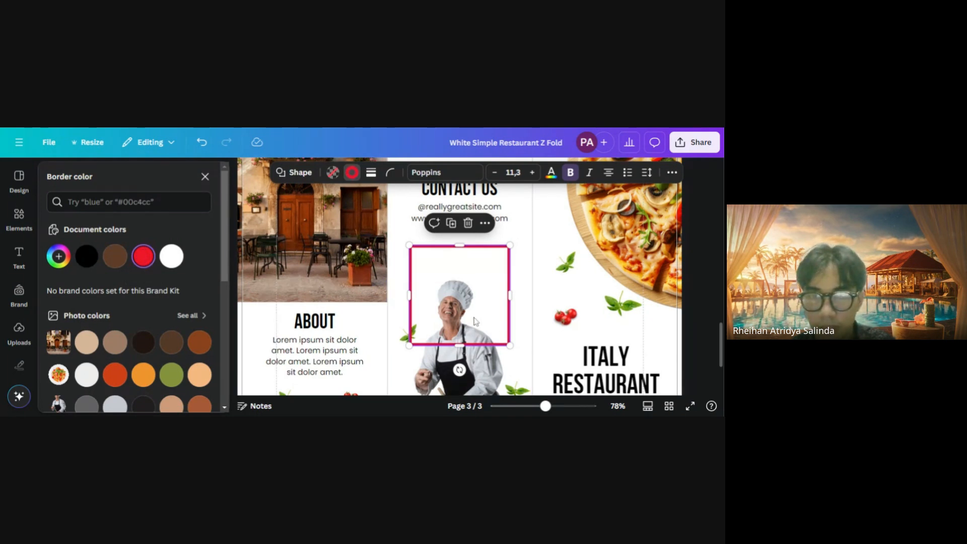
Fit the red frame around the CONTACT US heading and its three contact lines
left_click_drag(485, 294, 484, 216)
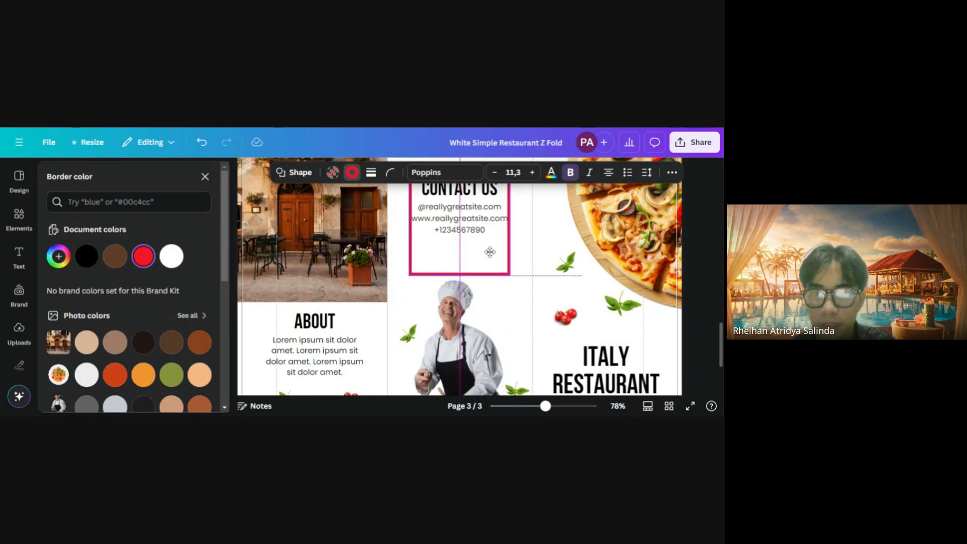
scroll(485, 282, "up", 2)
left_click_drag(488, 306, 478, 299)
left_click_drag(504, 267, 522, 266)
left_click_drag(466, 305, 466, 294)
left_click_drag(510, 225, 506, 228)
scroll(384, 261, "down", 2)
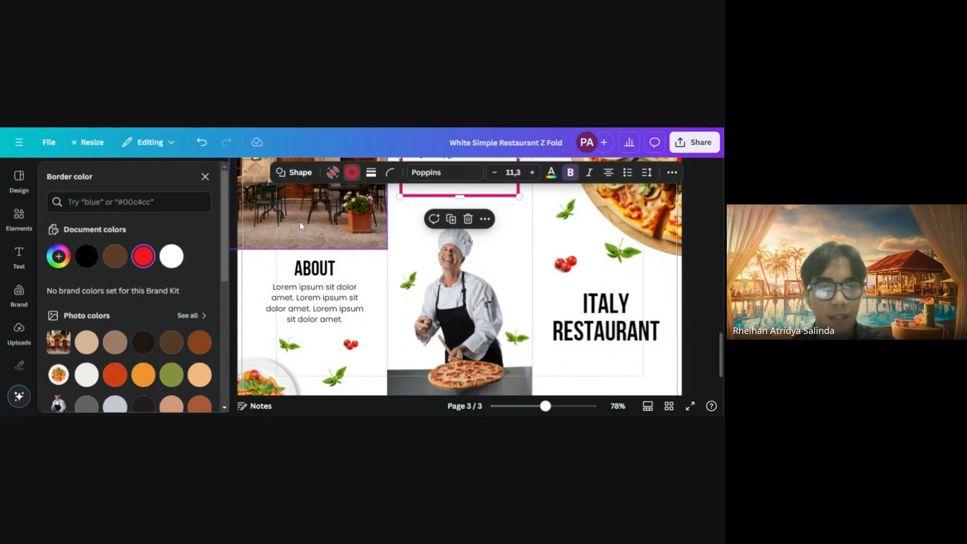
left_click(204, 176)
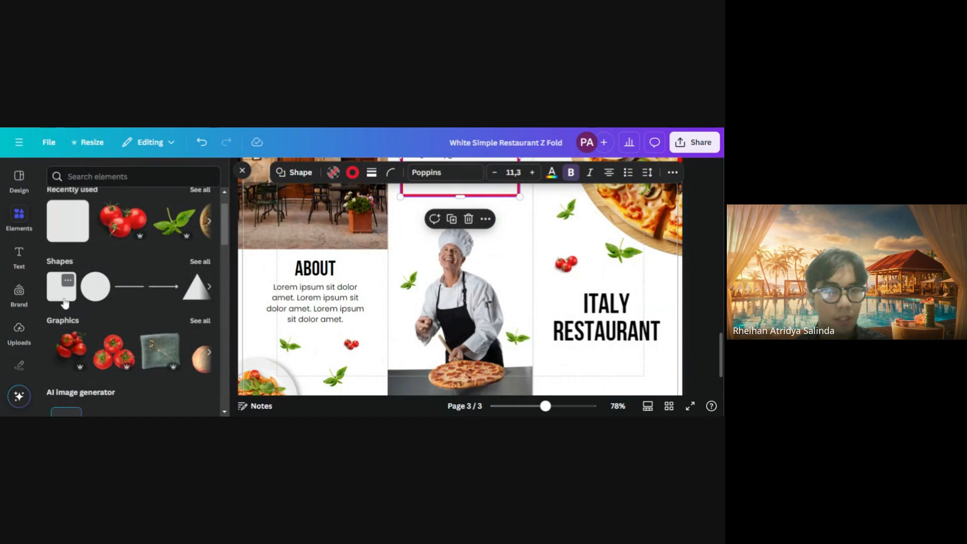
Add a red square shape with corner rounding set to 0
left_click(63, 299)
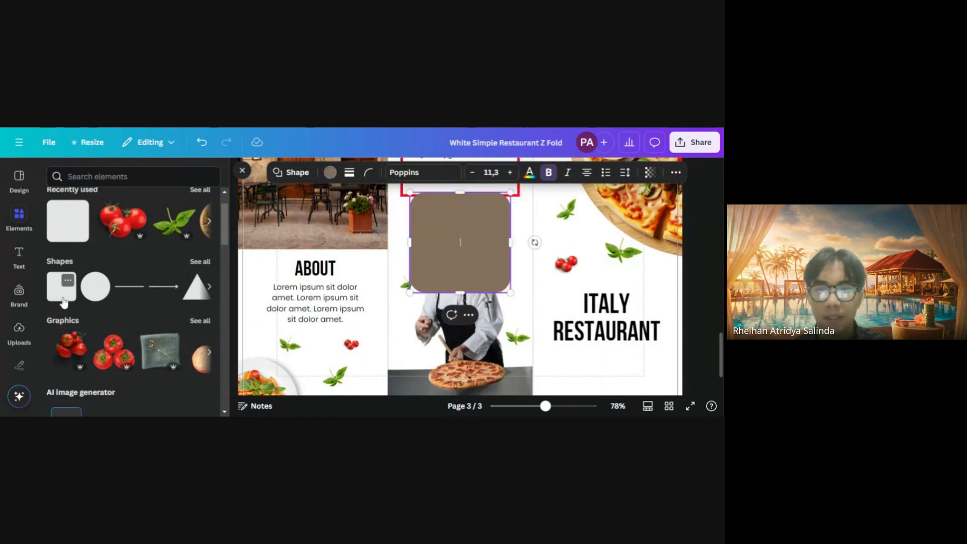
left_click(329, 172)
left_click(199, 256)
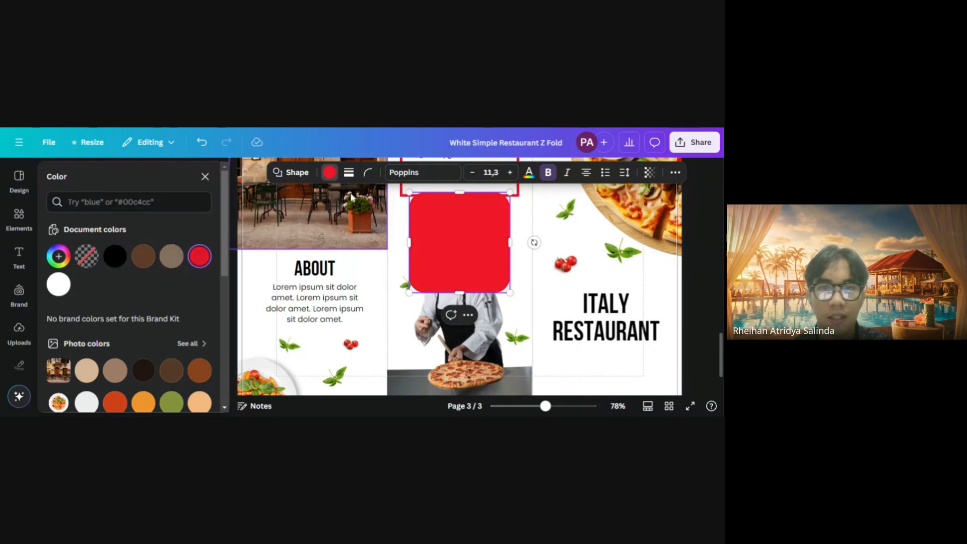
left_click(368, 172)
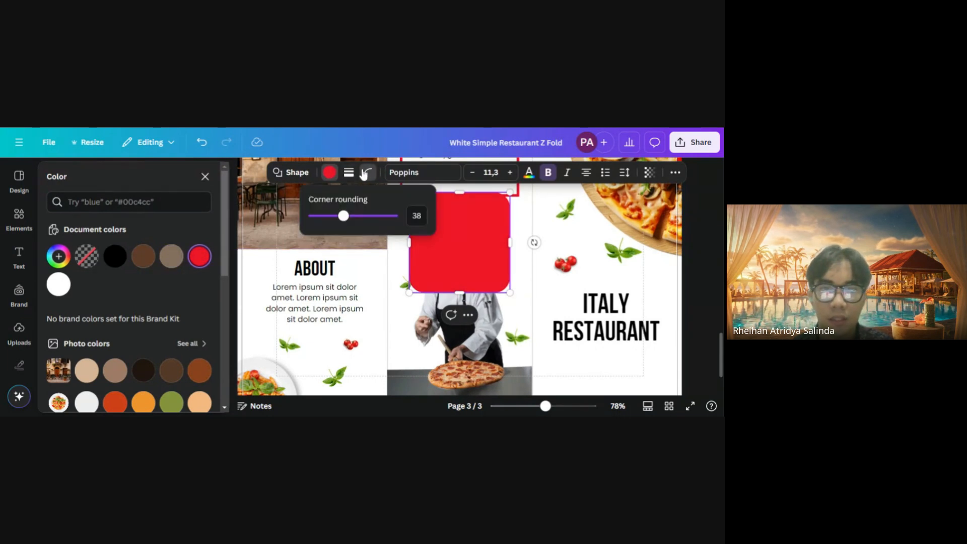
left_click_drag(342, 217, 313, 217)
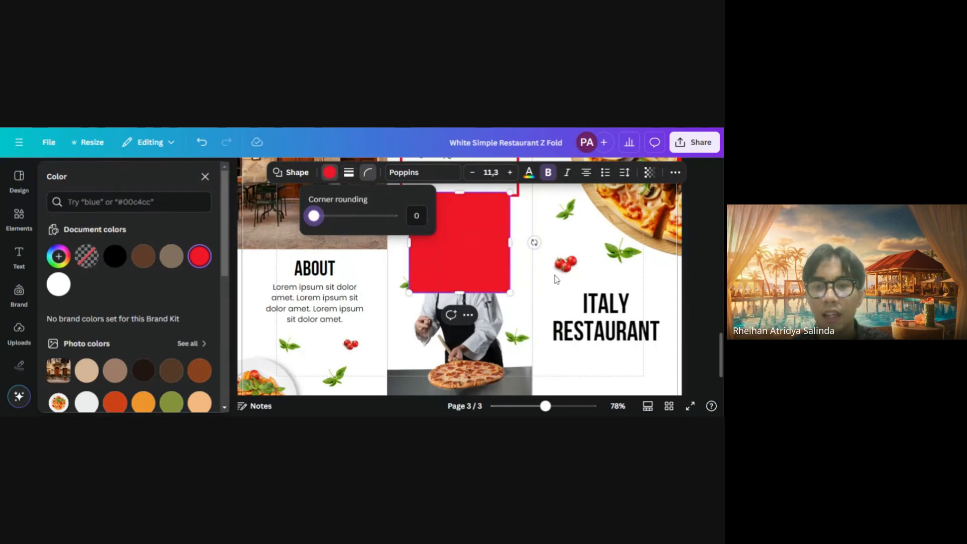
Stretch the red block to fill the lower right panel behind ITALY RESTAURANT
left_click_drag(482, 267, 599, 353)
scroll(603, 349, "down", 1)
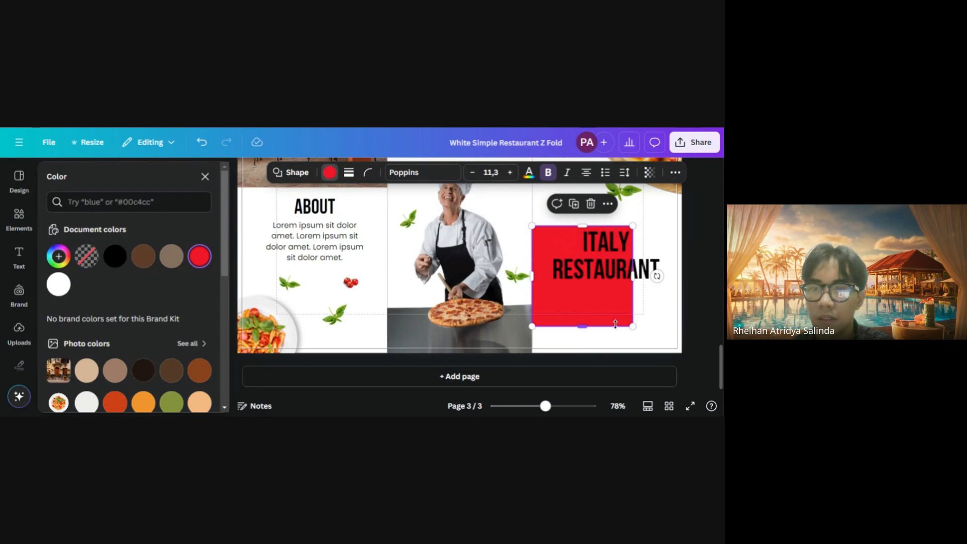
left_click_drag(614, 323, 598, 357)
left_click_drag(579, 226, 578, 216)
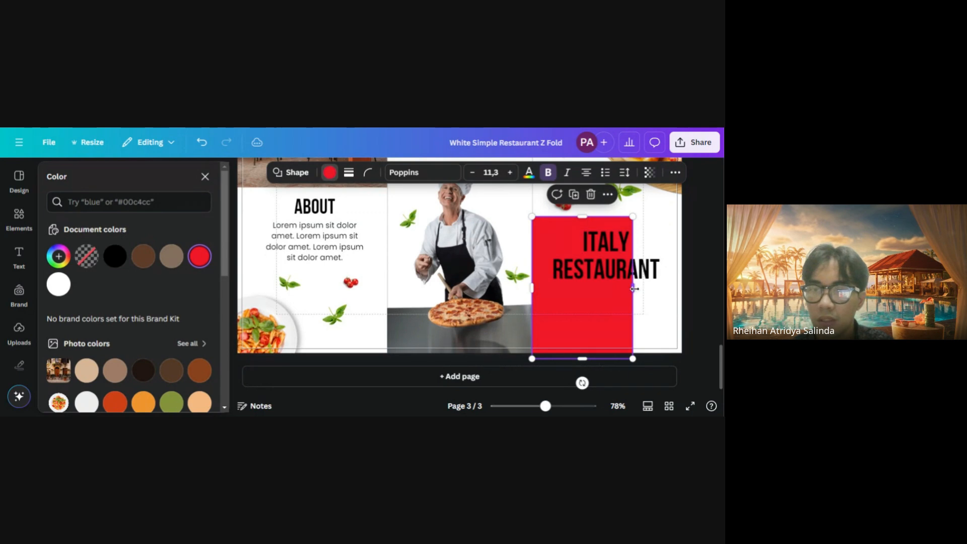
left_click_drag(634, 288, 682, 289)
Make the ITALY RESTAURANT heading text white
left_click(608, 274)
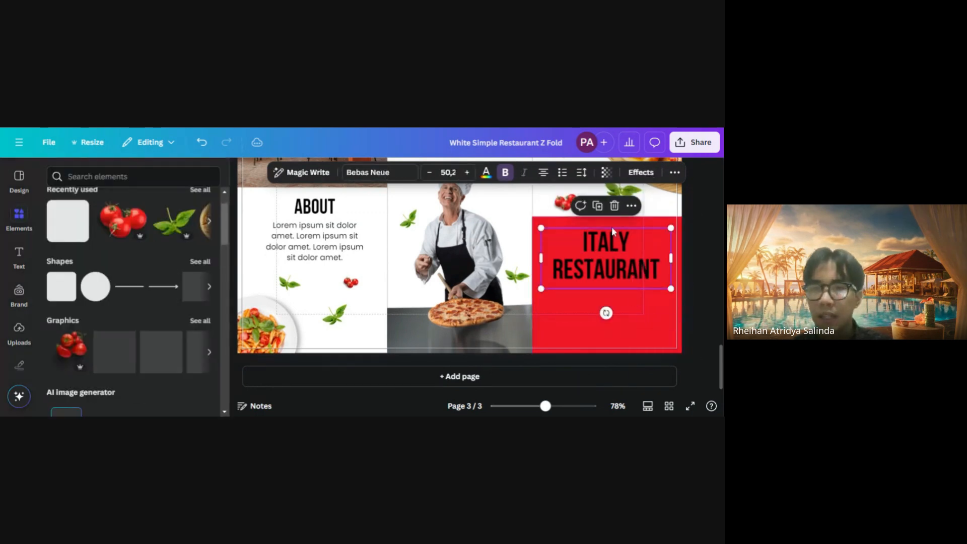
left_click(487, 172)
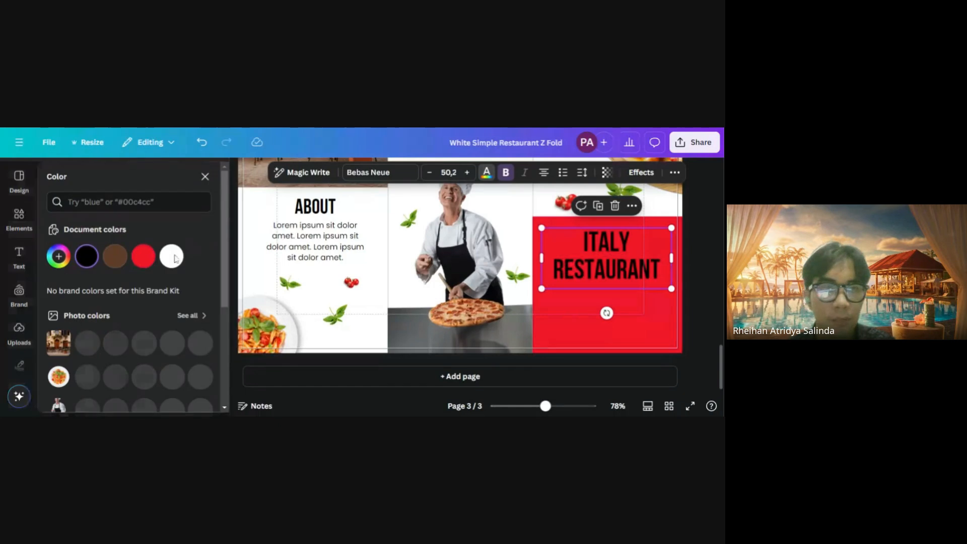
left_click(174, 257)
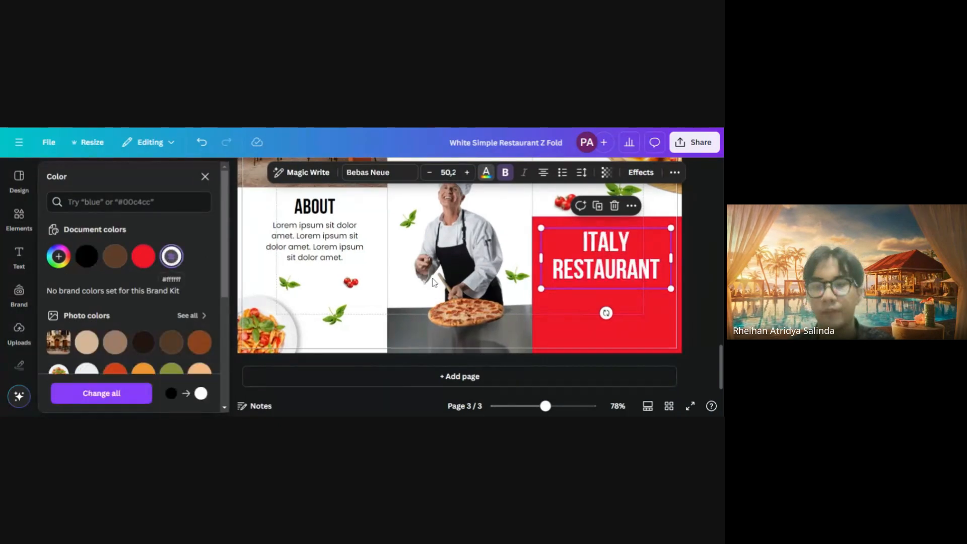
left_click(697, 292)
left_click(687, 303)
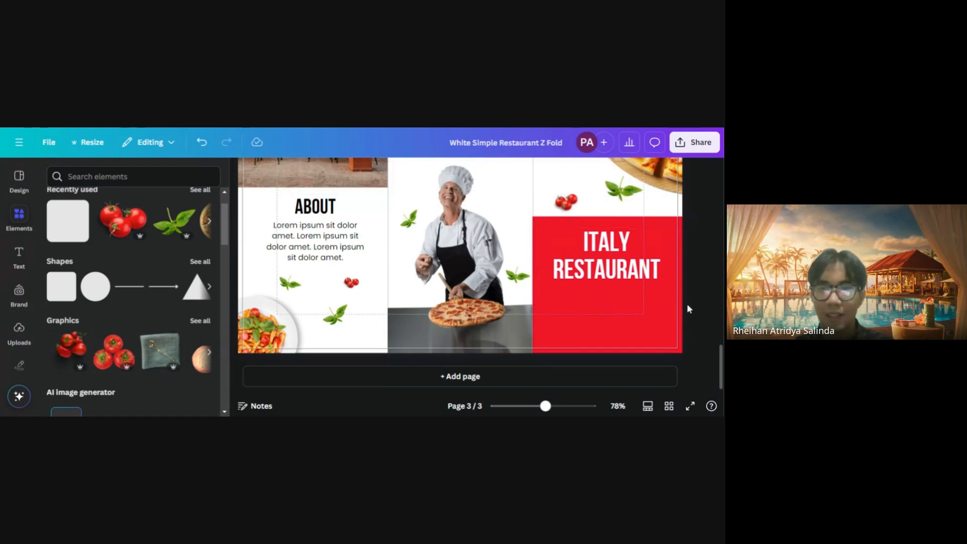
Check the page 1 caption, then add a subheading reading 'Super Delicious' to page 3
scroll(586, 292, "up", 5)
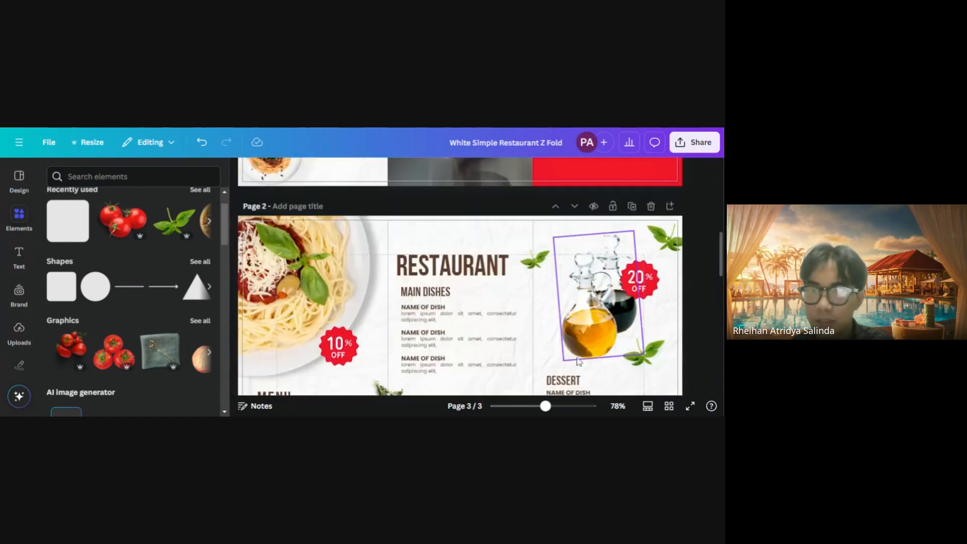
scroll(579, 327, "up", 4)
left_click(609, 226)
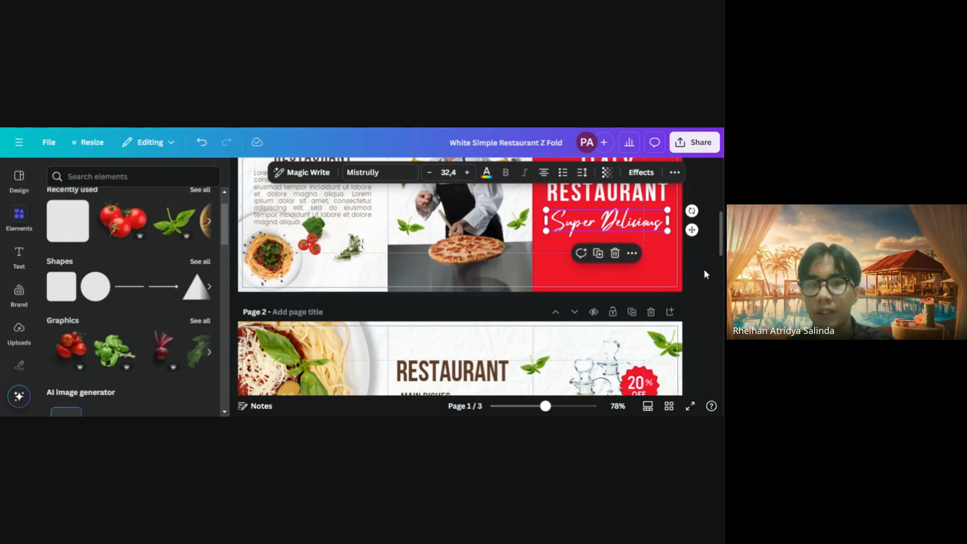
scroll(703, 269, "down", 10)
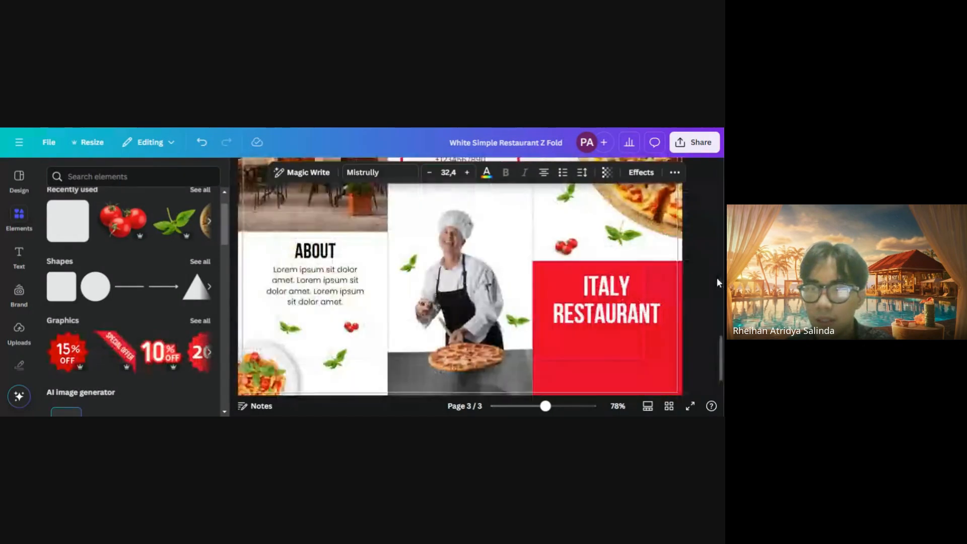
scroll(705, 280, "down", 2)
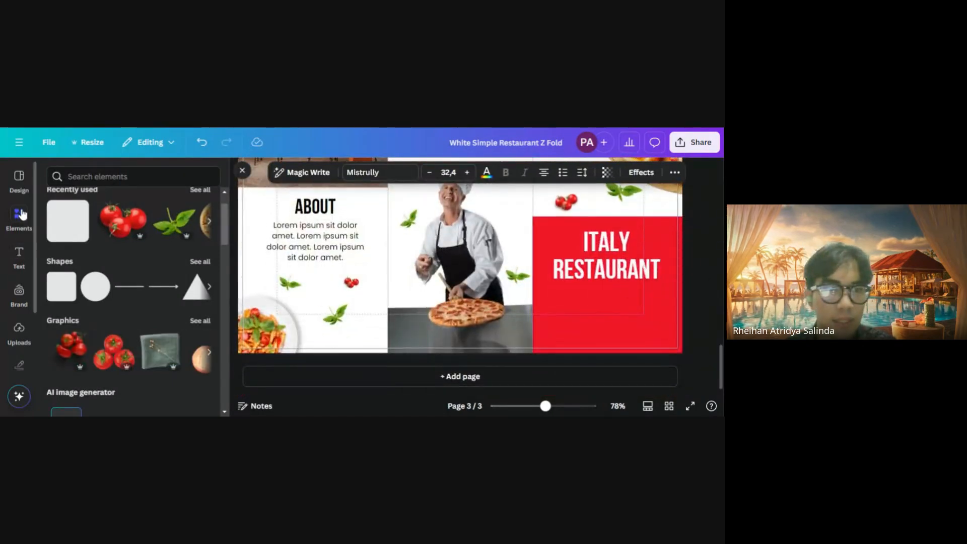
left_click(19, 255)
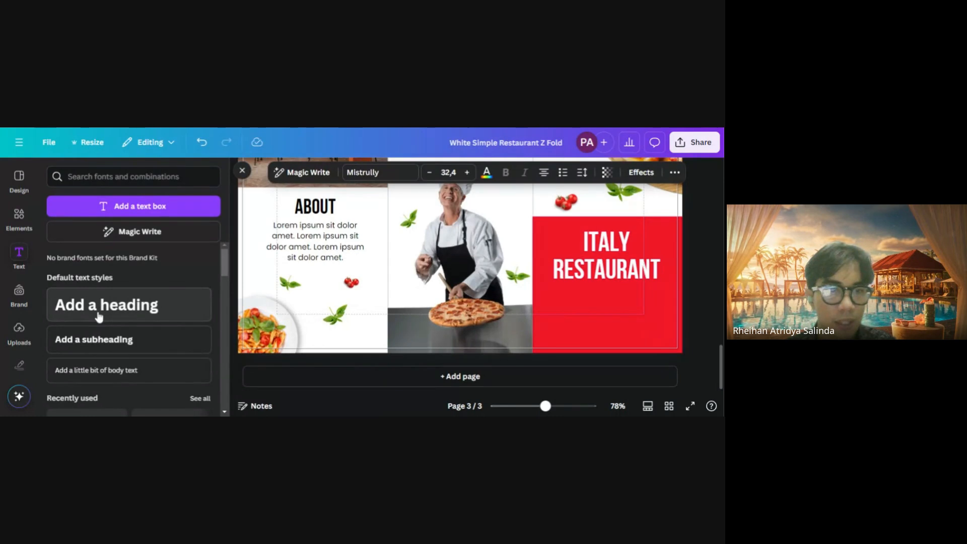
left_click(98, 339)
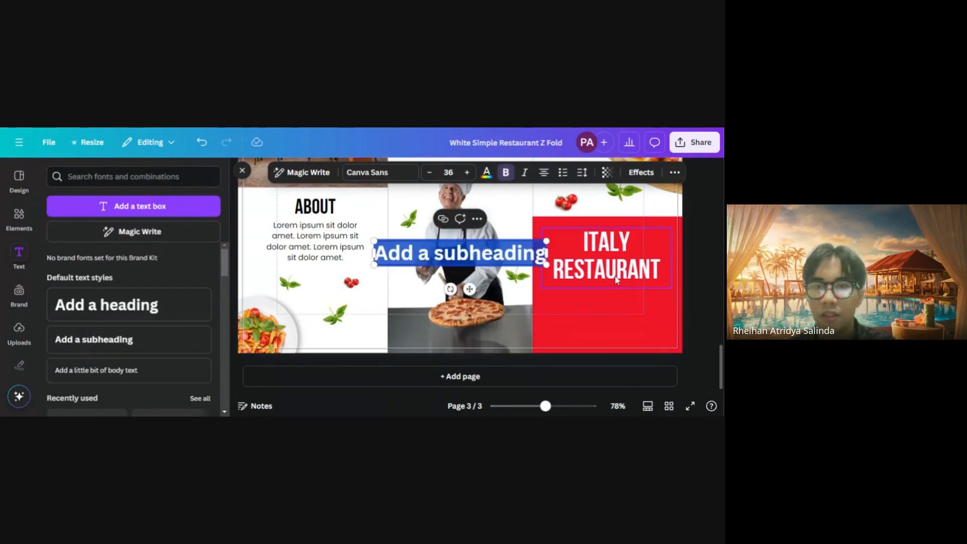
left_click(373, 301)
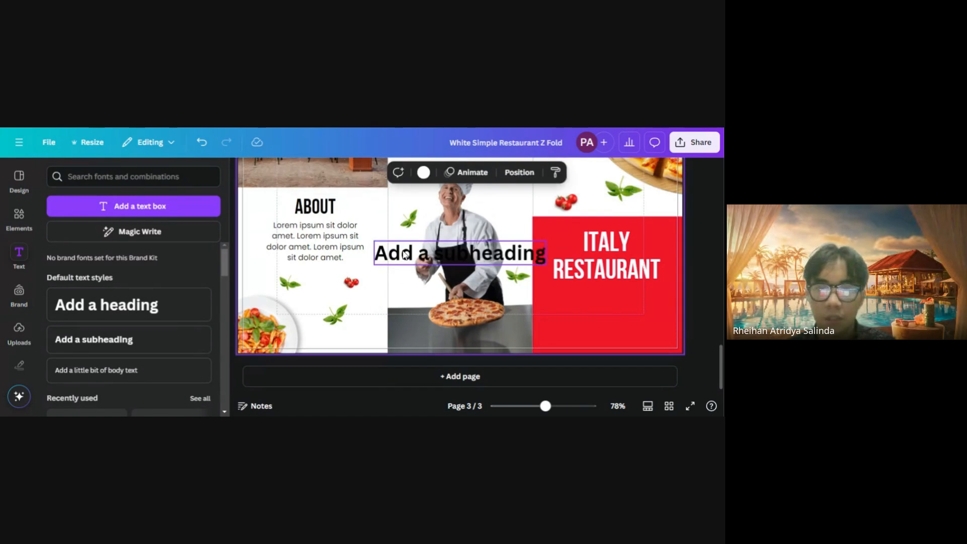
double_click(405, 255)
type("Sup")
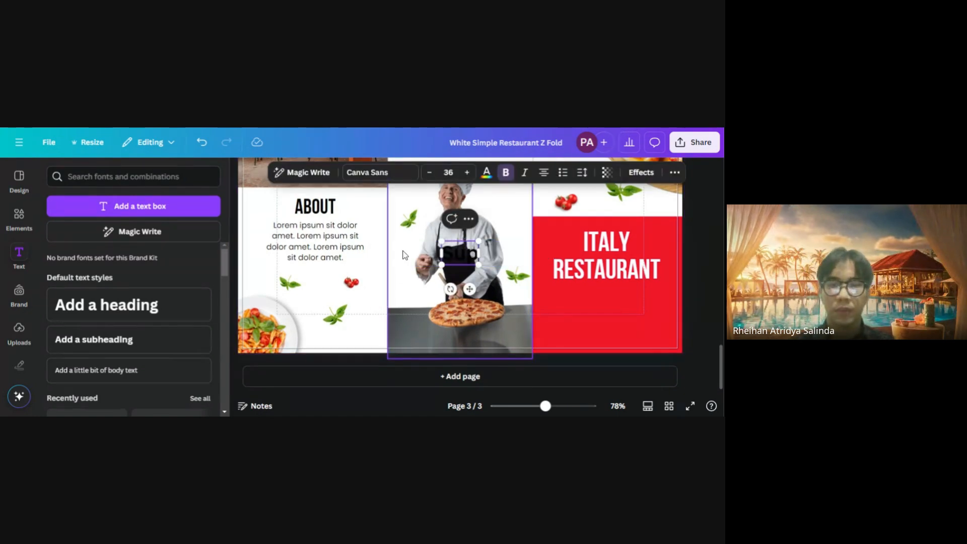
type("er Delicious")
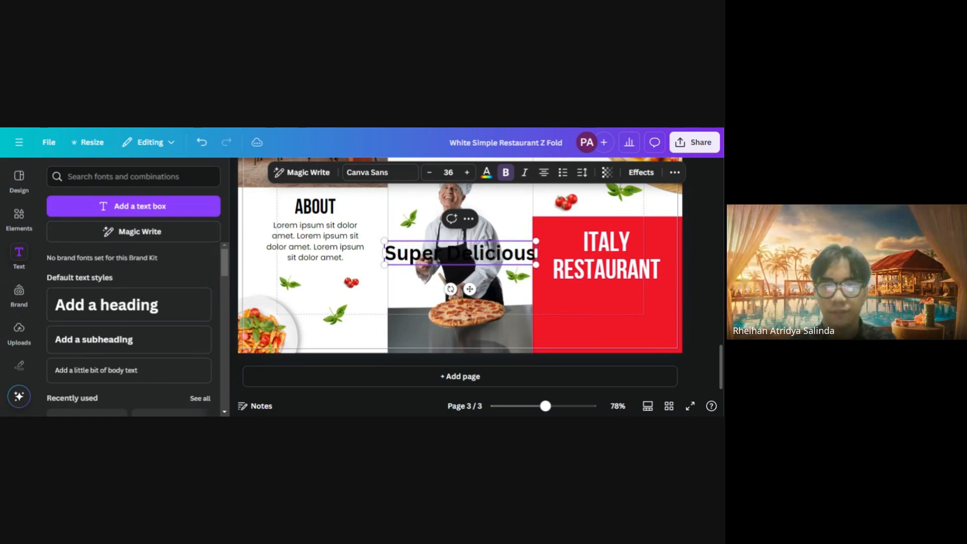
Set the Super Delicious subheading in the Mistrully script font
left_click(380, 295)
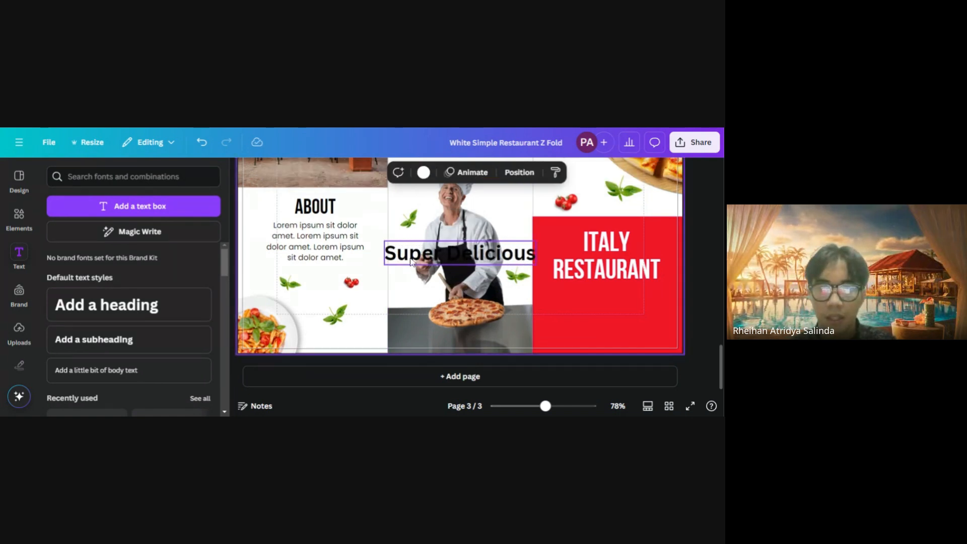
left_click(399, 254)
left_click(403, 175)
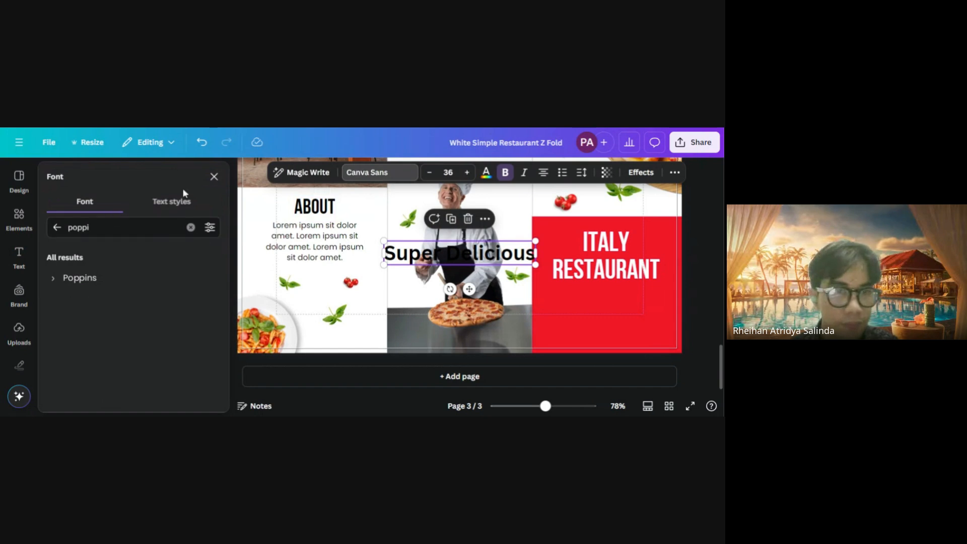
left_click(191, 228)
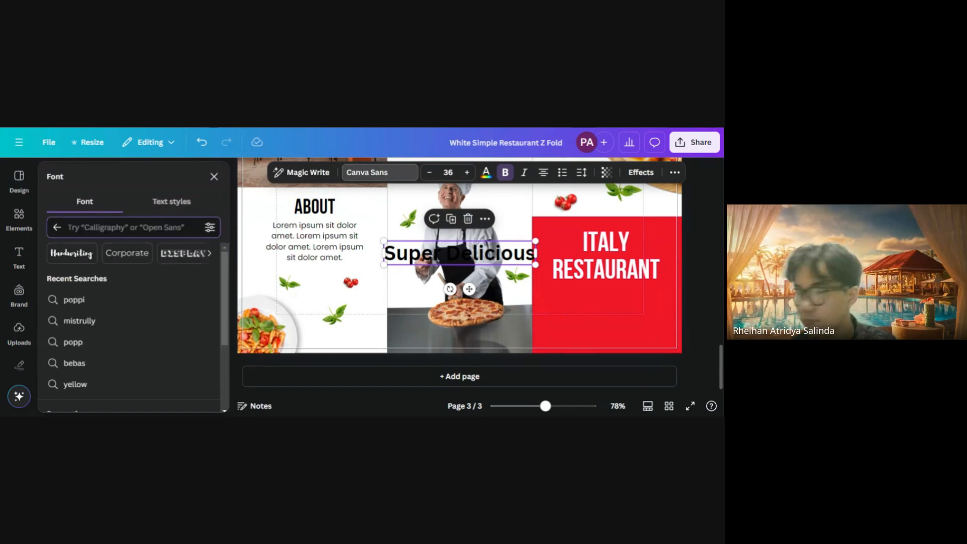
scroll(113, 295, "down", 3)
scroll(131, 343, "up", 3)
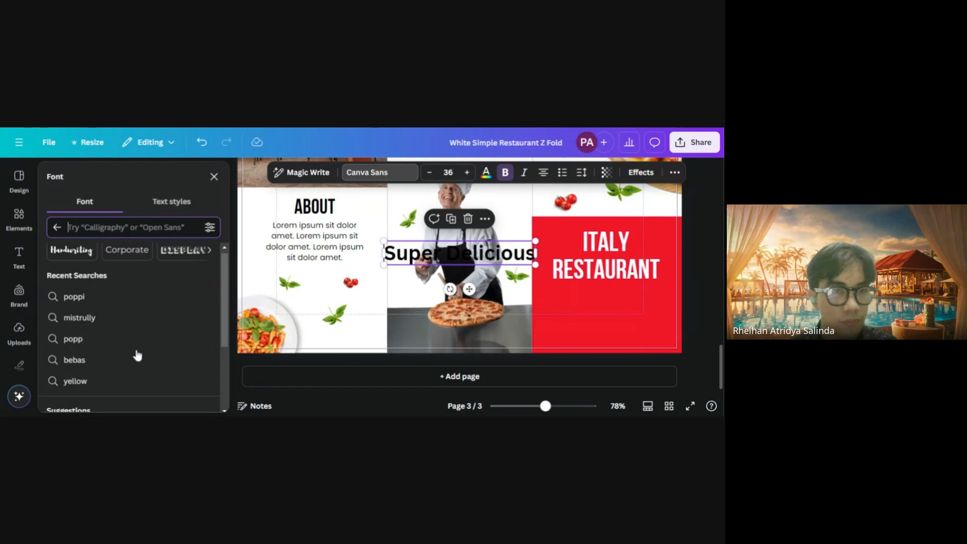
left_click(57, 228)
scroll(101, 318, "down", 1)
left_click(83, 290)
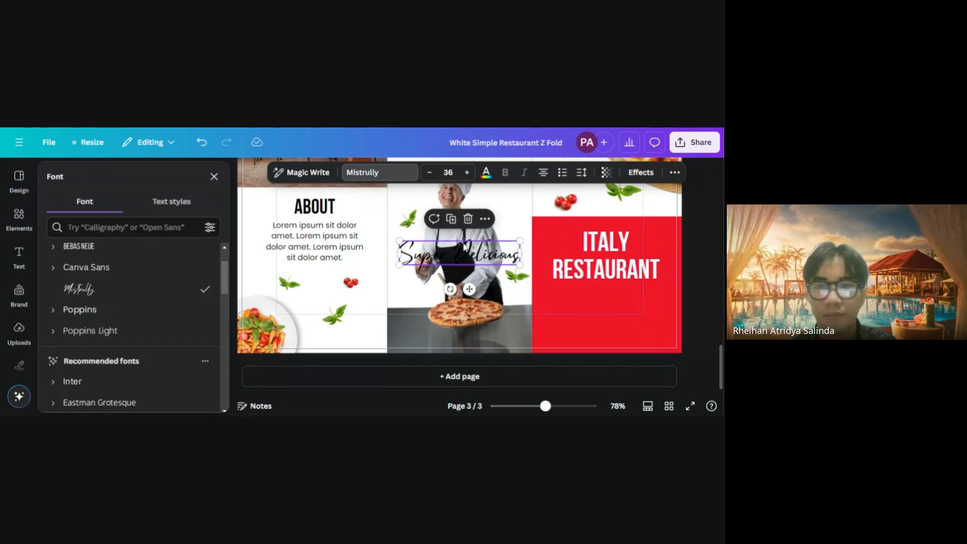
Make Super Delicious white and place it, slightly smaller, under ITALY RESTAURANT
left_click(486, 172)
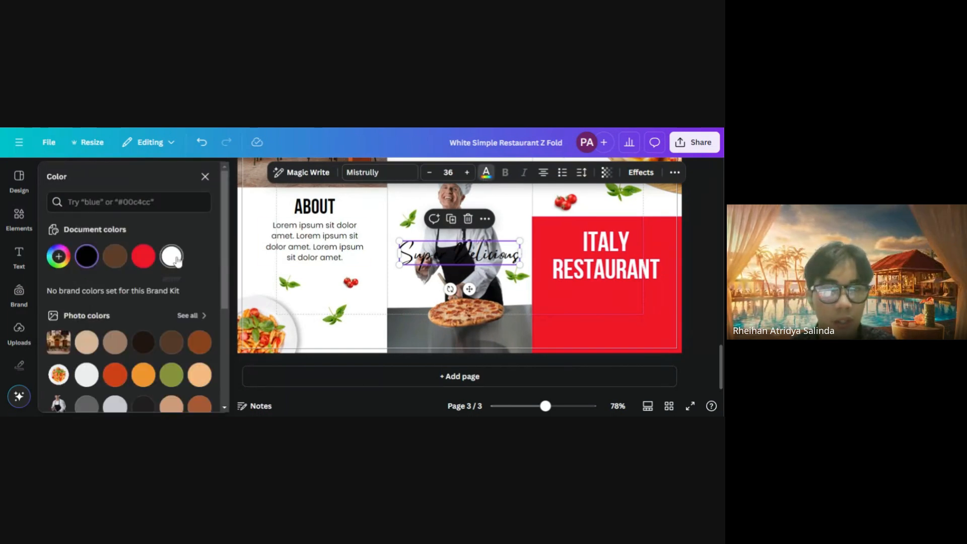
left_click(171, 256)
left_click_drag(478, 258, 623, 302)
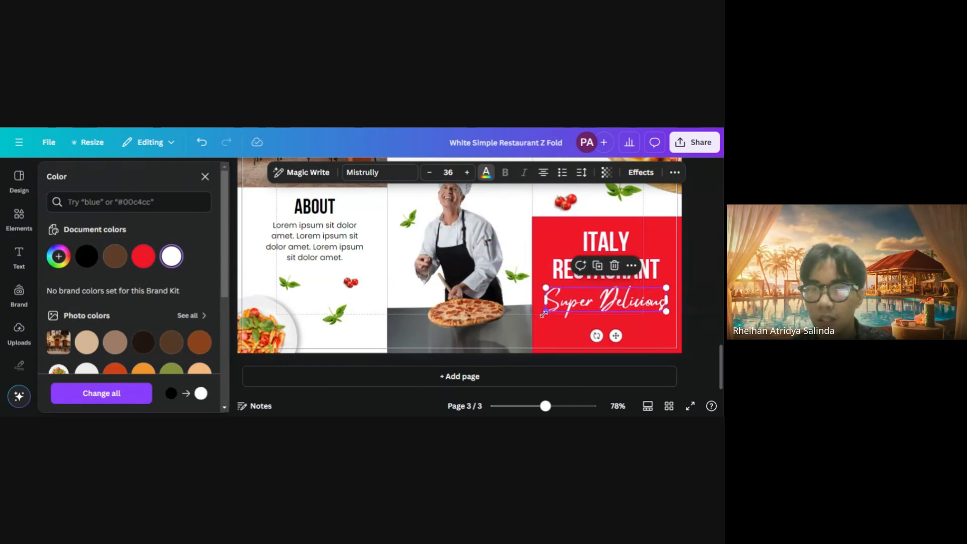
left_click_drag(545, 311, 607, 304)
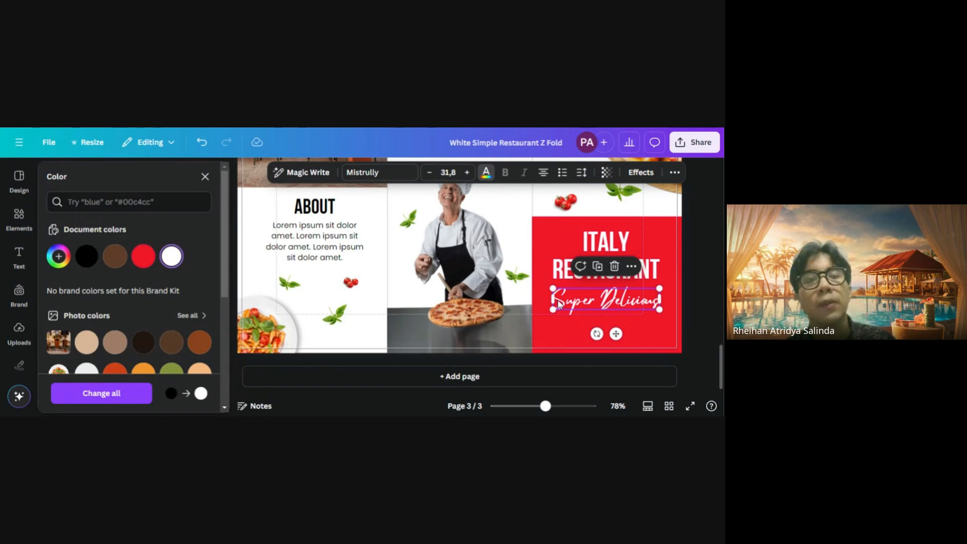
Try a grey sampled from the chef photo, then undo it to keep white
left_click(59, 256)
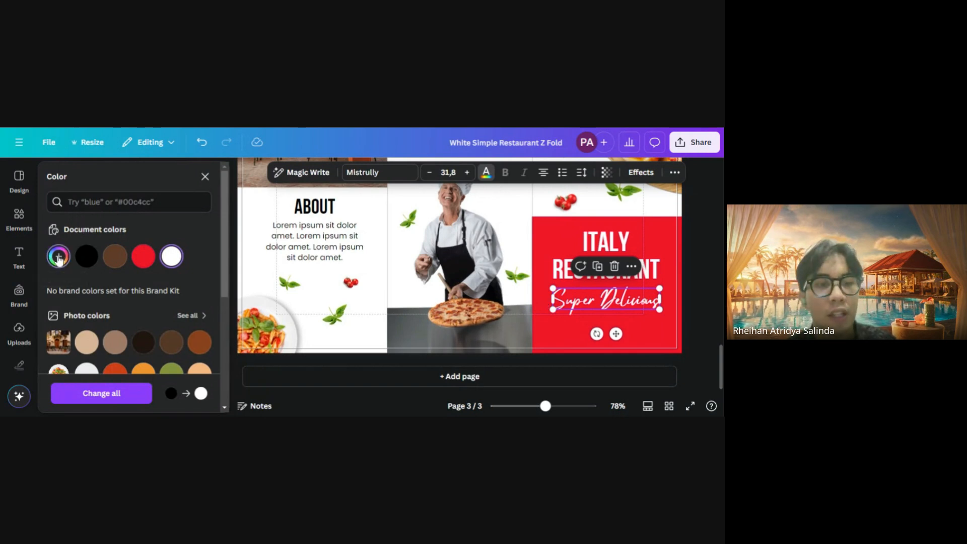
left_click(193, 367)
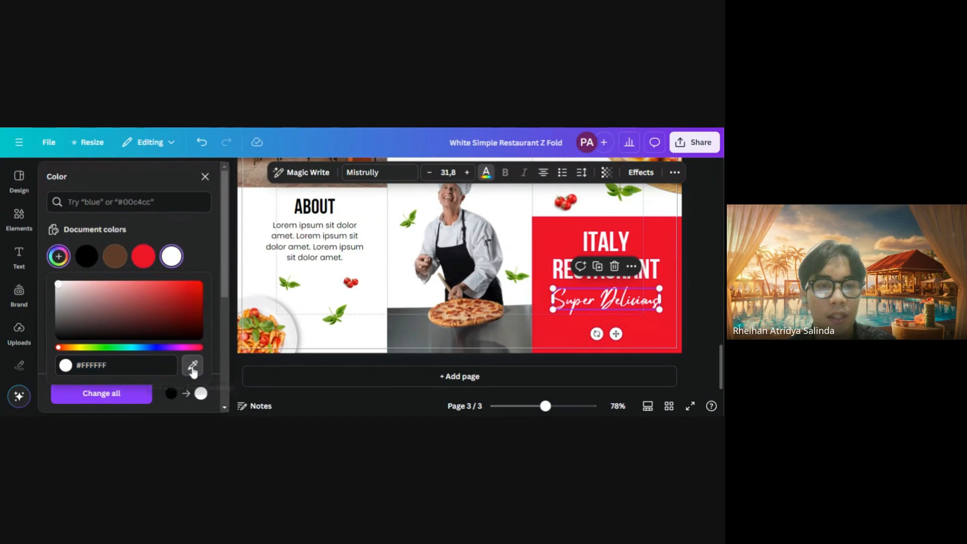
left_click(406, 329)
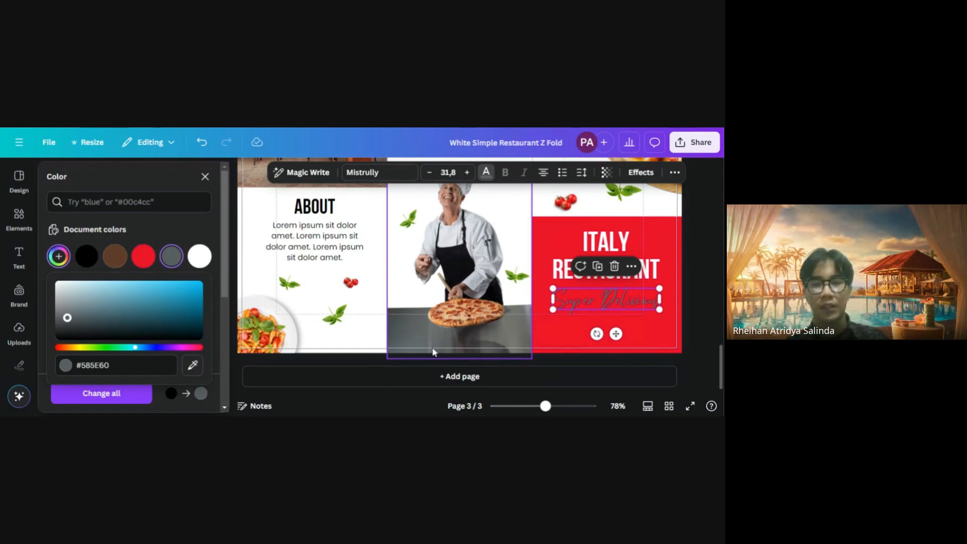
left_click(710, 286)
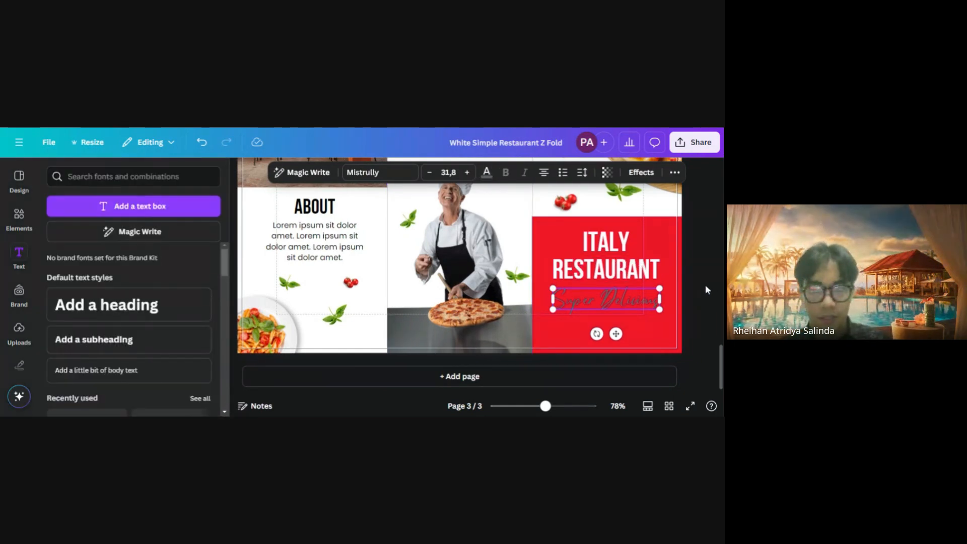
key("ctrl+z")
scroll(706, 290, "up", 4)
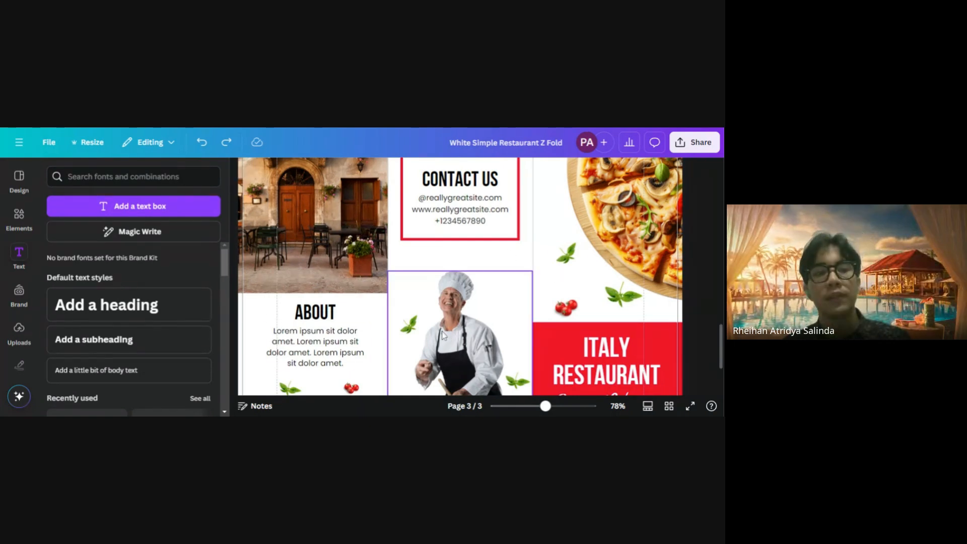
Search Elements photos for 'white texture' and add the crumpled white paper photo
left_click(12, 221)
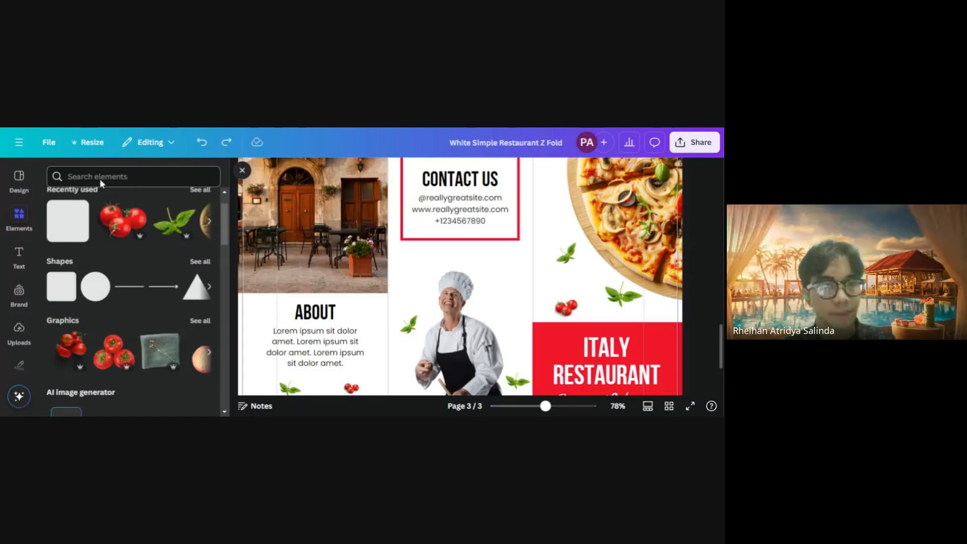
left_click(99, 177)
type("te")
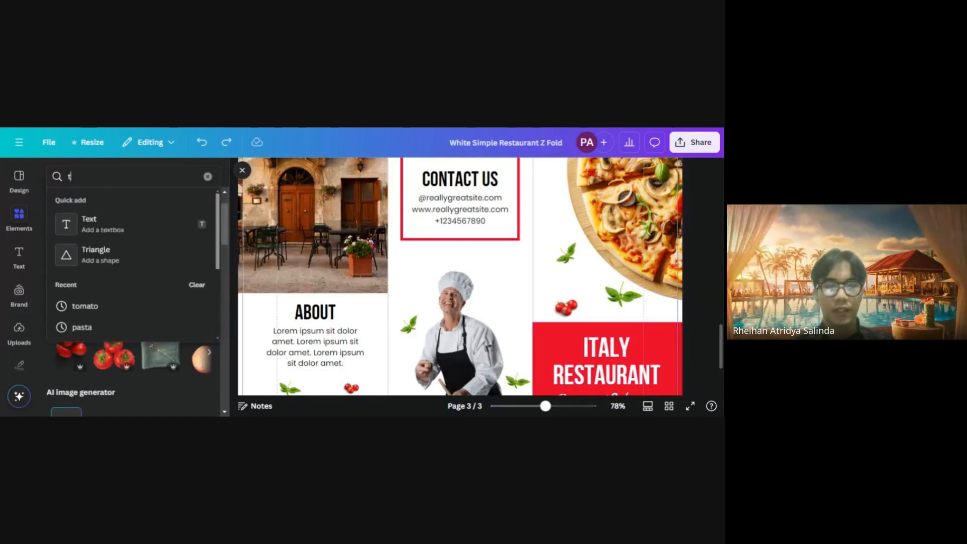
key("BackSpace")
key("BackSpace")
type("white")
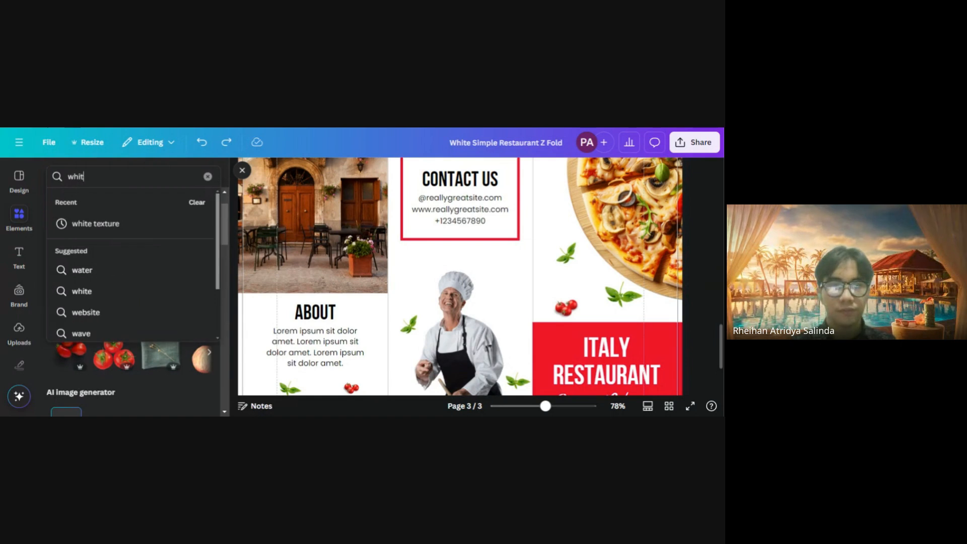
left_click(99, 224)
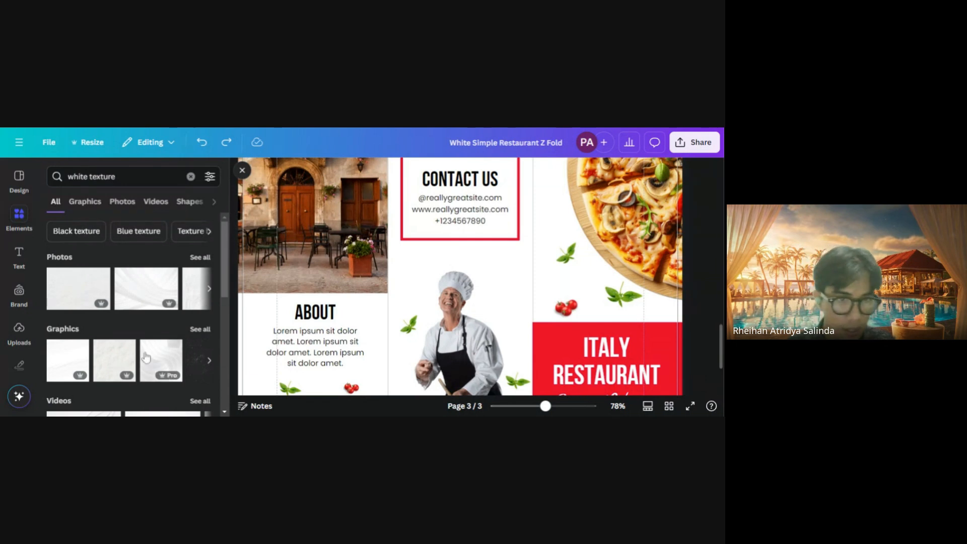
left_click(121, 205)
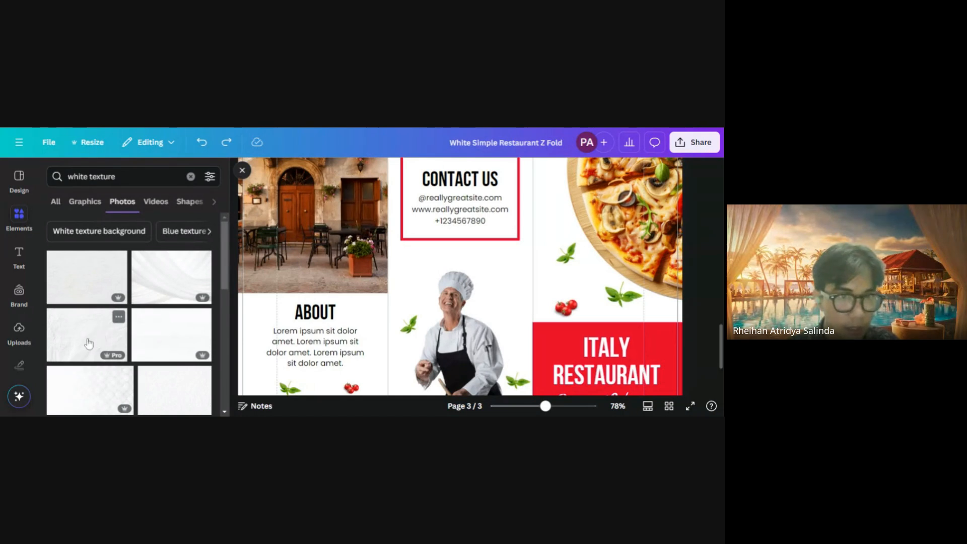
left_click(85, 345)
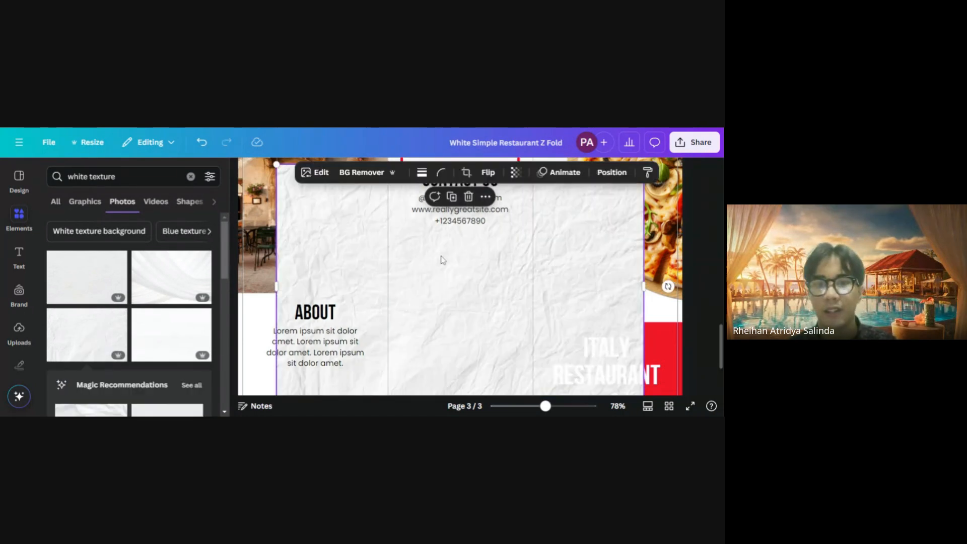
Set the crumpled paper photo as page 3's background
scroll(418, 289, "down", 3)
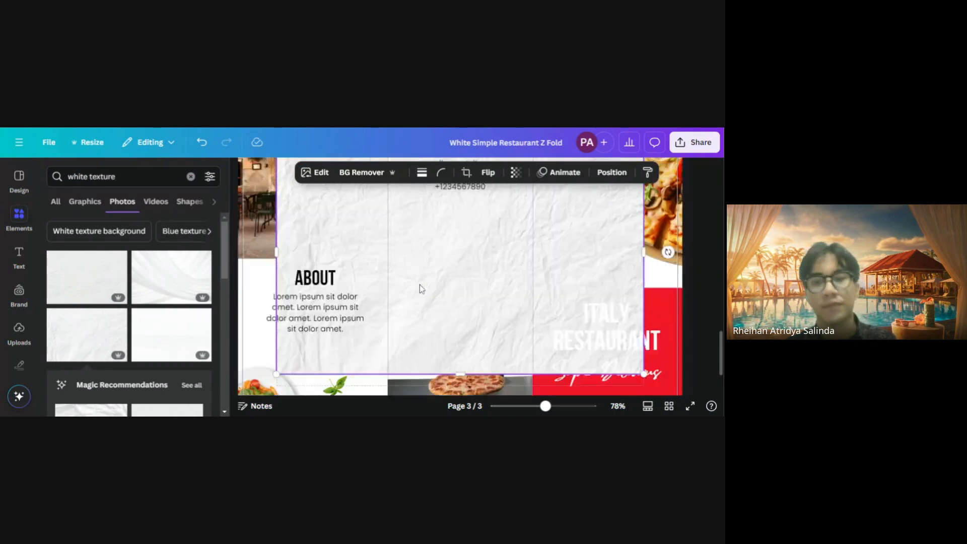
scroll(432, 253, "up", 3)
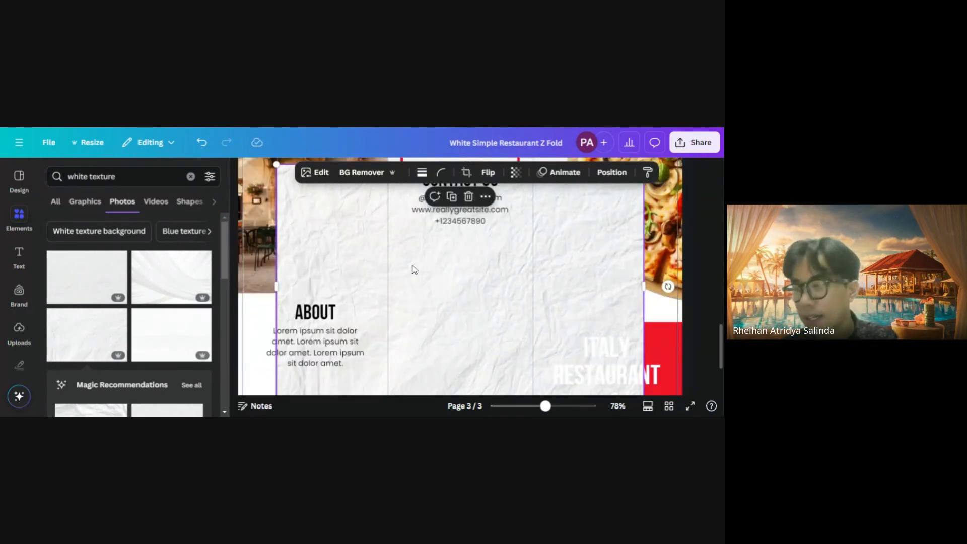
right_click(414, 270)
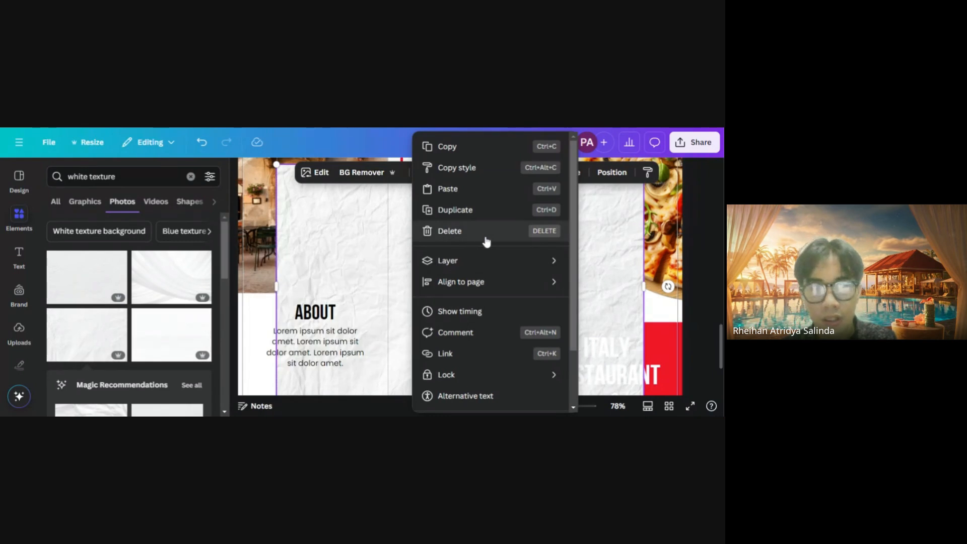
scroll(486, 242, "down", 2)
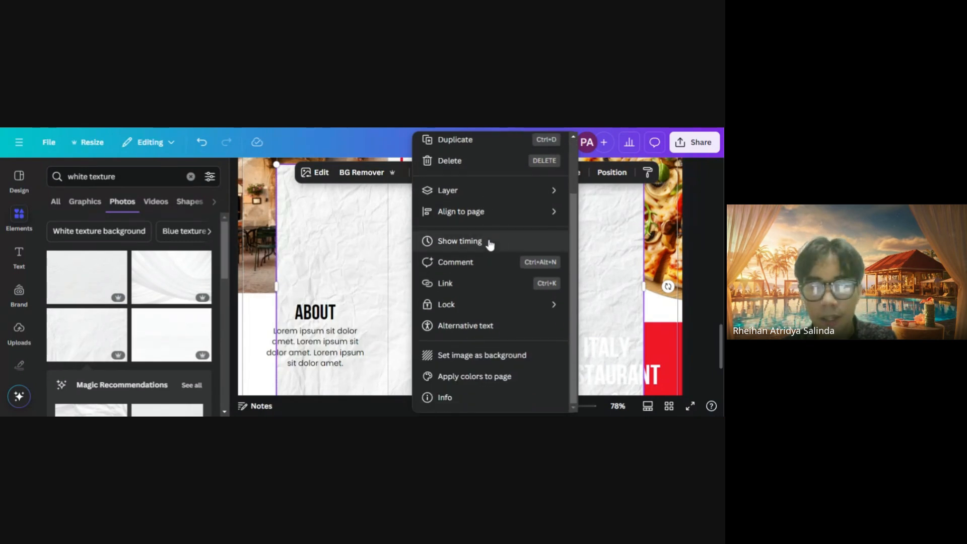
left_click(476, 359)
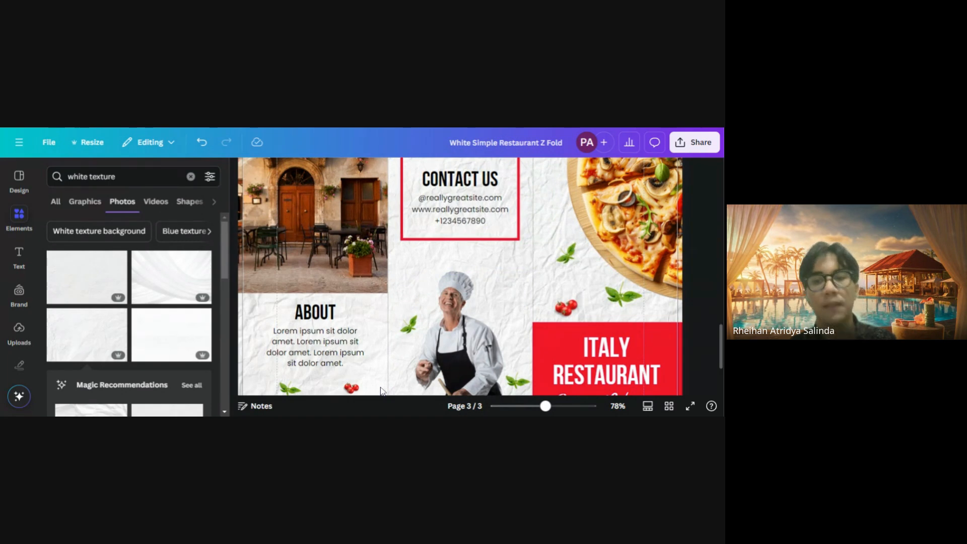
Set the paper background's transparency to 45
scroll(456, 336, "down", 3)
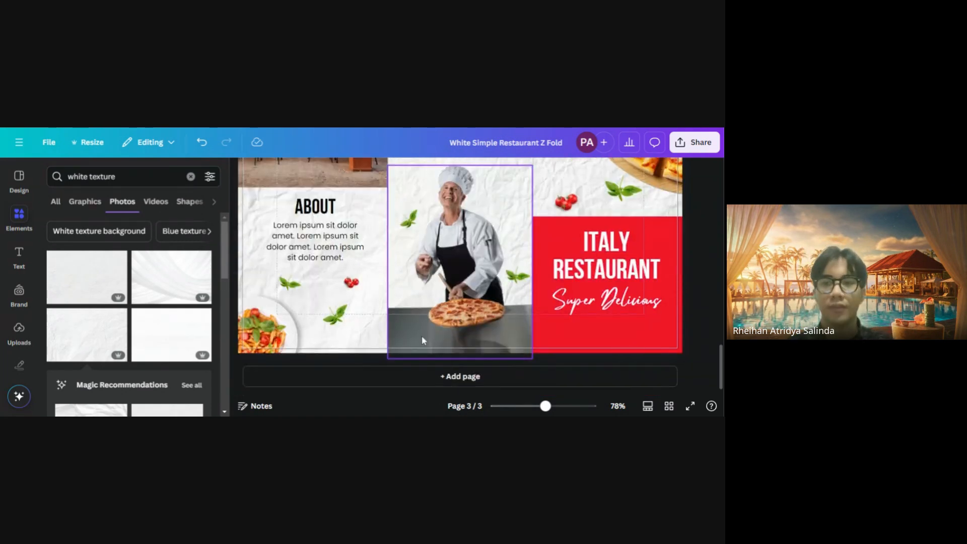
scroll(421, 335, "up", 3)
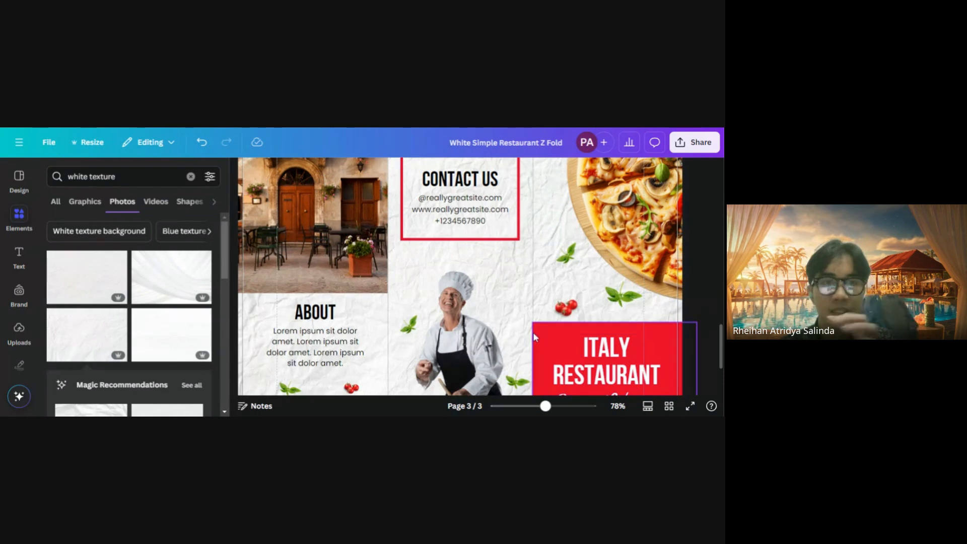
left_click(539, 232)
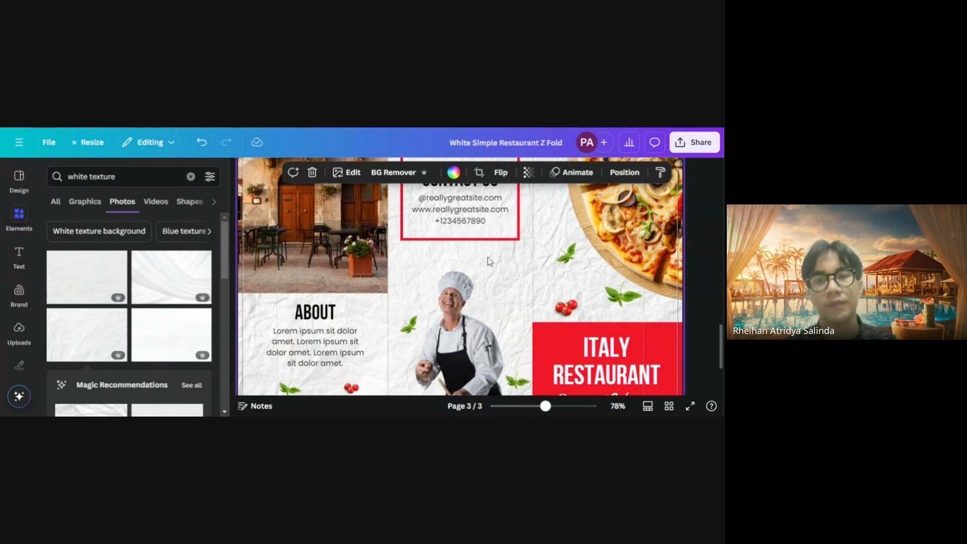
left_click(532, 174)
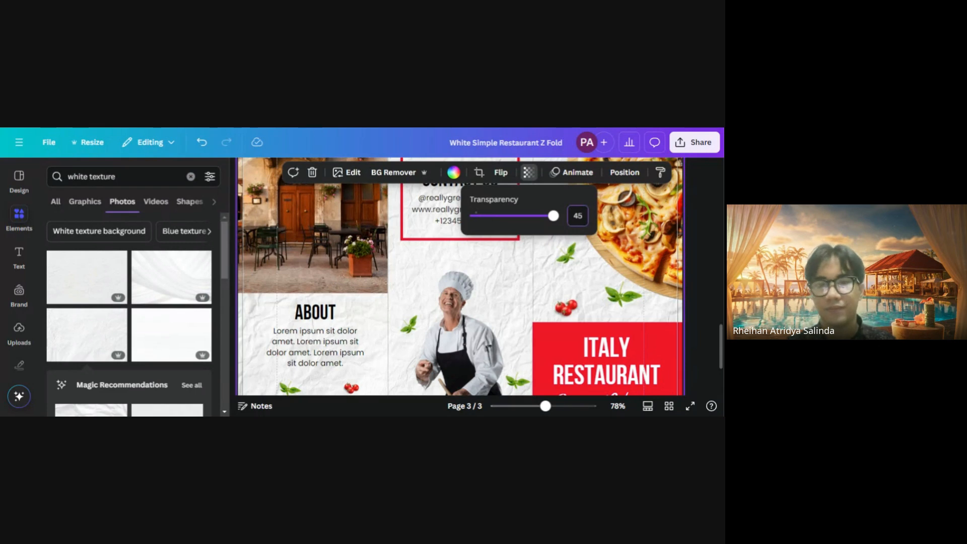
left_click(702, 289)
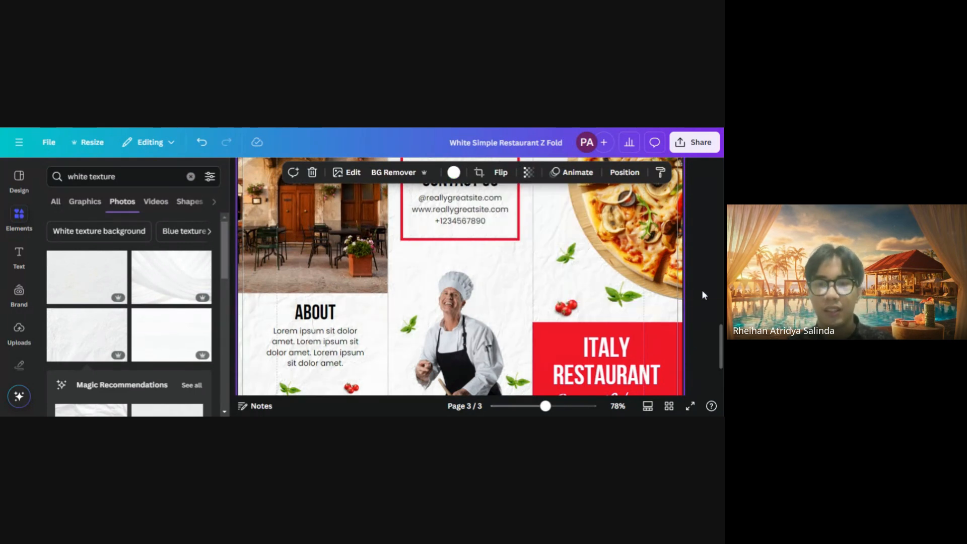
Select the ABOUT heading and paragraph plus the CONTACT US heading and contact details
scroll(453, 302, "up", 3)
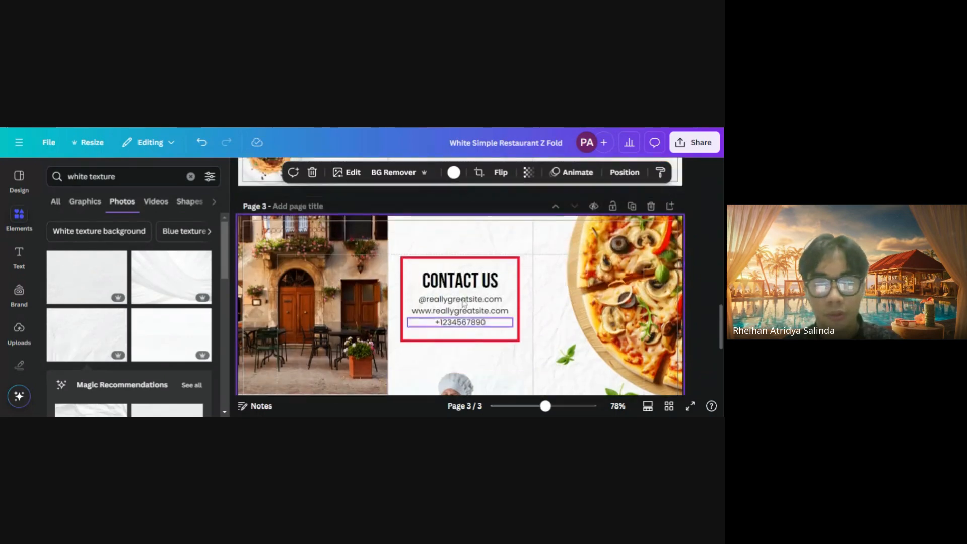
scroll(463, 302, "down", 2)
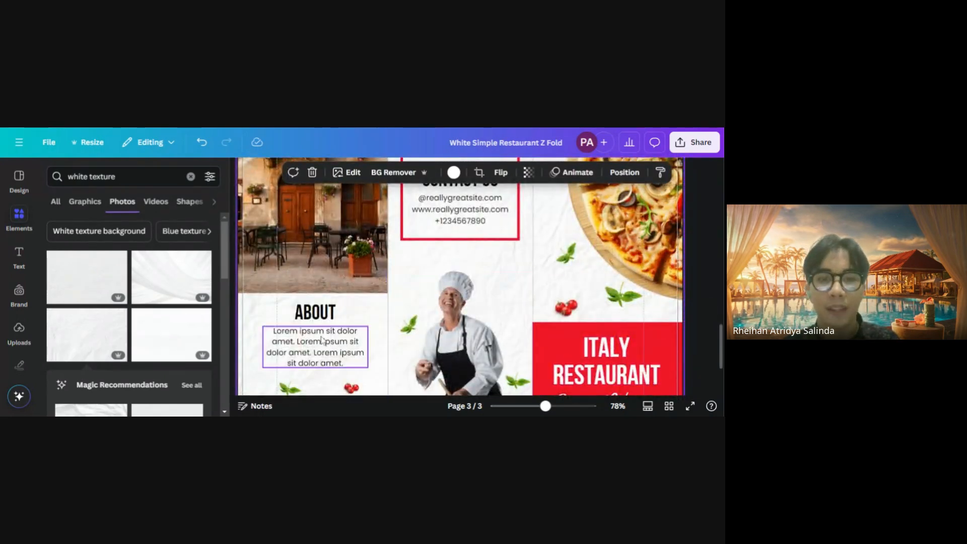
left_click(322, 319)
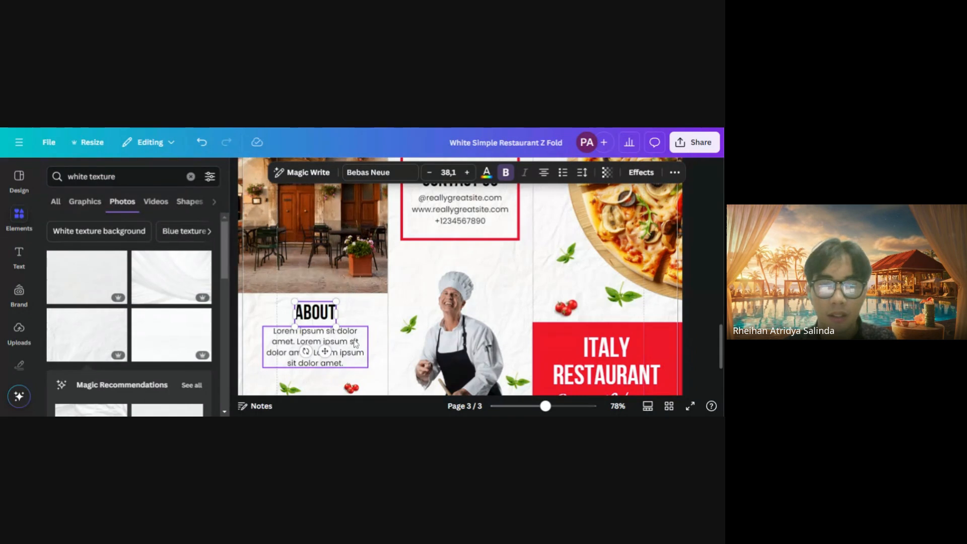
left_click(351, 347, "shift")
left_click(448, 222, "shift")
left_click(445, 209, "shift")
left_click(443, 198, "shift")
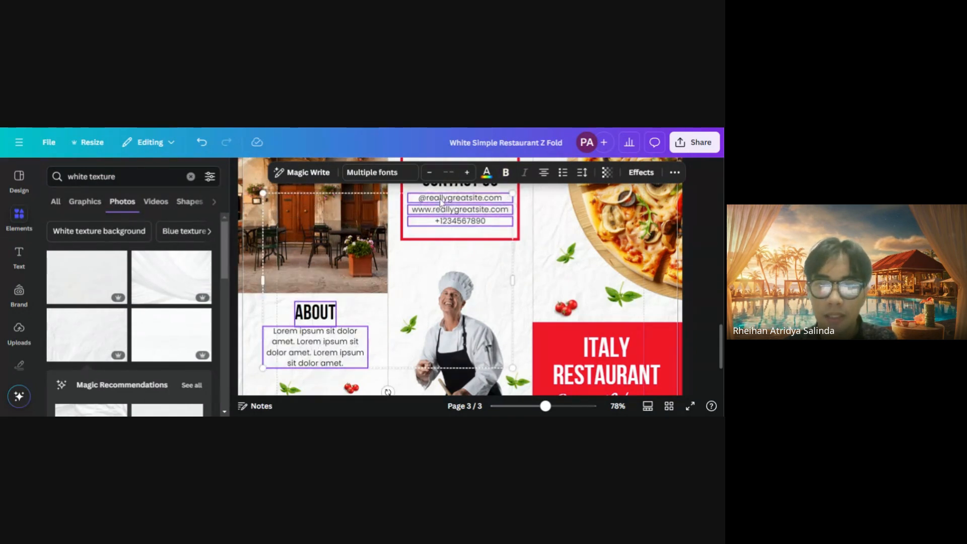
scroll(444, 201, "up", 1)
left_click(451, 230, "shift")
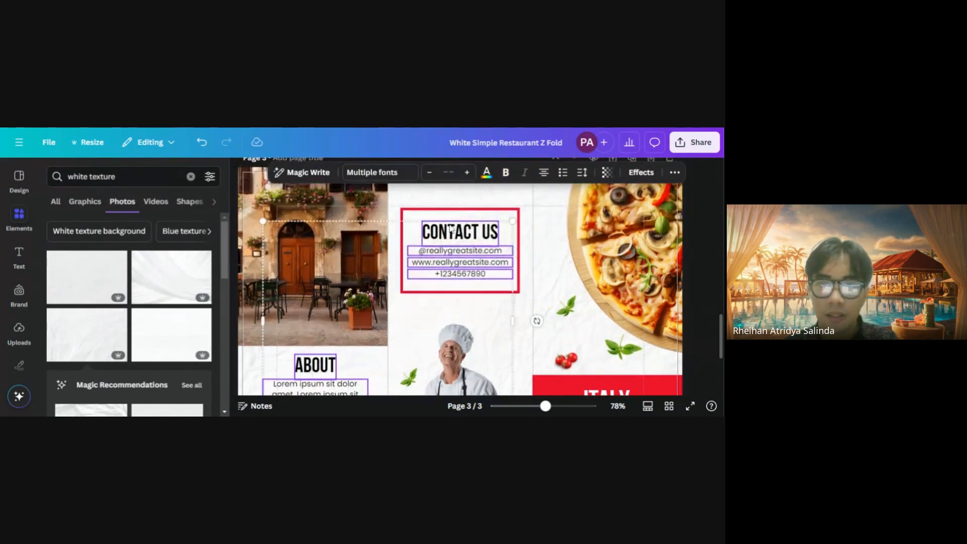
Recolour the selected ABOUT and CONTACT US text brown
left_click(490, 176)
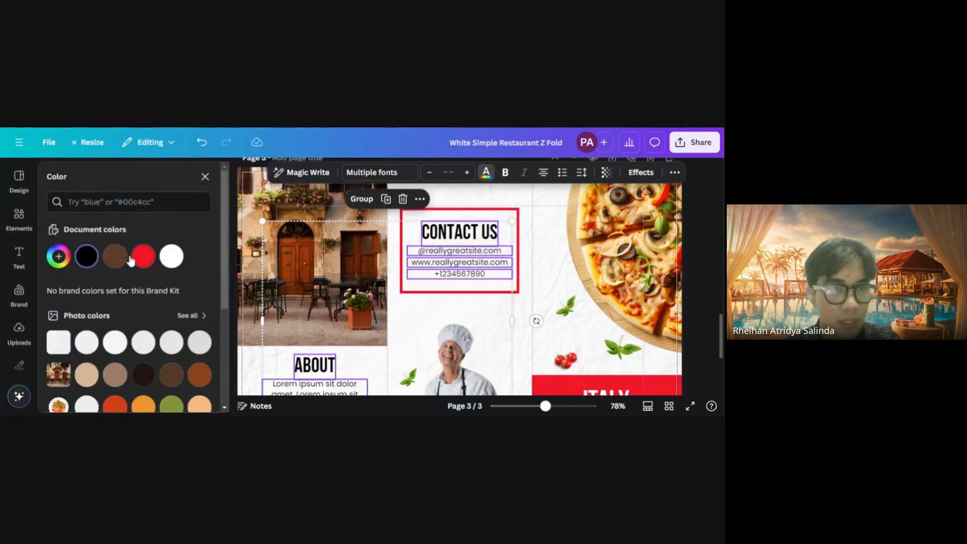
left_click(117, 262)
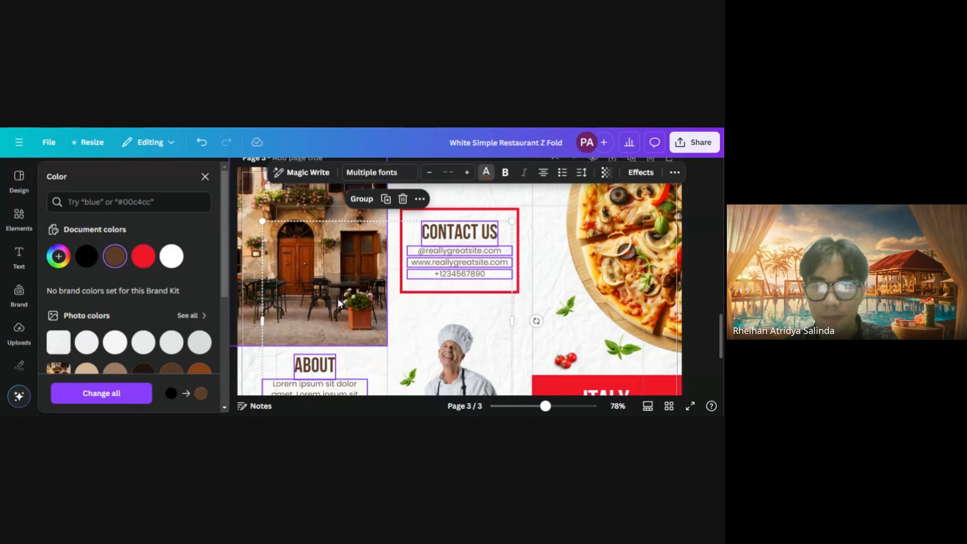
left_click(404, 312)
scroll(387, 303, "down", 3)
scroll(418, 292, "down", 3)
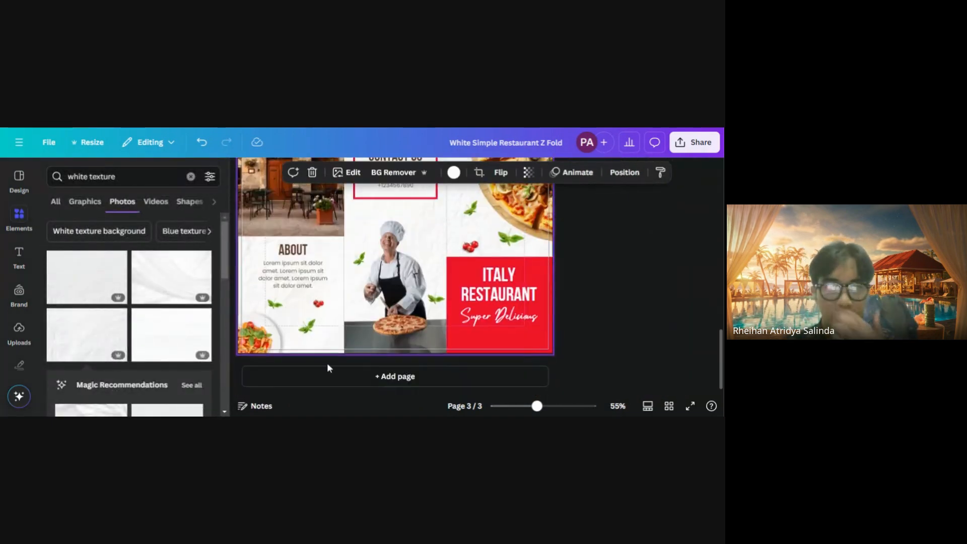
scroll(322, 353, "up", 1)
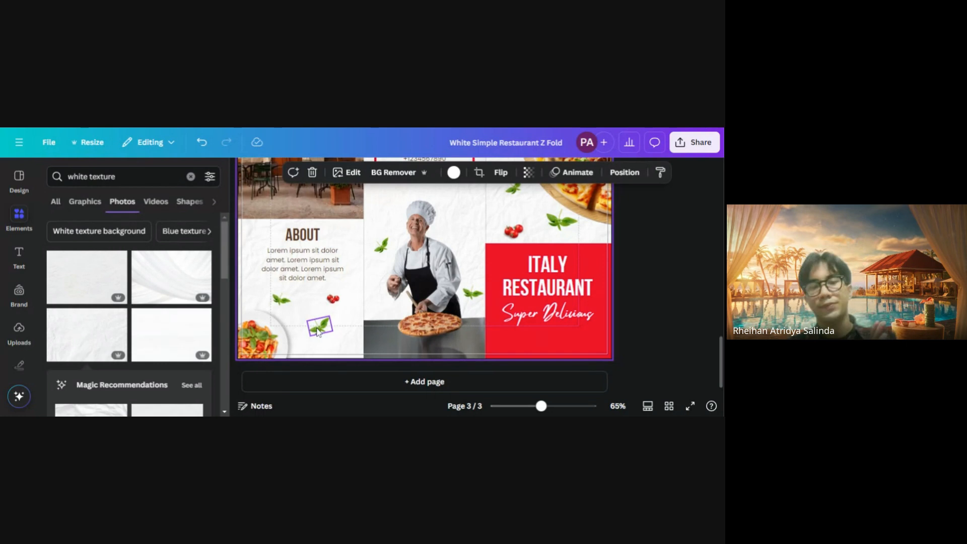
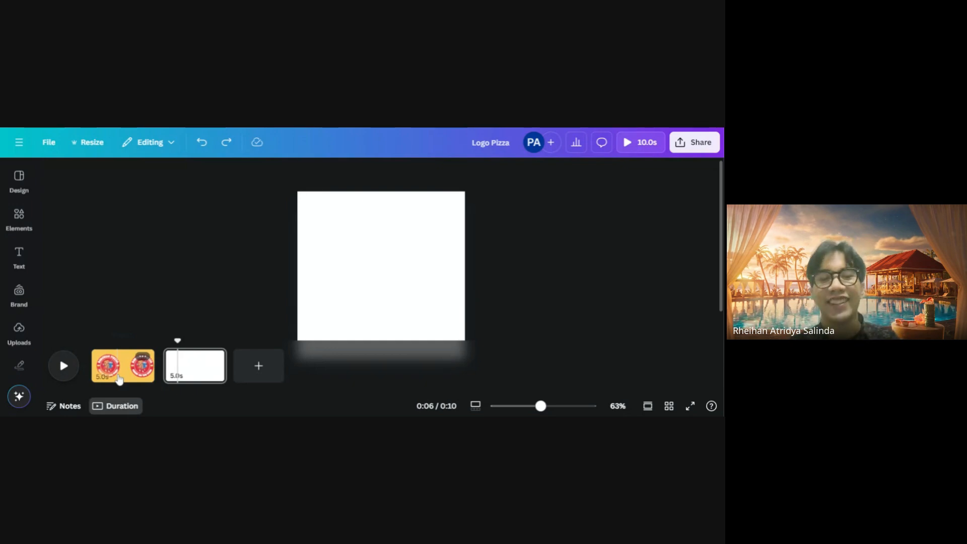
Rewind playback to the start of the pizza logo page and bring up the main menu with recent designs
left_click(127, 366)
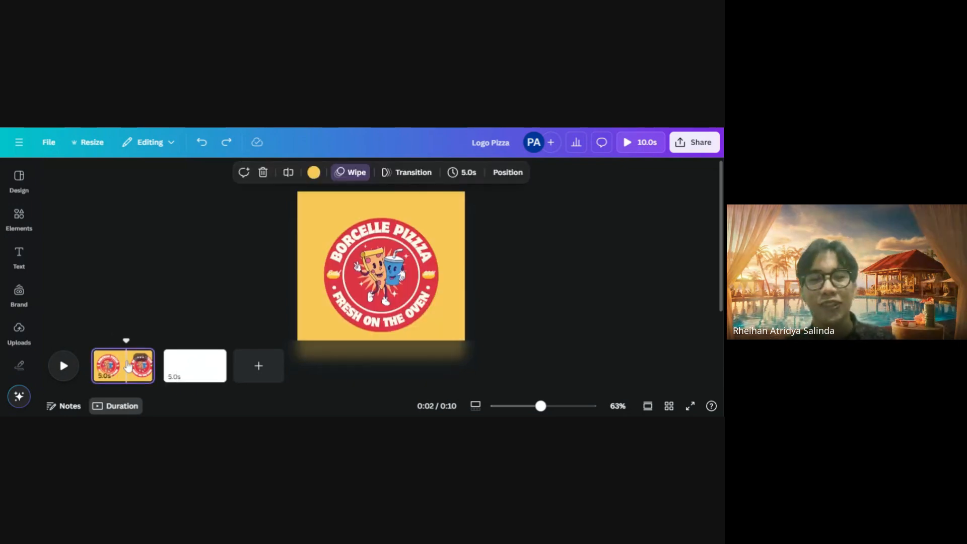
scroll(495, 259, "down", 1)
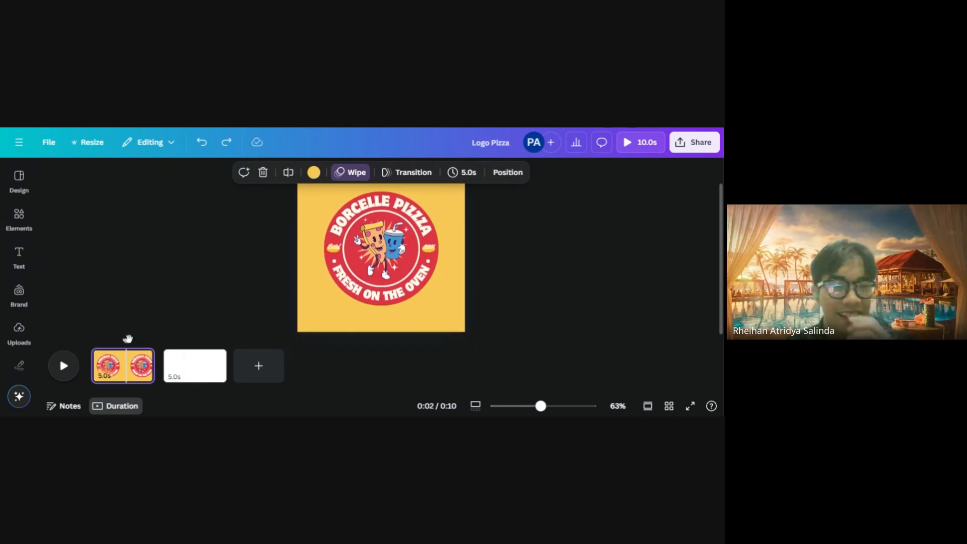
left_click_drag(126, 337, 91, 341)
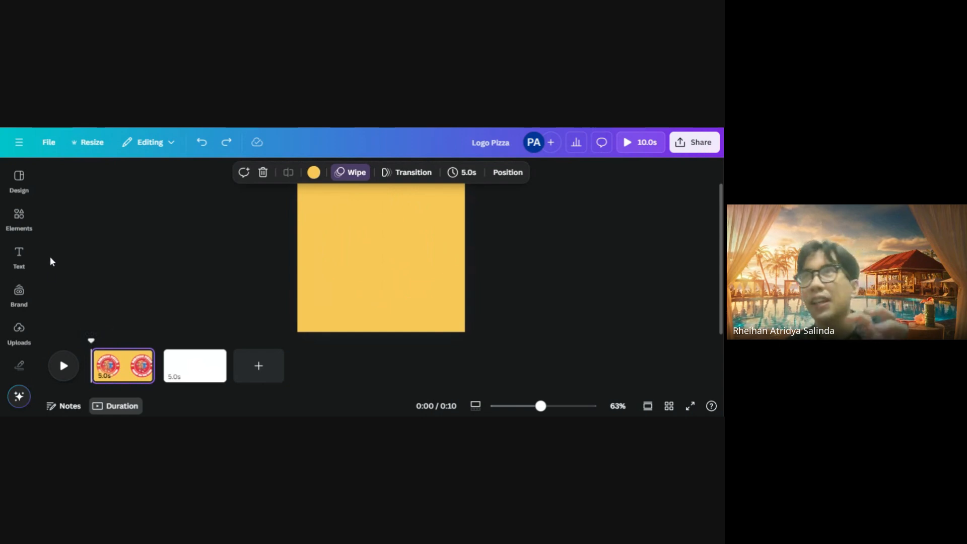
left_click(20, 217)
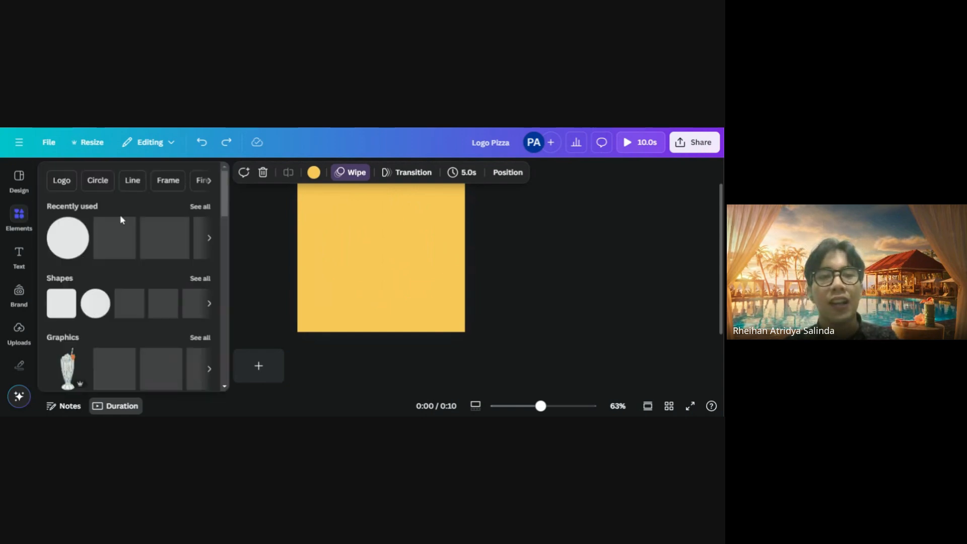
left_click(19, 142)
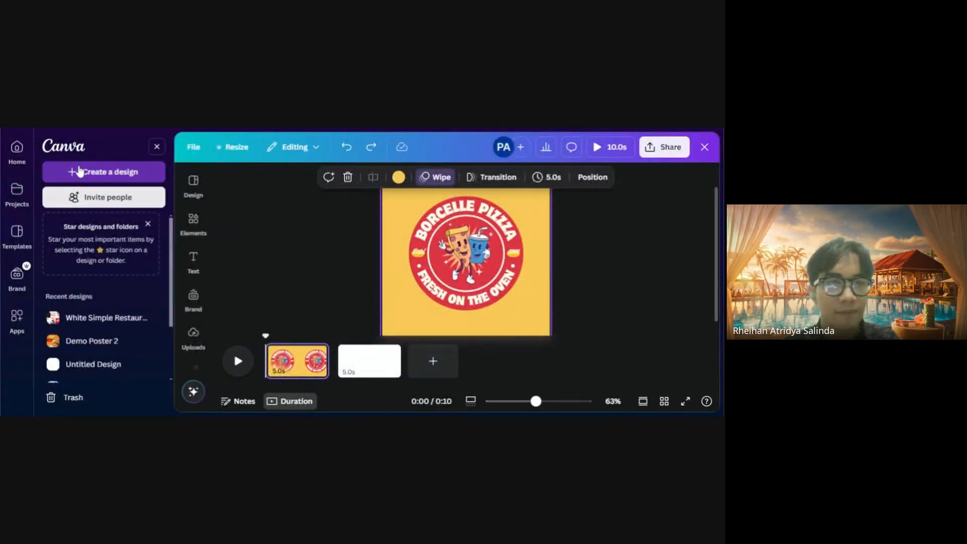
left_click(79, 171)
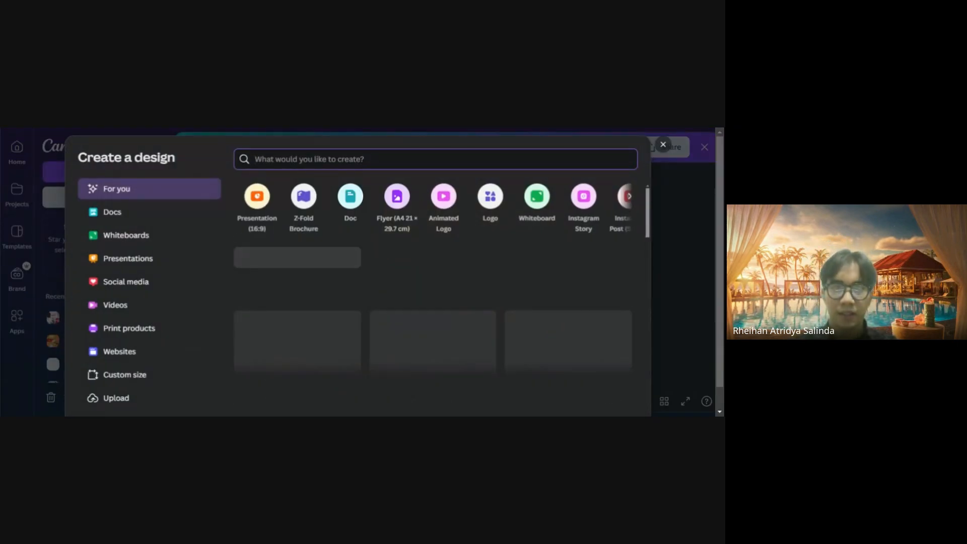
type("logo")
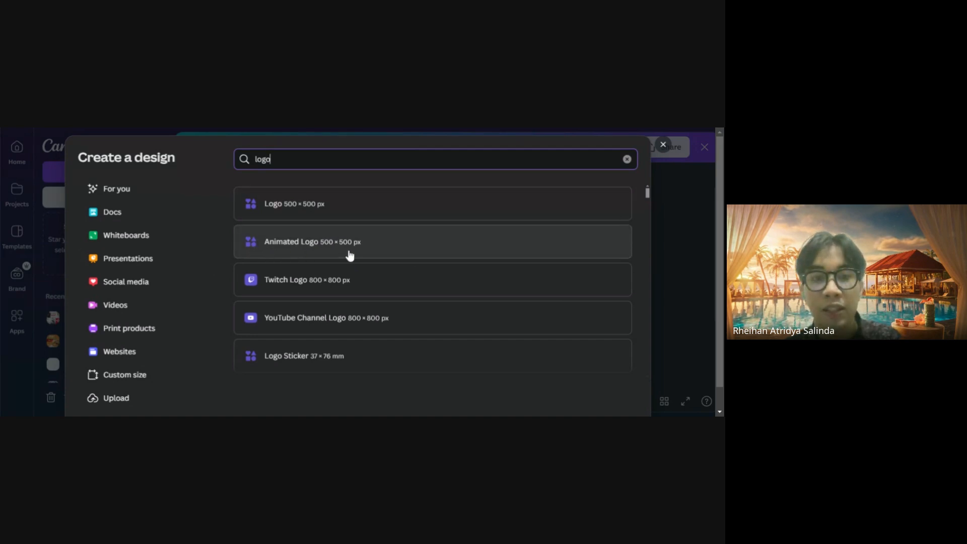
left_click(627, 159)
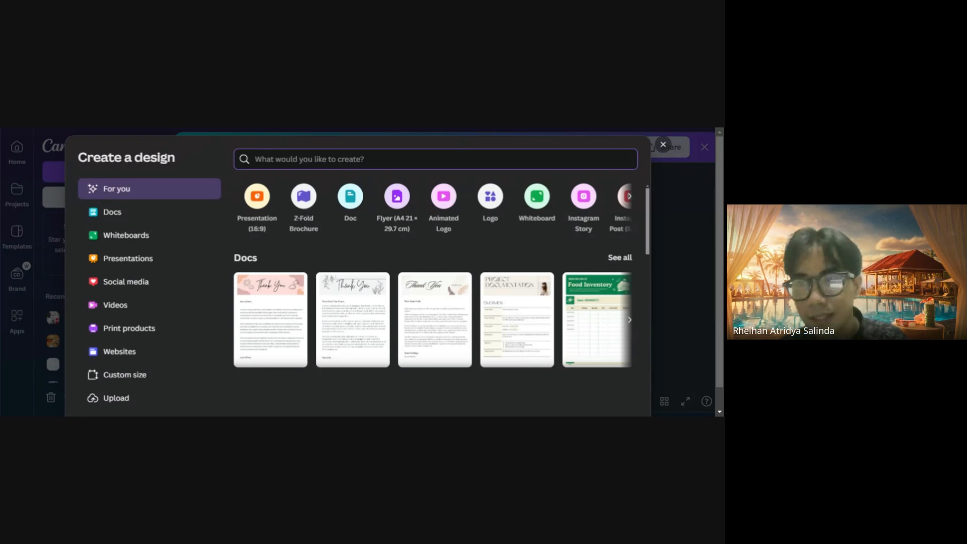
left_click(663, 145)
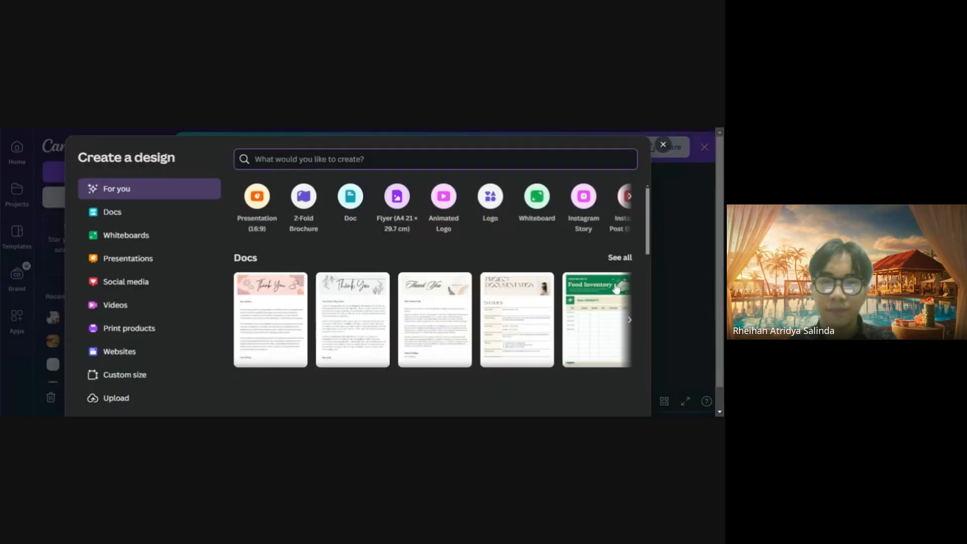
left_click(663, 144)
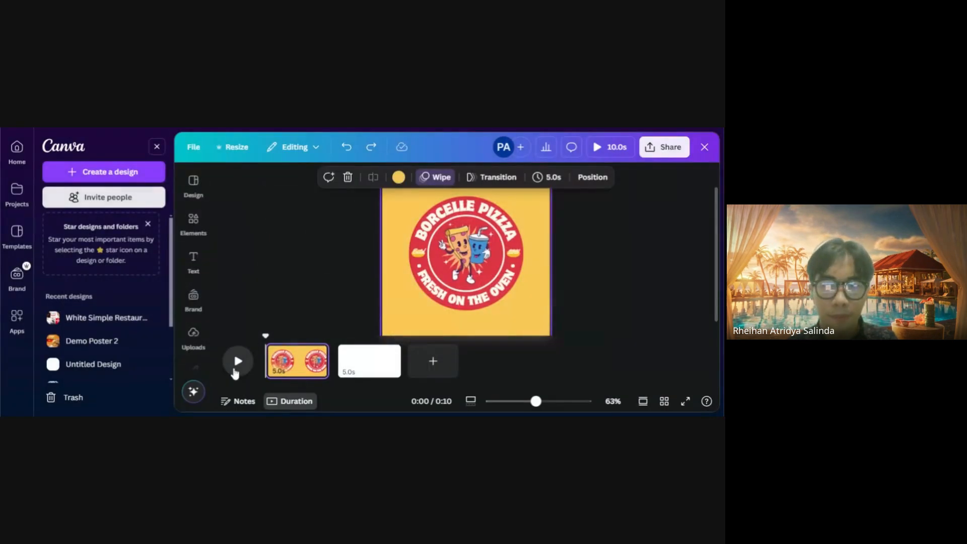
Preview the logo's Wipe animation, stopping on the blank second page
left_click(236, 367)
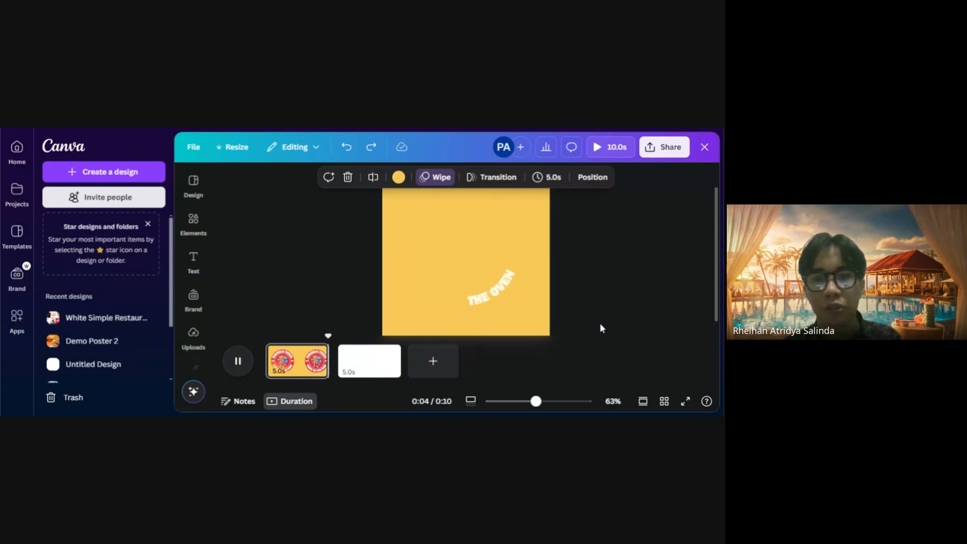
left_click(581, 306)
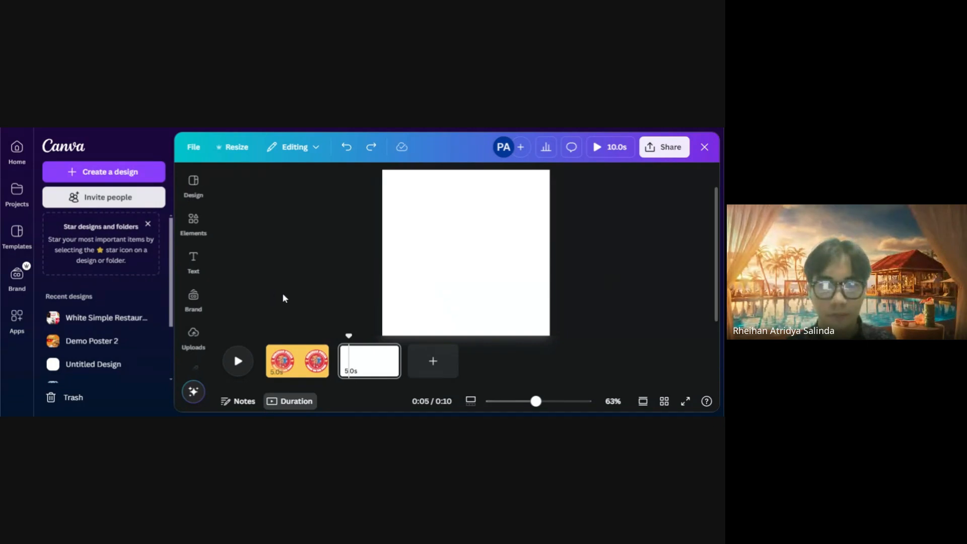
left_click(411, 304)
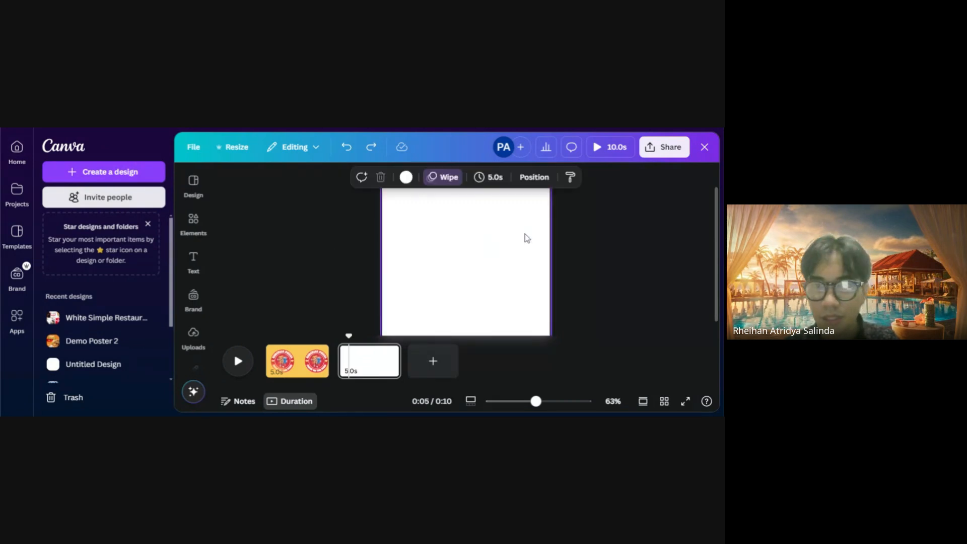
left_click(601, 259)
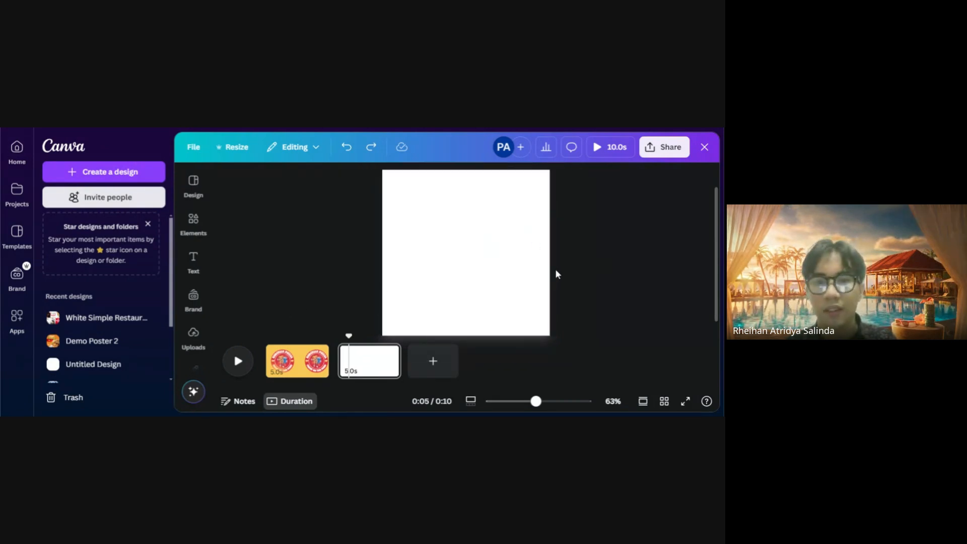
scroll(555, 270, "up", 1)
scroll(522, 279, "down", 1)
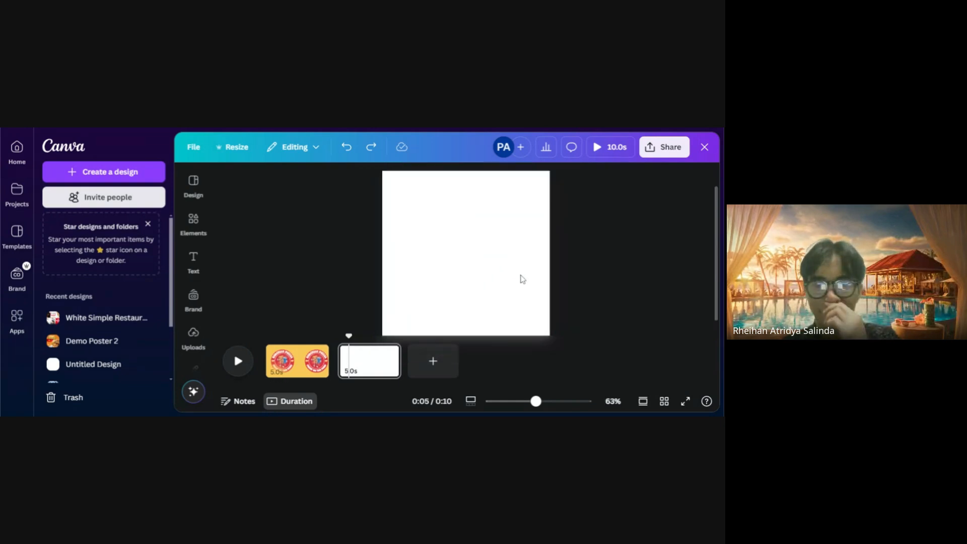
scroll(523, 280, "up", 1)
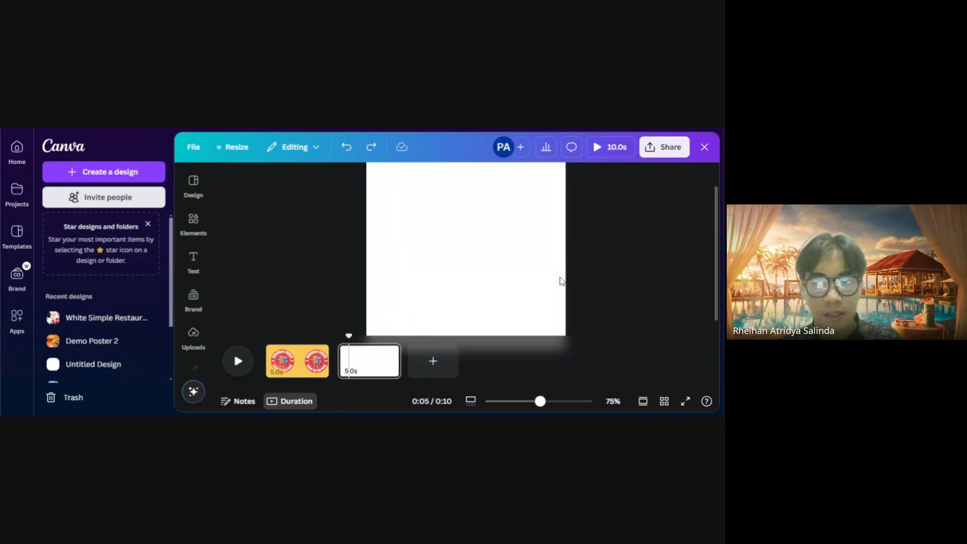
left_click(204, 226)
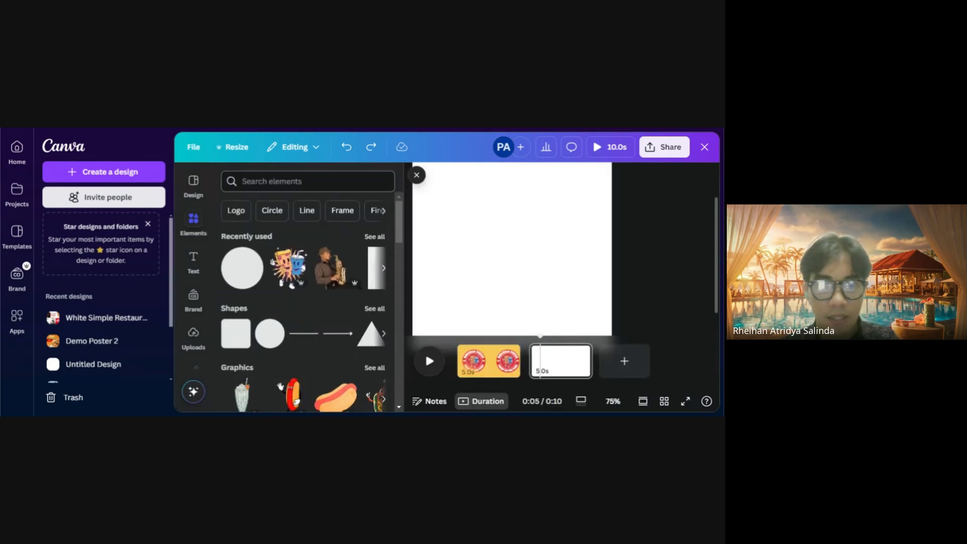
Search Elements for 'retro pizza' graphics and add the pizza-and-drink sticker
left_click(242, 181)
type("re")
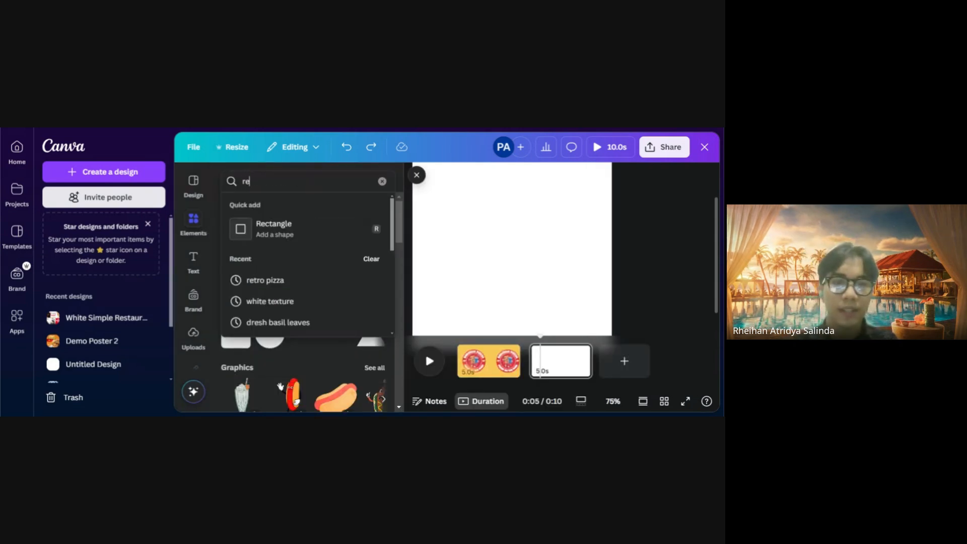
left_click(272, 281)
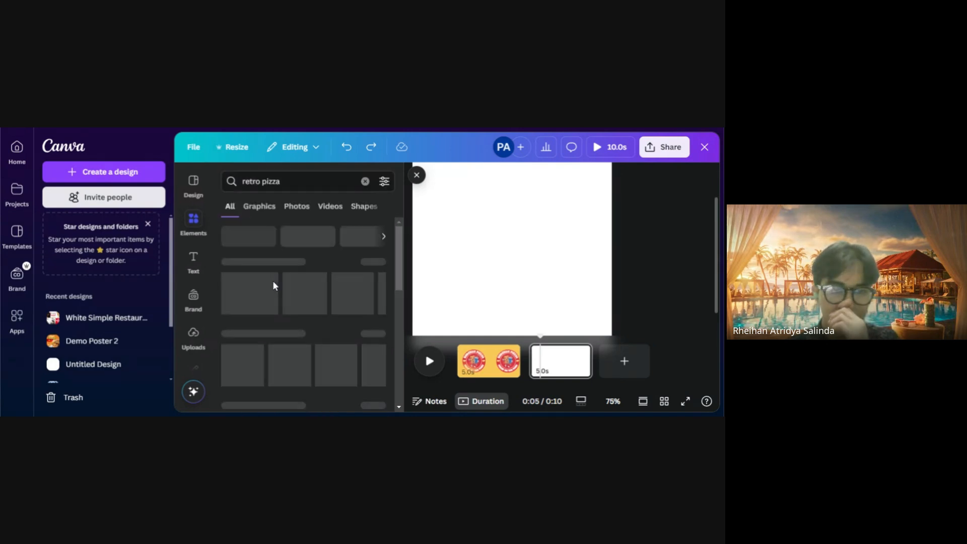
left_click(263, 209)
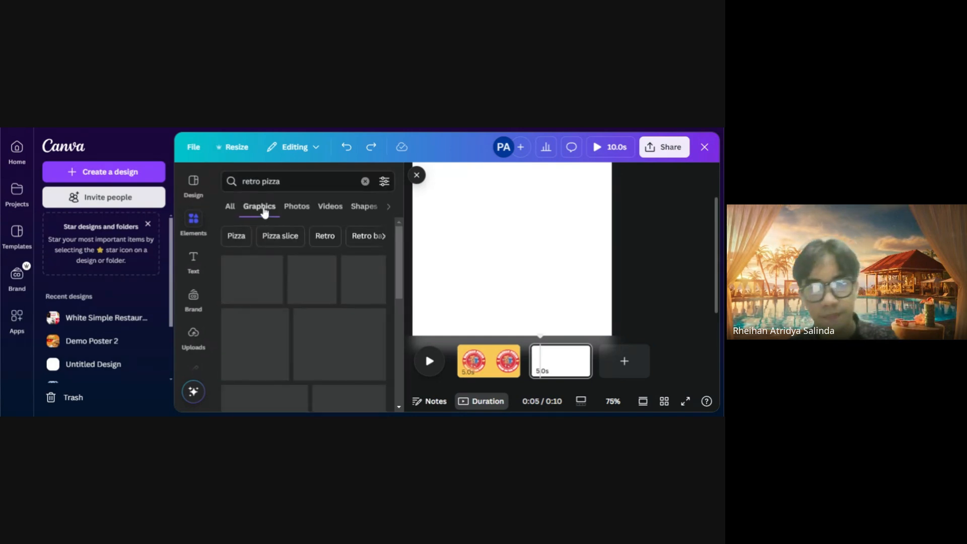
scroll(332, 274, "down", 4)
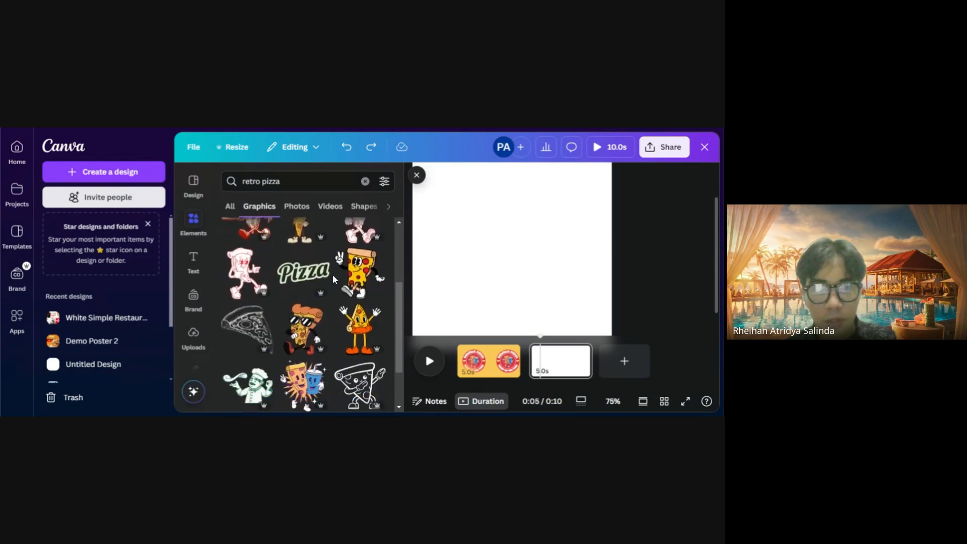
left_click(296, 347)
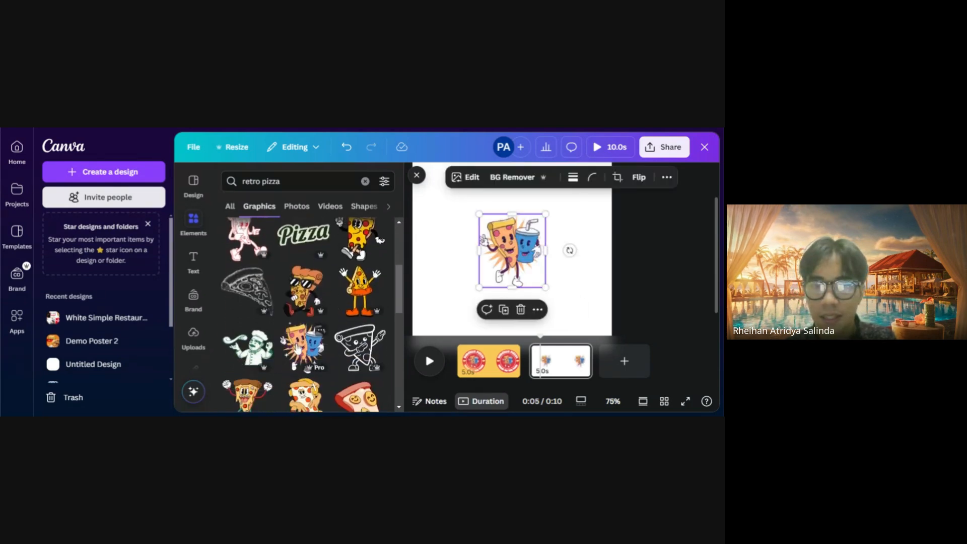
Shrink the pizza-and-drink sticker and nudge it into place near the top of the page
left_click(416, 175)
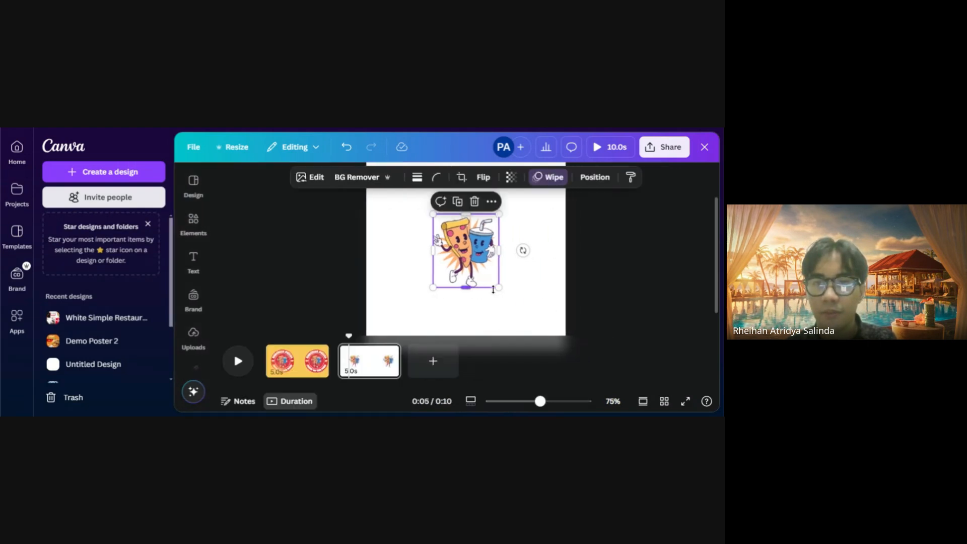
scroll(549, 306, "down", 1)
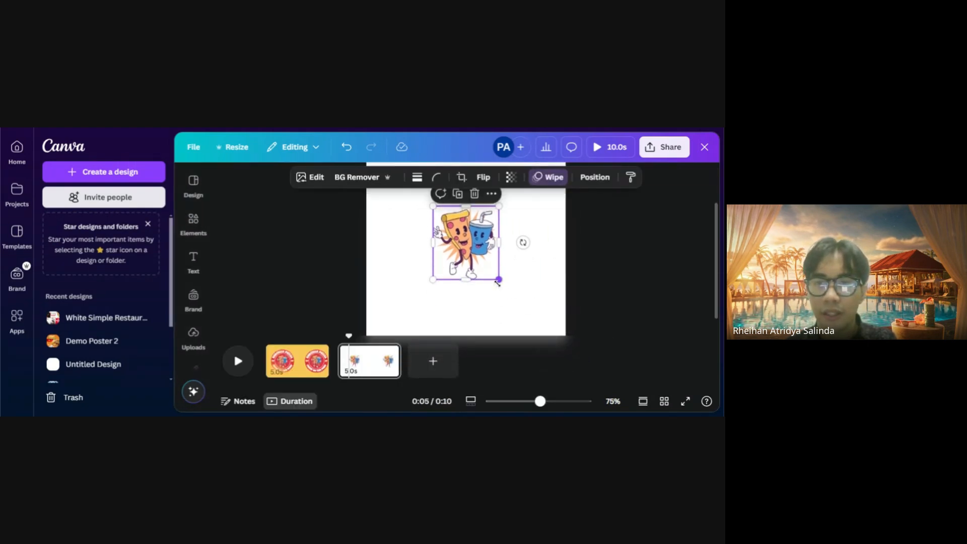
left_click_drag(497, 282, 473, 262)
left_click(507, 291)
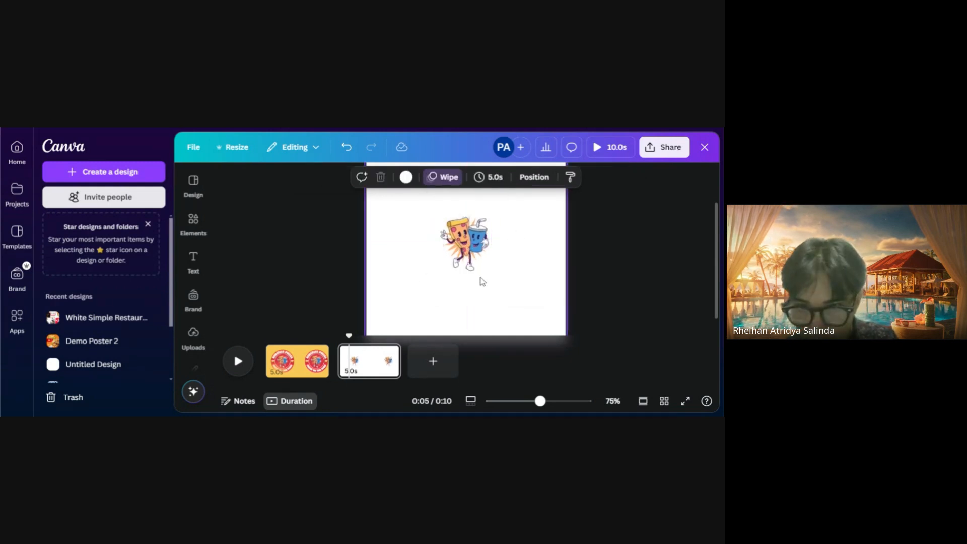
left_click(193, 222)
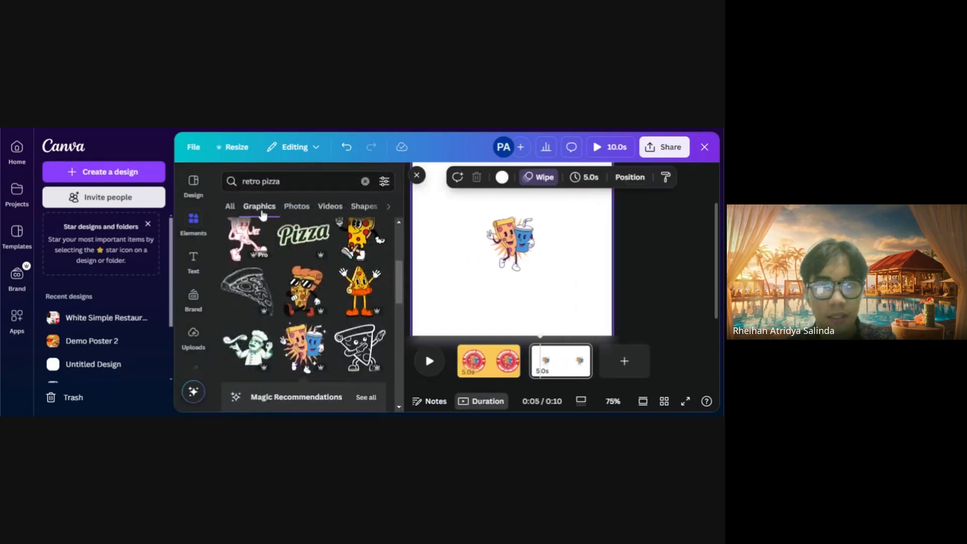
left_click(365, 181)
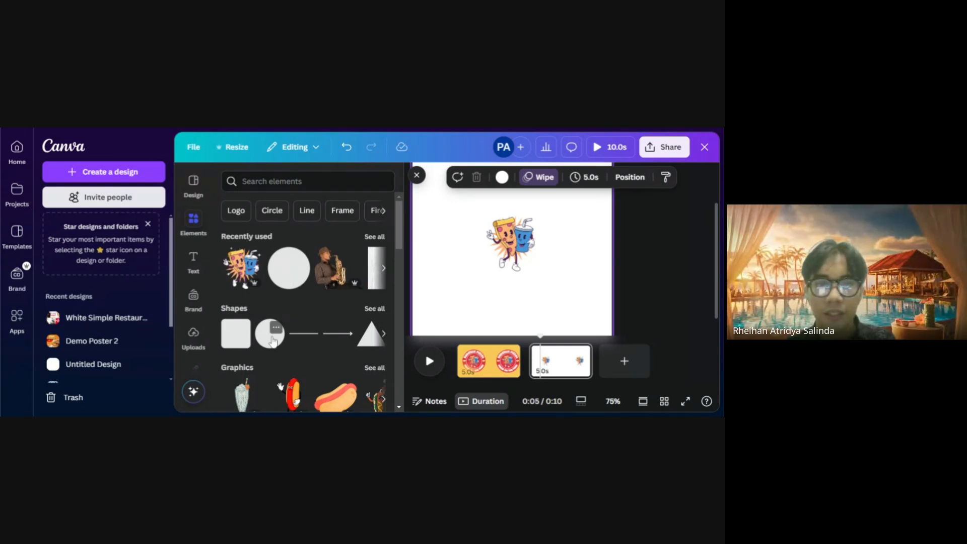
Add a yellow circle, resize it to 302 by 302, and centre it on the page
left_click(265, 342)
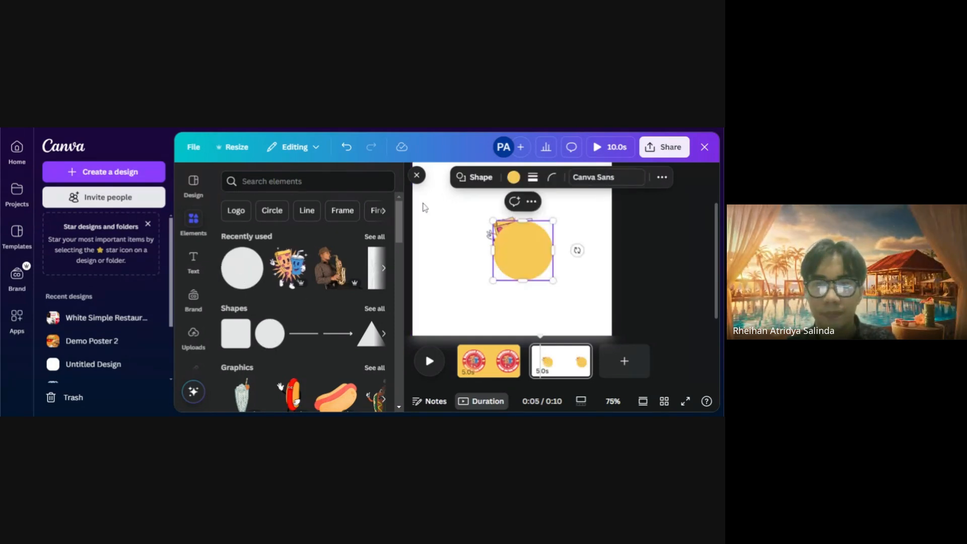
left_click(407, 287)
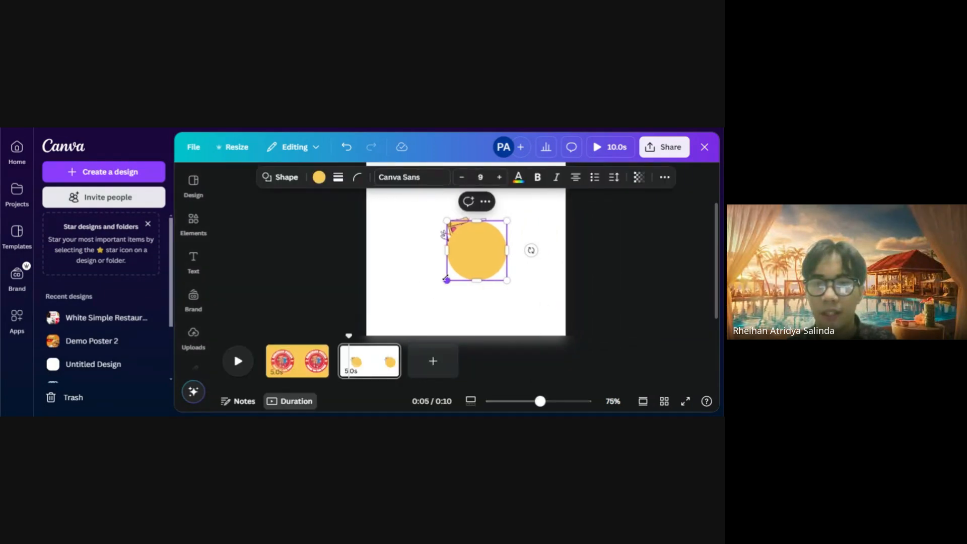
left_click_drag(436, 284, 374, 326)
left_click_drag(442, 301, 459, 262)
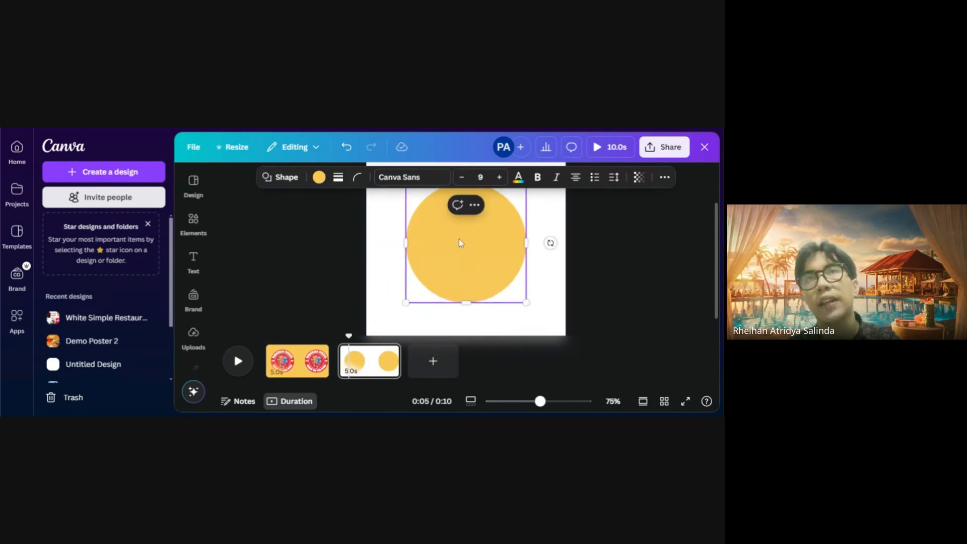
Send the circle behind the mascot and enlarge it to 325 by 325
right_click(460, 242)
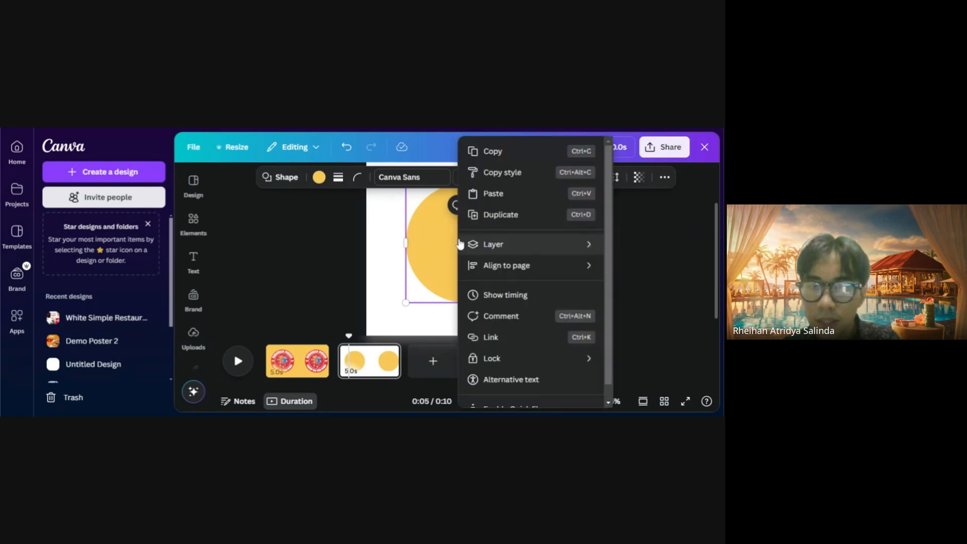
mouse_move(505, 247)
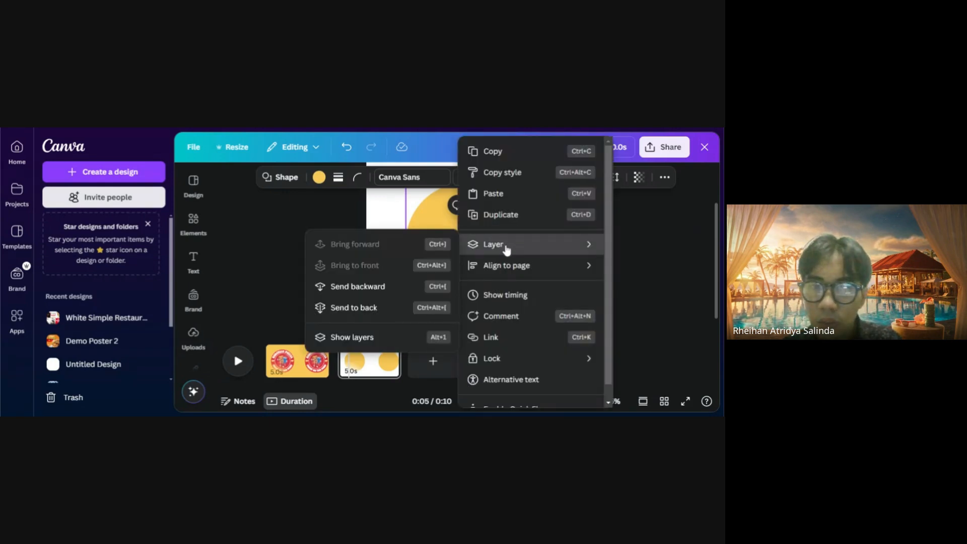
left_click(414, 309)
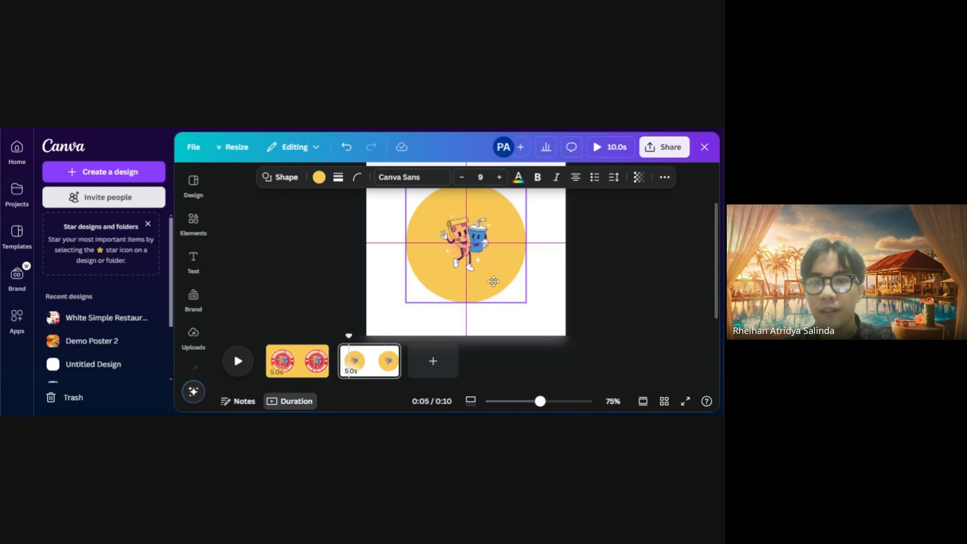
left_click_drag(526, 303, 508, 283)
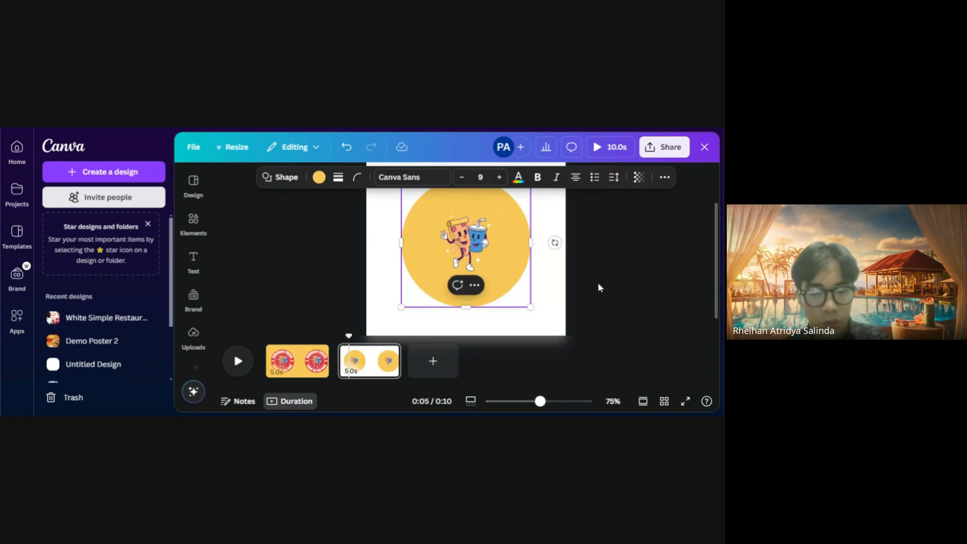
Duplicate the circle and give the copy a transparent fill with a solid white border of weight 6
key("Delete")
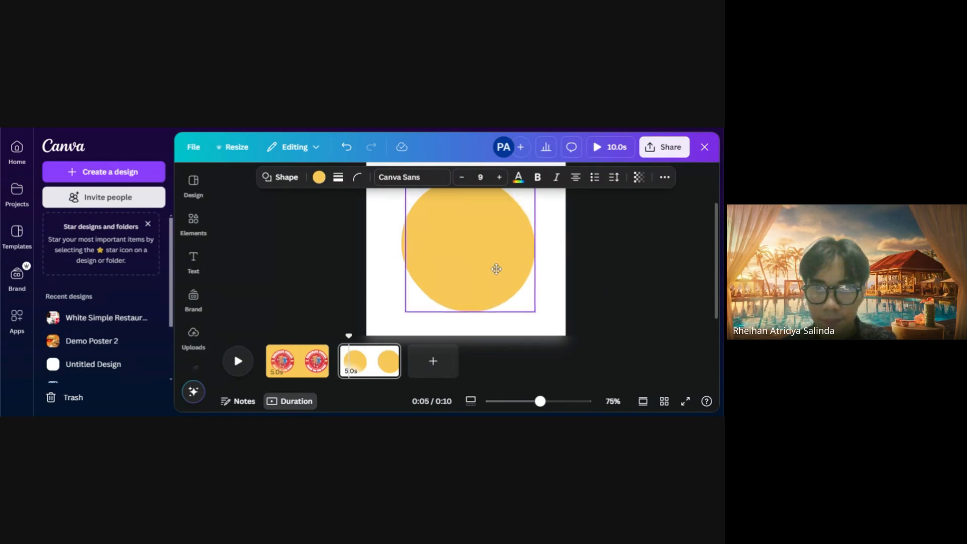
left_click(338, 177)
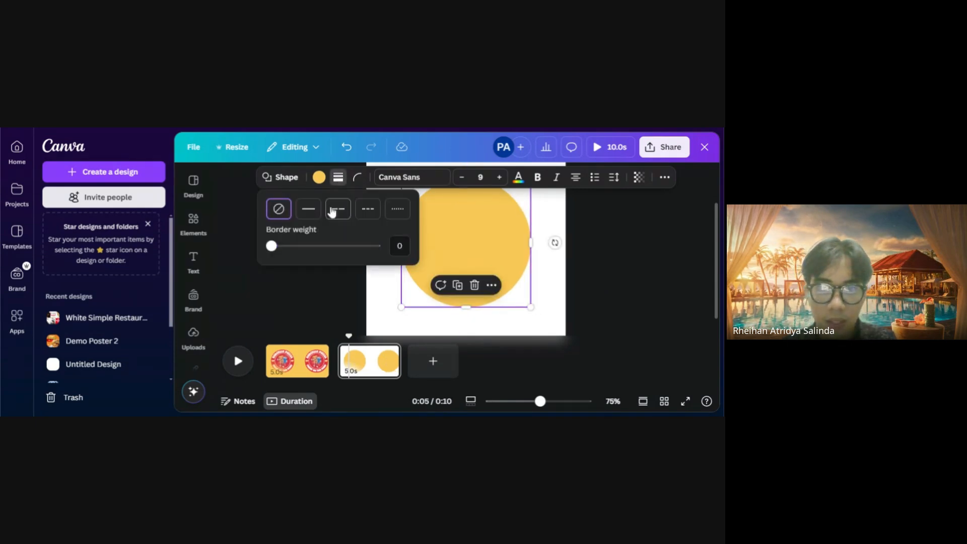
left_click(309, 210)
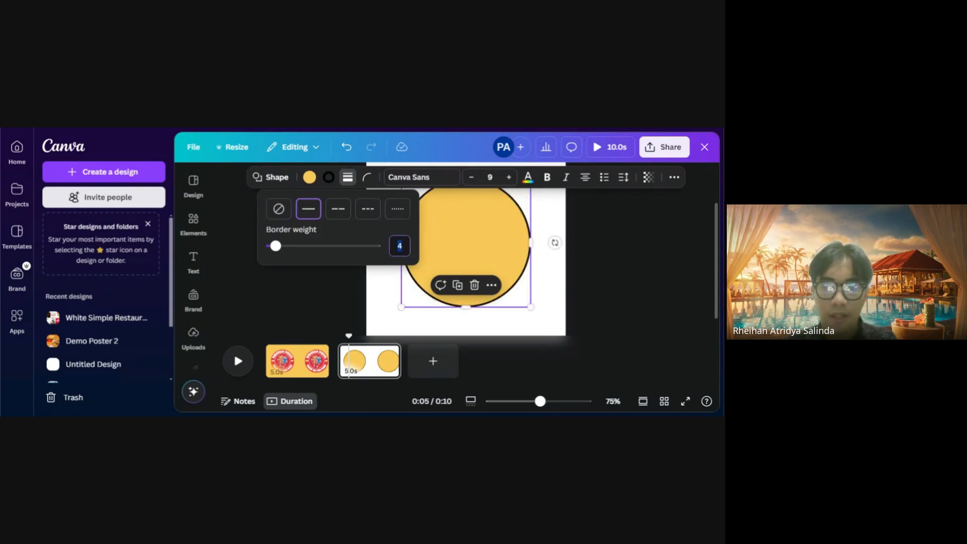
type("6")
key("Return")
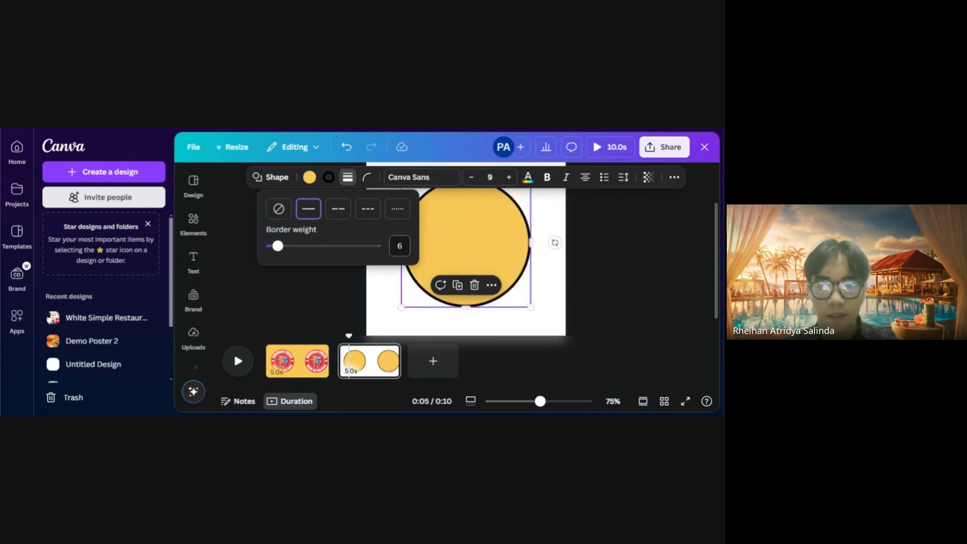
left_click(309, 176)
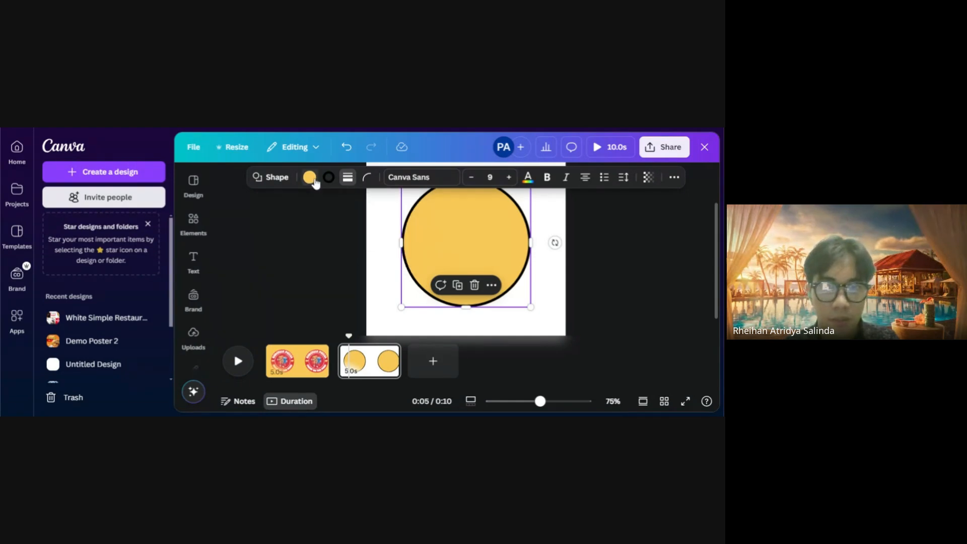
left_click(262, 260)
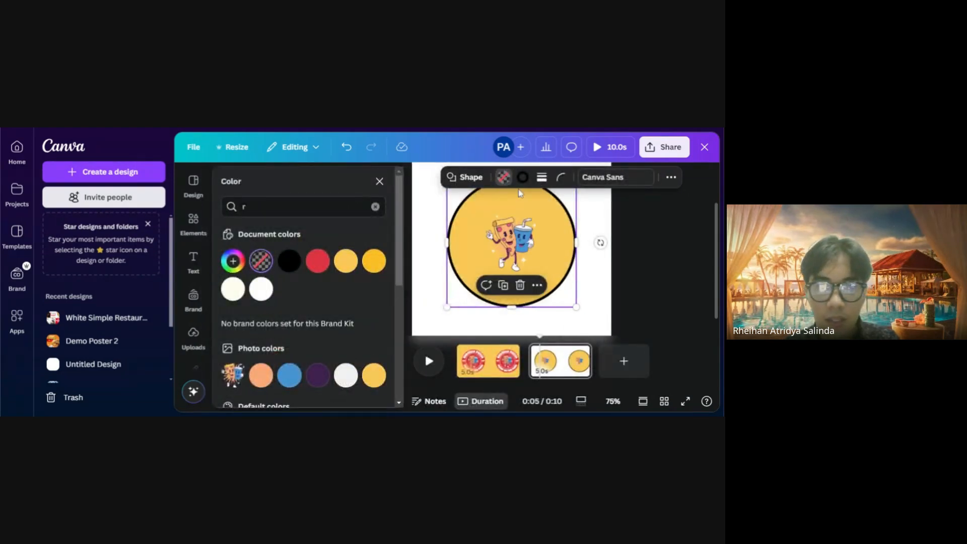
left_click(523, 178)
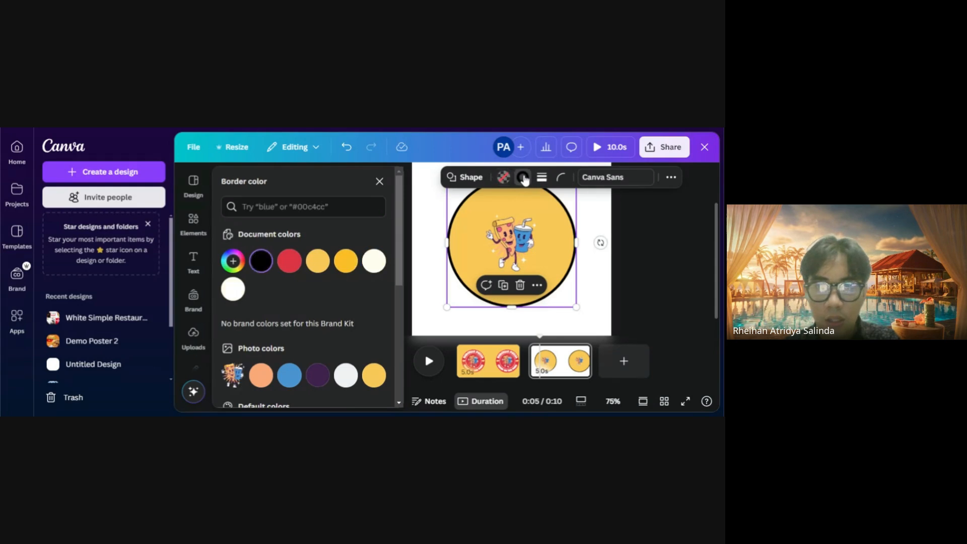
left_click(235, 291)
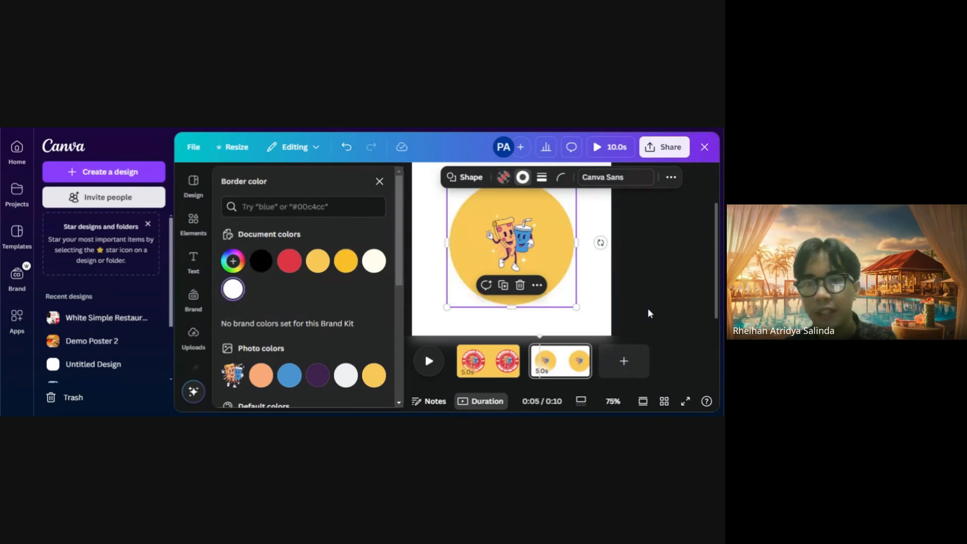
left_click(649, 309)
Resize the white ring and centre it inside the yellow circle
left_click_drag(531, 307, 480, 257)
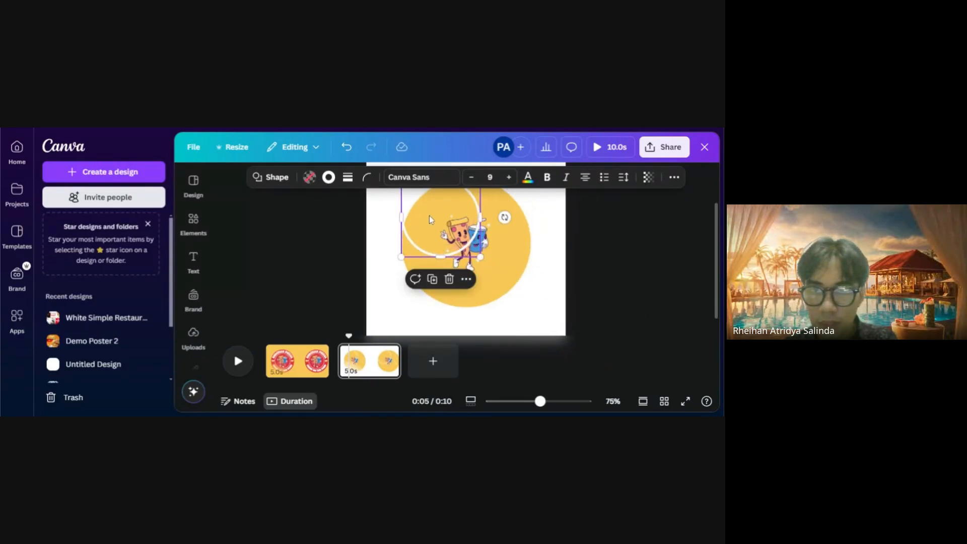
left_click_drag(429, 216, 456, 242)
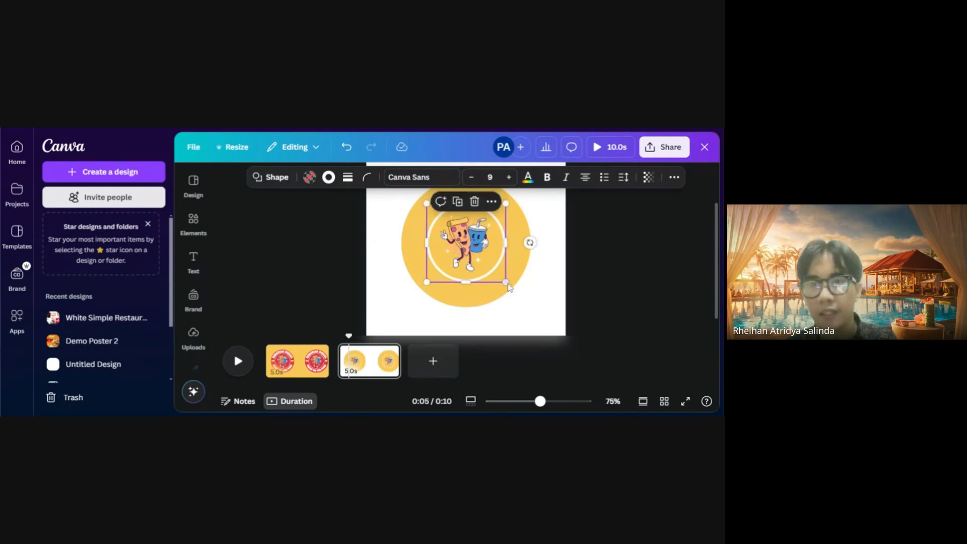
mouse_move(506, 285)
left_mouse_down()
mouse_move(513, 289)
mouse_move(497, 278)
left_mouse_up()
left_click(607, 303)
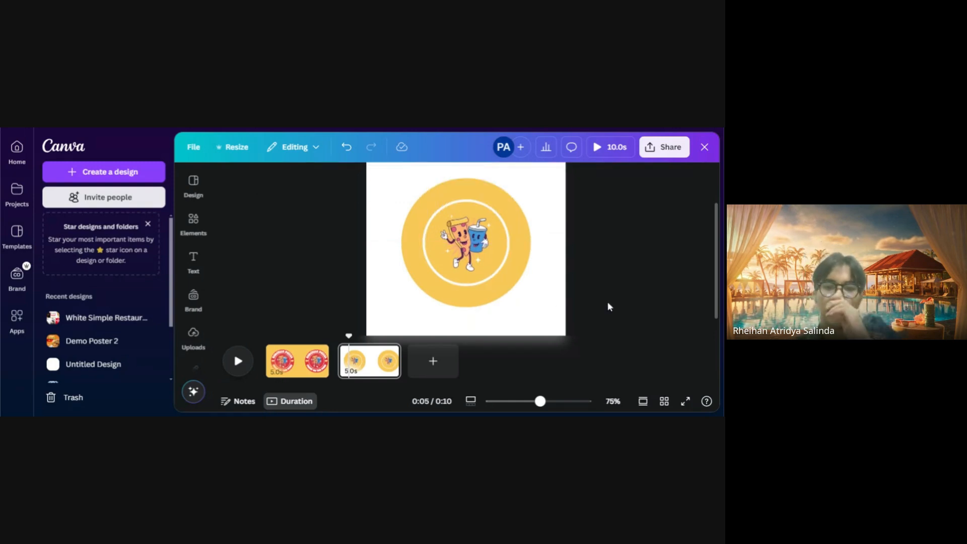
left_click(194, 262)
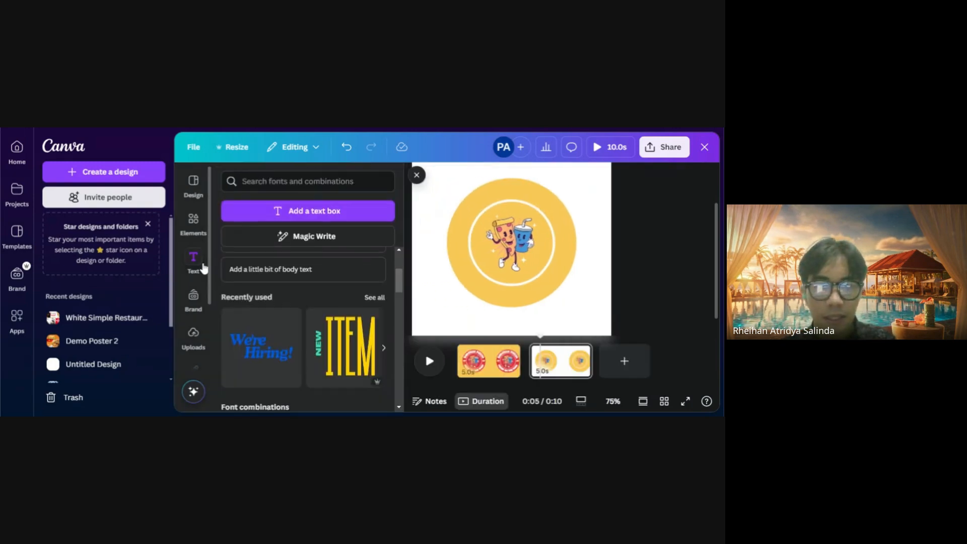
Add a text box and type 'BORCELLE'
left_click(278, 217)
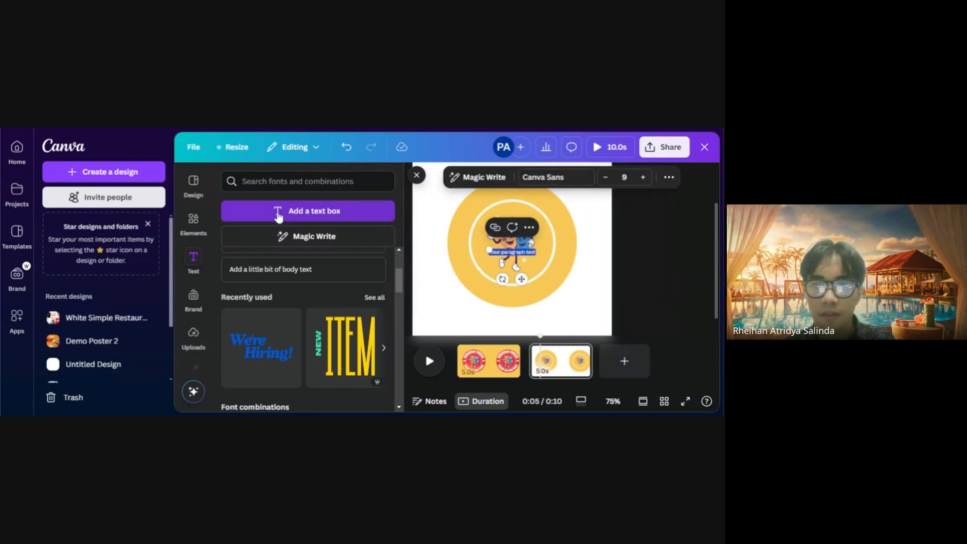
key("ctrl+z")
left_click(279, 216)
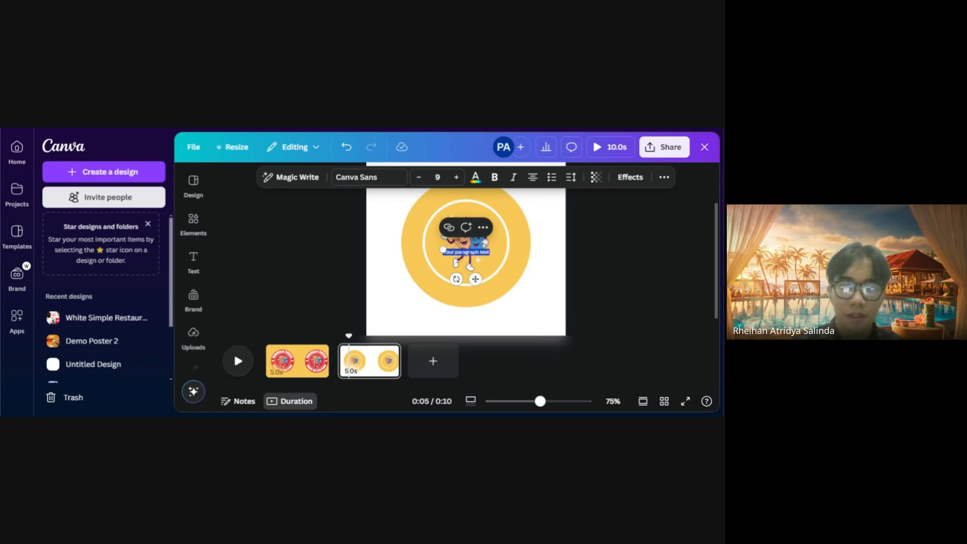
key("BackSpace")
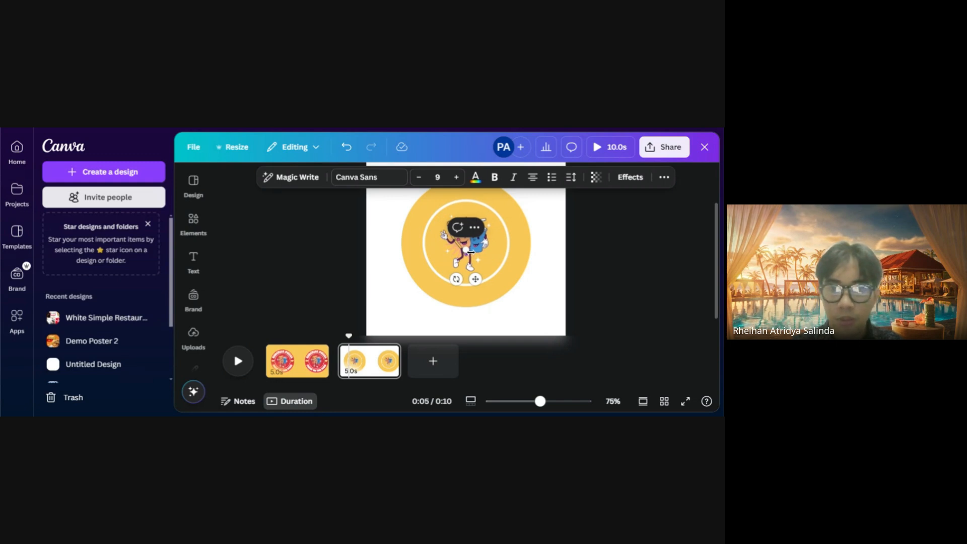
scroll(471, 252, "up", 5)
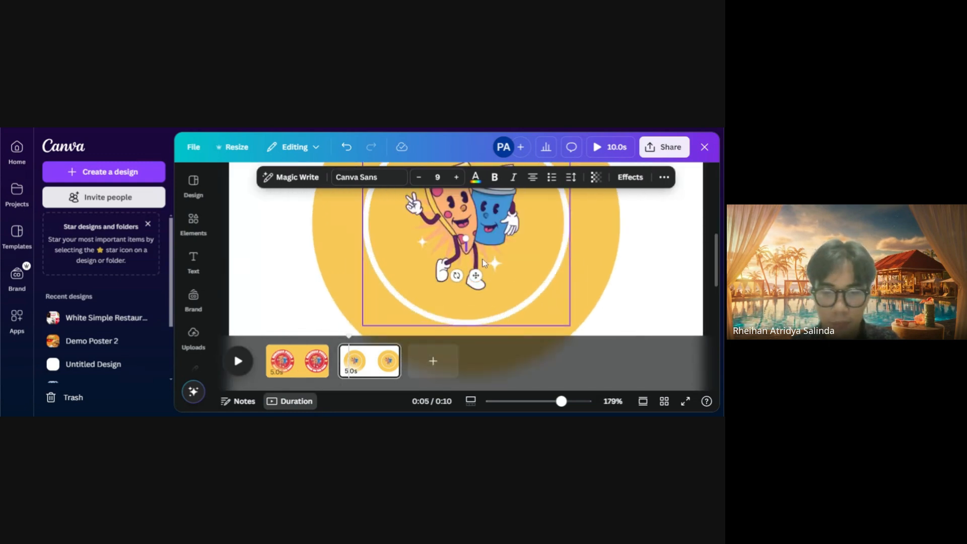
type("BORCELLE")
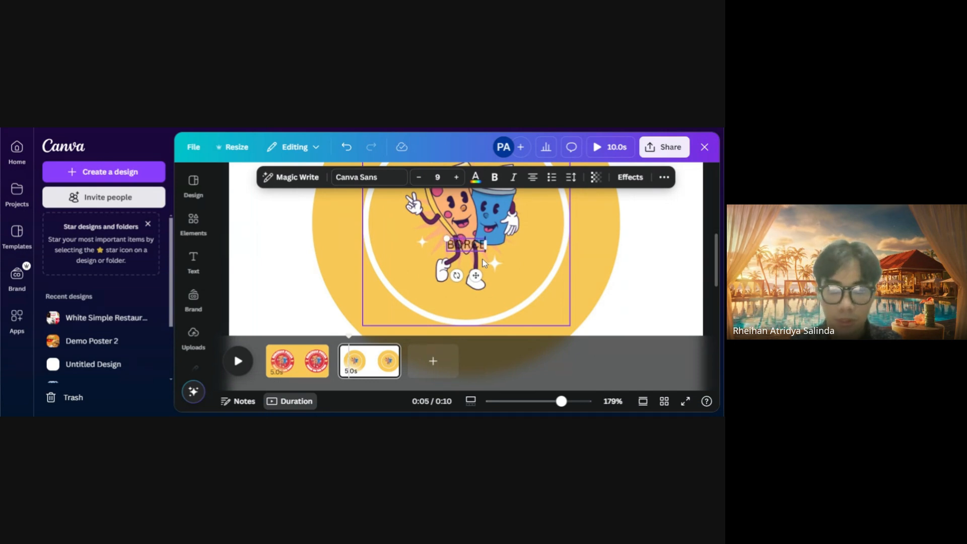
Set the text to the ITC Motter Corpus font and extend it to 'BORCELLE PIZZA'
left_click(348, 263)
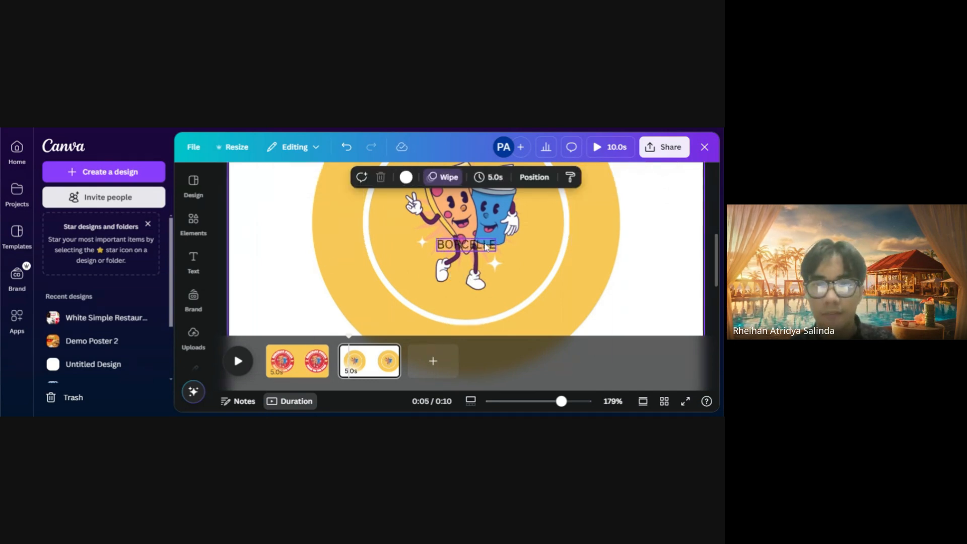
left_click(484, 245)
left_click(370, 177)
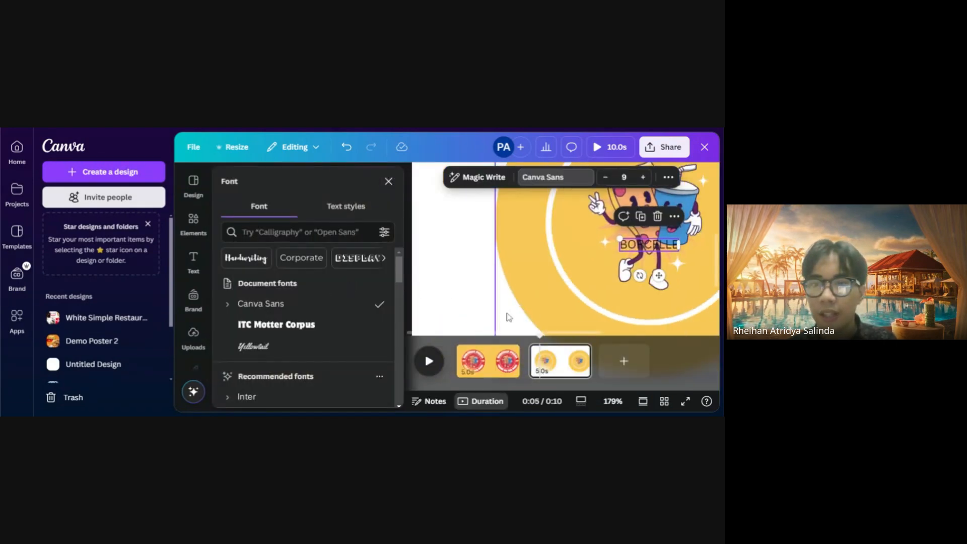
left_click(287, 325)
left_click(454, 286)
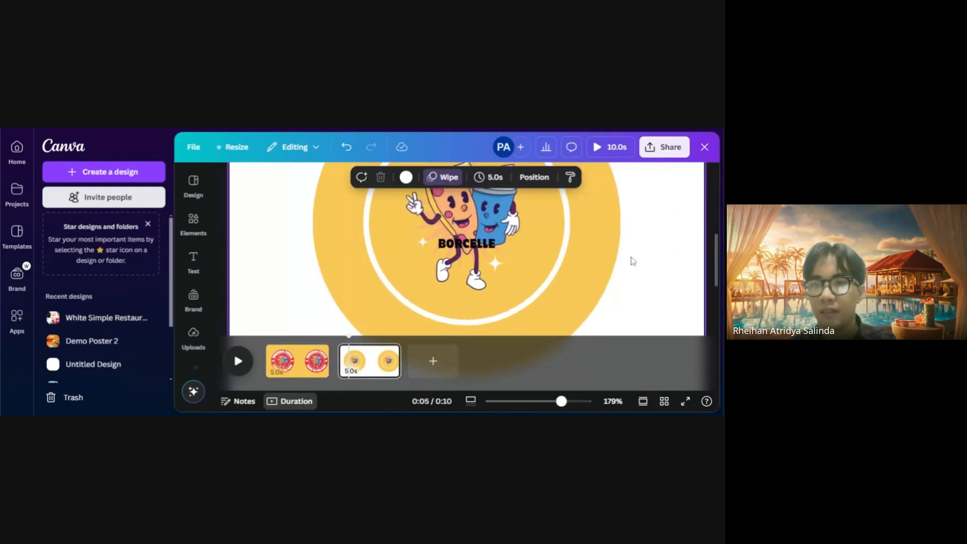
double_click(465, 244)
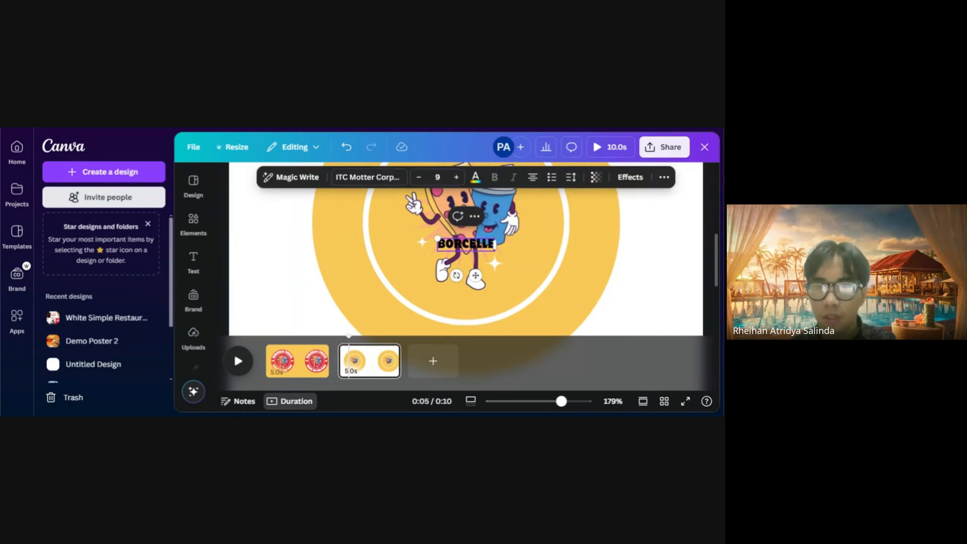
type("PIZZA")
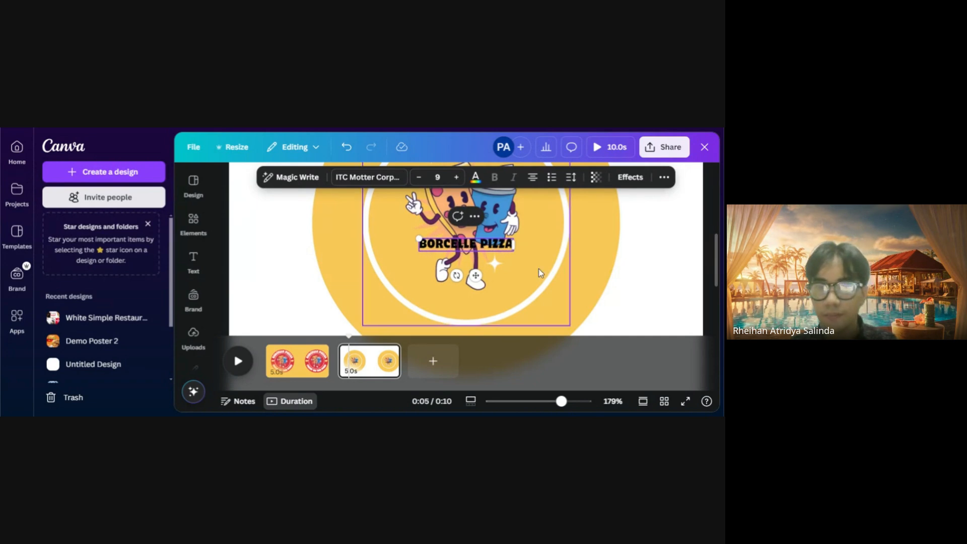
left_click(645, 282)
Enlarge the BORCELLE PIZZA heading to about 24 and place it at the top of the circle
left_click(486, 248)
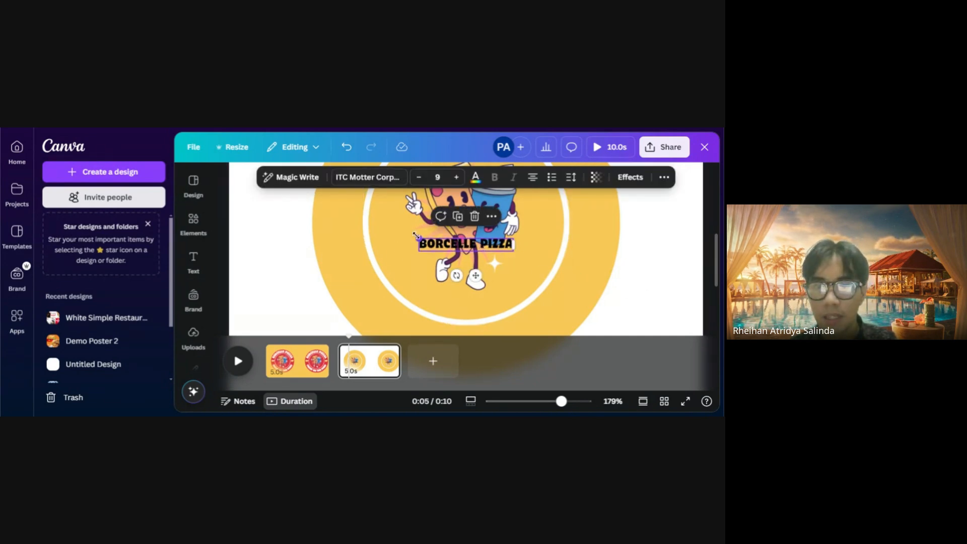
left_click_drag(419, 238, 295, 221)
scroll(289, 270, "down", 3)
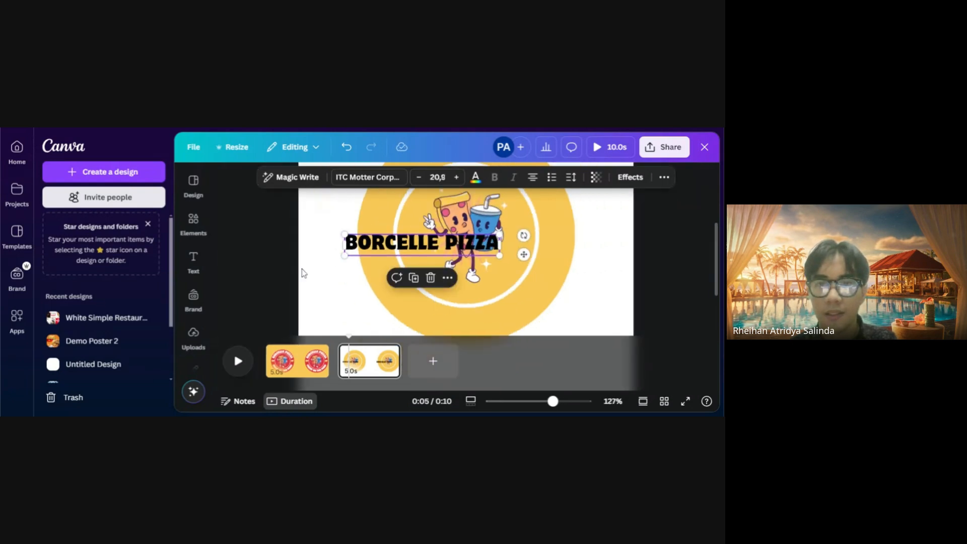
left_click_drag(422, 251, 458, 284)
left_click_drag(535, 266, 557, 254)
left_click_drag(544, 277, 541, 235)
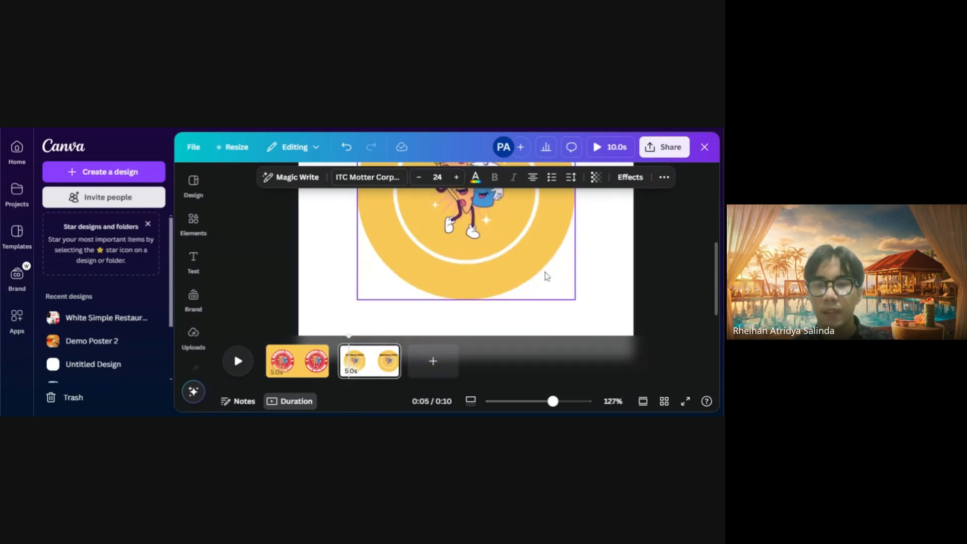
Apply the Curve effect to BORCELLE PIZZA, fit it along the circle's top, and enlarge it to 27.5
left_click(630, 176)
scroll(335, 269, "down", 5)
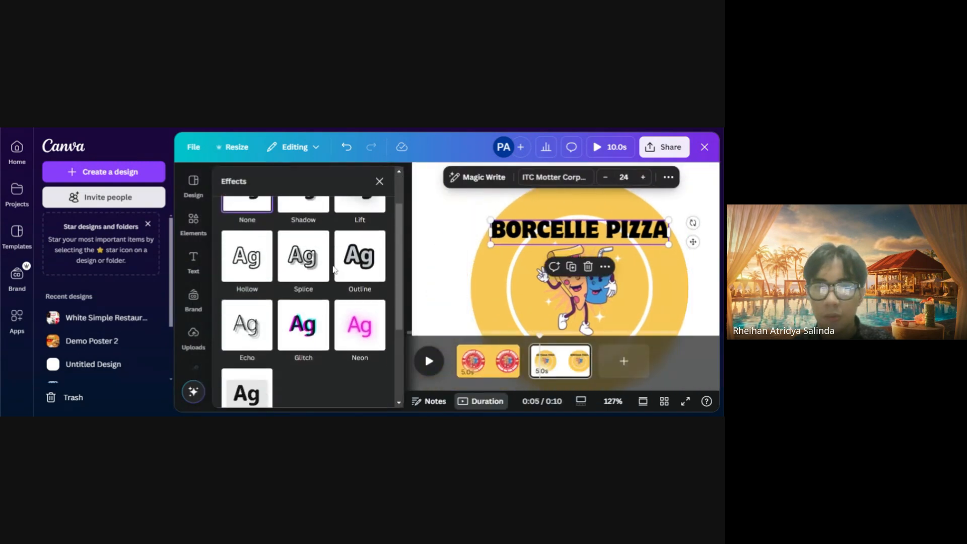
left_click(306, 370)
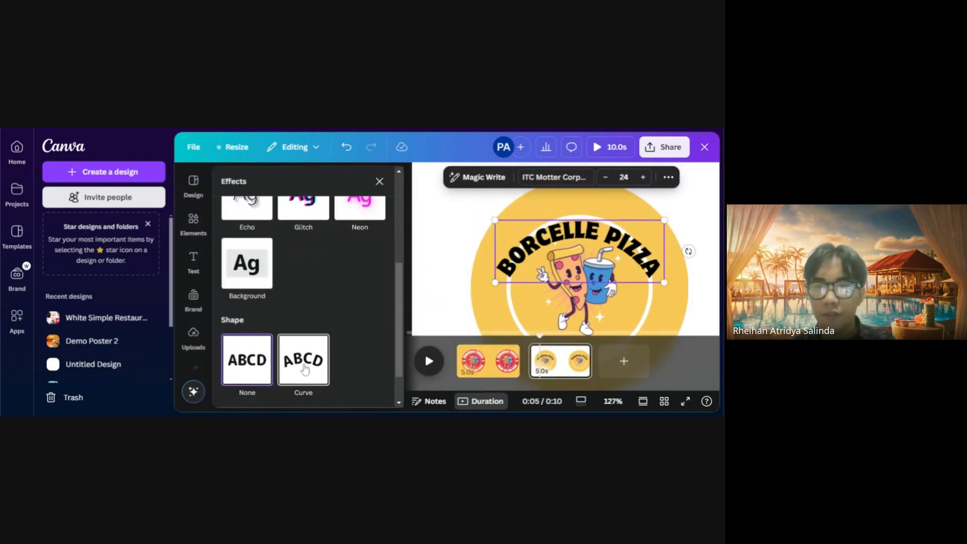
scroll(362, 358, "down", 1)
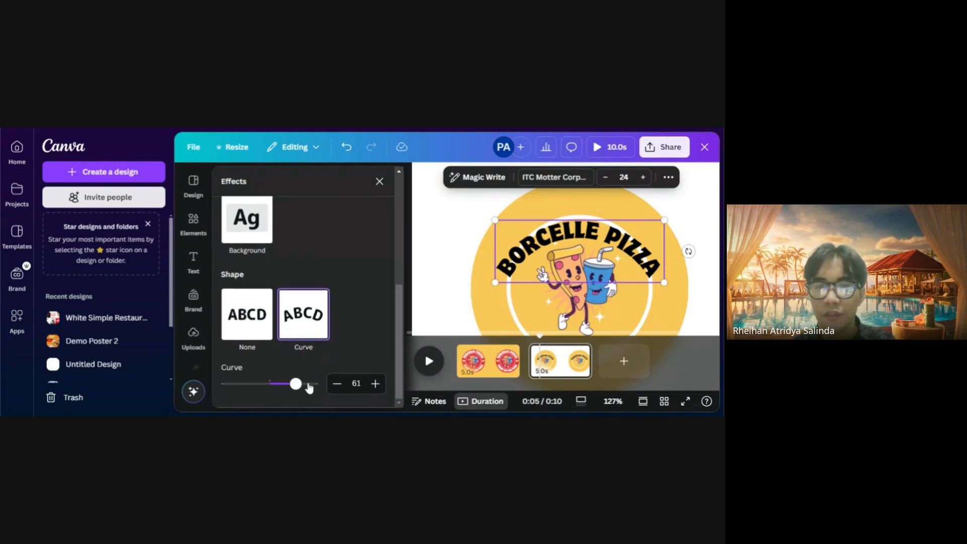
left_click_drag(298, 387, 302, 390)
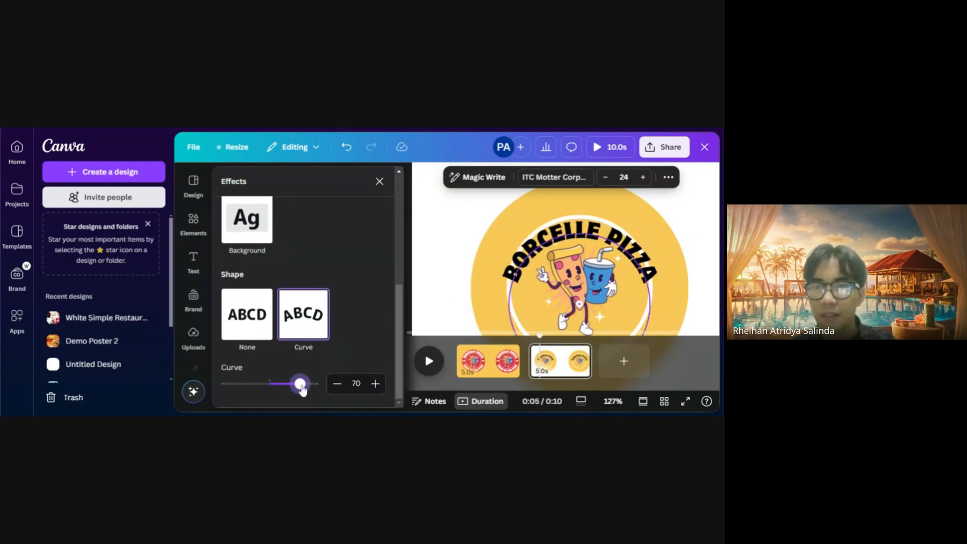
left_click_drag(642, 268, 641, 229)
left_click(337, 383)
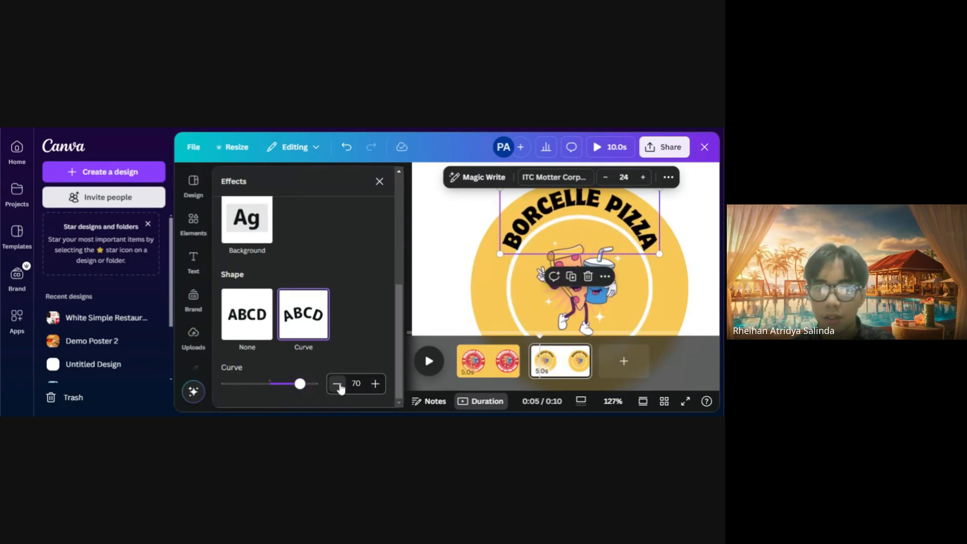
left_click(338, 385)
left_click(338, 385)
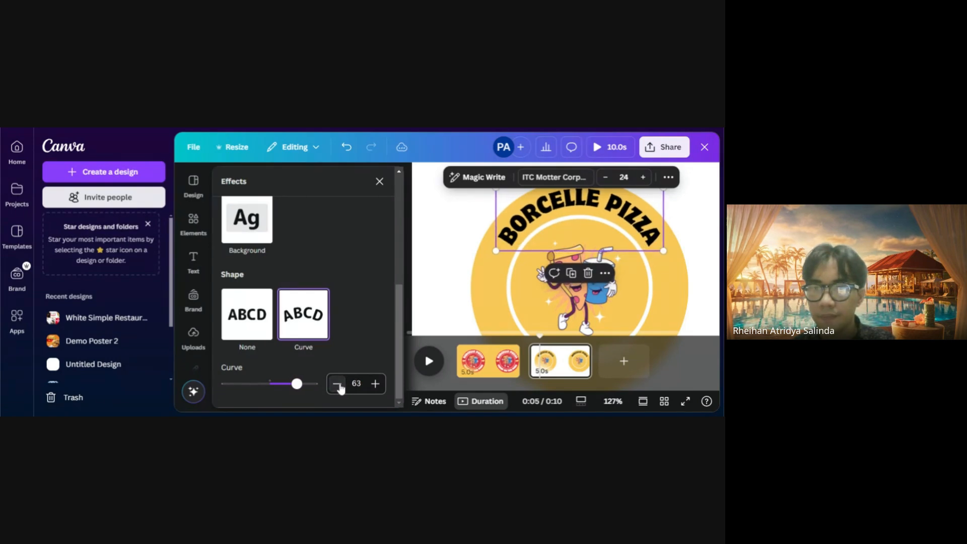
left_click(338, 384)
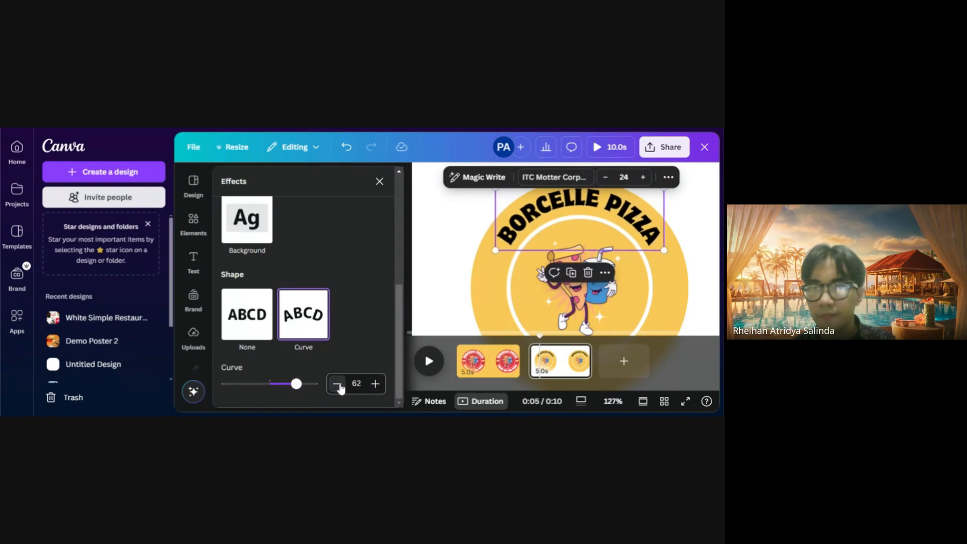
left_click(462, 271)
left_click(538, 236)
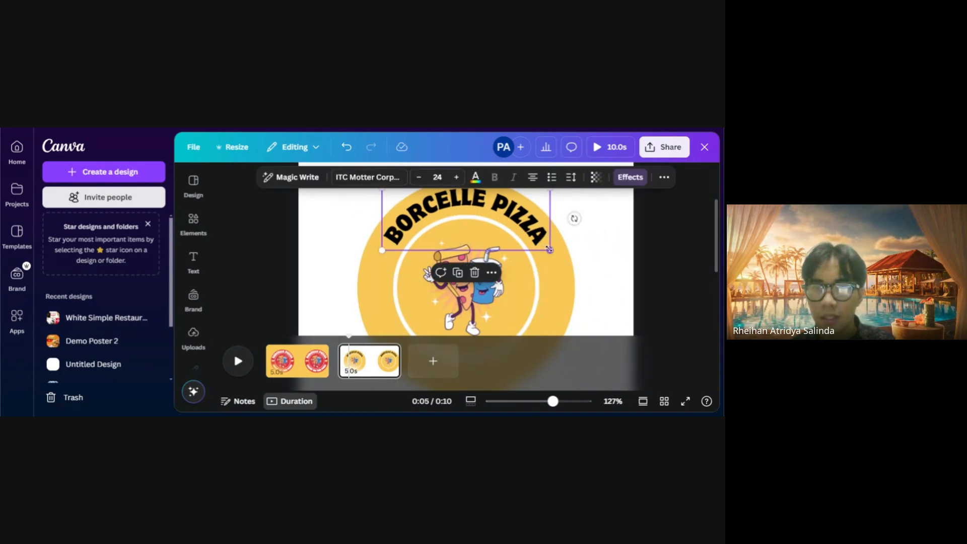
mouse_move(549, 249)
left_mouse_down()
mouse_move(574, 259)
mouse_move(553, 243)
left_mouse_up()
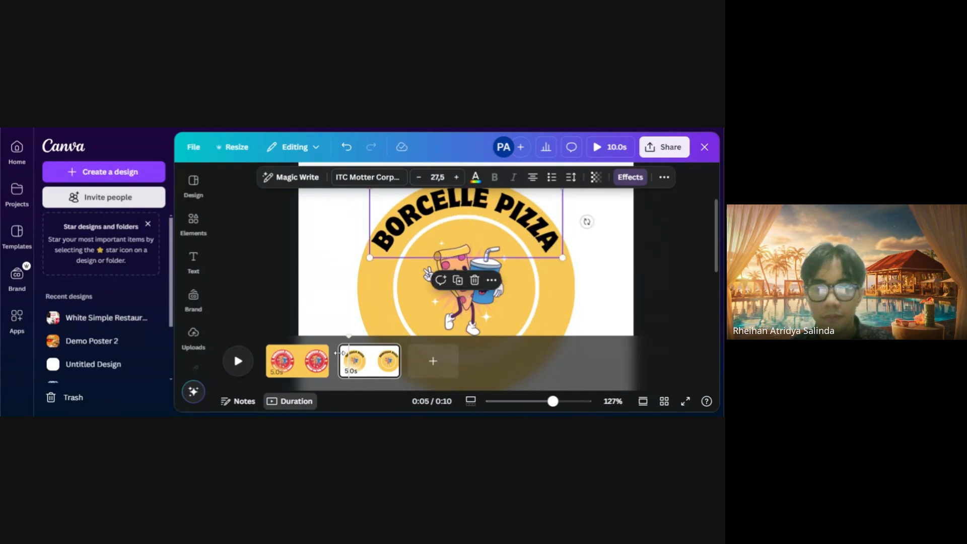
Fine-tune the heading's curve strength, settling at 67
left_click(635, 182)
scroll(299, 355, "down", 6)
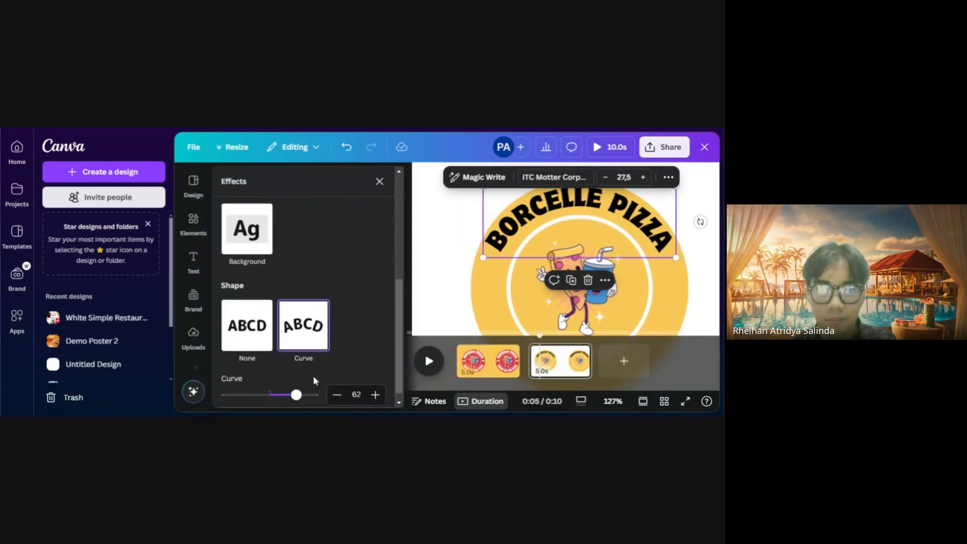
left_click_drag(305, 386, 300, 386)
left_click(337, 383)
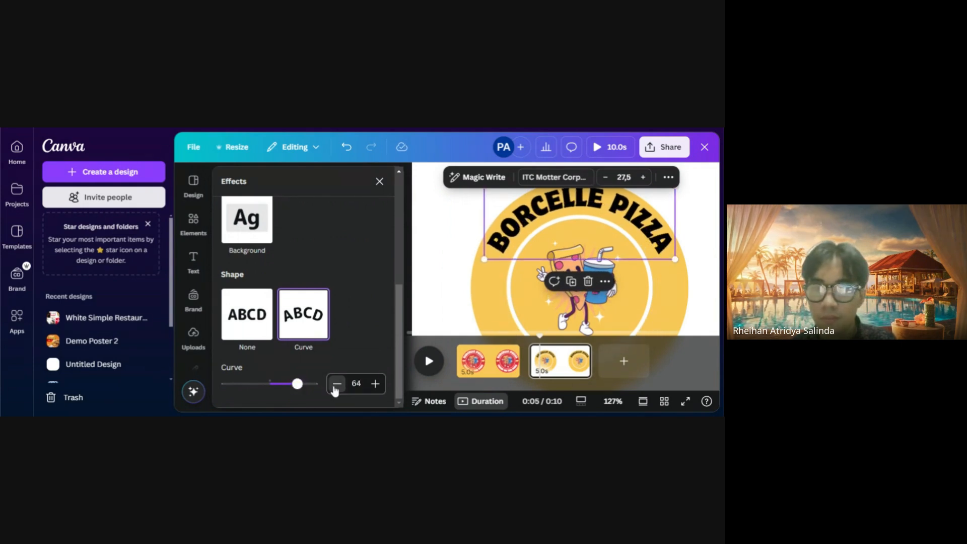
left_click(336, 383)
left_click(374, 387)
left_click(374, 387)
left_click(375, 387)
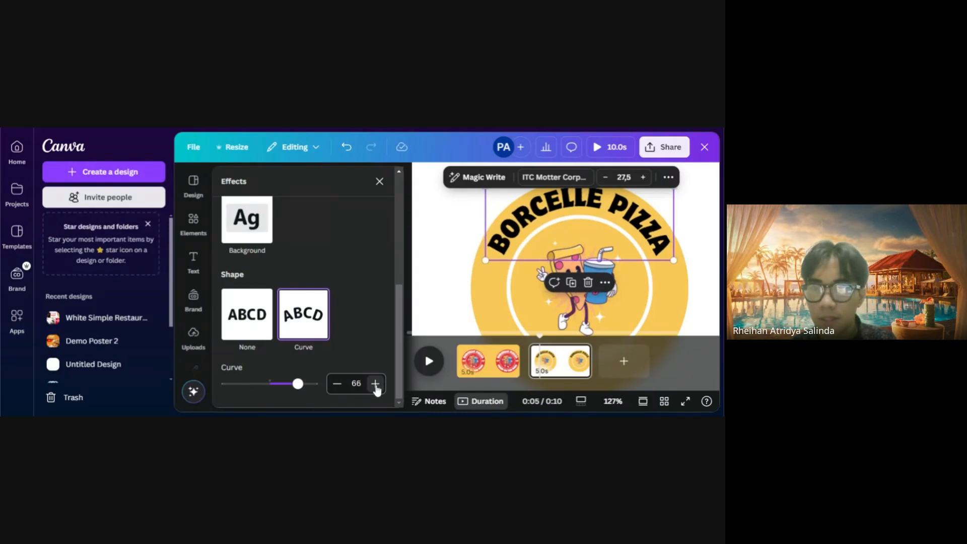
left_click(376, 387)
left_click(376, 386)
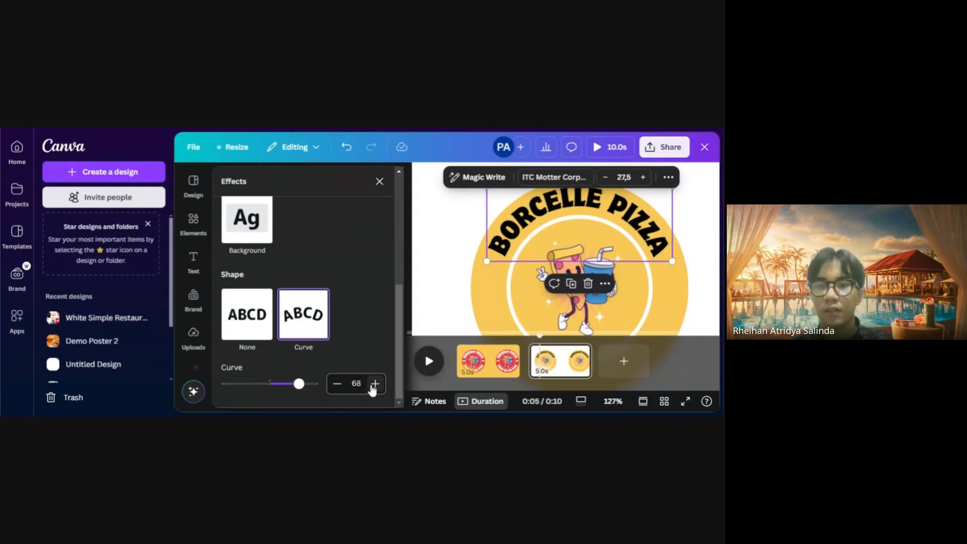
left_click(336, 385)
left_click(439, 295)
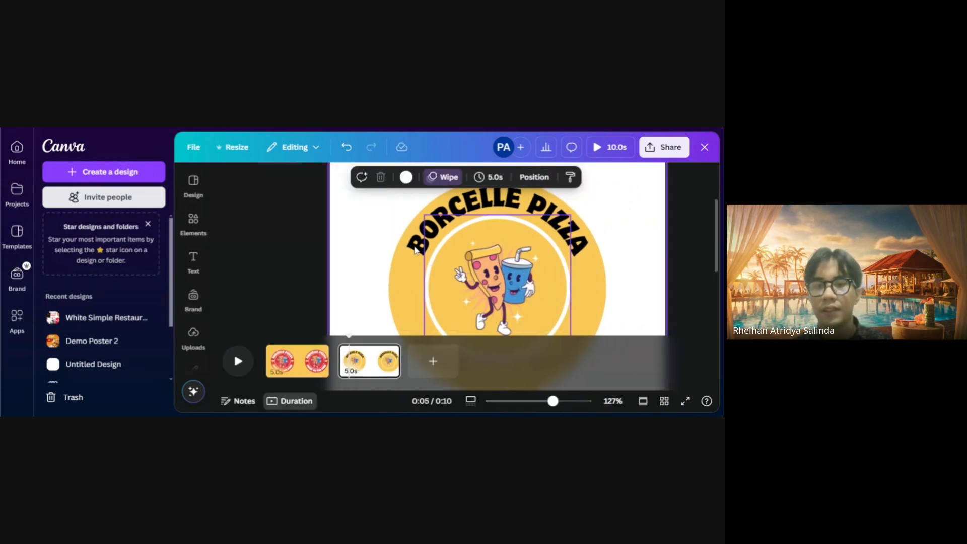
left_click(655, 265)
scroll(655, 265, "down", 2)
scroll(649, 263, "up", 2)
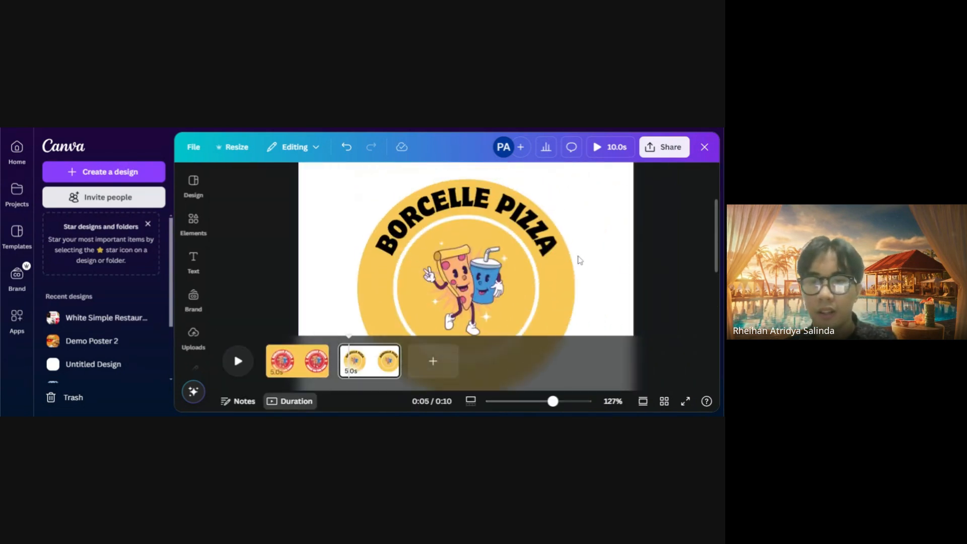
scroll(573, 254, "down", 1)
scroll(570, 251, "down", 1)
Change the circle behind the mascot from yellow to red
left_click(551, 252)
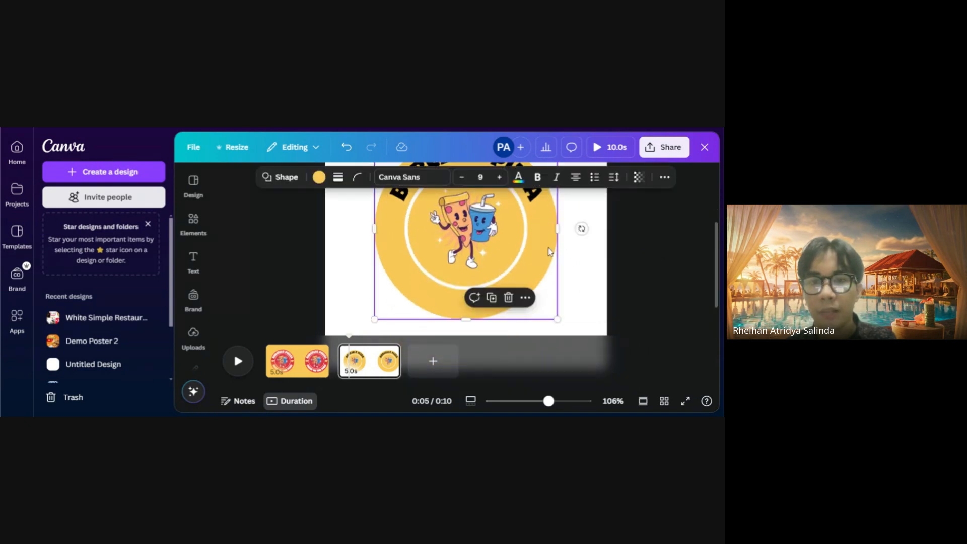
left_click(320, 181)
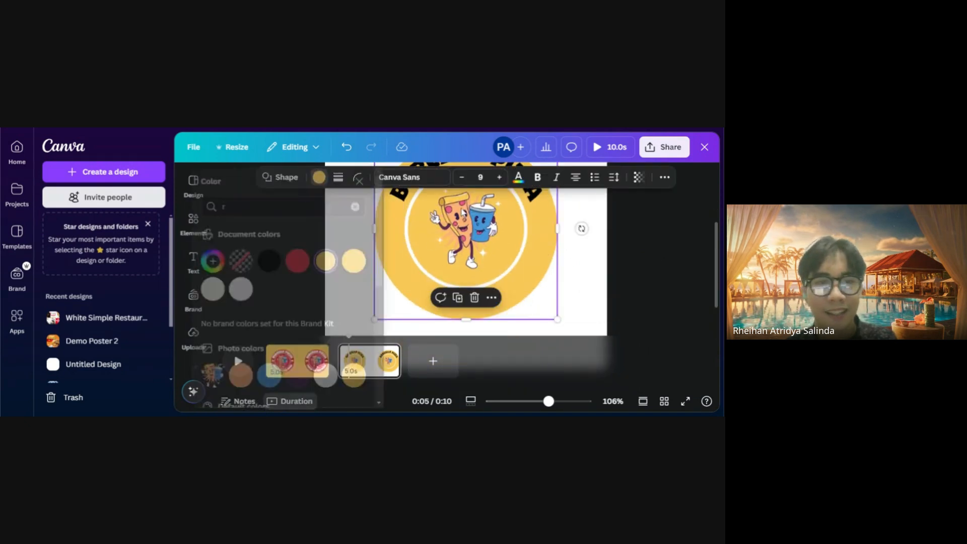
left_click(315, 263)
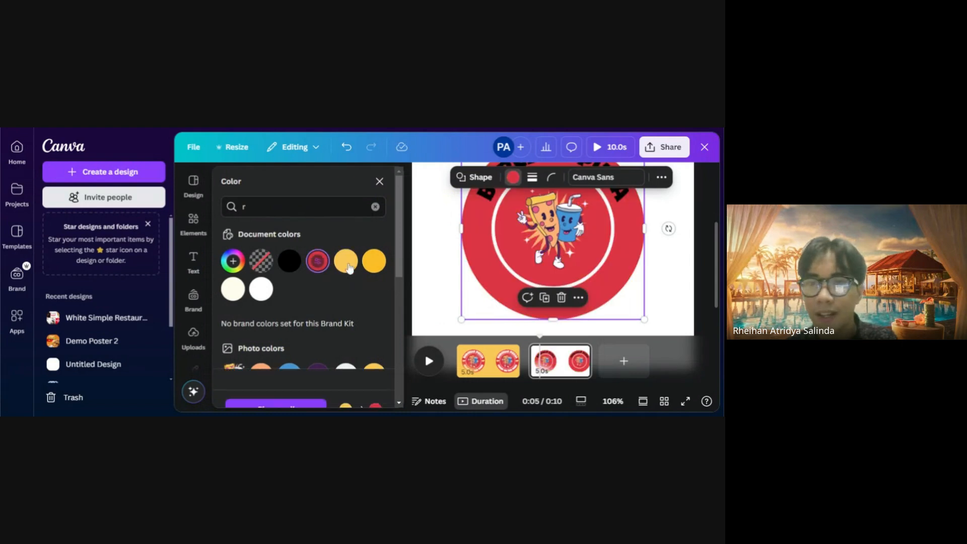
left_click(445, 279)
scroll(627, 268, "up", 2)
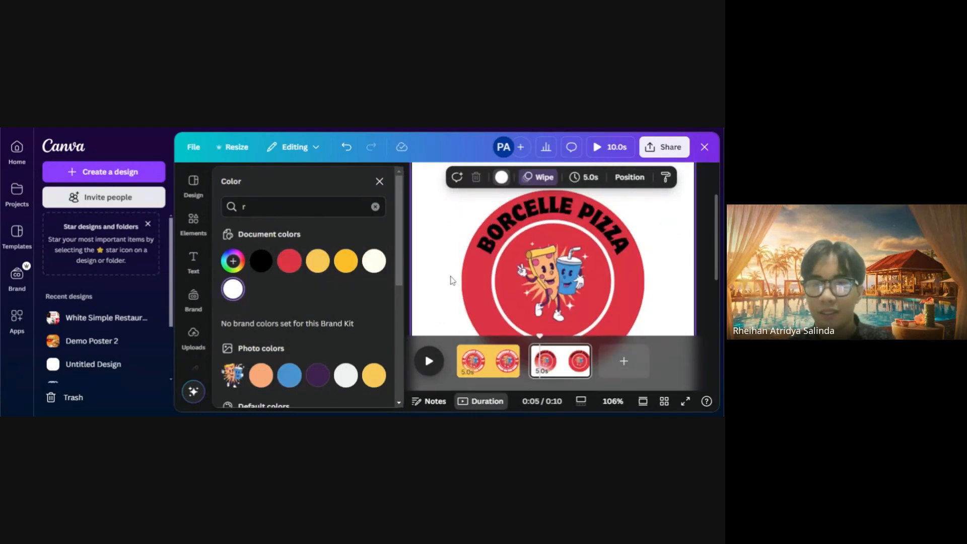
Recolour the curved BORCELLE PIZZA heading cream
left_click(502, 241)
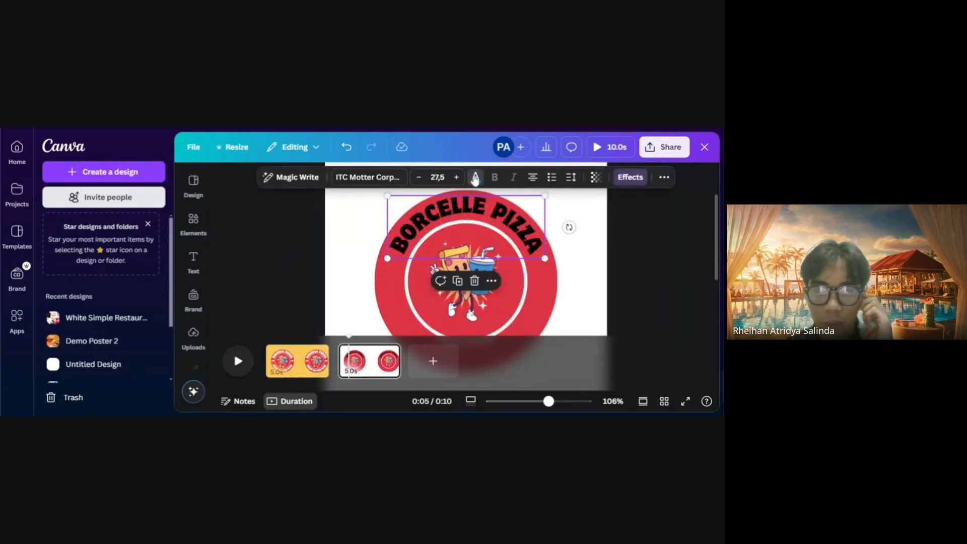
left_click(474, 177)
left_click(383, 267)
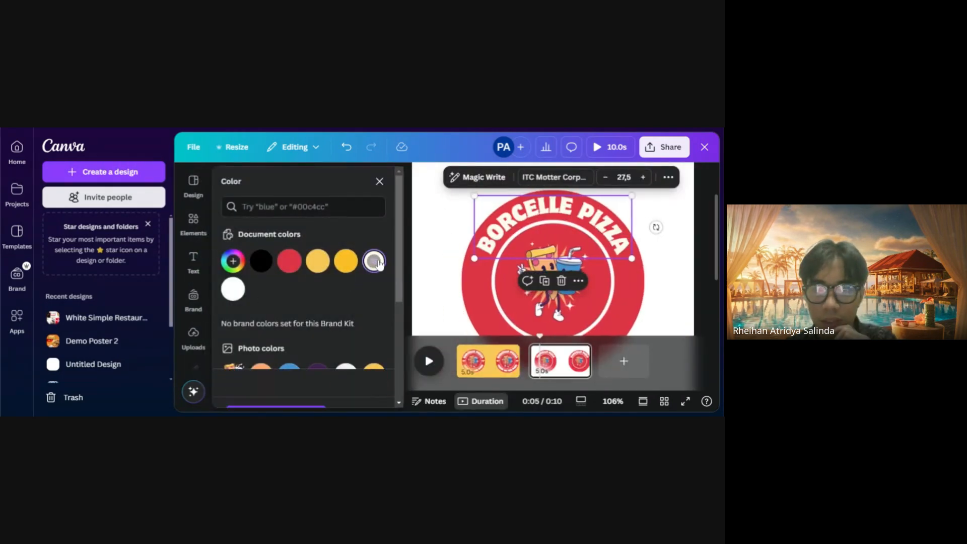
left_click(437, 278)
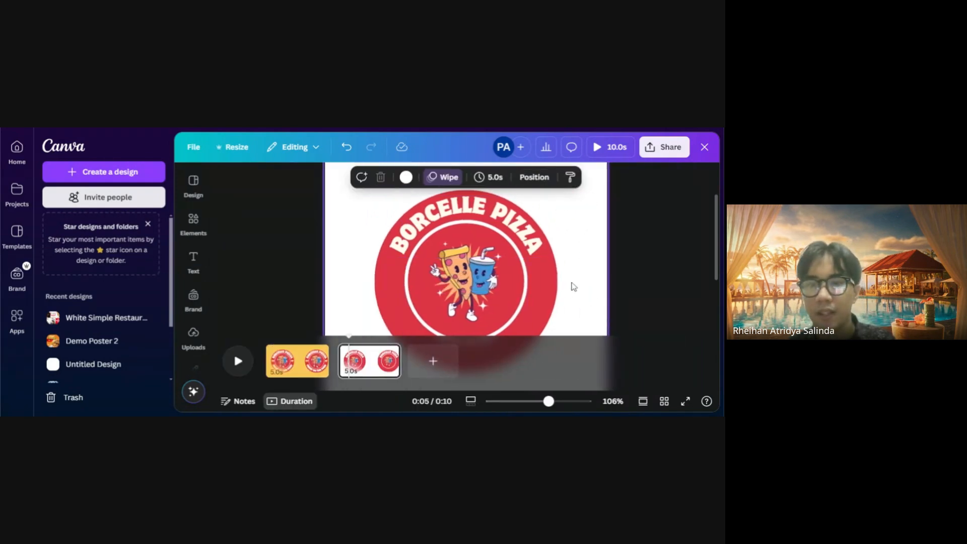
scroll(571, 284, "down", 1)
left_click(535, 203)
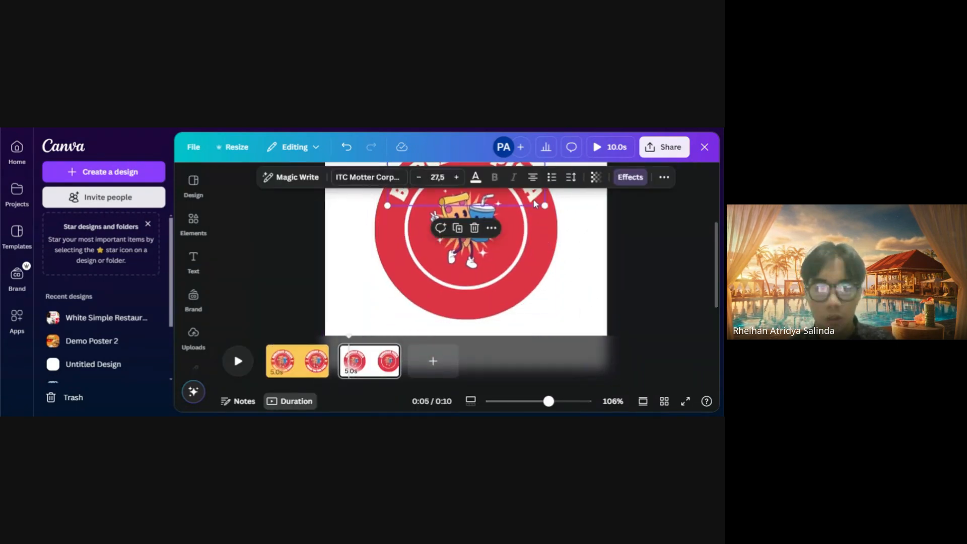
Move the curved text to the badge's middle, retype it as 'FRESH ON THE OVEN', and shrink it to 18.7
left_click_drag(533, 200, 531, 269)
double_click(531, 270)
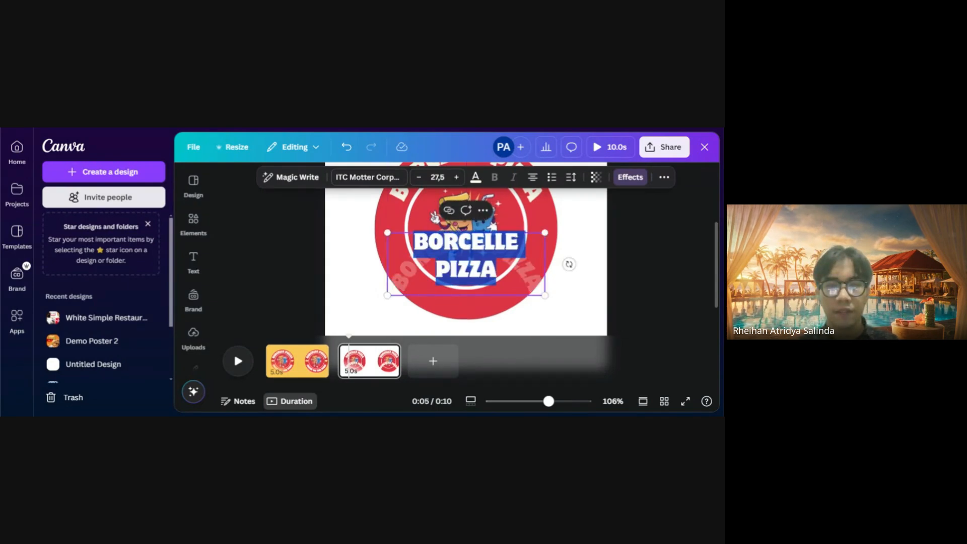
key("BackSpace")
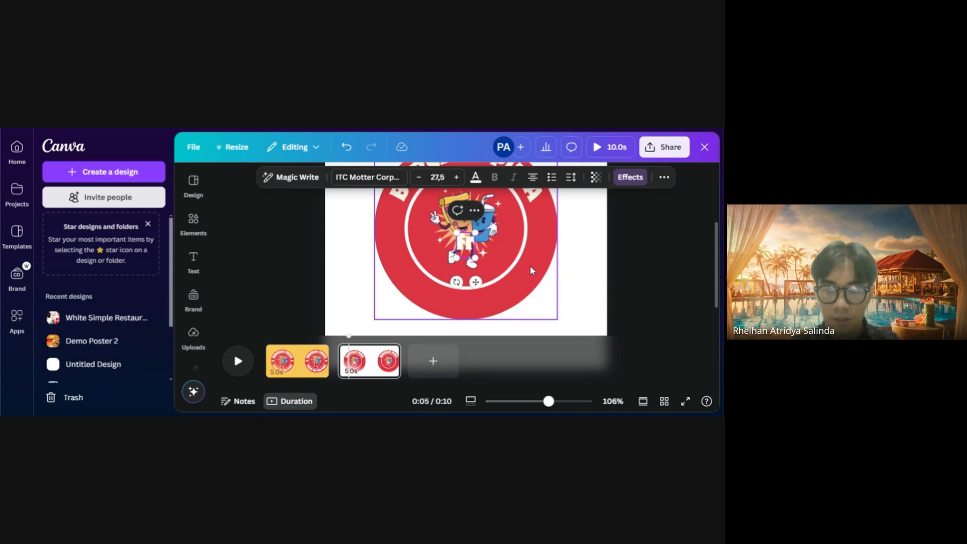
type("F")
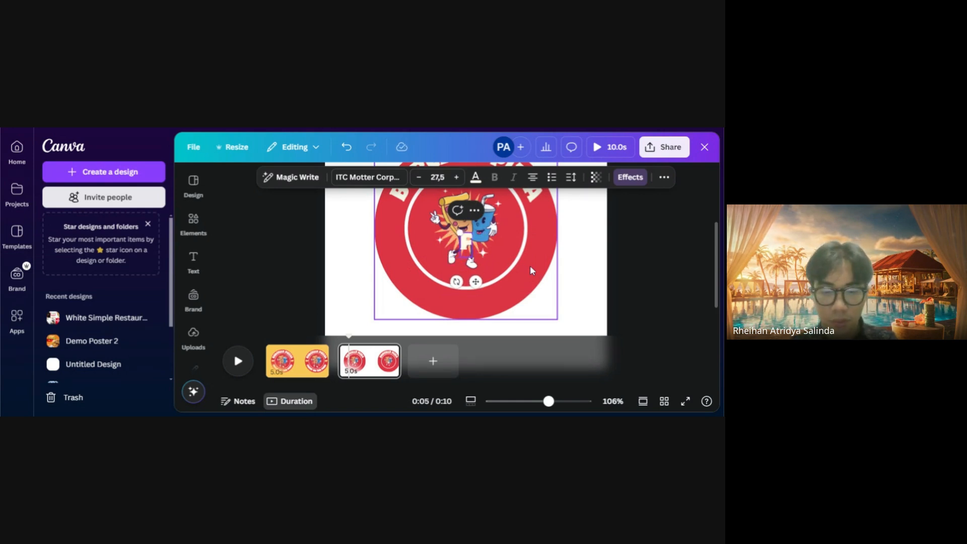
type("RESH")
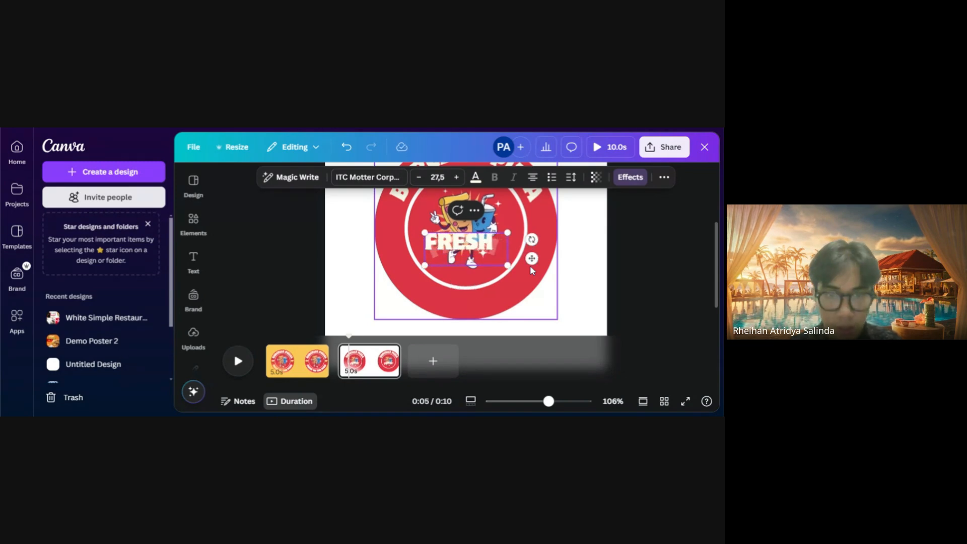
type(" ON THE")
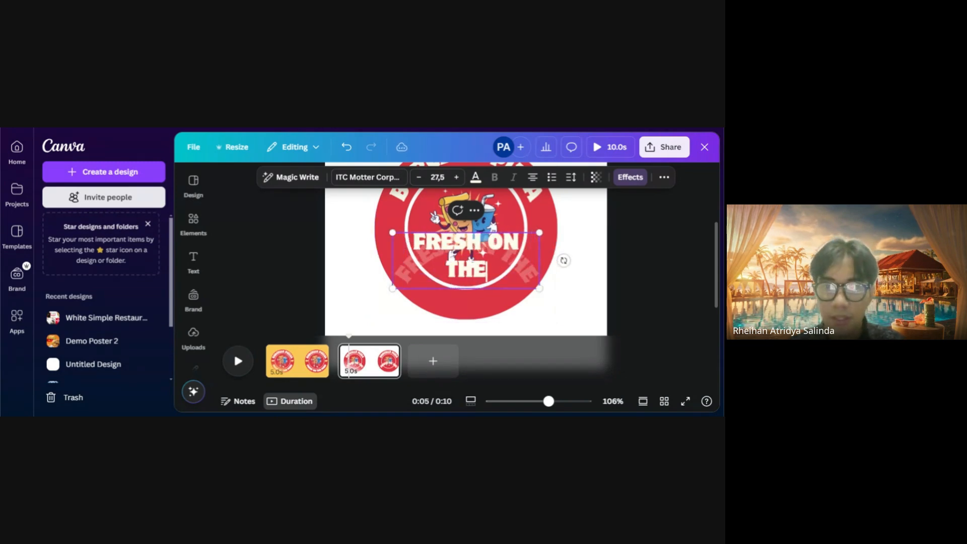
type(" OVEN")
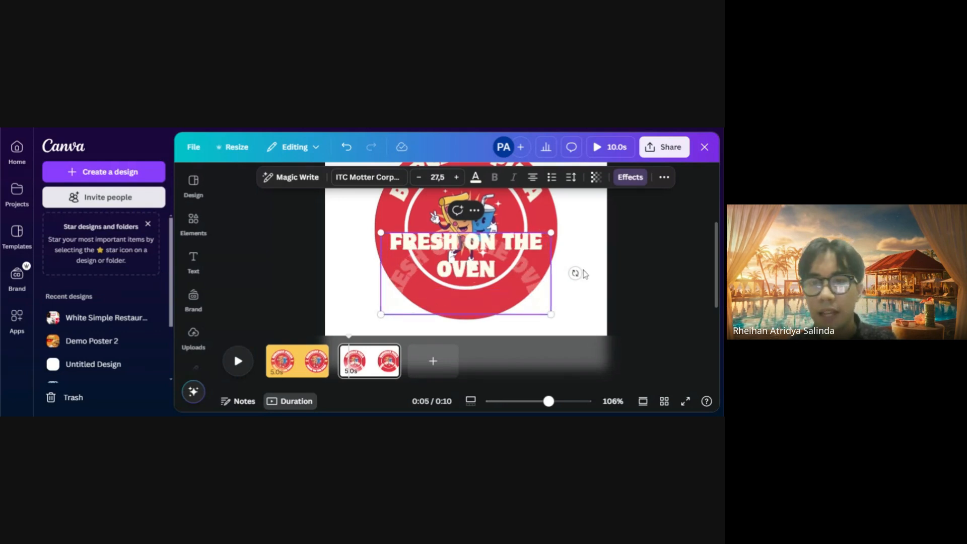
left_click(584, 274)
left_click(482, 255)
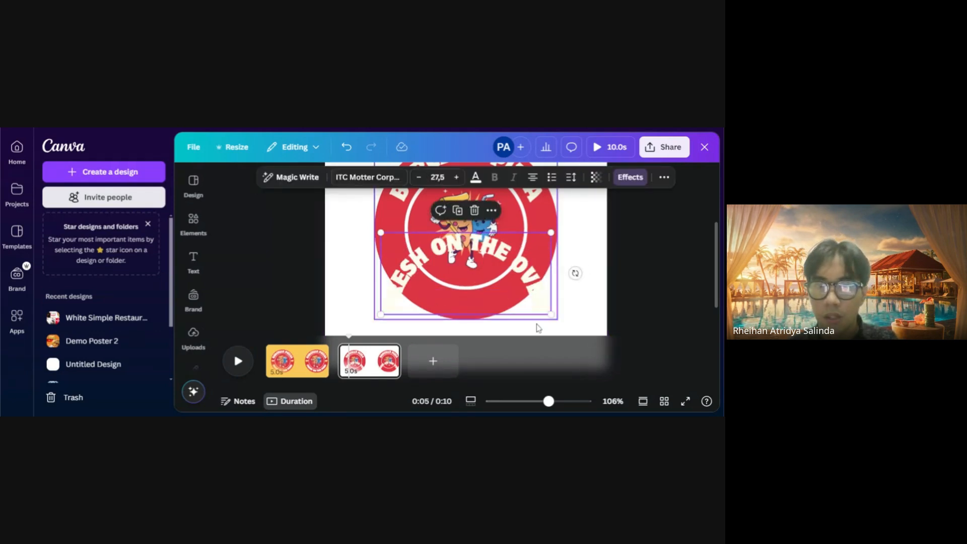
left_click_drag(551, 314, 501, 283)
Reverse FRESH ON THE OVEN's curve to -53, set it to size 21.7, and place it along the circle's bottom edge
left_click(625, 177)
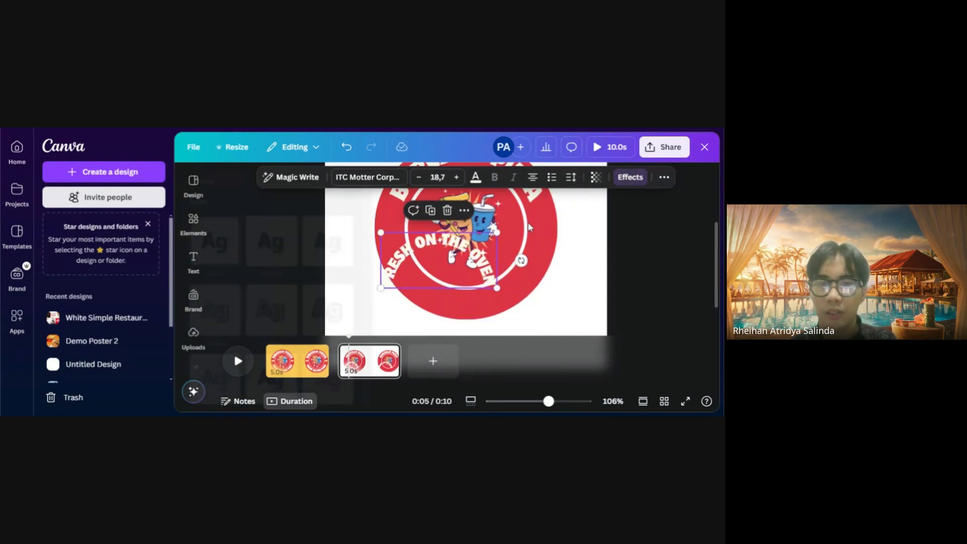
scroll(313, 364, "down", 5)
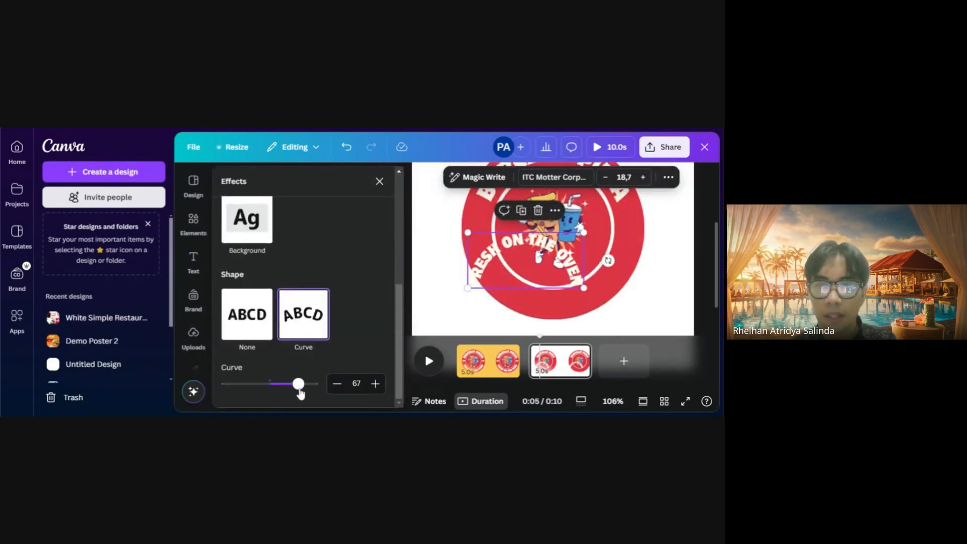
left_click_drag(300, 393, 249, 366)
left_click_drag(514, 249, 538, 304)
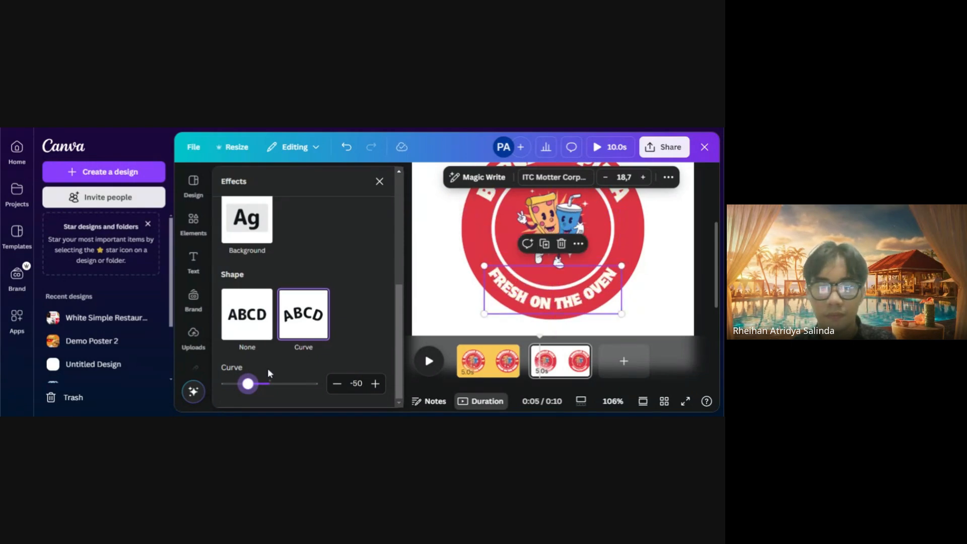
left_click_drag(249, 383, 252, 386)
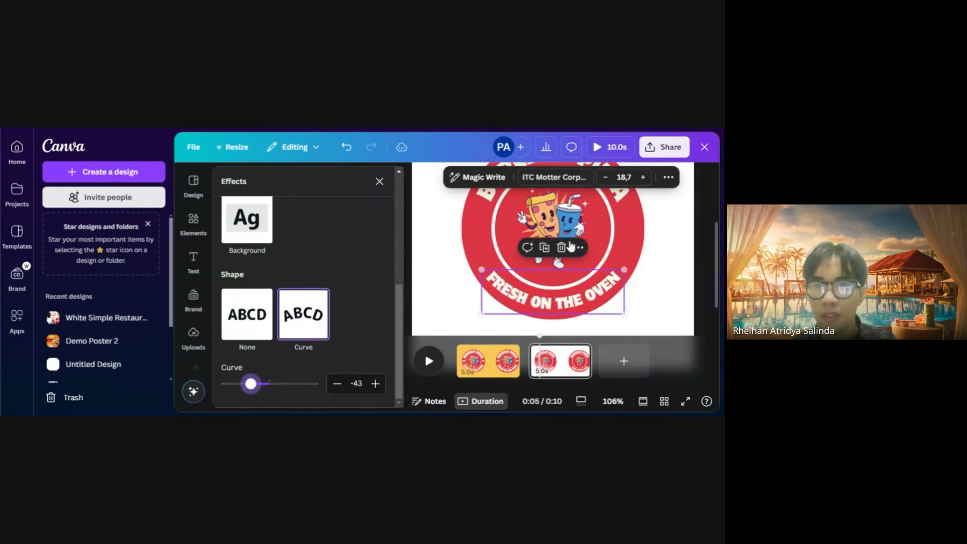
left_click(642, 179)
left_click(642, 179)
left_click(642, 179)
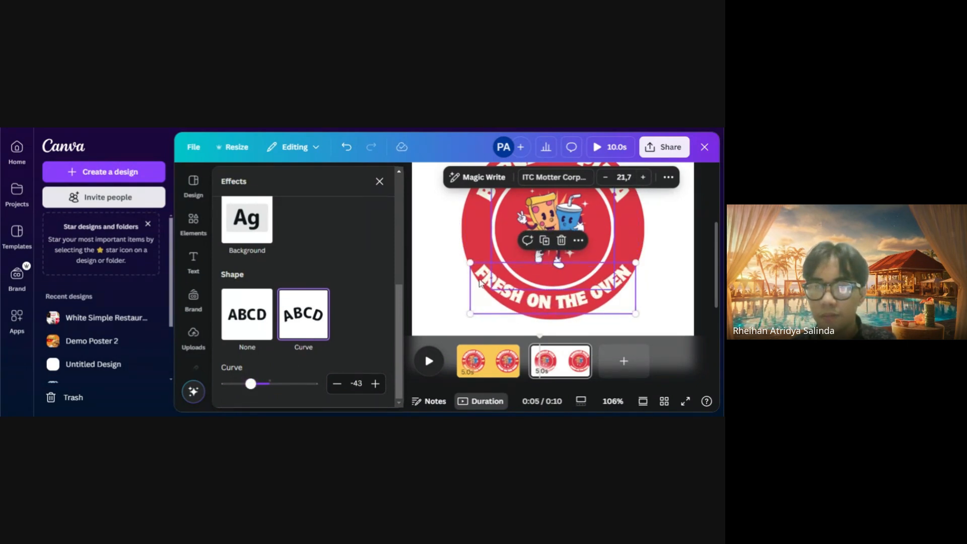
left_click_drag(260, 385, 246, 385)
left_click(676, 303)
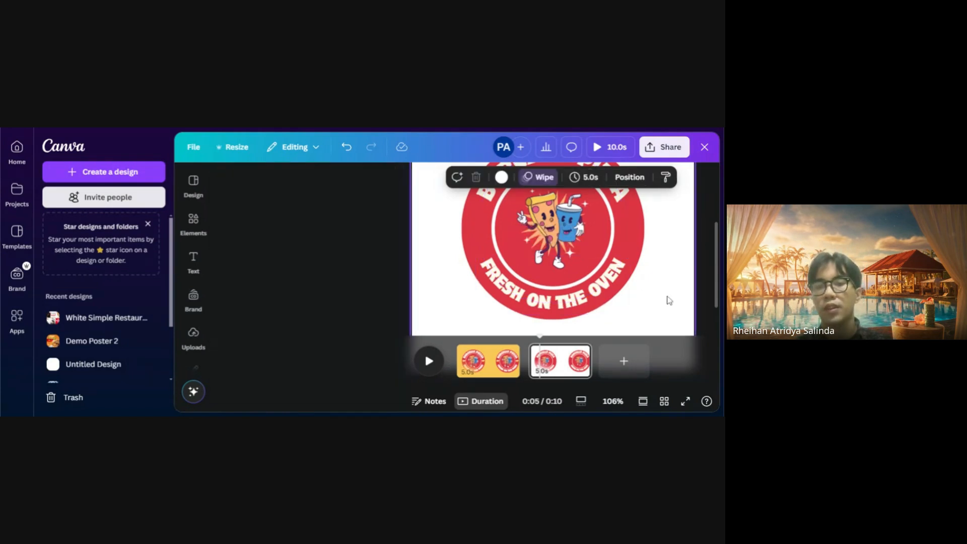
scroll(647, 301, "down", 3)
scroll(534, 280, "up", 1)
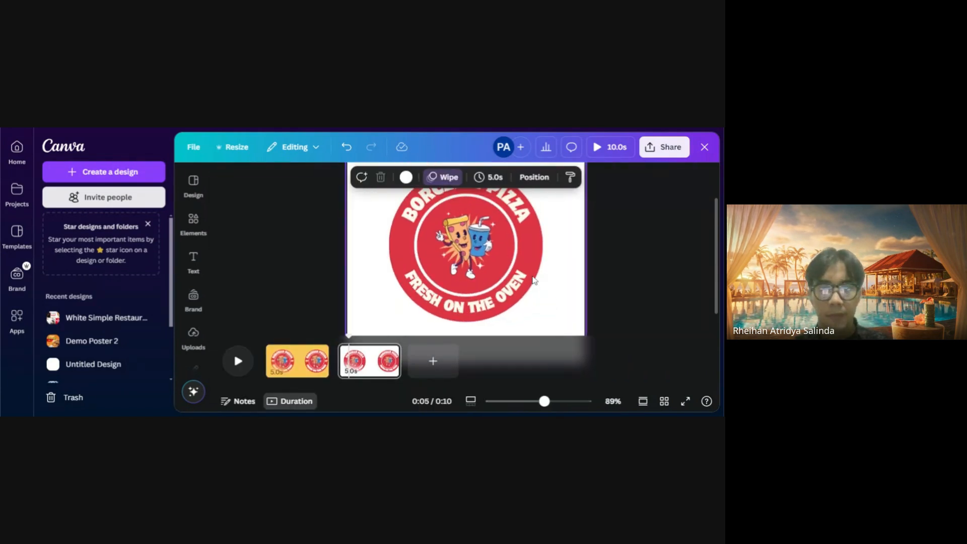
Add a circle shape from Elements and move it toward the red badge
left_click(198, 229)
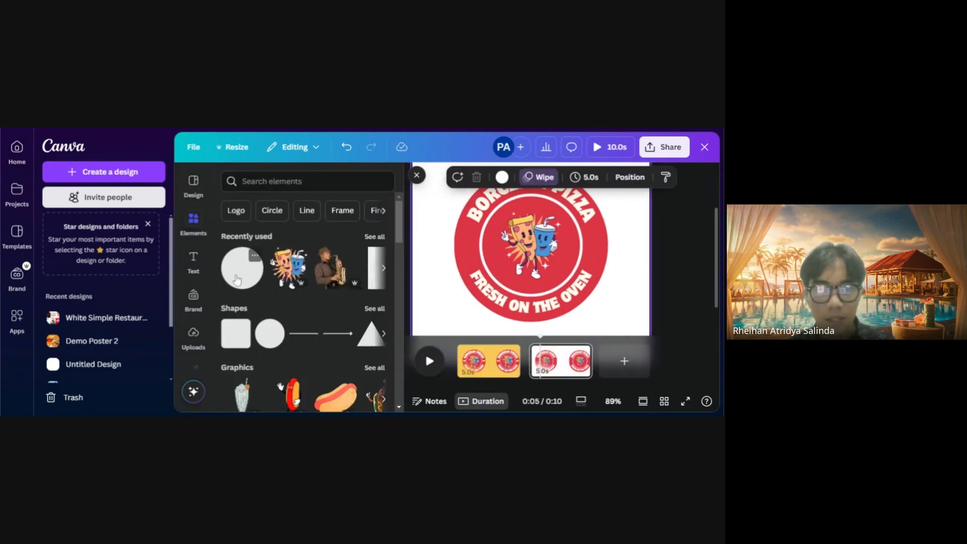
left_click(256, 277)
left_click(417, 176)
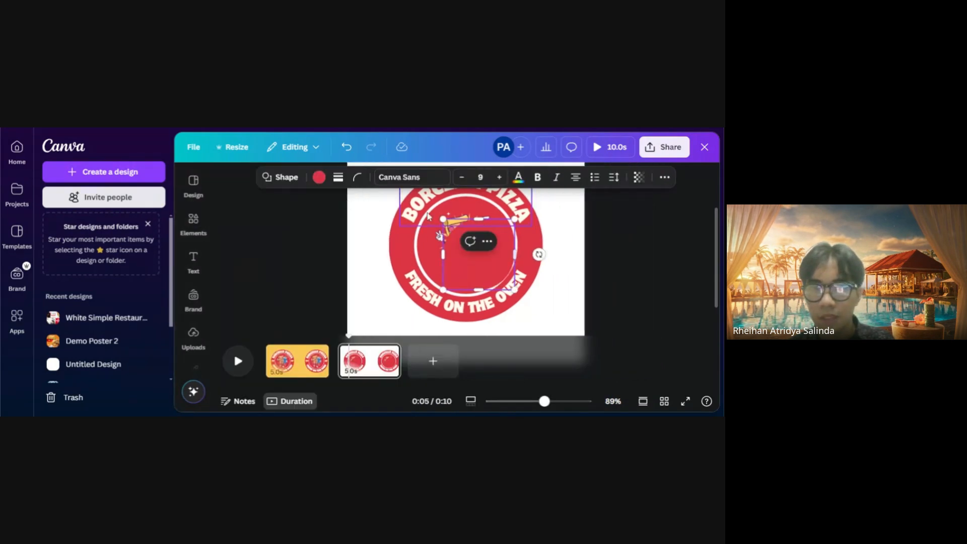
left_click(322, 180)
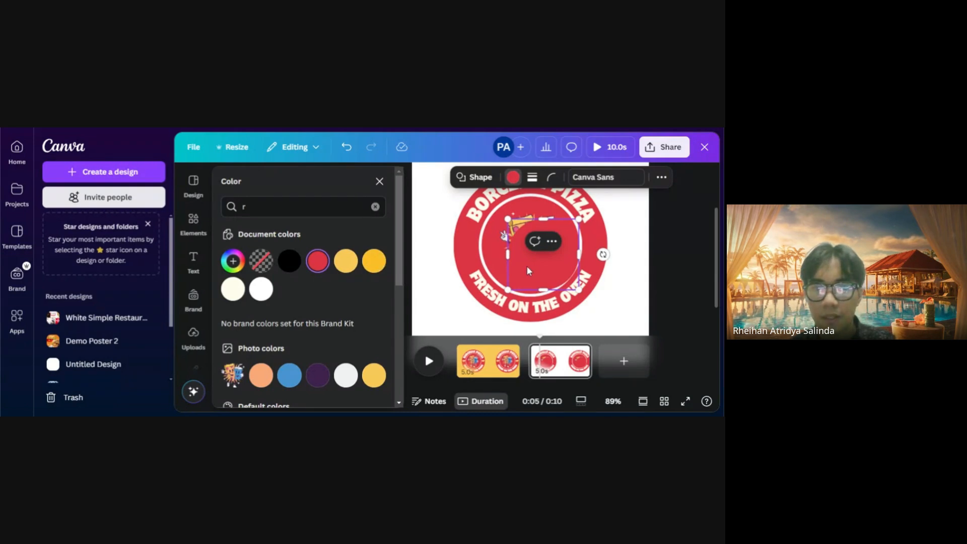
left_click_drag(526, 265, 544, 288)
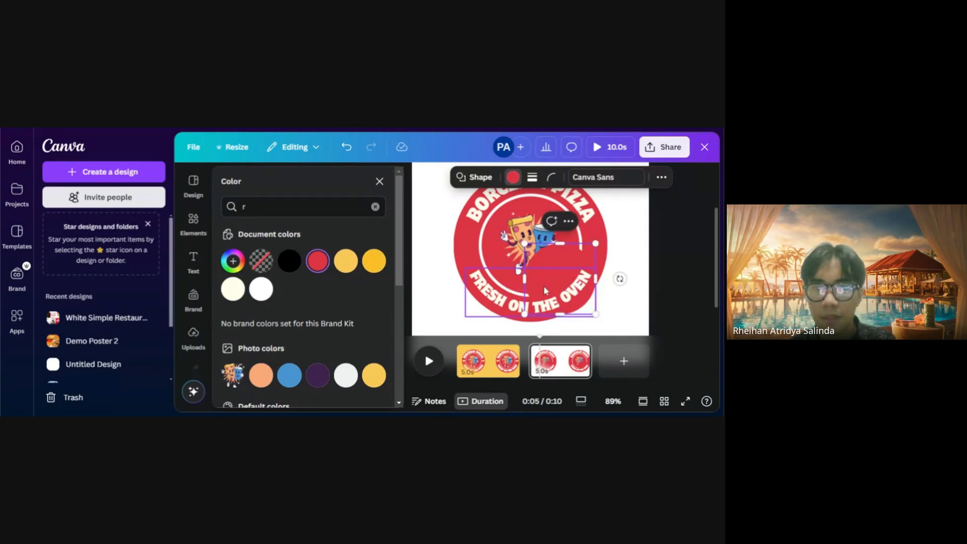
Fill the circle with yellow #FFCE59 sampled from the design with the eyedropper
left_click(234, 262)
left_click(367, 396)
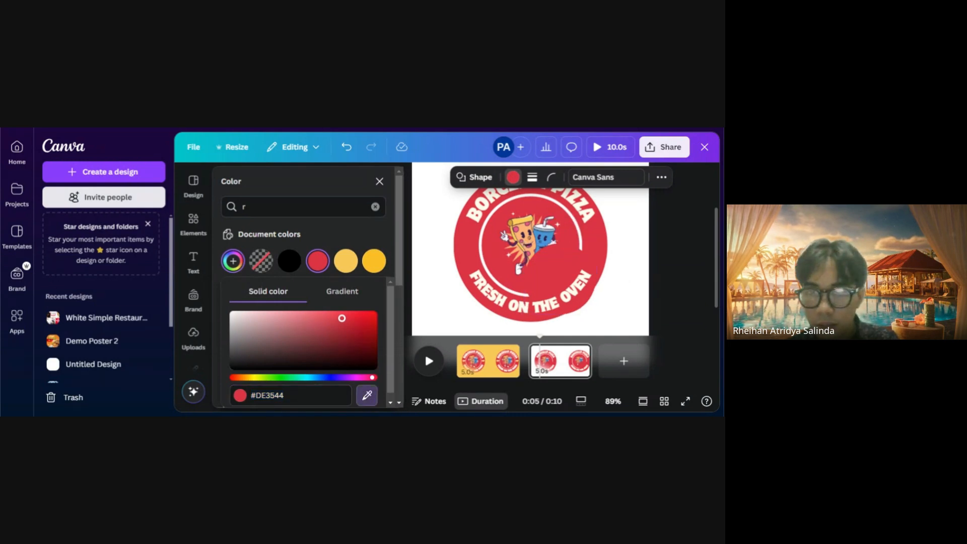
left_click(522, 221)
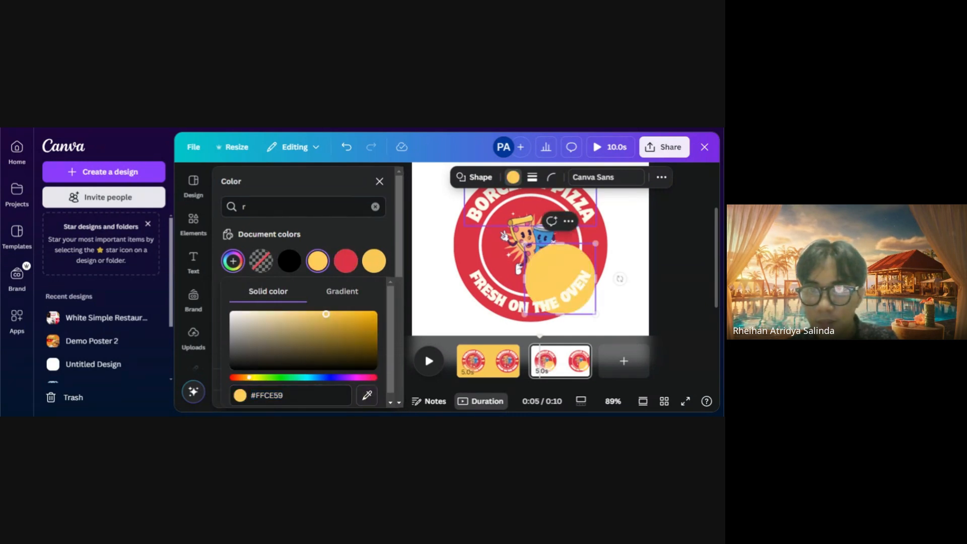
left_click(634, 285)
Reshape the yellow circle into a small 86 by 52 oval at the badge's left edge
left_click(564, 266)
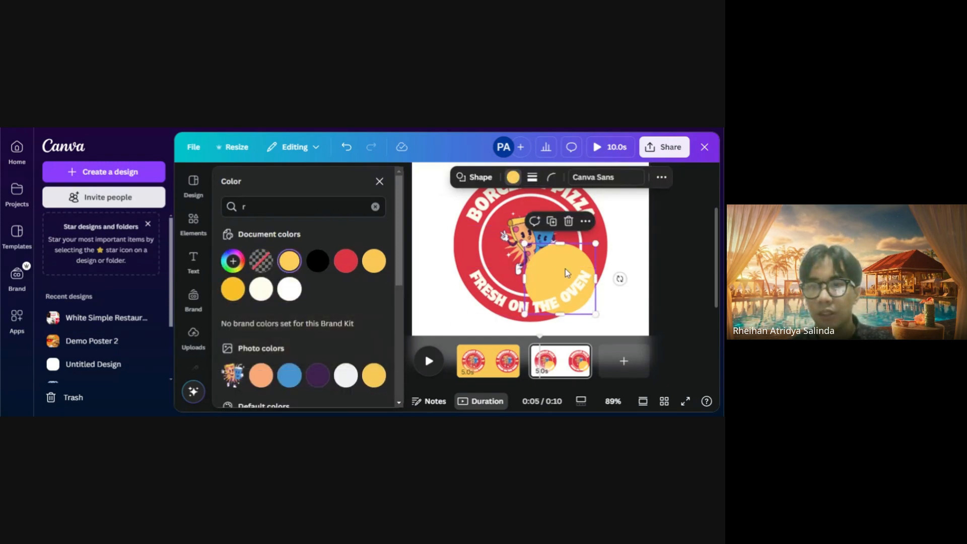
left_click_drag(594, 280, 640, 280)
left_click_drag(642, 316, 551, 254)
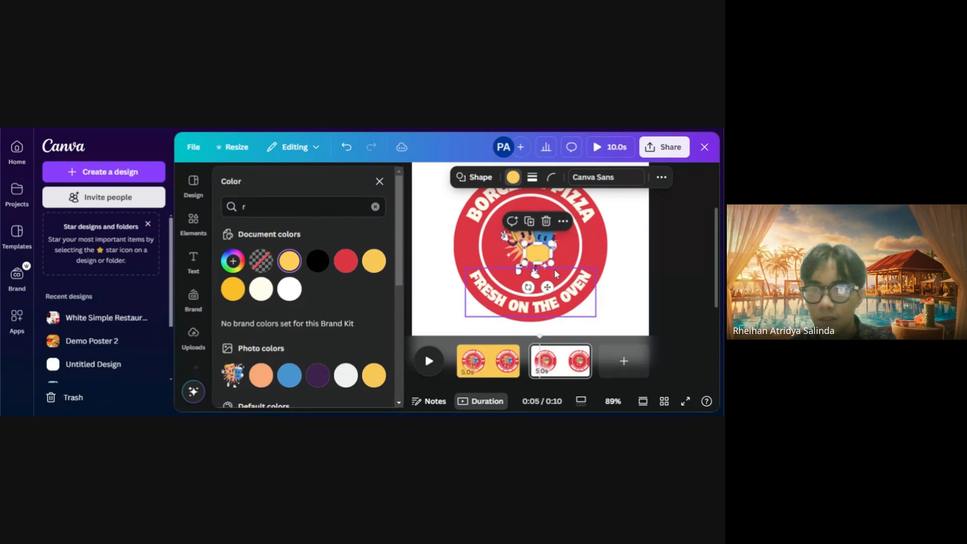
scroll(545, 259, "up", 5)
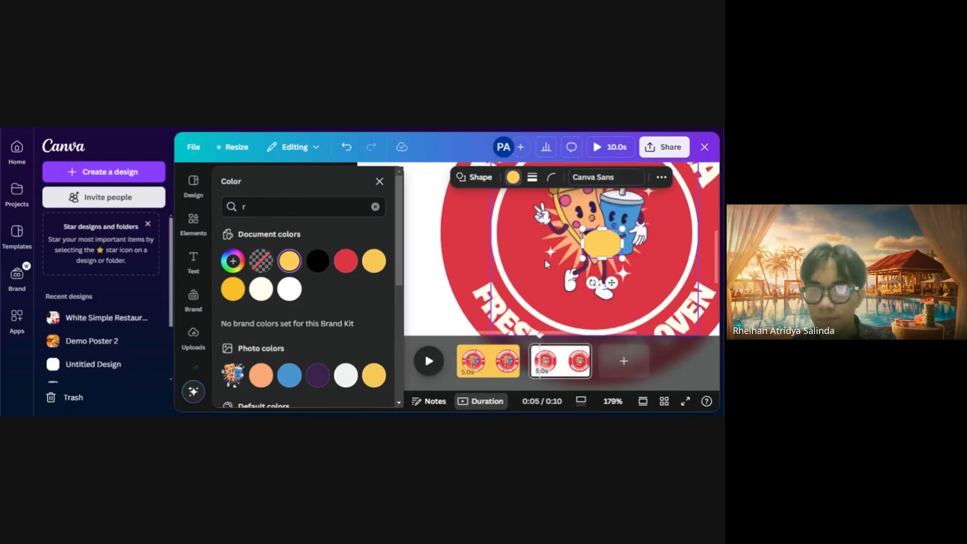
left_click(379, 181)
left_click_drag(479, 242, 598, 248)
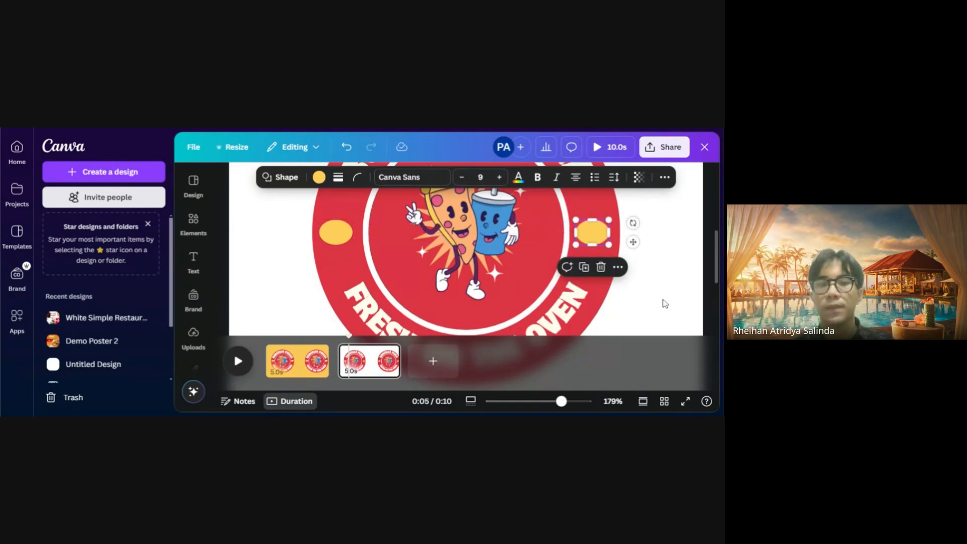
left_click(635, 296)
Add a new text box reading 'Estd'
left_click(193, 261)
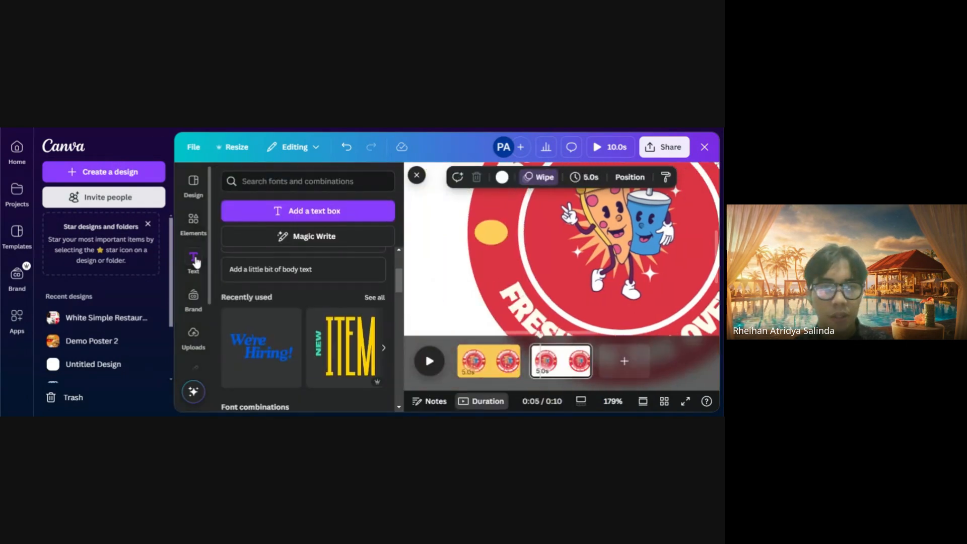
left_click(310, 212)
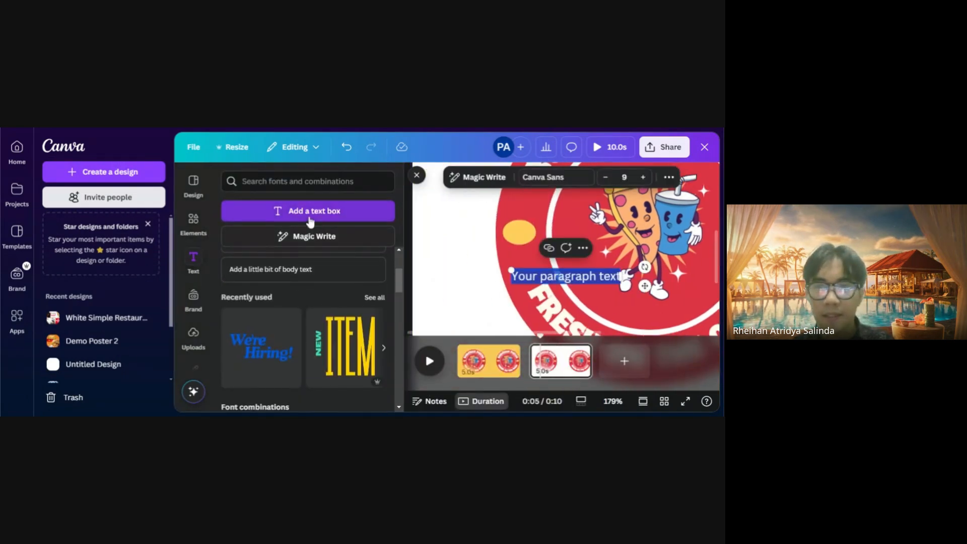
left_click(416, 175)
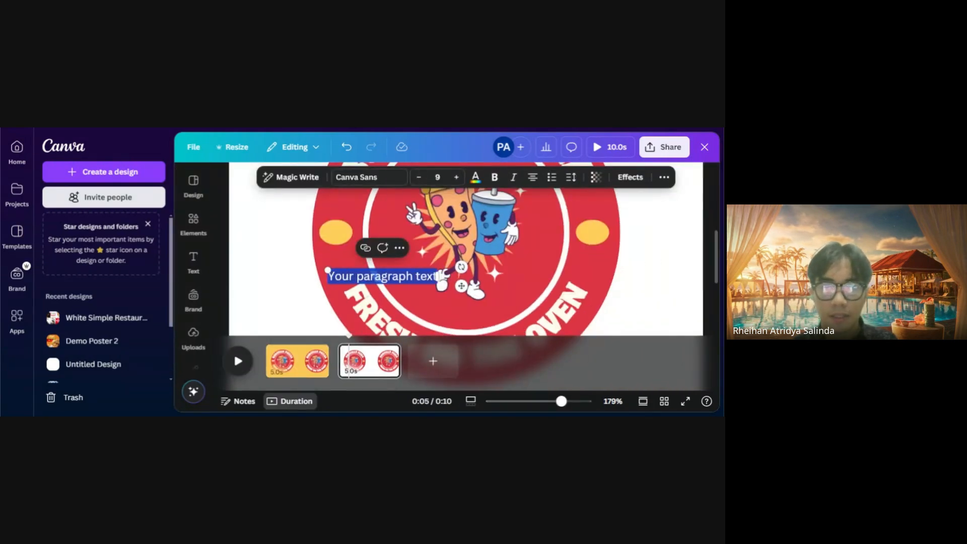
key("BackSpace")
type("Estd")
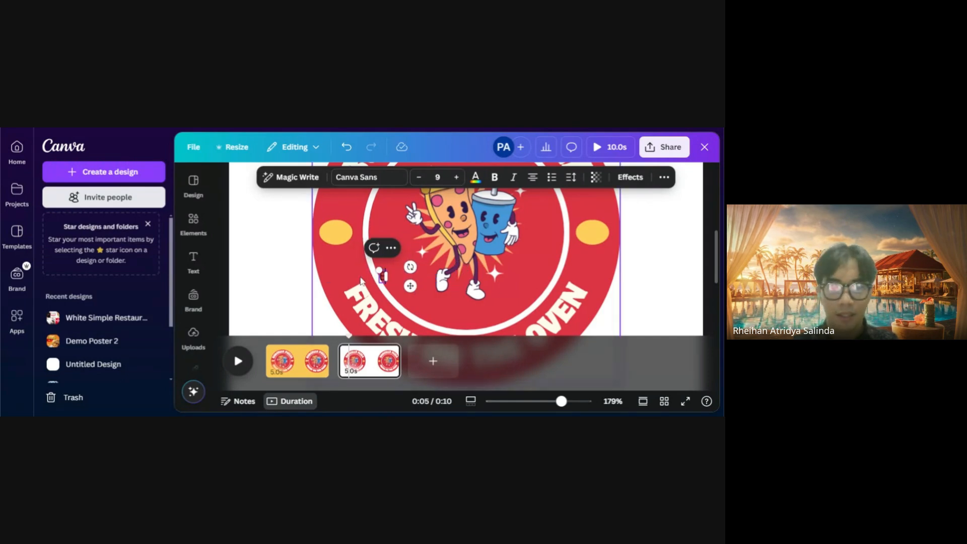
left_click(259, 277)
Set the Estd label in the Yellowtail font at about size 16
left_click(377, 276)
left_click(393, 177)
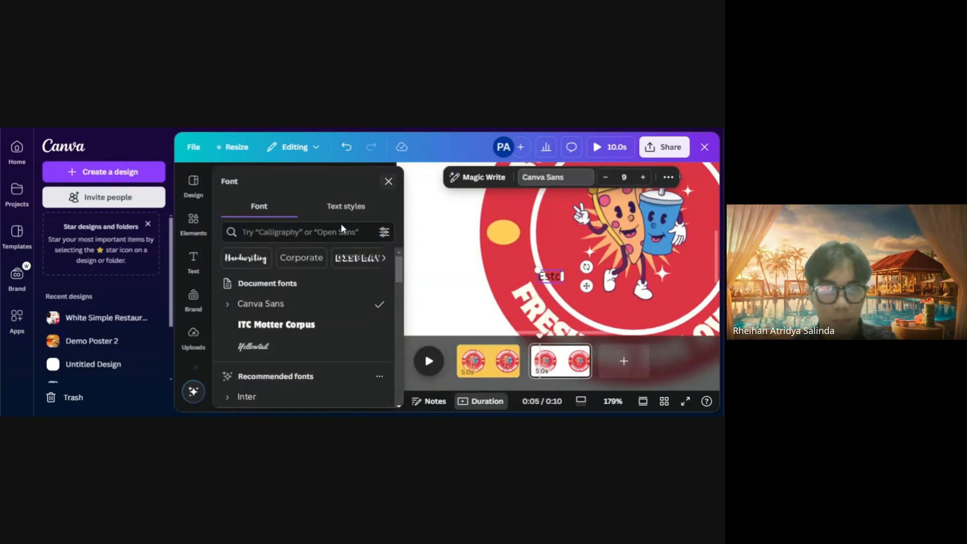
left_click(286, 347)
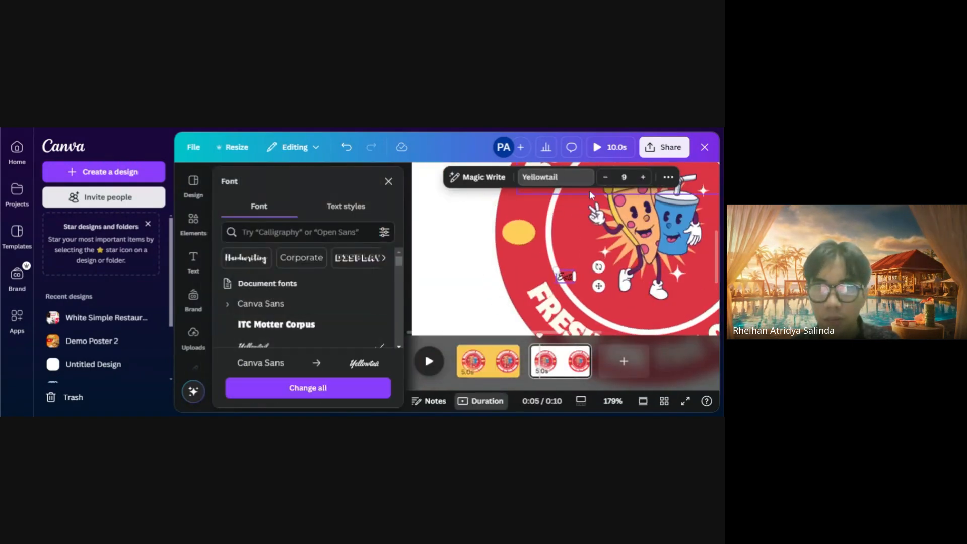
left_click(387, 185)
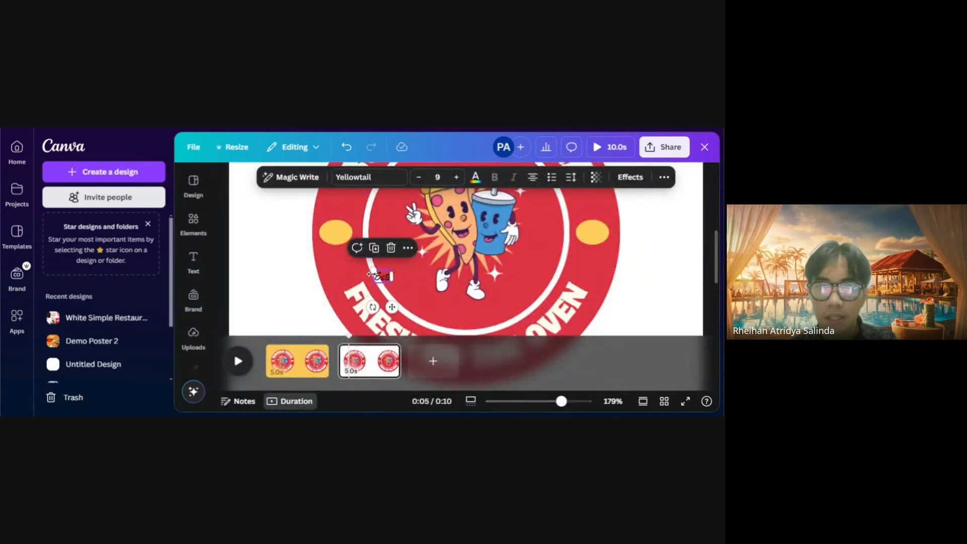
left_click(476, 183)
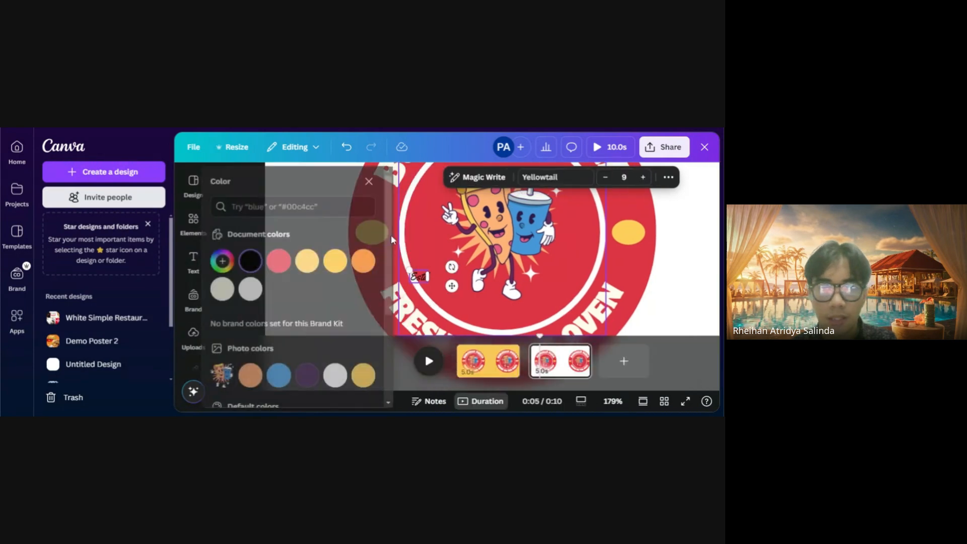
left_click_drag(556, 270, 521, 228)
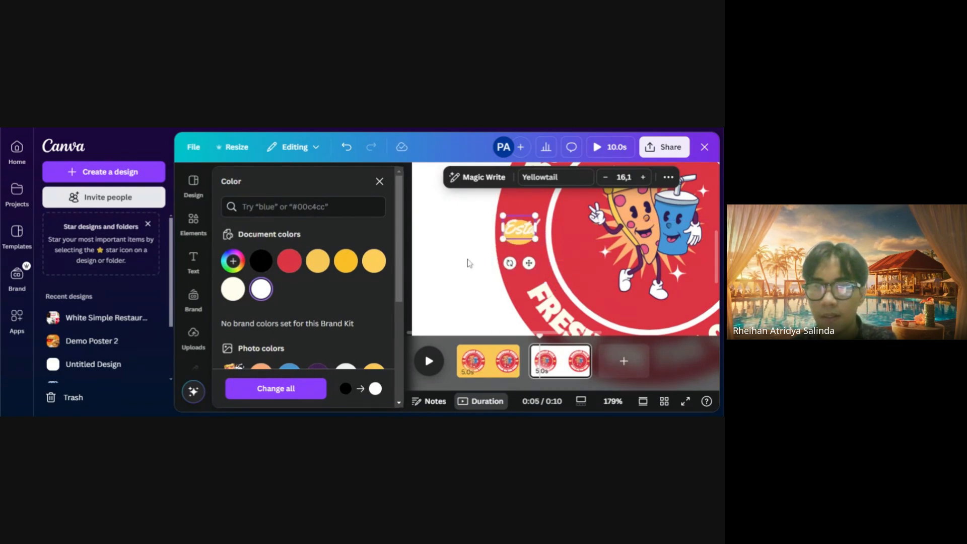
left_click(468, 263)
Copy the Estd label onto the right yellow oval and change its text to '1945'
left_click(340, 228)
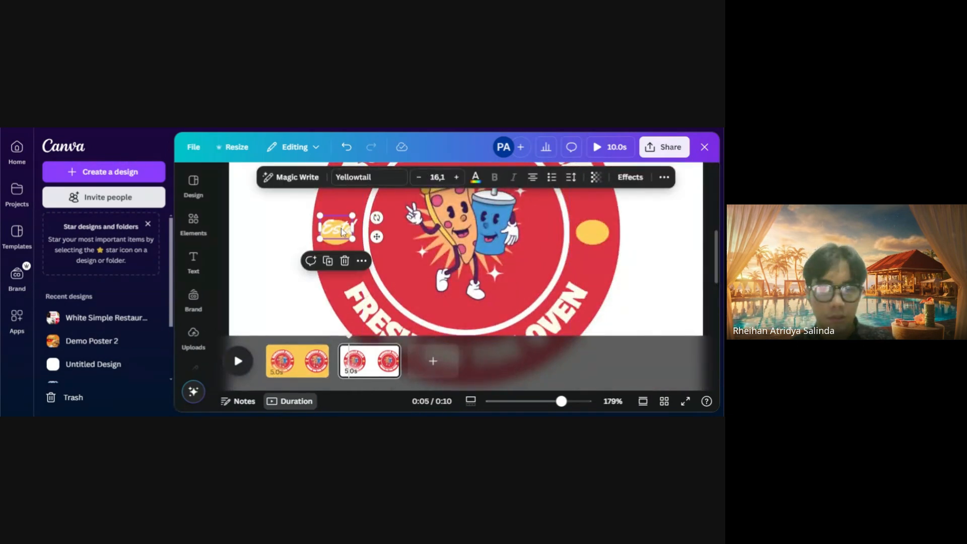
left_click_drag(340, 228, 593, 238, "alt")
left_click(628, 264)
left_click(590, 240)
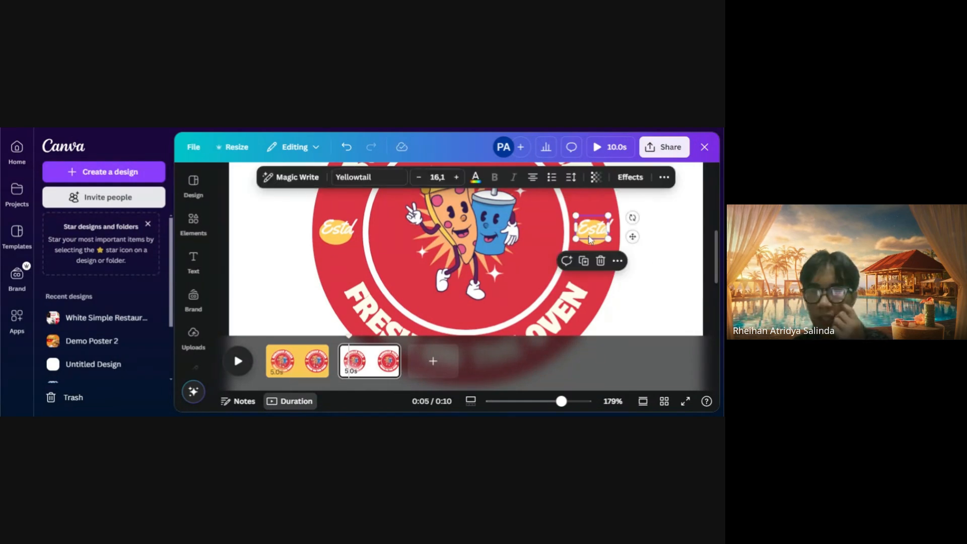
double_click(591, 239)
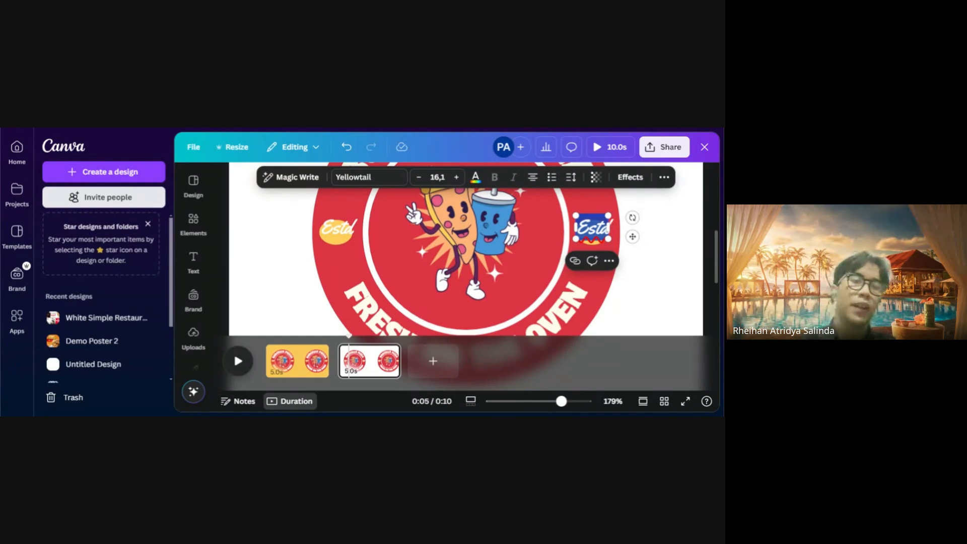
key("BackSpace")
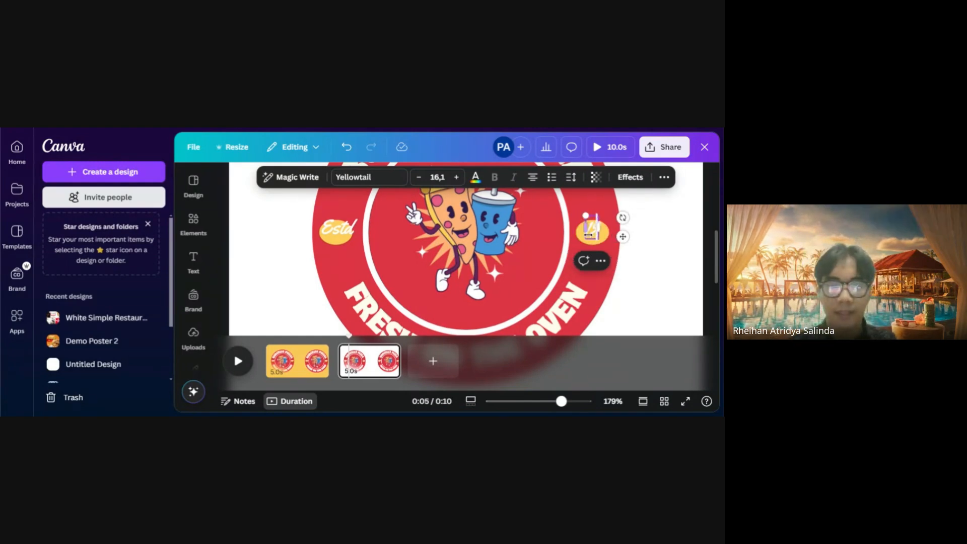
type("1945")
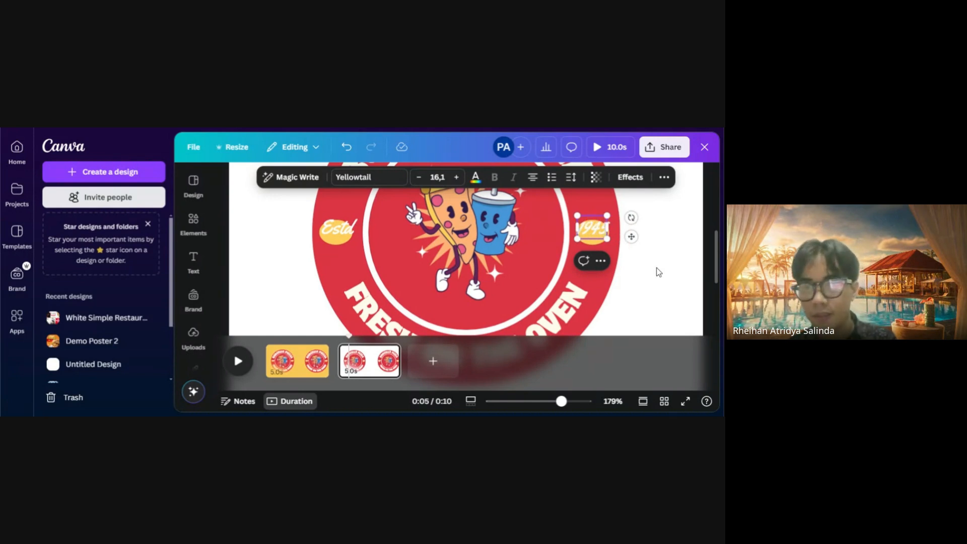
left_click(642, 256)
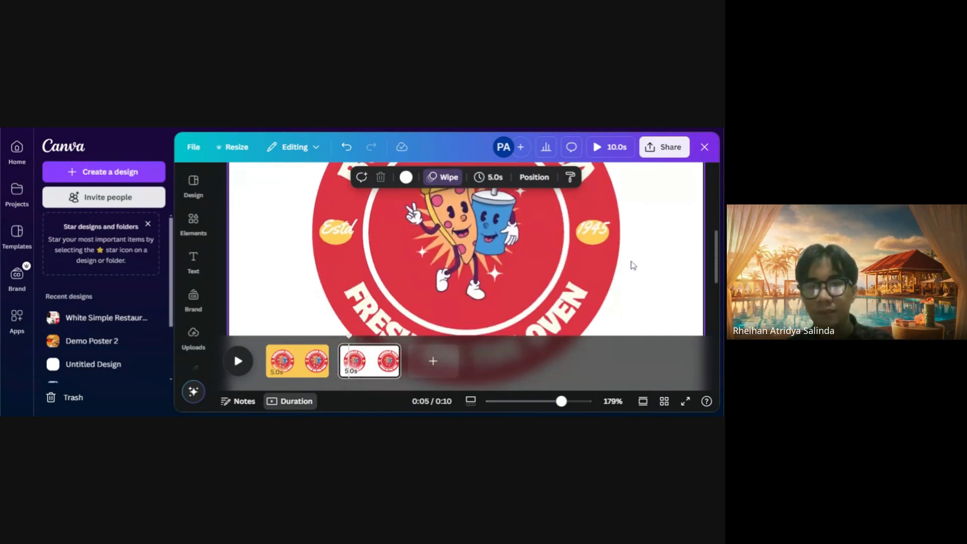
scroll(640, 291, "down", 2)
scroll(392, 275, "down", 2)
Add a white circle from Elements and shrink it to a tiny dot
scroll(433, 302, "up", 2)
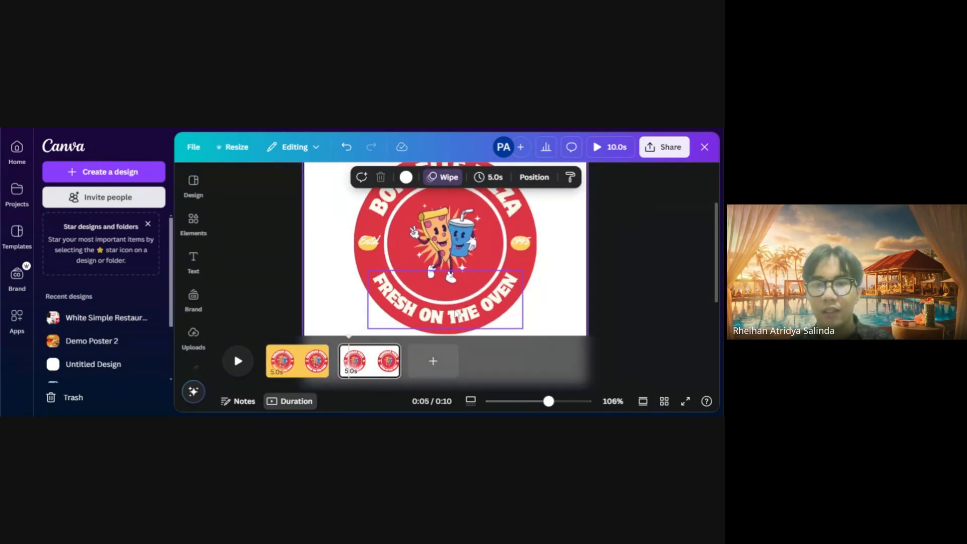
left_click(192, 261)
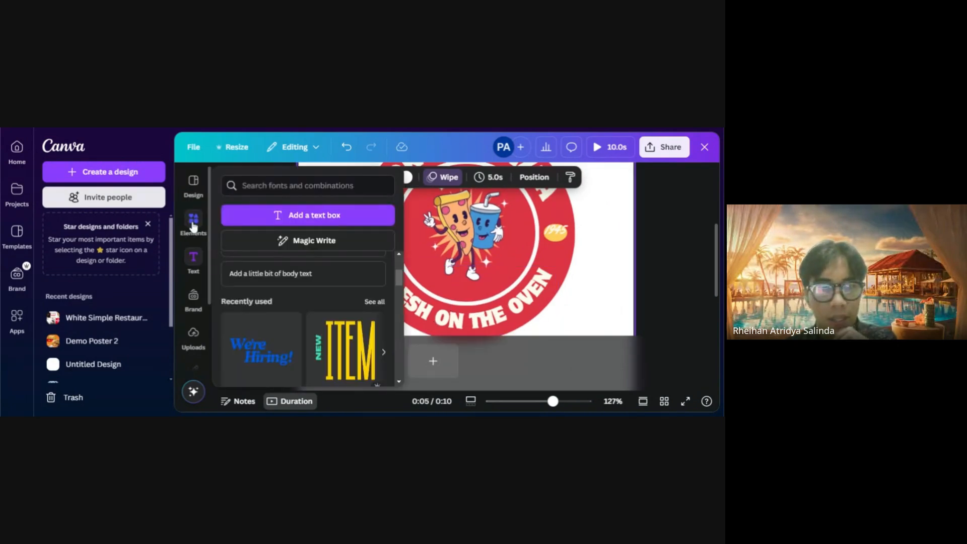
left_click(193, 221)
left_click(246, 283)
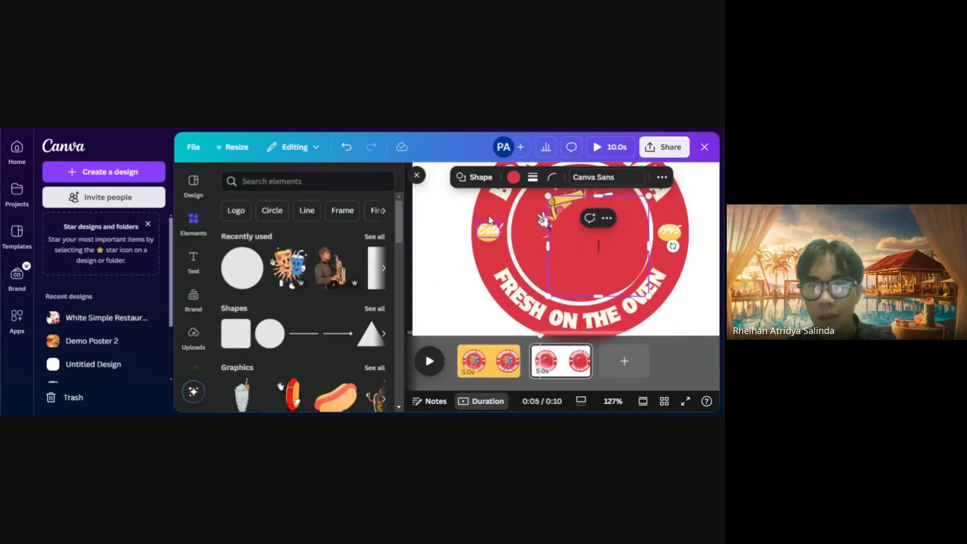
left_click(513, 176)
left_click(289, 289)
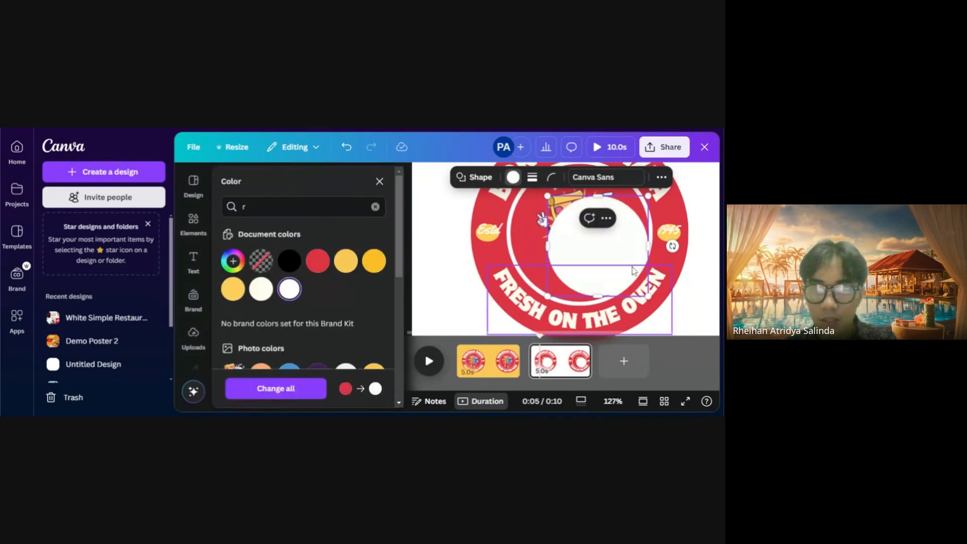
left_click_drag(636, 212, 567, 288)
Place white dots on the ring's left and right sides of the FRESH ON THE OVEN text
scroll(561, 285, "up", 5)
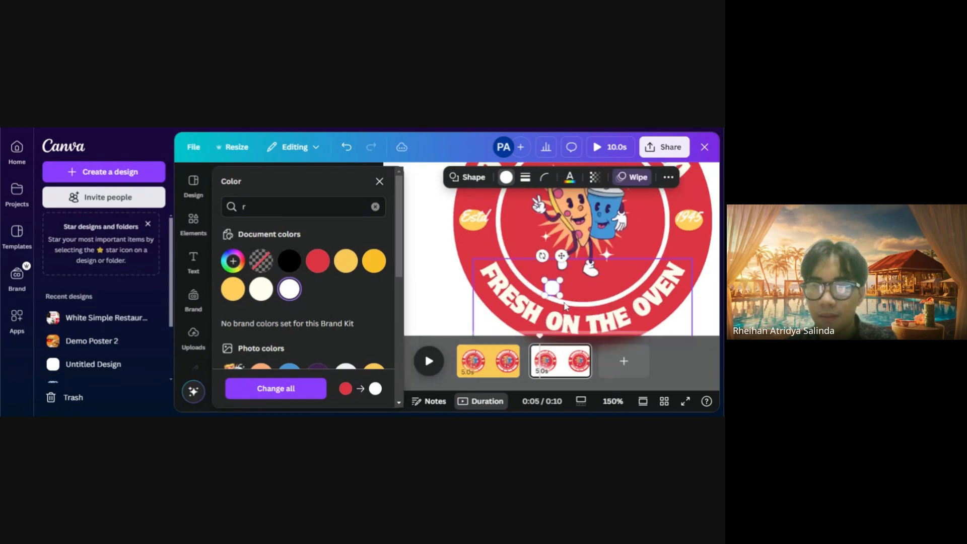
left_click_drag(560, 277, 552, 285)
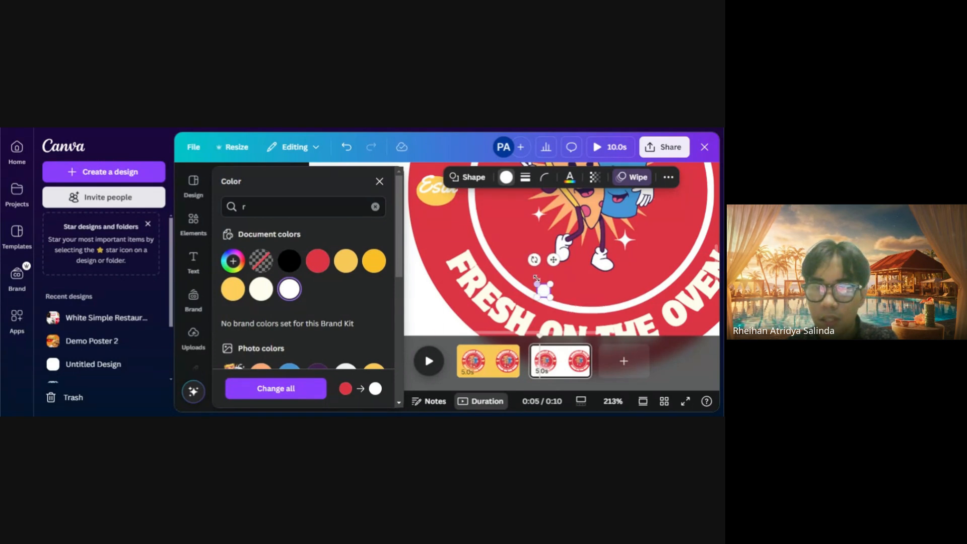
left_click_drag(553, 259, 458, 207)
scroll(447, 275, "down", 3)
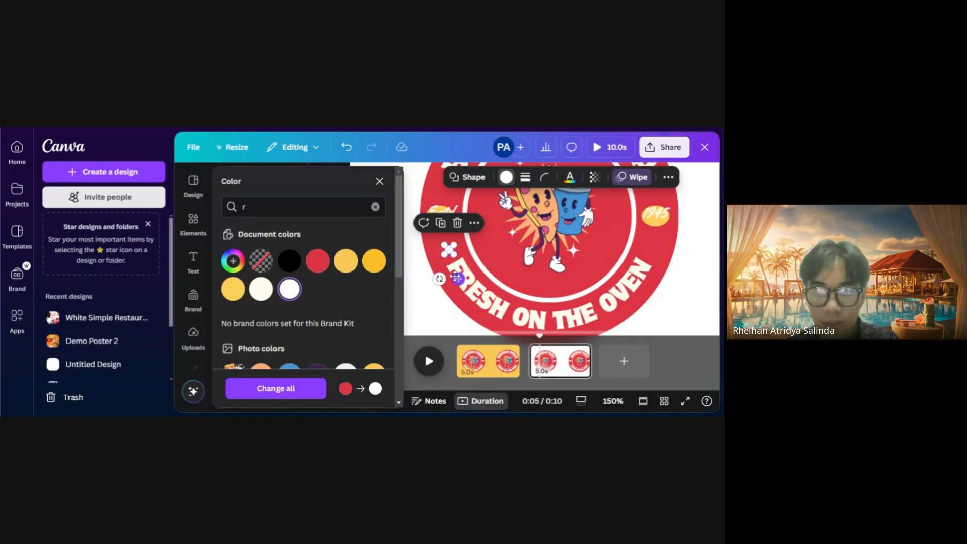
left_click_drag(457, 278, 655, 291)
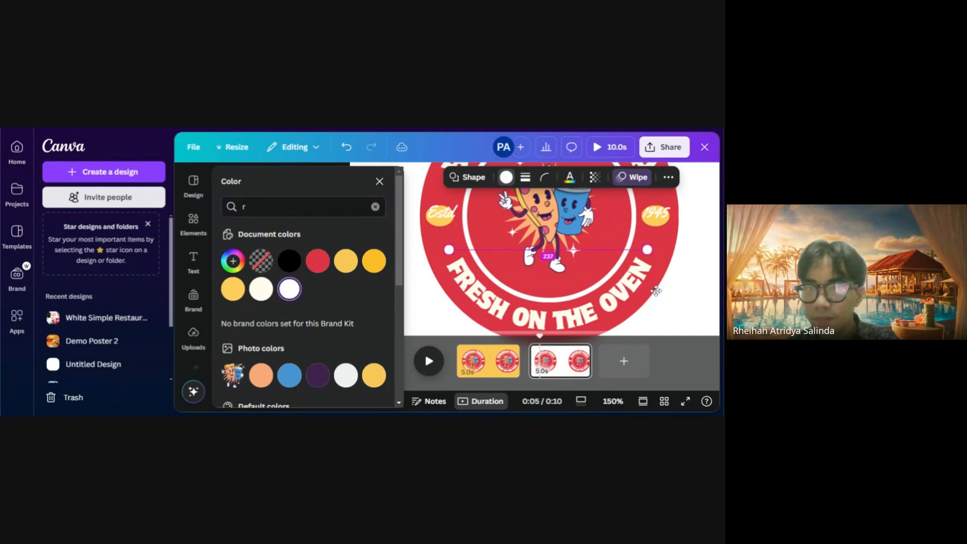
left_click_drag(655, 291, 657, 291)
left_click(685, 294)
Nudge the two white dots so they sit level with each other on the ring
scroll(525, 300, "down", 3)
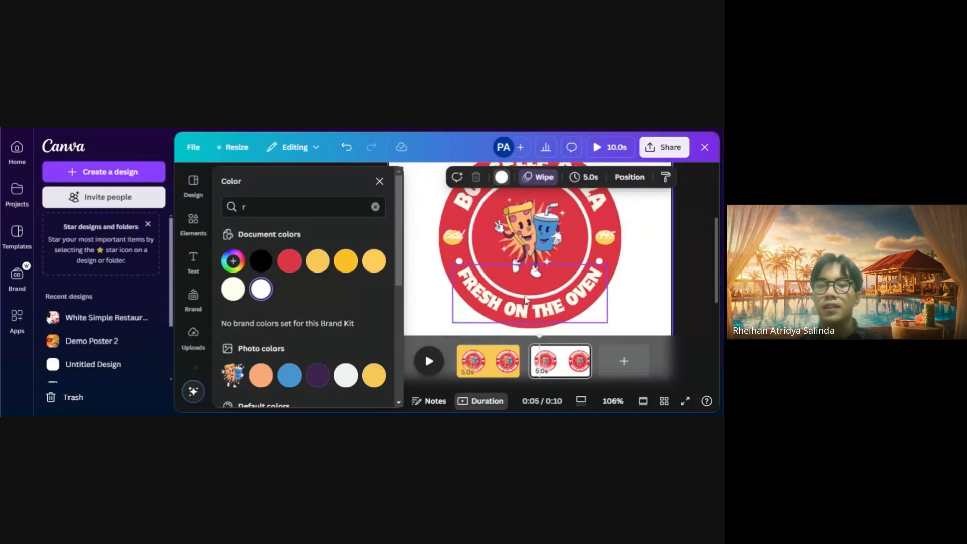
scroll(525, 300, "up", 2)
left_click(474, 259)
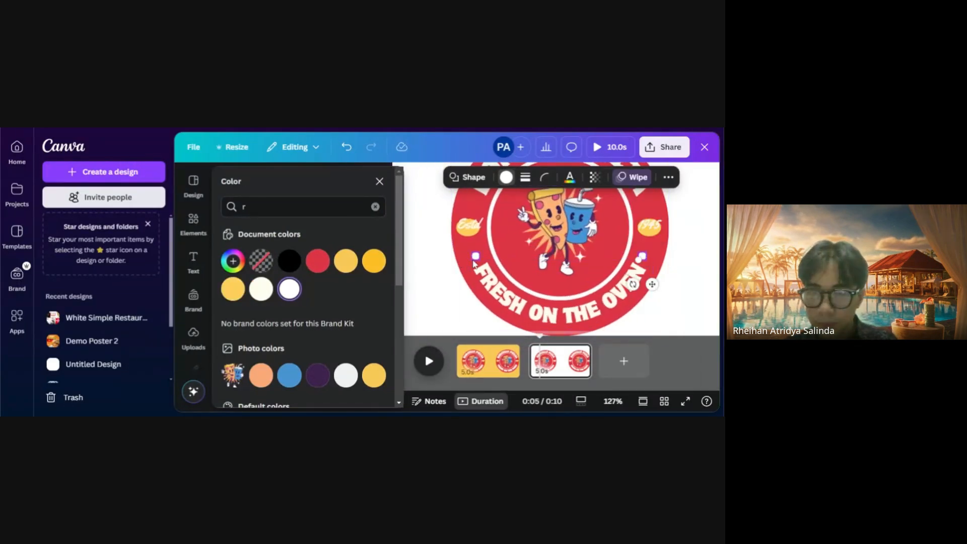
left_click(473, 258, "shift")
key("Up")
key("Up")
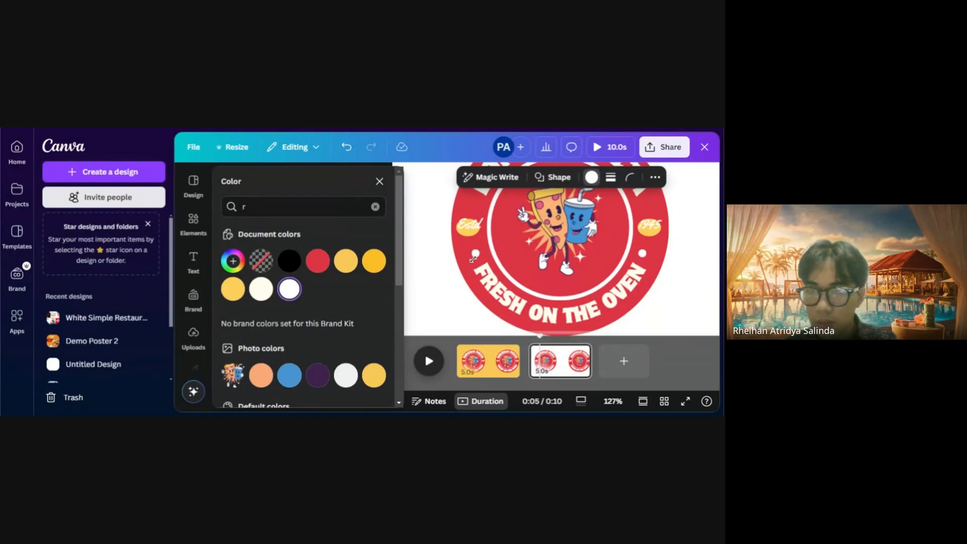
scroll(648, 255, "up", 2)
left_click(694, 273)
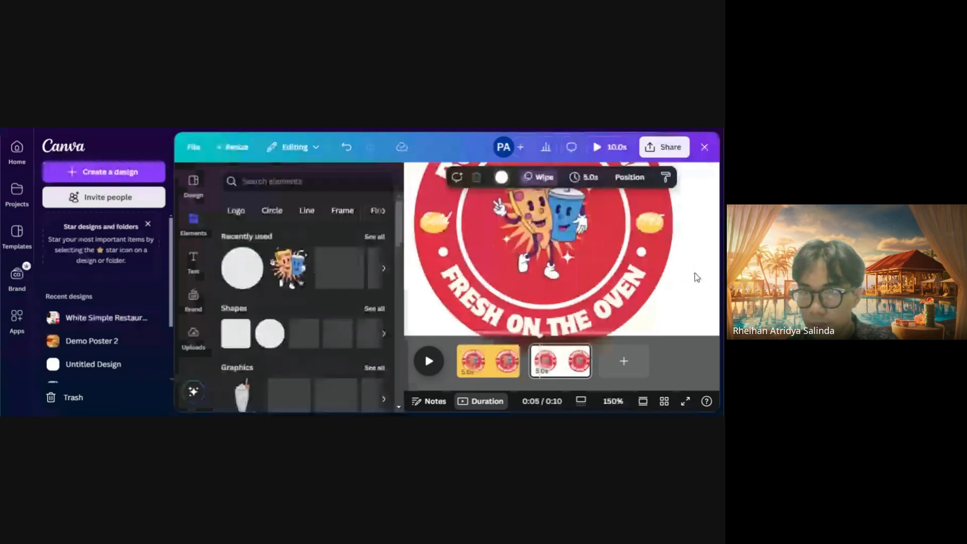
left_click(642, 251)
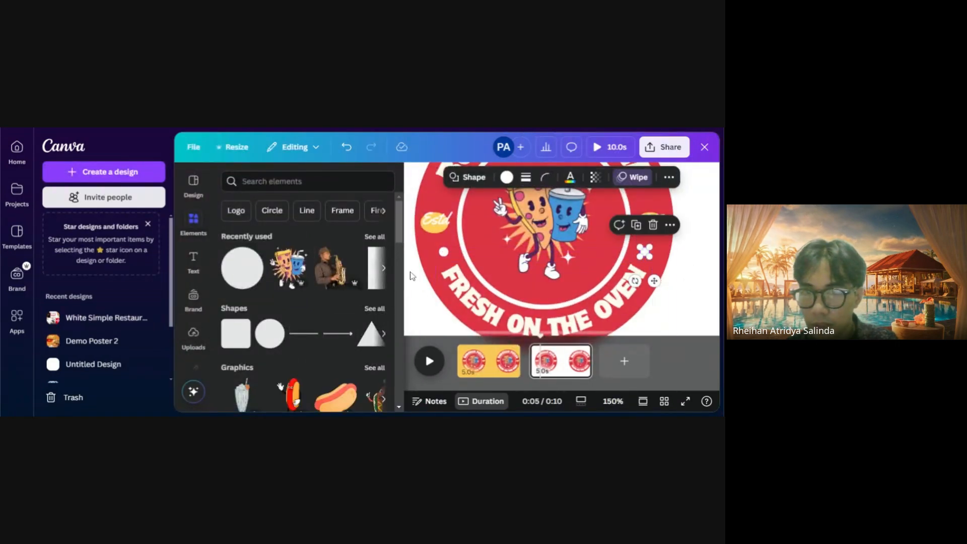
left_click(444, 252)
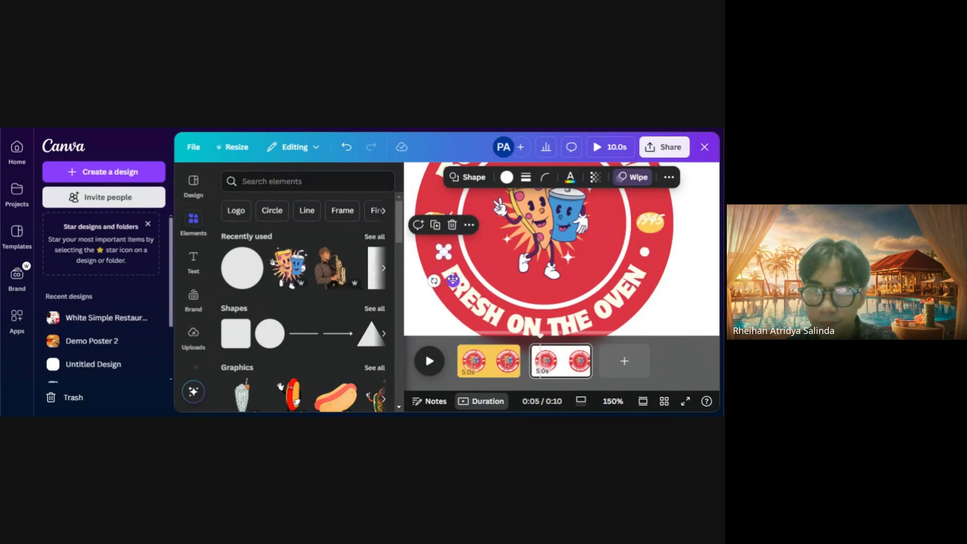
left_click_drag(453, 279, 452, 280)
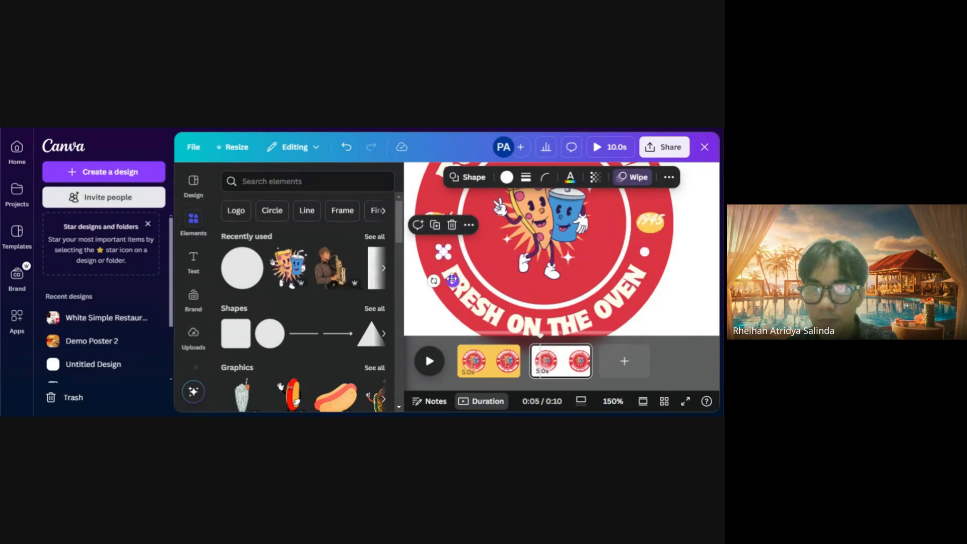
Select the page and bring up its background colour choices
left_click(687, 285)
scroll(556, 285, "down", 1)
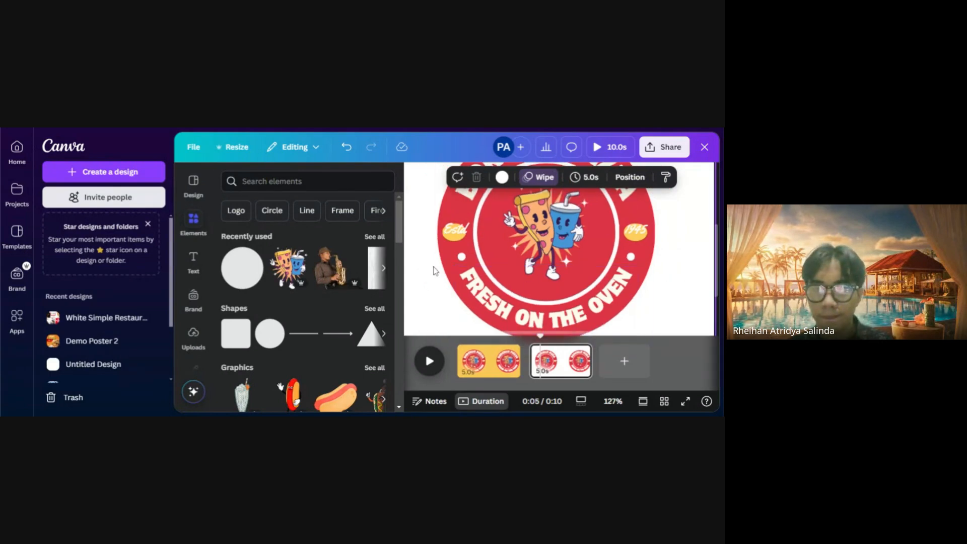
scroll(630, 298, "down", 2)
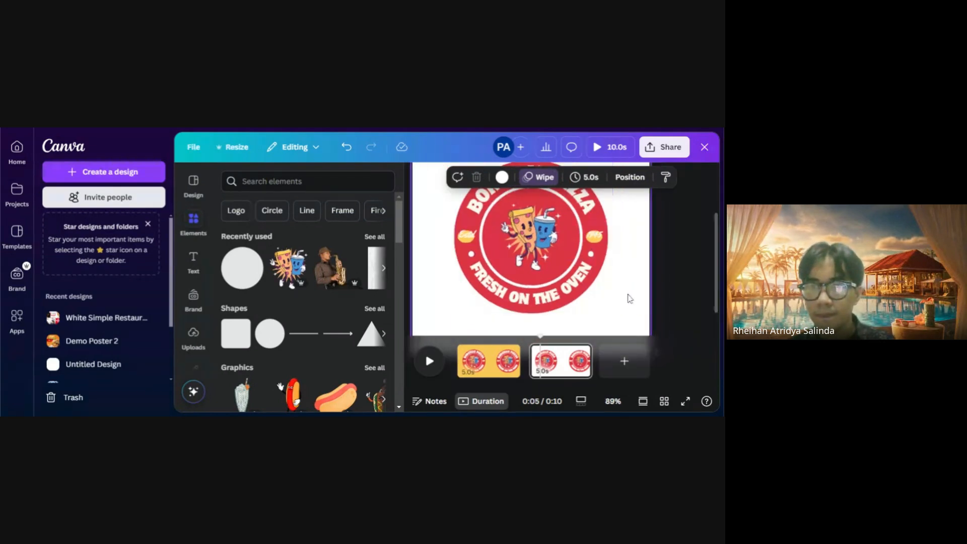
left_click(682, 215)
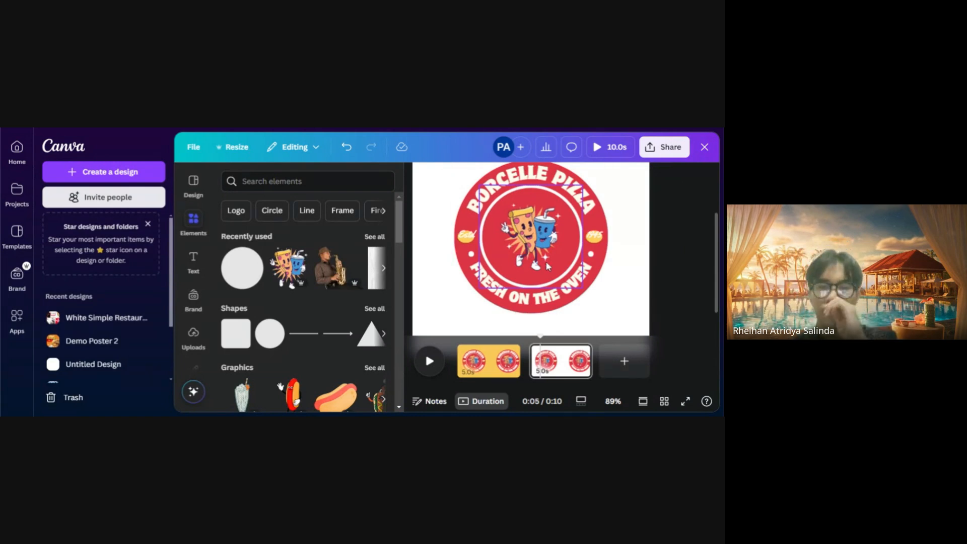
left_click(628, 282)
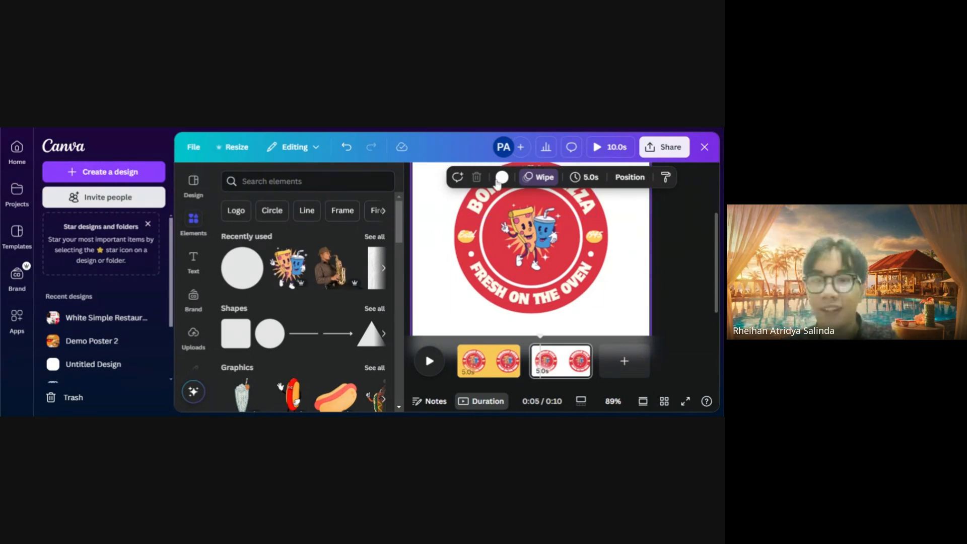
left_click(501, 177)
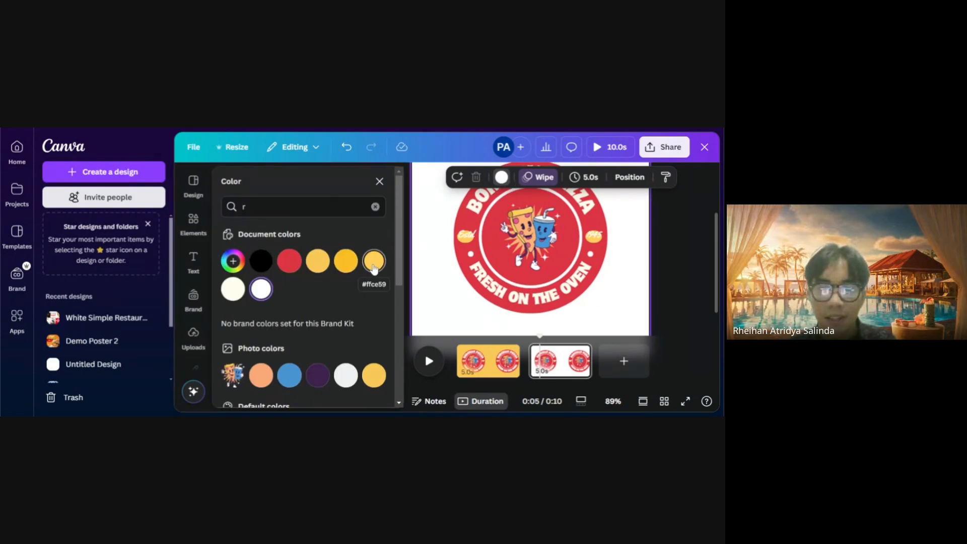
Make the page 2 background yellow
left_click(374, 261)
left_click(694, 284)
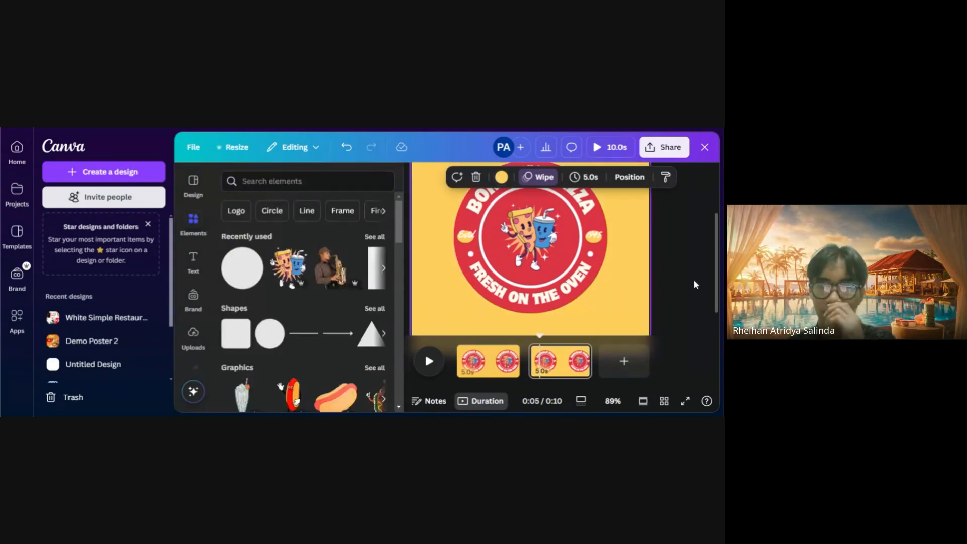
scroll(621, 260, "down", 3, "ctrl")
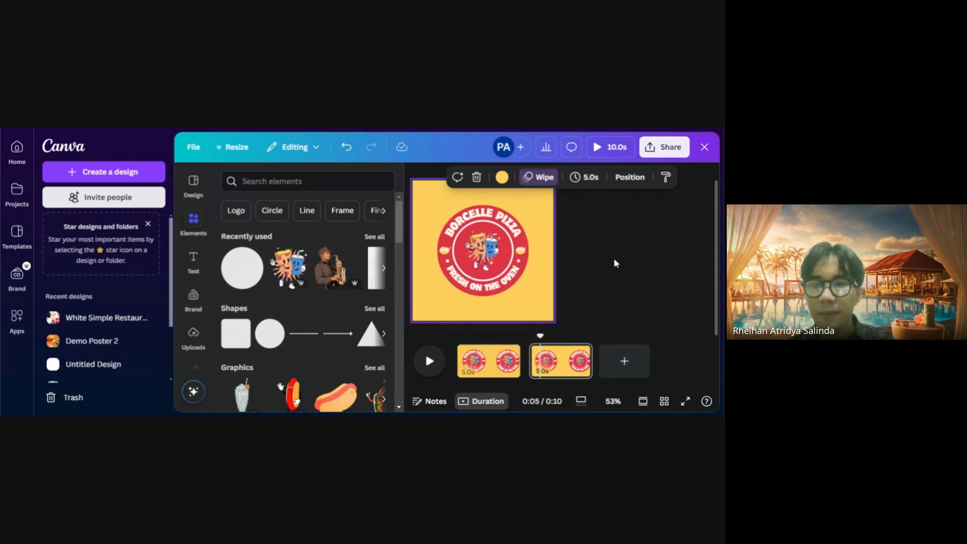
Marquee-select the logo elements and close the Elements panel to free the canvas
left_click_drag(587, 208, 436, 303)
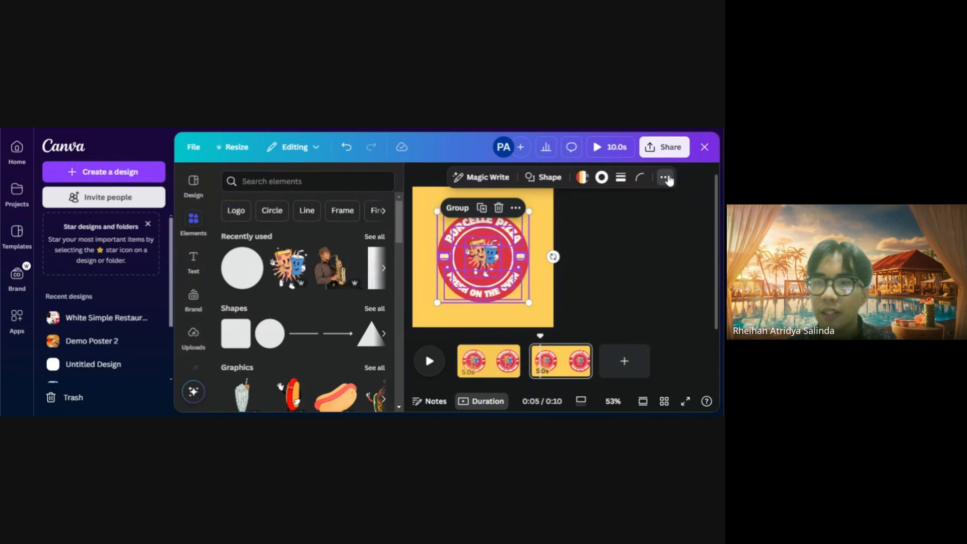
left_click(665, 177)
left_click(665, 177)
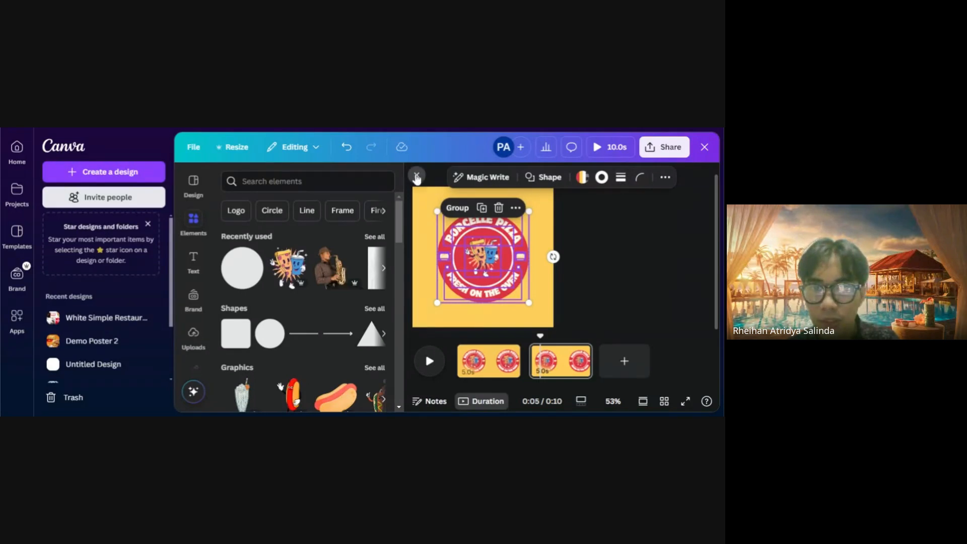
left_click(416, 175)
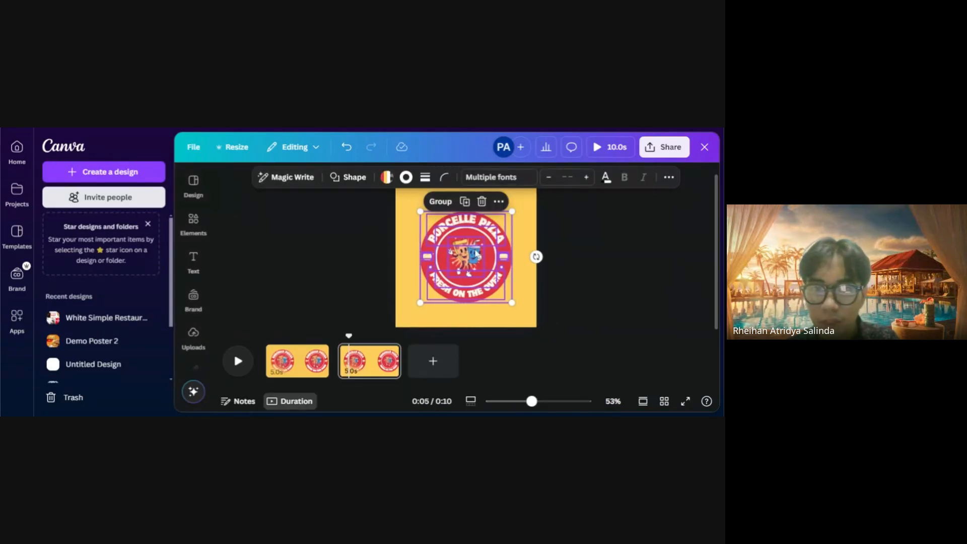
left_click(499, 201)
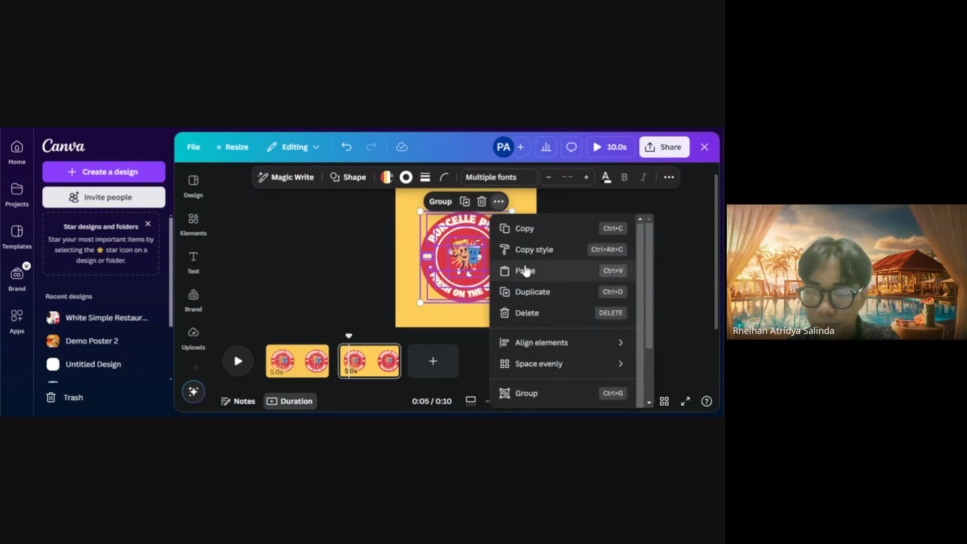
scroll(536, 285, "down", 3)
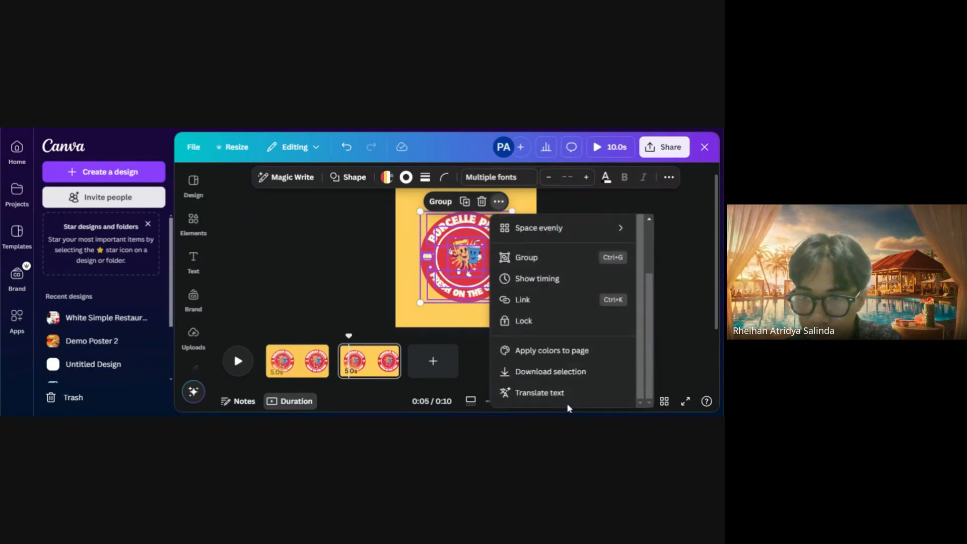
scroll(559, 396, "up", 2)
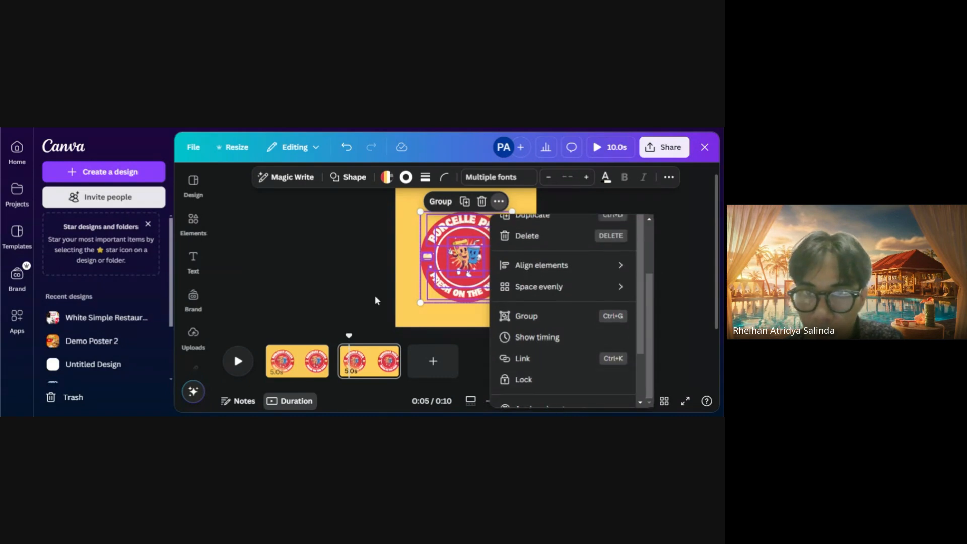
left_click(336, 240)
Reselect the whole Borcelle Pizza badge and open its Wipe animation settings
left_click_drag(363, 218, 577, 318)
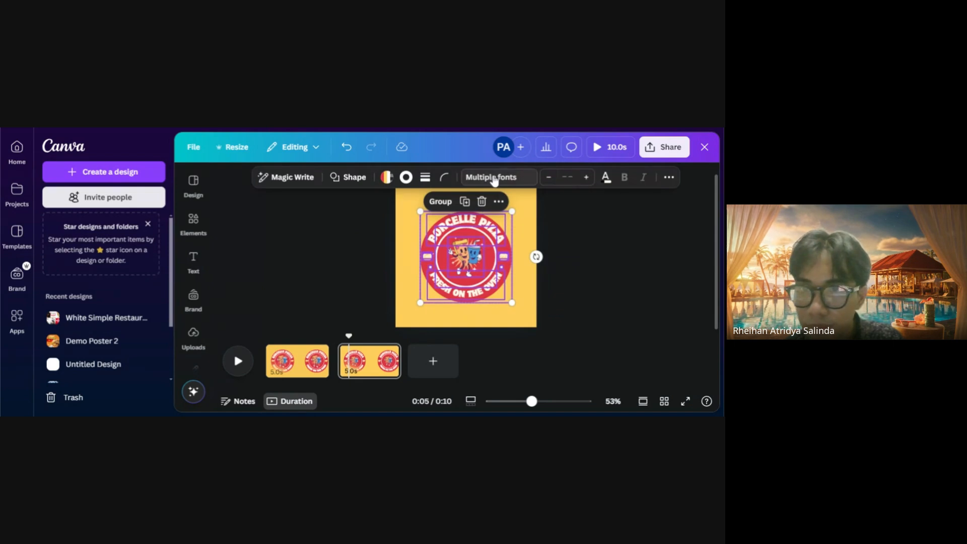
right_click(463, 256)
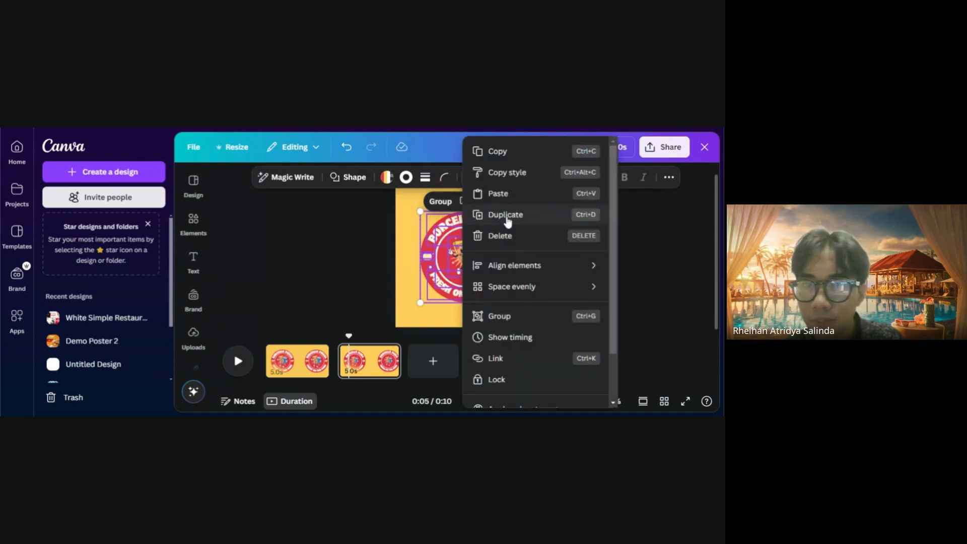
left_click(368, 259)
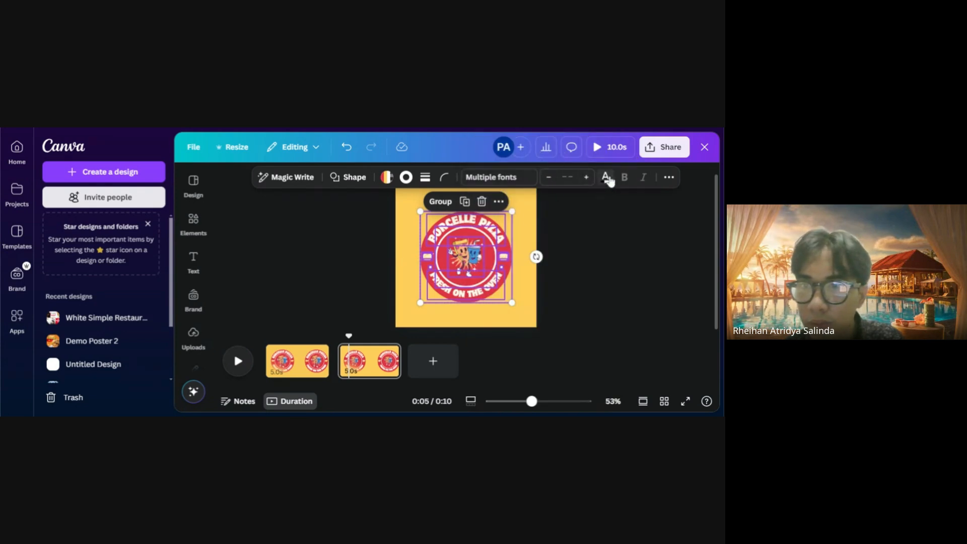
left_click(668, 178)
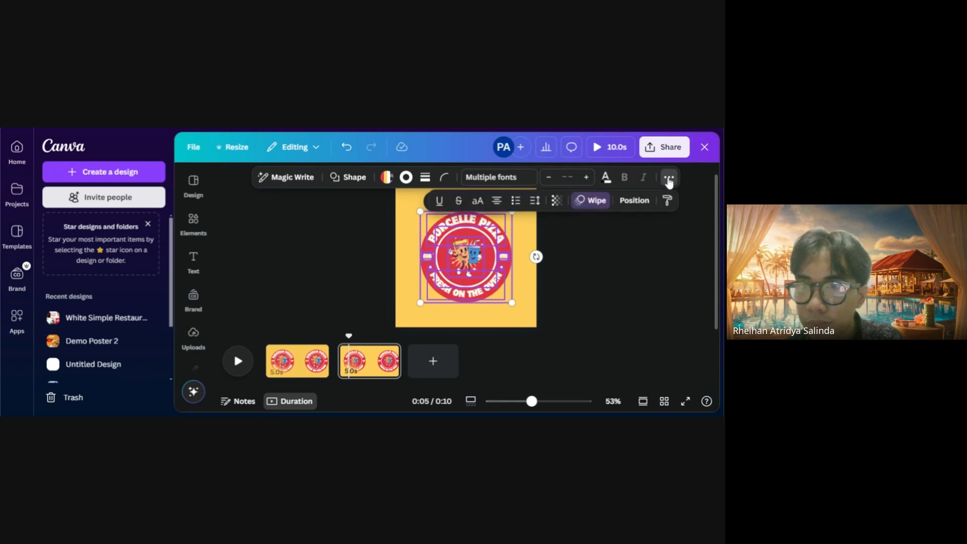
left_click(583, 201)
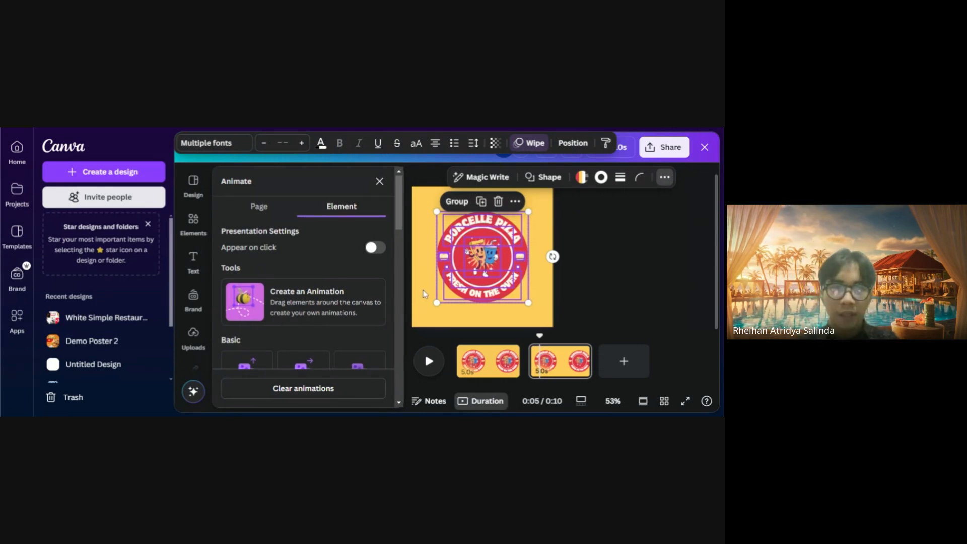
Set the badge's Wipe animation to play on Both enter and exit
scroll(265, 241, "down", 5)
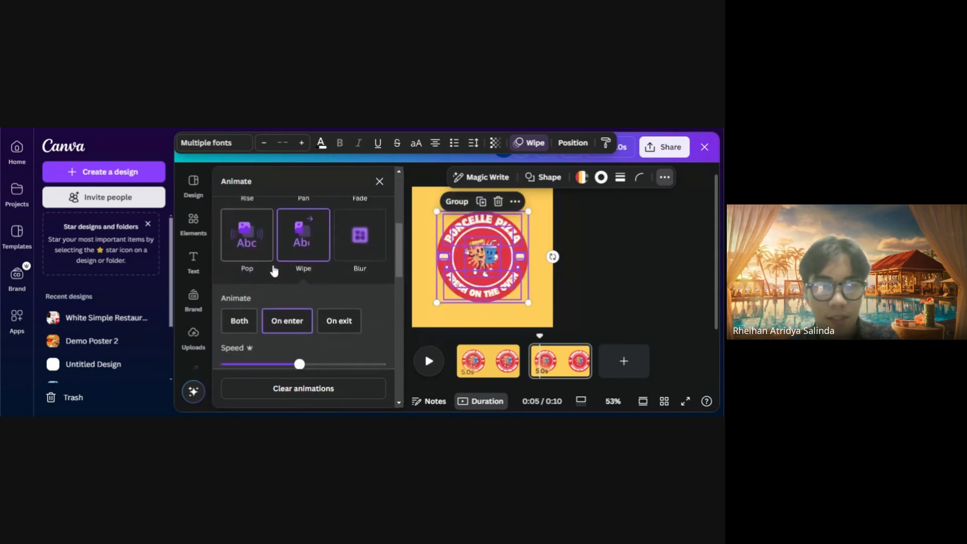
scroll(256, 270, "down", 3)
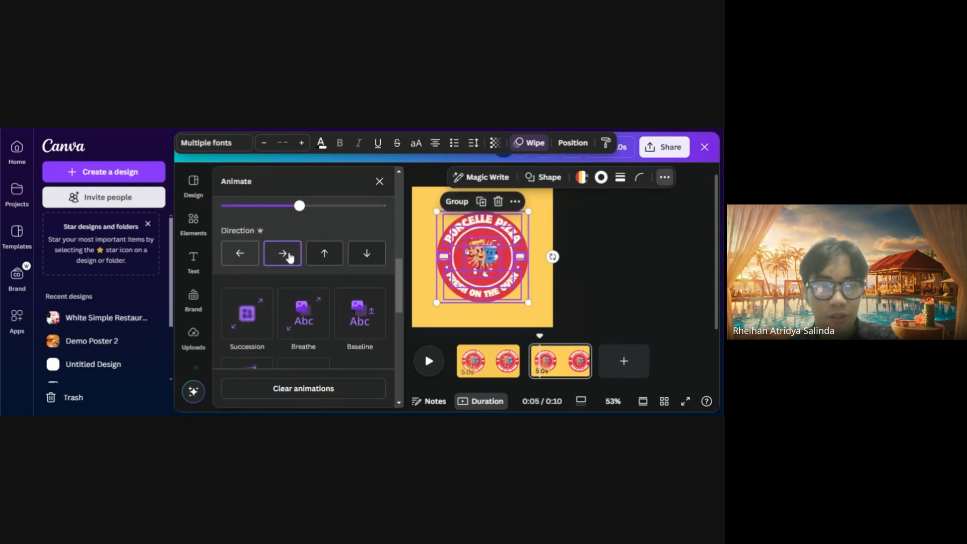
scroll(242, 277, "down", 5)
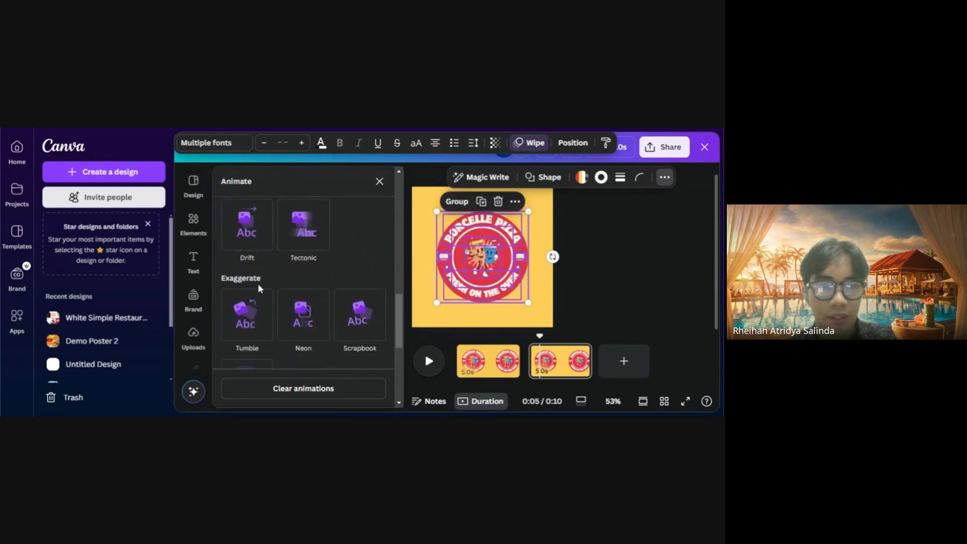
scroll(258, 283, "down", 3)
scroll(285, 302, "up", 10)
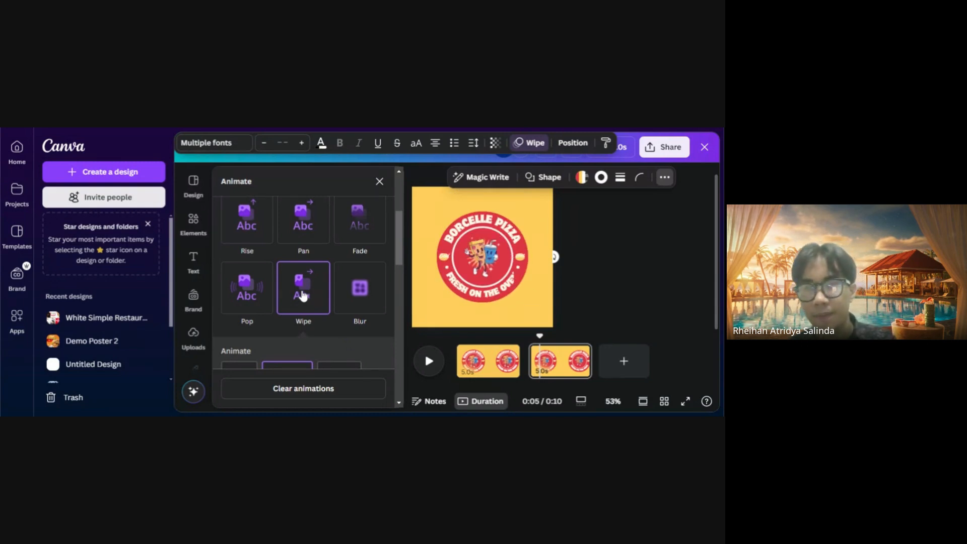
scroll(306, 295, "down", 1)
scroll(306, 294, "down", 1)
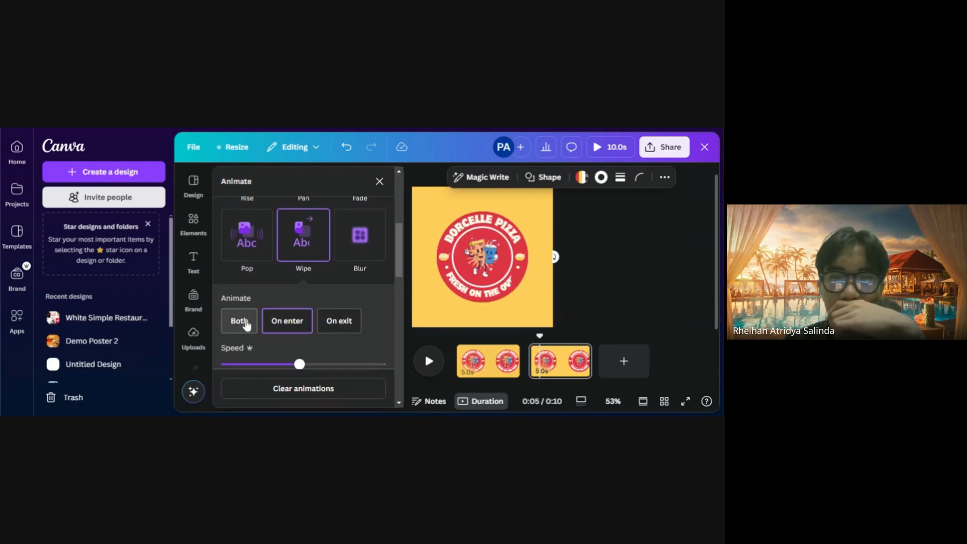
left_click(247, 322)
scroll(247, 325, "down", 1)
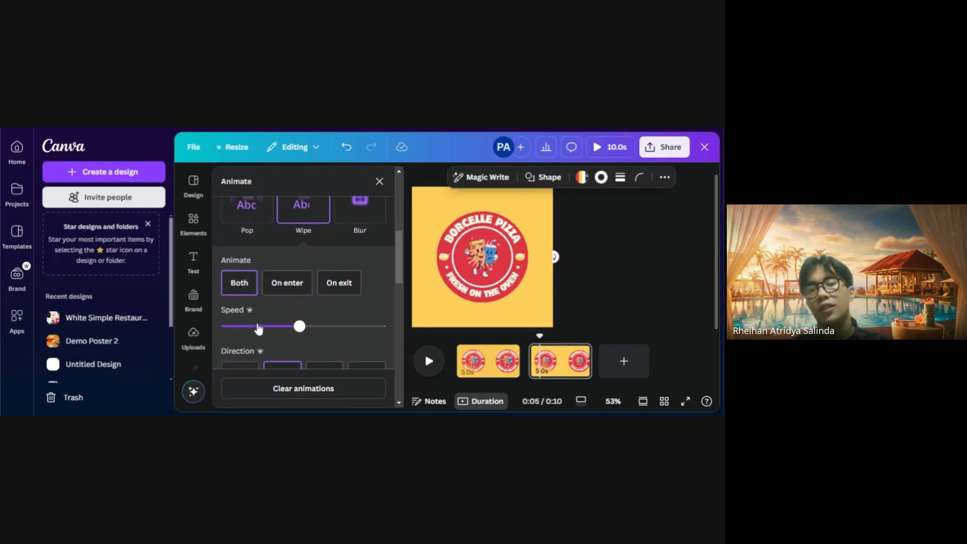
Close the animation settings and play page 2 to preview the Wipe
left_click(601, 287)
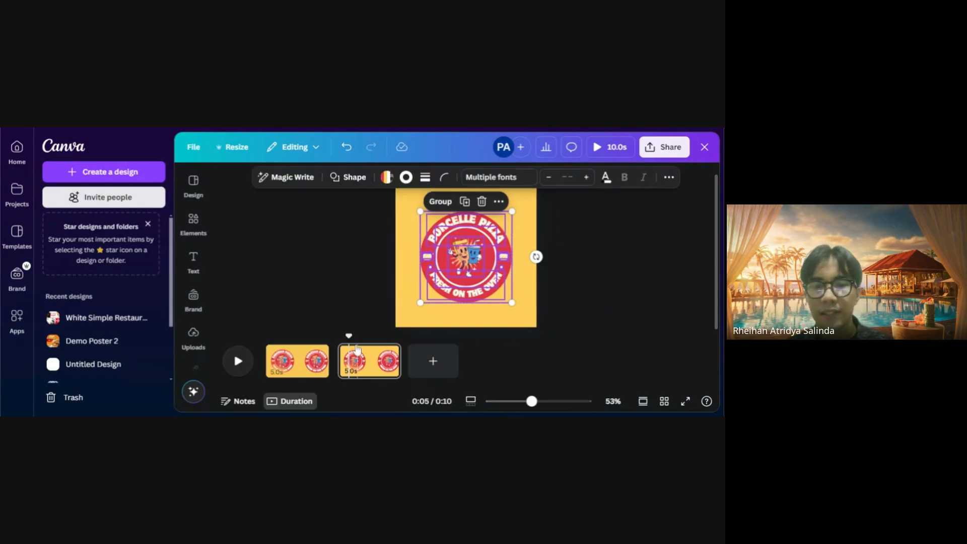
left_click(357, 349)
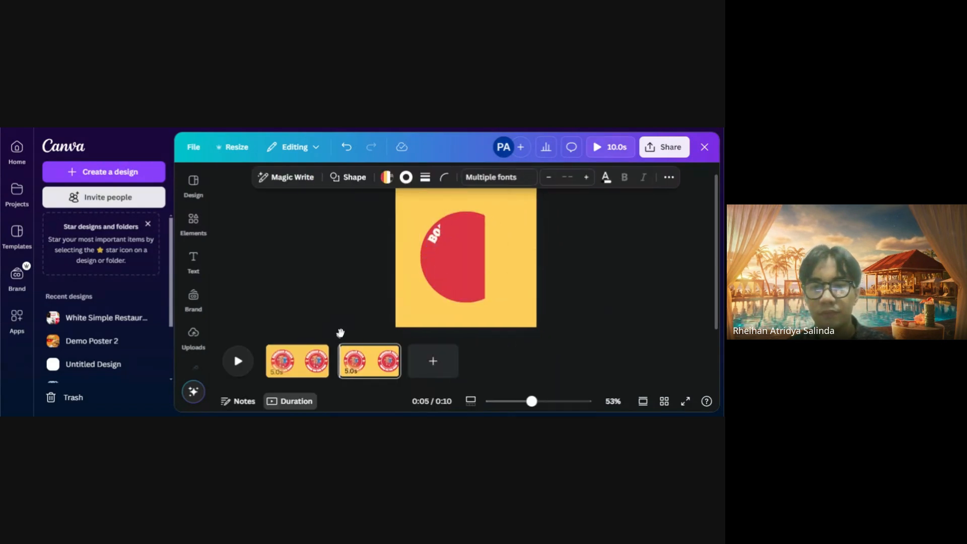
key("space")
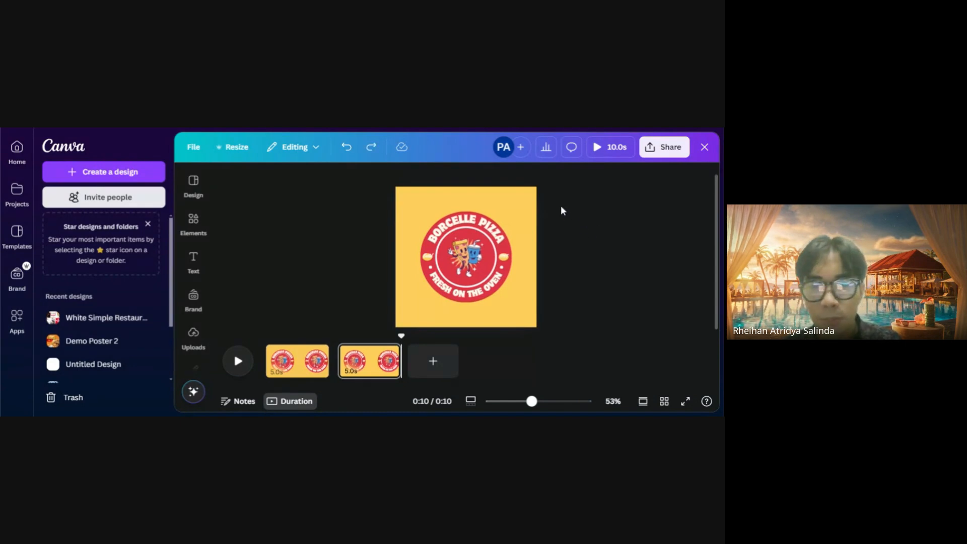
Record a custom motion path animation for the selected pizza logo
left_click_drag(561, 206, 374, 316)
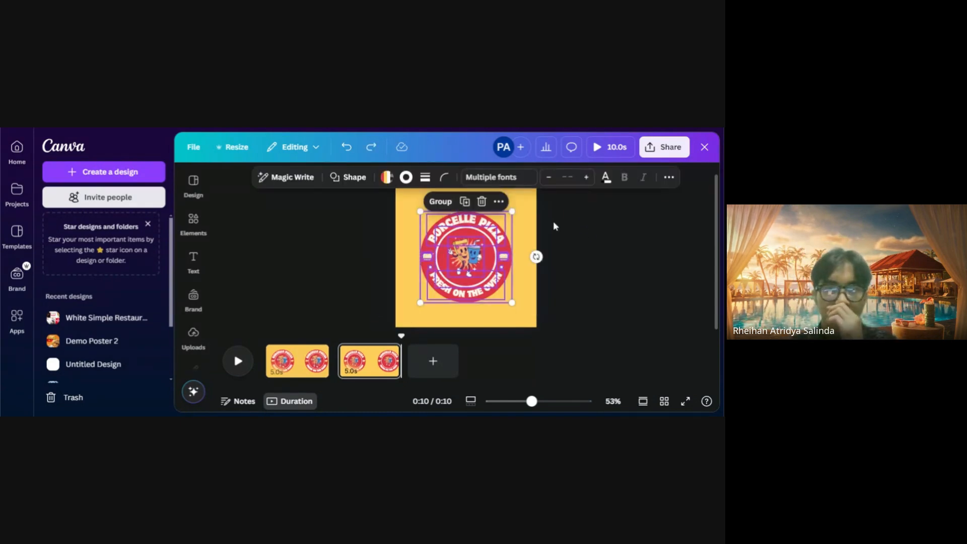
left_click(669, 179)
left_click(591, 201)
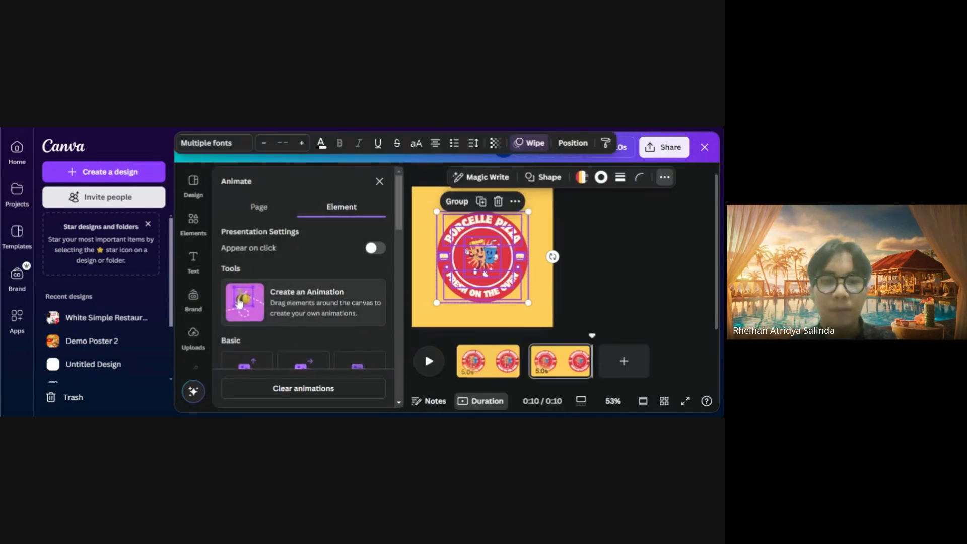
left_click(250, 311)
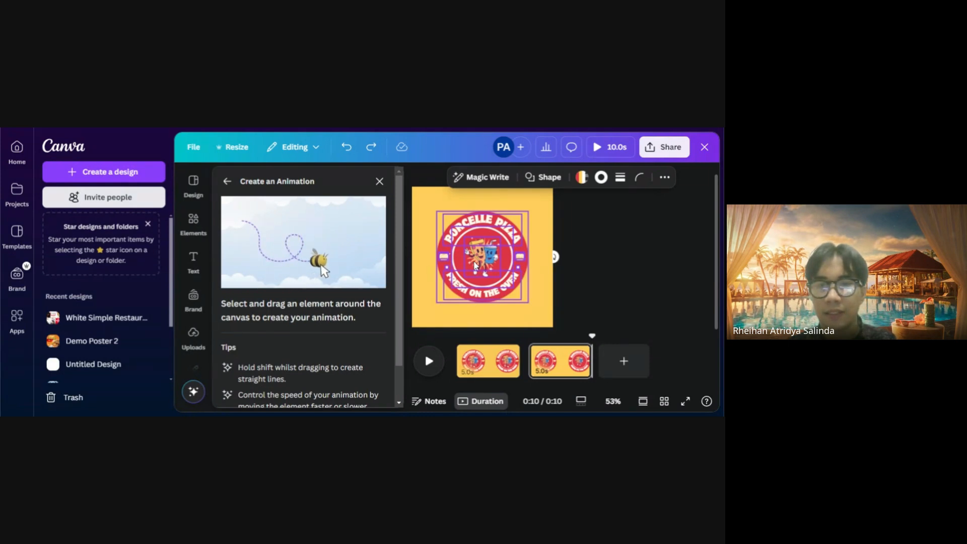
mouse_move(476, 268)
left_mouse_down()
mouse_move(502, 265)
mouse_move(486, 248)
mouse_move(471, 267)
left_mouse_up()
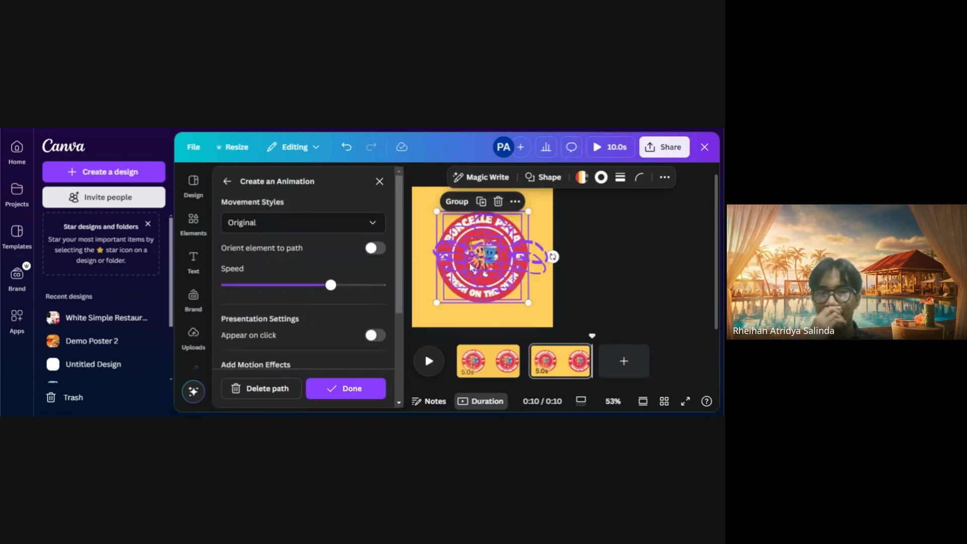
left_click(588, 327)
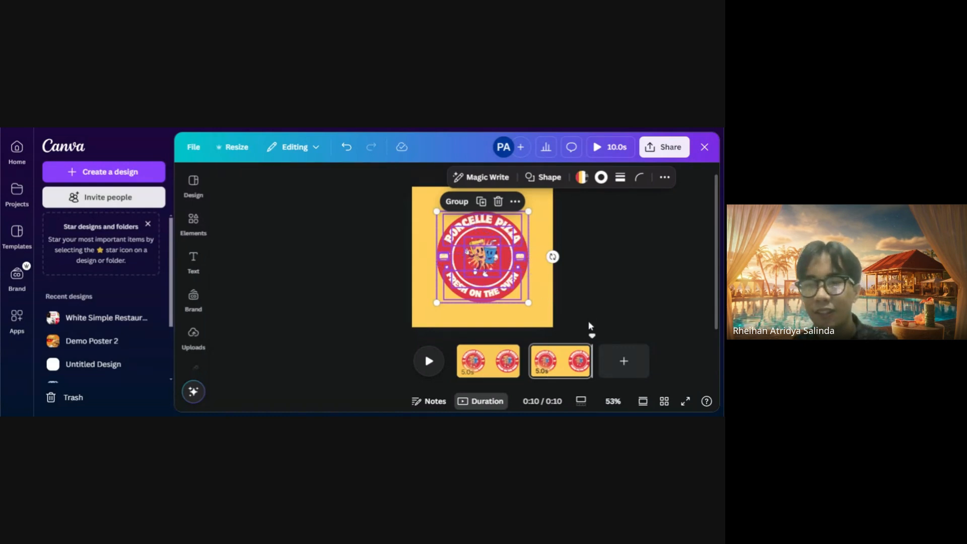
Rewind and play page 2 to preview the motion, then undo it with Ctrl+Z
left_click_drag(401, 335, 340, 335)
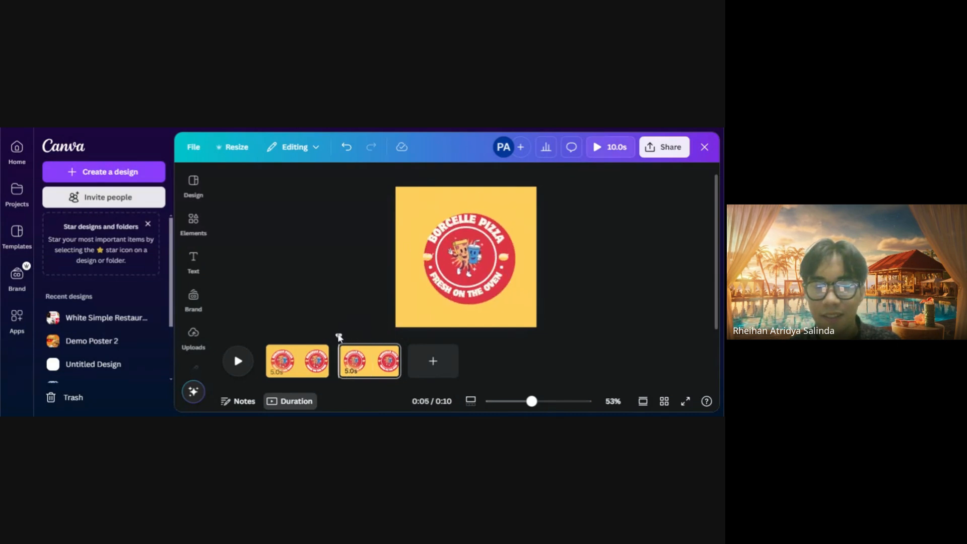
key("space")
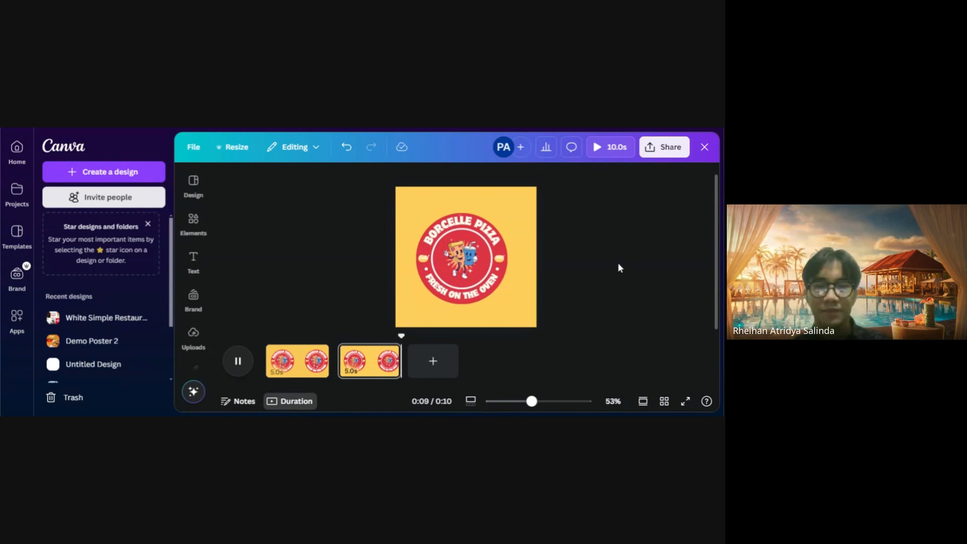
key("ctrl+z")
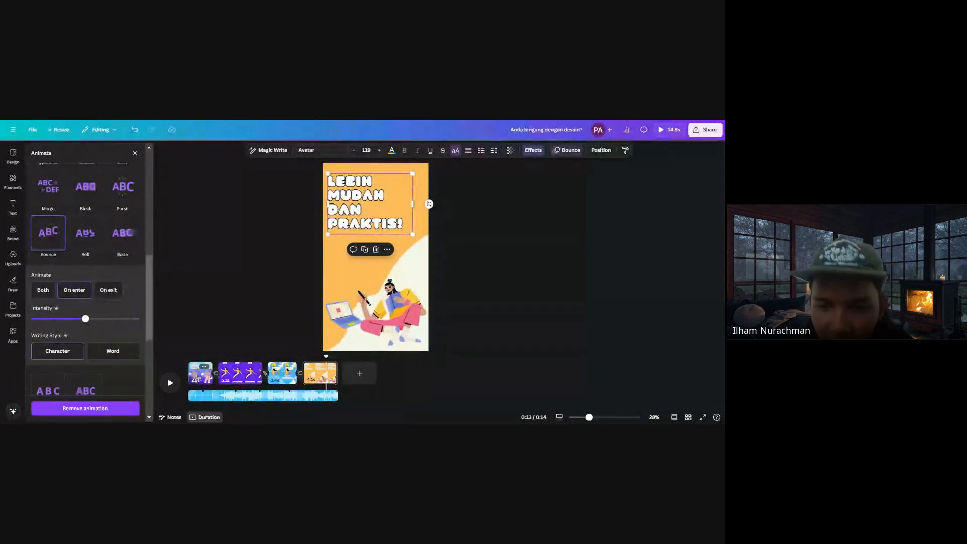
Preview the design full screen, then move the playhead from page 1 into page 2
left_click(669, 130)
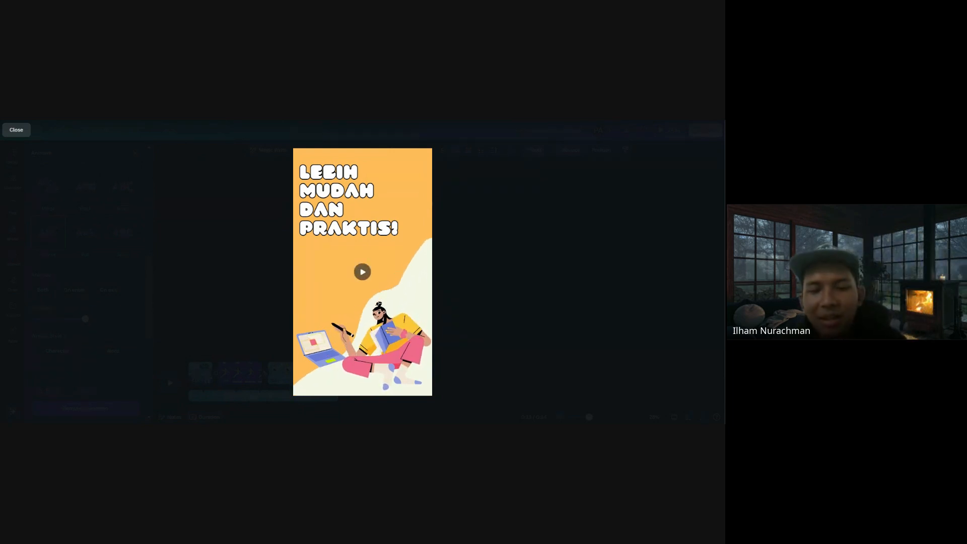
key("Escape")
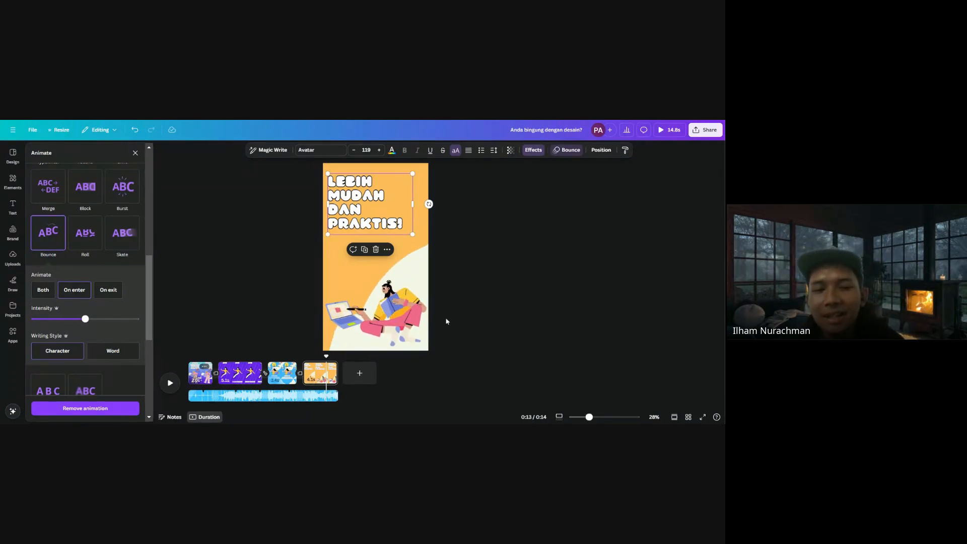
left_click_drag(327, 356, 206, 352)
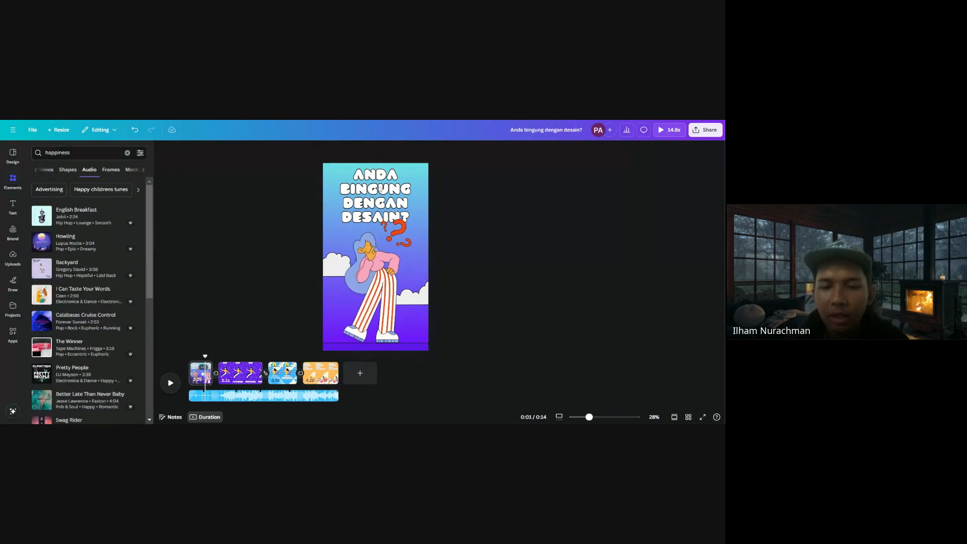
left_click(401, 298)
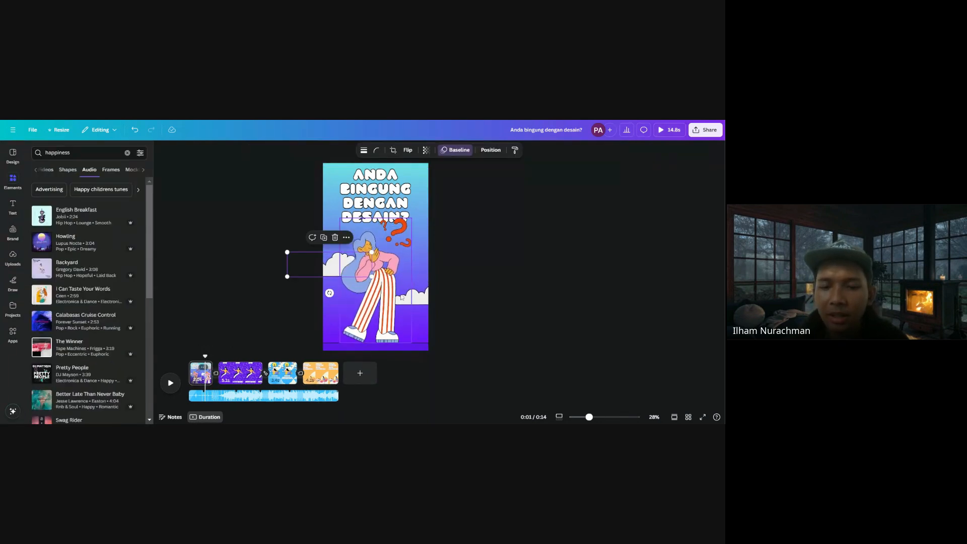
left_click(419, 305)
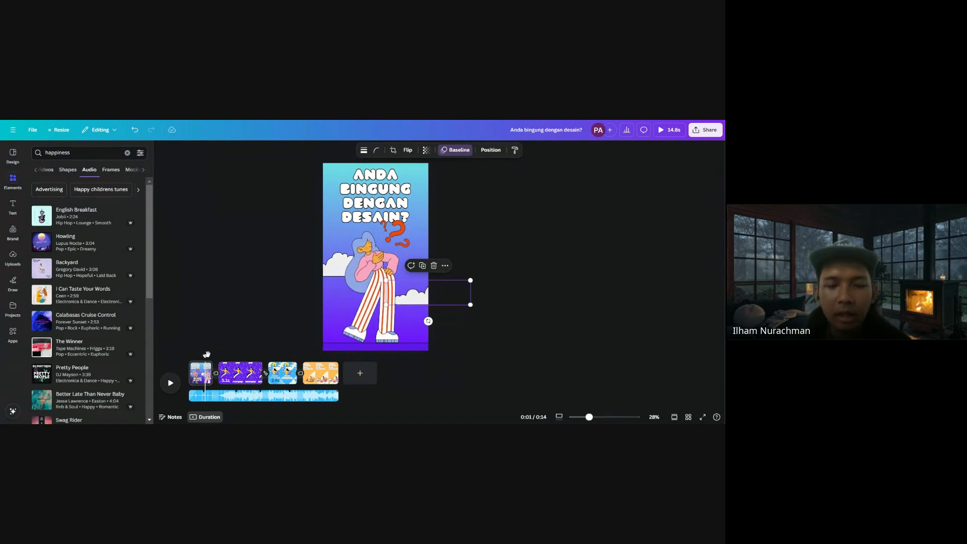
mouse_move(207, 354)
left_mouse_down()
mouse_move(309, 353)
mouse_move(193, 354)
left_mouse_up()
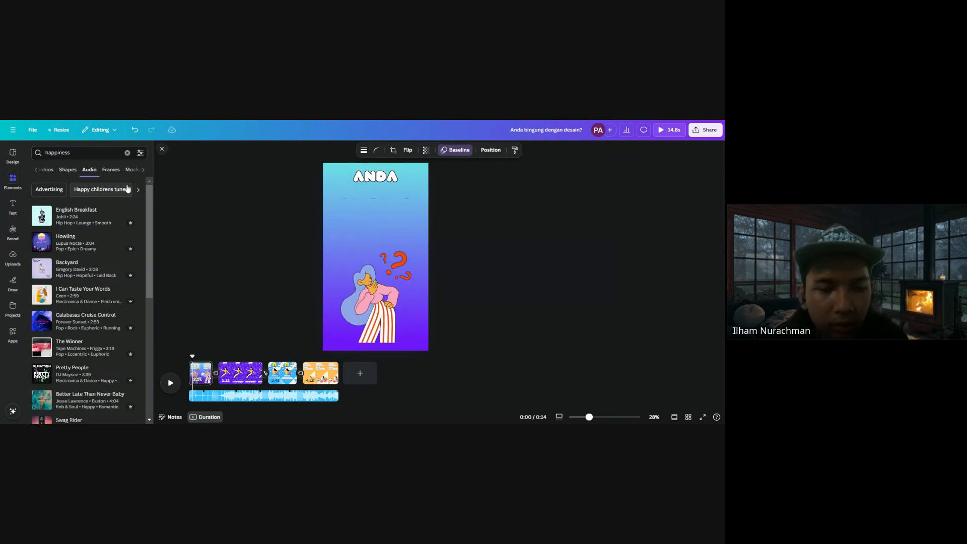
Create a new blank Mobile Video design from the Create a design menu
left_click(14, 131)
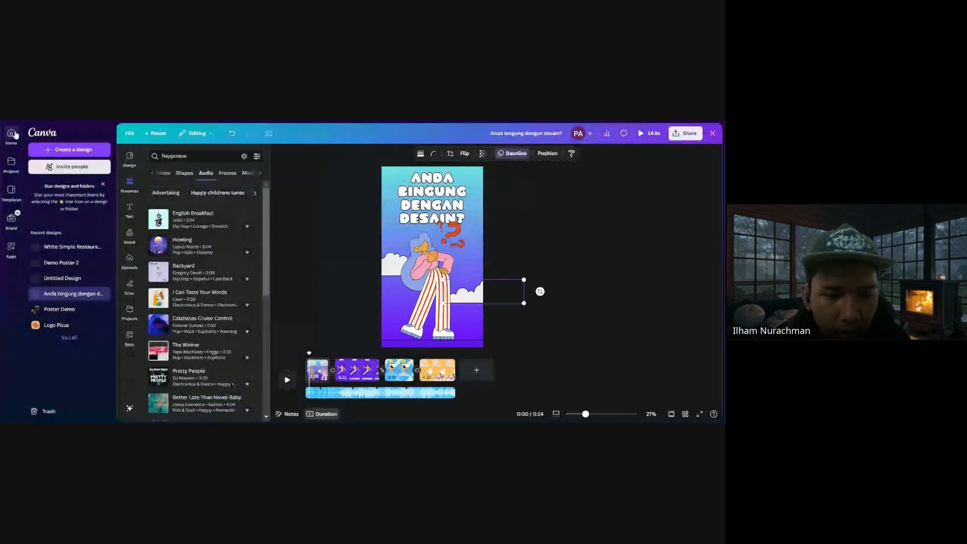
left_click(63, 153)
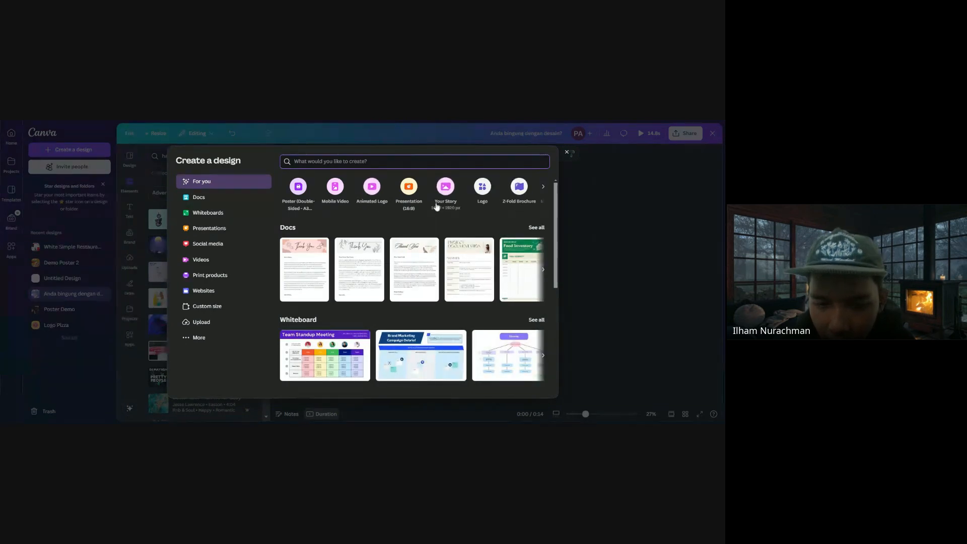
left_click(542, 187)
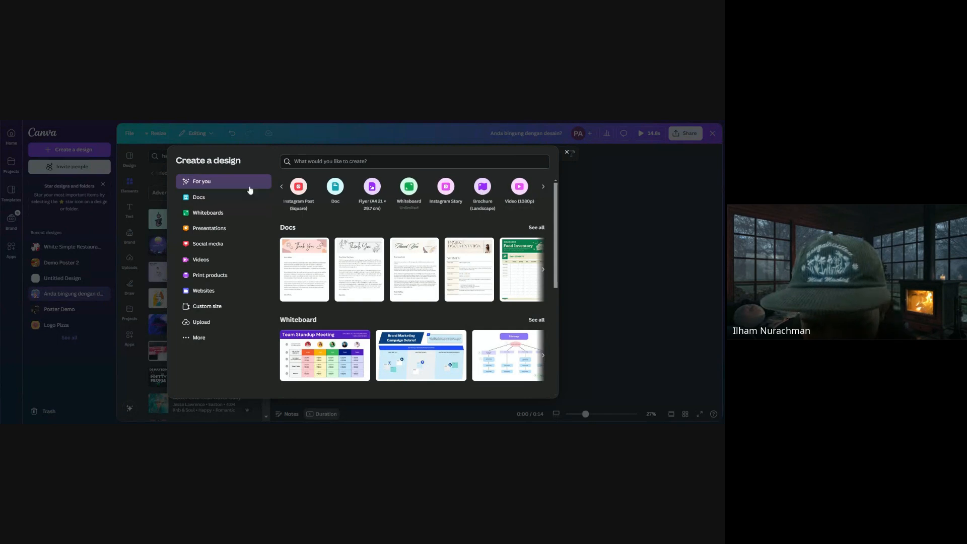
left_click(281, 186)
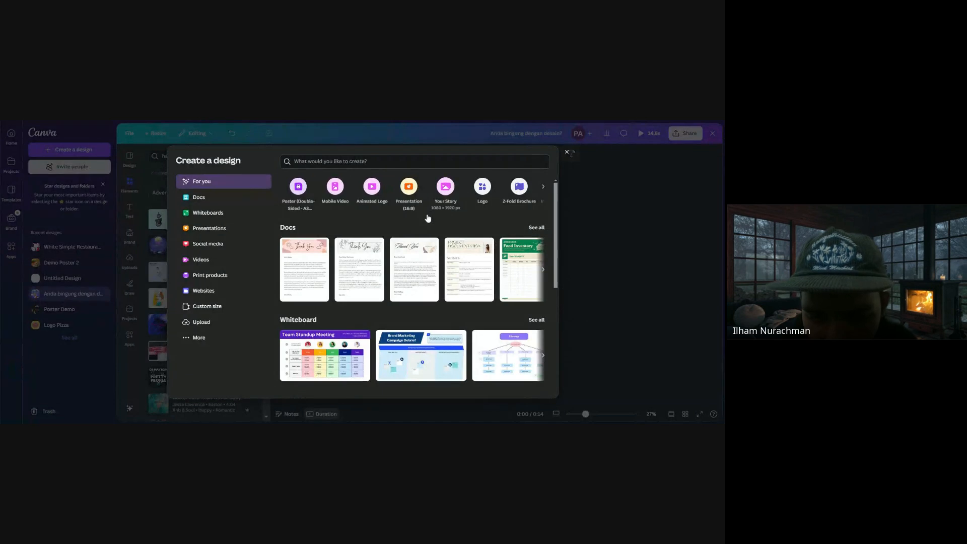
left_click(337, 194)
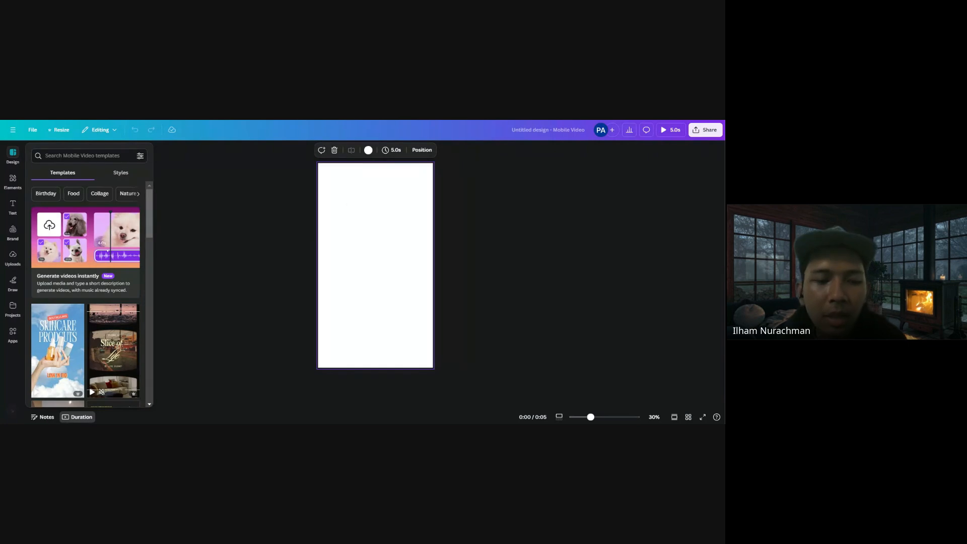
Set the blank page's background colour to Light blue #38b6ff
left_click(12, 184)
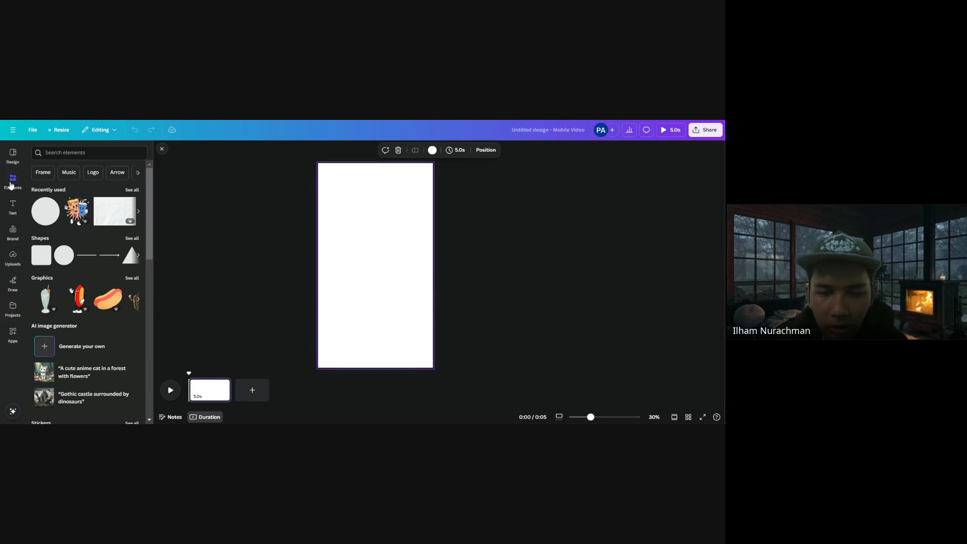
left_click(336, 179)
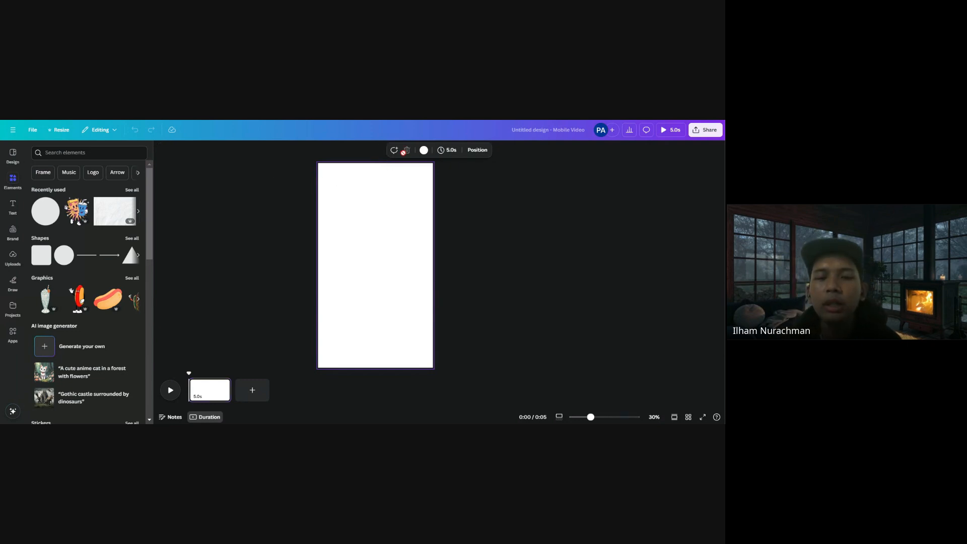
left_click(422, 152)
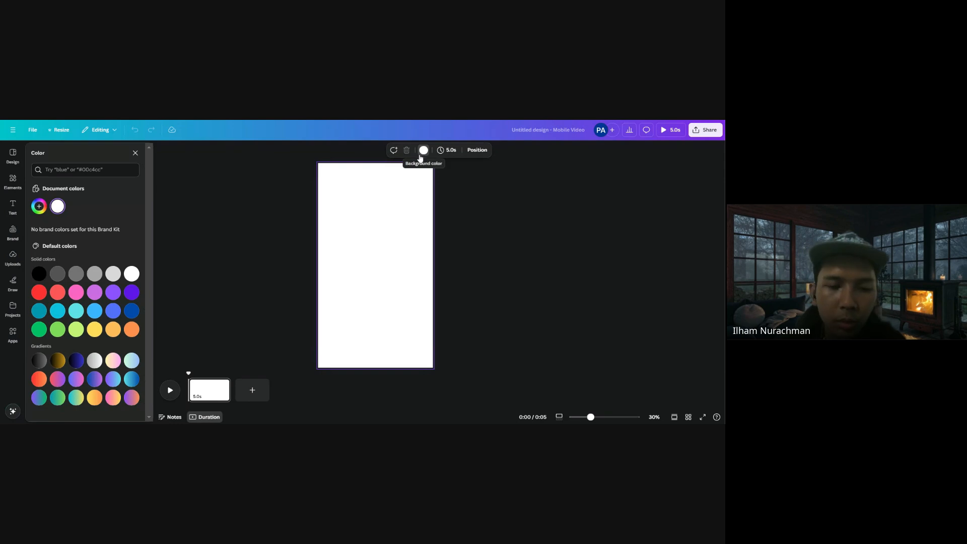
left_click(95, 316)
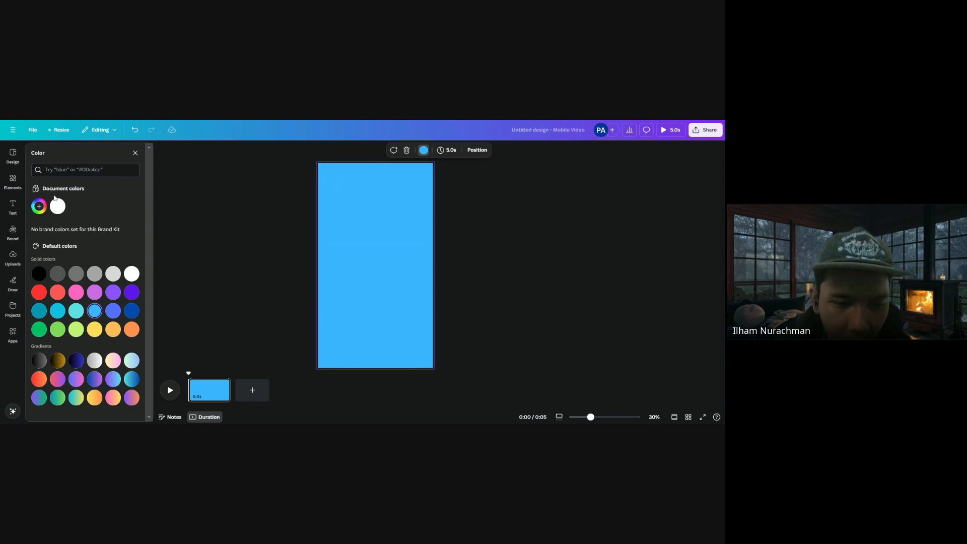
left_click(13, 180)
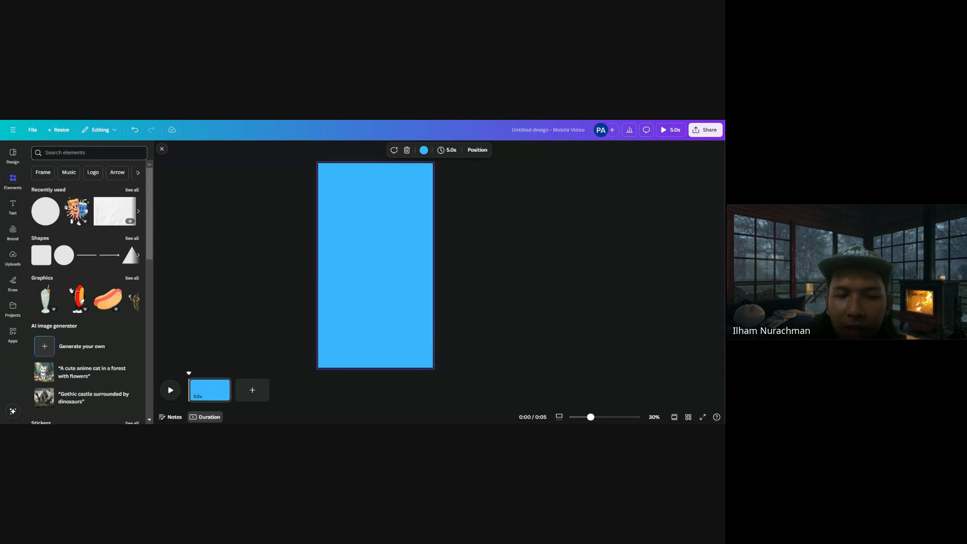
Search Elements for 'cloud', filter to animated graphics, and add the long flat white cloud
left_click(91, 152)
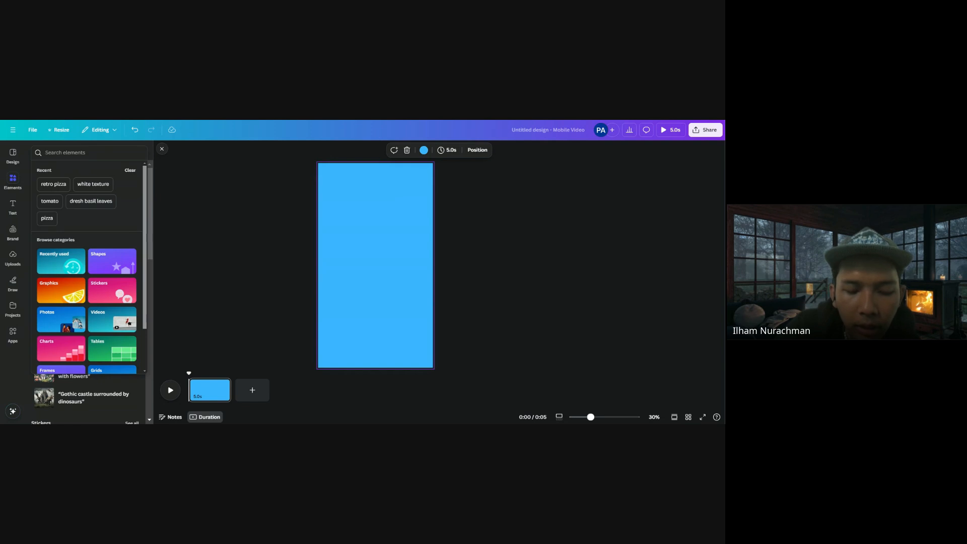
type("cloud")
key("Return")
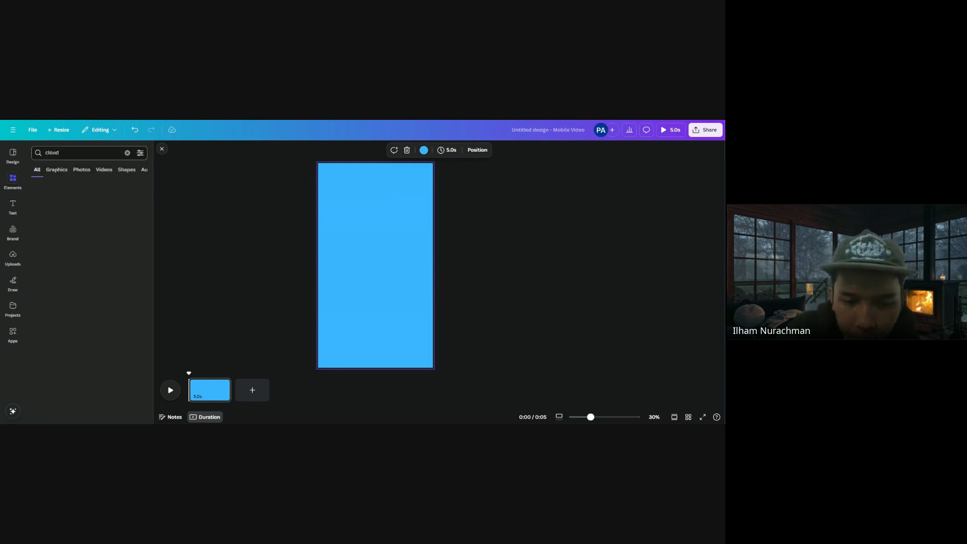
left_click(57, 169)
left_click(140, 153)
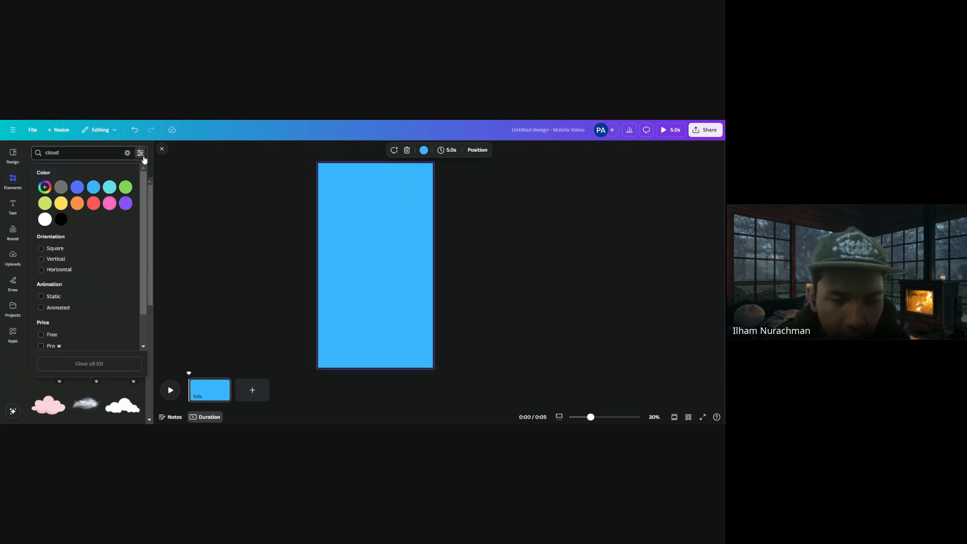
left_click(54, 309)
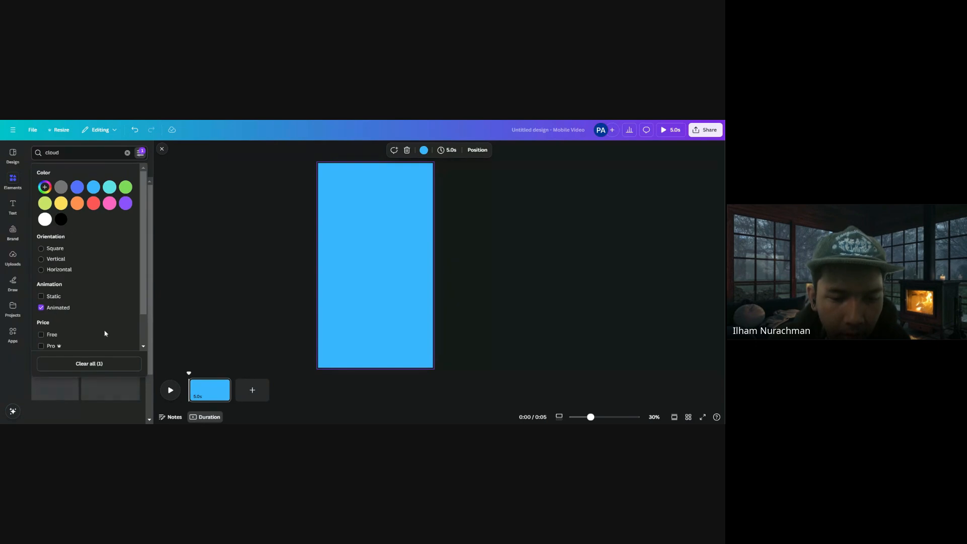
left_click(177, 277)
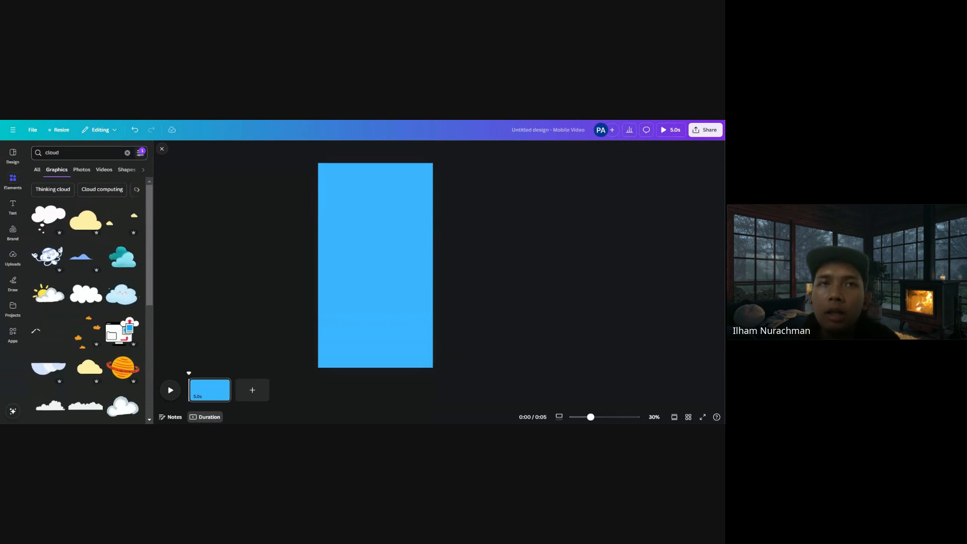
left_click(140, 153)
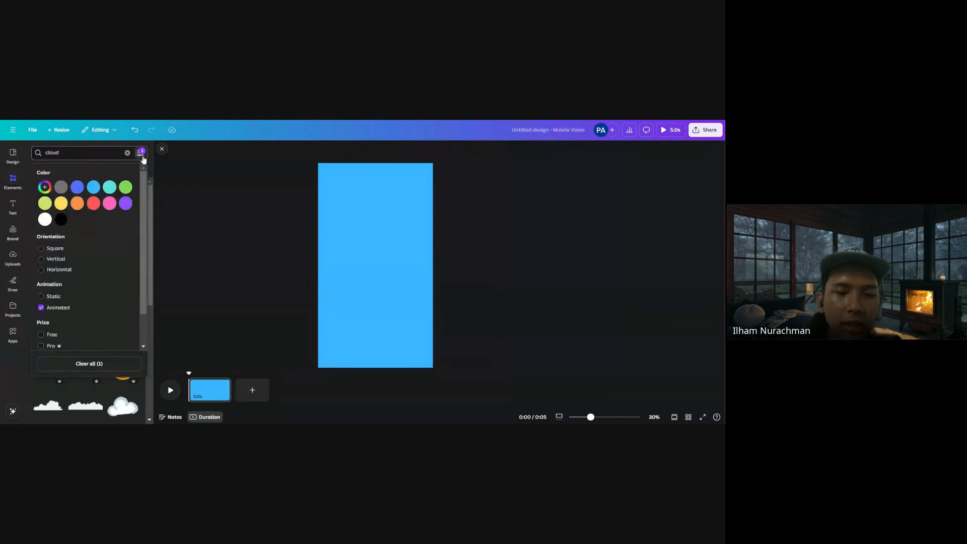
left_click(143, 158)
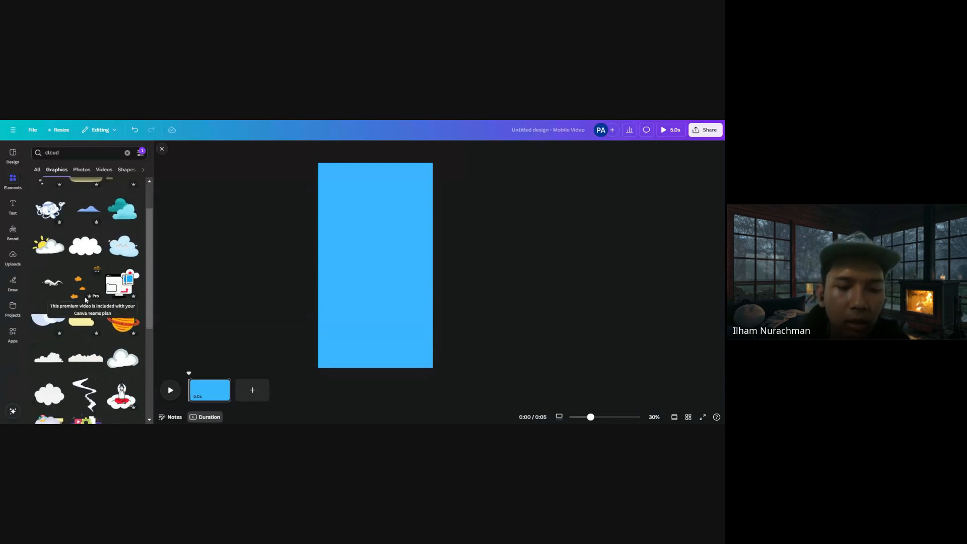
scroll(85, 299, "down", 1)
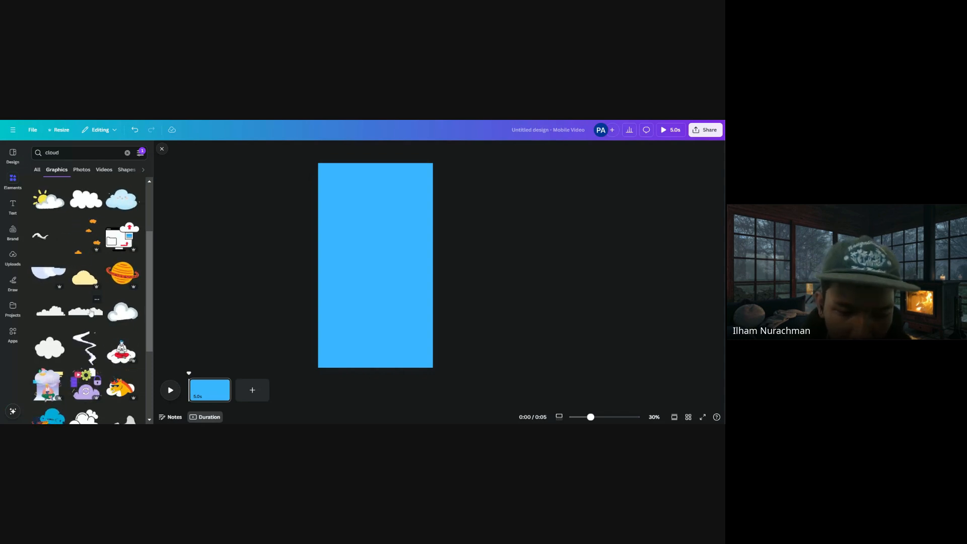
left_click(86, 311)
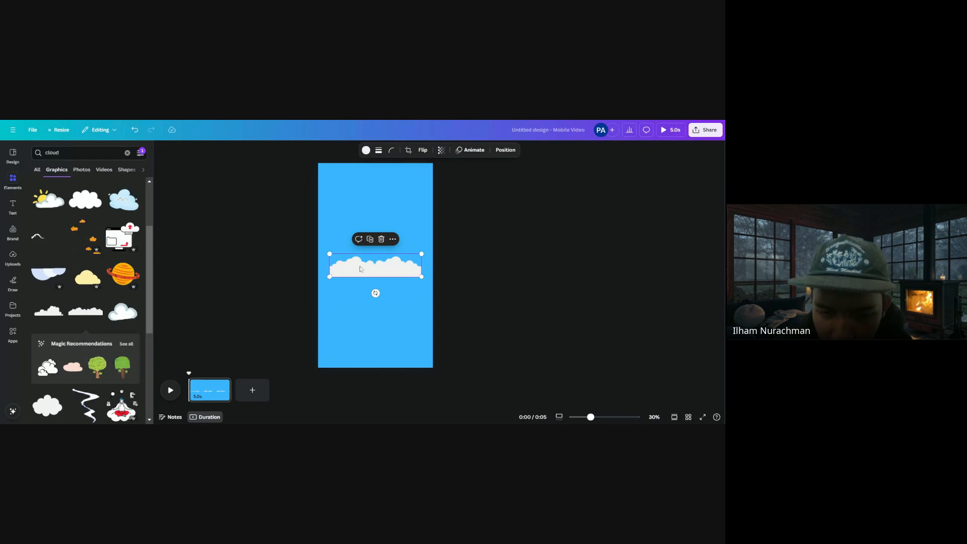
Stretch the flat cloud strip across the full page width along the bottom edge
left_click_drag(361, 268, 341, 363)
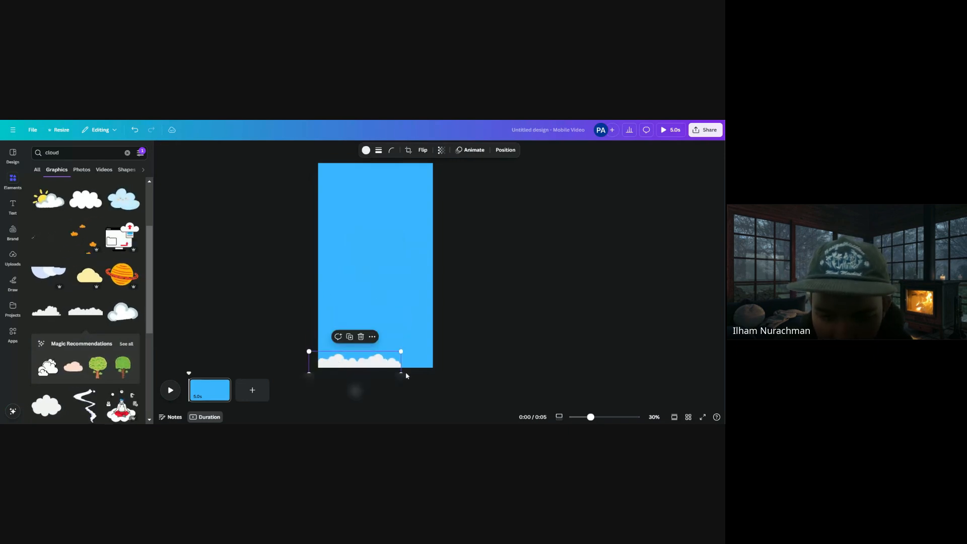
mouse_move(400, 351)
left_mouse_down()
mouse_move(438, 332)
mouse_move(440, 341)
mouse_move(408, 347)
left_mouse_up()
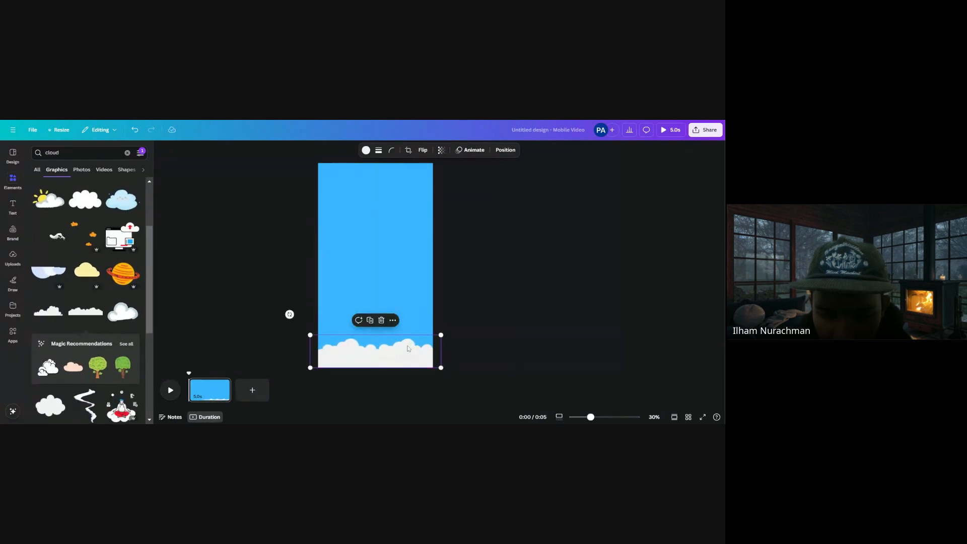
left_click(469, 277)
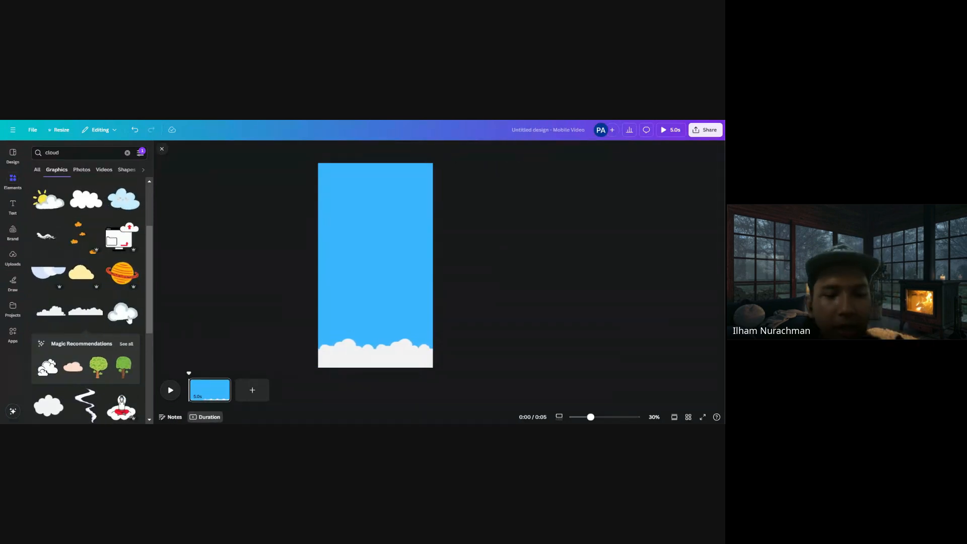
scroll(90, 311, "down", 3)
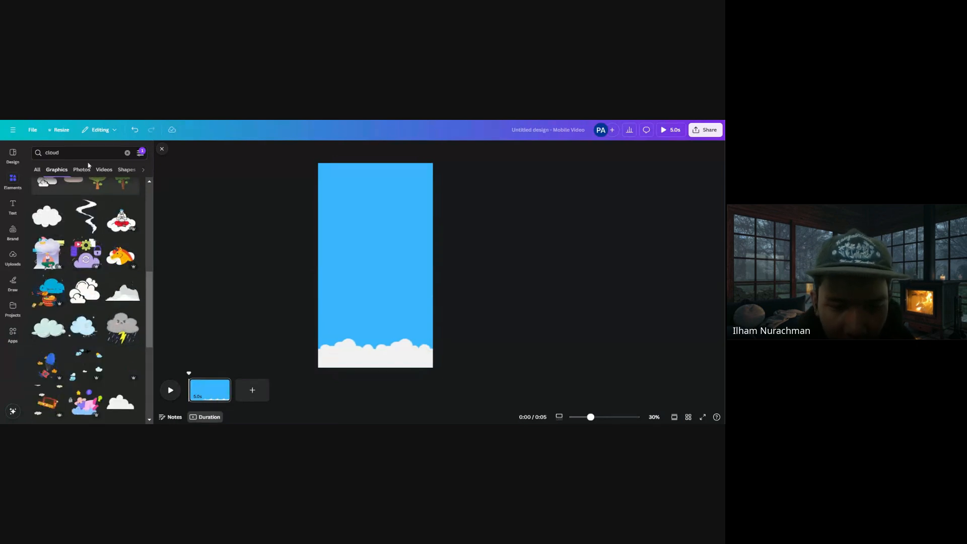
scroll(106, 270, "up", 2)
scroll(106, 270, "up", 2)
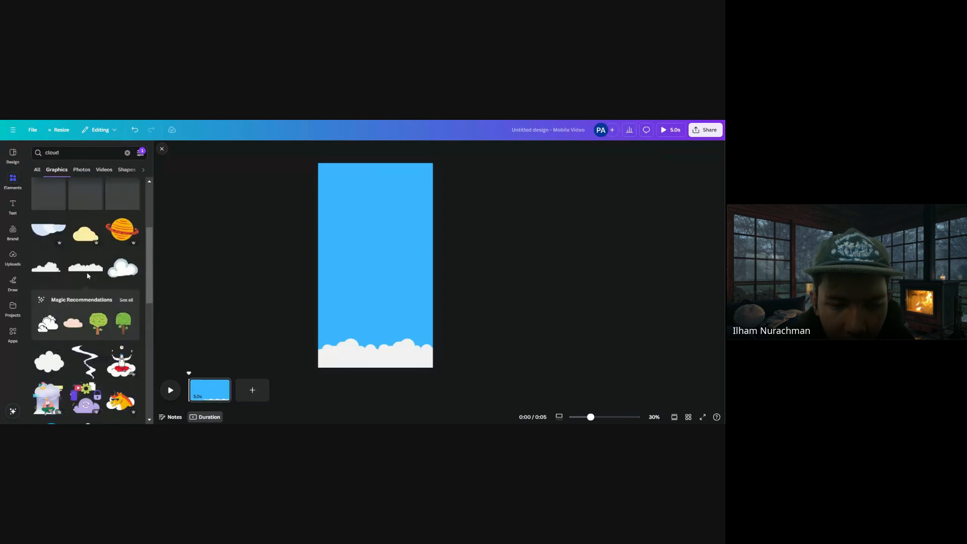
Remove the spare cloud graphics added to the middle of the page
left_click(47, 311)
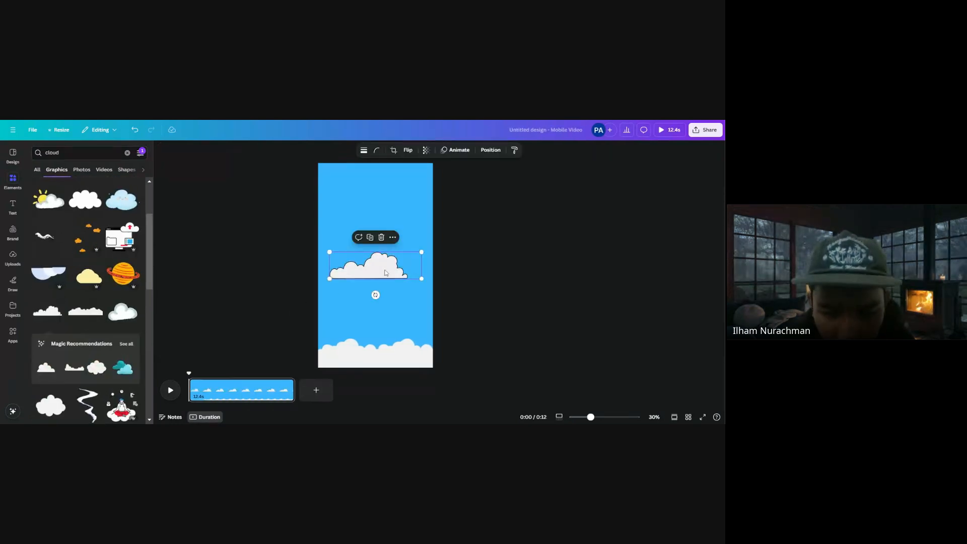
left_click(372, 353)
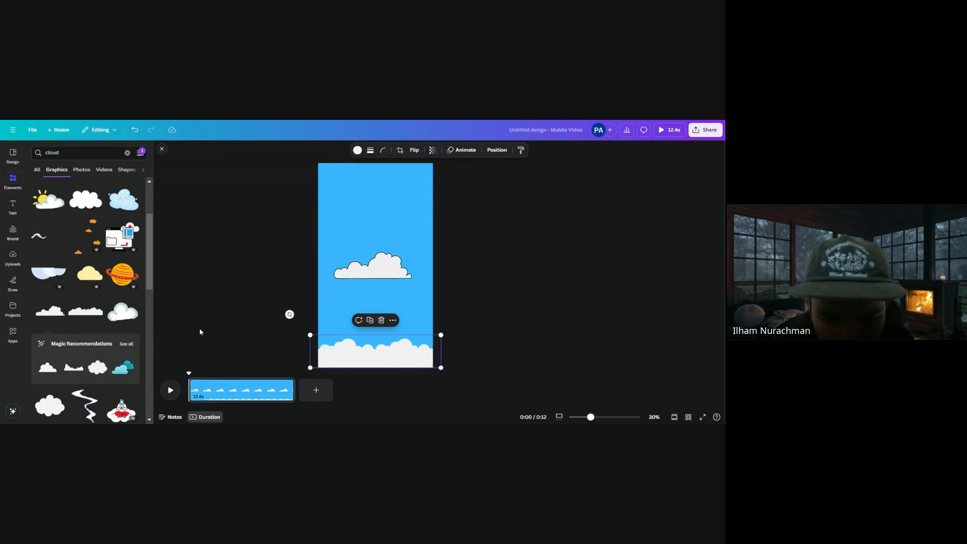
left_click(372, 264)
left_click(378, 233)
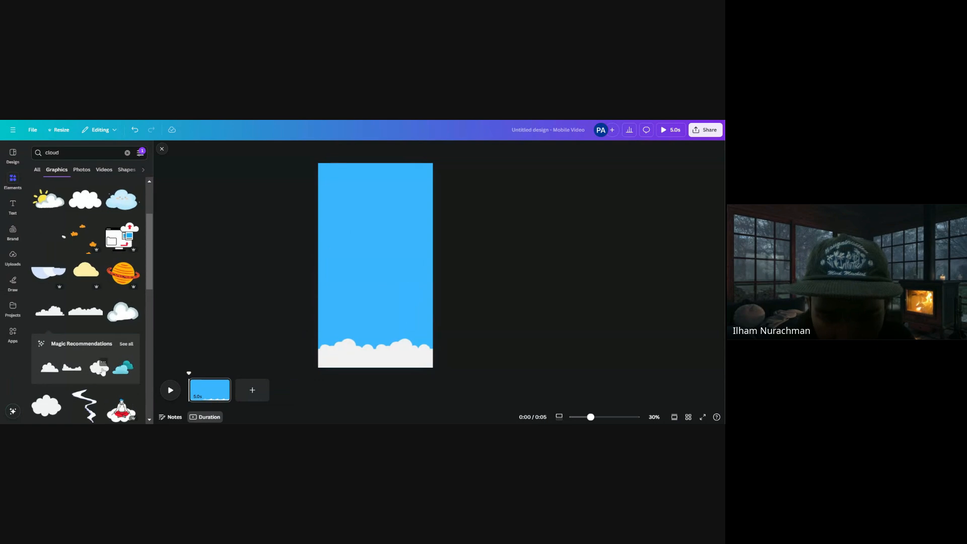
left_click(46, 405)
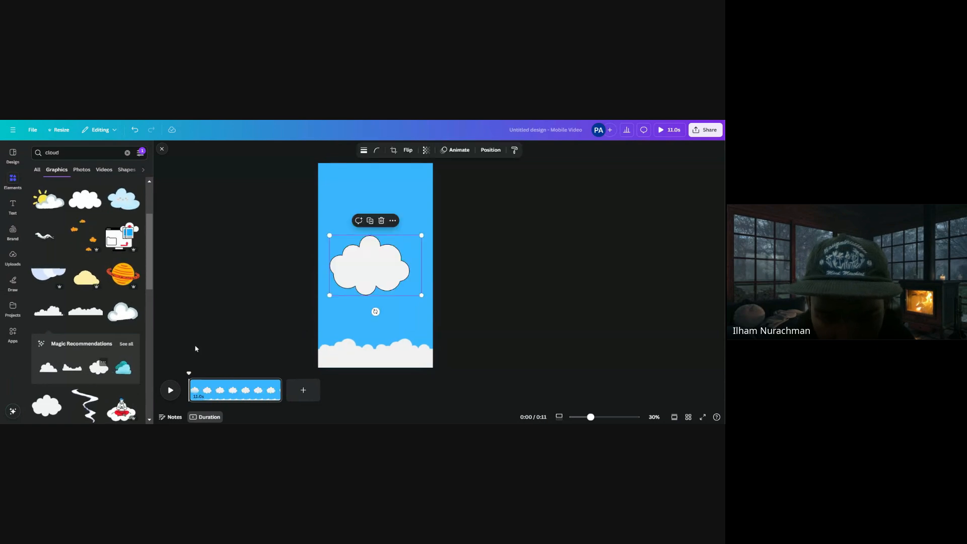
left_click(381, 221)
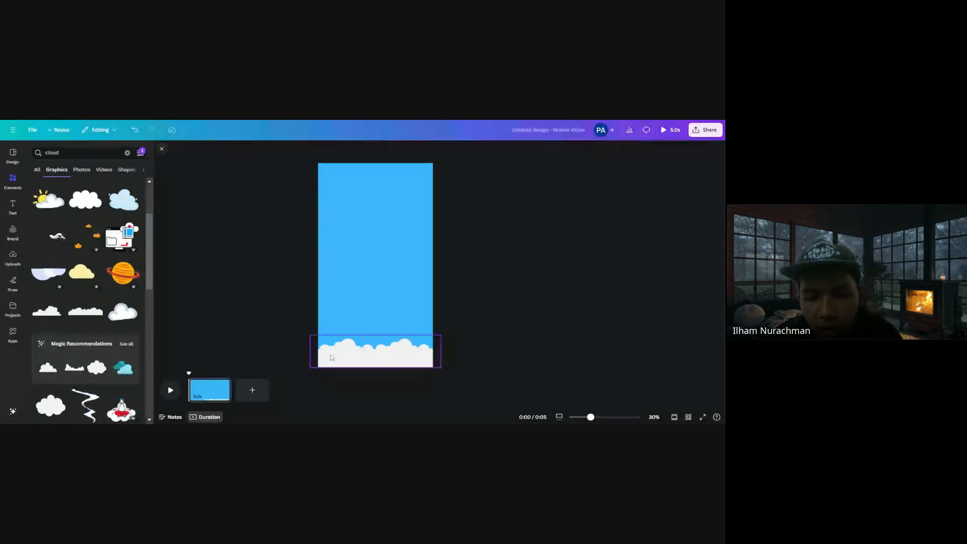
Copy the cloud strip, flip it vertically, and place it along the top edge
left_click_drag(374, 348, 381, 262)
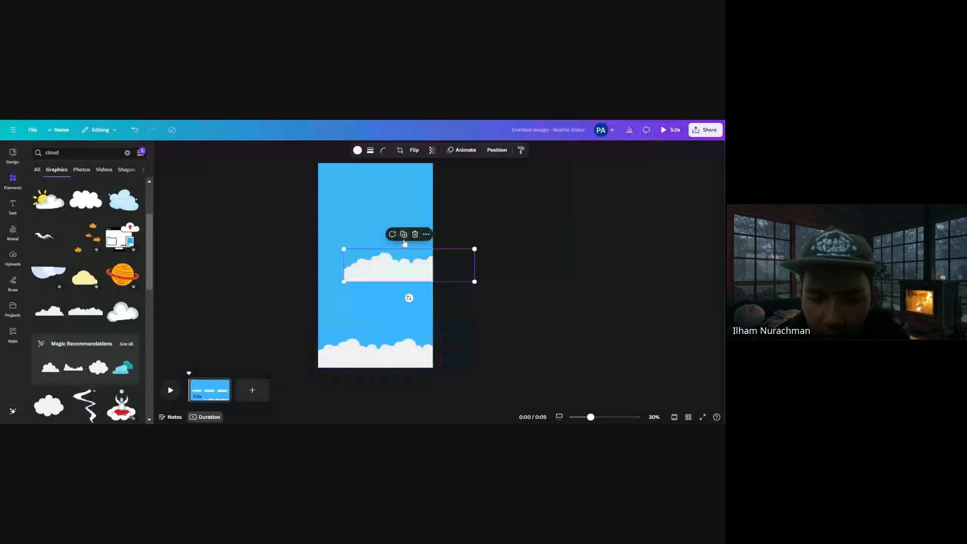
left_click(416, 150)
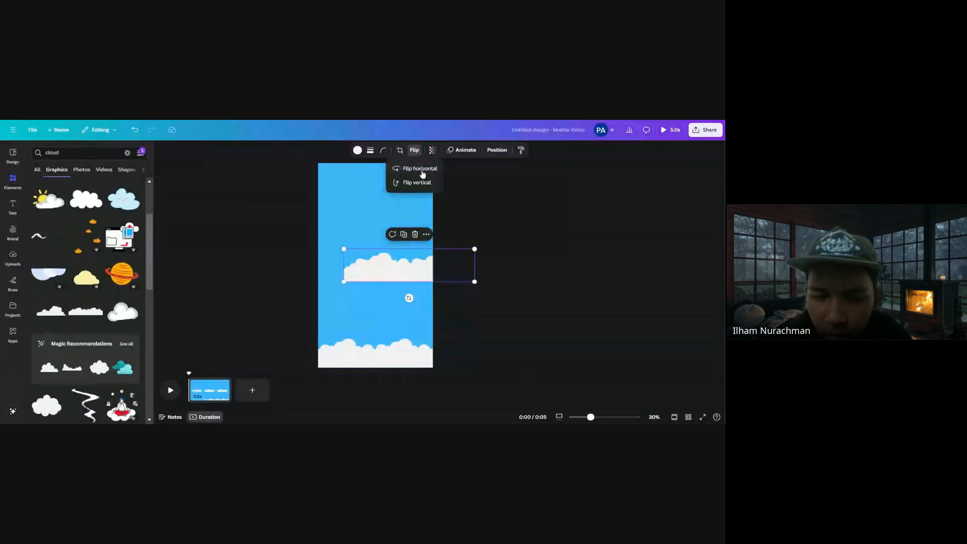
left_click(424, 183)
left_click_drag(426, 256, 397, 172)
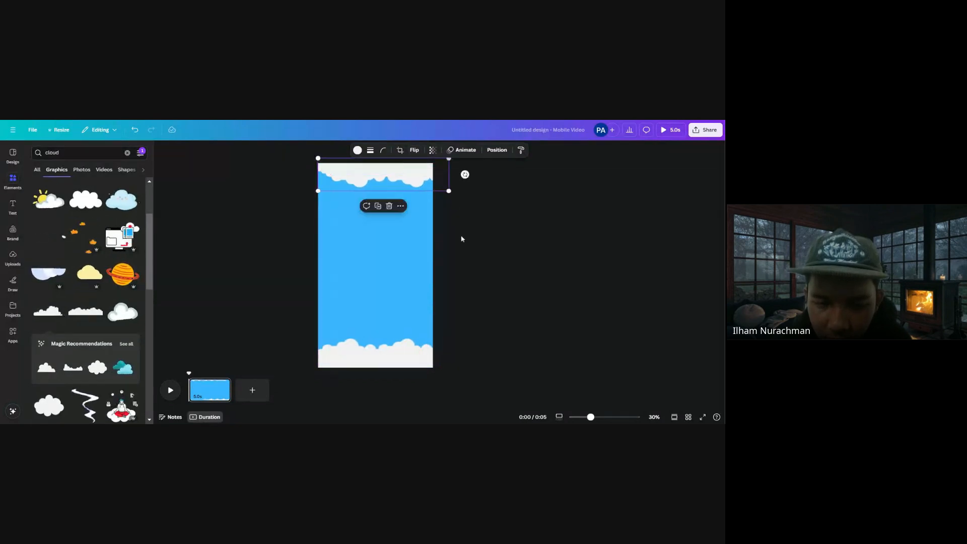
left_click(464, 239)
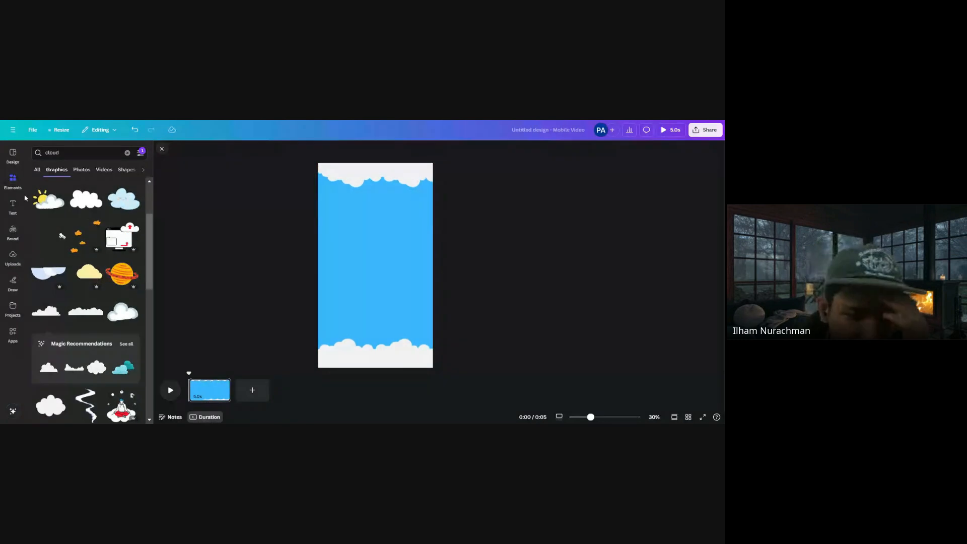
left_click(12, 207)
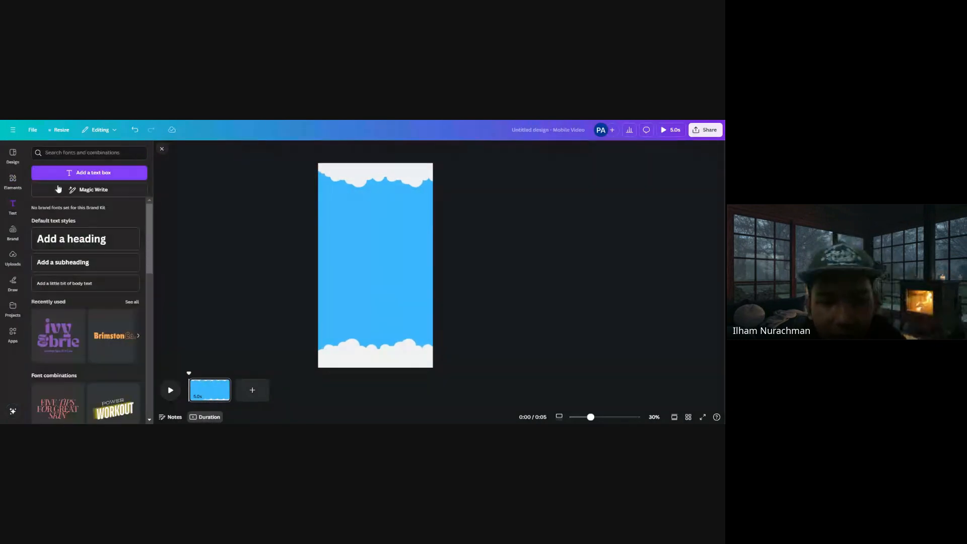
Search the graphics for 'facial expression' and browse the results
left_click(13, 180)
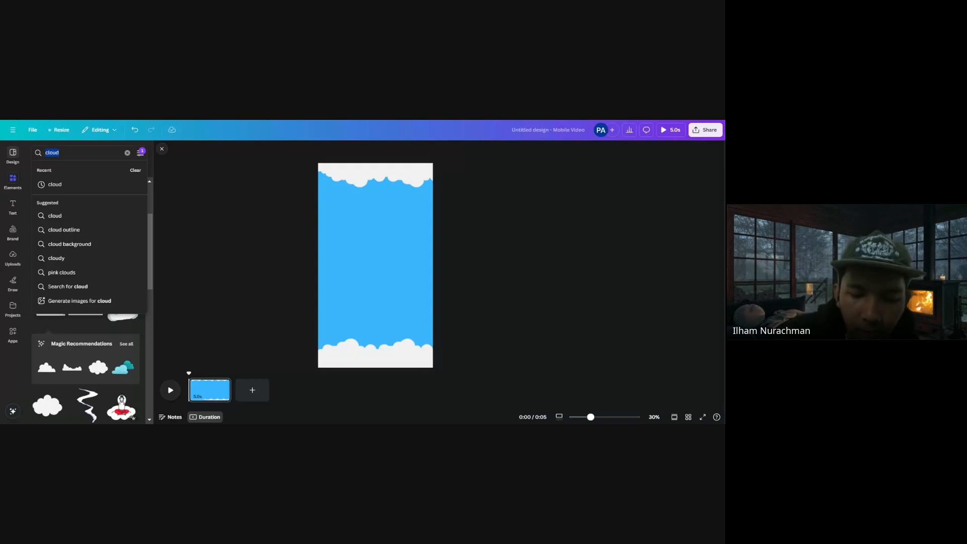
type("expres")
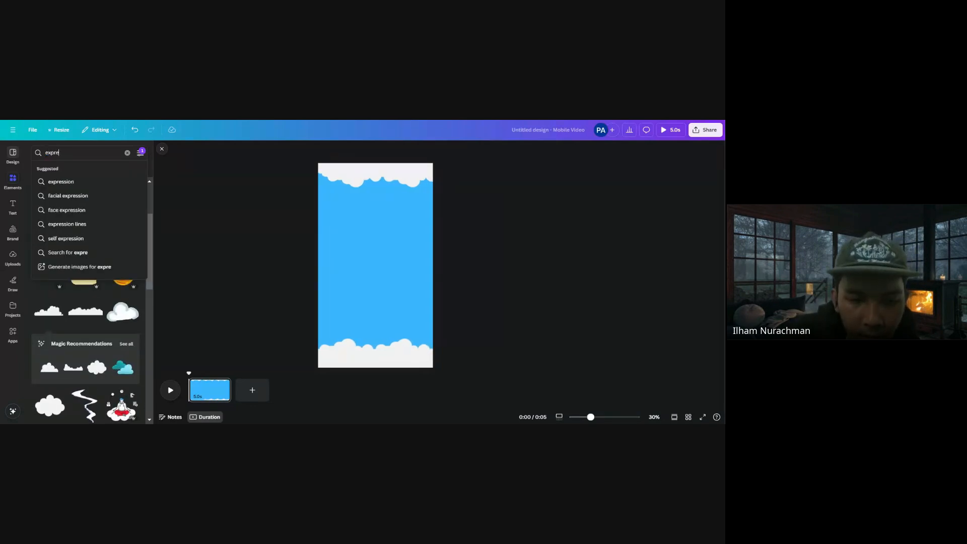
key("Down")
key("Down")
key("Return")
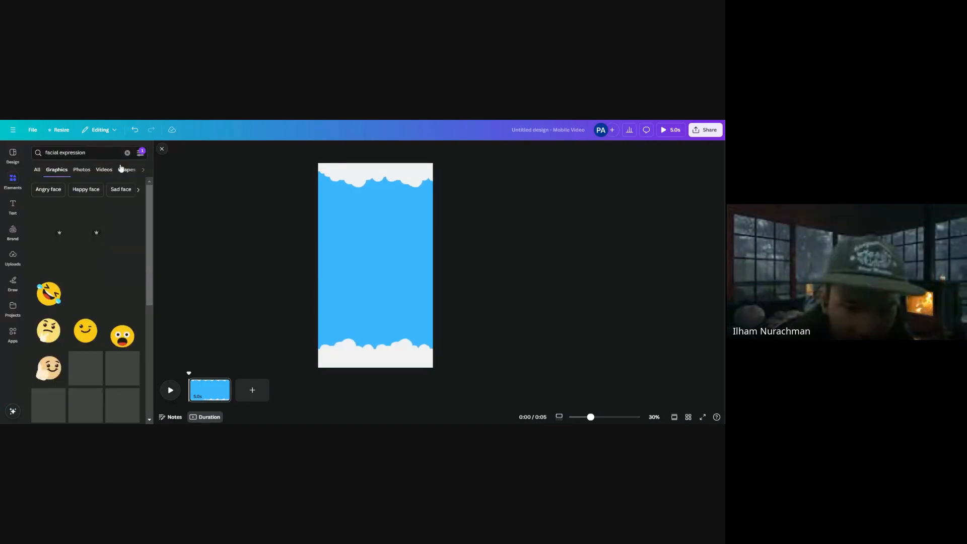
scroll(118, 232, "down", 2)
scroll(117, 232, "up", 2)
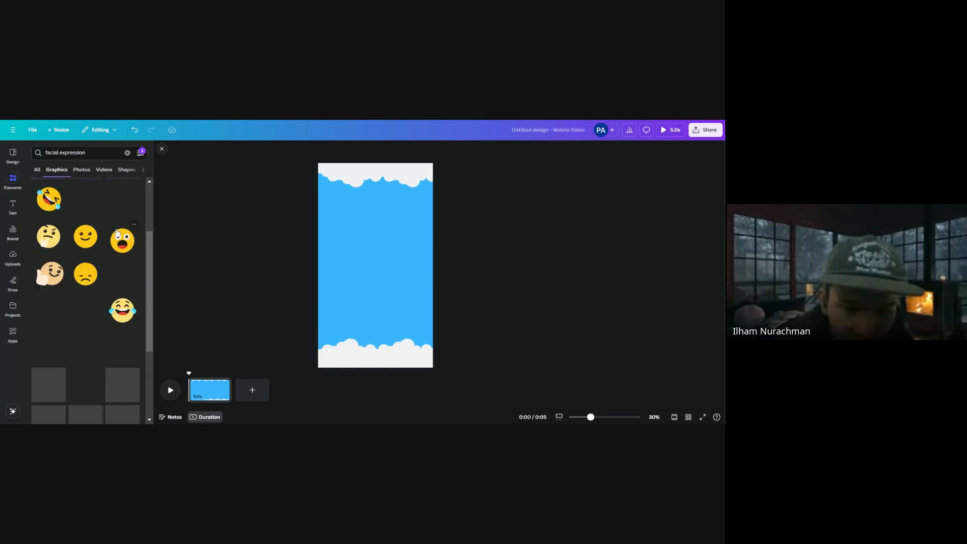
scroll(115, 232, "down", 5)
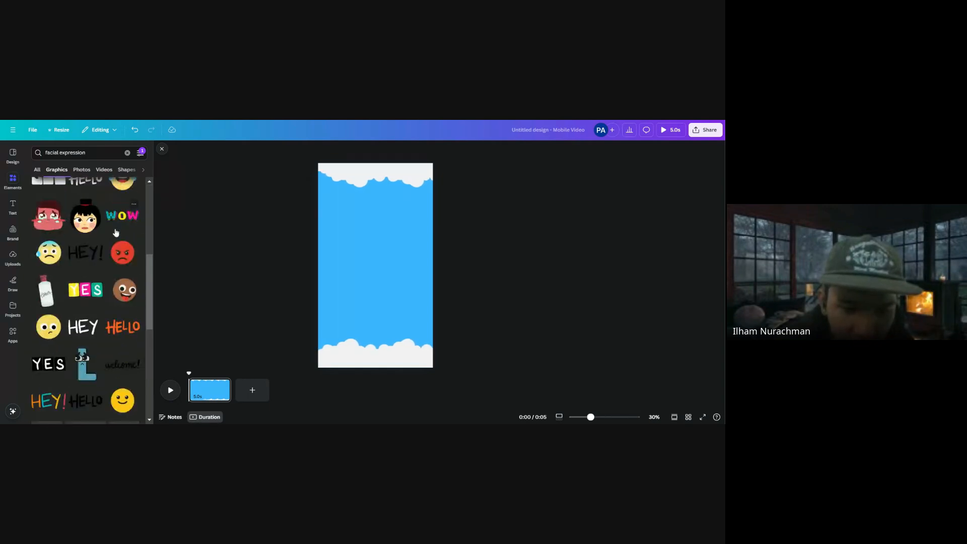
scroll(116, 232, "down", 4)
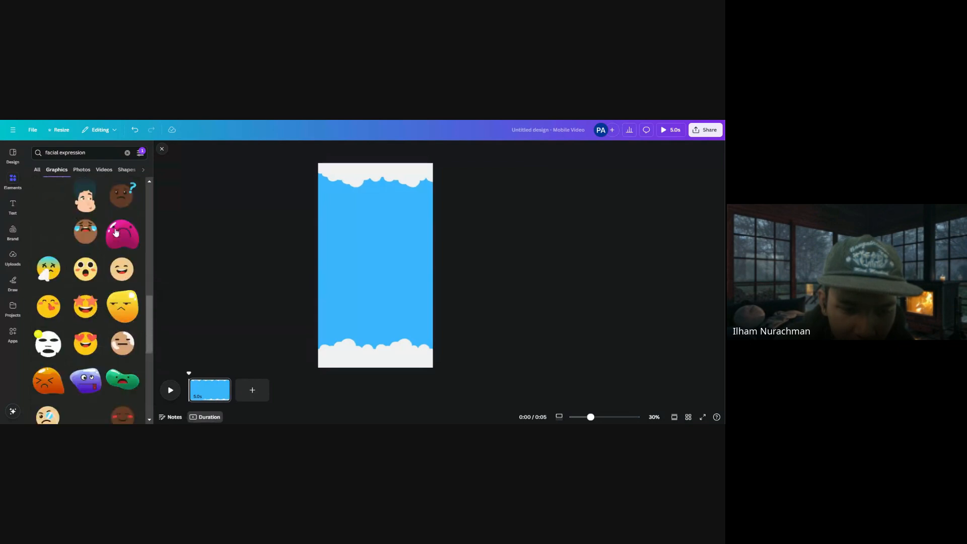
scroll(115, 232, "down", 2)
Replace the query with 'confused' and run the graphics search
left_click(81, 152)
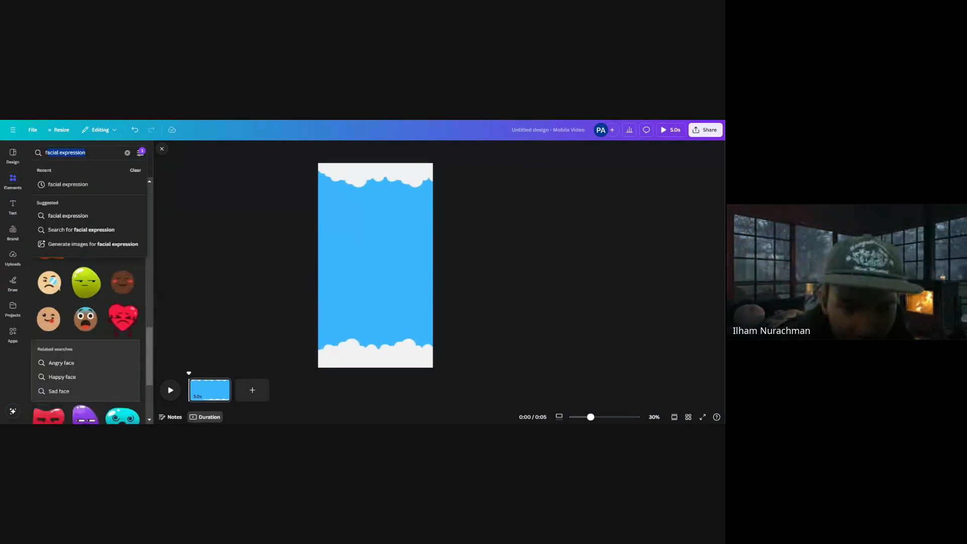
type("co")
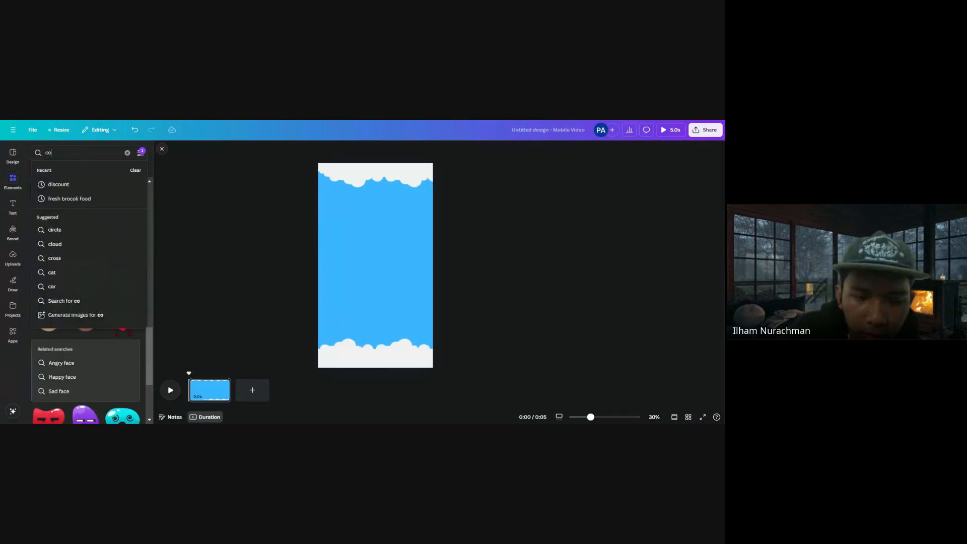
type("nfus")
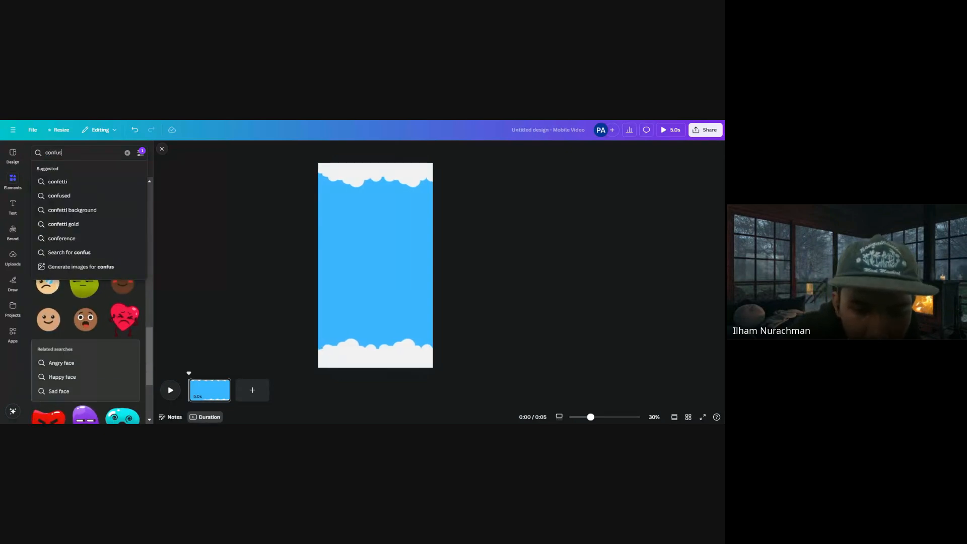
type("ed")
key("Return")
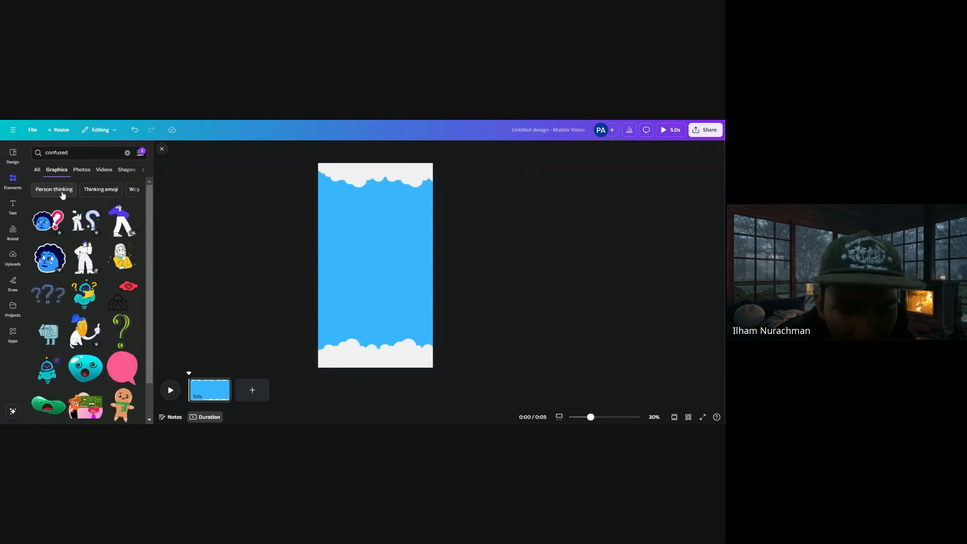
Add the striped-trousers thinking woman from 'Person thinking', shrunk and centred on the page
left_click(62, 192)
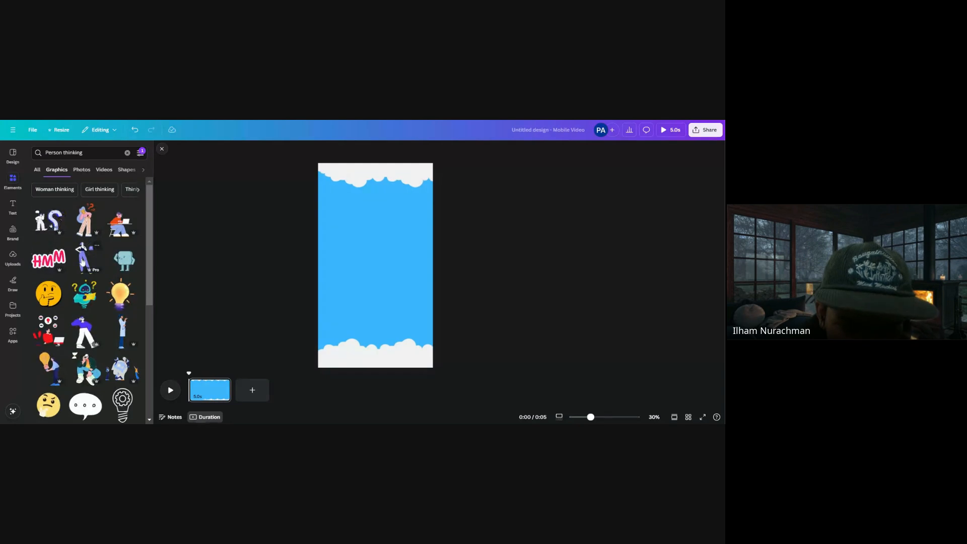
left_click(84, 220)
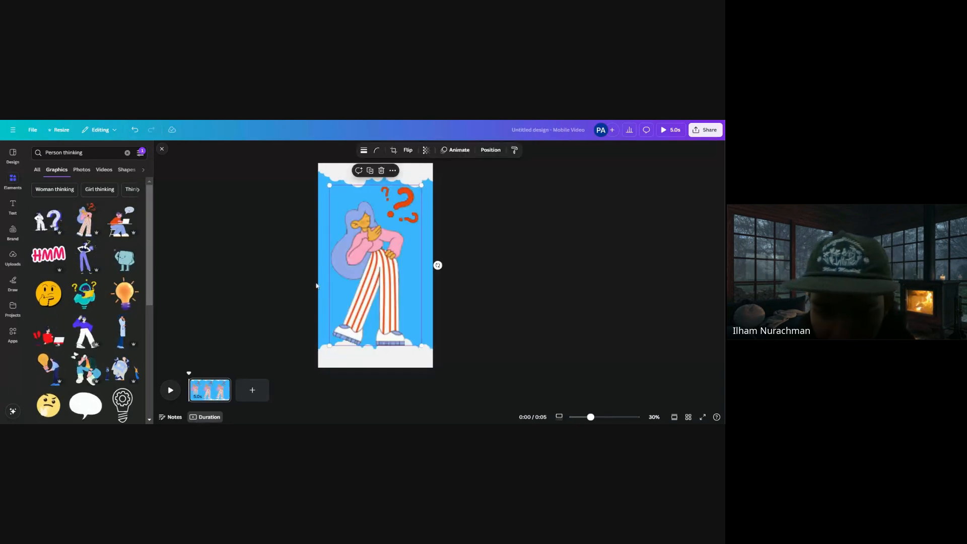
left_click_drag(368, 275, 373, 288)
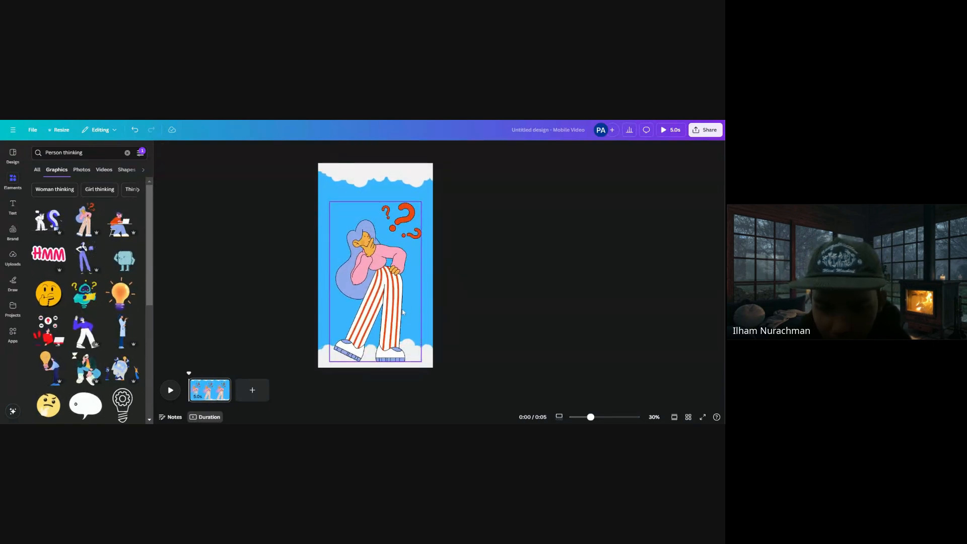
left_click_drag(422, 202, 412, 217)
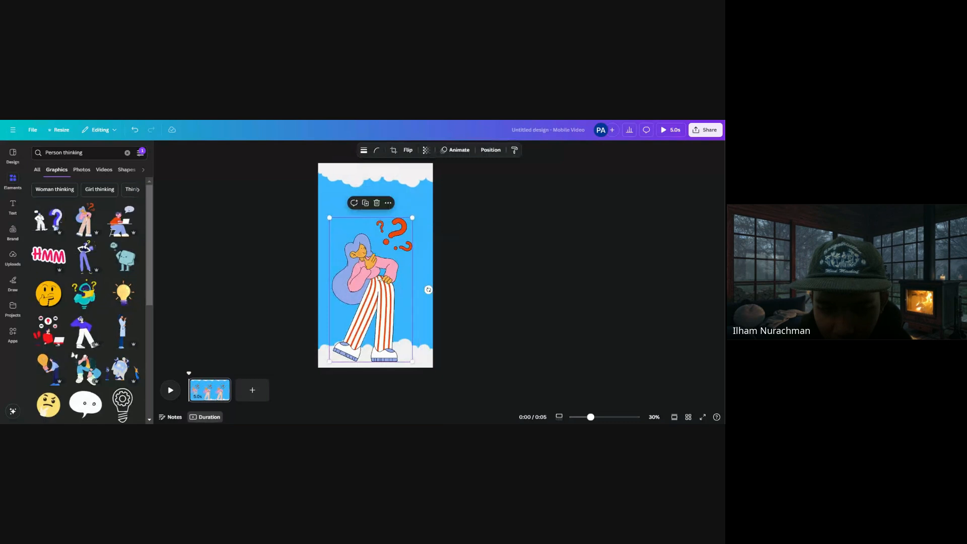
left_click_drag(372, 269, 376, 269)
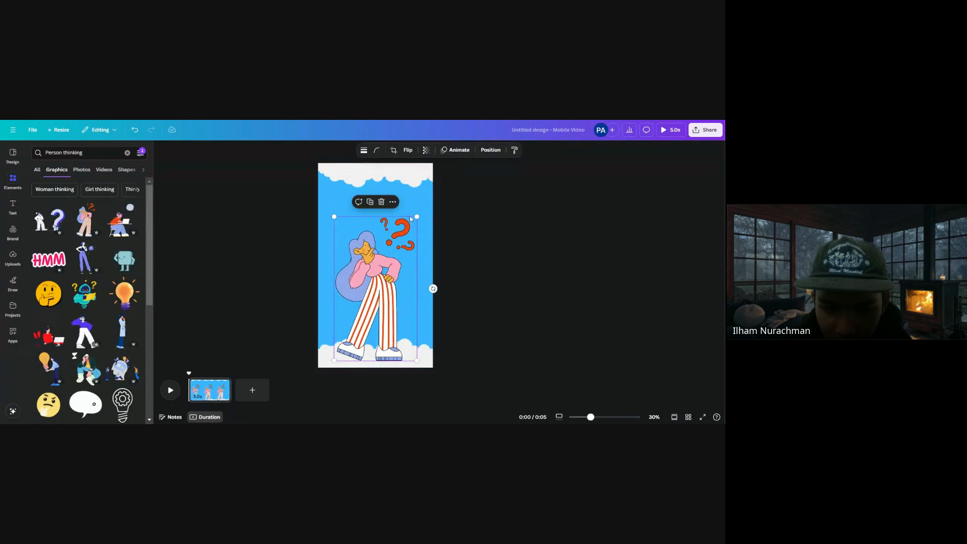
left_click_drag(417, 216, 413, 224)
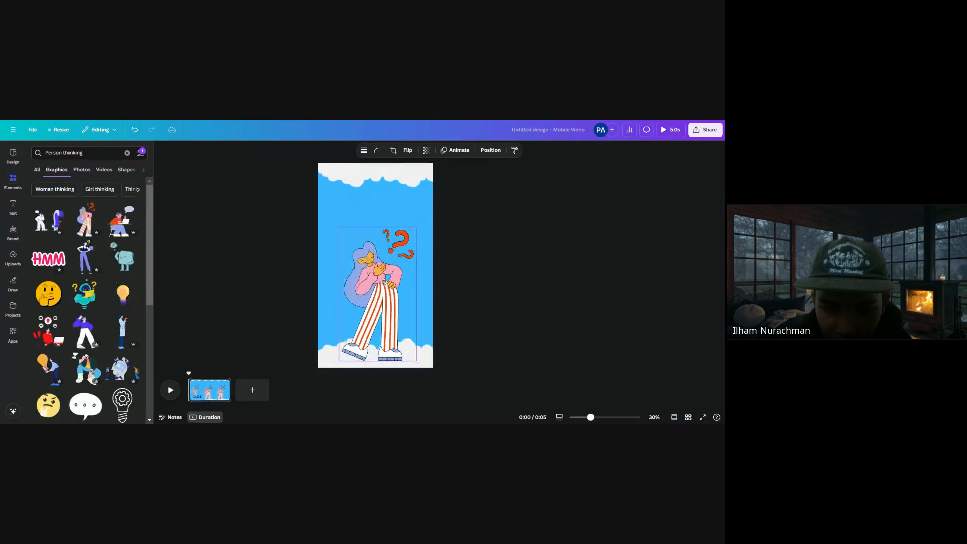
left_click(479, 230)
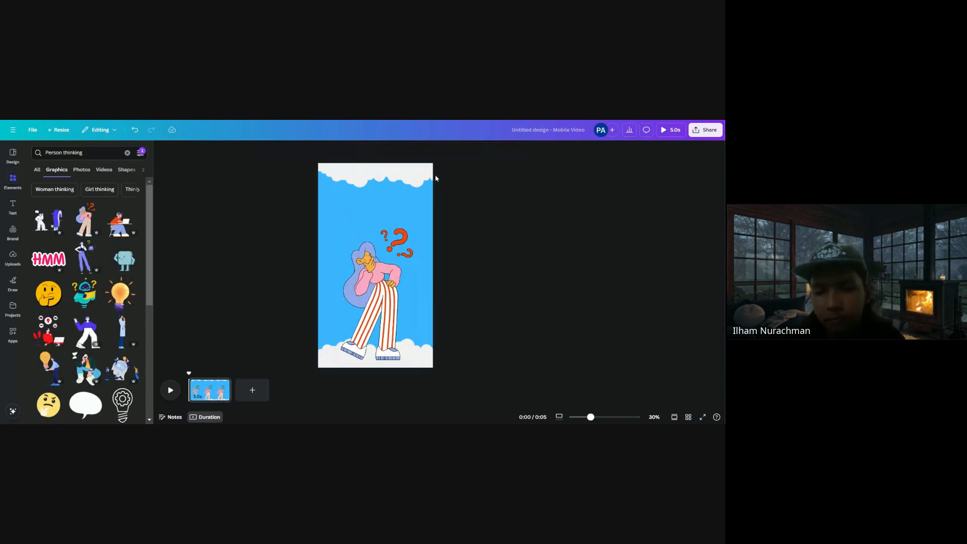
Add the text 'Punya ide tapi bingung mulai dari mana?' in uppercase and move it up
left_click(15, 207)
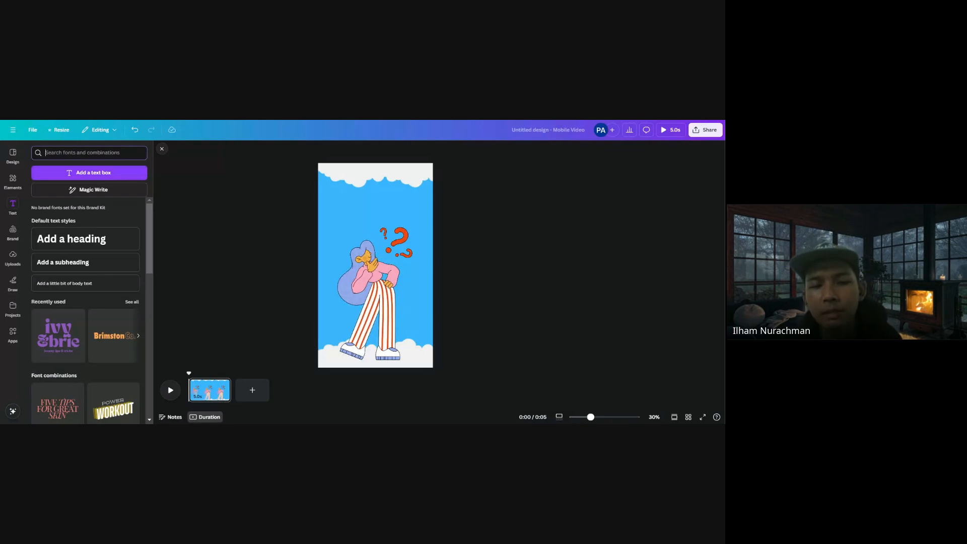
left_click(83, 176)
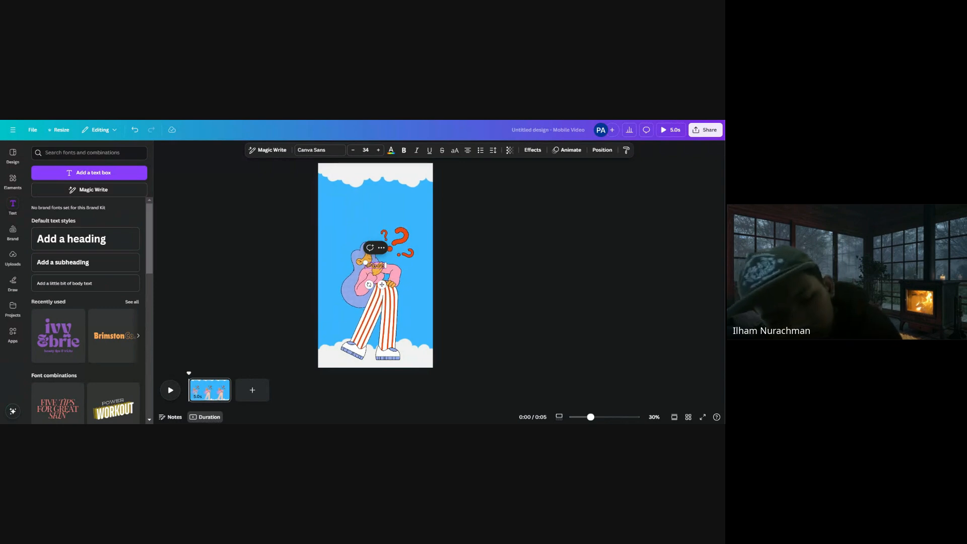
type("Bingung Deng")
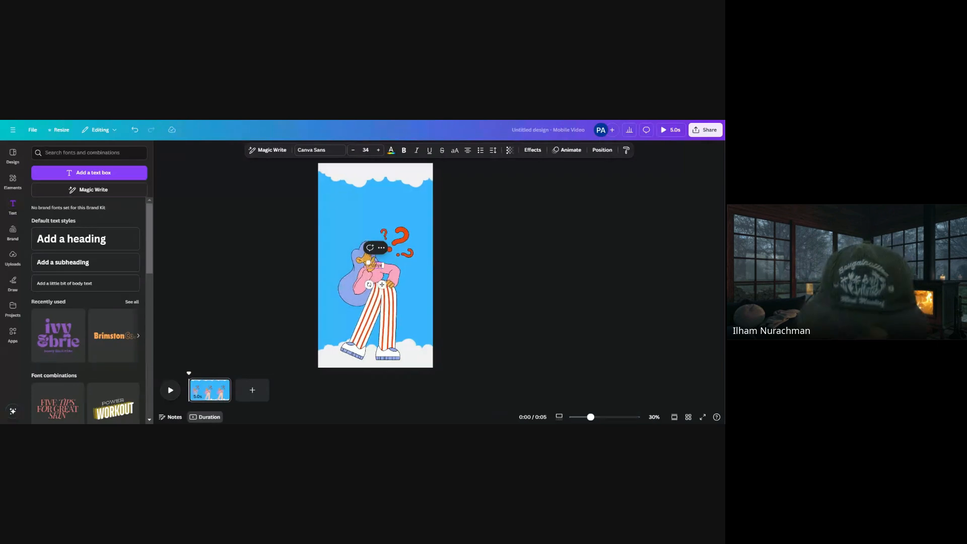
type(".id")
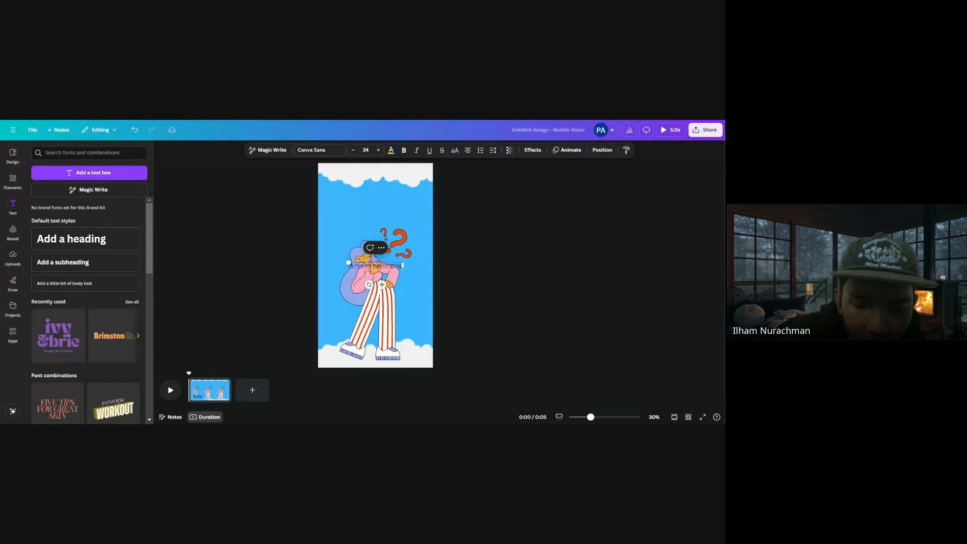
type("ai dari mana")
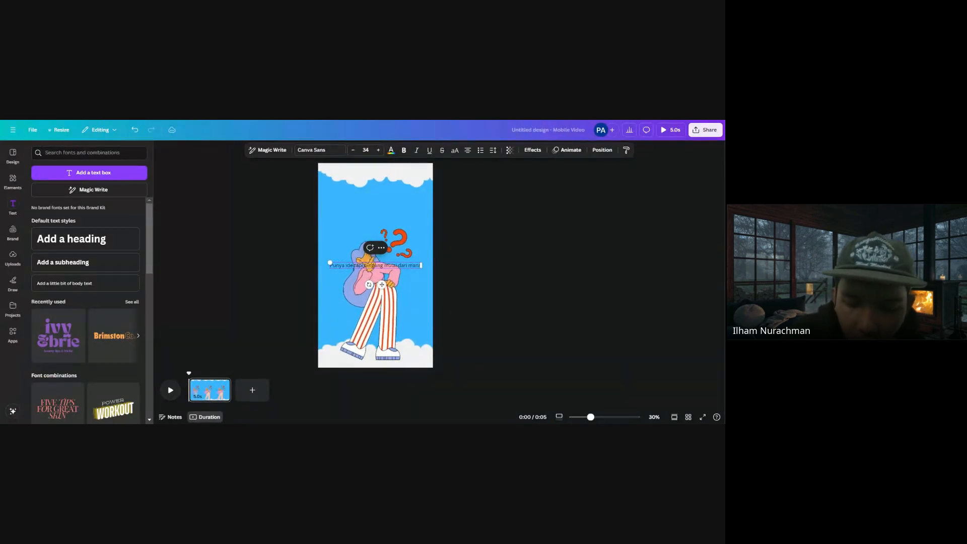
type("?")
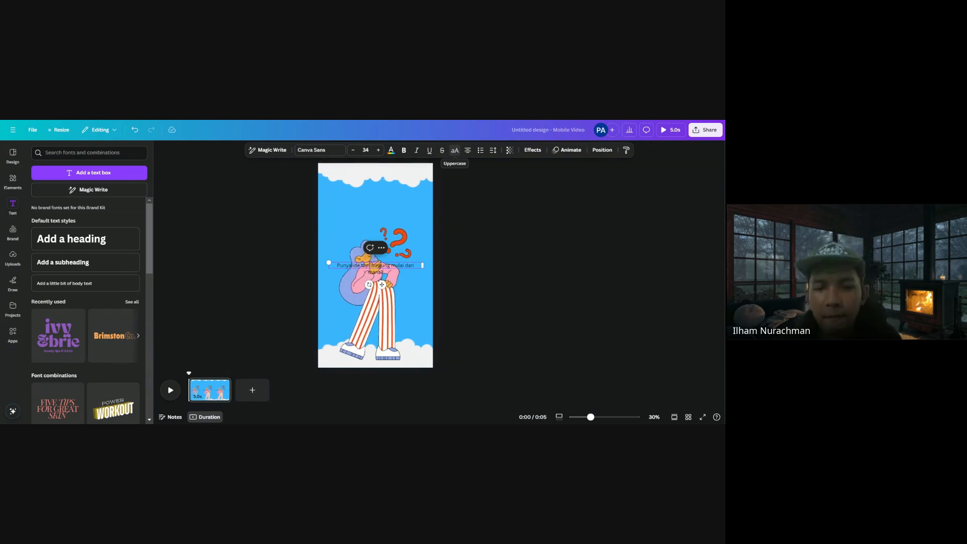
left_click(458, 152)
left_click(459, 255)
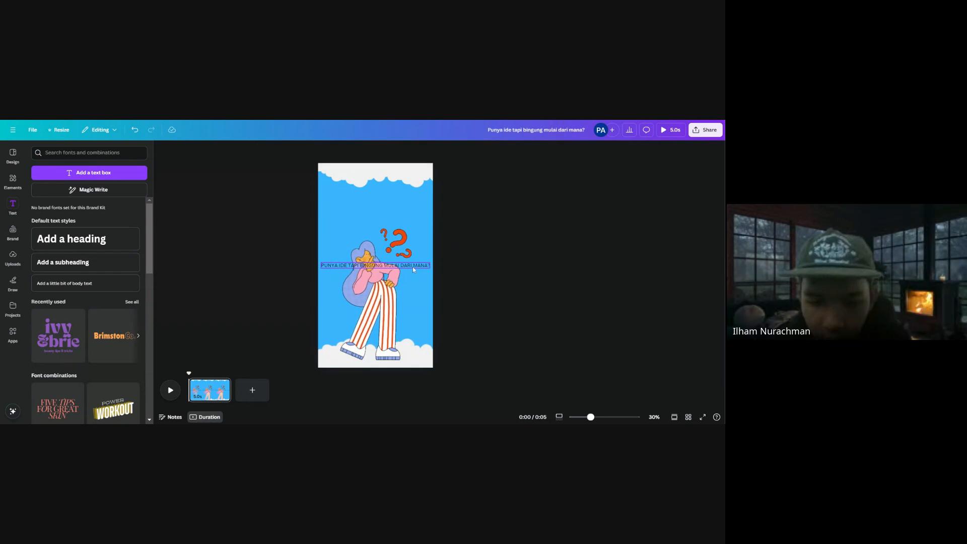
left_click_drag(412, 267, 416, 210)
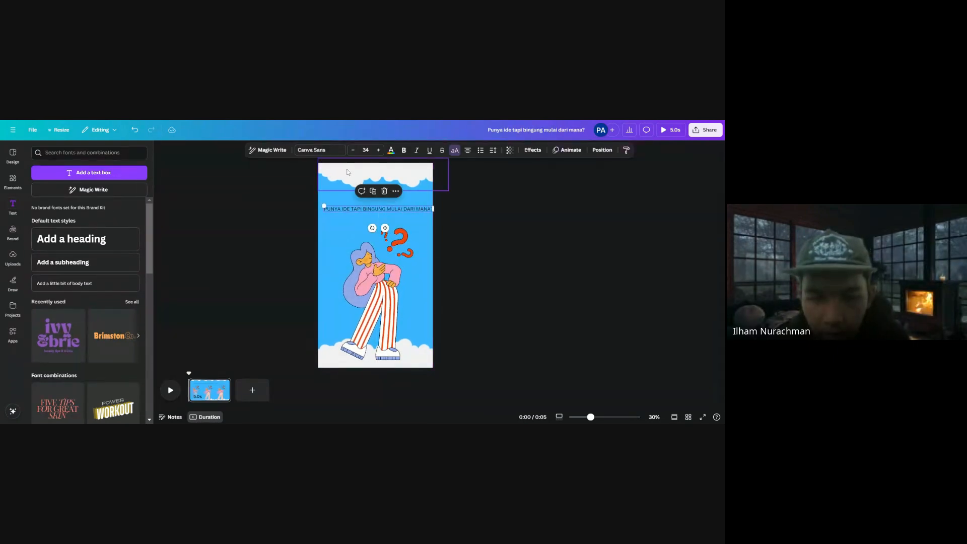
Set the heading font to ITC Motter Corpus and its colour to white
left_click(339, 150)
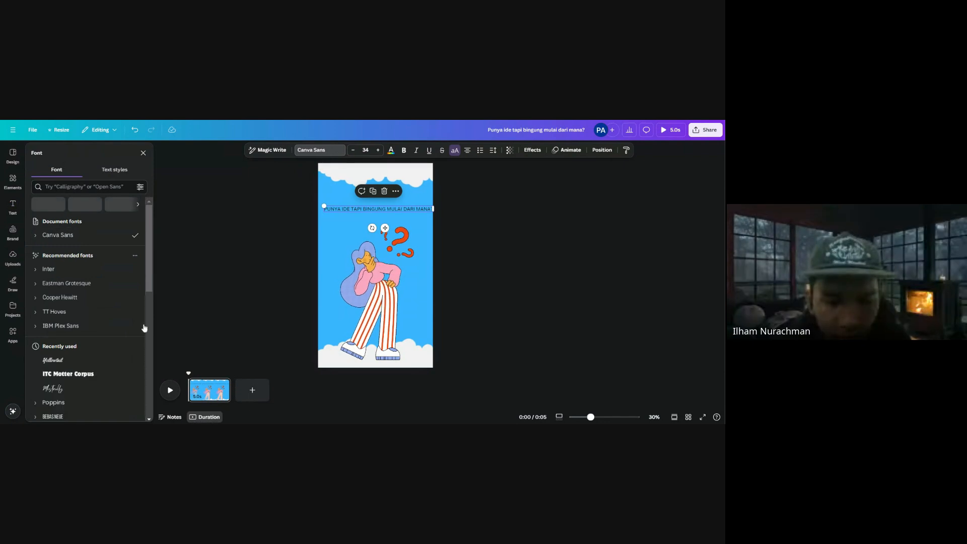
left_click(83, 378)
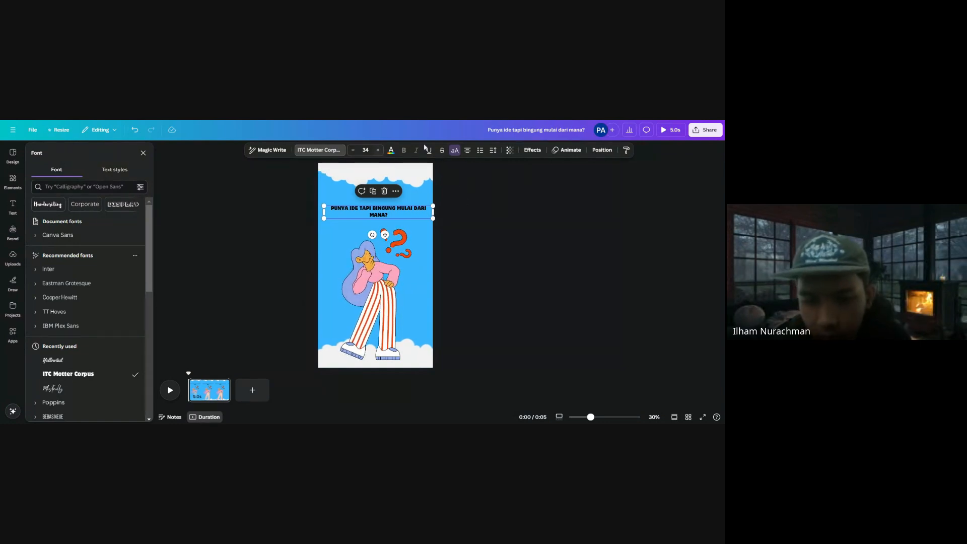
left_click(391, 150)
left_click(99, 206)
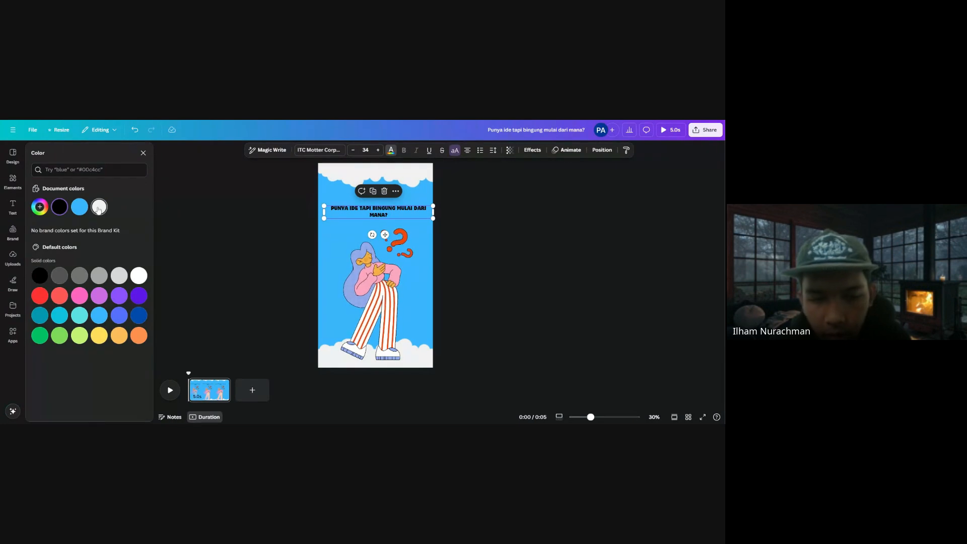
Narrow the heading to wrap onto three lines, then enlarge it across the page width
left_click_drag(435, 212, 367, 214)
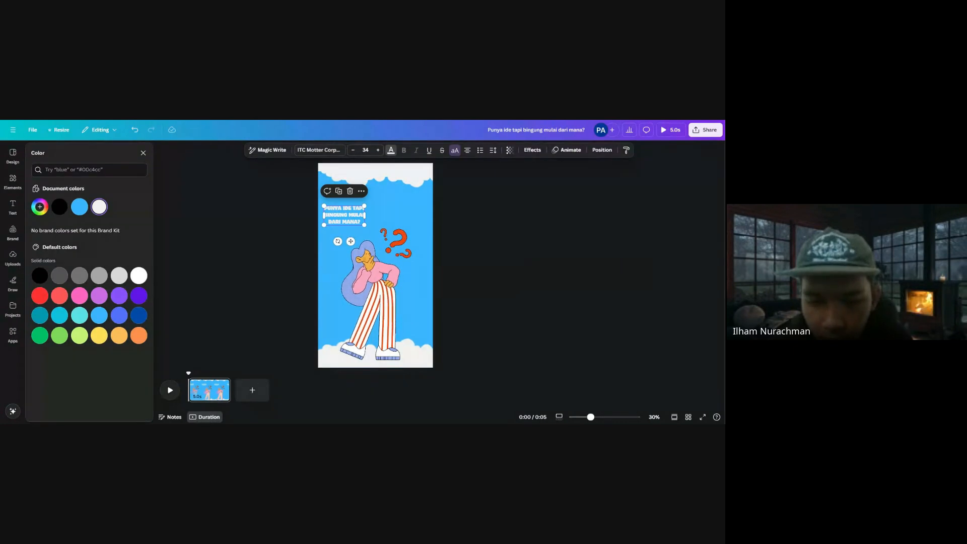
left_click(376, 214)
left_click(361, 217)
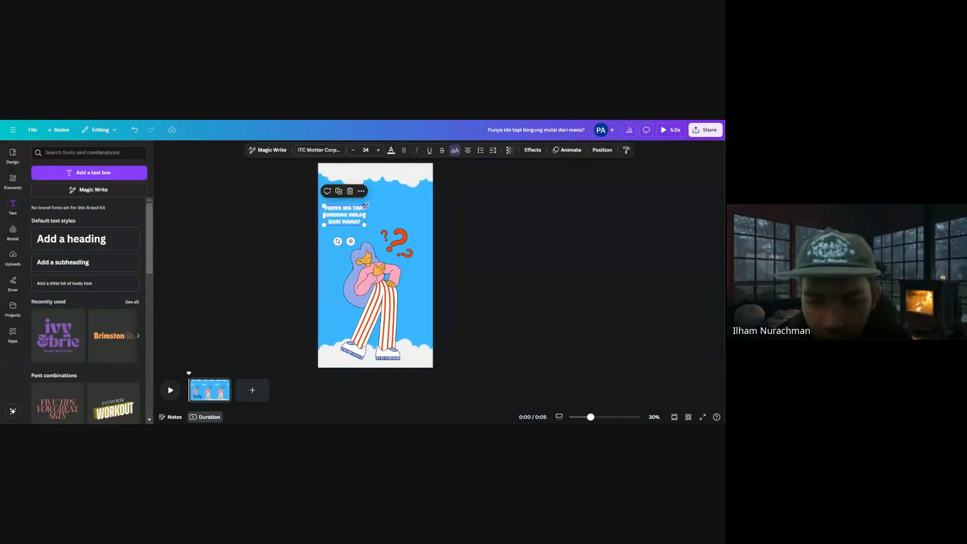
left_click_drag(364, 206, 401, 215)
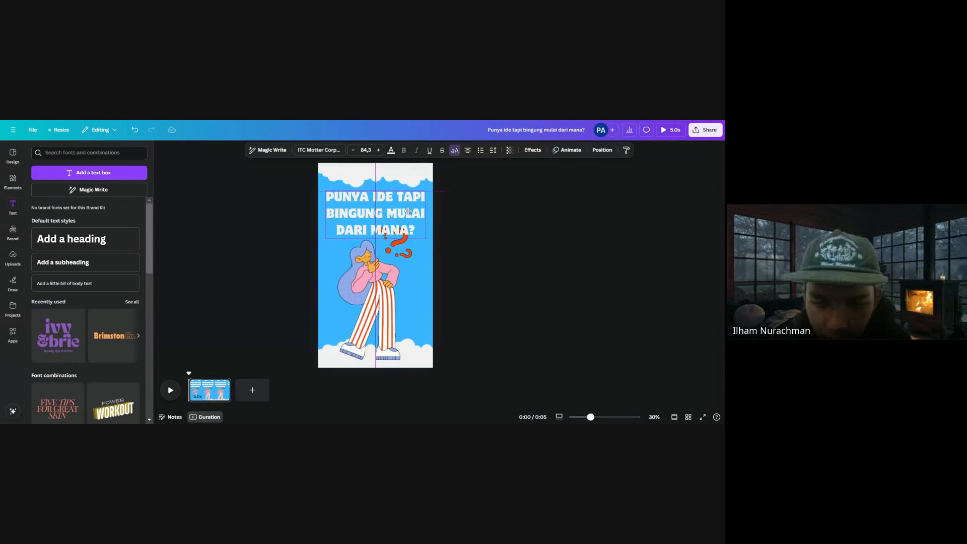
Apply a white Splice effect with 0 offset and set the heading text colour to black
left_click(533, 149)
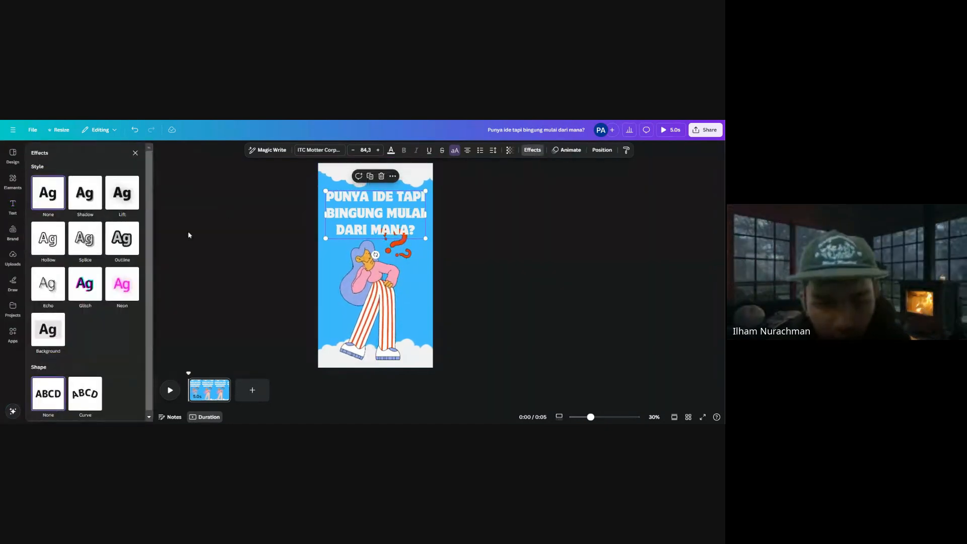
left_click(85, 239)
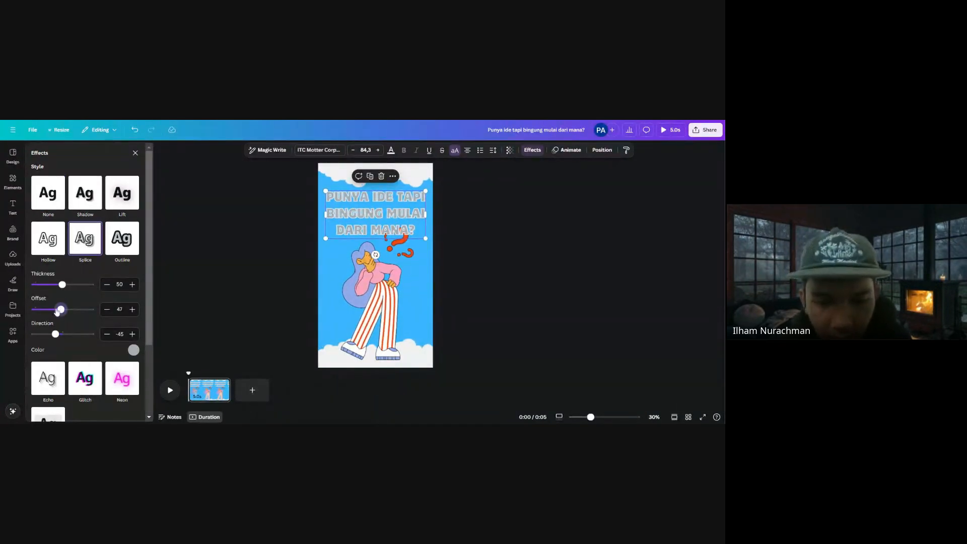
left_click_drag(57, 311, 13, 305)
left_click(133, 351)
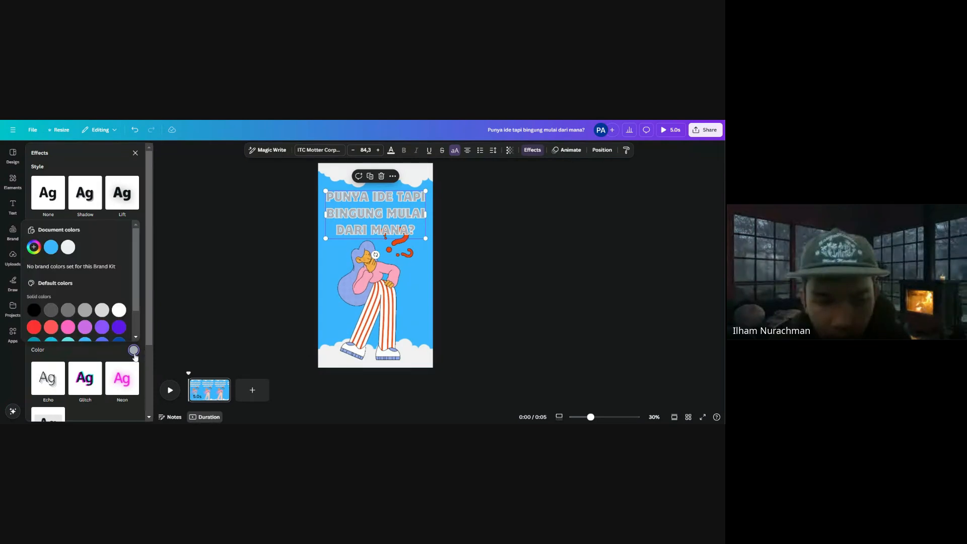
left_click(119, 309)
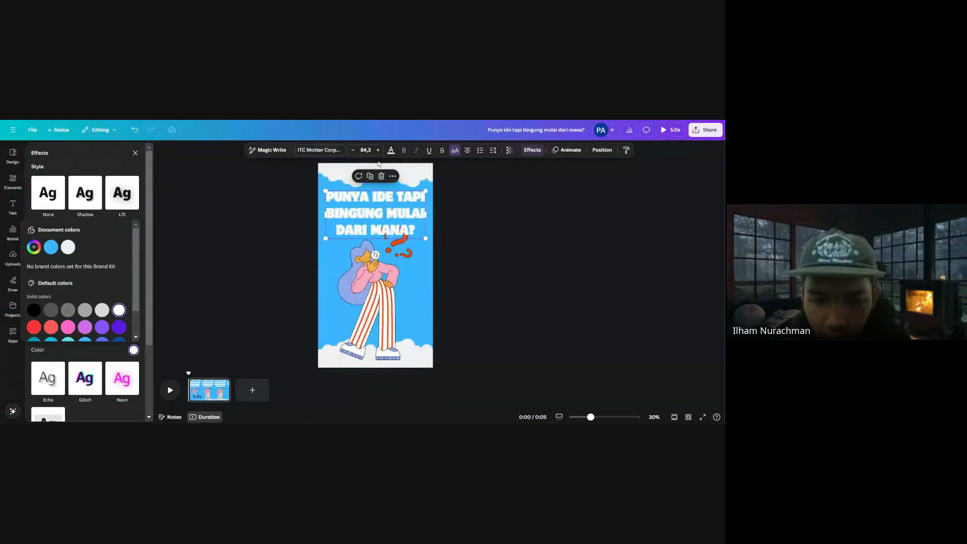
left_click(392, 152)
left_click(40, 275)
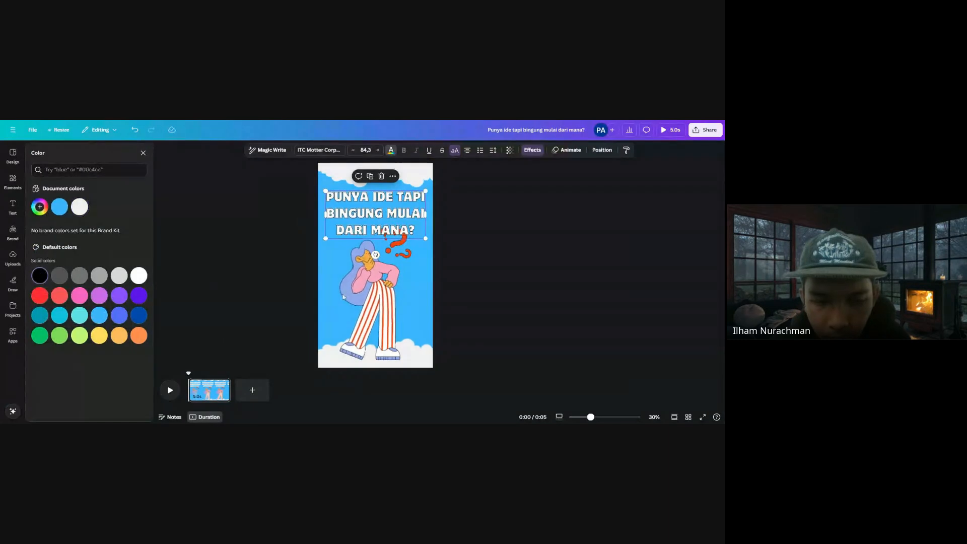
left_click(410, 225)
Reselect the heading and nudge it slightly lower on the page
left_click(463, 222)
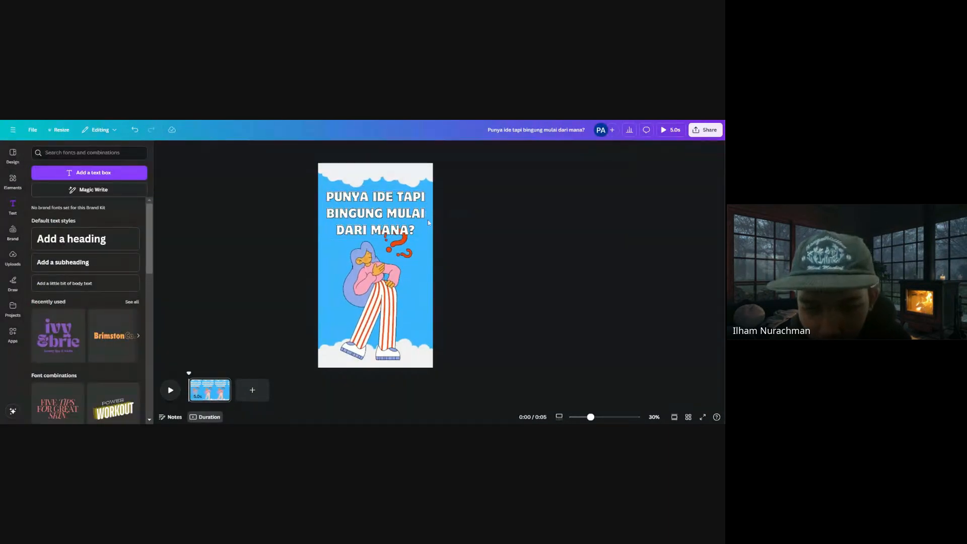
left_click(407, 223)
left_click(460, 188)
left_click(421, 182)
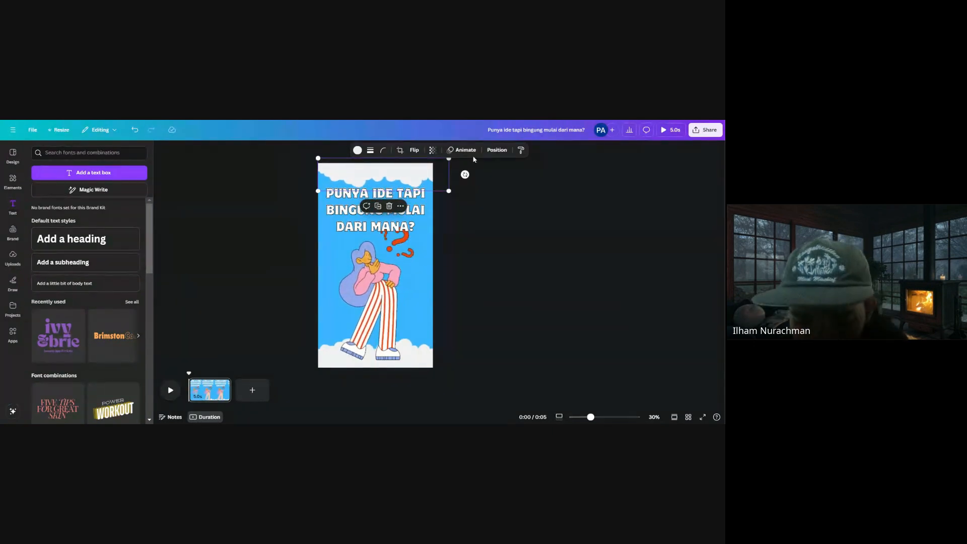
left_click(466, 184)
left_click(422, 194)
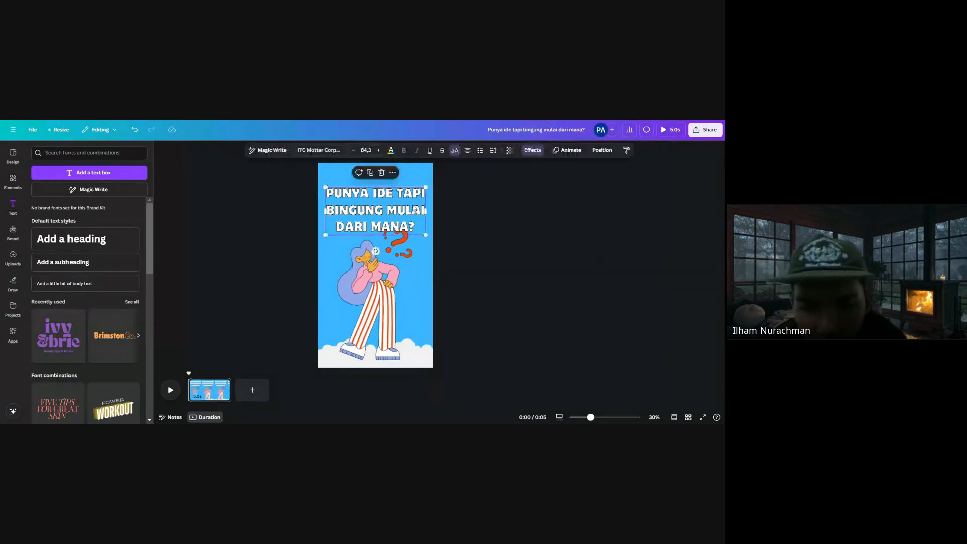
left_click_drag(408, 222, 412, 212)
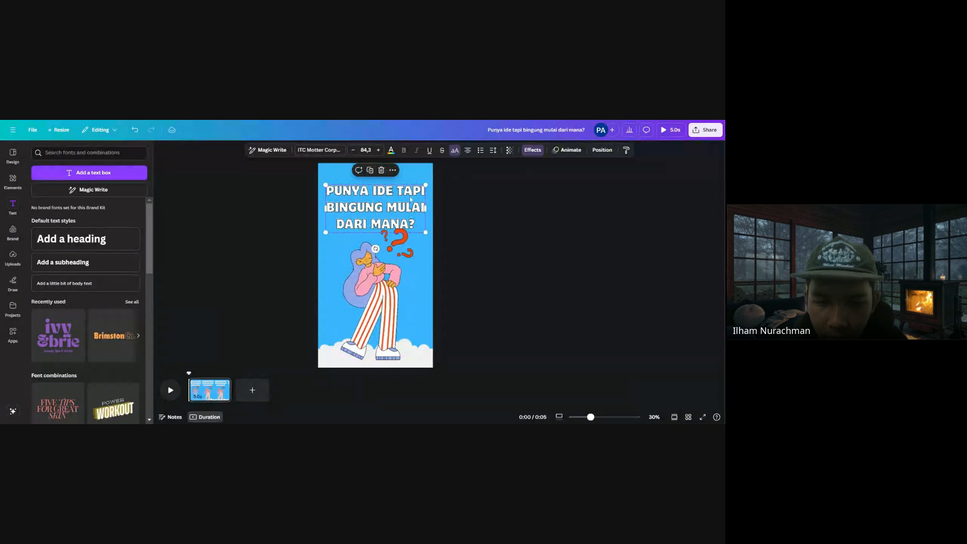
Send the heading to the back so the woman's question marks overlap it, then reselect it
left_click(392, 170)
mouse_move(471, 264)
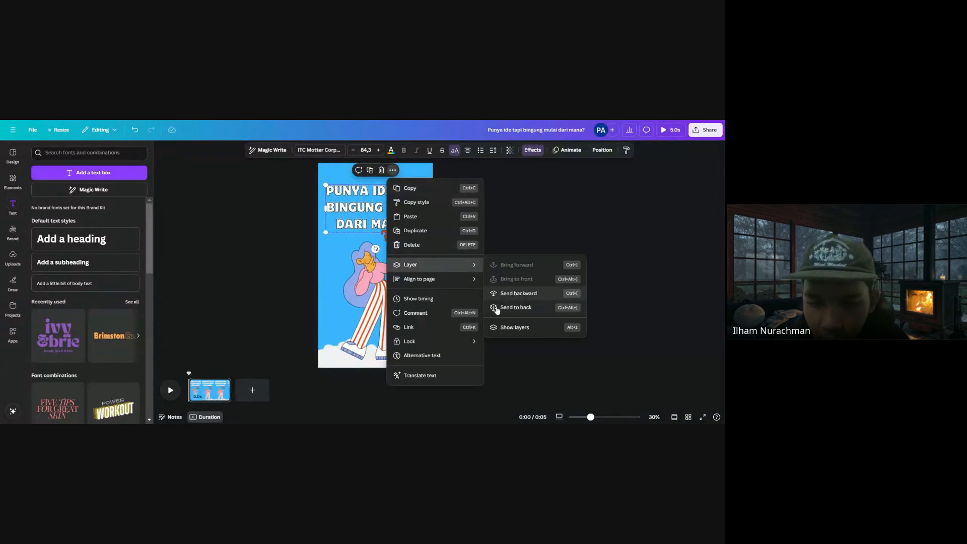
left_click(502, 308)
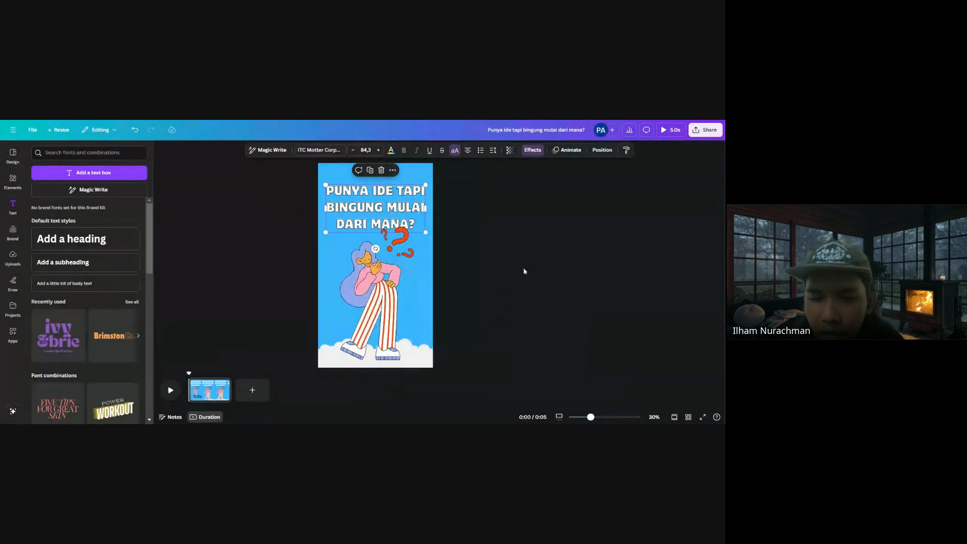
left_click(542, 252)
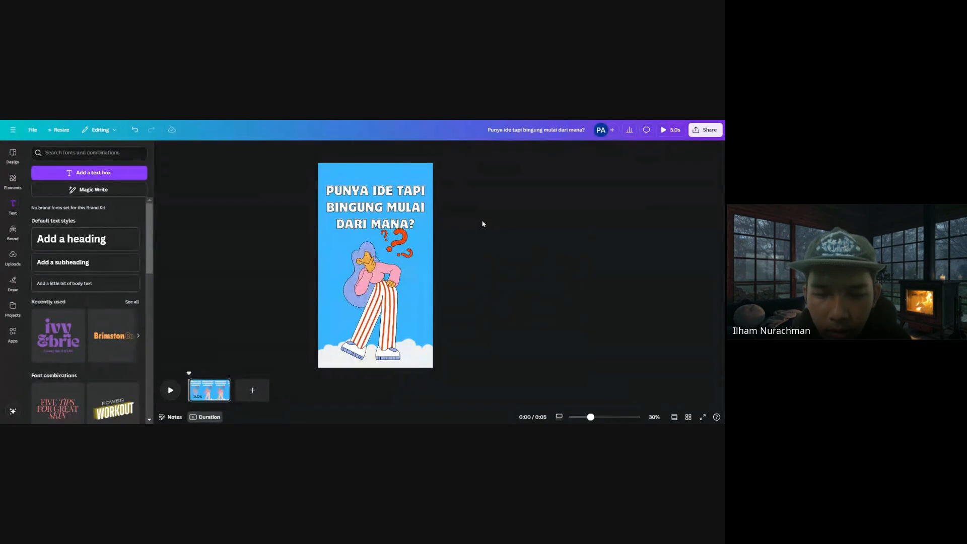
left_click(399, 211)
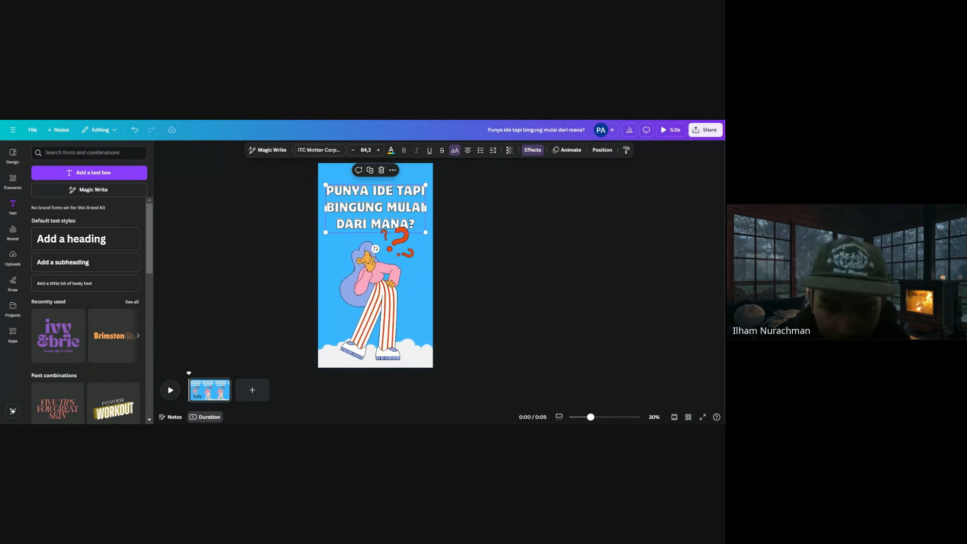
Change the heading font from ITC Motter Corpus to League Spartan under Popular fonts
left_click(319, 150)
scroll(48, 356, "down", 4)
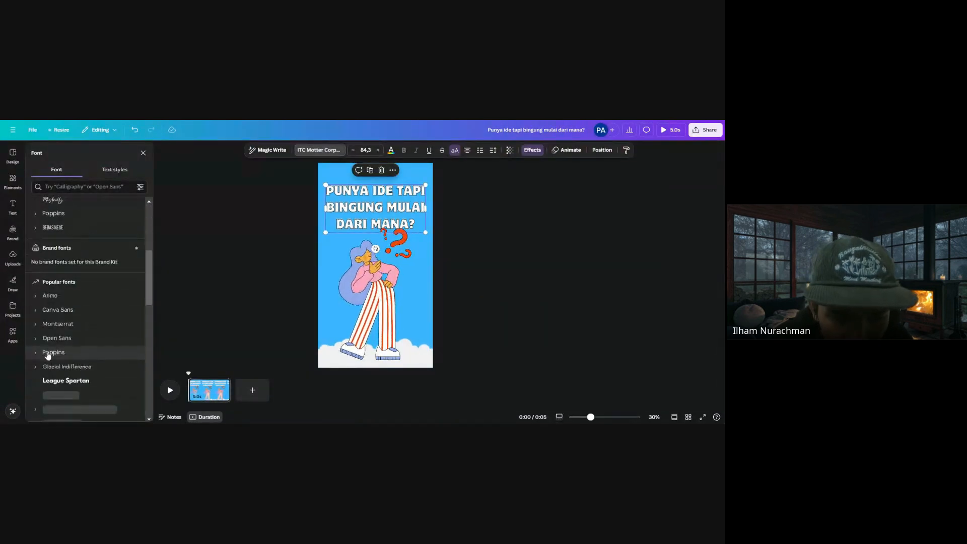
scroll(48, 356, "down", 2)
left_click(62, 335)
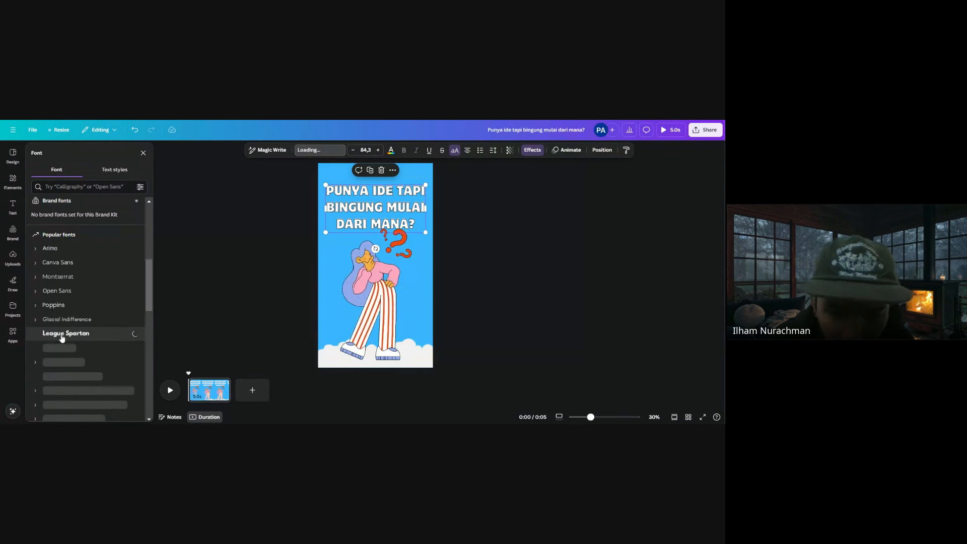
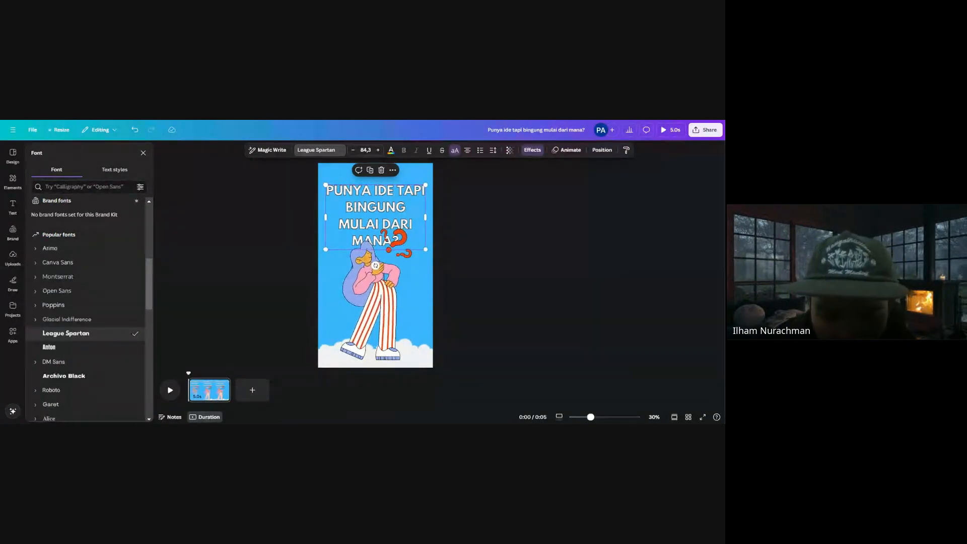
Tighten the 'PUNYA IDE TAPI BINGUNG MULAI DARI MANA?' headline's line spacing from 1.4 to about 0.97
scroll(101, 337, "down", 5)
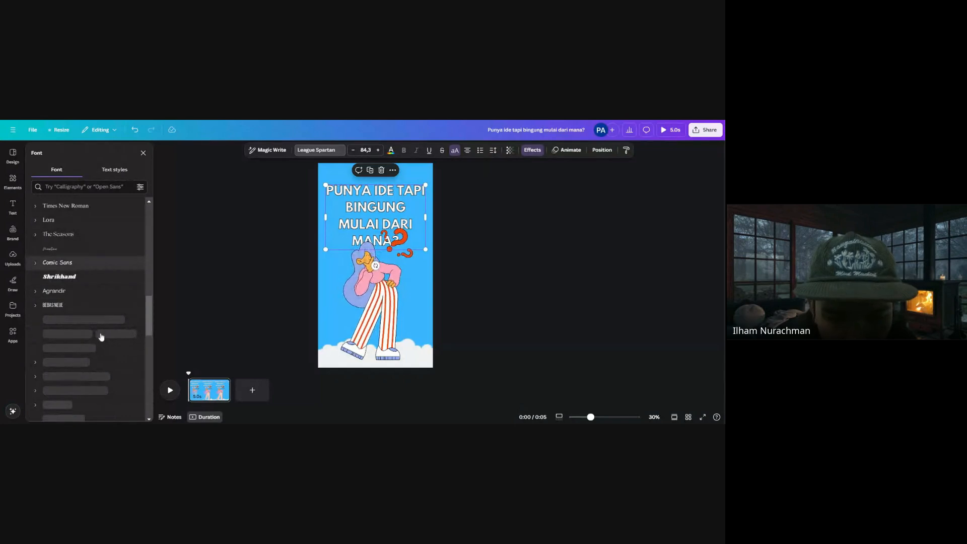
scroll(86, 272, "down", 1)
scroll(85, 271, "down", 1)
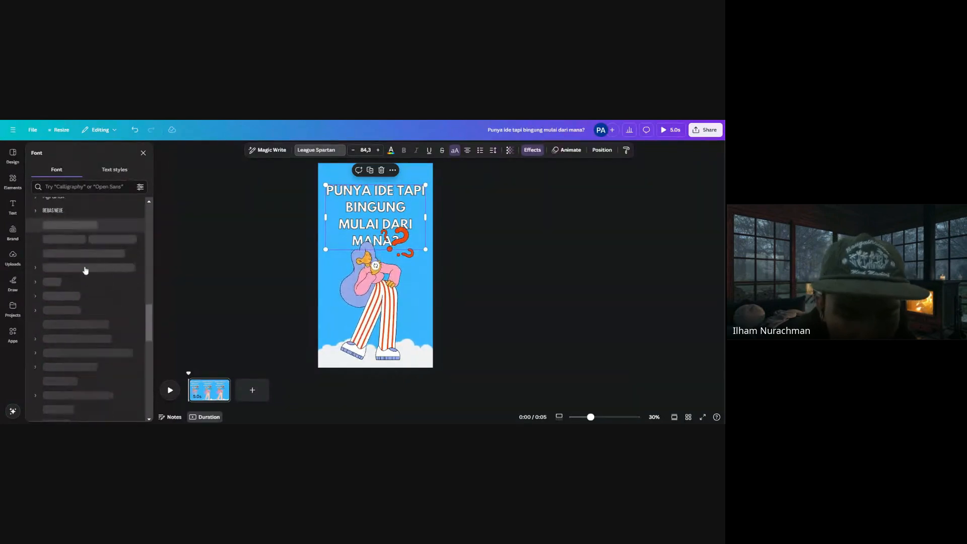
scroll(85, 271, "up", 2)
scroll(85, 271, "up", 4)
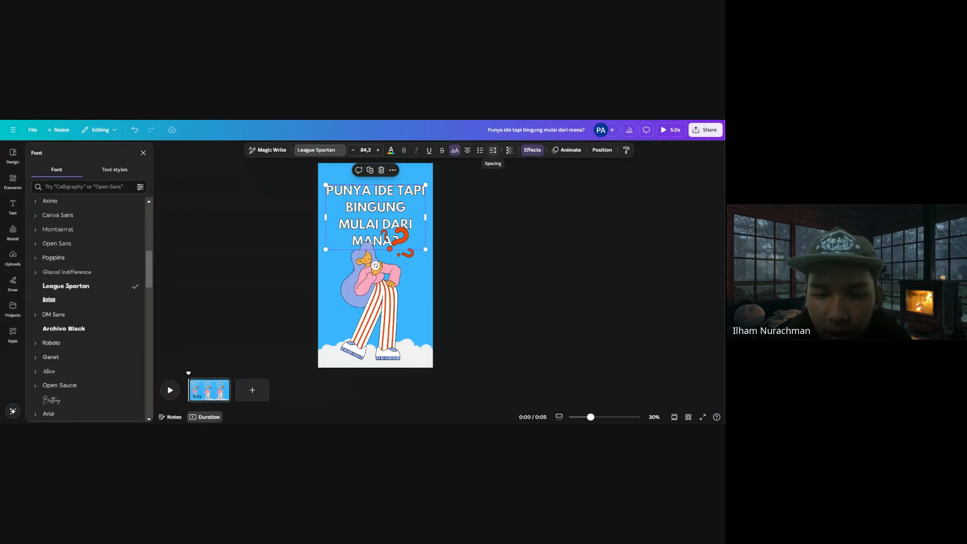
left_click(492, 150)
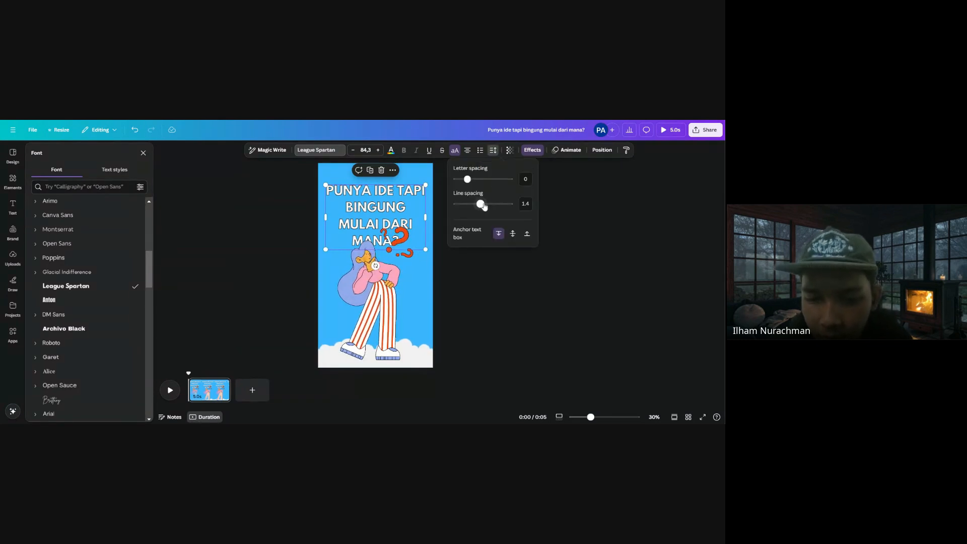
left_click_drag(484, 206, 465, 205)
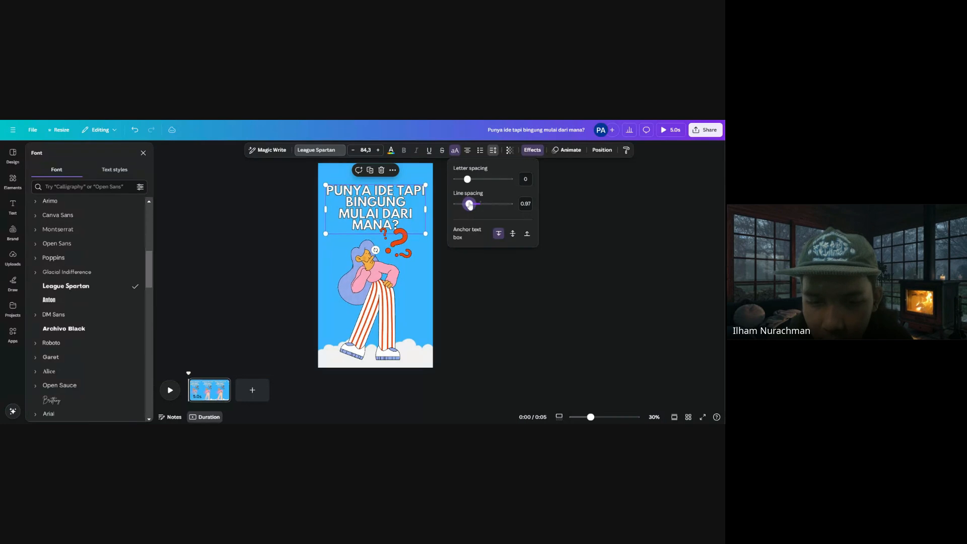
left_click(528, 298)
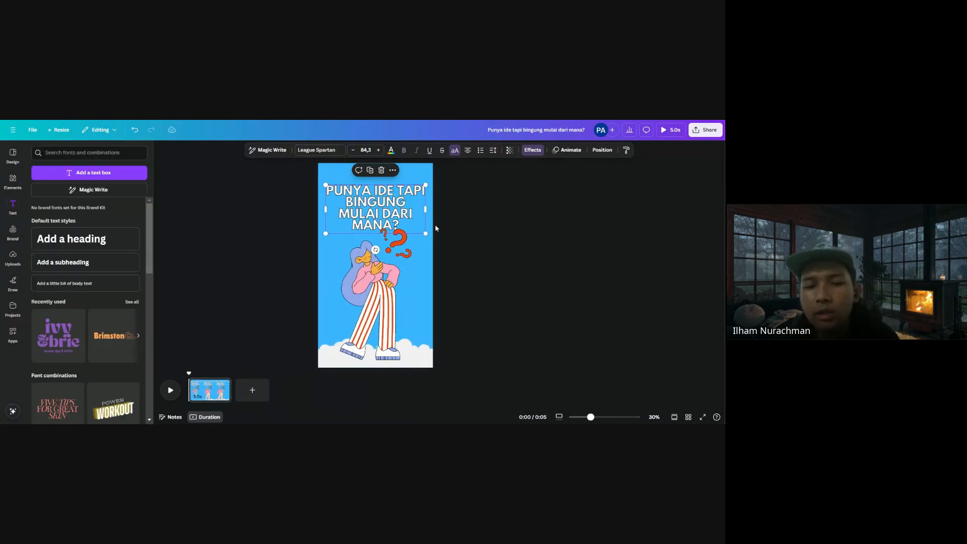
Give the headline the Ascend animation with a downward direction
left_click(566, 151)
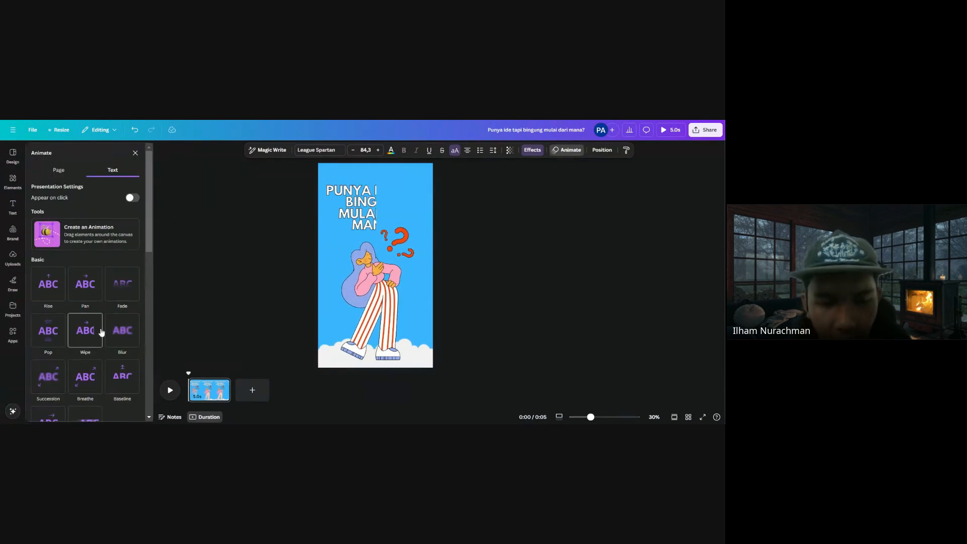
scroll(94, 308, "down", 2)
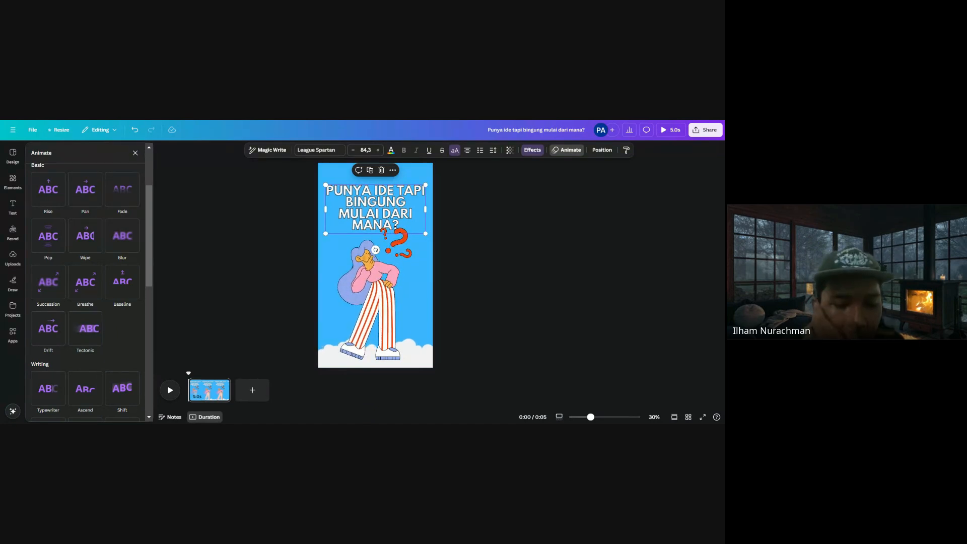
scroll(108, 330, "down", 1)
scroll(93, 312, "down", 1)
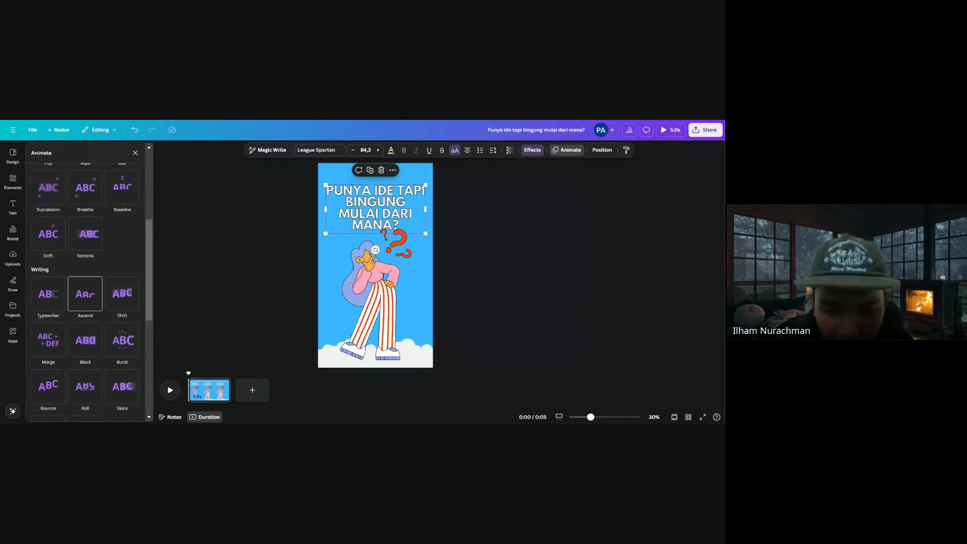
scroll(91, 289, "down", 2)
left_click(85, 201)
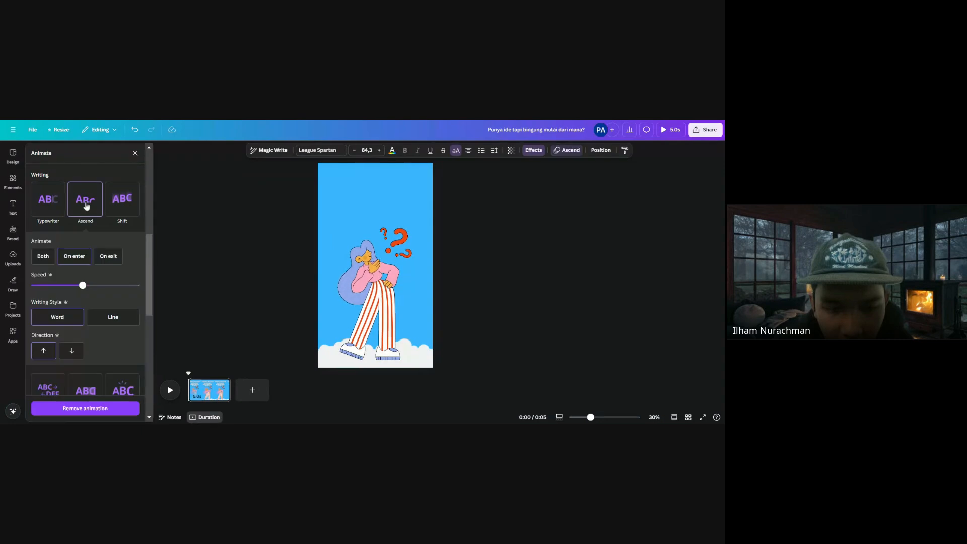
left_click(77, 354)
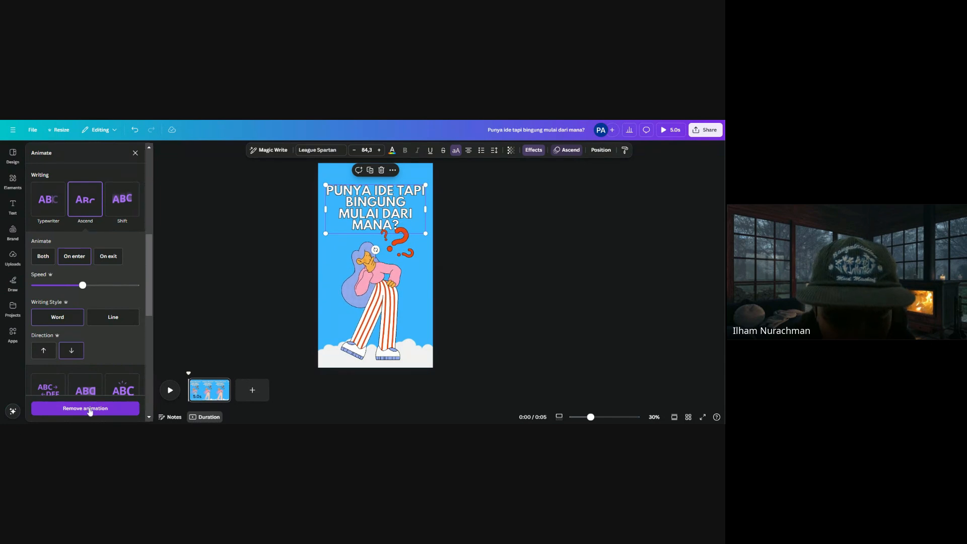
Apply the Baseline animation to the woman illustration
left_click(399, 282)
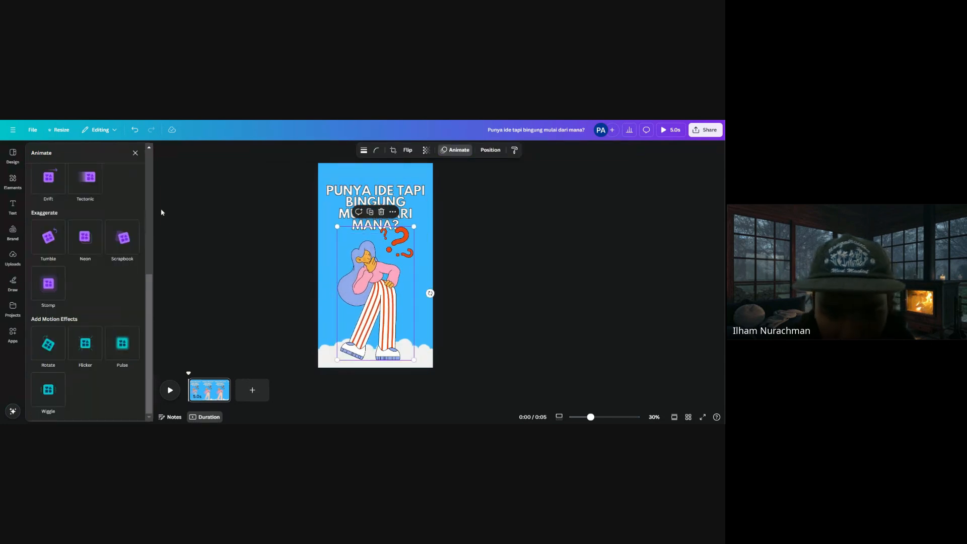
scroll(91, 256, "up", 3)
scroll(91, 256, "up", 5)
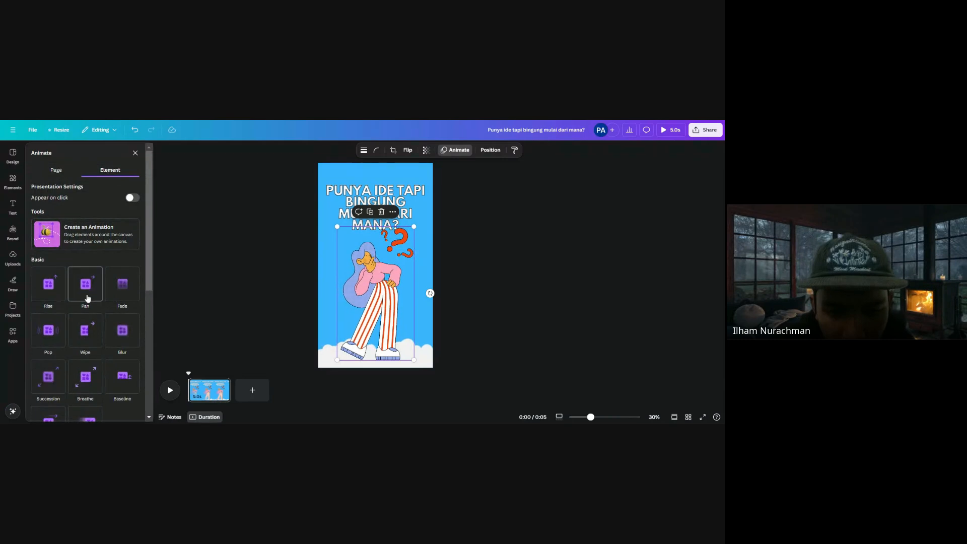
scroll(98, 312, "down", 6)
left_click(132, 227)
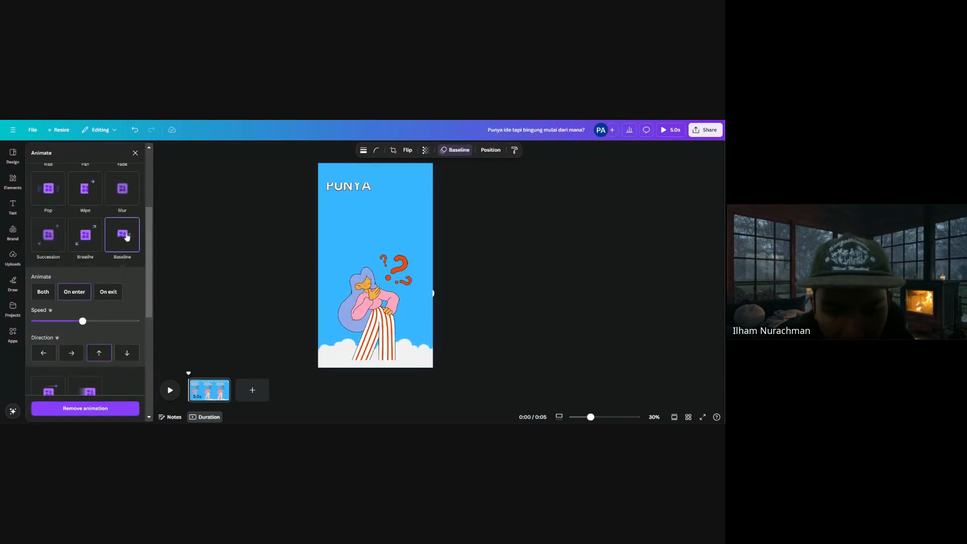
left_click(189, 297)
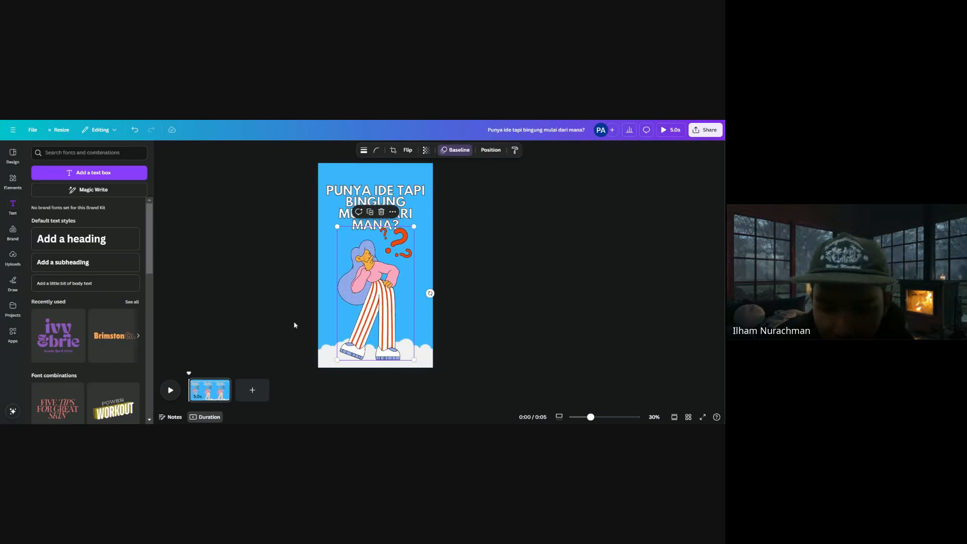
Apply the Rise animation to the clouds at the bottom of the page
left_click(326, 354)
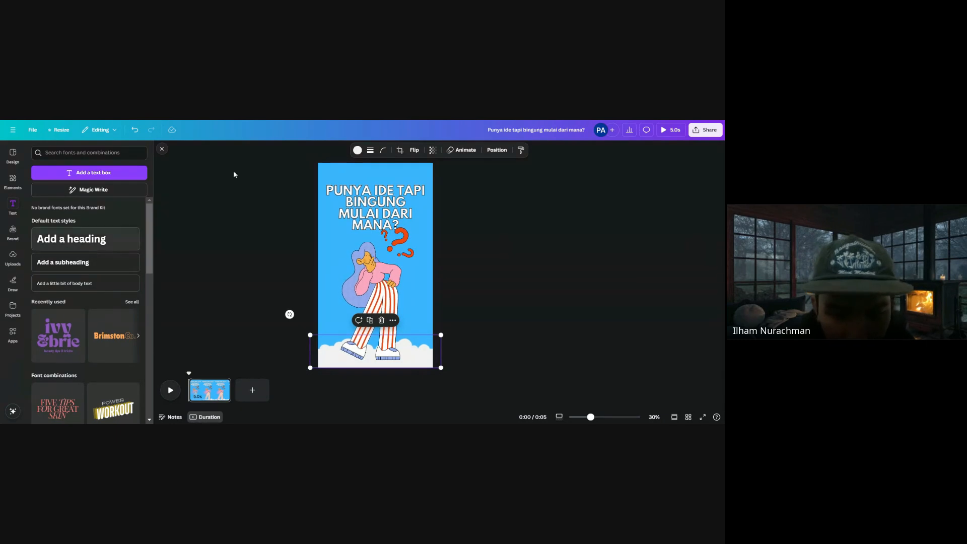
left_click(467, 149)
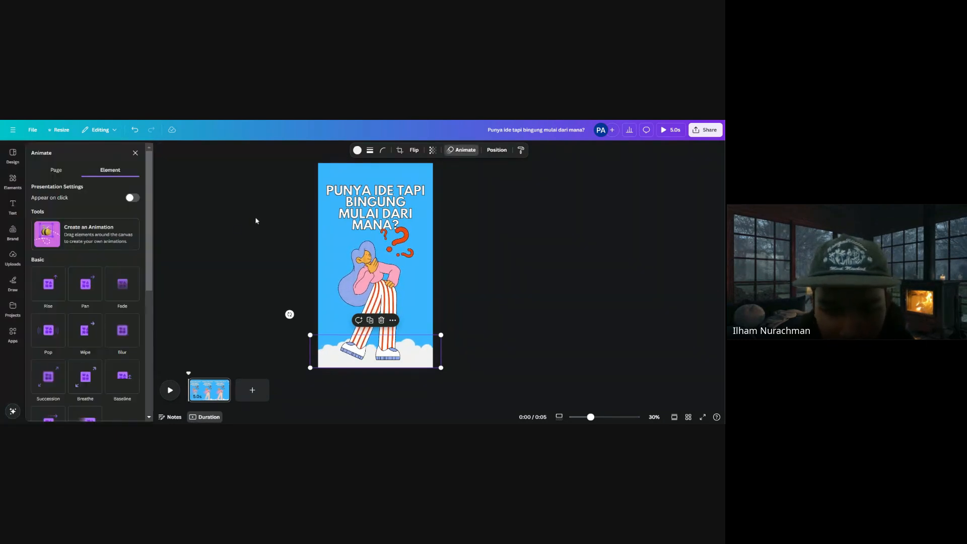
left_click(43, 298)
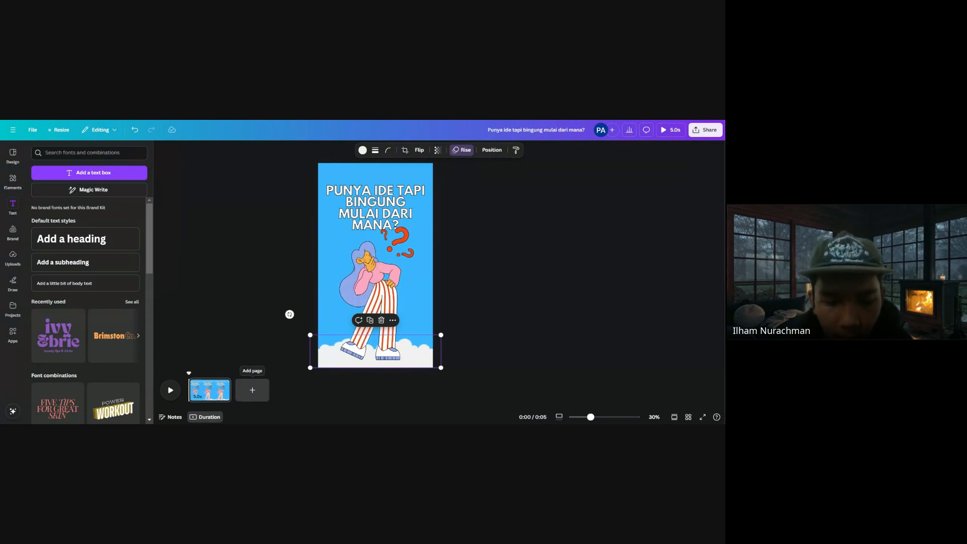
Add a second 5-second page after page 1 and switch its background to Pink
left_click(251, 400)
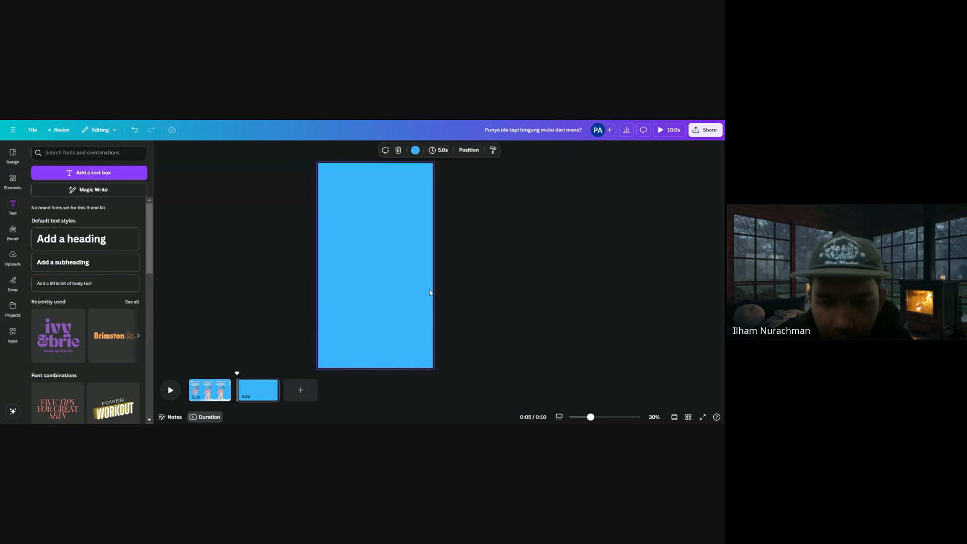
left_click(414, 151)
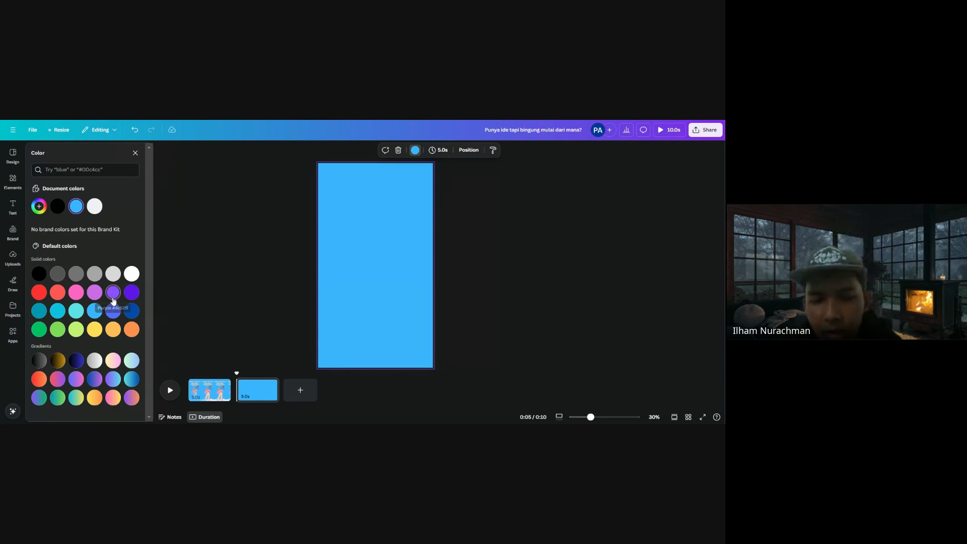
left_click(76, 293)
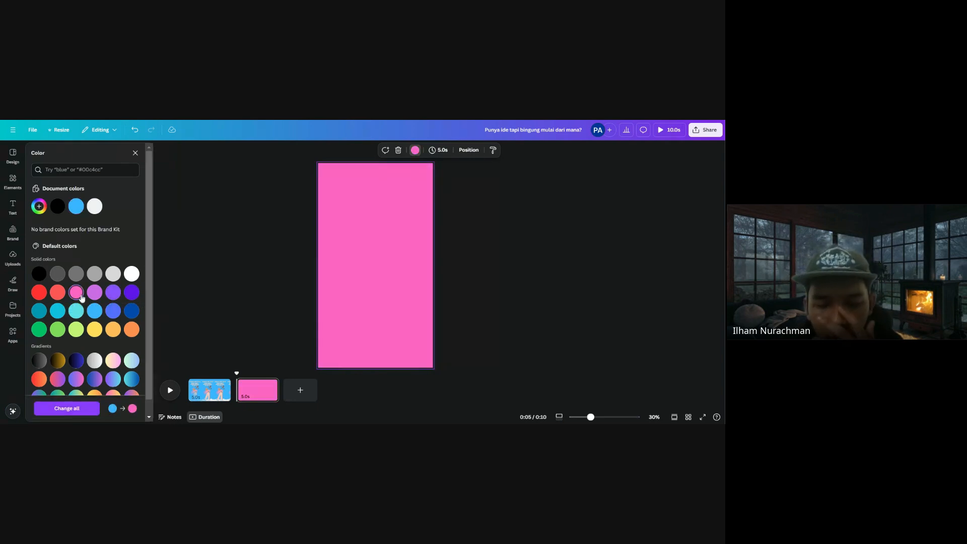
left_click(14, 180)
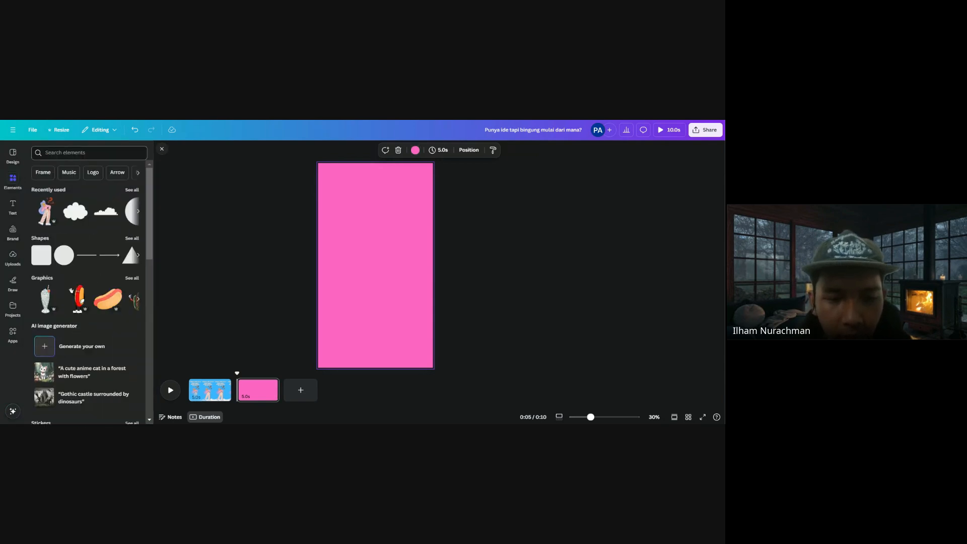
left_click(86, 152)
Search elements for 'fall' animated graphics, try one on the pink page, then delete it
type("fall")
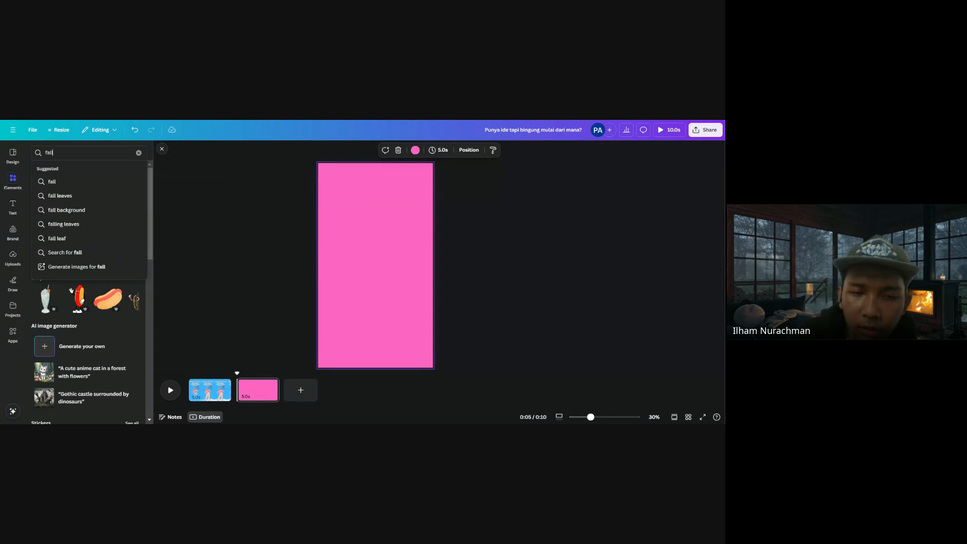
key("Return")
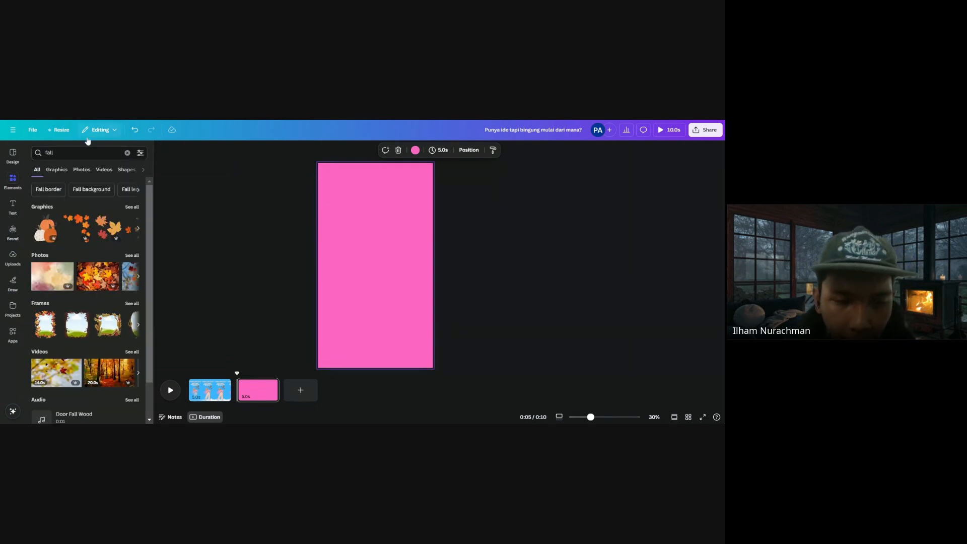
left_click(57, 170)
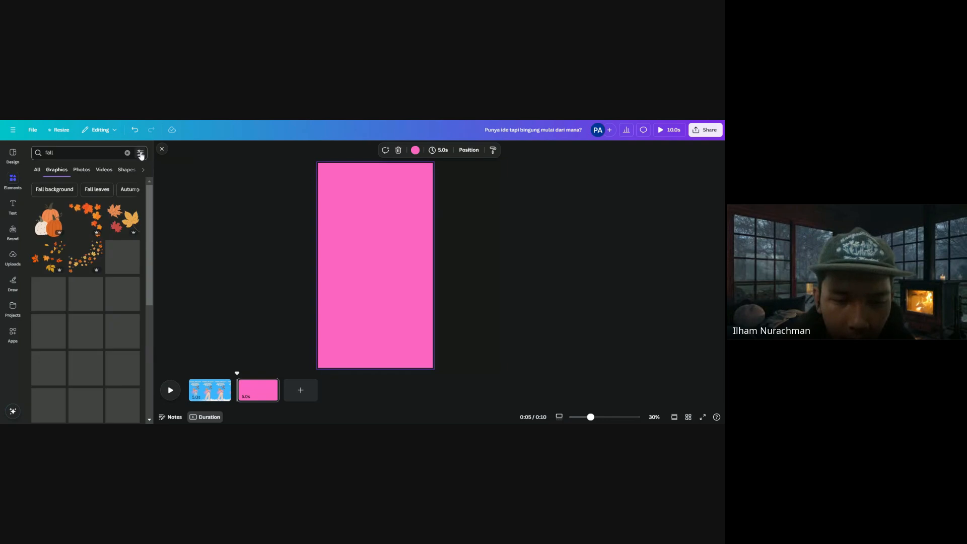
left_click(140, 152)
left_click(53, 310)
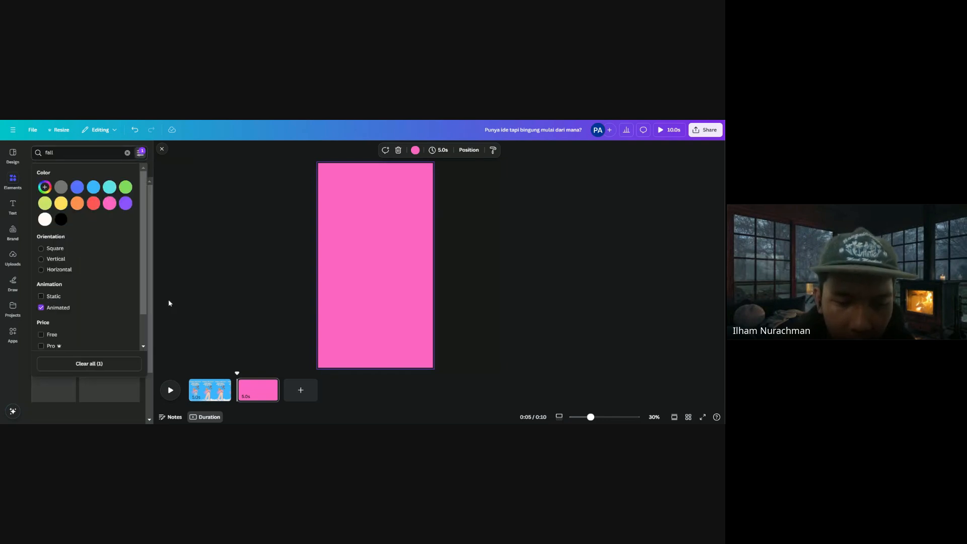
left_click(204, 282)
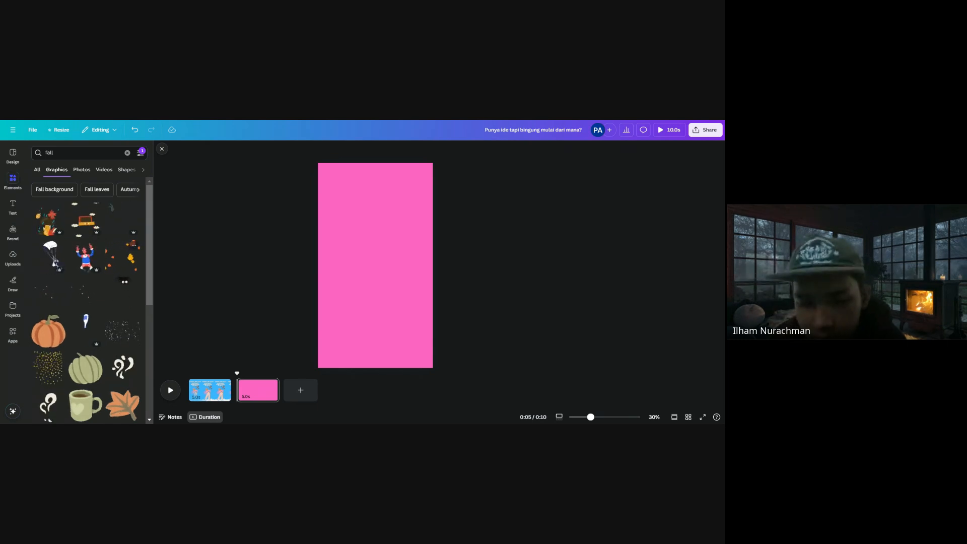
scroll(106, 239, "down", 3)
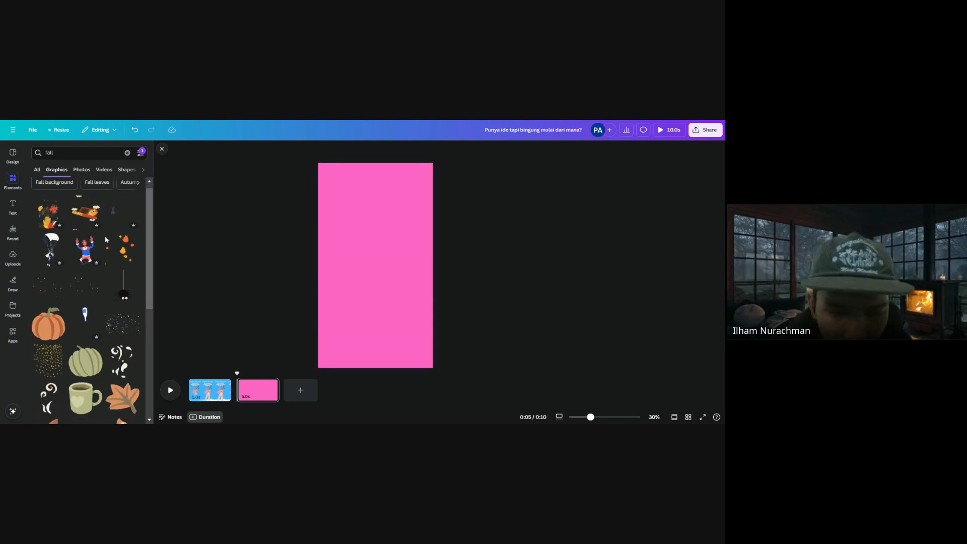
scroll(106, 240, "up", 3)
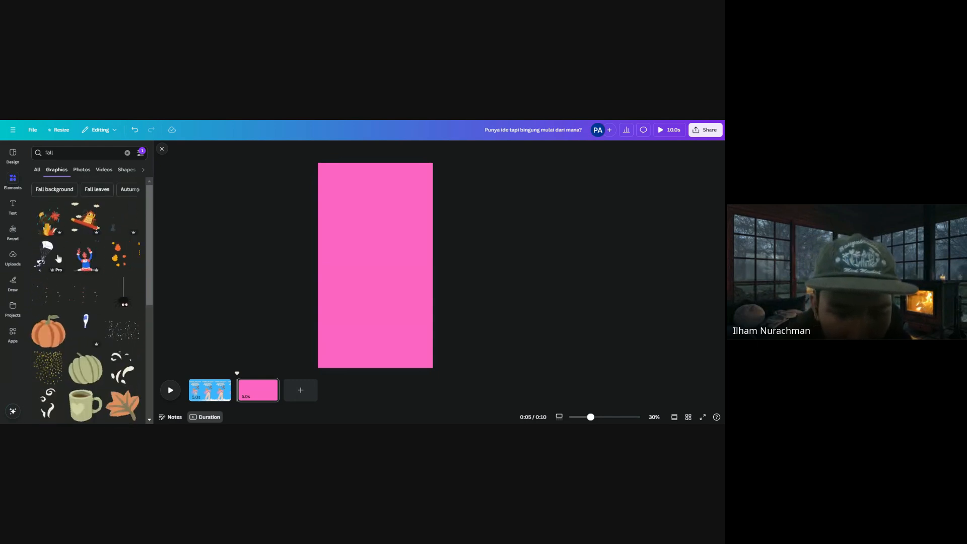
left_click(49, 264)
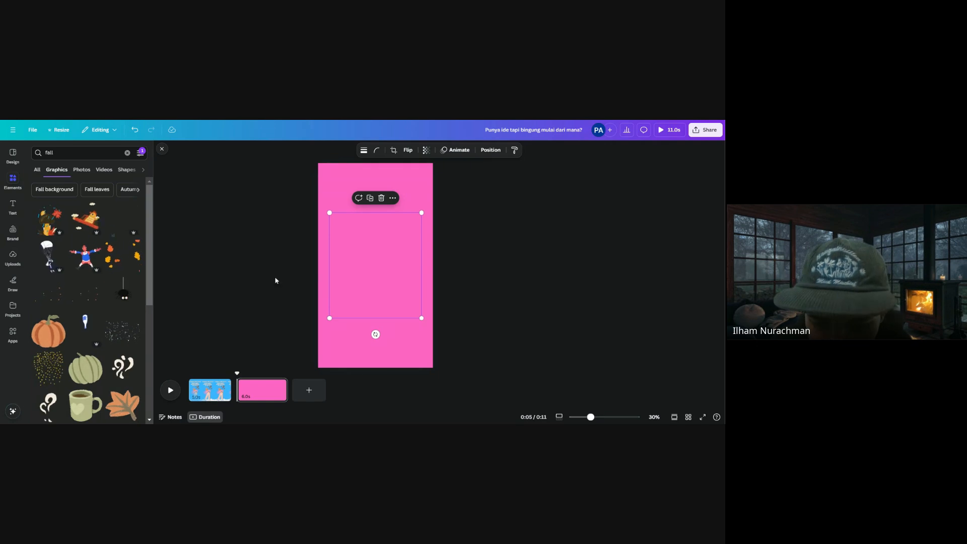
left_click(381, 199)
Browse all recommended graphics, try the meditating-on-ball figure, then delete it
scroll(126, 295, "down", 5)
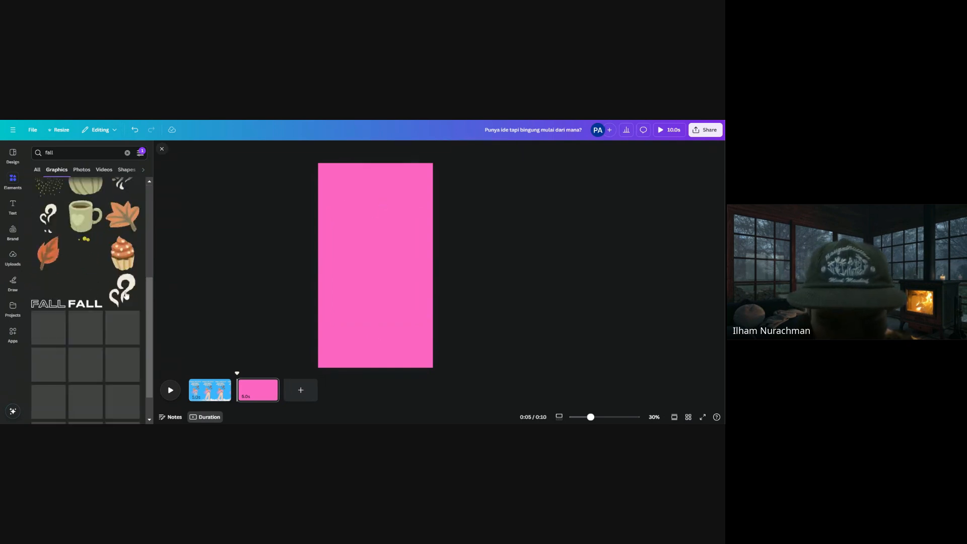
scroll(126, 295, "down", 2)
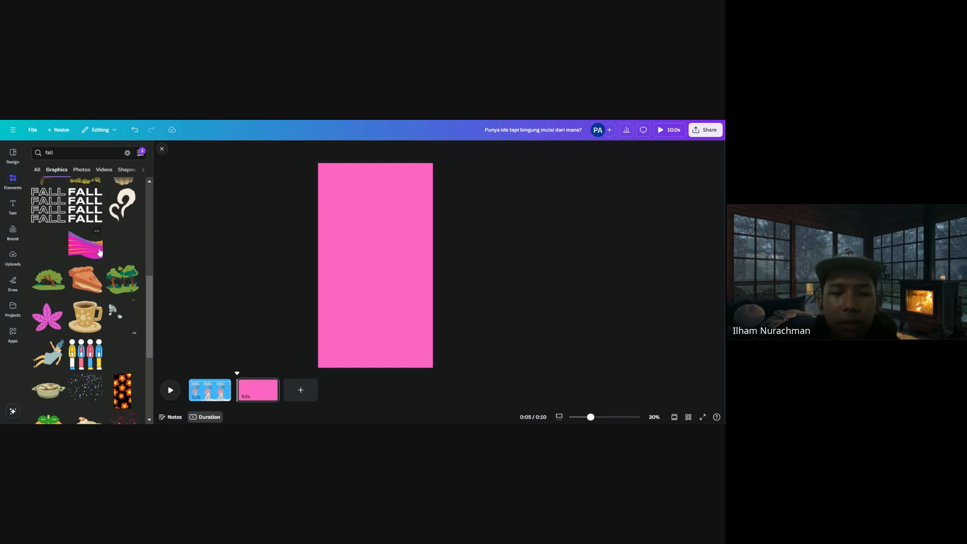
scroll(113, 261, "down", 4)
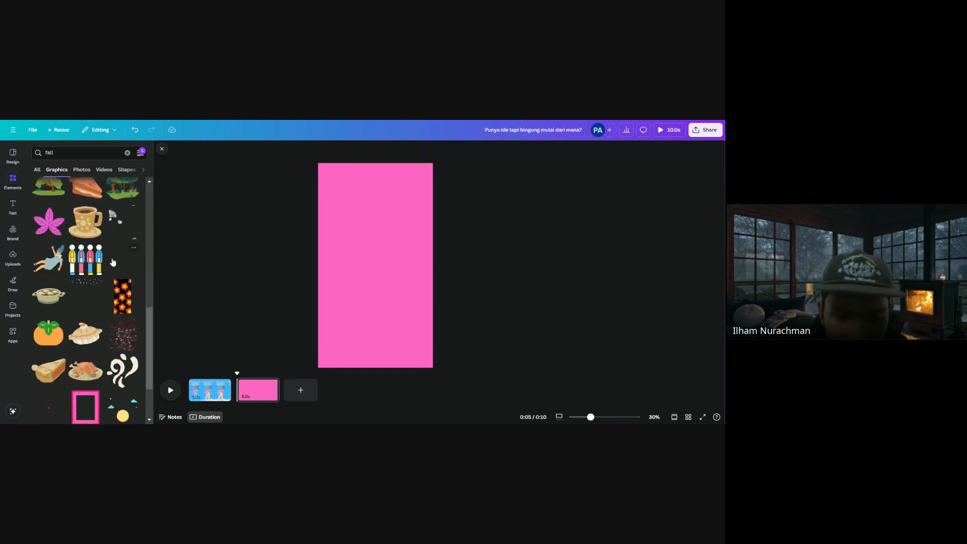
scroll(112, 261, "up", 5)
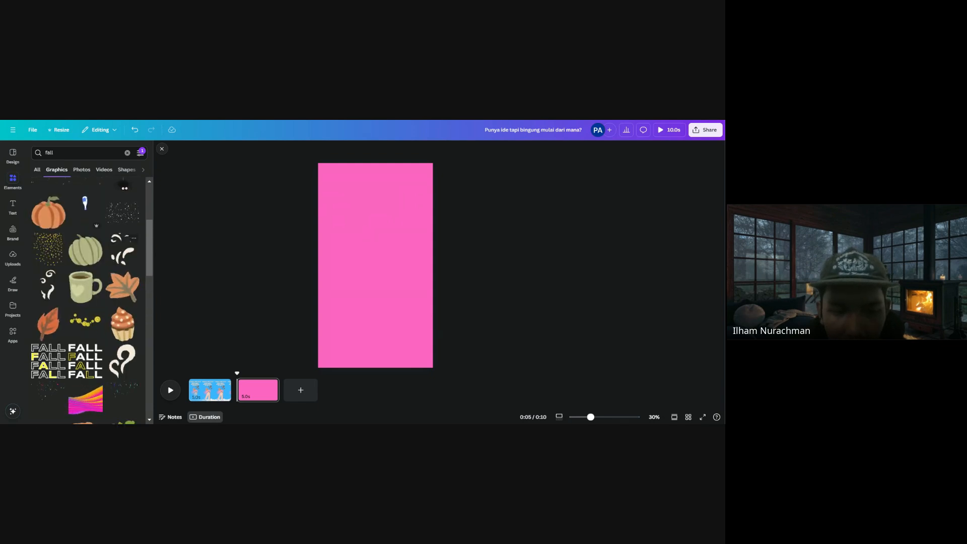
scroll(113, 261, "up", 3)
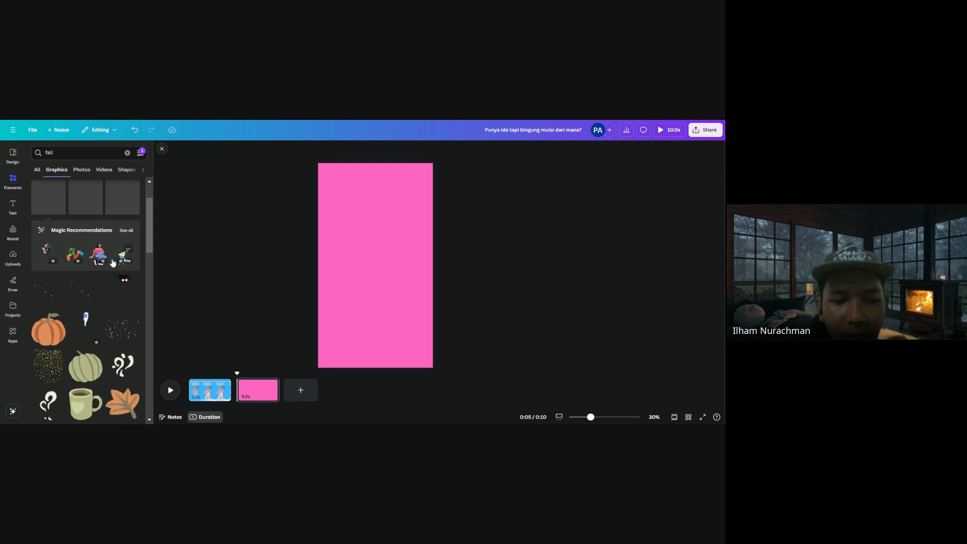
left_click(127, 231)
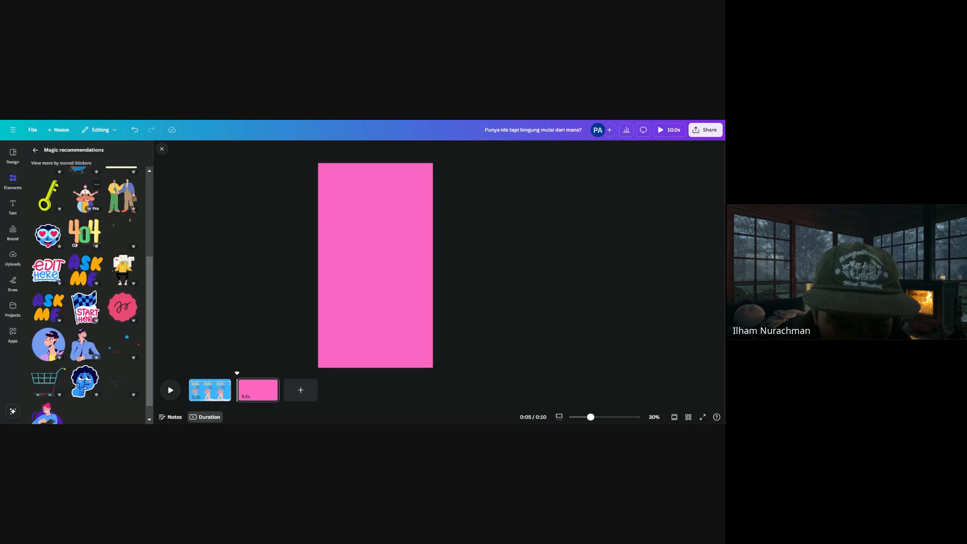
left_click(85, 195)
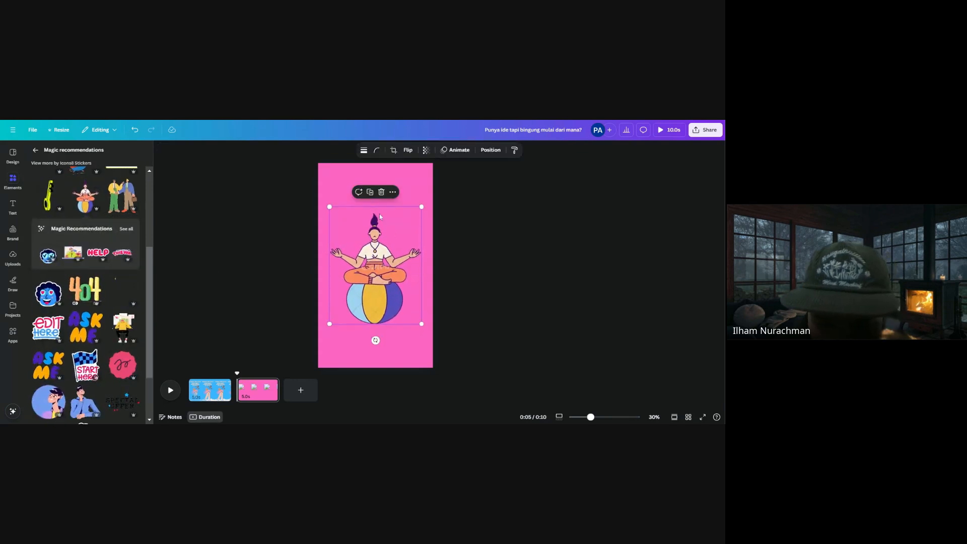
left_click(381, 192)
scroll(95, 312, "down", 2)
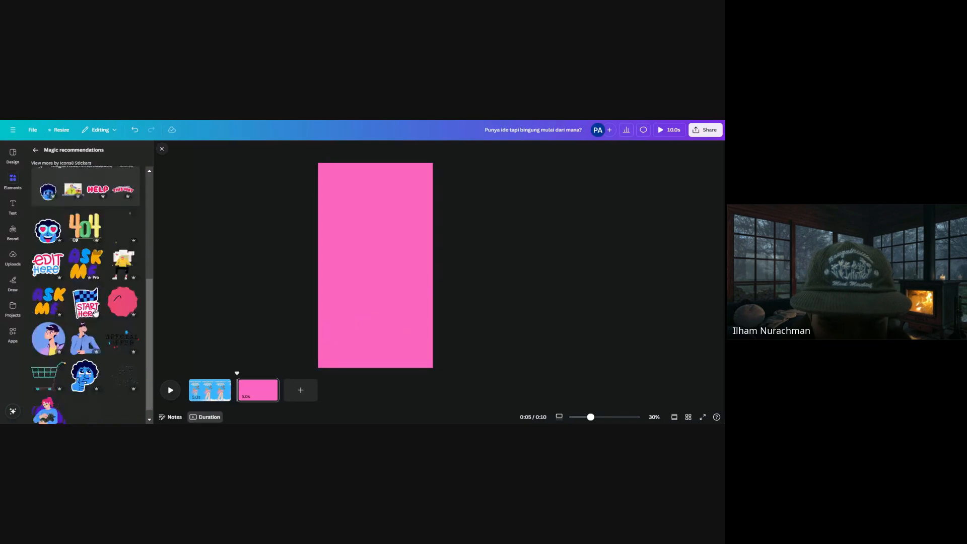
scroll(69, 241, "up", 3)
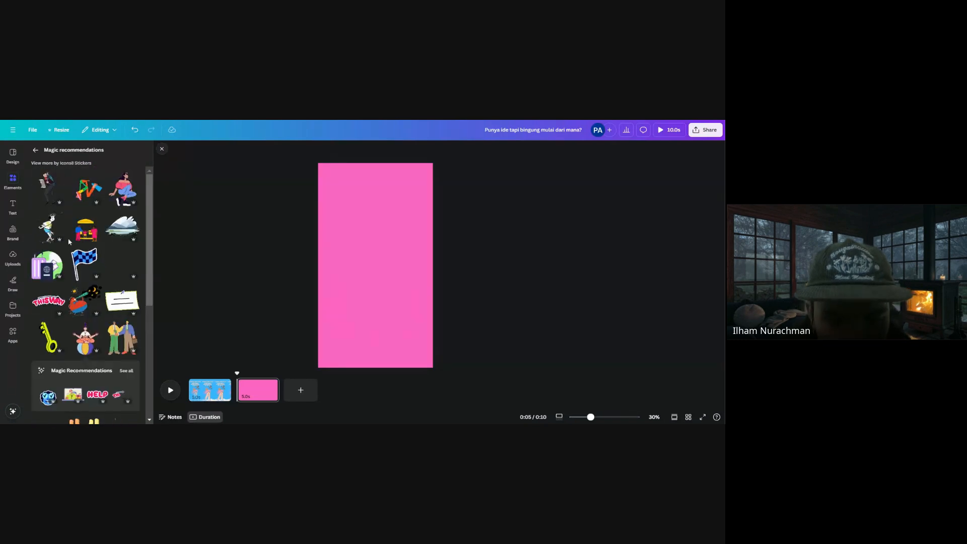
Add the parachuting-figure sticker from Recently used and move it toward the upper left
left_click(35, 149)
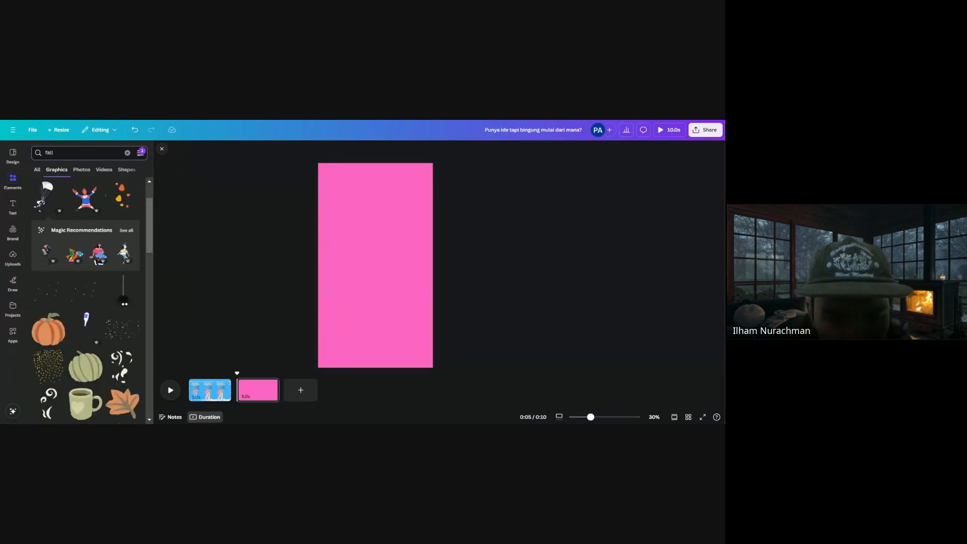
left_click(12, 181)
left_click(127, 156)
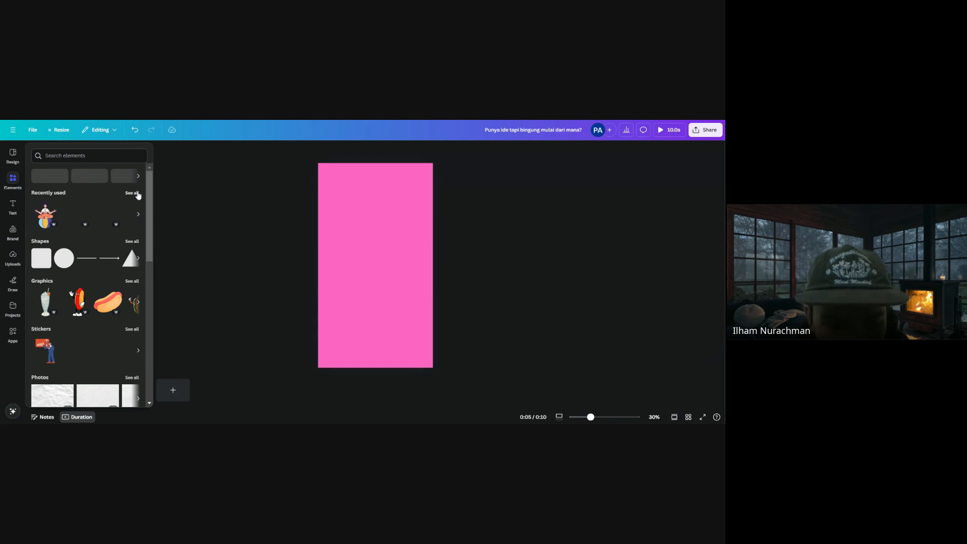
left_click(137, 194)
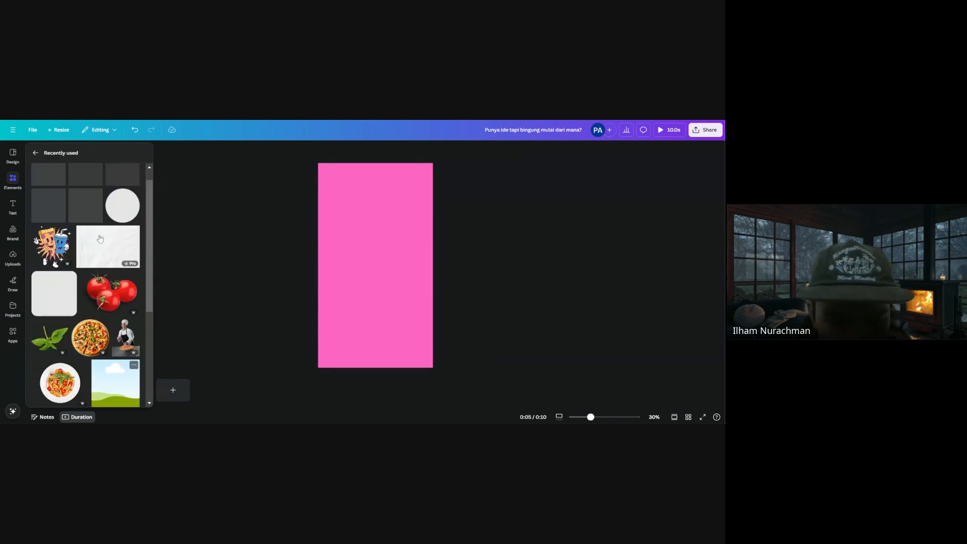
left_click(13, 156)
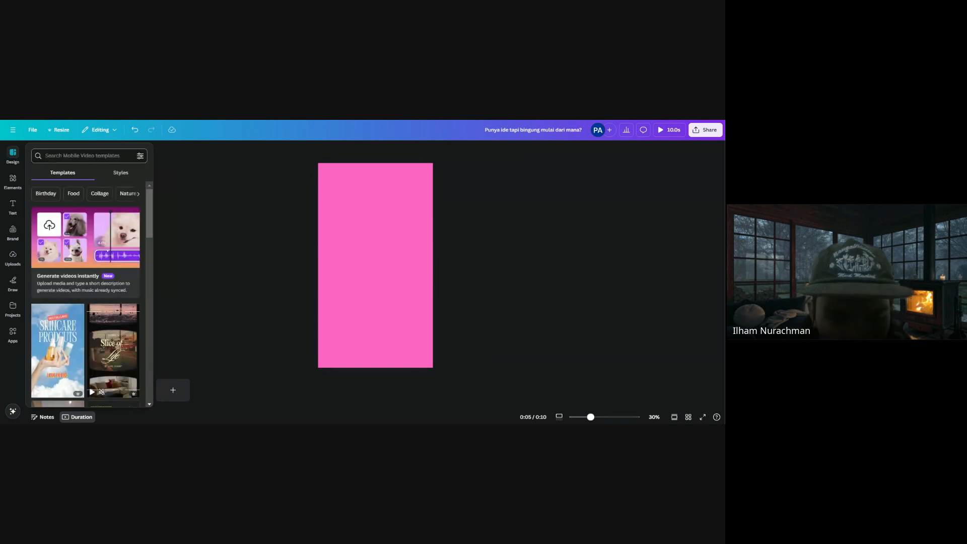
left_click(11, 187)
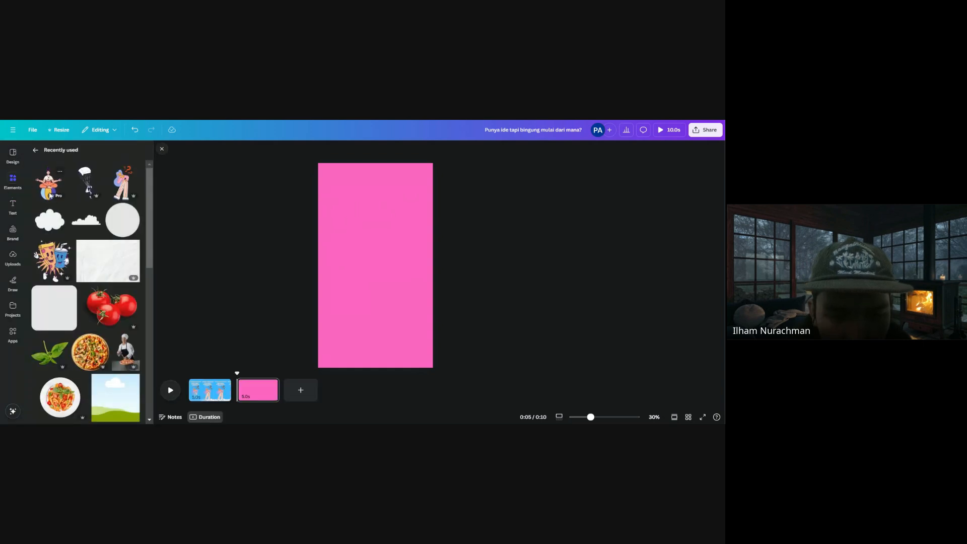
left_click(85, 188)
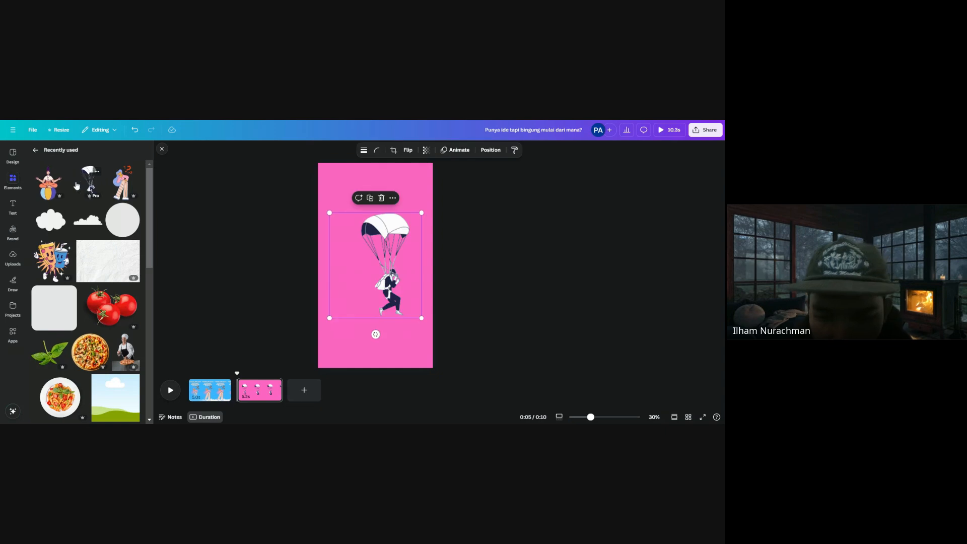
left_click_drag(400, 277, 393, 255)
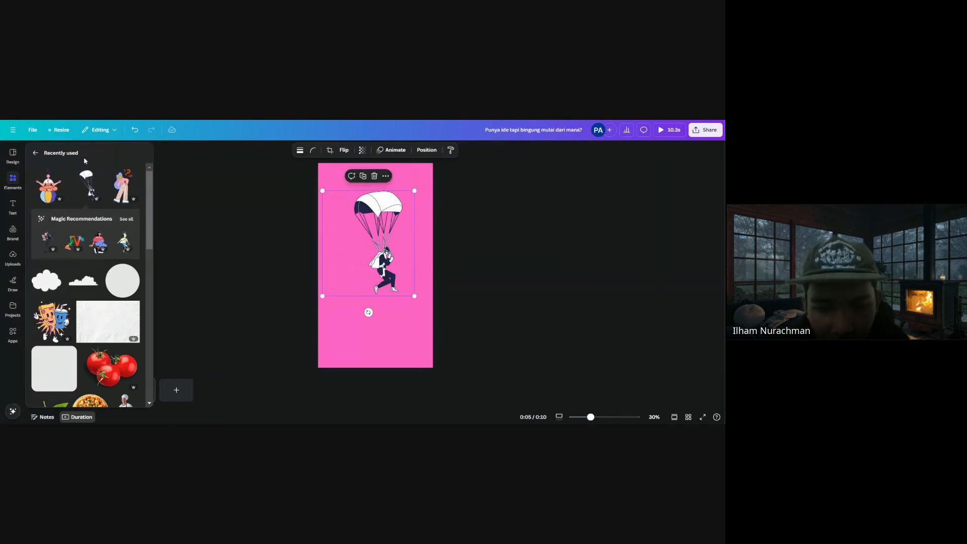
left_click(20, 179)
Search elements for 'noise', limited to animated graphics
left_click(89, 156)
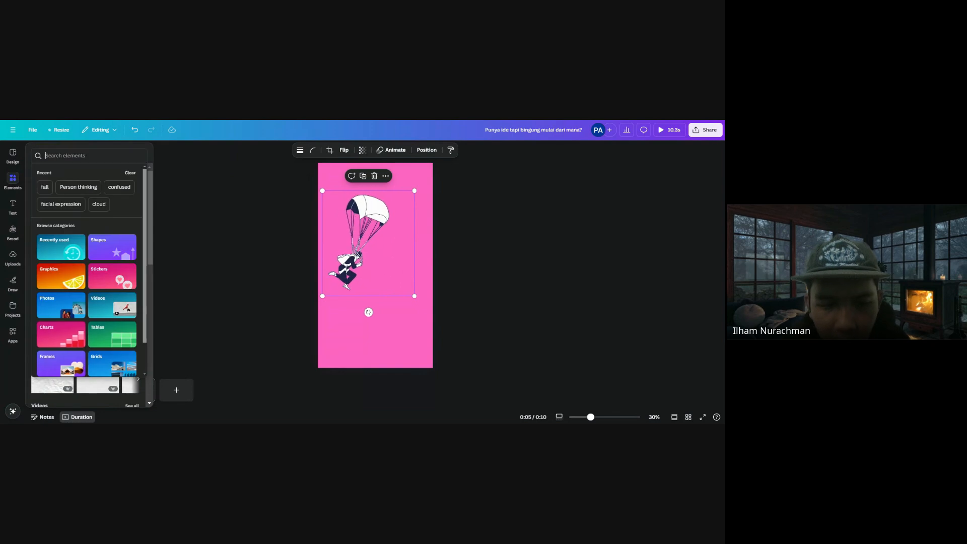
type("noise")
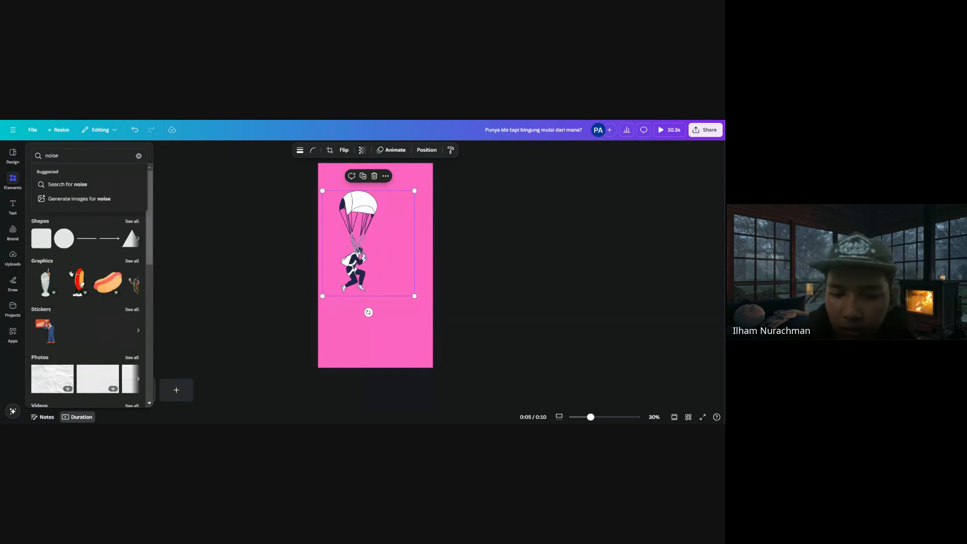
key("Return")
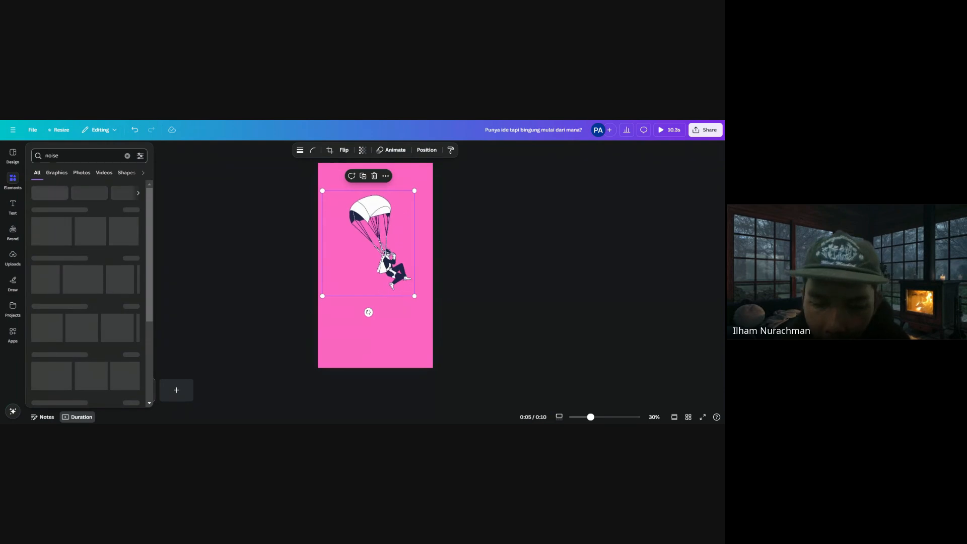
left_click(64, 173)
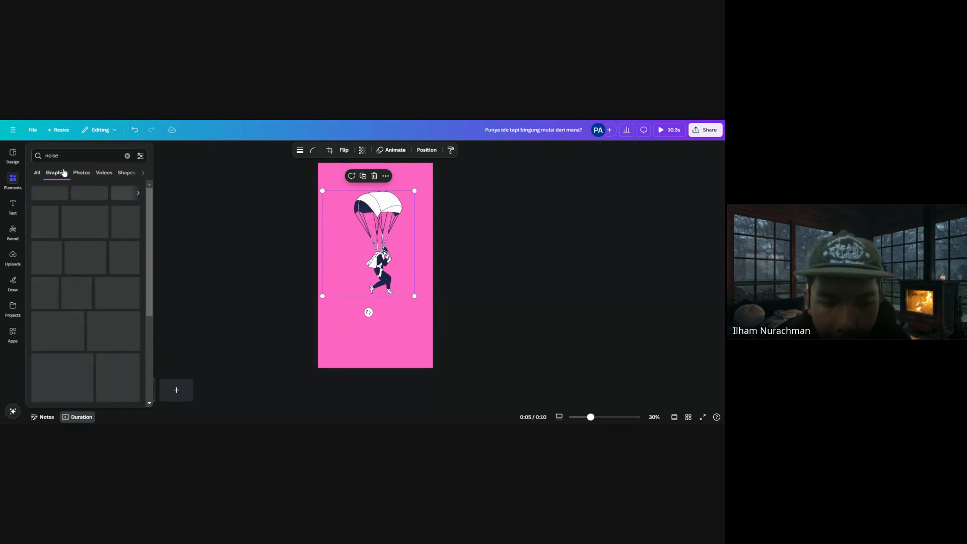
left_click(140, 156)
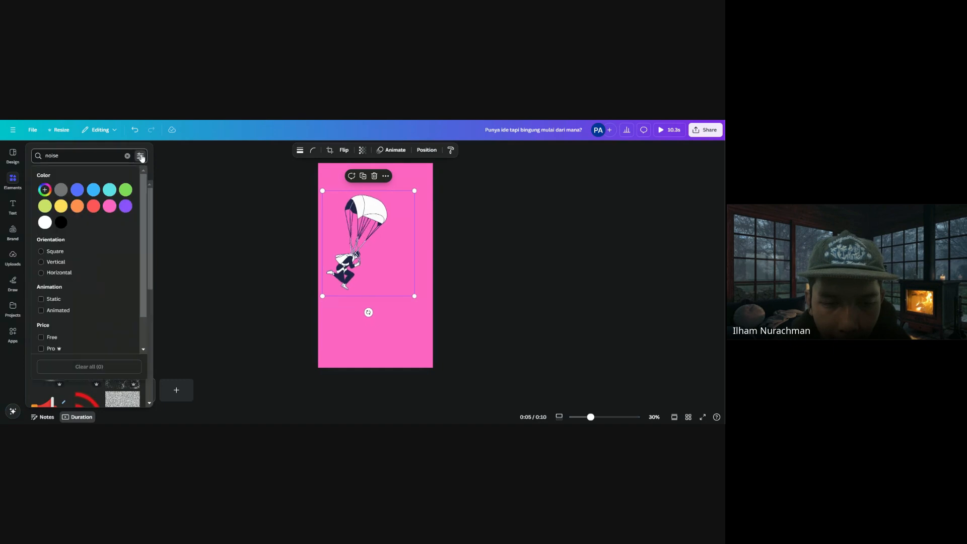
left_click(53, 311)
left_click(203, 280)
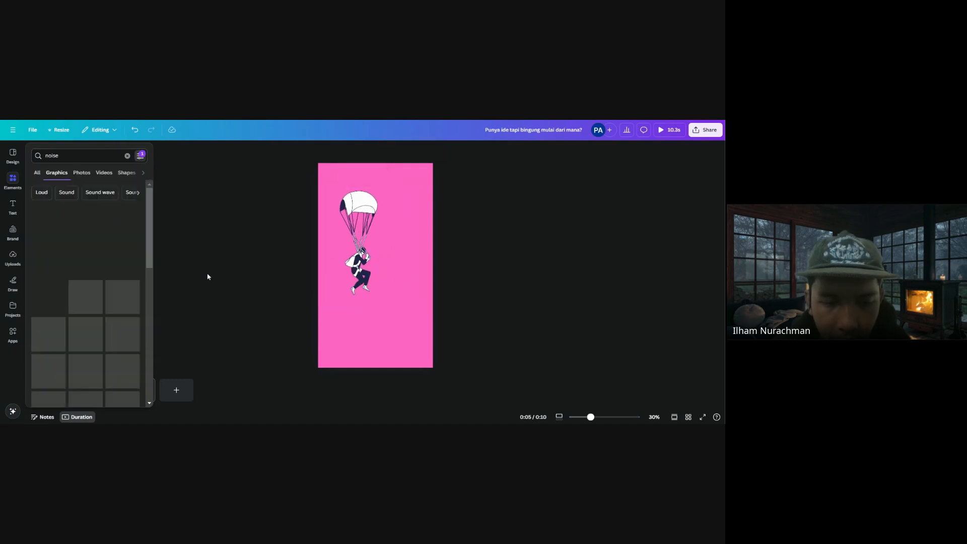
left_click(205, 274)
left_click(9, 199)
left_click(12, 180)
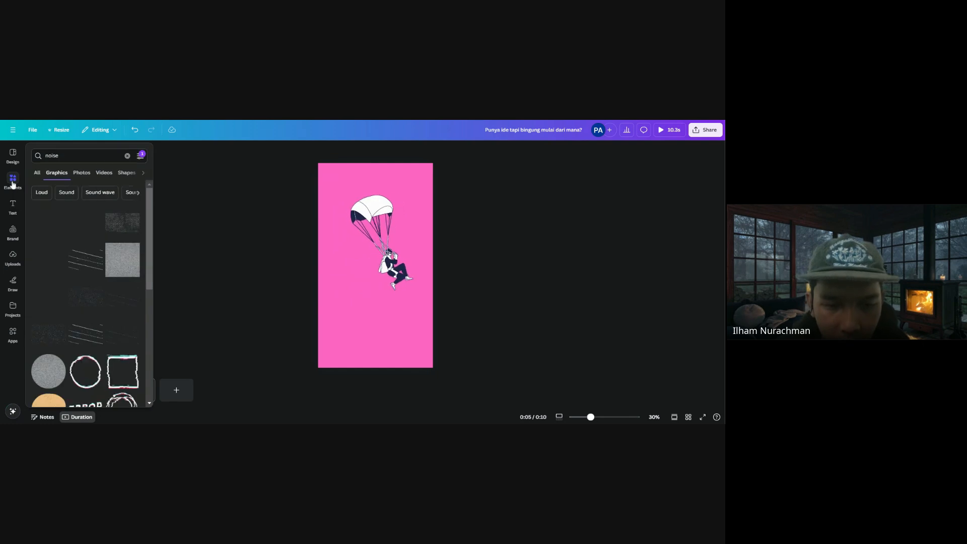
Add the diagonal-lines noise texture, rotate it to about 97°, and stretch it over the whole page
left_click(85, 274)
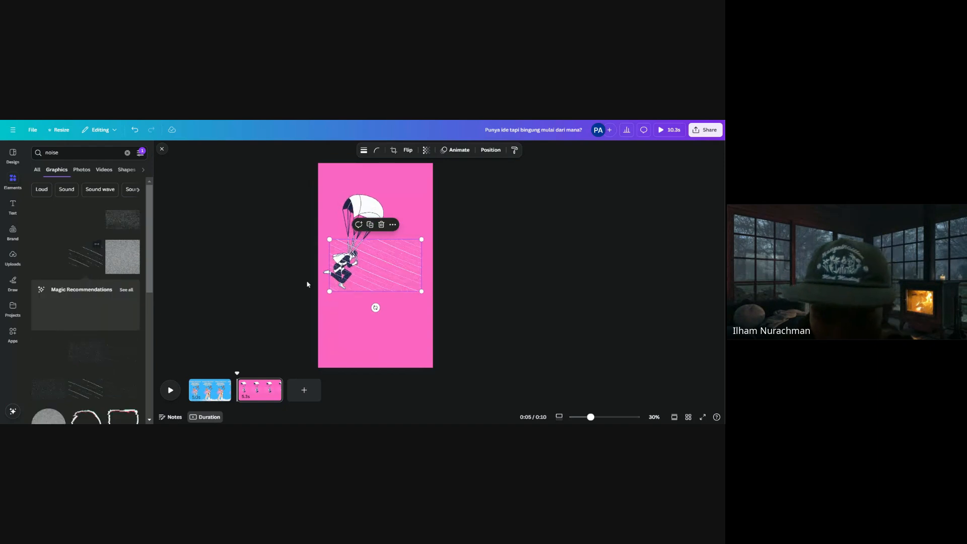
left_click_drag(375, 307, 332, 265)
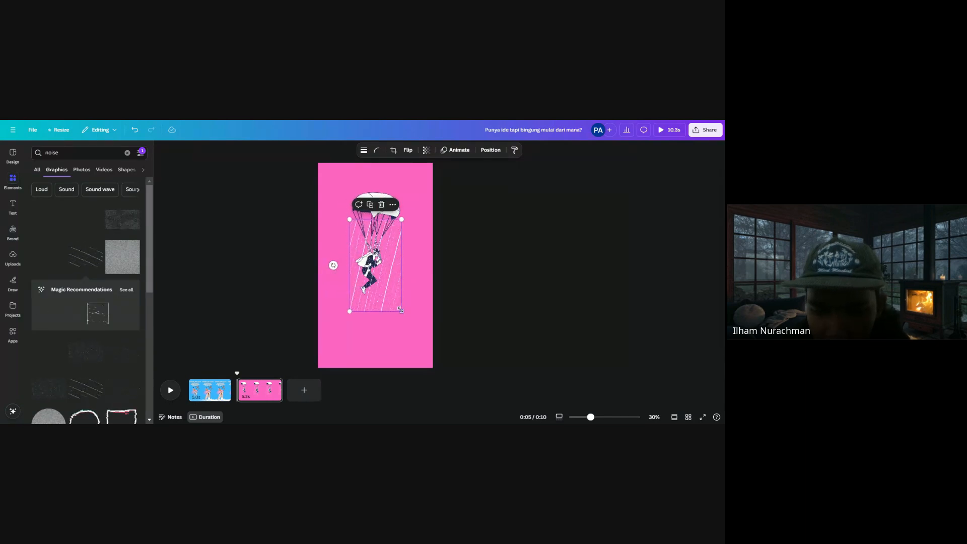
left_click_drag(401, 311, 434, 370)
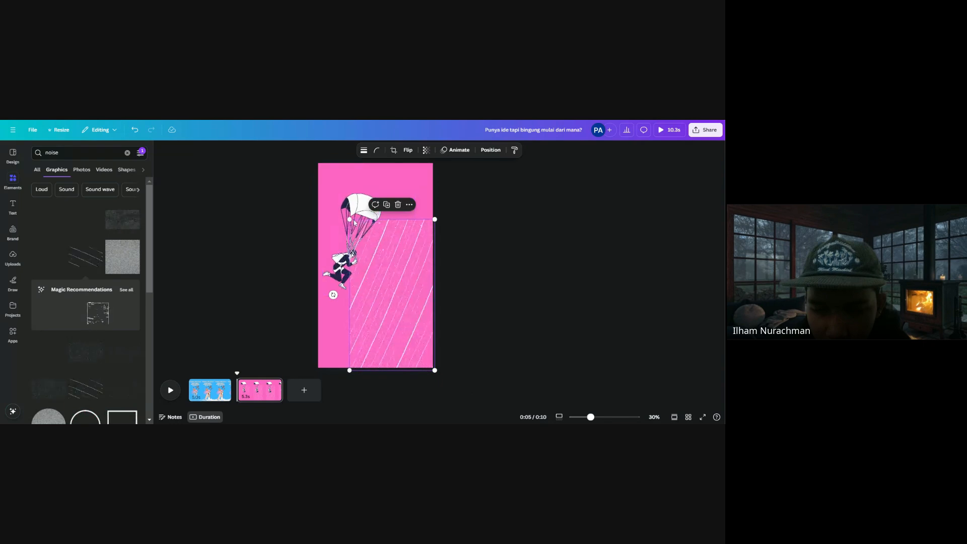
left_click_drag(349, 219, 309, 149)
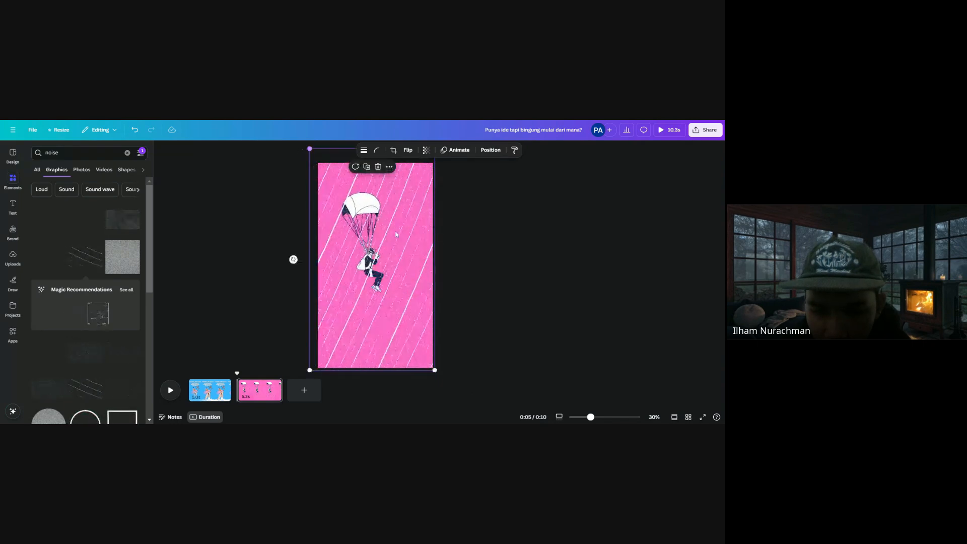
left_click(496, 294)
Send the noise texture to the back behind the parachute and nudge the parachute into place
left_click(416, 274)
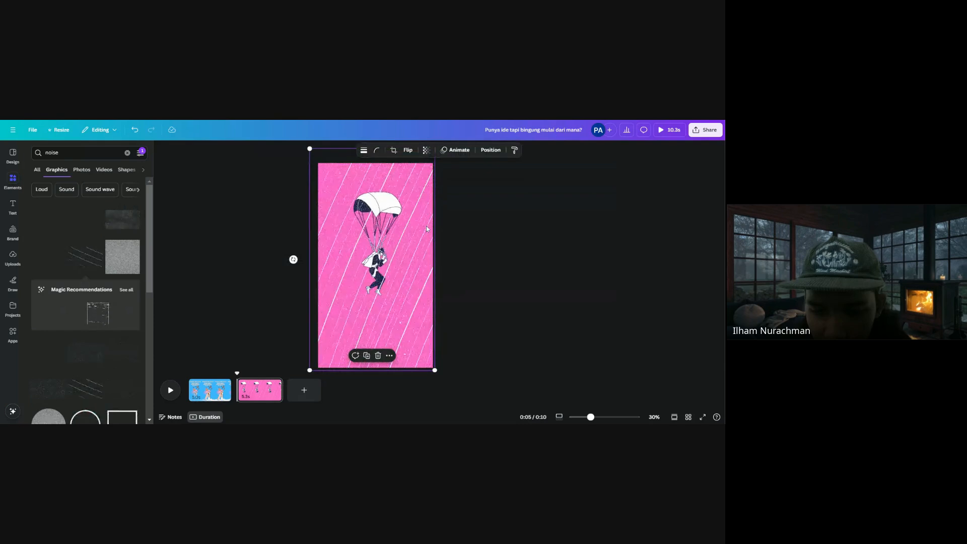
left_click(389, 355)
mouse_move(428, 259)
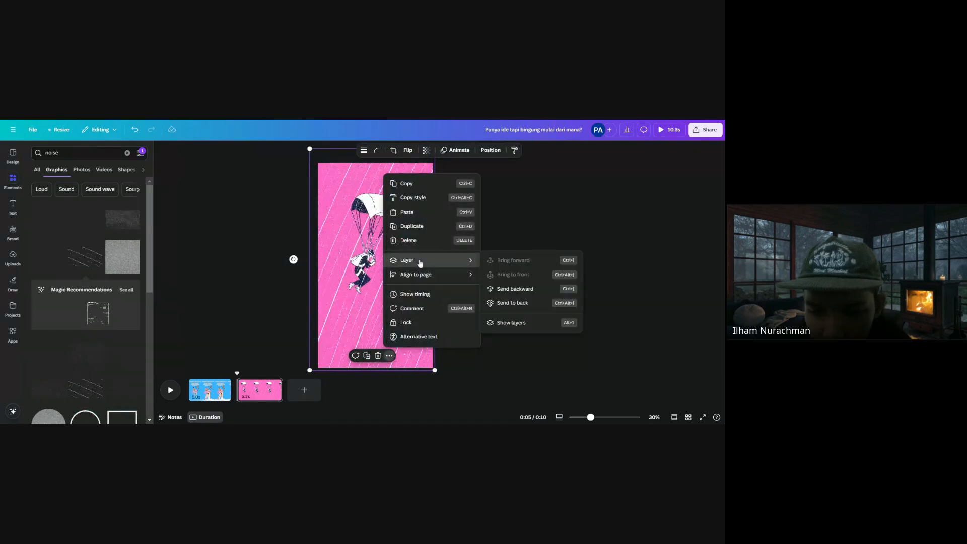
left_click(512, 303)
left_click(518, 295)
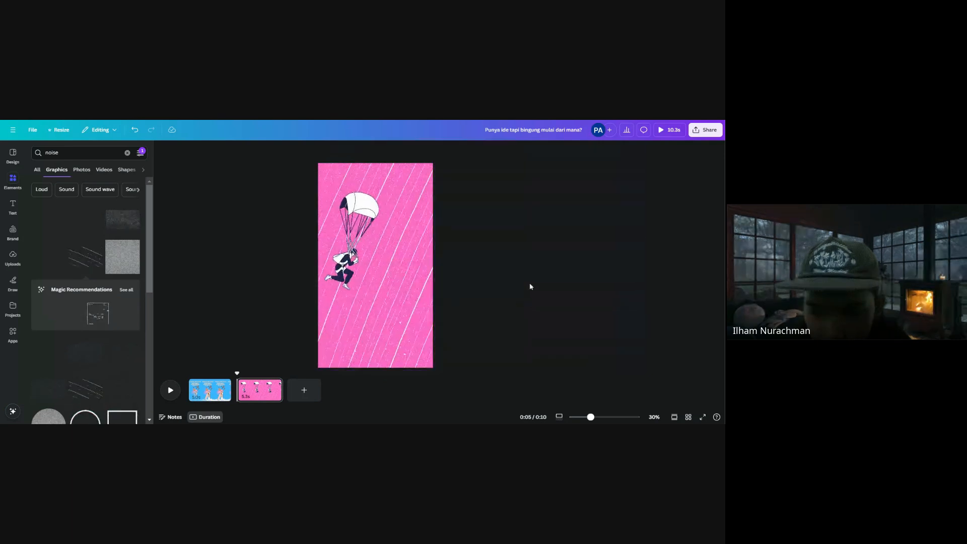
mouse_move(369, 274)
left_mouse_down()
mouse_move(334, 284)
mouse_move(367, 273)
left_mouse_up()
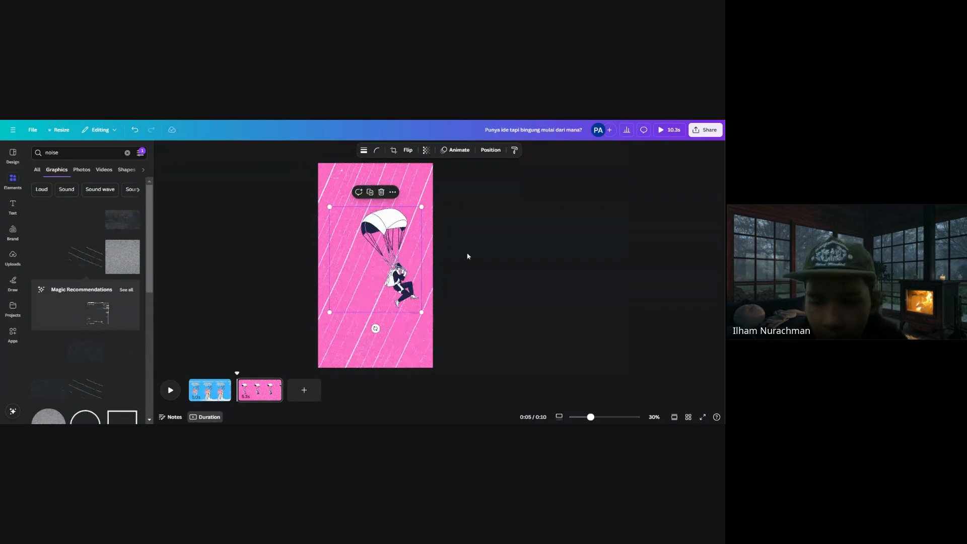
Apply a downward Baseline animation to the parachuting figure
left_click(492, 243)
left_click(400, 251)
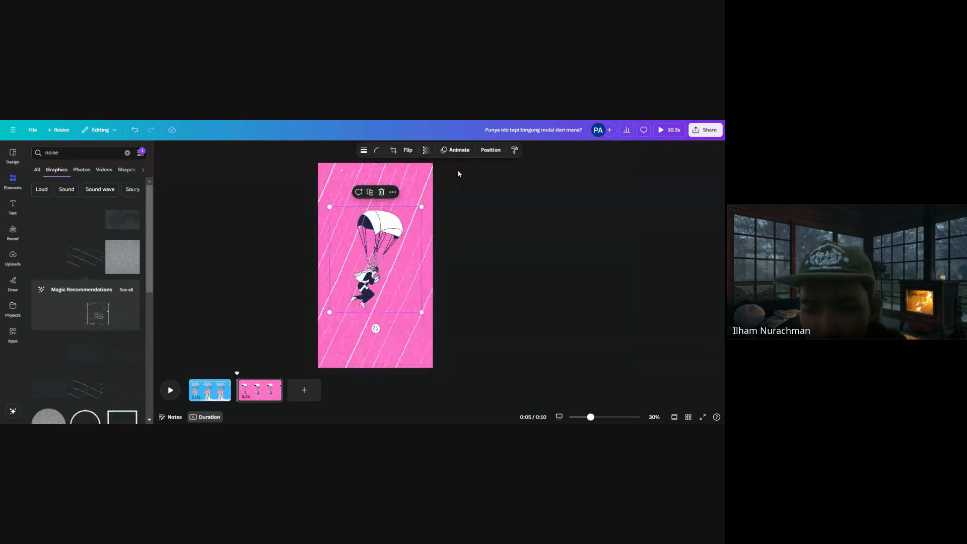
left_click(457, 150)
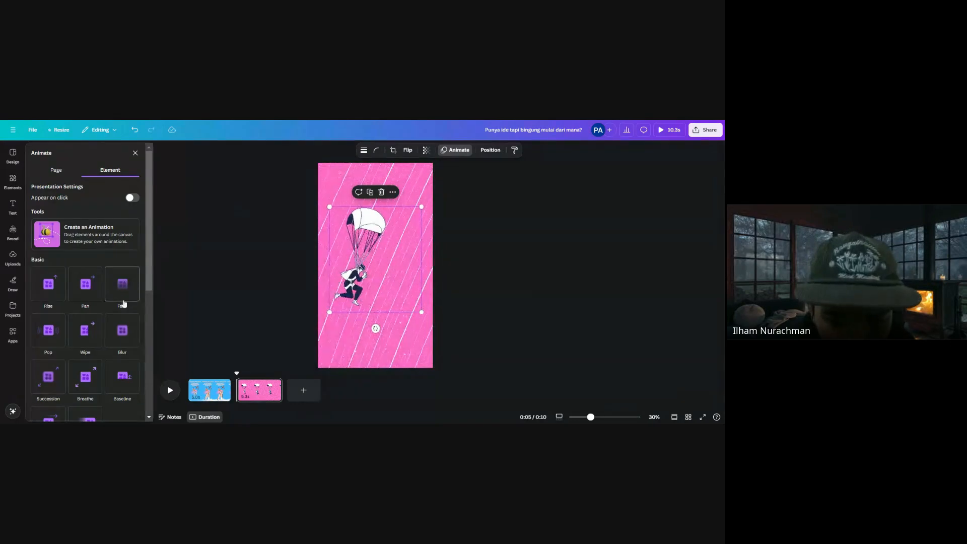
scroll(96, 333, "down", 3)
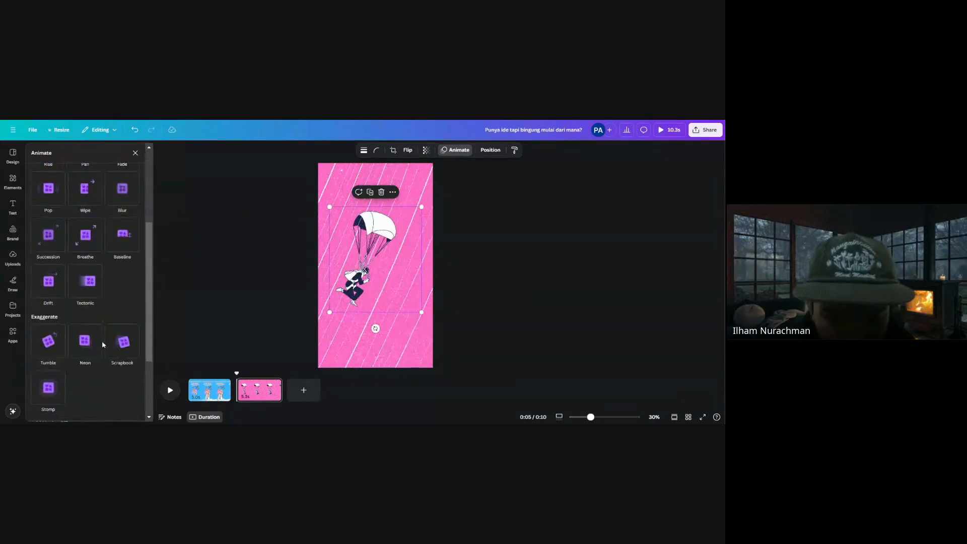
left_click(115, 246)
left_click(127, 353)
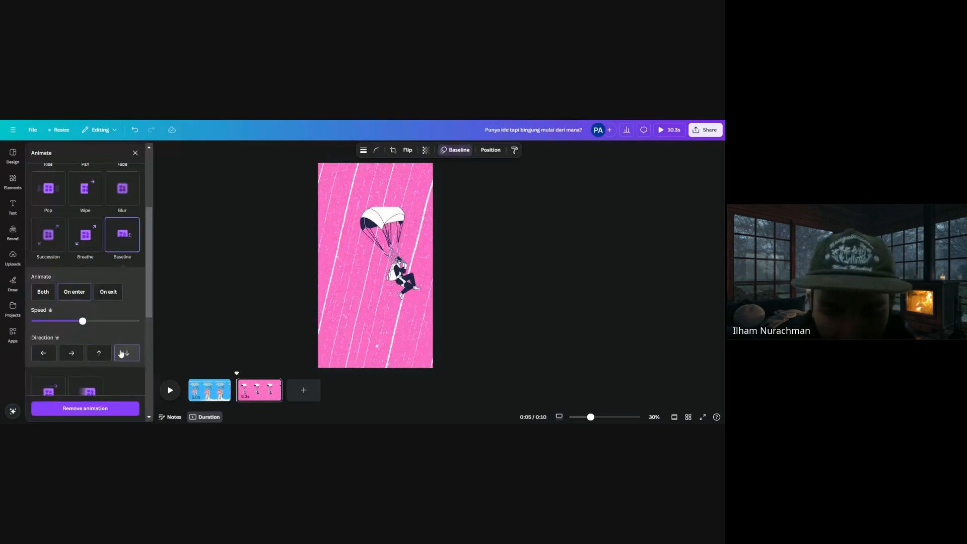
left_click(203, 285)
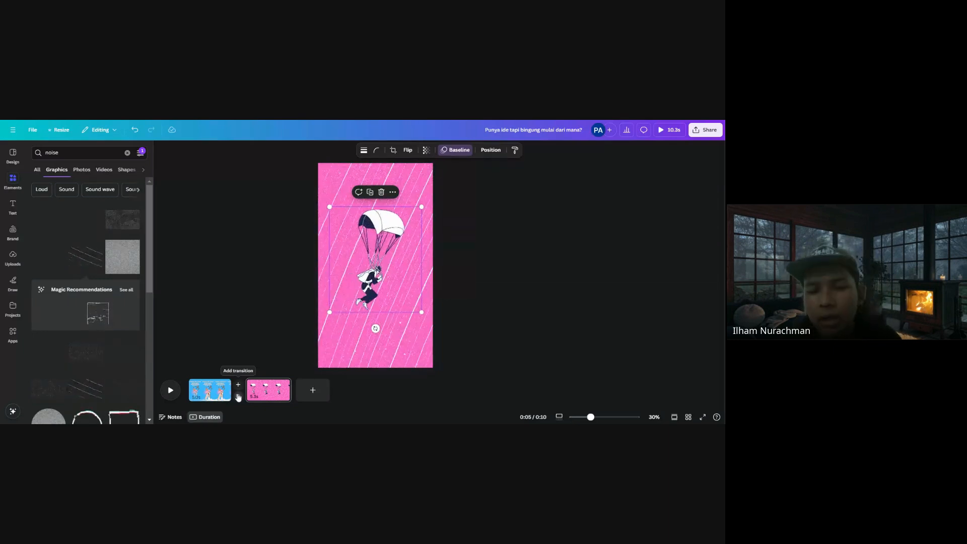
Add a 0.5-second Match & Move transition between pages 1 and 2 and preview it
left_click(238, 398)
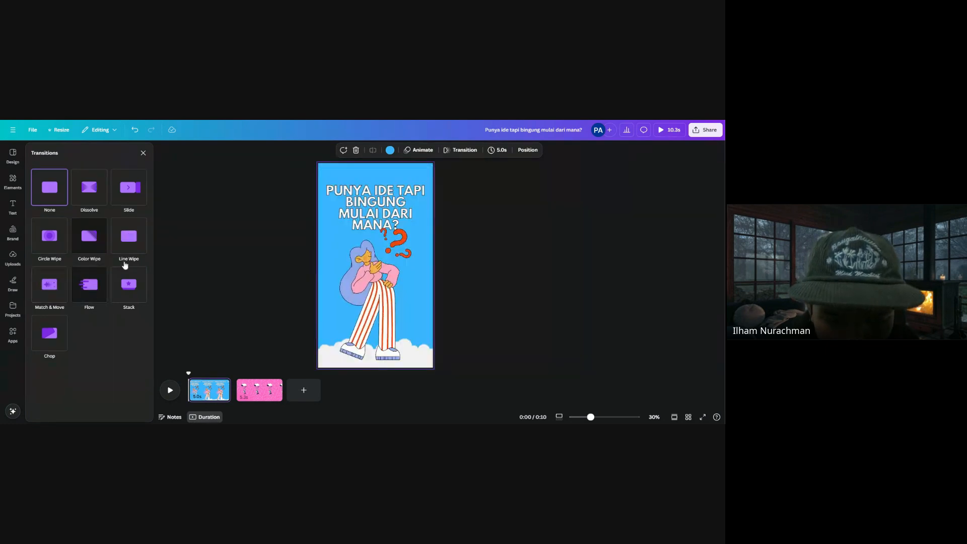
left_click(59, 285)
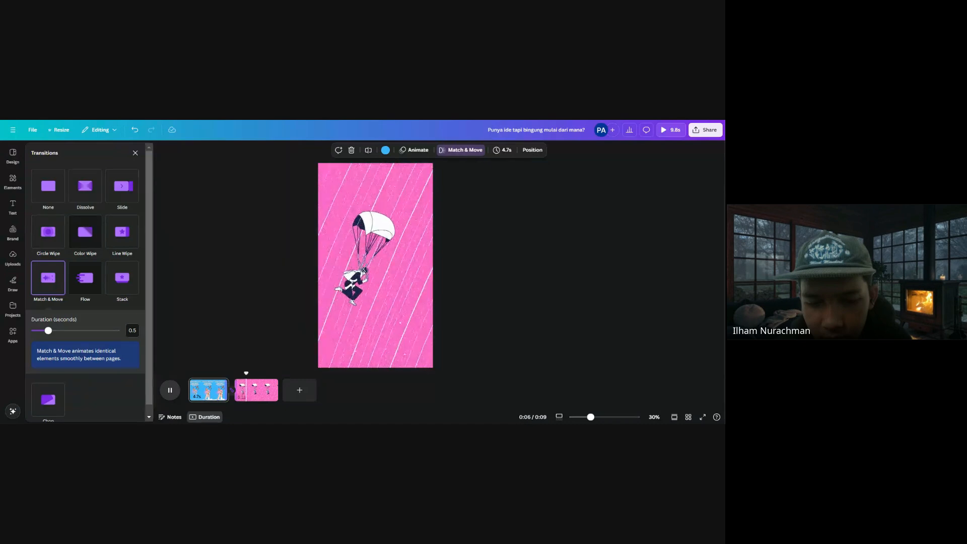
left_click(170, 390)
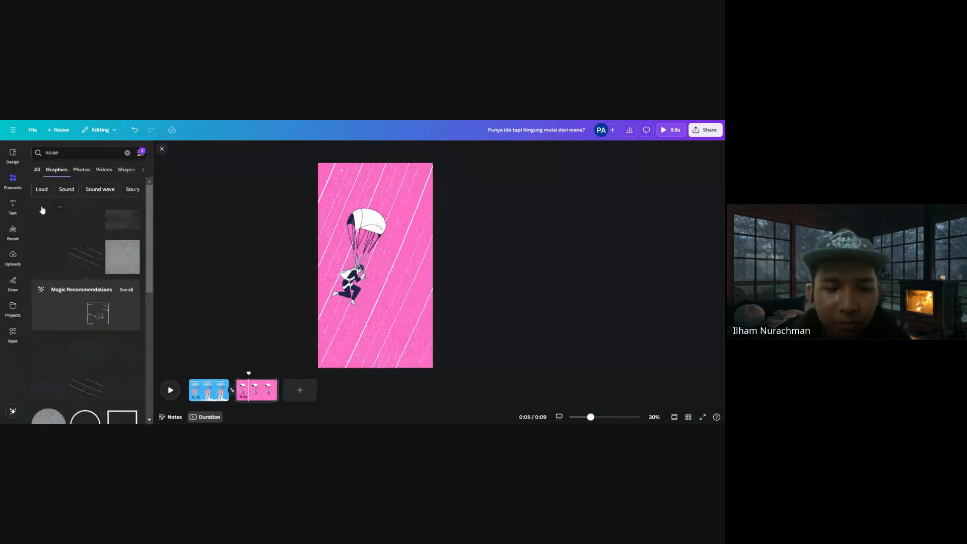
Add an 'Ayo ikut kami!' heading in League Spartan with reduced line spacing
left_click(13, 205)
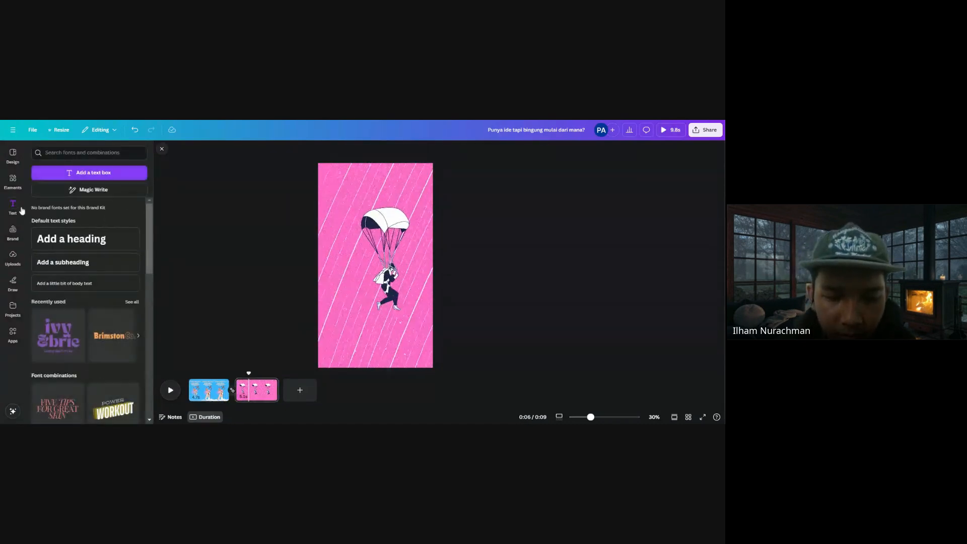
left_click(86, 240)
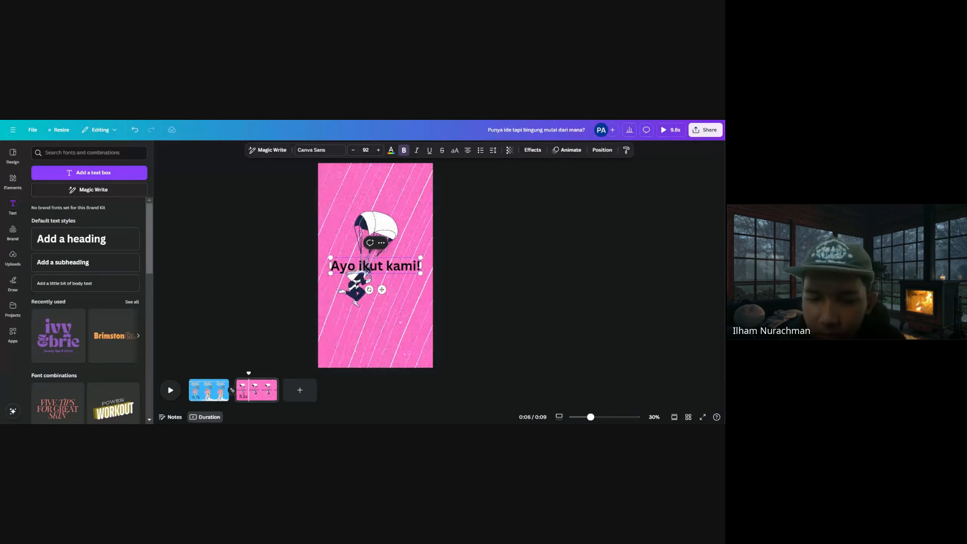
left_click(472, 214)
left_click(399, 269)
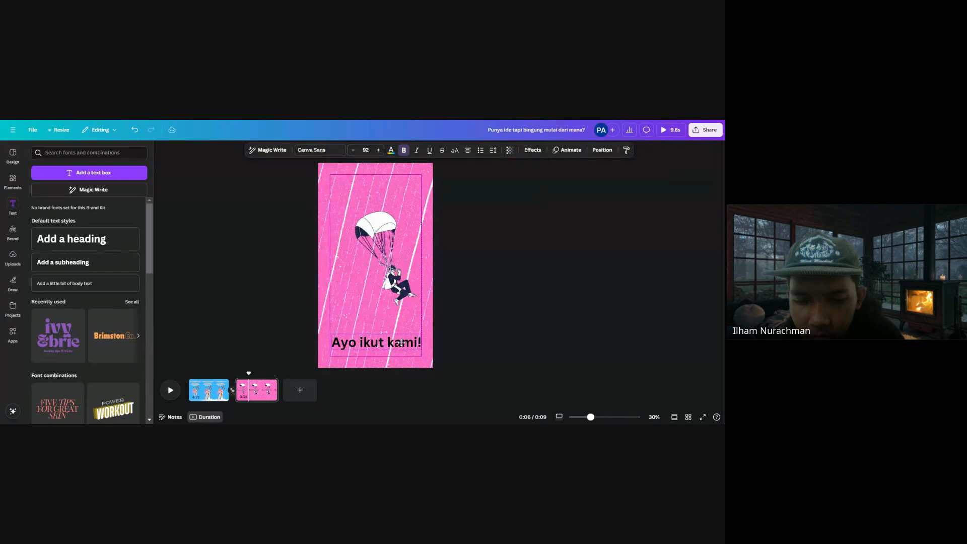
left_click(399, 342)
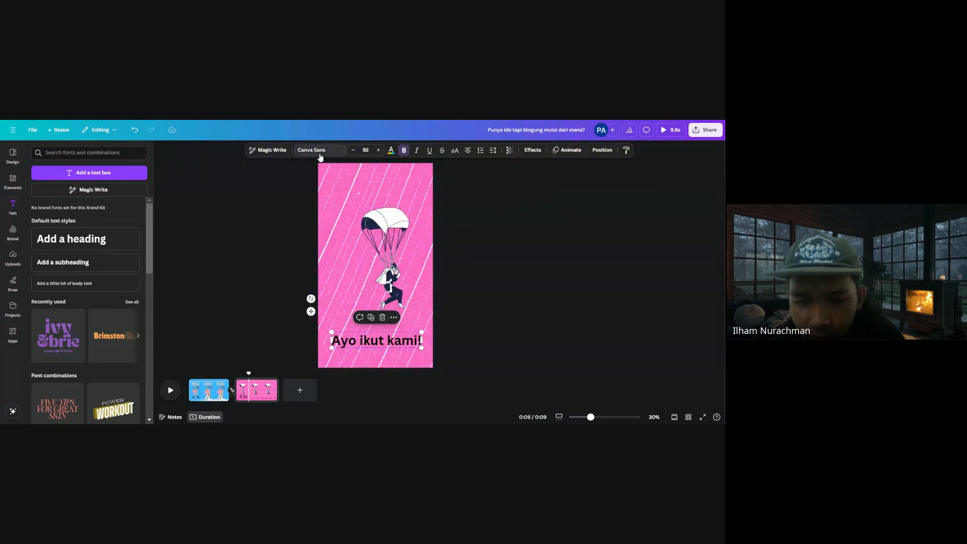
left_click(319, 149)
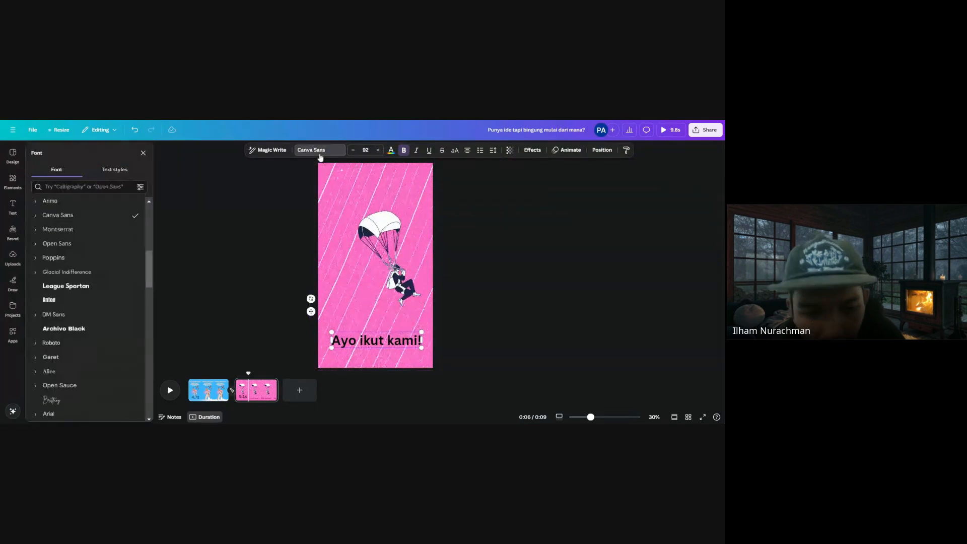
left_click(86, 285)
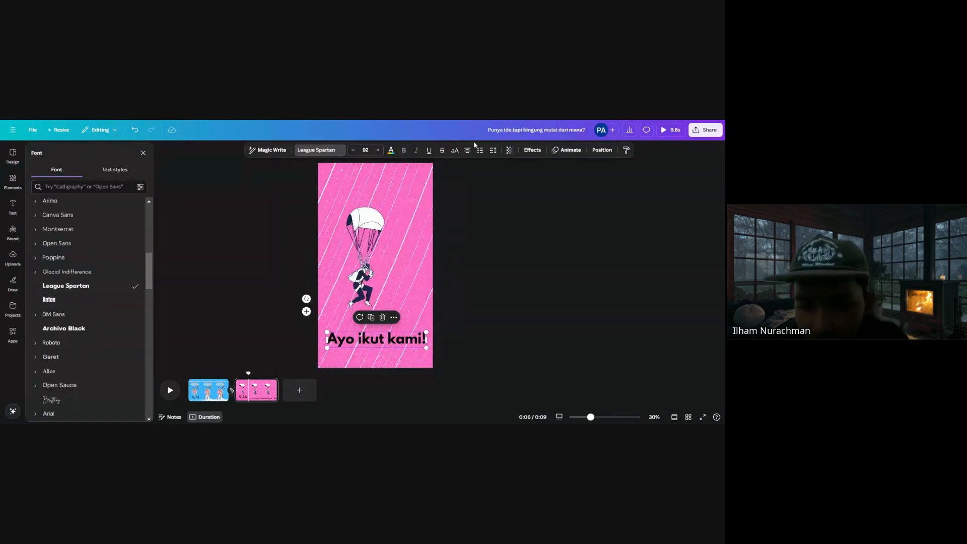
left_click(493, 150)
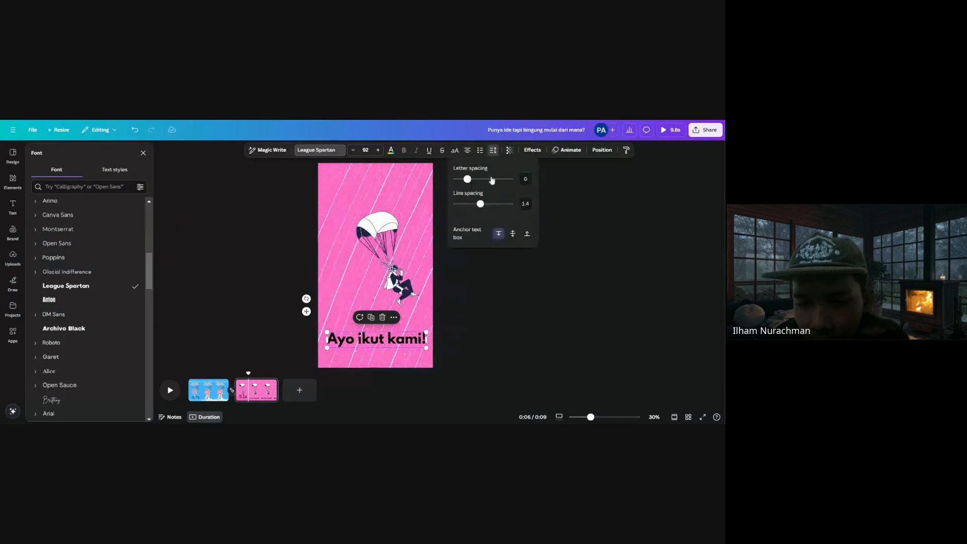
left_click_drag(475, 204, 466, 182)
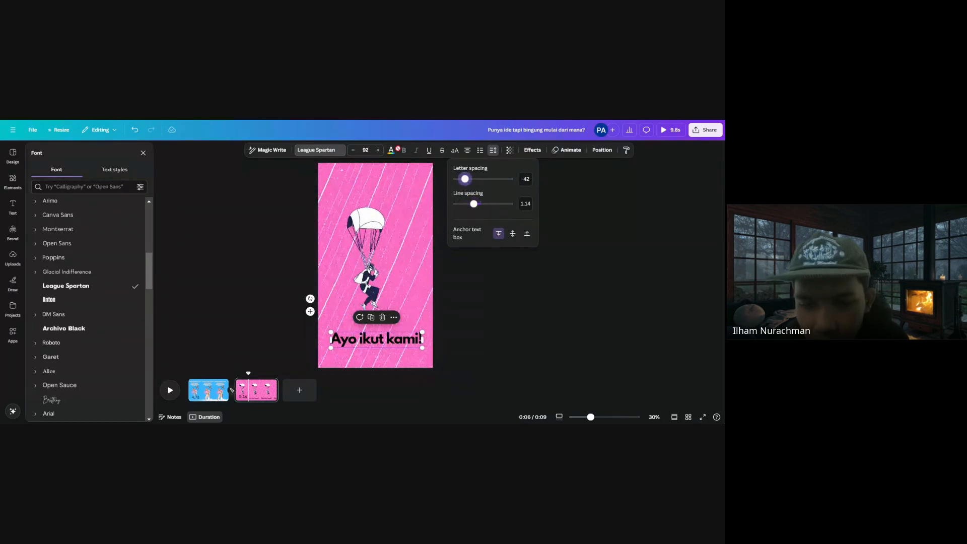
Give the caption the Splice effect with both the text and effect coloured white
left_click(391, 150)
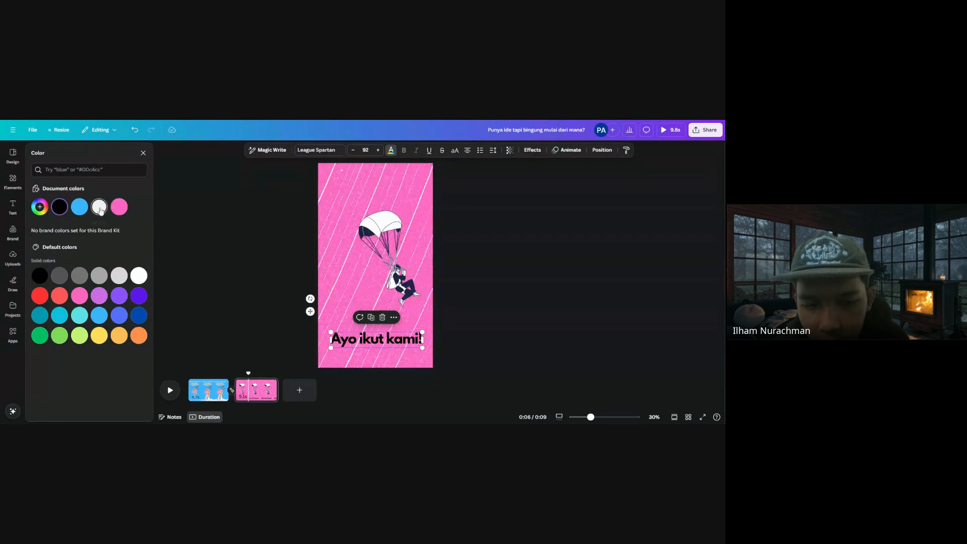
left_click(100, 208)
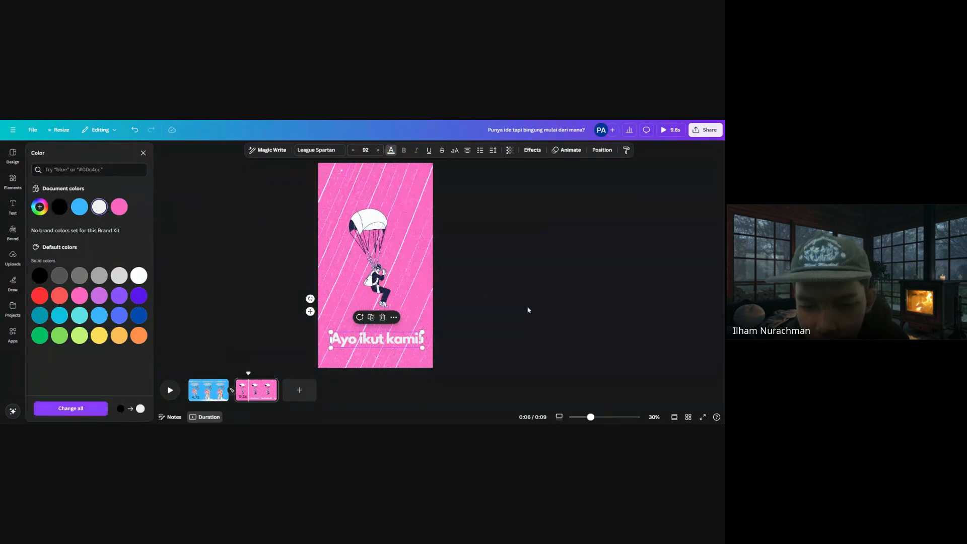
left_click(537, 151)
left_click(390, 151)
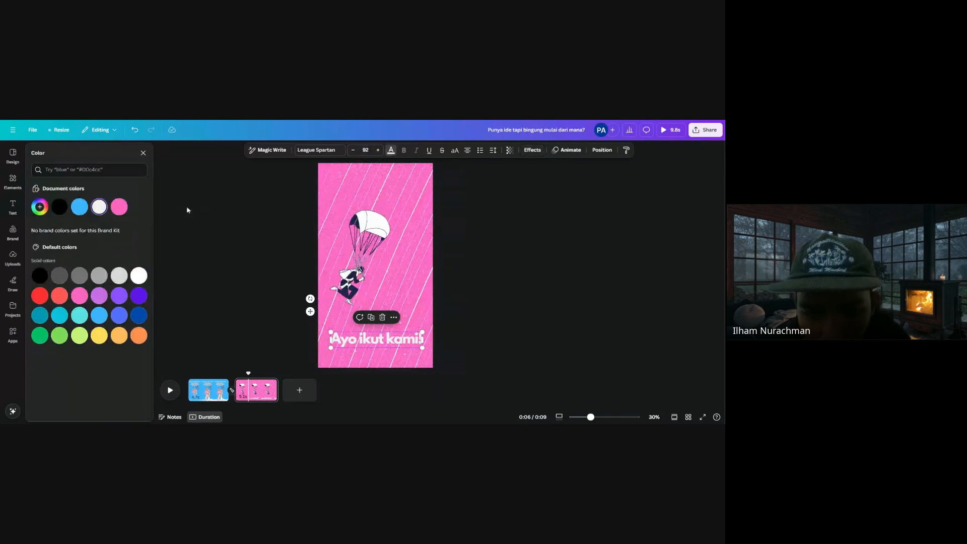
left_click(59, 206)
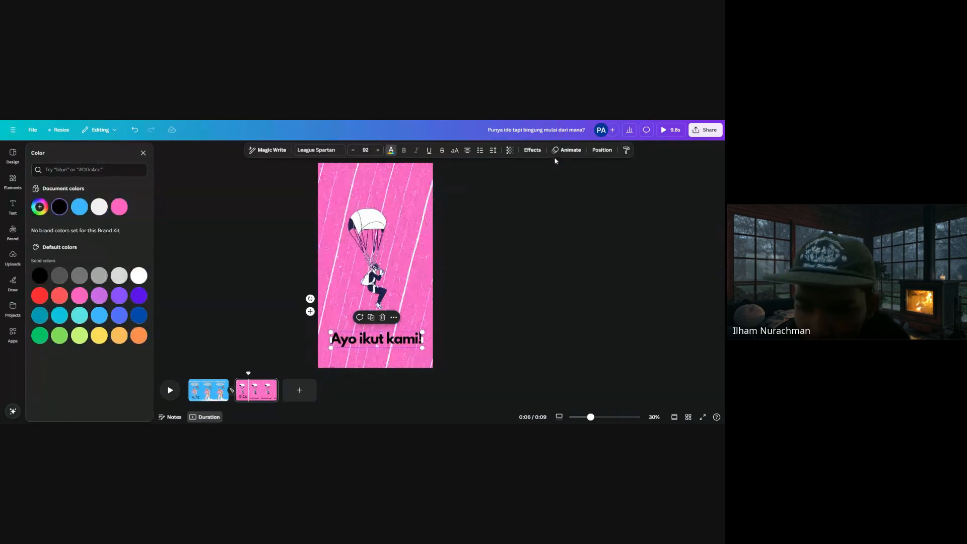
left_click(533, 150)
left_click(98, 246)
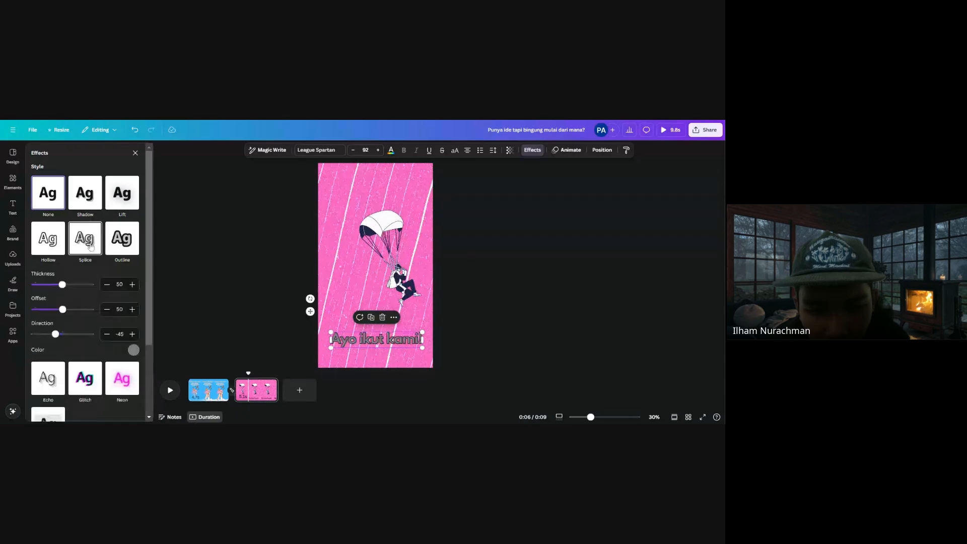
left_click(134, 350)
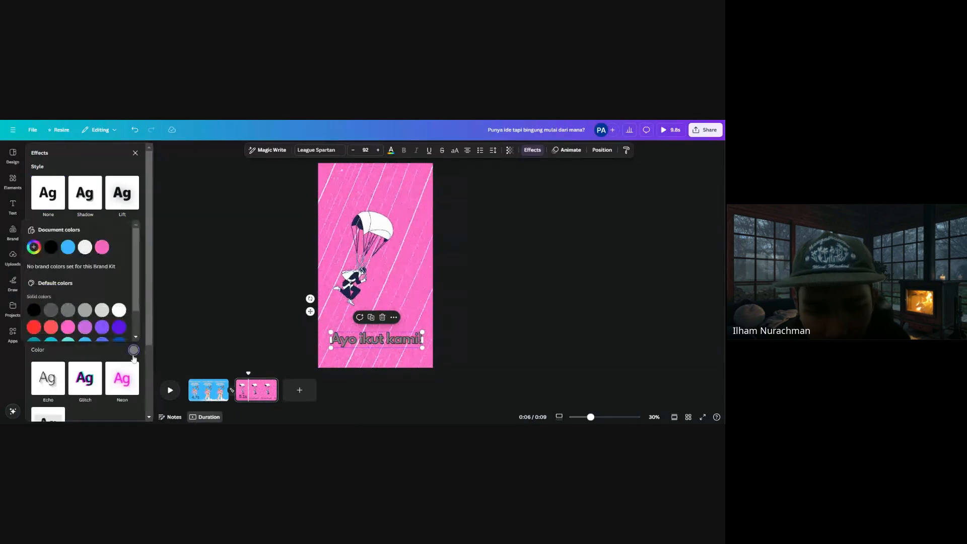
left_click(85, 247)
left_click(198, 294)
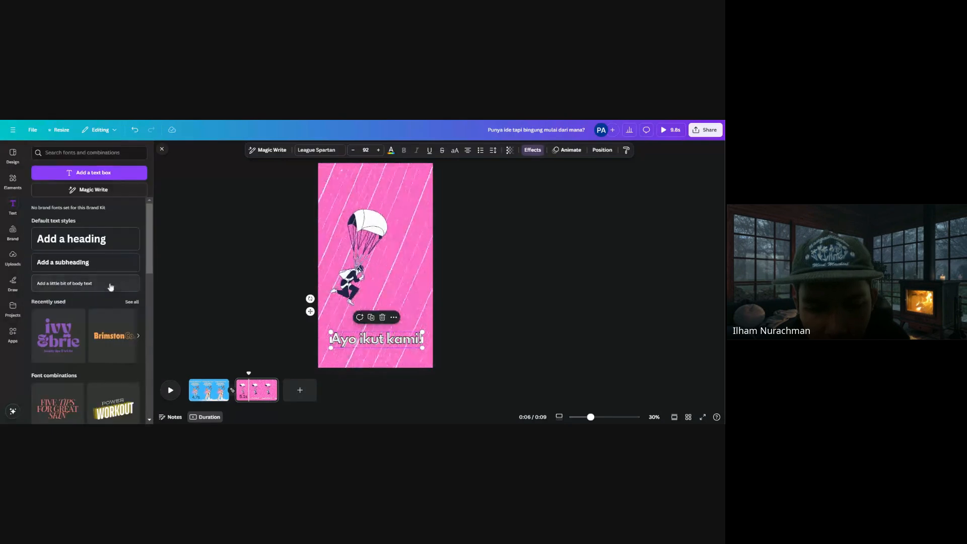
left_click(532, 150)
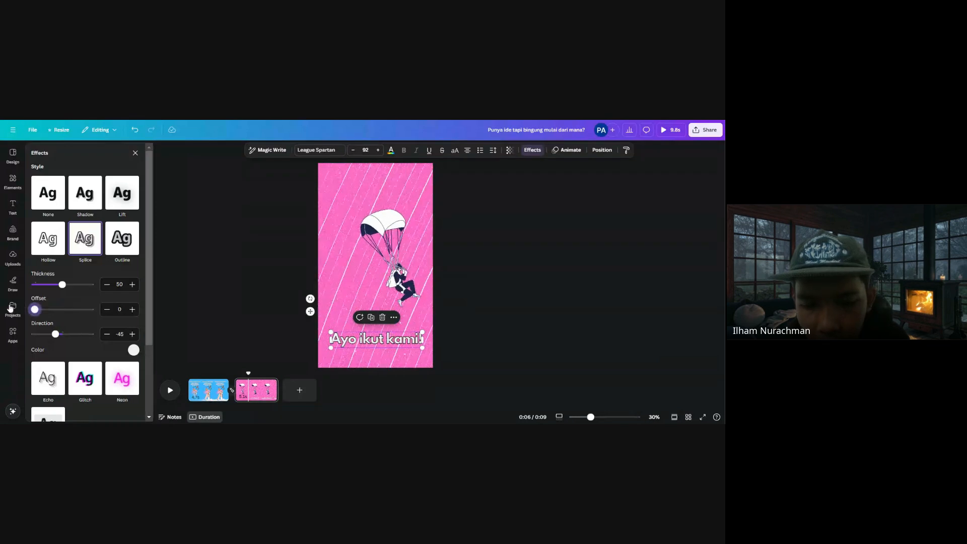
left_click(548, 296)
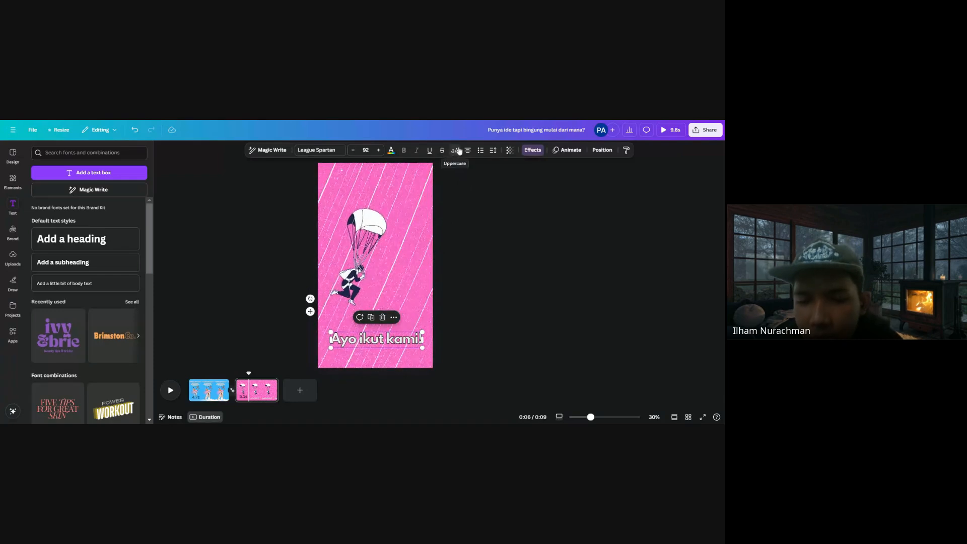
Make the caption uppercase and shrink it slightly
left_click(454, 150)
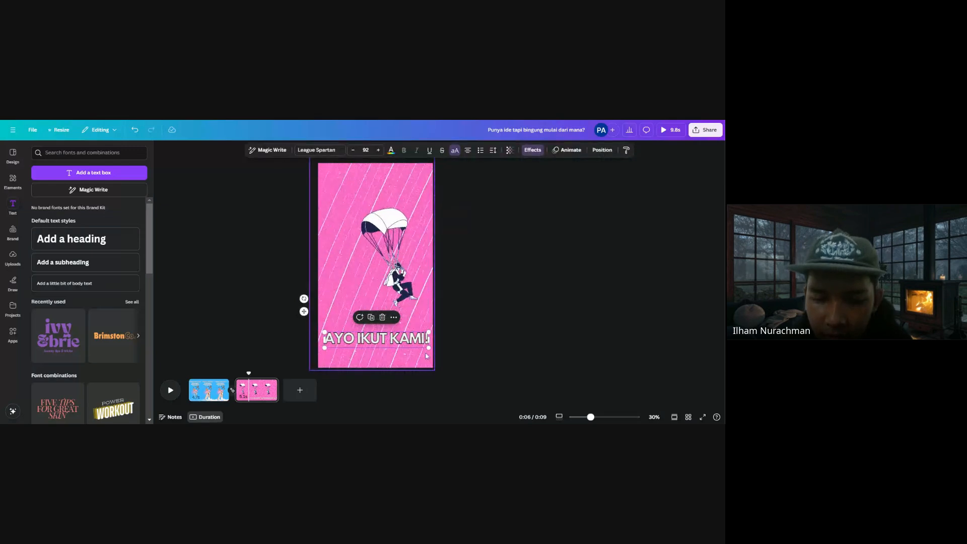
left_click_drag(428, 347, 410, 342)
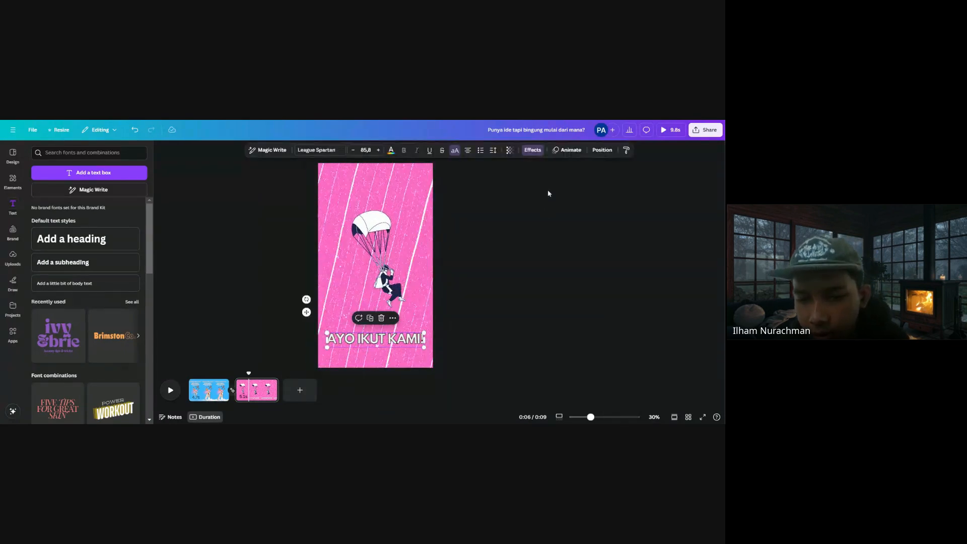
left_click(556, 150)
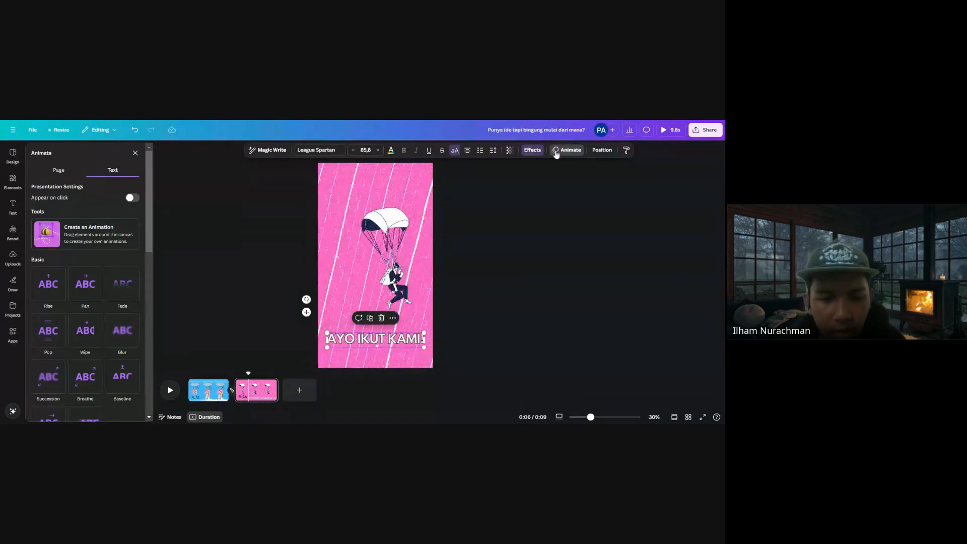
Apply the Bounce animation from the Writing section to 'AYO IKUT KAMI!'
scroll(79, 318, "down", 1)
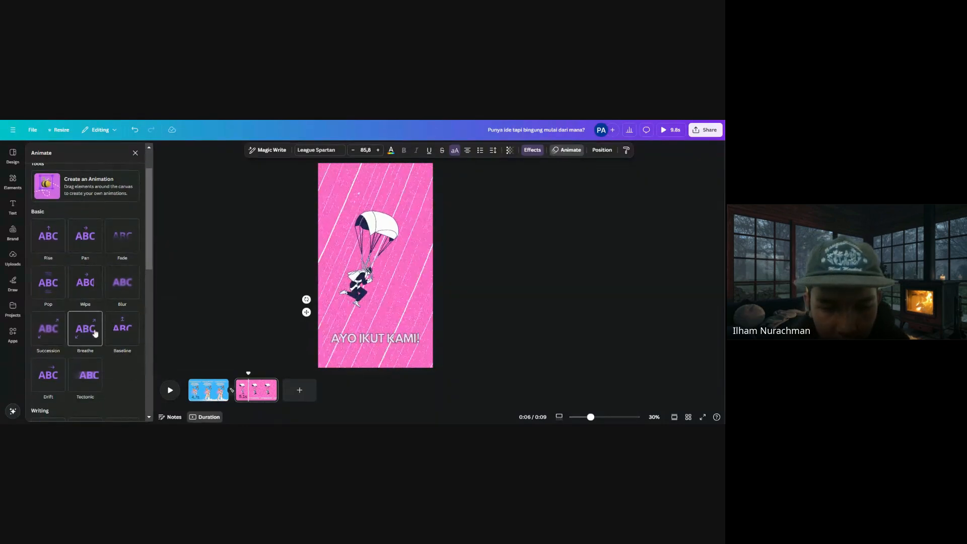
scroll(119, 328, "down", 4)
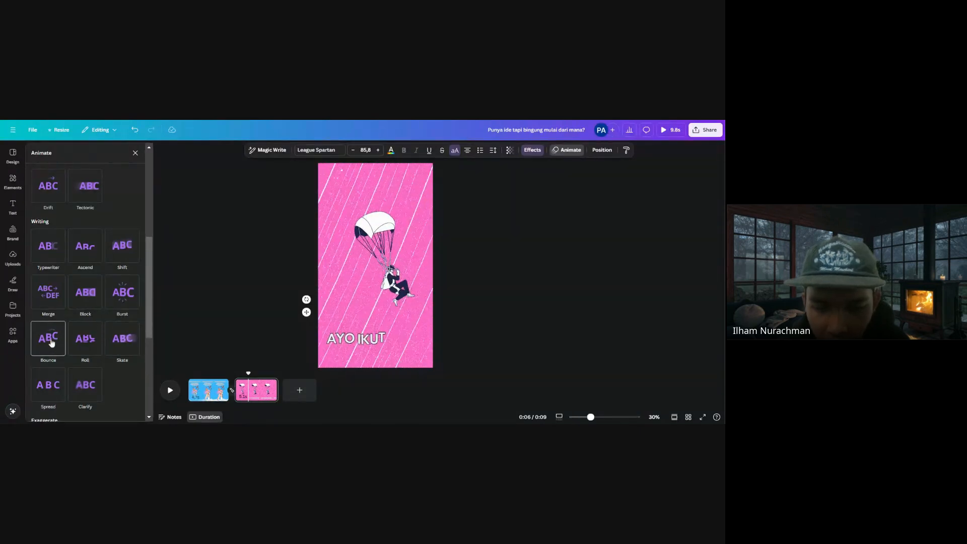
left_click(50, 342)
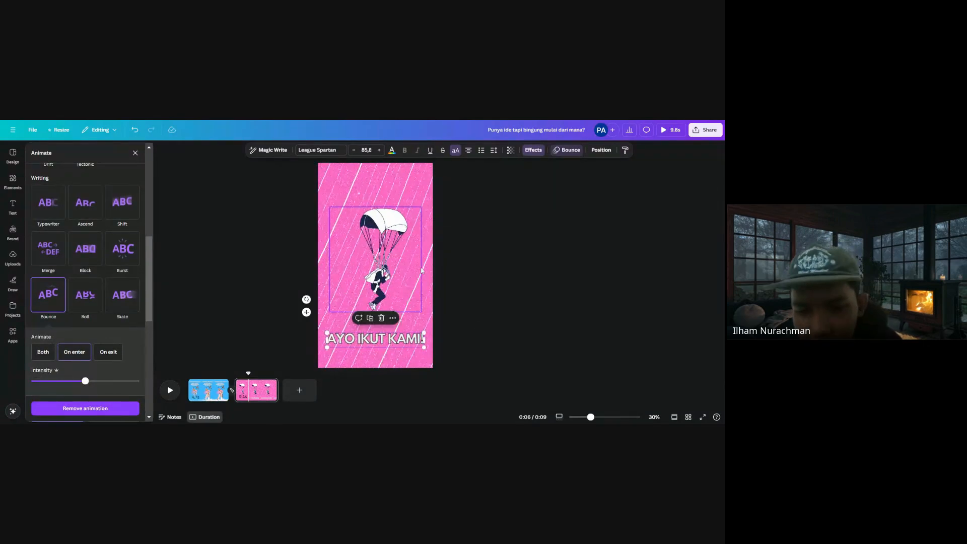
left_click(511, 311)
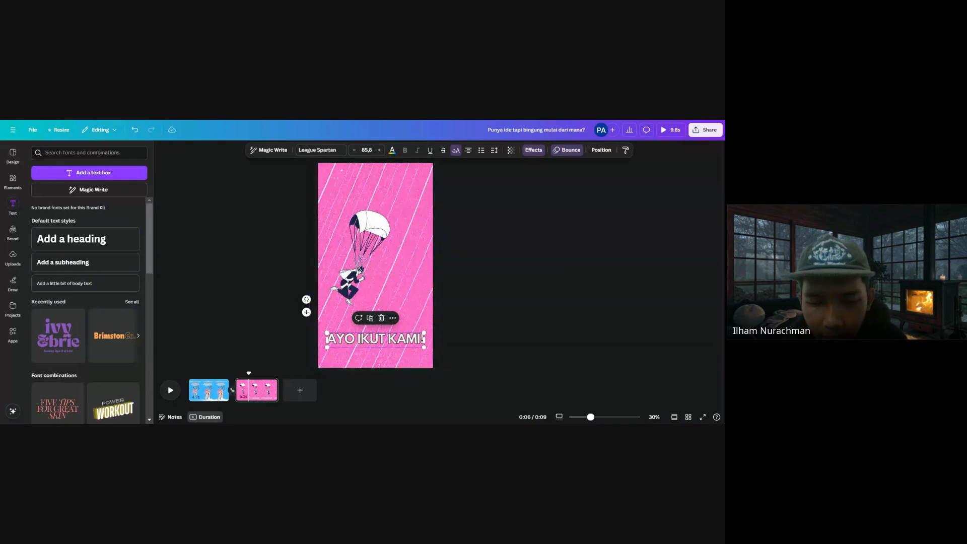
Add a third page and place a woman-at-laptop illustration found by searching 'work'
left_click(301, 390)
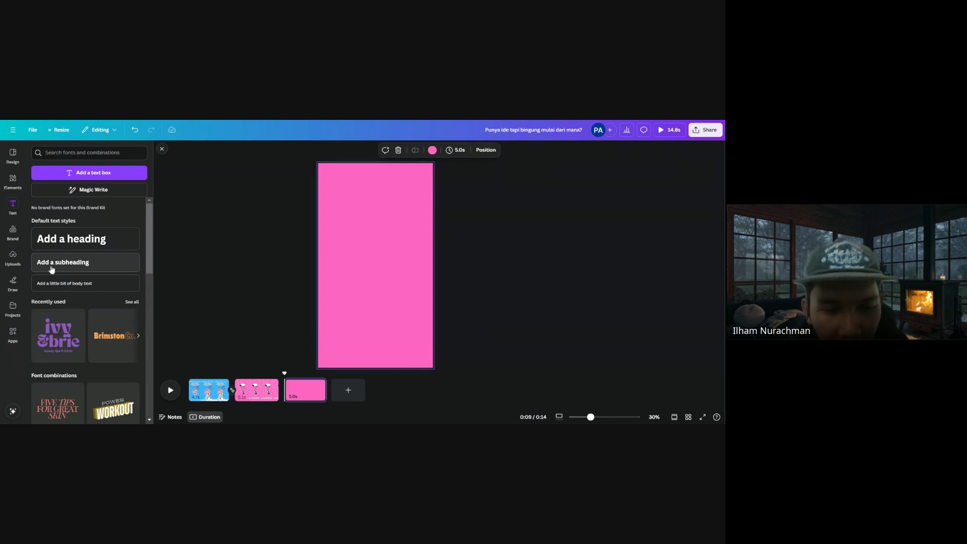
left_click(13, 181)
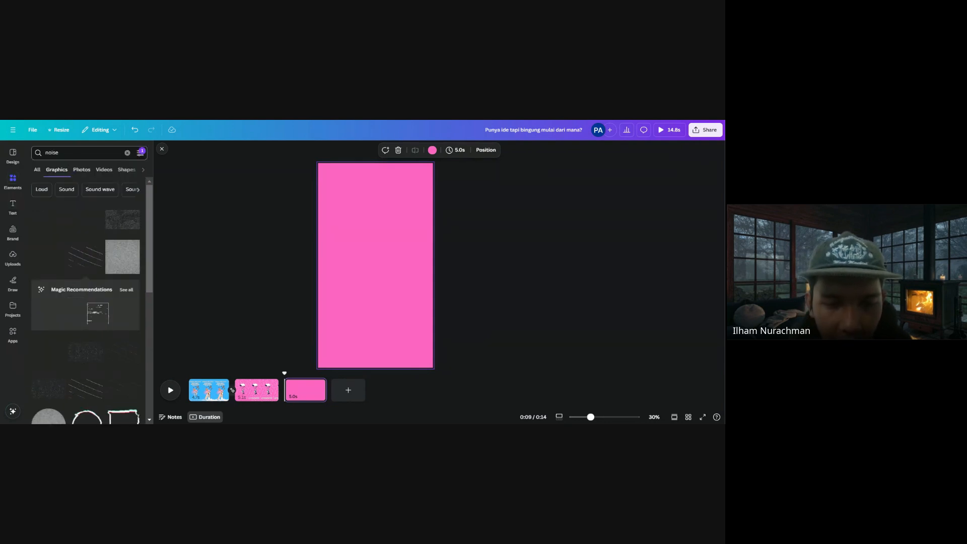
double_click(53, 152)
type("work")
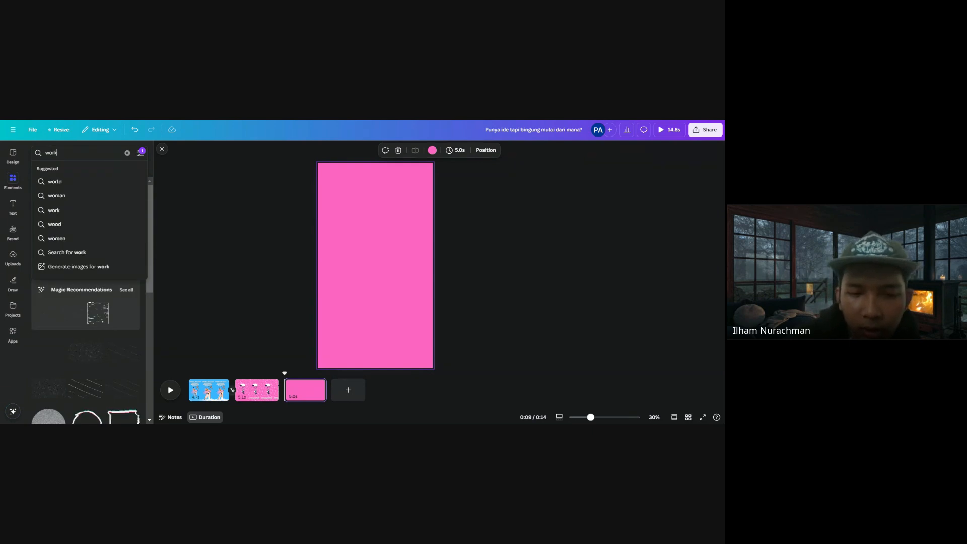
key("Return")
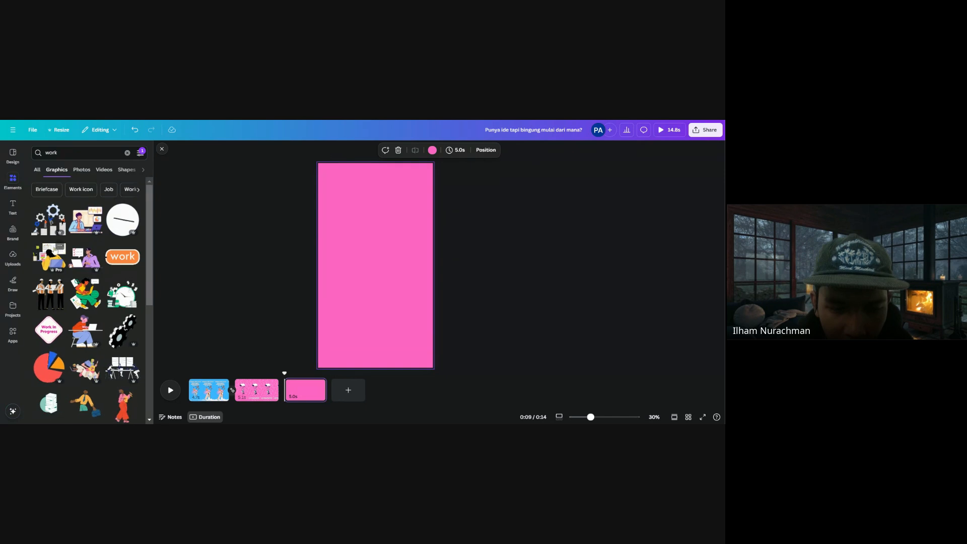
left_click(51, 254)
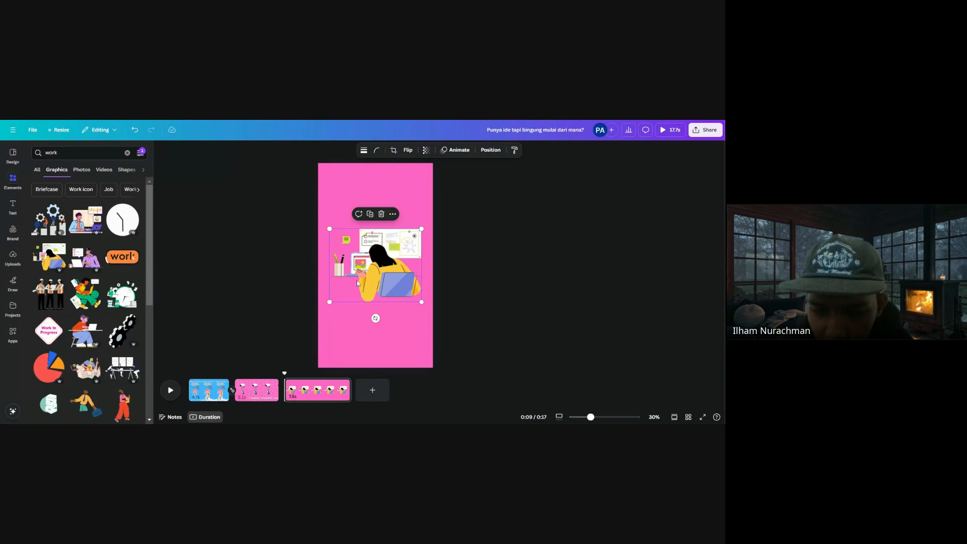
left_click(481, 258)
scroll(102, 283, "down", 4)
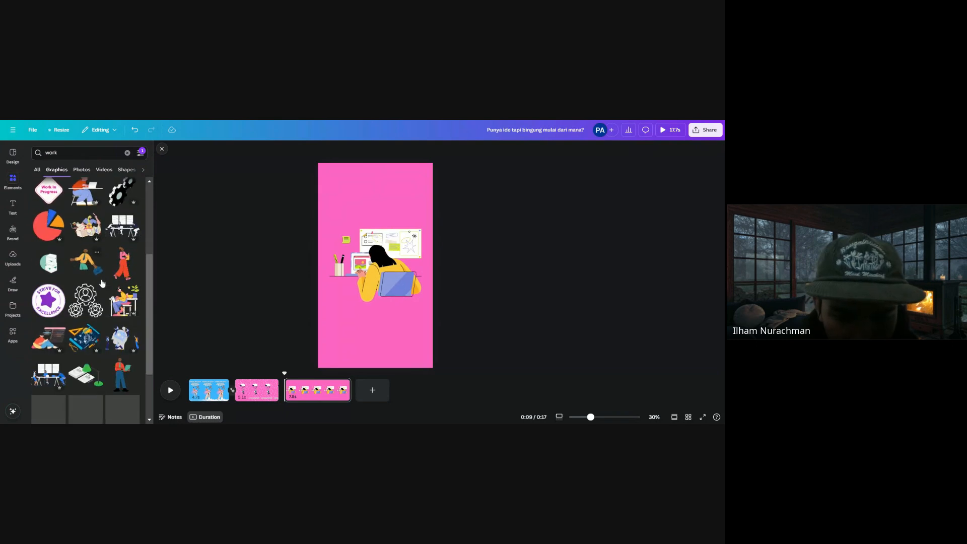
scroll(102, 283, "down", 2)
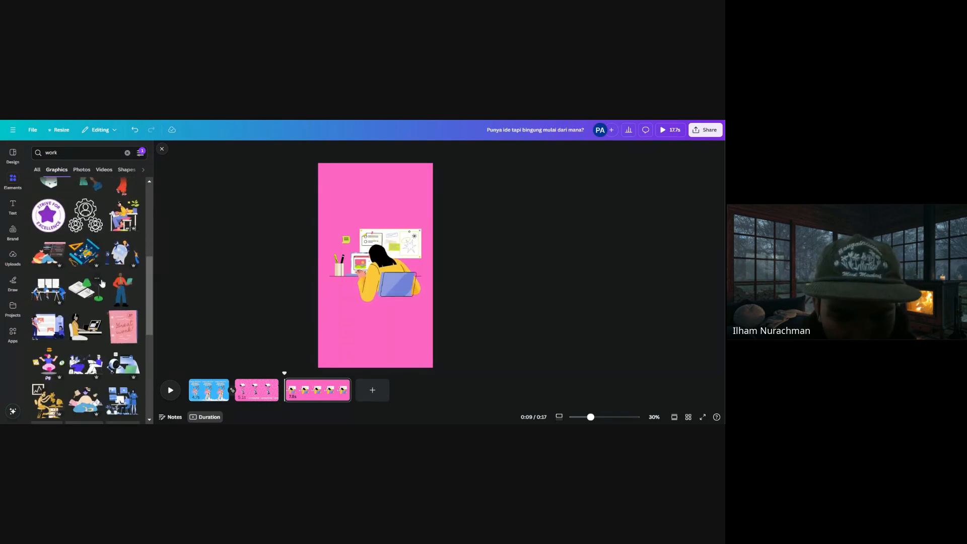
scroll(102, 283, "down", 3)
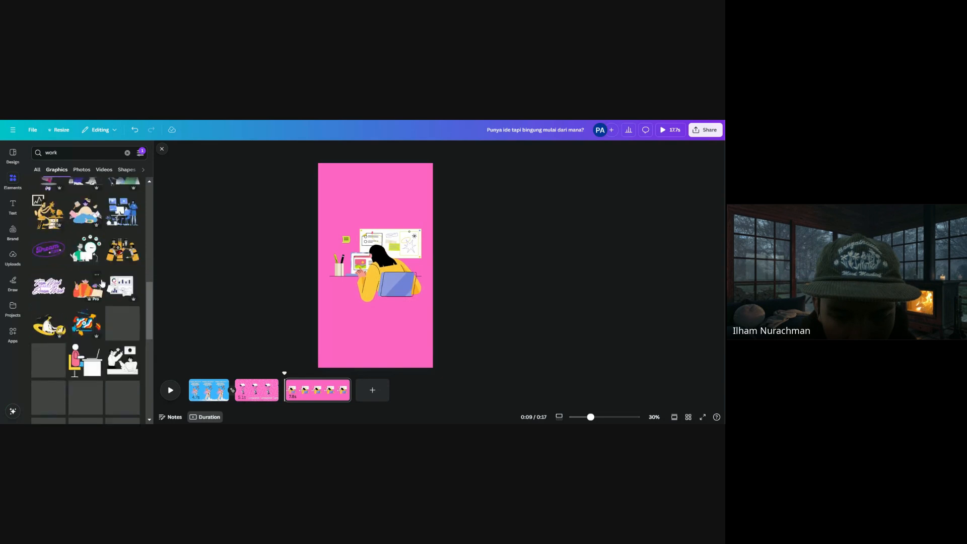
scroll(102, 283, "down", 1)
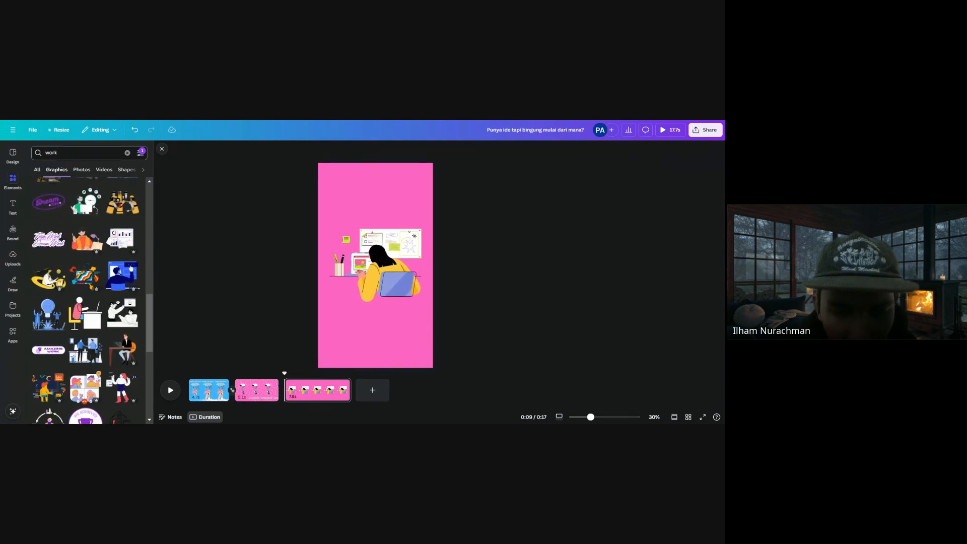
Search Elements for 'idea' and add the lightbulb-and-people illustration
double_click(51, 152)
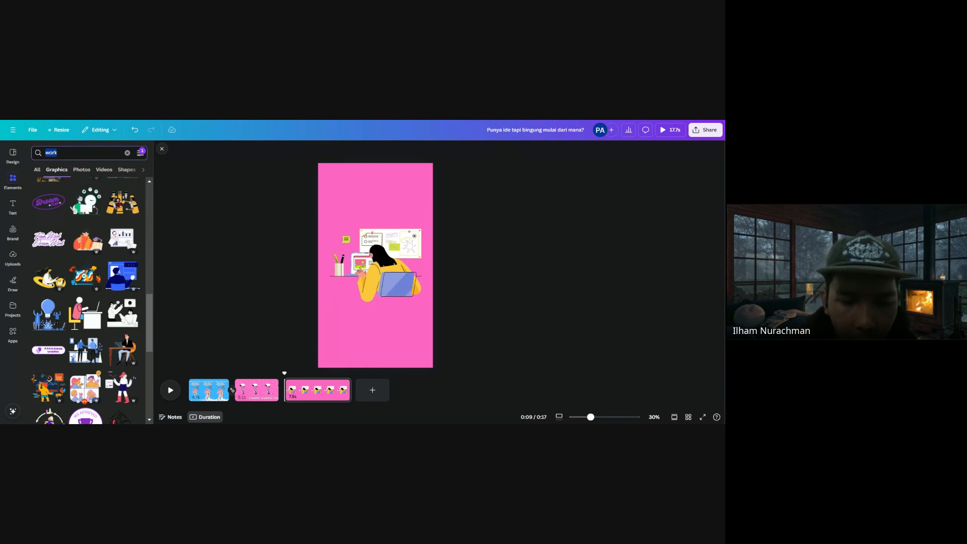
type("idea")
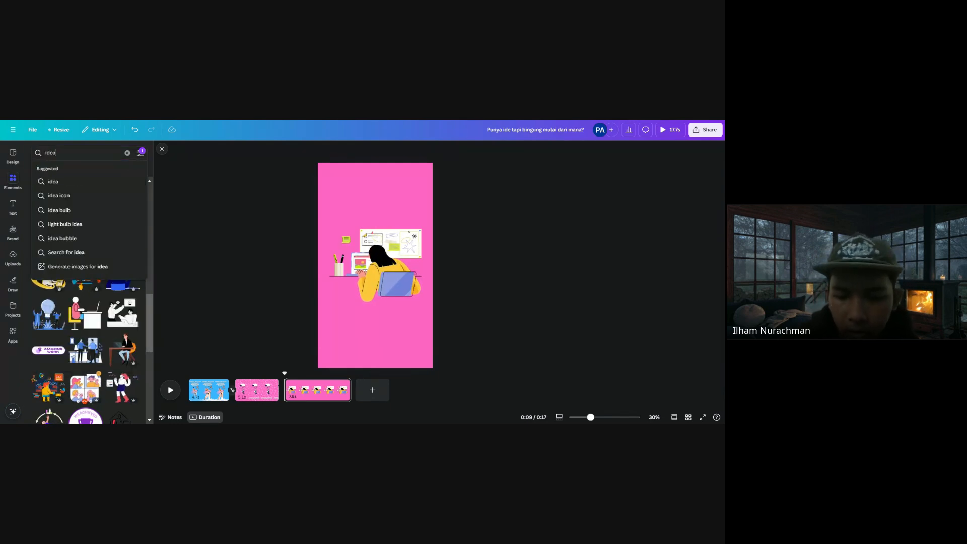
key("Return")
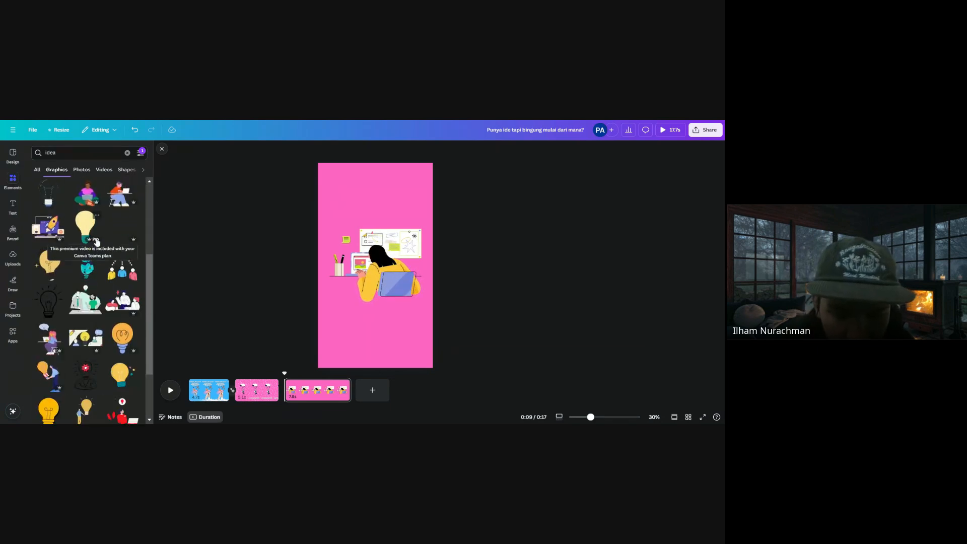
scroll(94, 298, "down", 2)
left_click(86, 299)
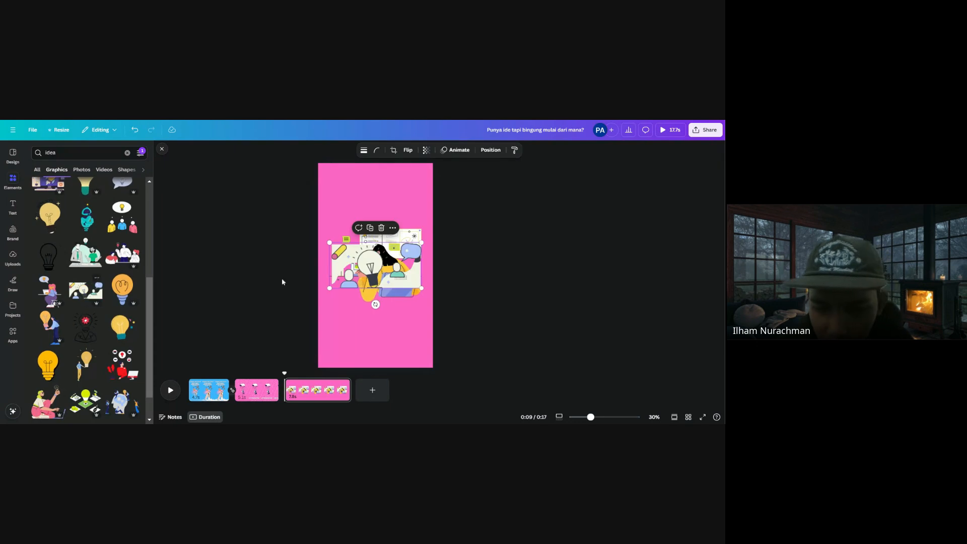
Move the lightbulb illustration up and enlarge it across the top of the page
left_click_drag(400, 271, 407, 204)
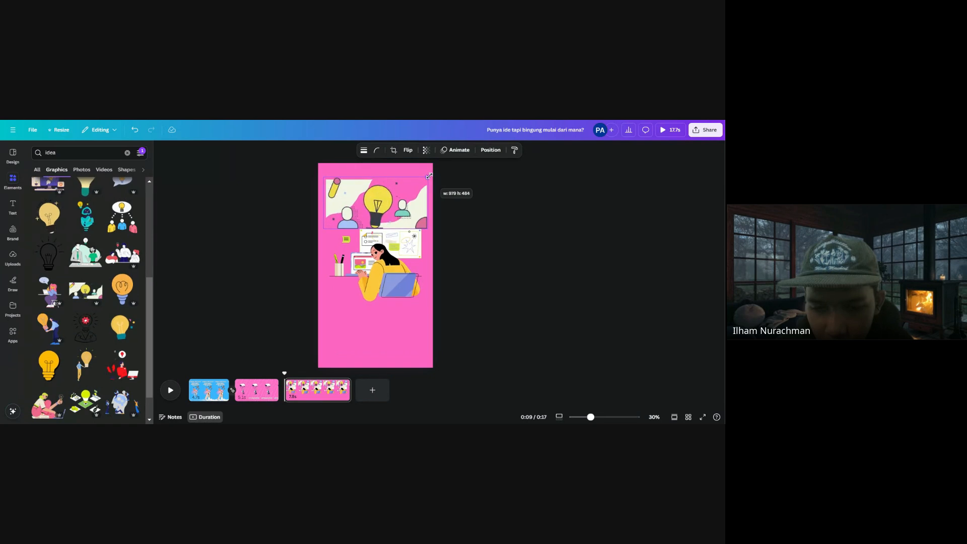
left_click(480, 225)
left_click(397, 217)
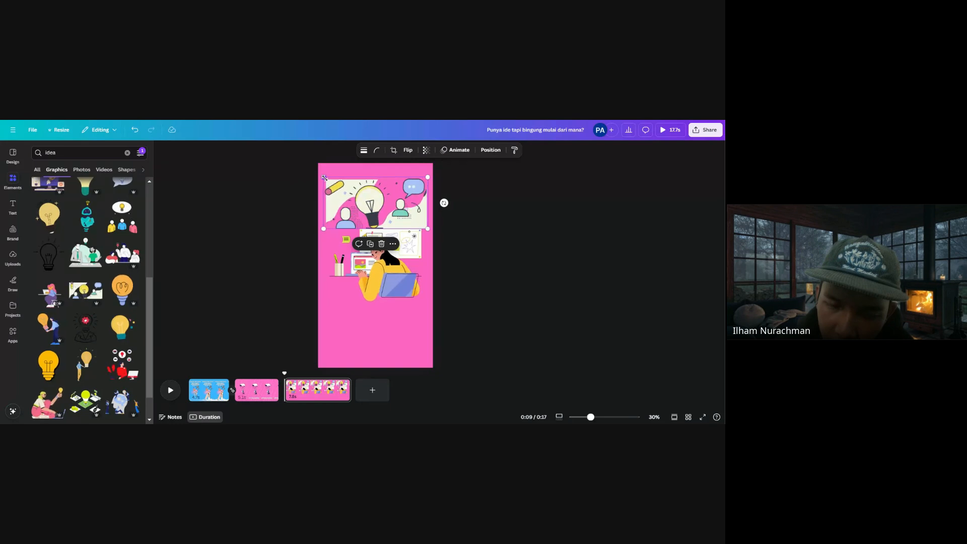
left_click_drag(325, 178, 317, 170)
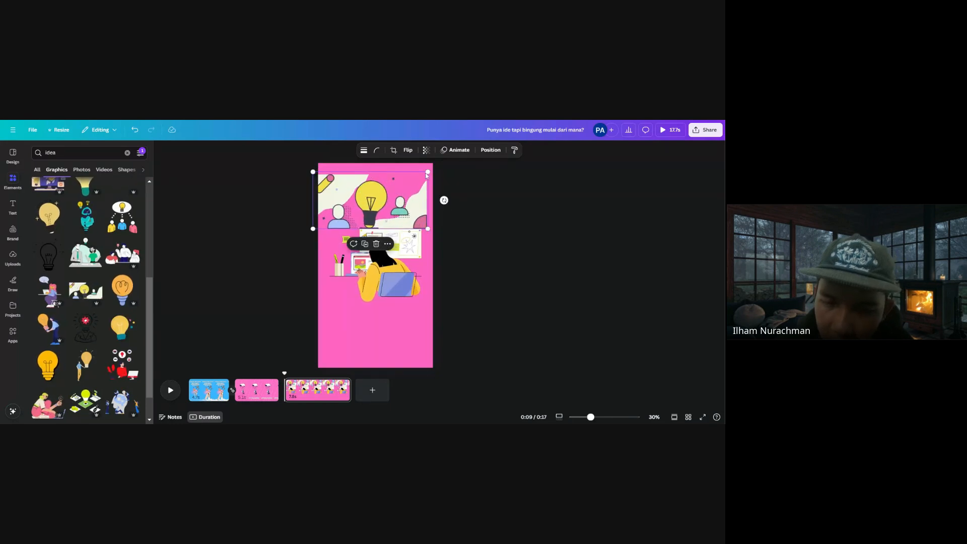
left_click_drag(426, 173, 446, 222)
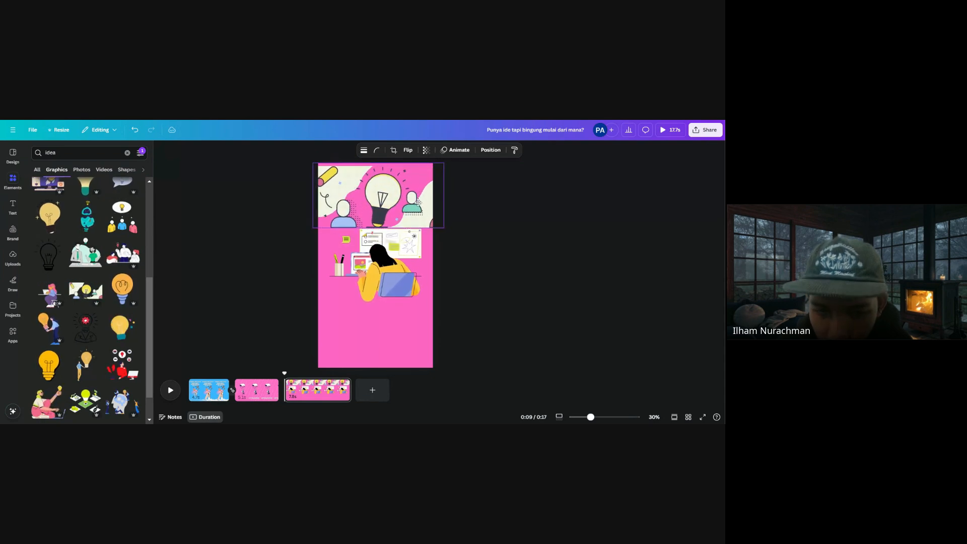
left_click(472, 230)
Nudge the woman-at-desk illustration up and bring it forward in front of the lightbulb
left_click_drag(407, 275, 407, 266)
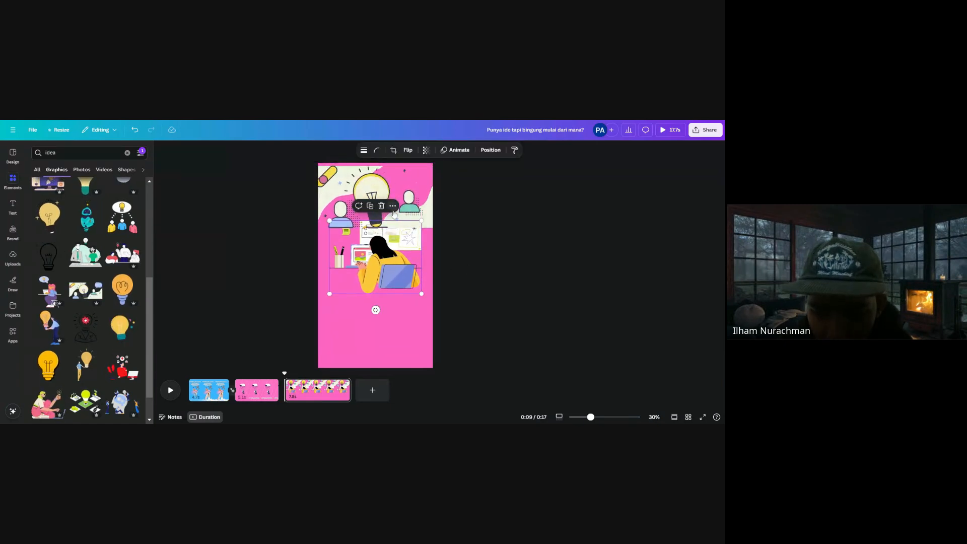
left_click(393, 206)
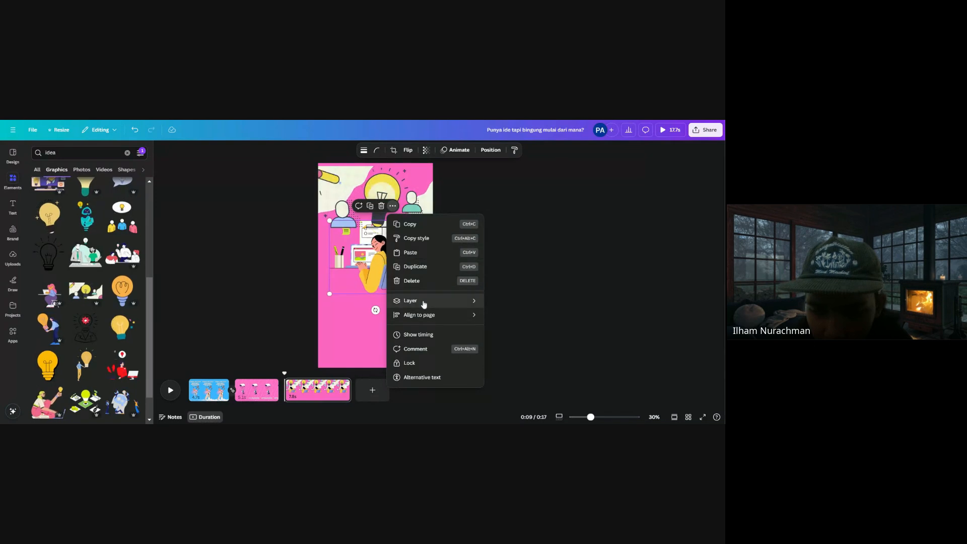
mouse_move(477, 304)
left_click(508, 306)
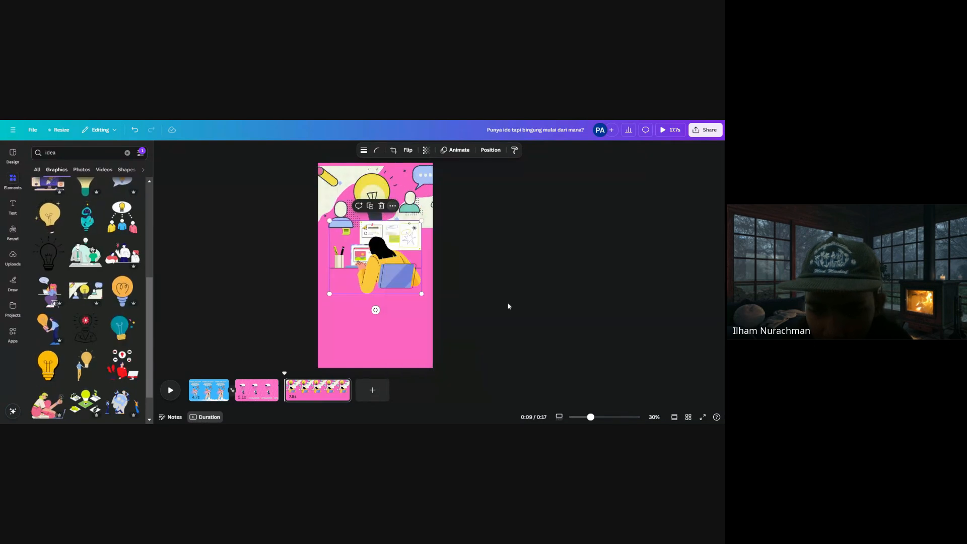
left_click(537, 250)
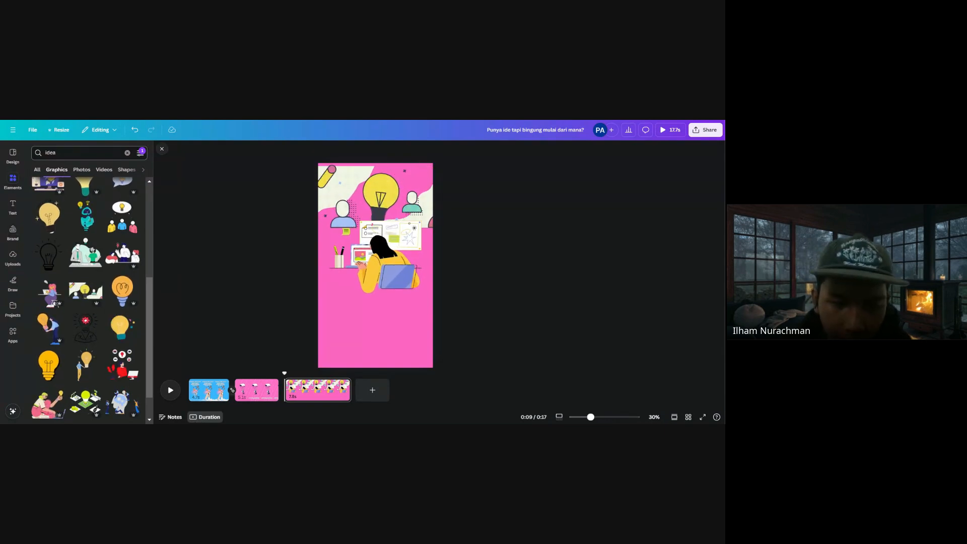
Search for 'shape' and place the cream wavy corner shape at the page's bottom
type("shap[")
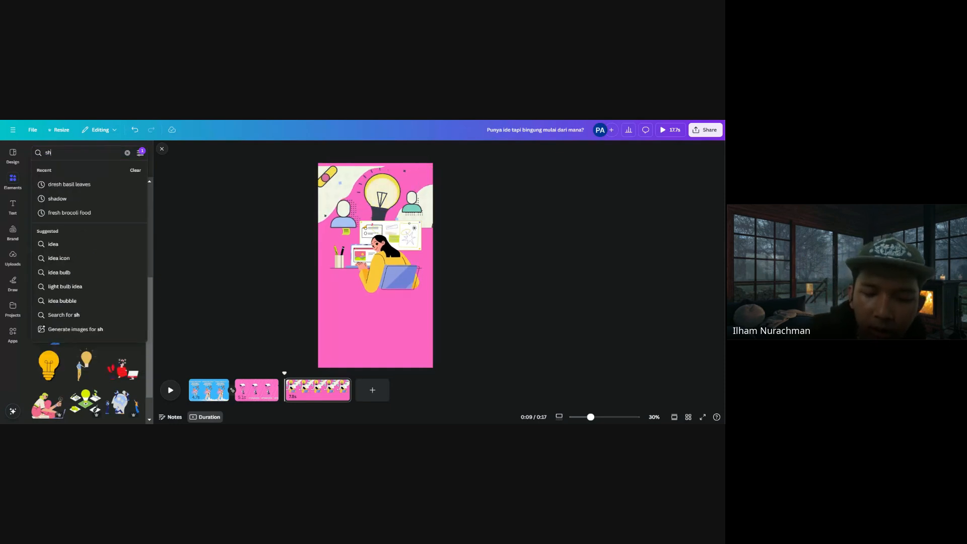
key("Return")
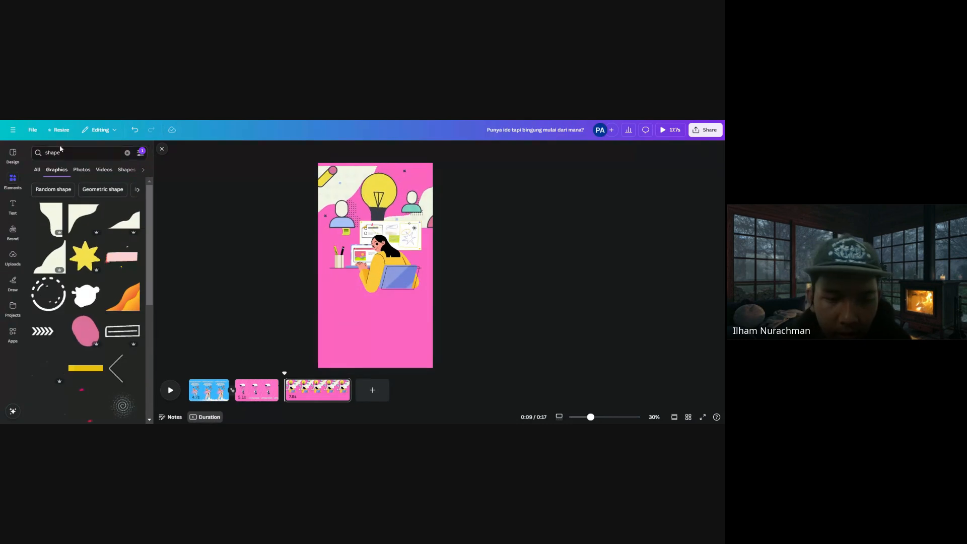
left_click(62, 254)
left_click_drag(387, 284, 353, 343)
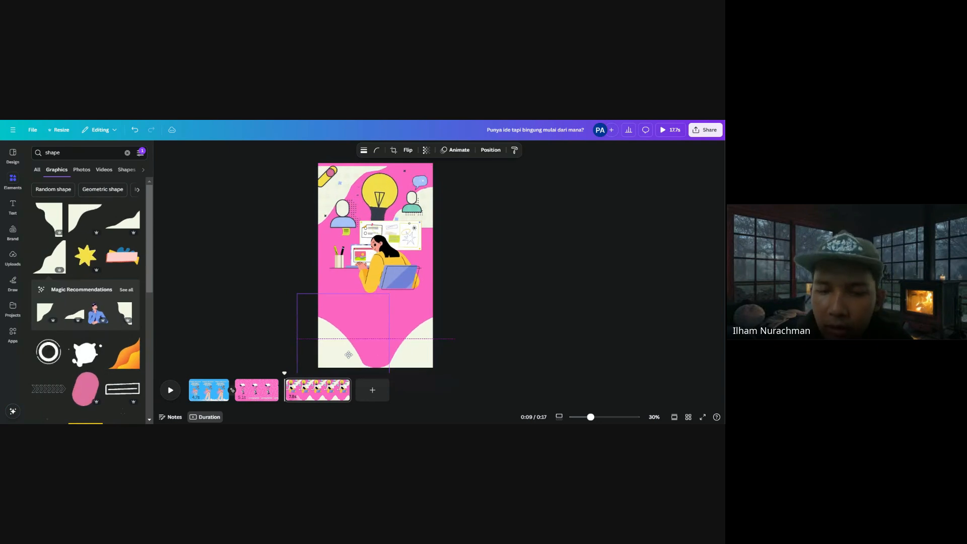
Nudge the top lightbulb illustration up against the page's top edge
left_click(503, 259)
left_click_drag(406, 202, 407, 198)
left_click(507, 217)
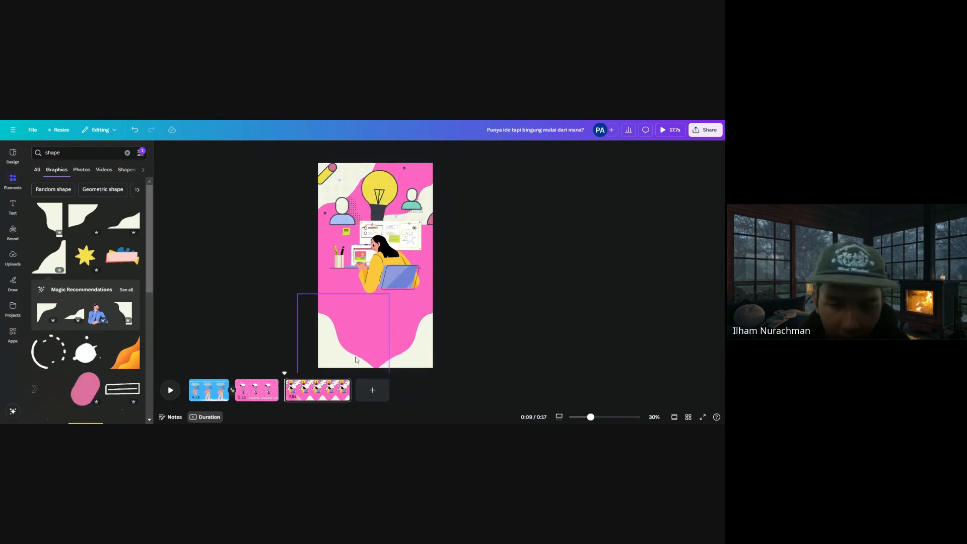
Add the We're Hiring! text combination from the recently used text combinations
left_click(13, 205)
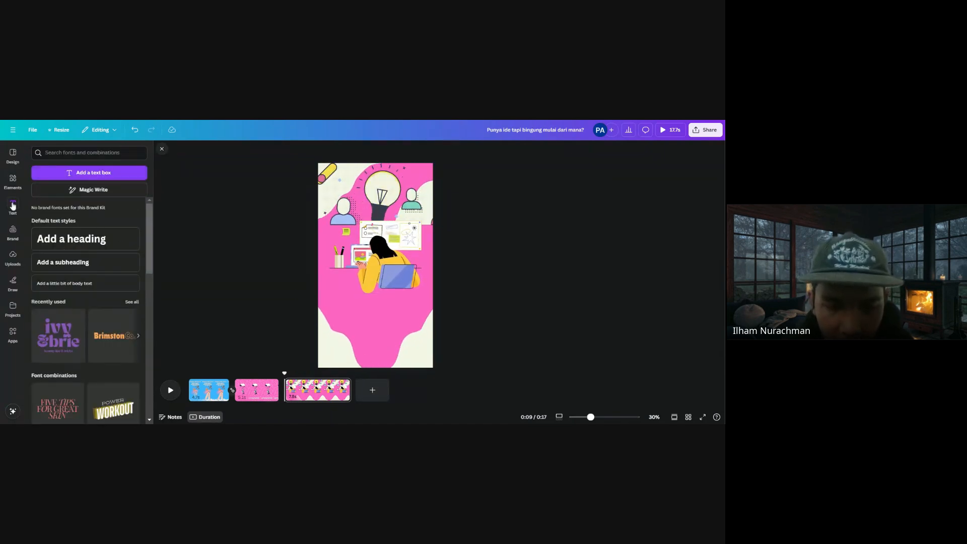
scroll(99, 338, "down", 2)
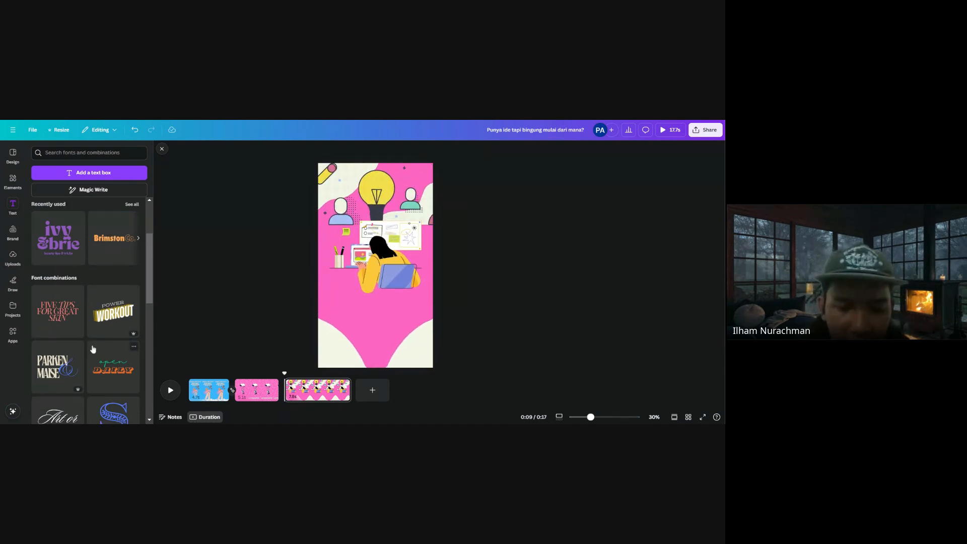
scroll(94, 348, "down", 2)
scroll(91, 349, "down", 3)
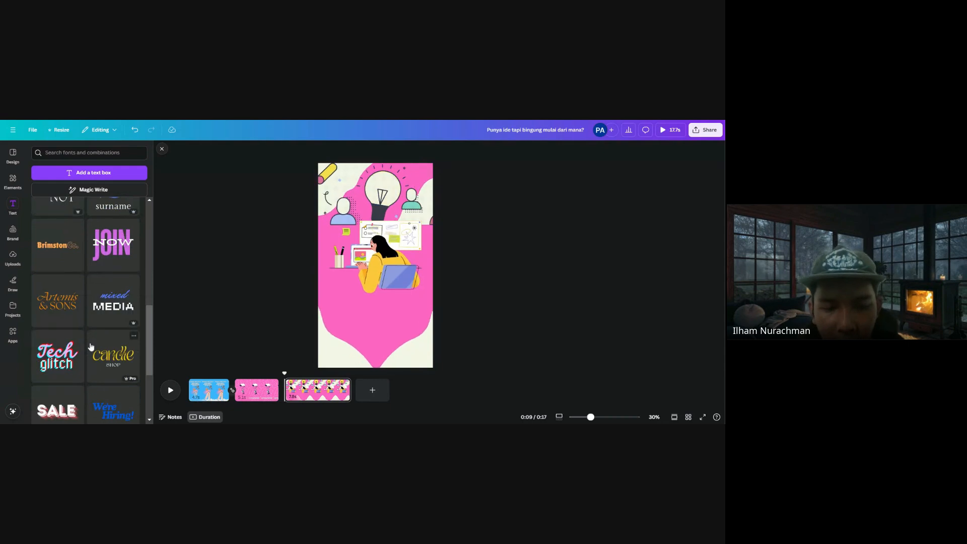
scroll(91, 347, "up", 5)
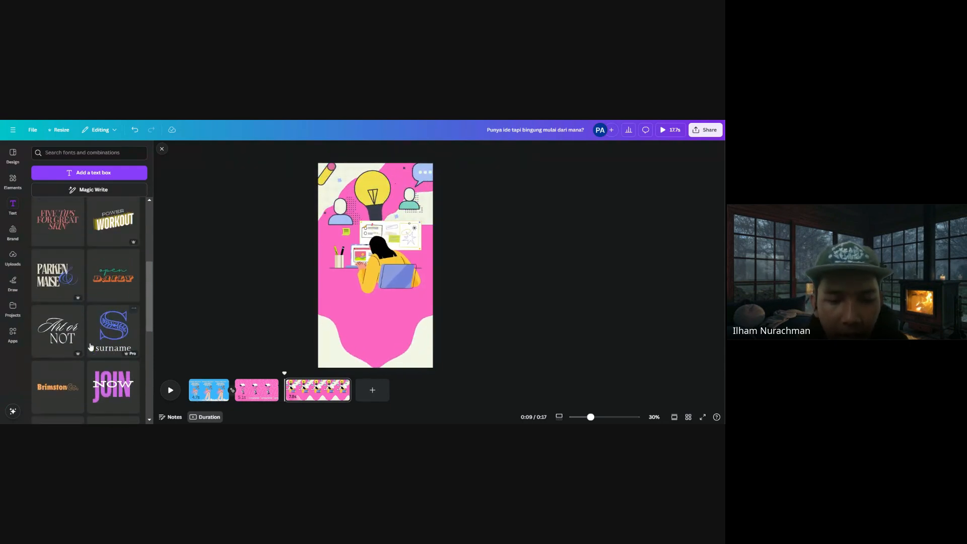
scroll(91, 347, "up", 2)
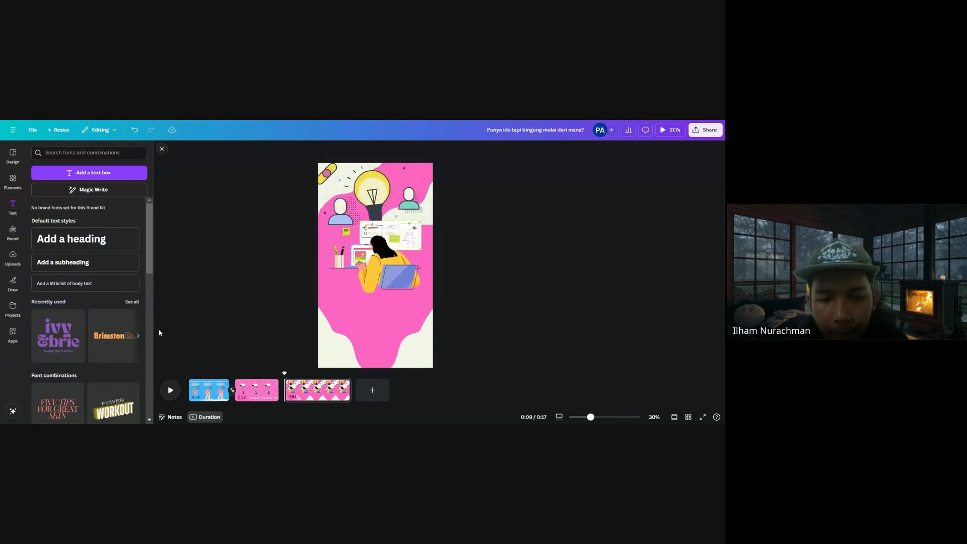
left_click(138, 337)
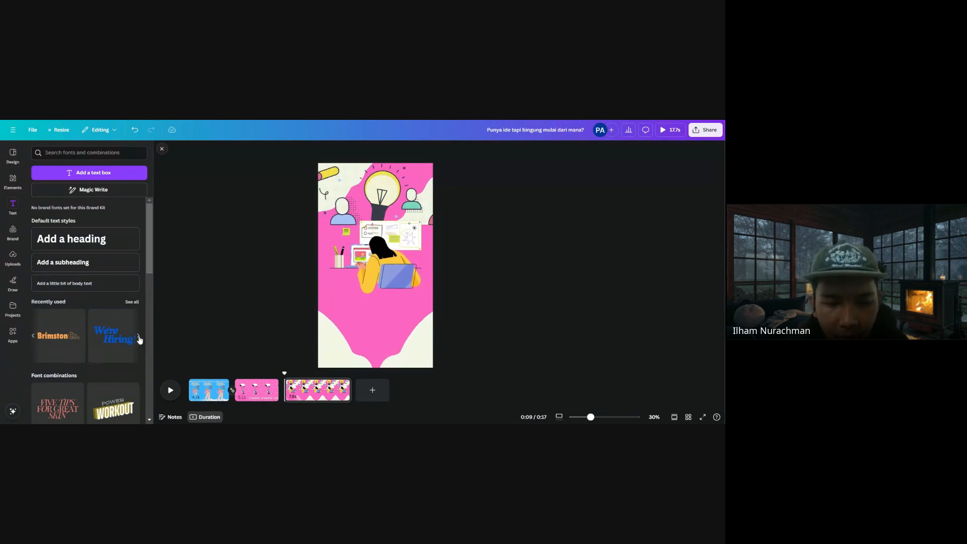
left_click(139, 337)
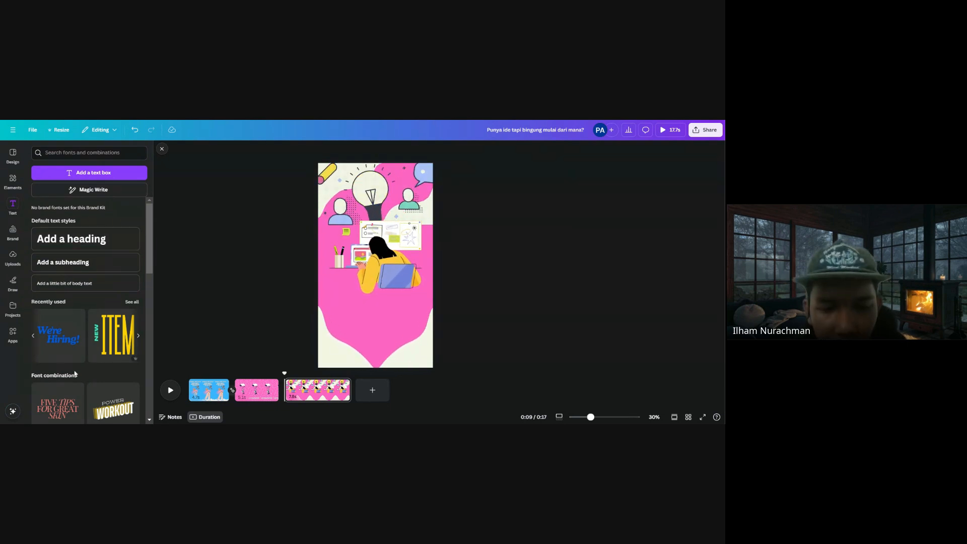
scroll(41, 264, "down", 2)
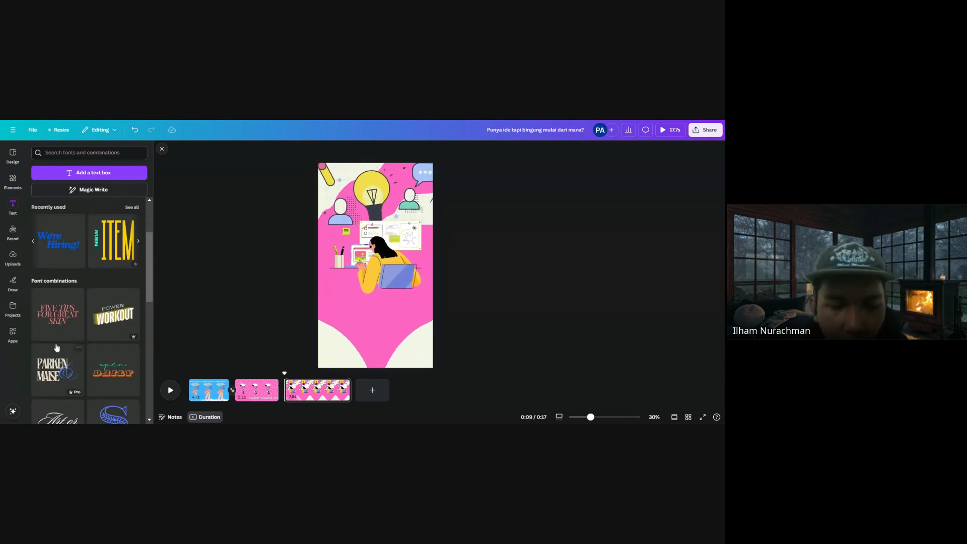
left_click(45, 253)
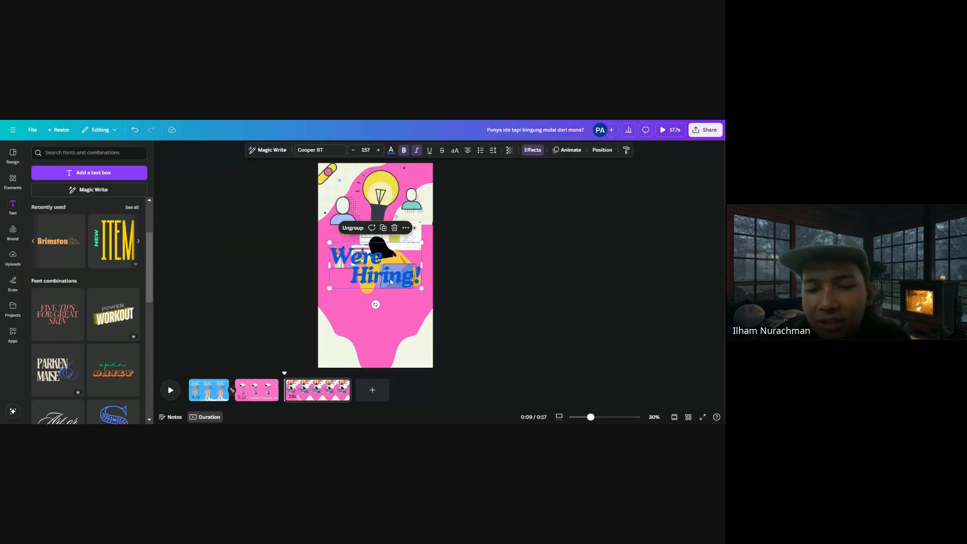
Move the text down and delete its Hiring! line, leaving only We're
left_click_drag(393, 272, 393, 311)
double_click(394, 312)
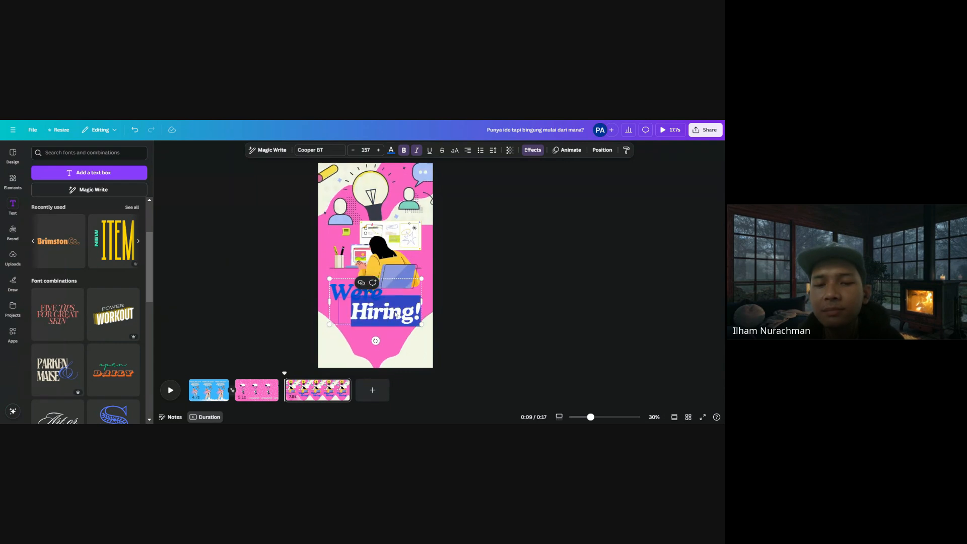
key("BackSpace")
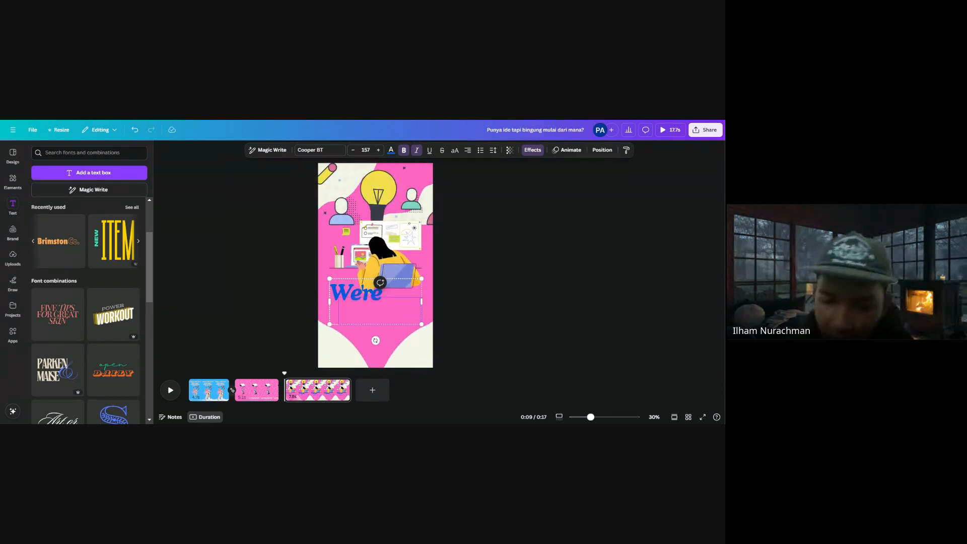
Replace We're with the phrase 'dengan canva semua jadi mudah'
left_click(454, 317)
left_click(414, 315)
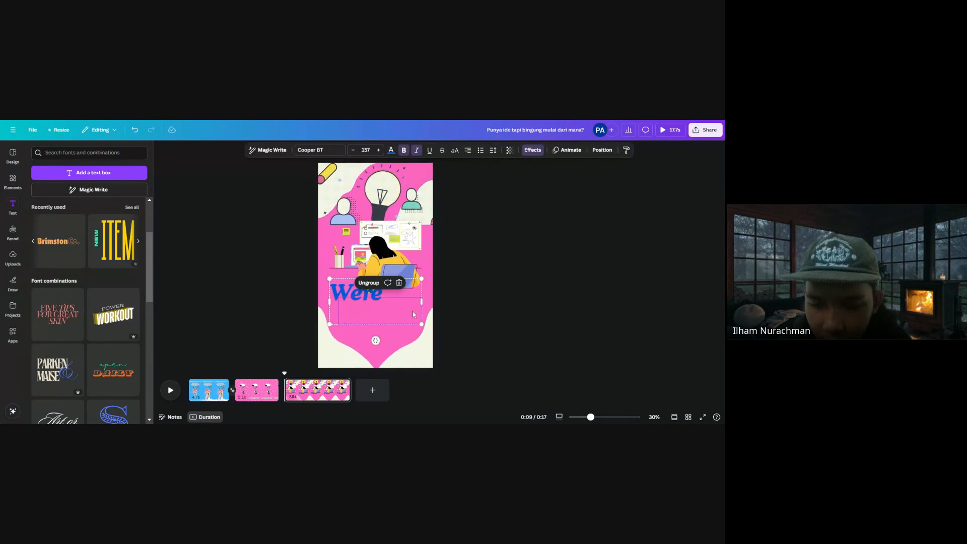
left_click(367, 298)
double_click(368, 297)
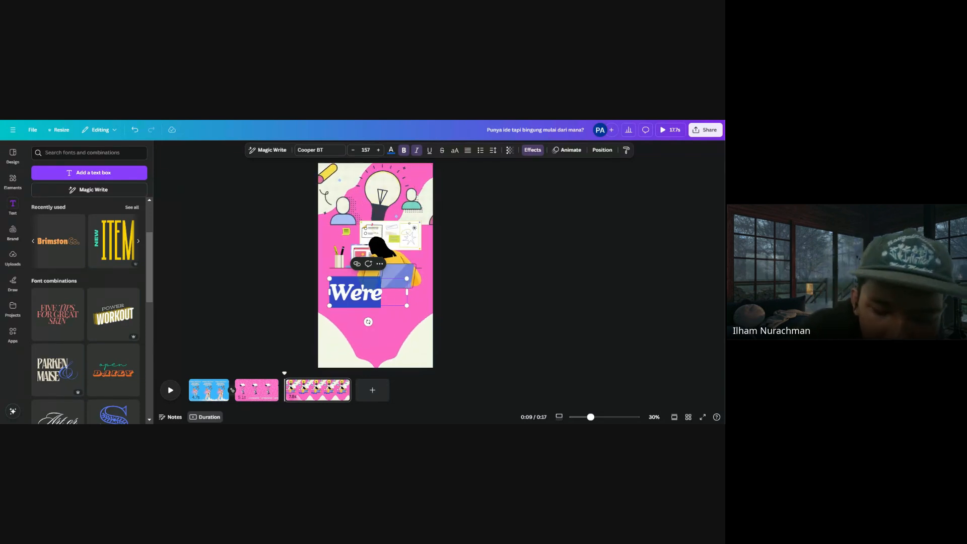
type("dengan canva")
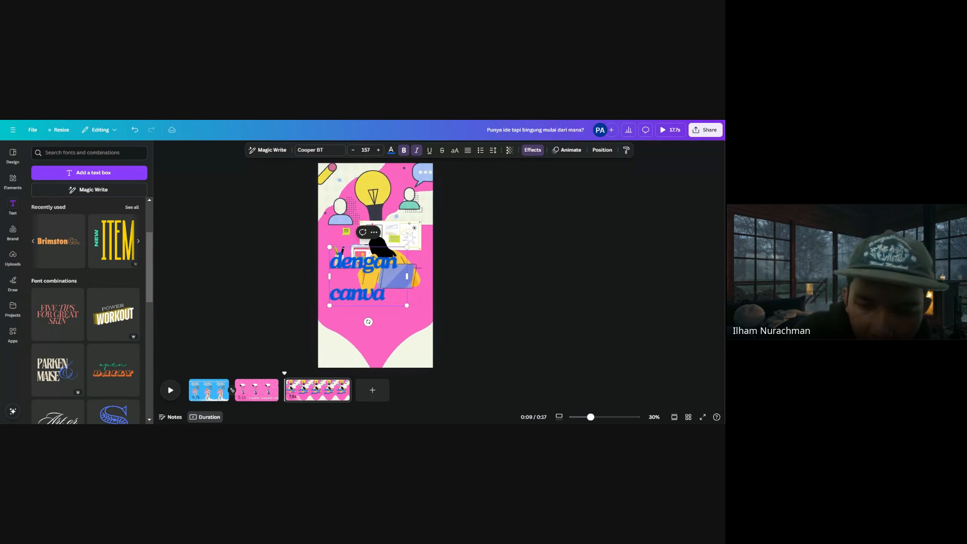
type(" semua jad")
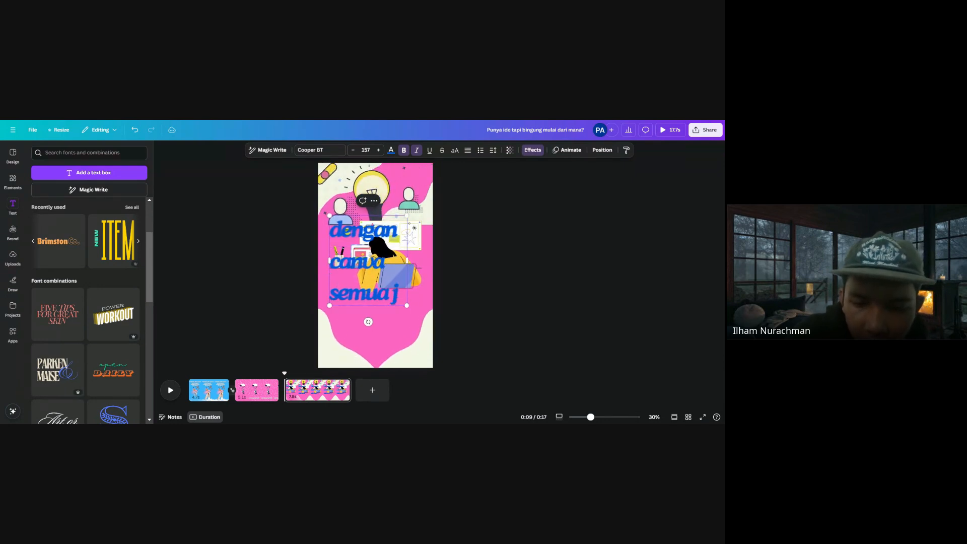
key("BackSpace")
key("BackSpace")
key("BackSpace")
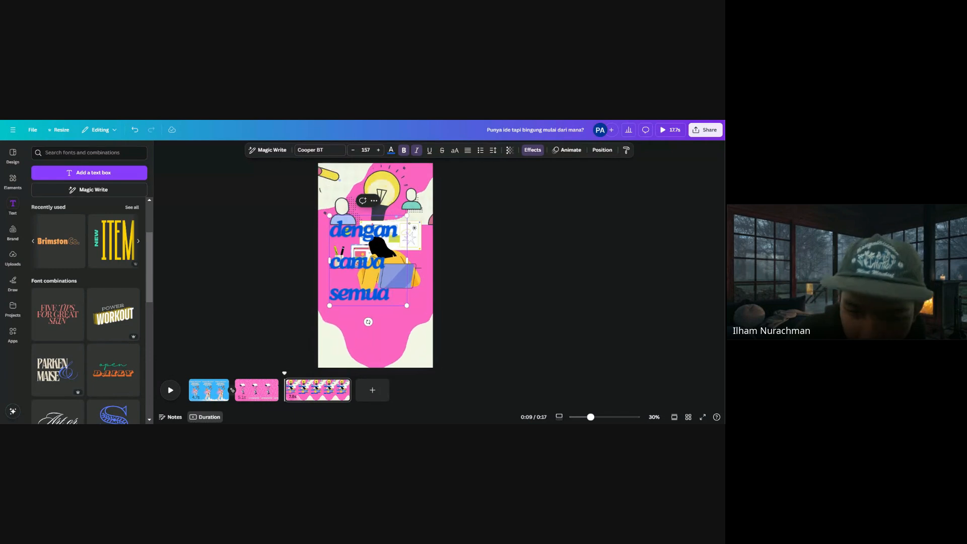
type("jadi mudah")
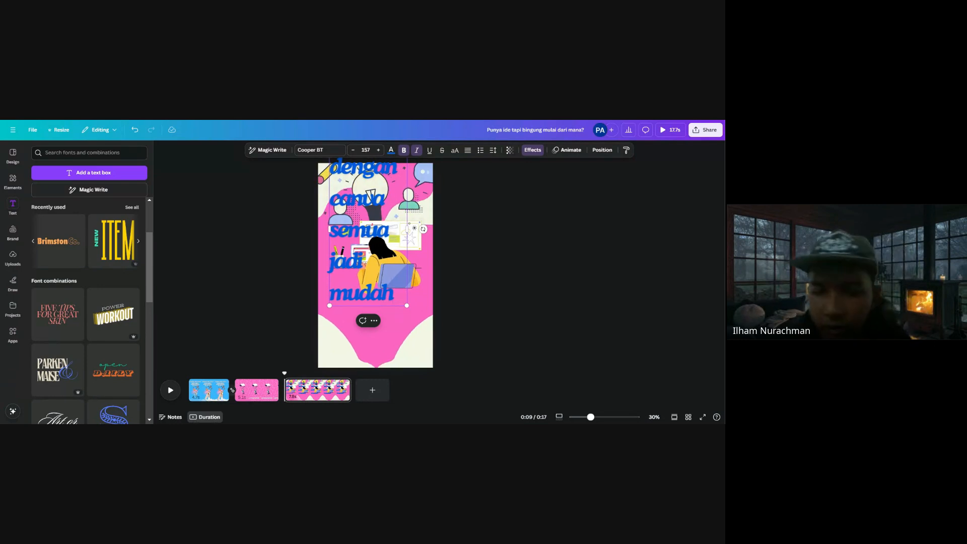
left_click(488, 329)
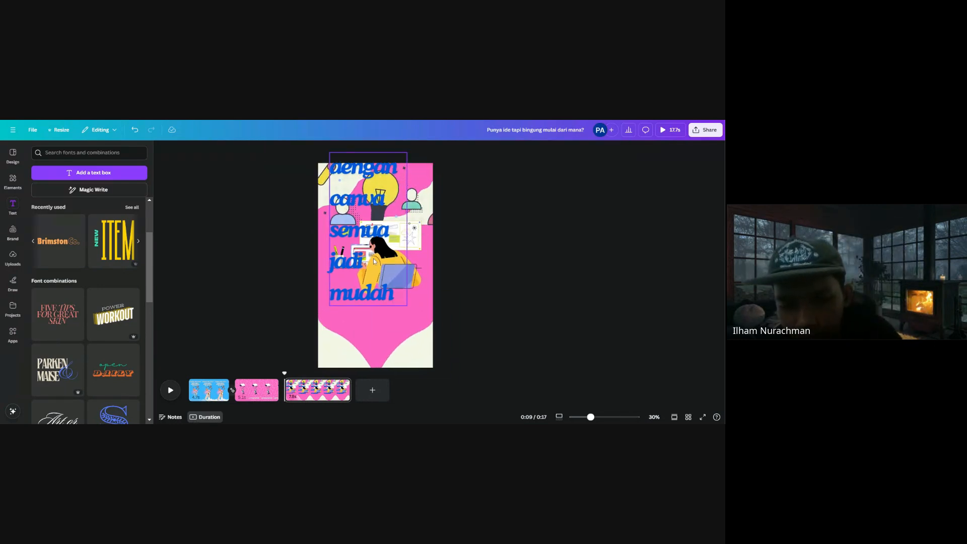
Make the phrase uppercase at size 116, move it to the lower half, and widen it
left_click(347, 257)
left_click(454, 154)
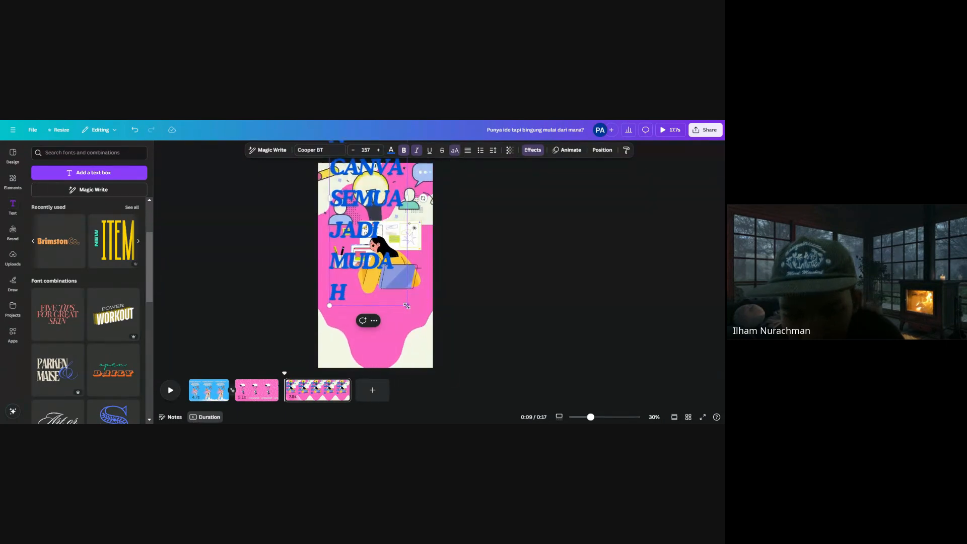
left_click_drag(406, 305, 386, 248)
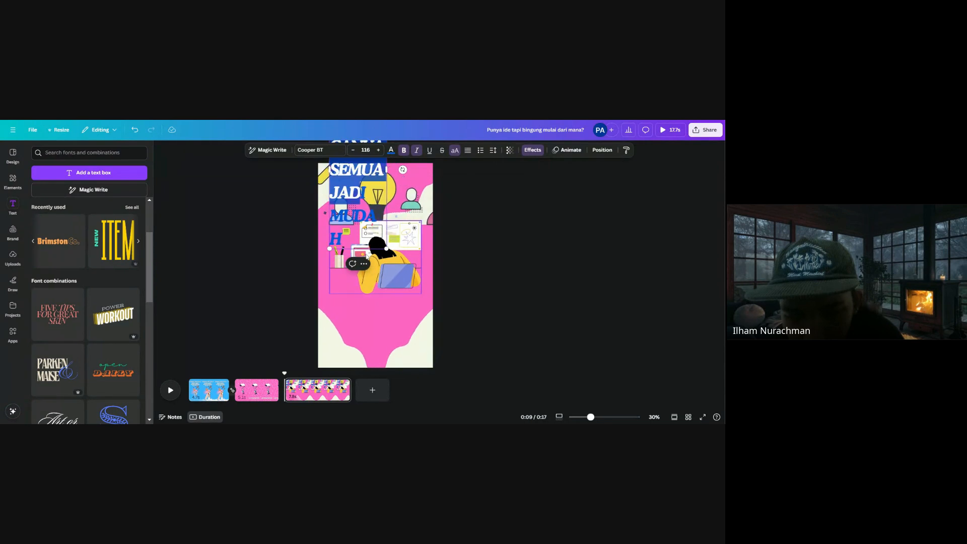
left_click(449, 258)
left_click_drag(362, 208, 365, 325)
left_click_drag(391, 287, 425, 291)
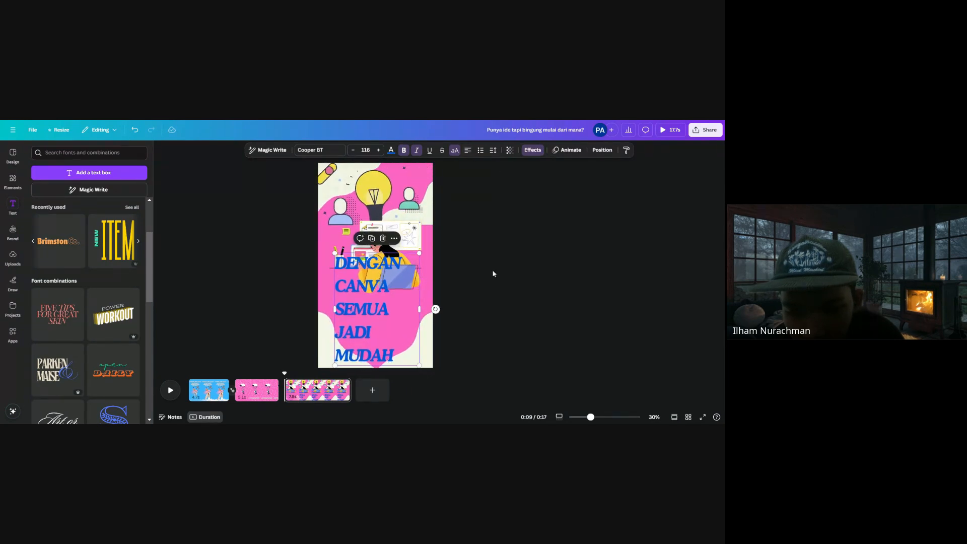
Centre the phrase, make it white, and tighten its line spacing to 0.87
left_click(467, 150)
left_click(392, 150)
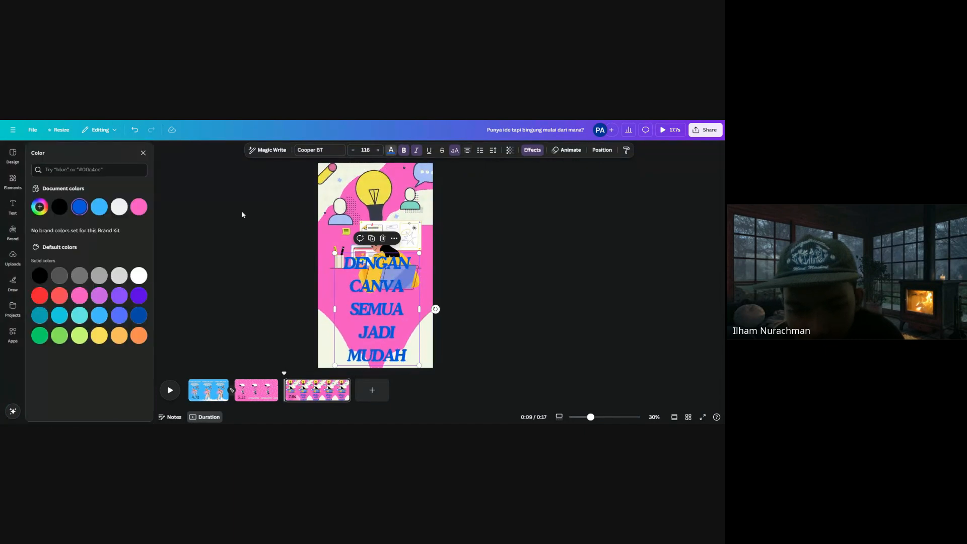
left_click(119, 207)
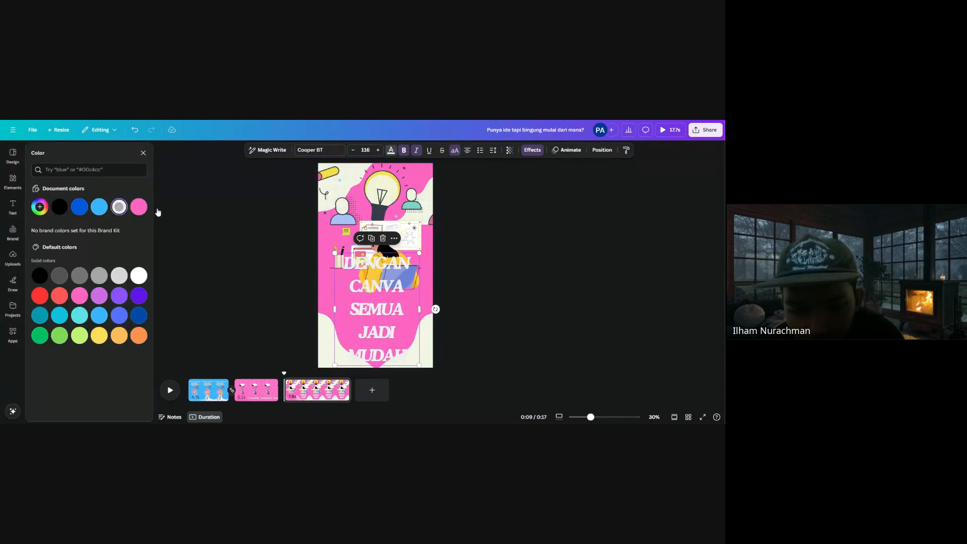
left_click(493, 150)
left_click_drag(482, 207, 467, 209)
left_click(518, 274)
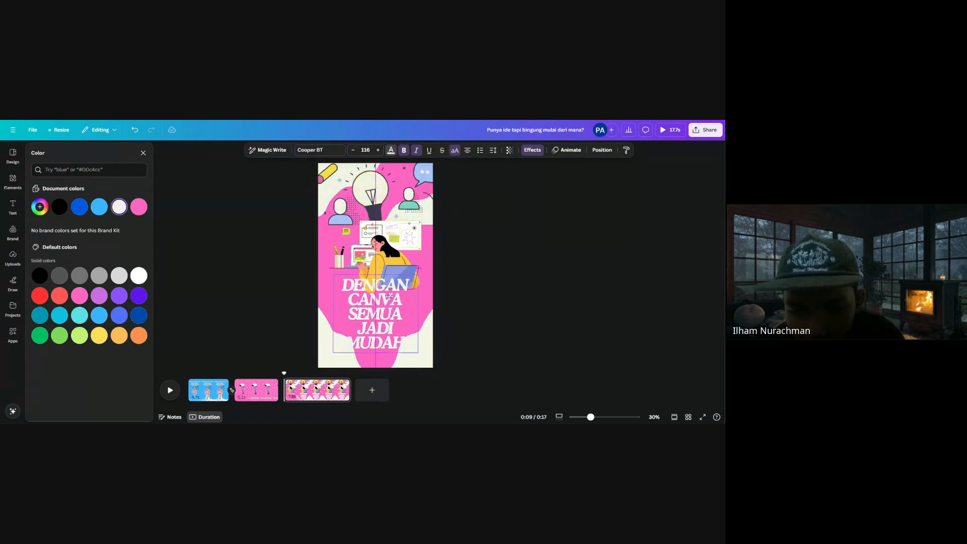
Shrink the woman and lightbulb illustrations together and nudge them to reveal the full text
left_click(410, 274)
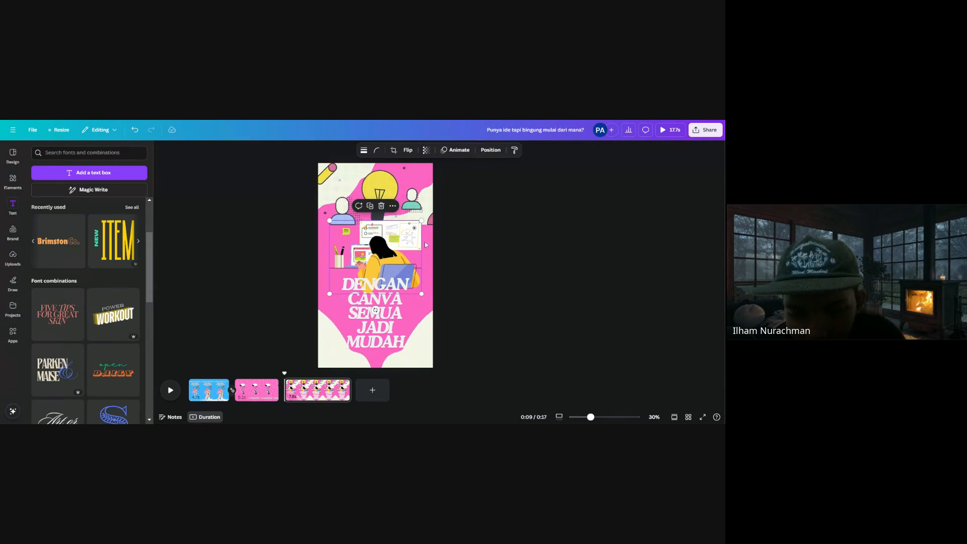
left_click(414, 205, "shift")
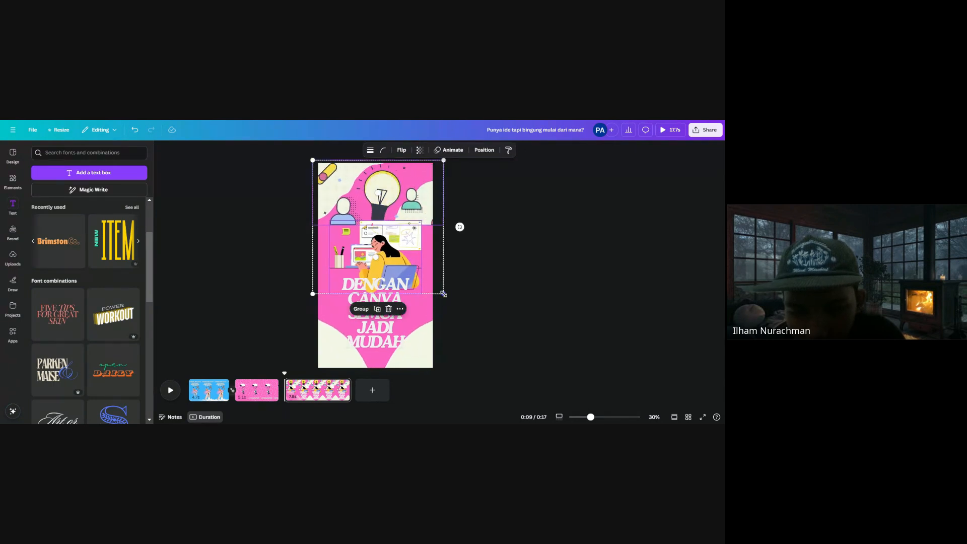
left_click_drag(443, 294, 431, 278)
left_click_drag(377, 243, 375, 241)
left_click(481, 247)
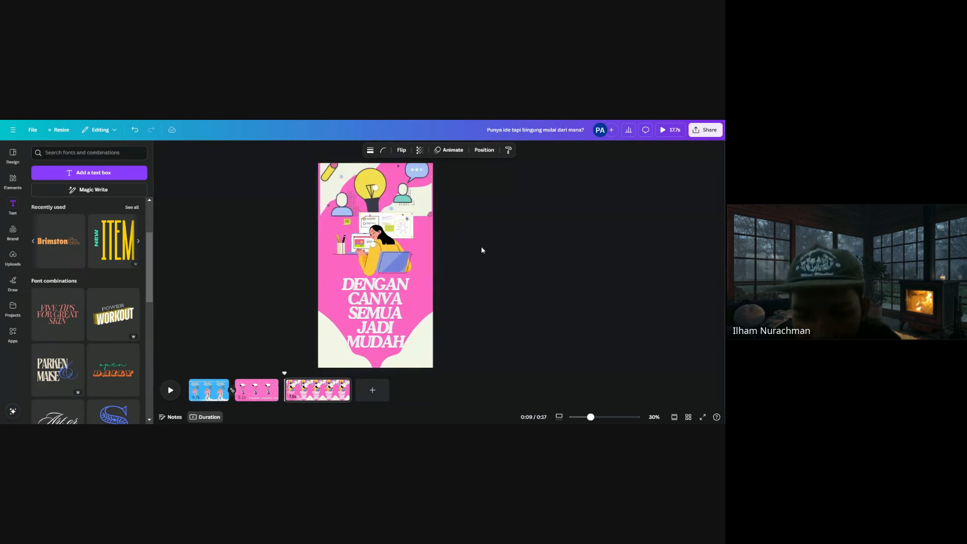
key("Left")
key("Left")
key("Left")
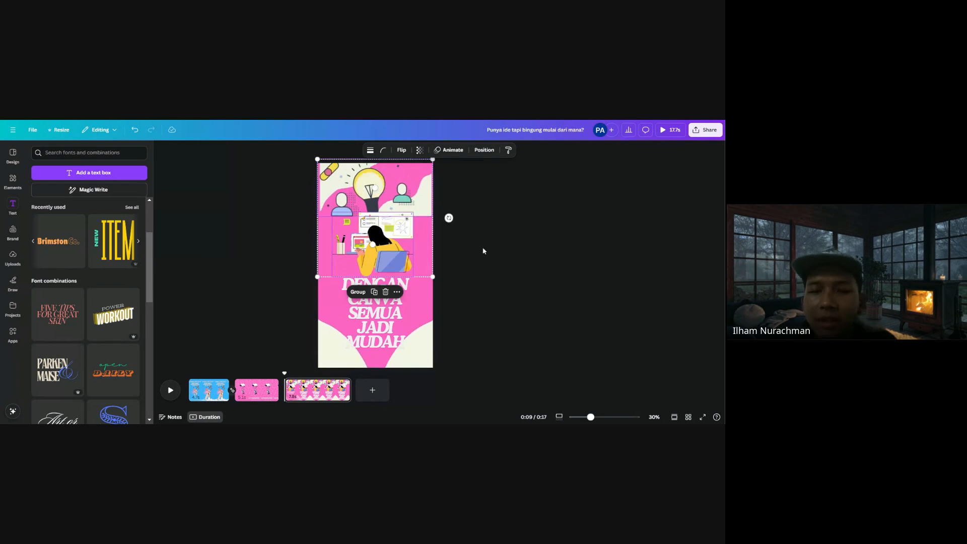
left_click(482, 250)
Shrink the DENGAN CANVA SEMUA JADI MUDAH text to size 89.6 to fit the pink shape
left_click(395, 340)
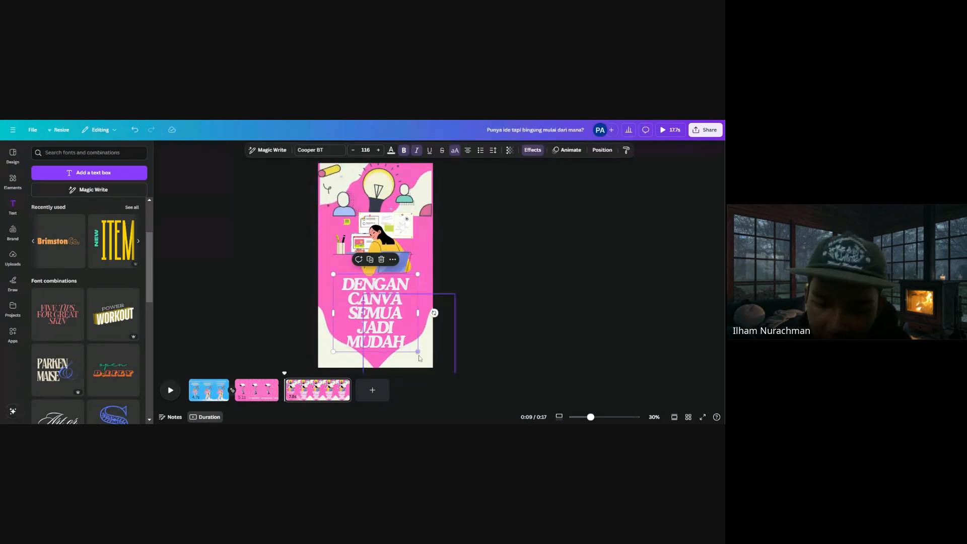
left_click_drag(418, 351, 407, 339)
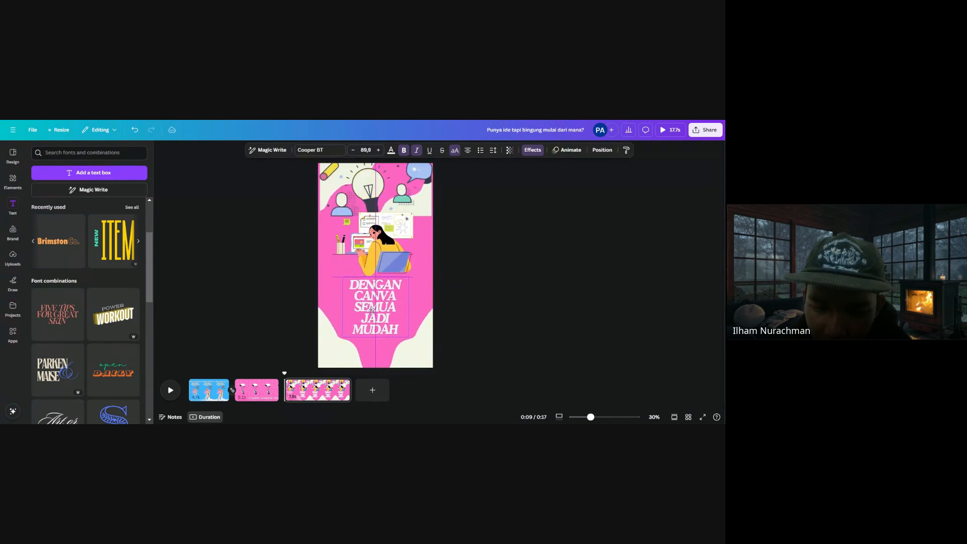
left_click(483, 304)
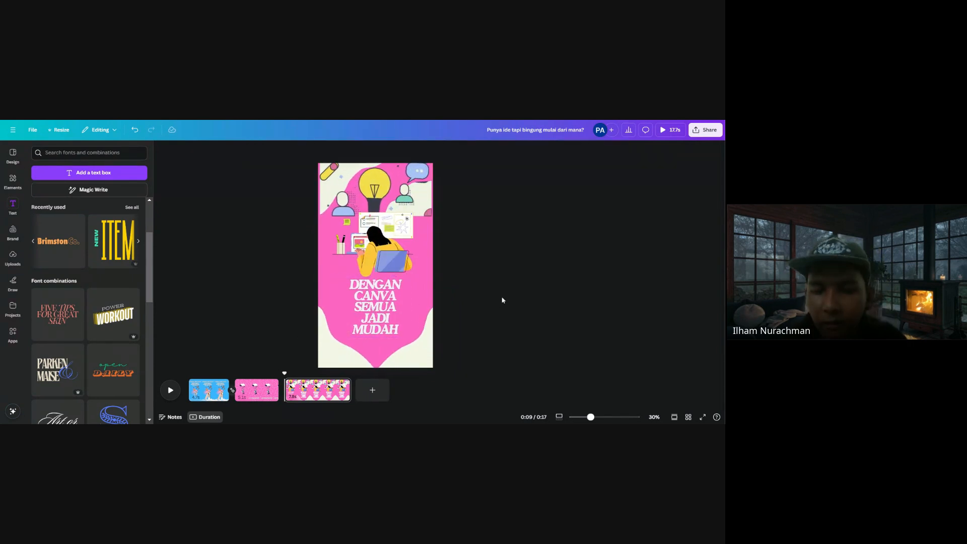
left_click(384, 320)
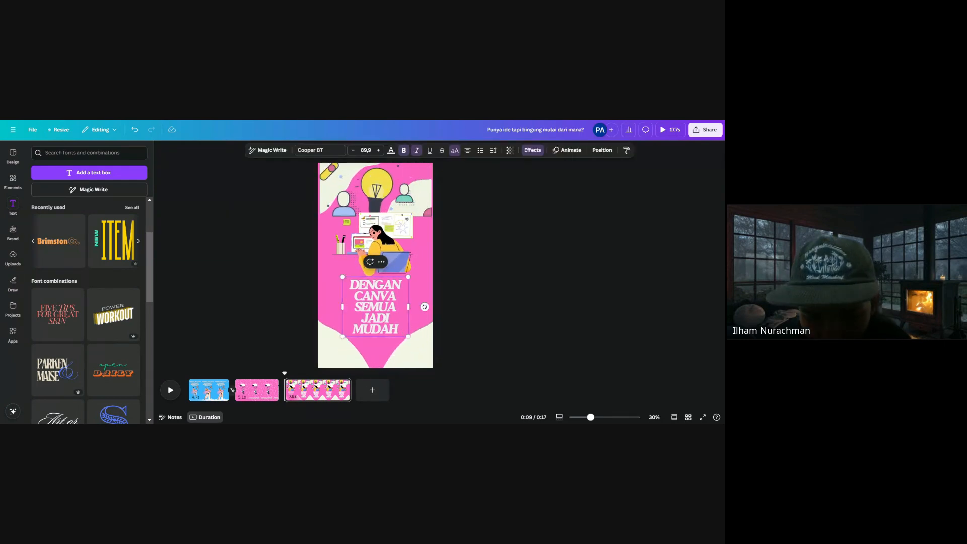
left_click(483, 307)
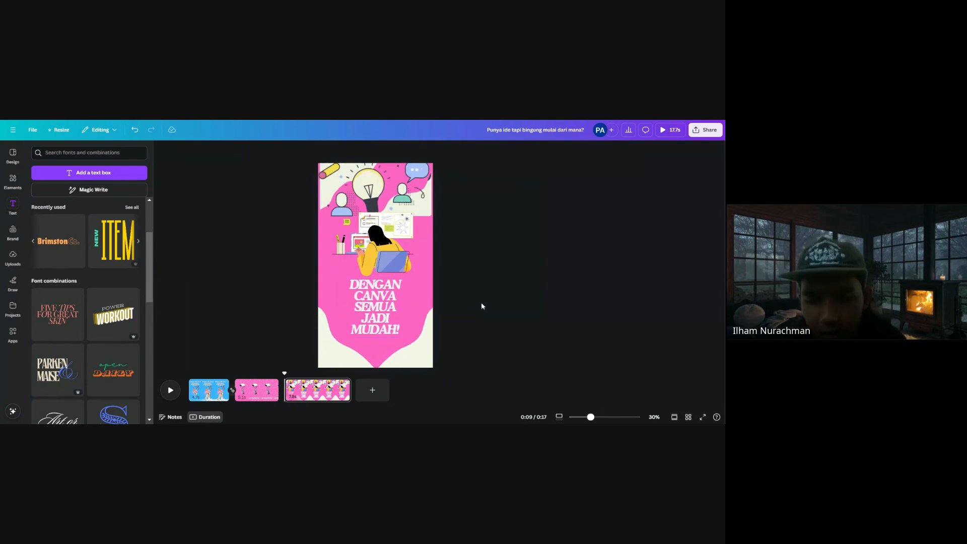
left_click(383, 301)
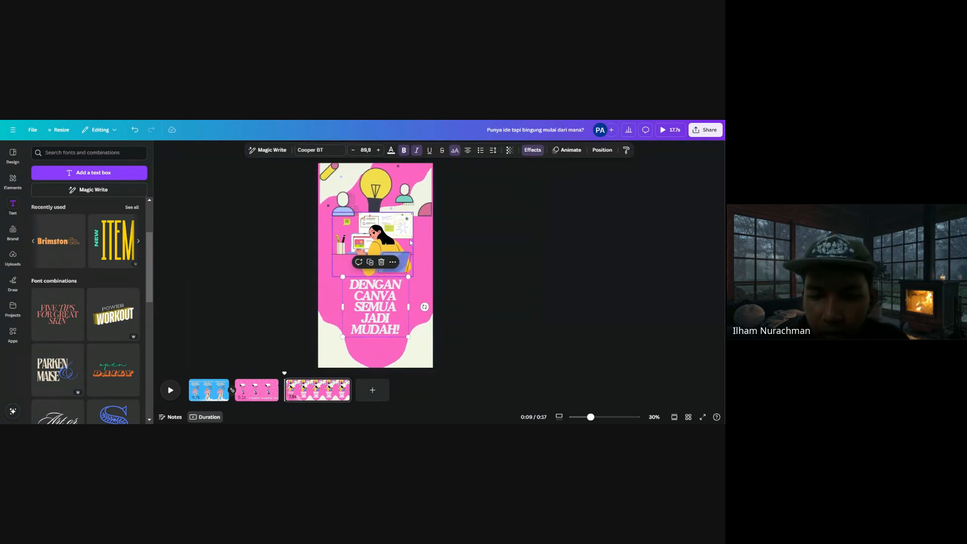
Try the Burst animation on the phrase
left_click(563, 151)
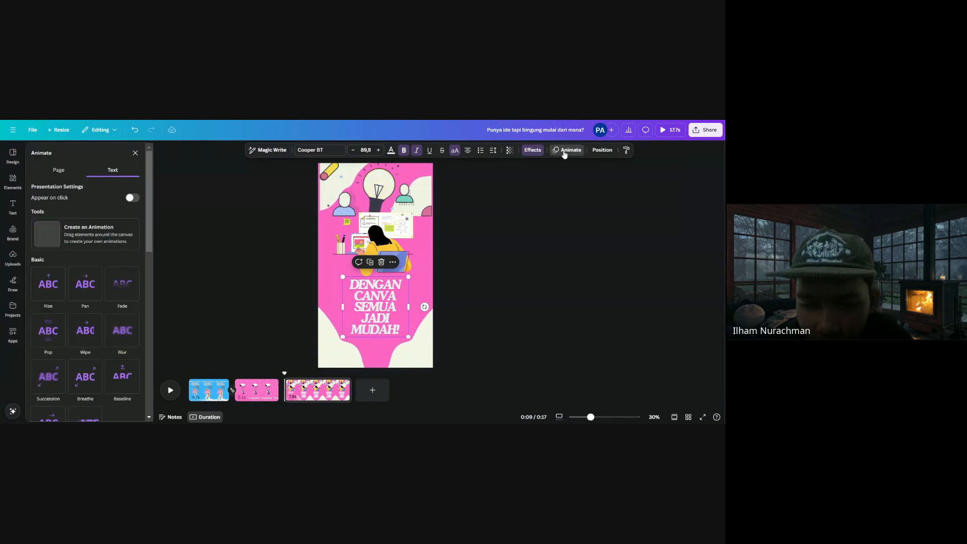
scroll(105, 317, "down", 2)
scroll(104, 316, "down", 4)
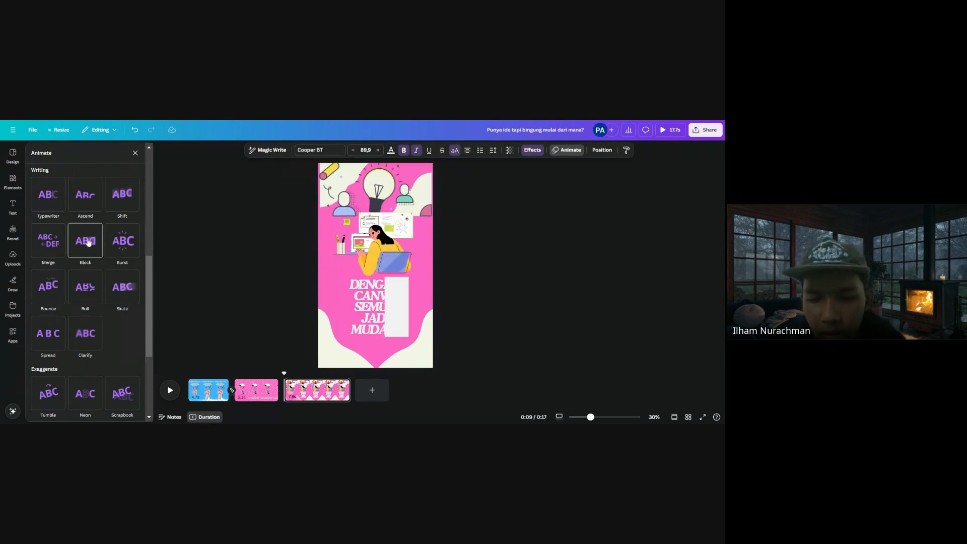
left_click(122, 240)
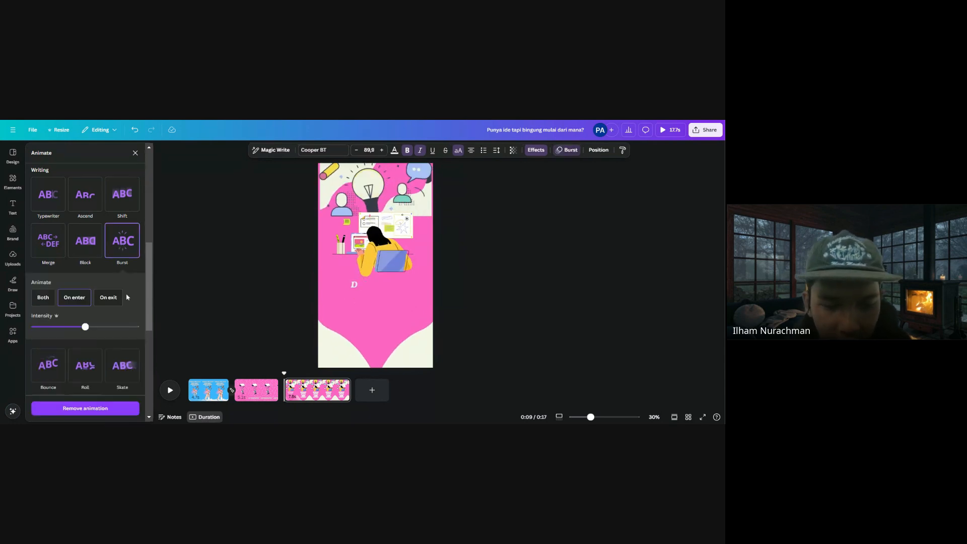
scroll(92, 283, "down", 4)
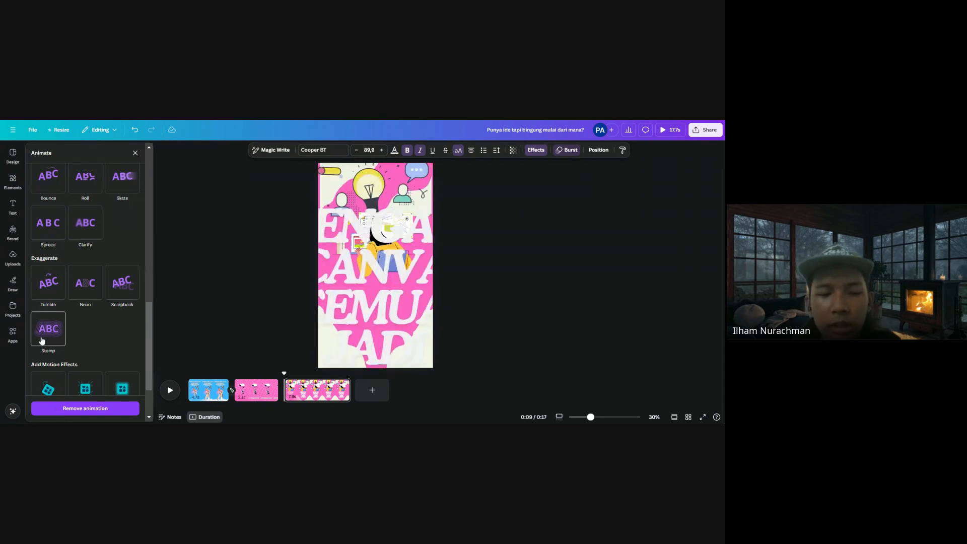
scroll(46, 331, "down", 3)
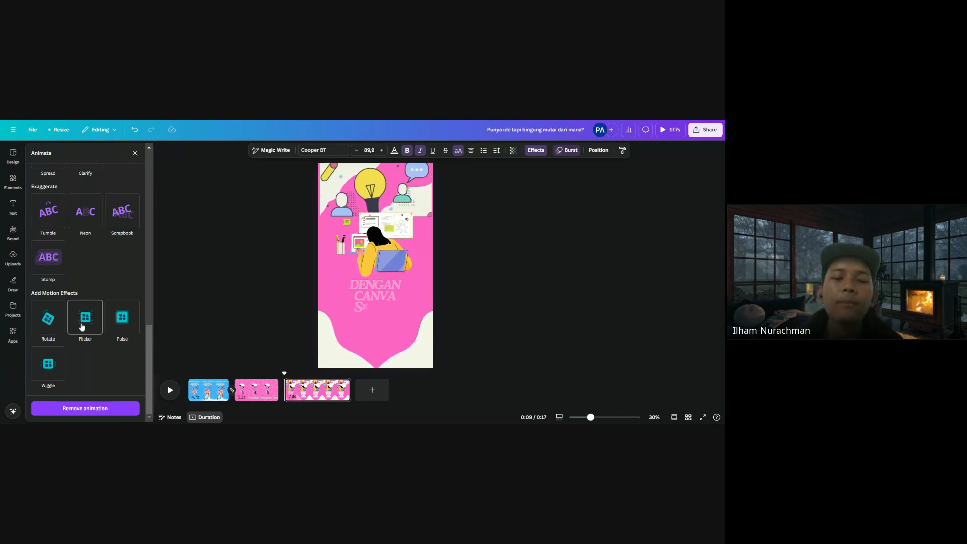
scroll(128, 299, "up", 10)
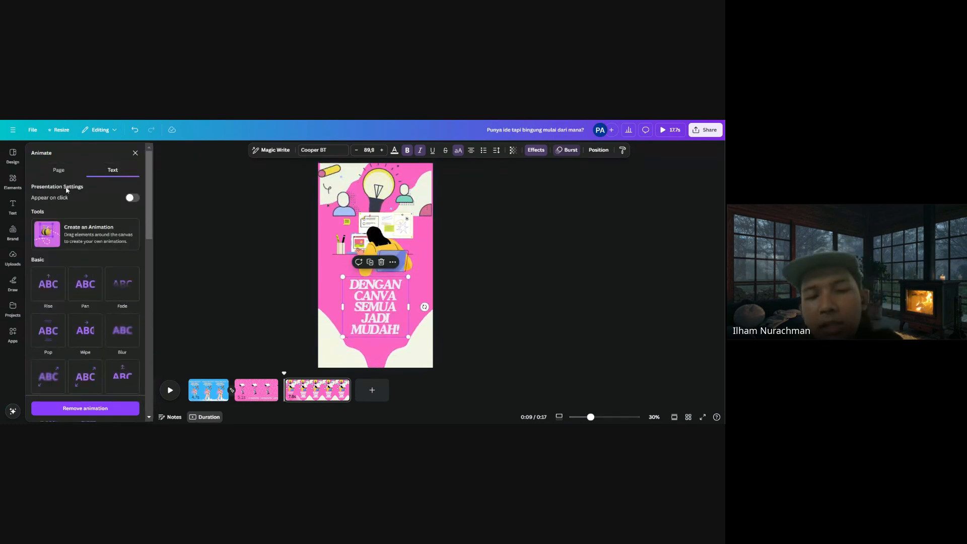
Apply a downward Rise page animation and bring up transitions between pages 2 and 3
left_click(72, 175)
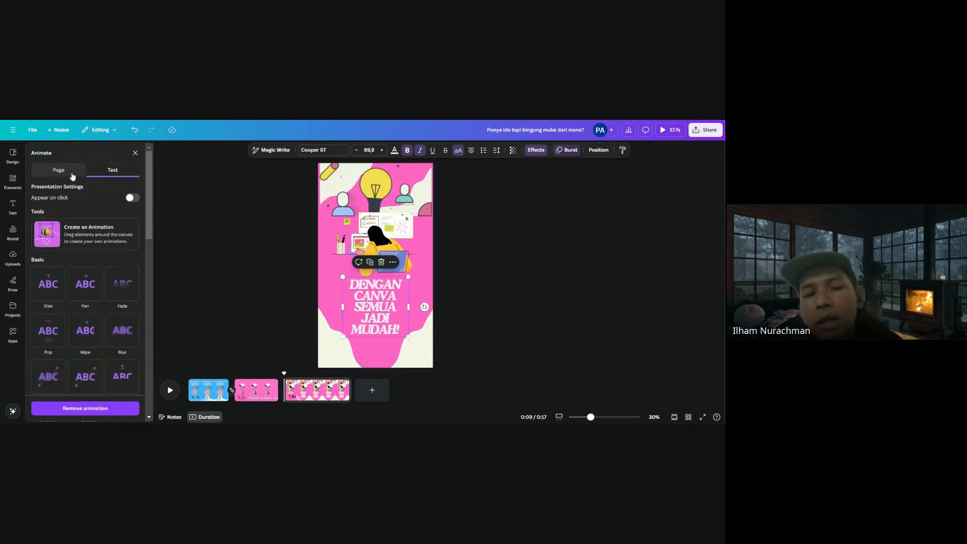
left_click(112, 170)
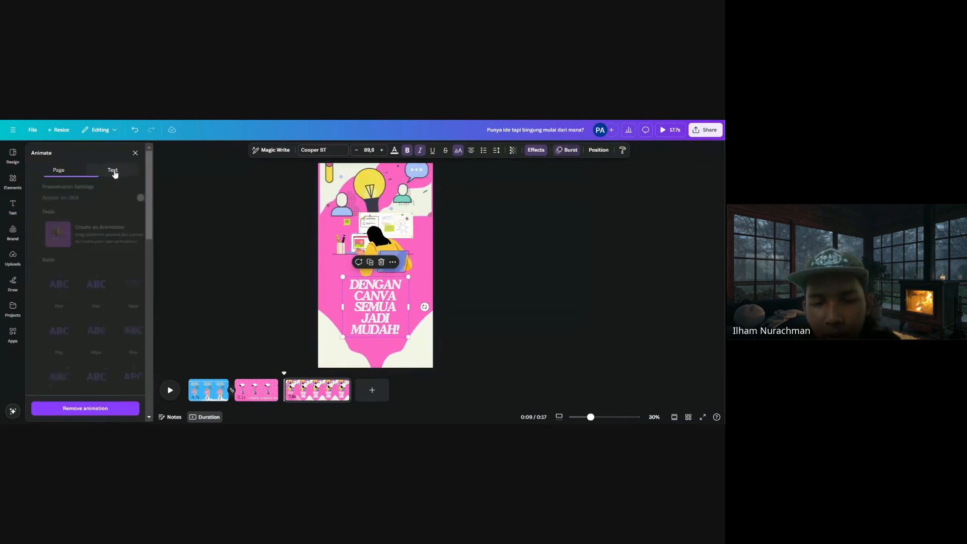
left_click(59, 170)
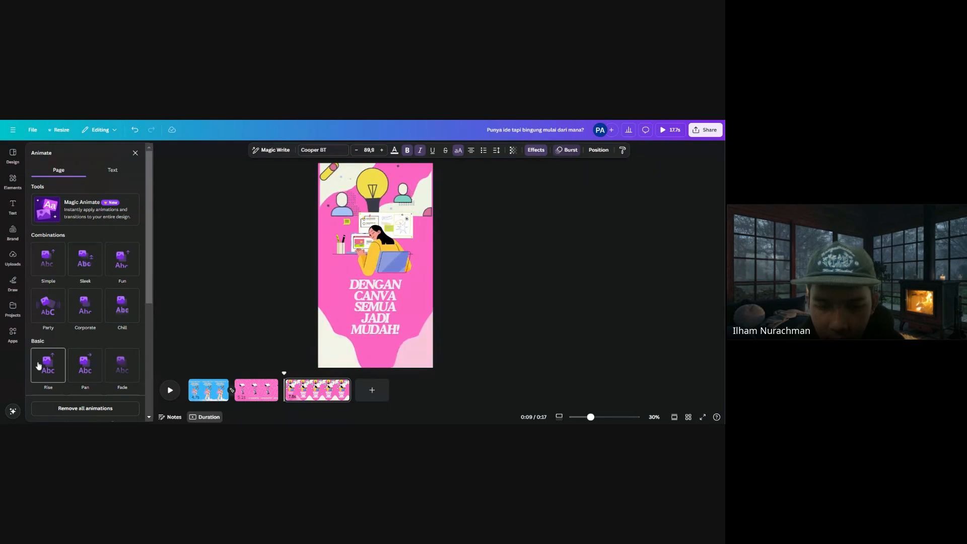
left_click(38, 365)
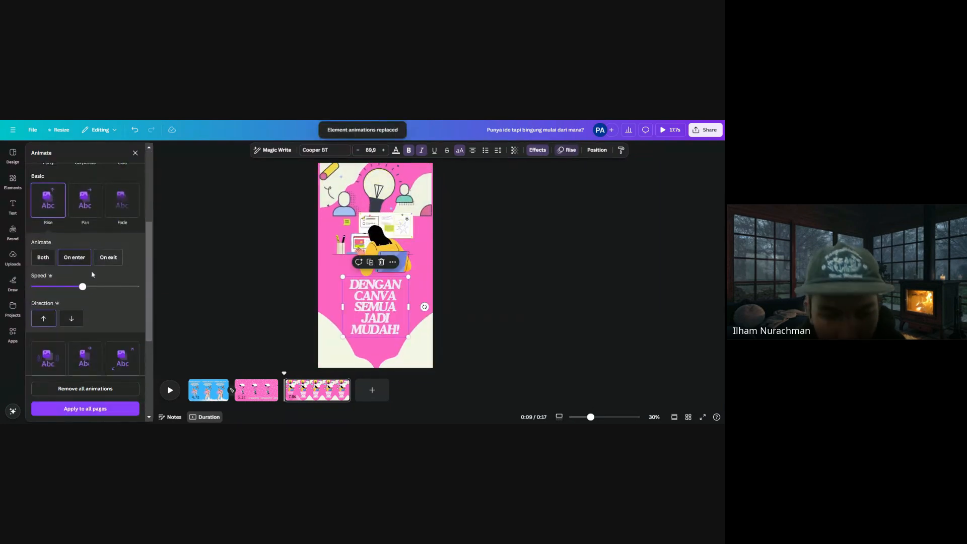
left_click(73, 322)
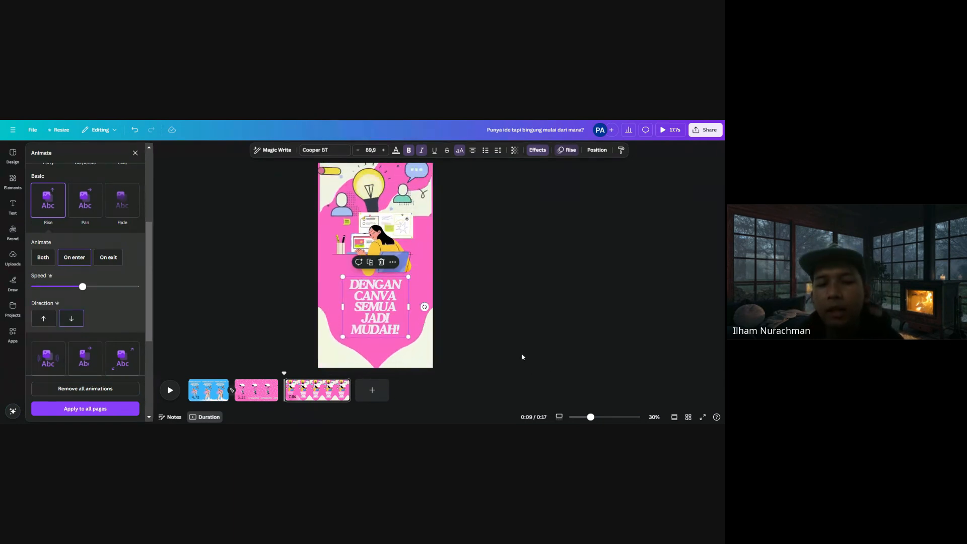
left_click(284, 398)
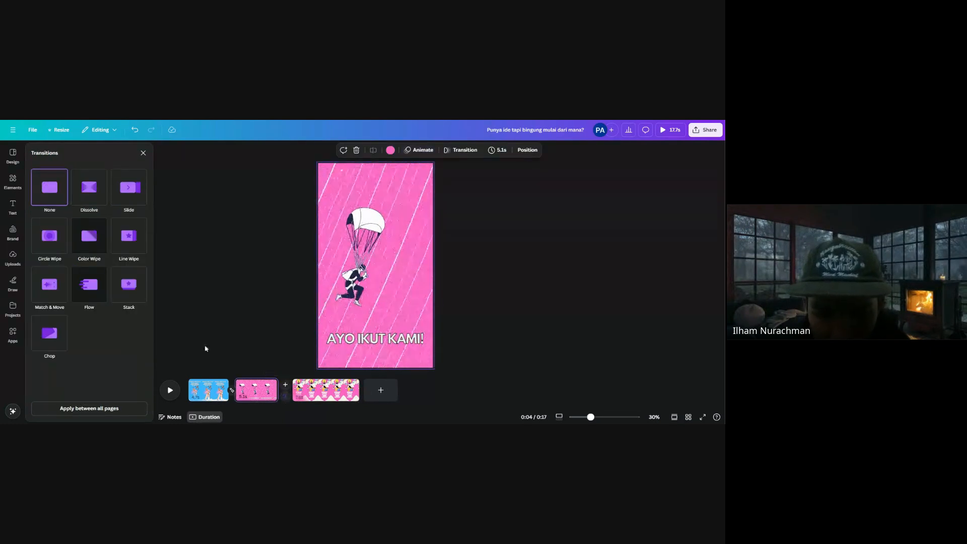
Add a Match & Move transition, preview from page 1, and trim page 3 to 4.8 seconds
left_click(50, 285)
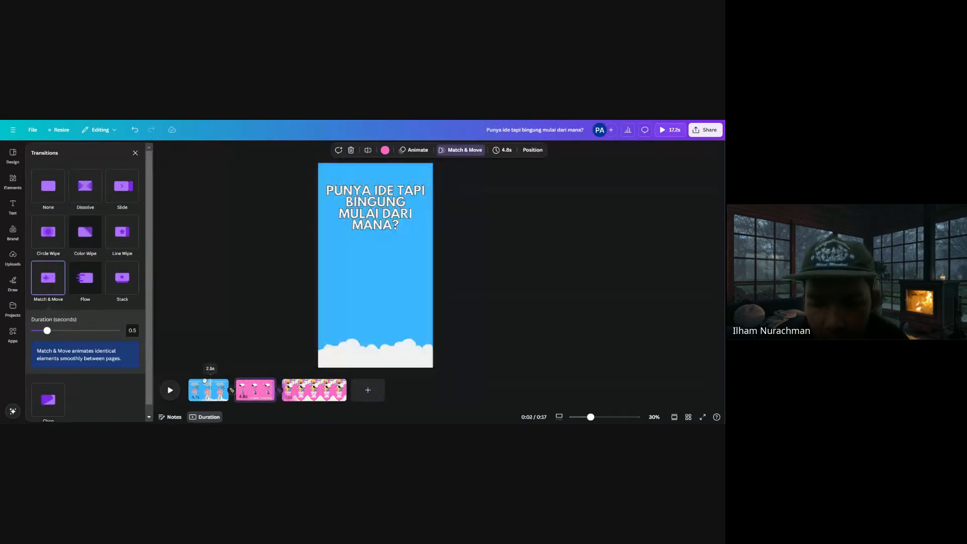
left_click(182, 383)
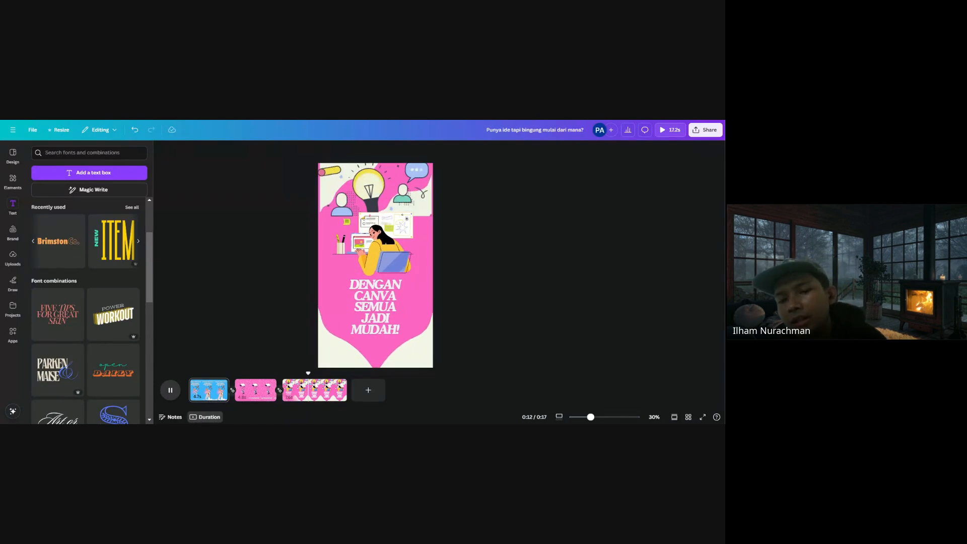
key("space")
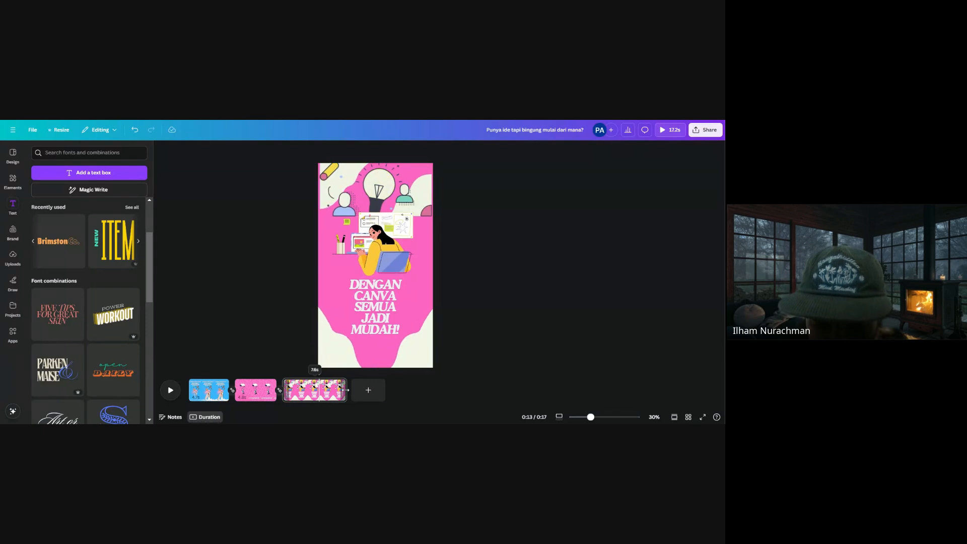
left_click_drag(347, 390, 322, 392)
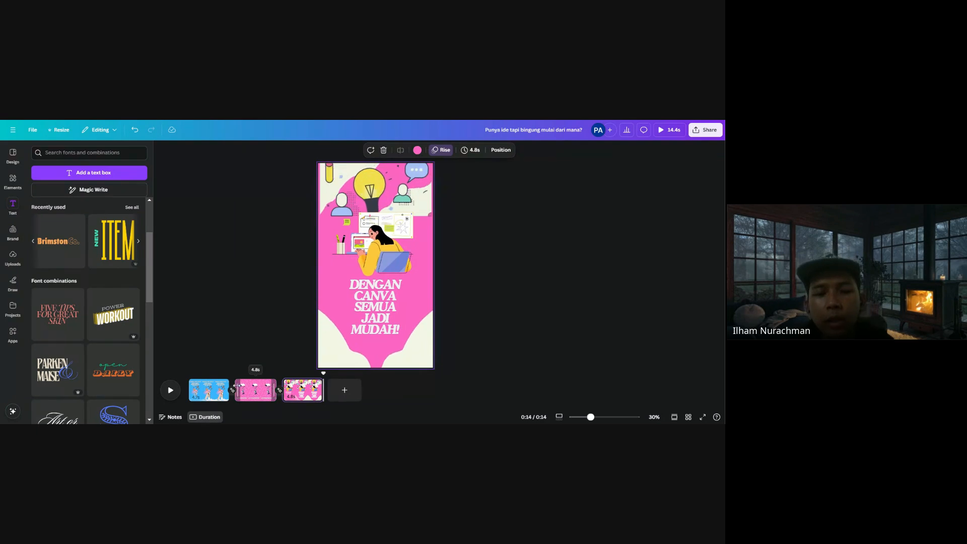
Add a fourth page after page 3 with a coral red background
left_click(12, 181)
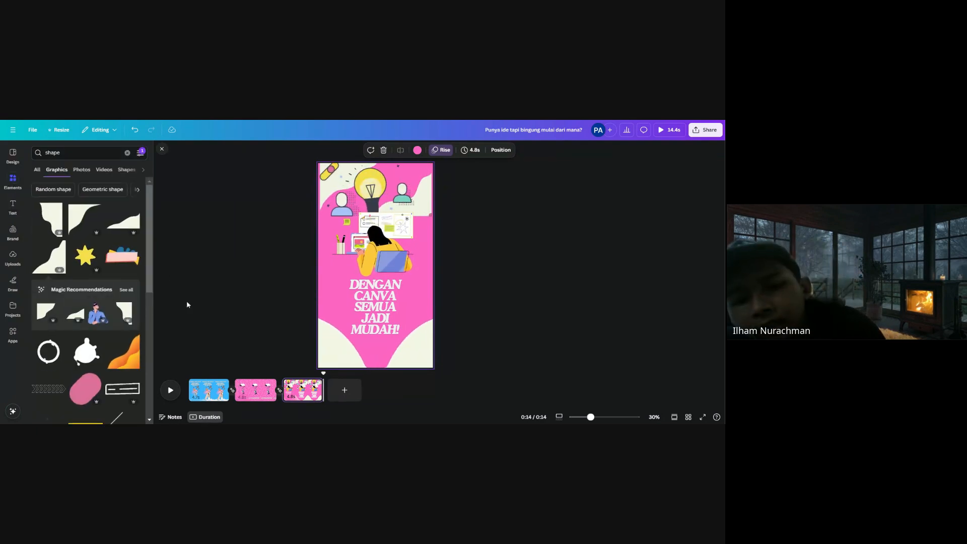
left_click(344, 390)
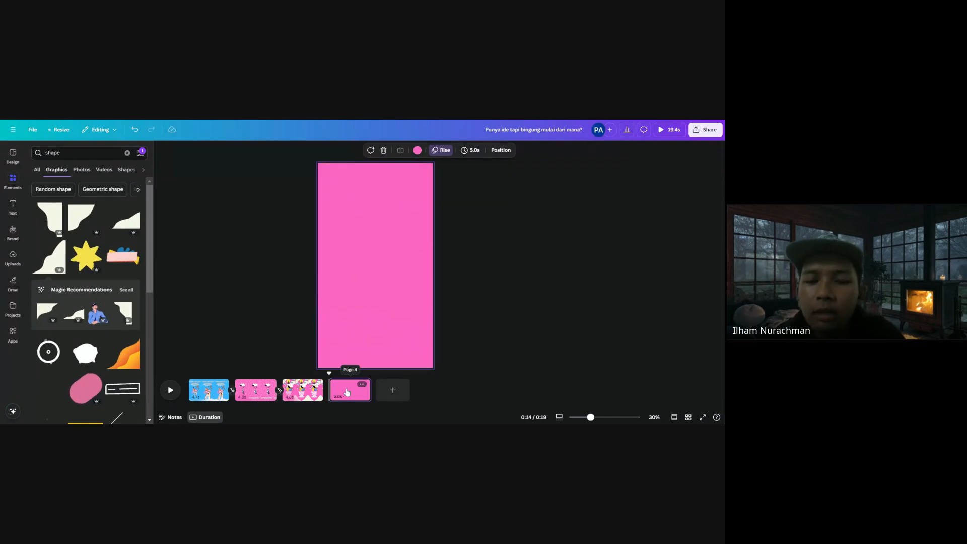
left_click(417, 150)
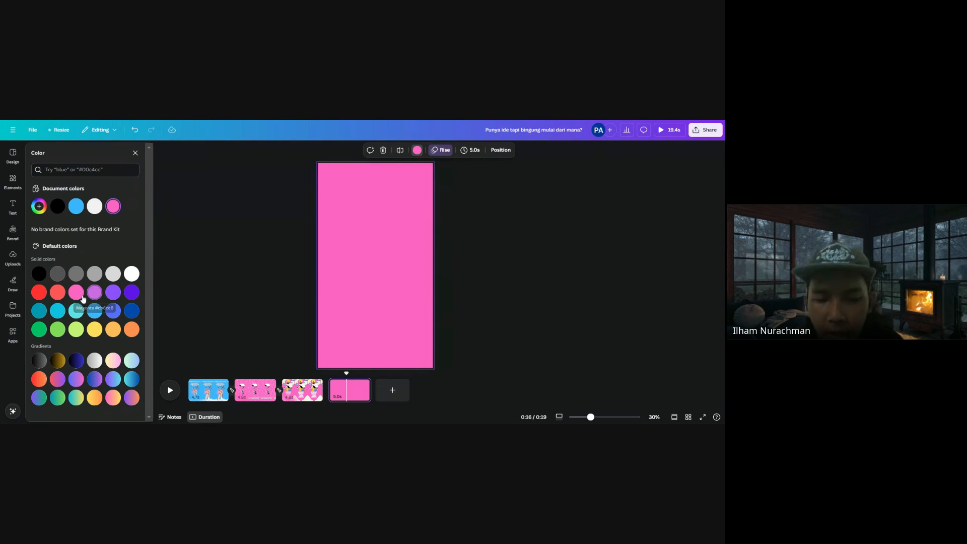
left_click(58, 293)
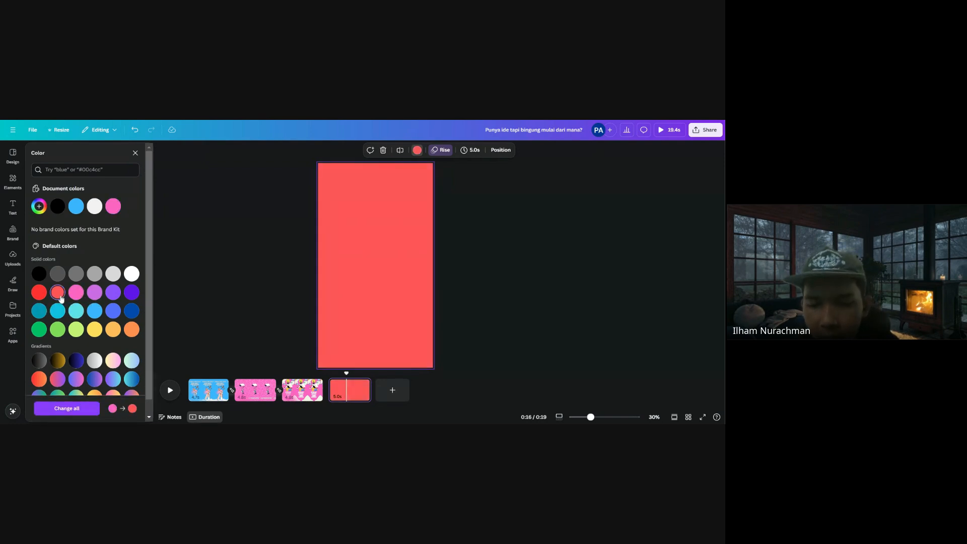
Search elements for 'work', show only Graphics results, and apply one filter
left_click(13, 182)
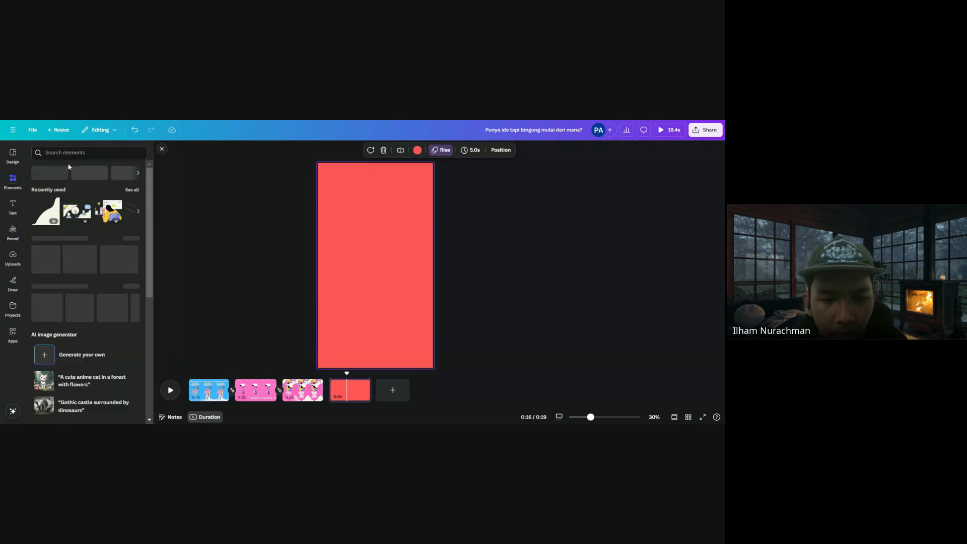
type("wok")
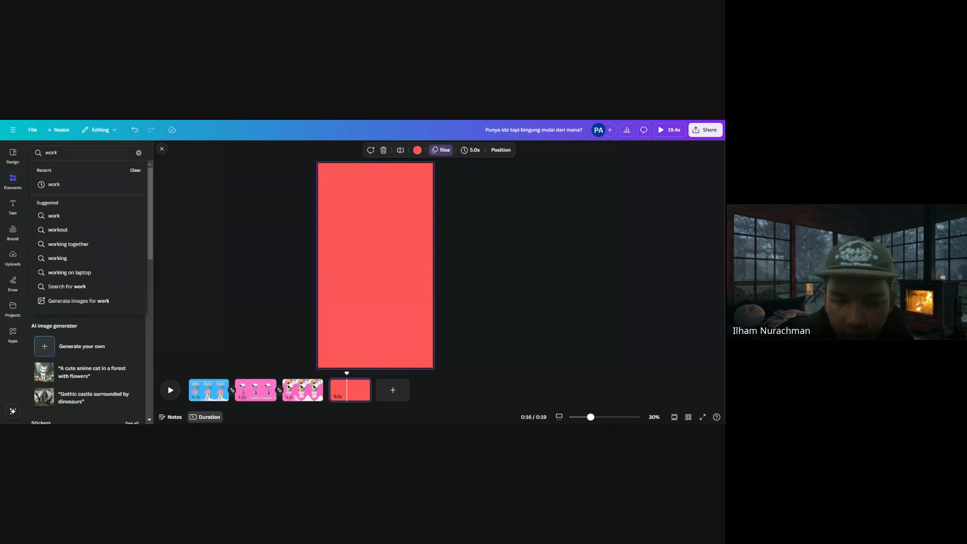
key("Return")
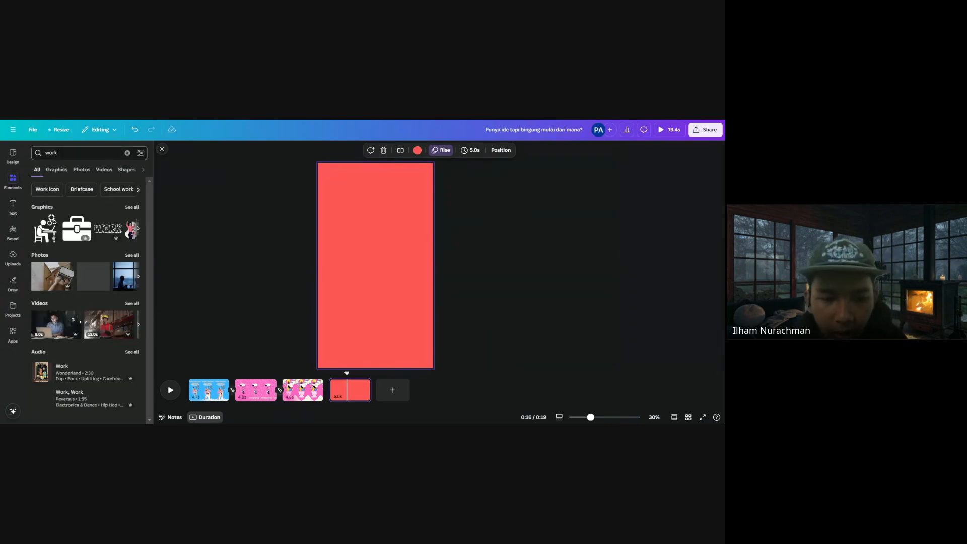
left_click(57, 170)
left_click(140, 153)
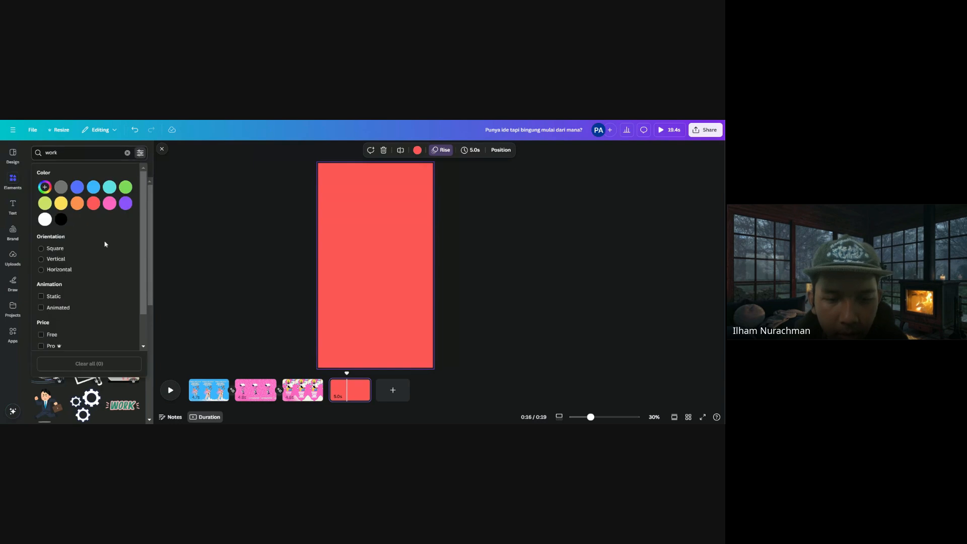
left_click(194, 280)
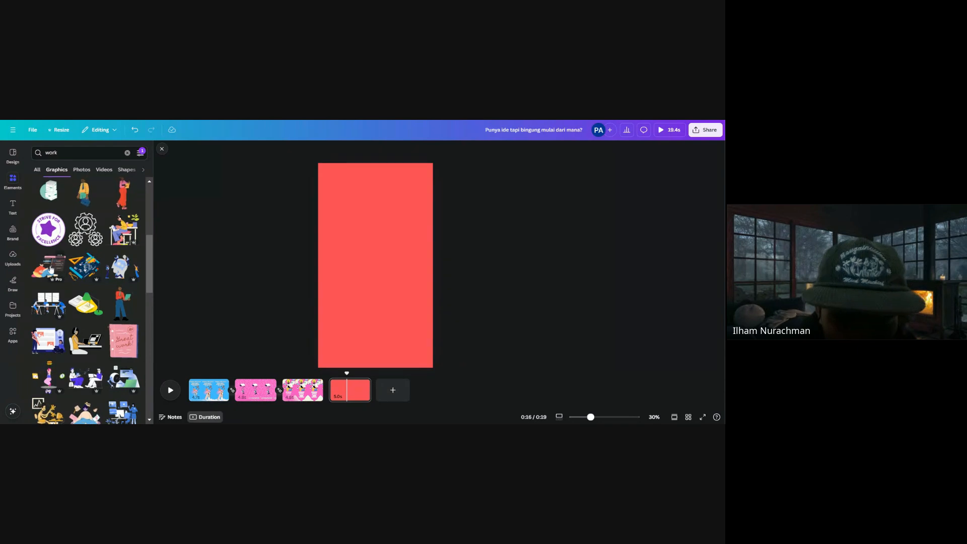
Swap the laptop-and-code graphic for a woman-at-desk illustration placed low on the red page
left_click(51, 270)
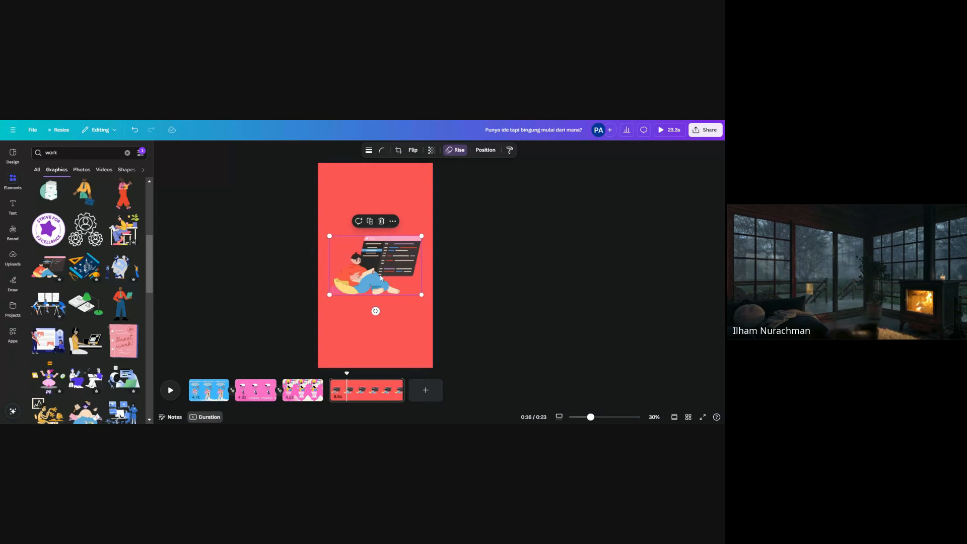
left_click_drag(381, 278, 373, 334)
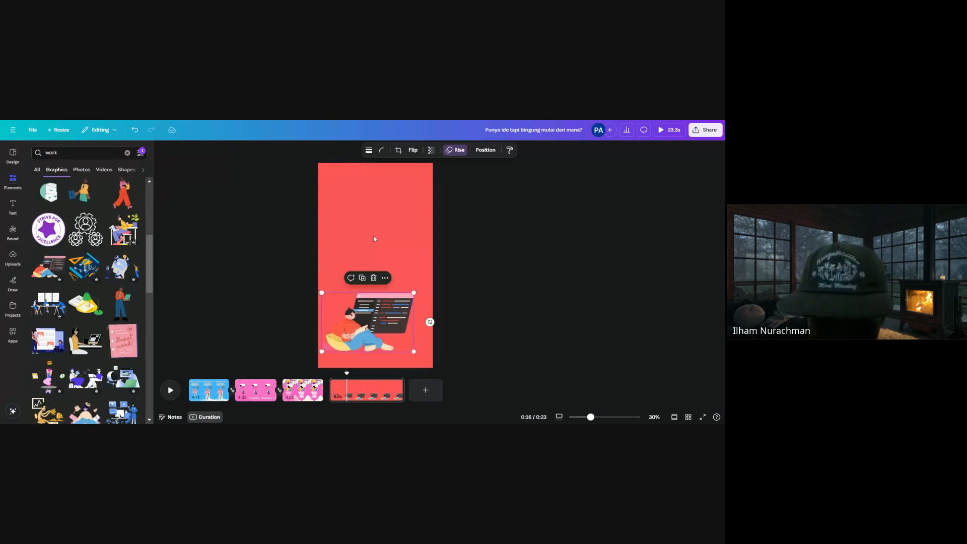
left_click(373, 278)
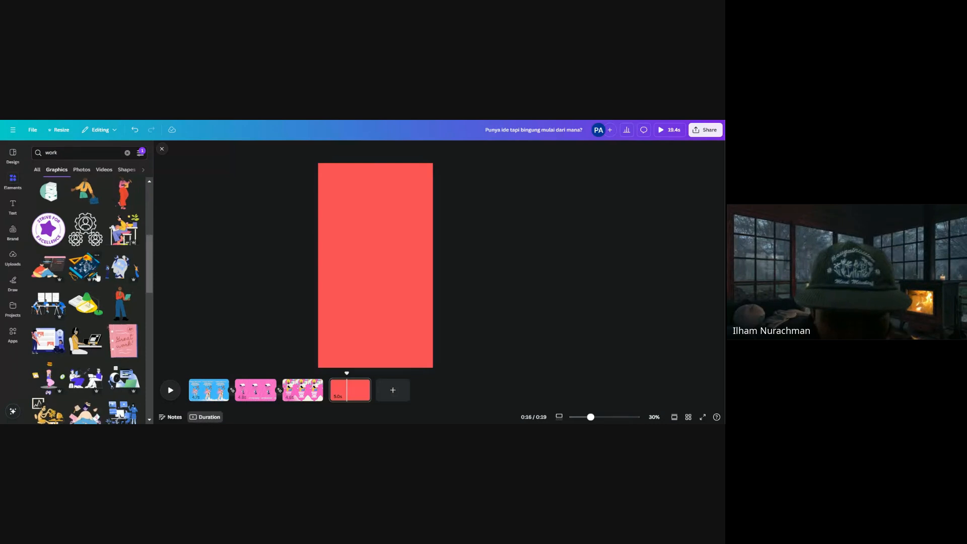
left_click(123, 229)
left_click_drag(384, 272, 385, 326)
left_click(459, 287)
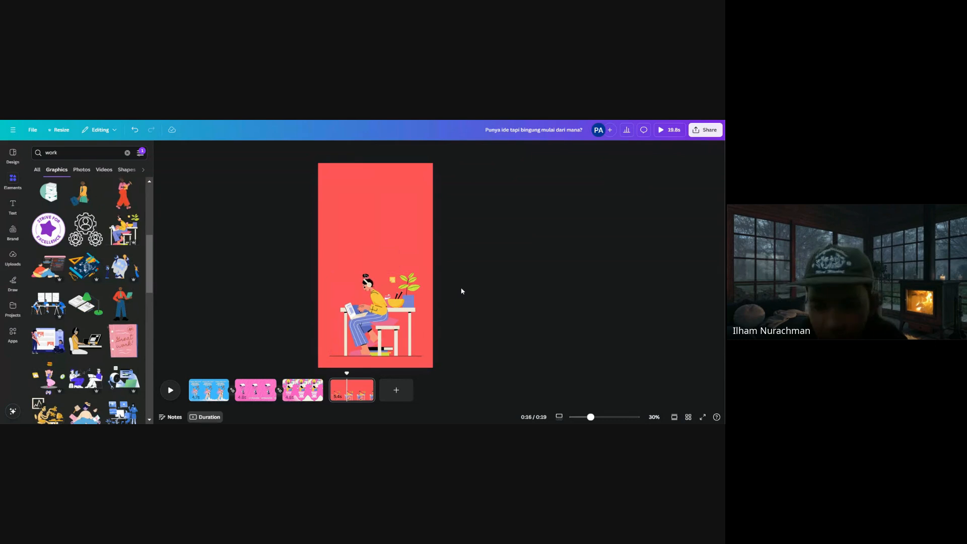
left_click(417, 253)
Try turquoise, blue and yellow swatches, then set the fourth page background to light blue
left_click(400, 149)
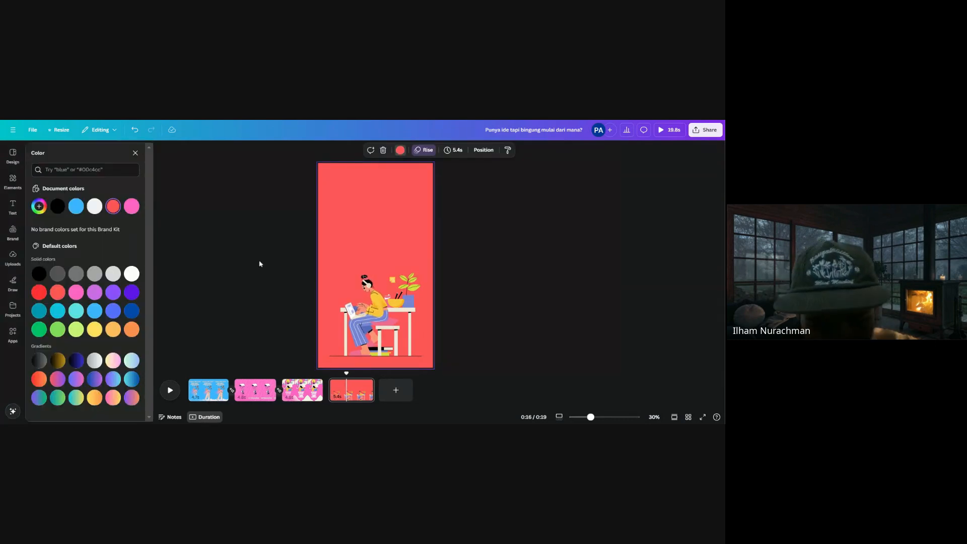
left_click(76, 312)
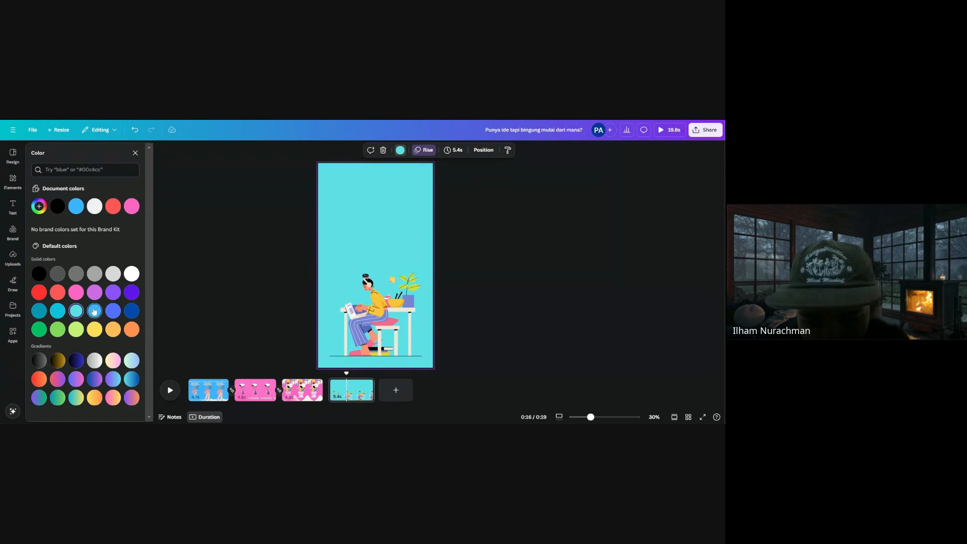
left_click(95, 310)
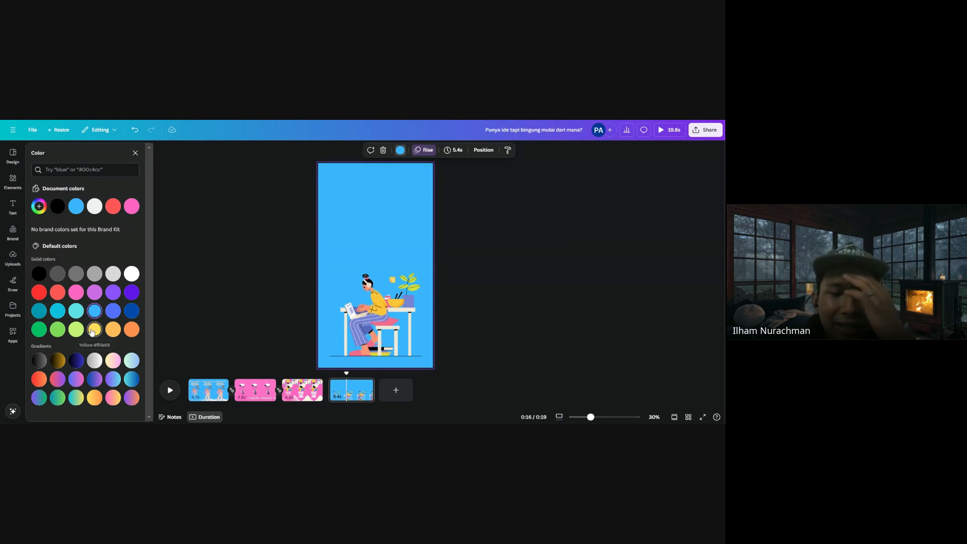
left_click(93, 331)
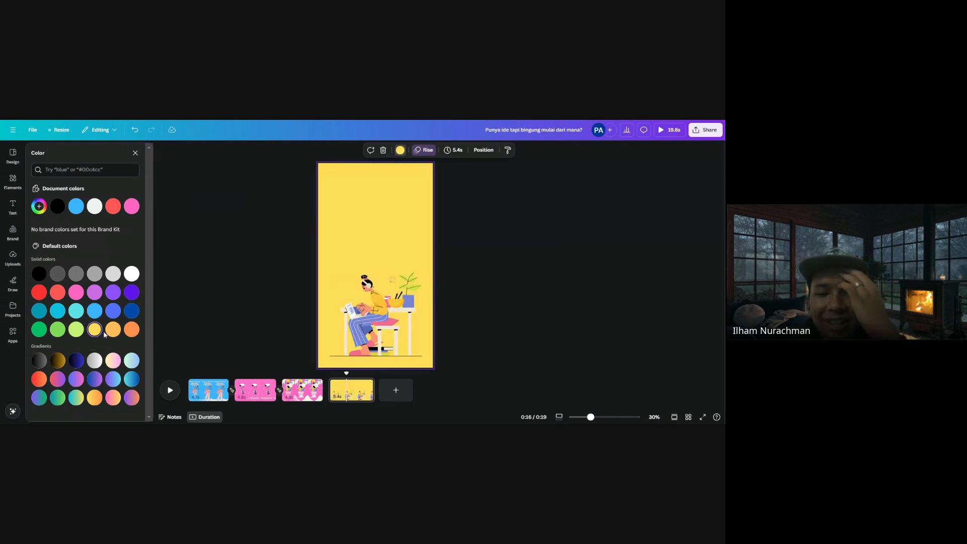
left_click(95, 311)
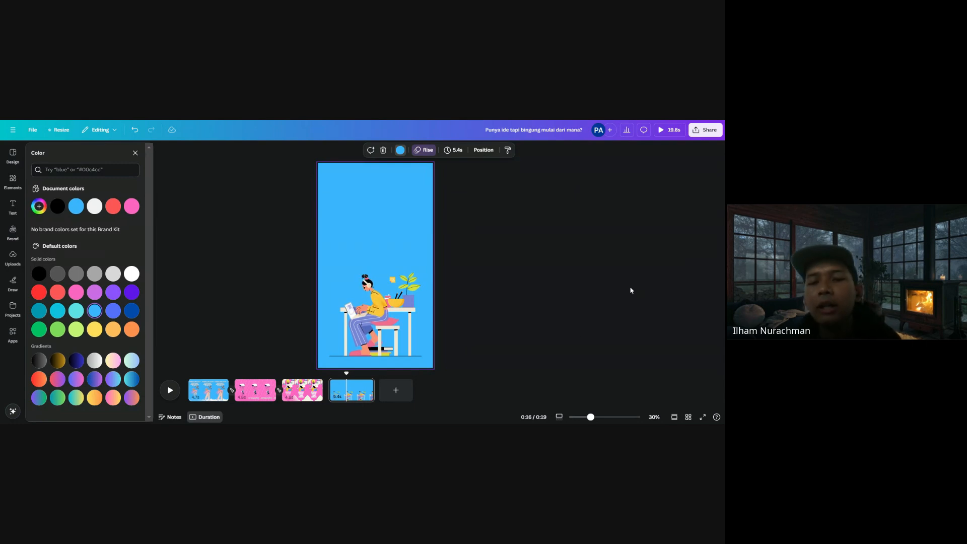
left_click(579, 287)
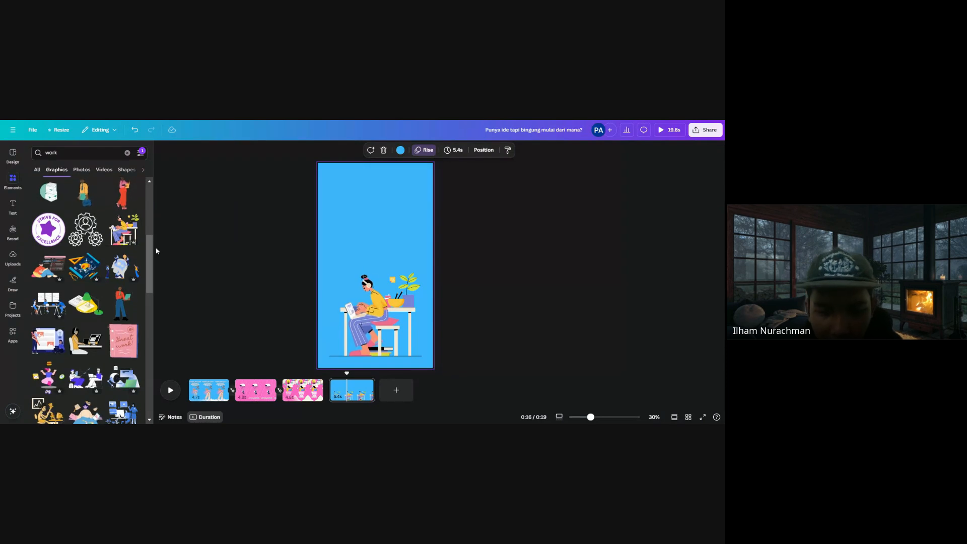
Clear the 'work' search and rerun the recent 'fall' search
left_click(132, 154)
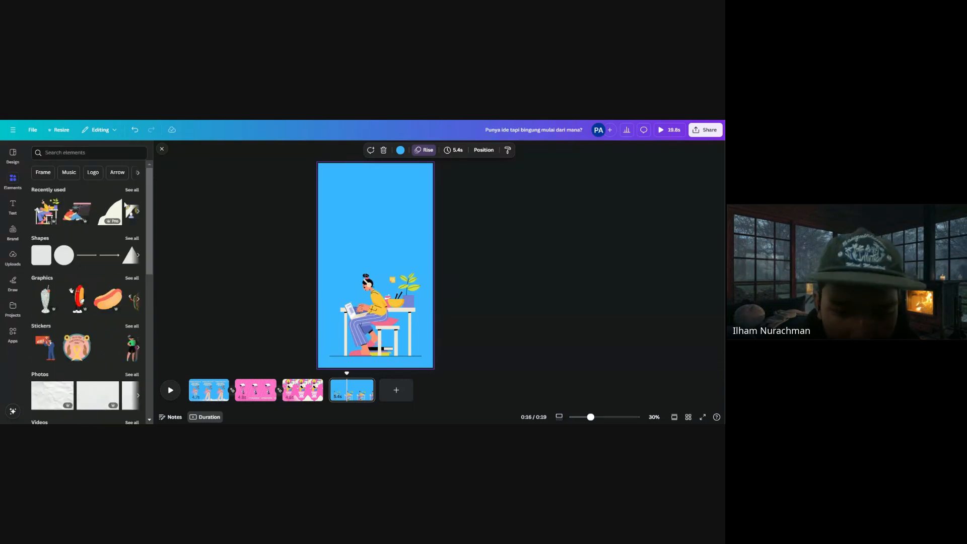
left_click(132, 192)
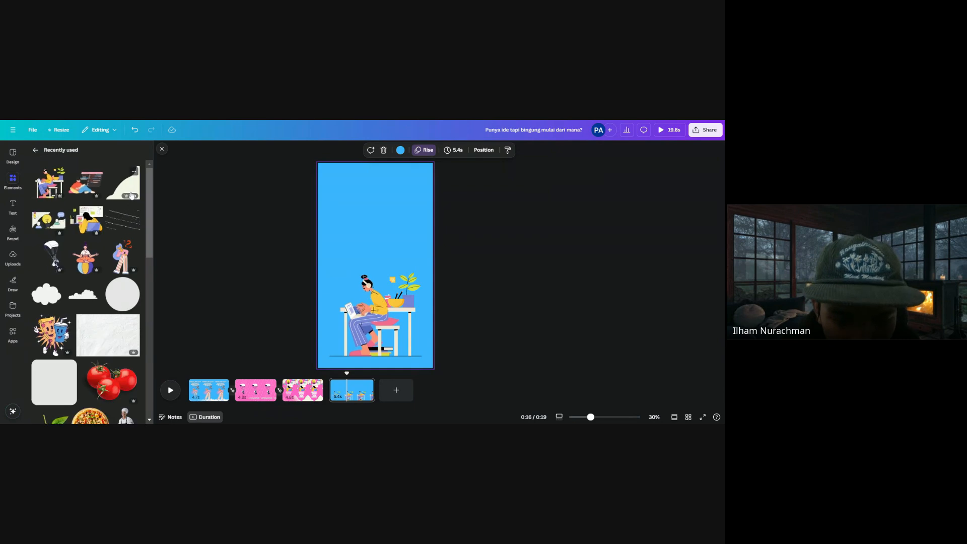
left_click(38, 148)
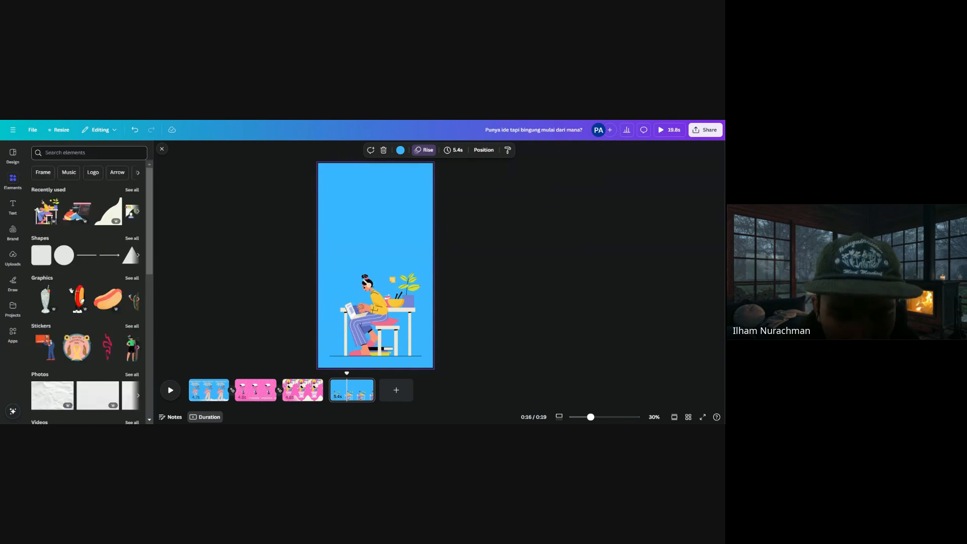
left_click(45, 153)
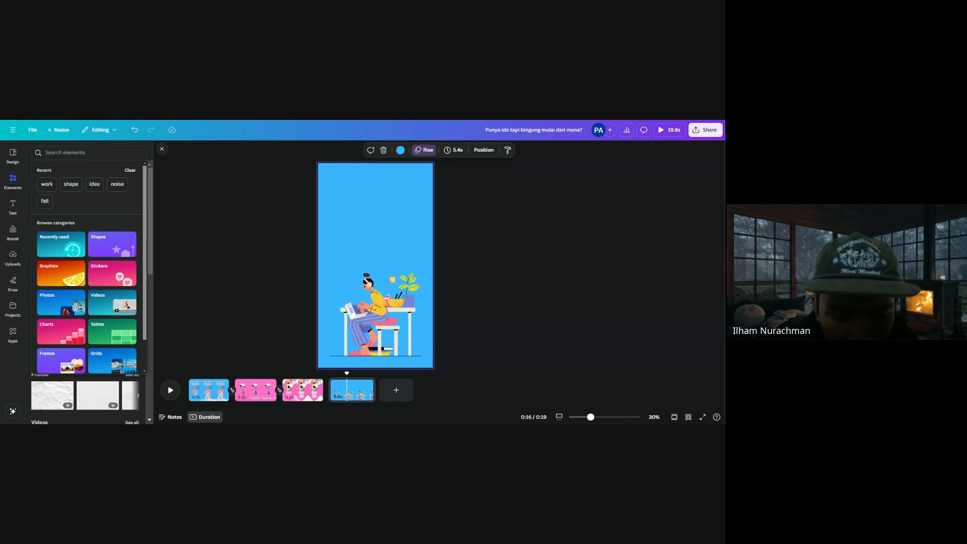
left_click(53, 202)
Filter the fall results to Graphics and add the pink ribbon graphic to the page
left_click(57, 170)
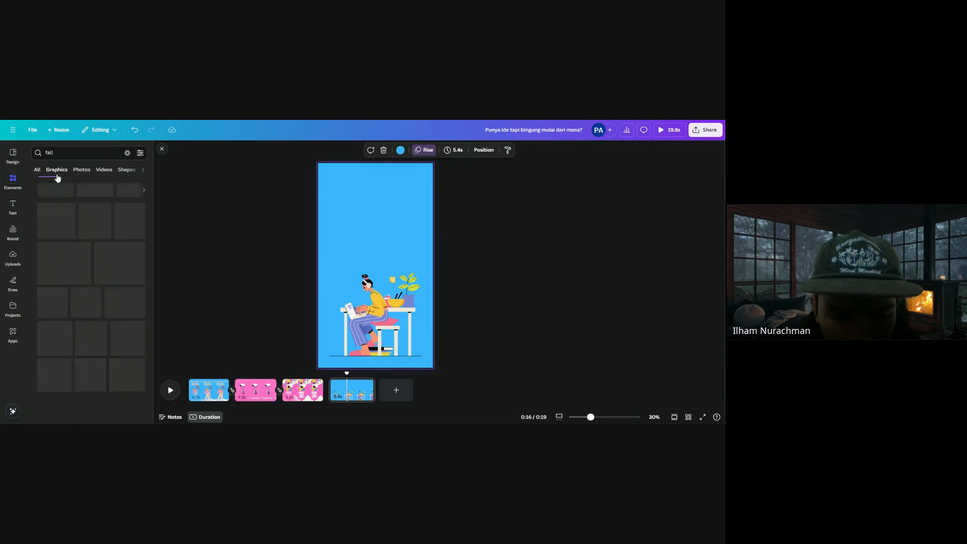
left_click(140, 153)
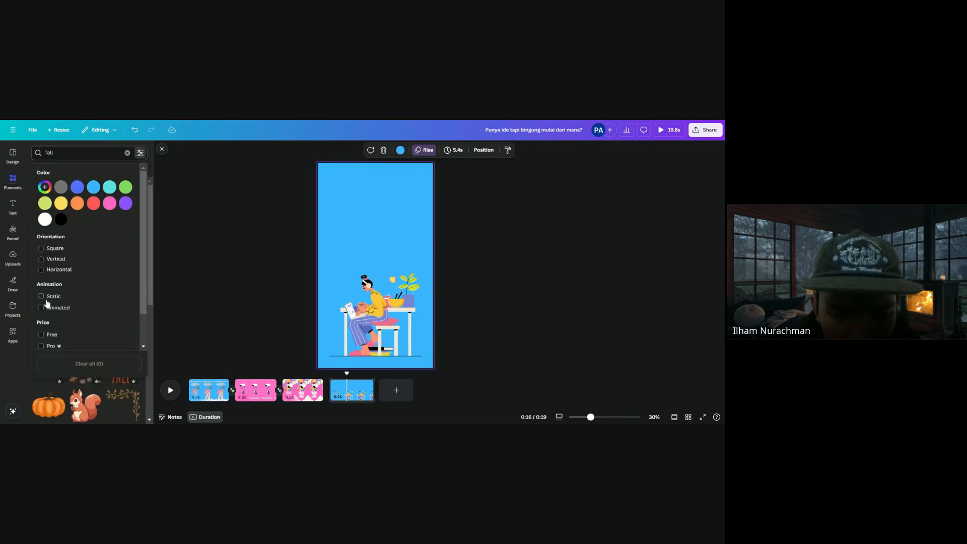
left_click(170, 262)
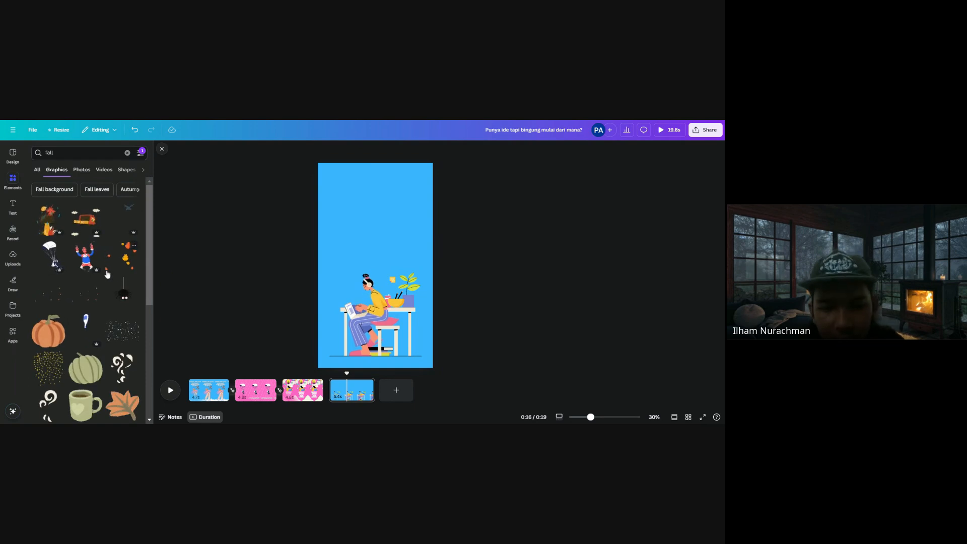
scroll(107, 274, "down", 4)
scroll(92, 285, "down", 1)
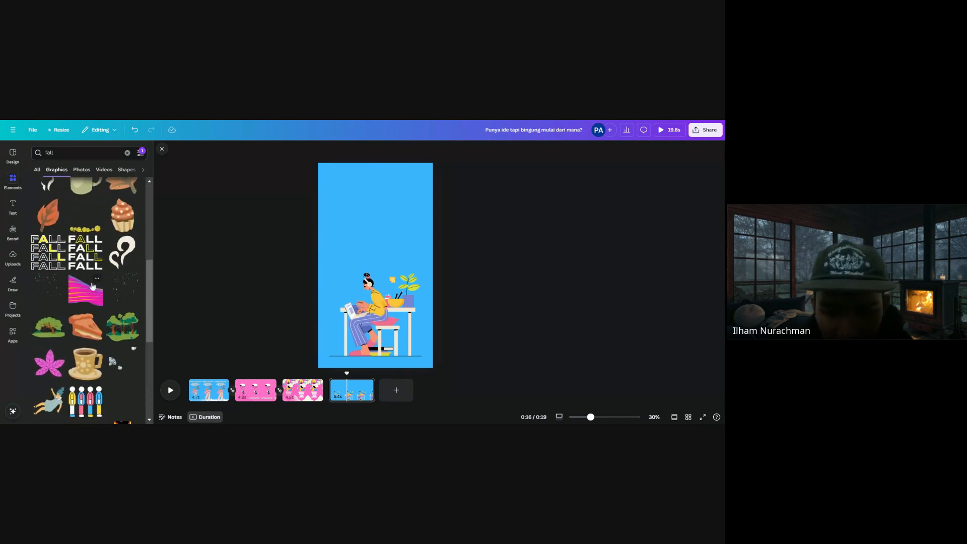
left_click(92, 286)
Tilt the pink ribbon about 30°, enlarge it and place it at the page bottom
left_click_drag(373, 239, 373, 299)
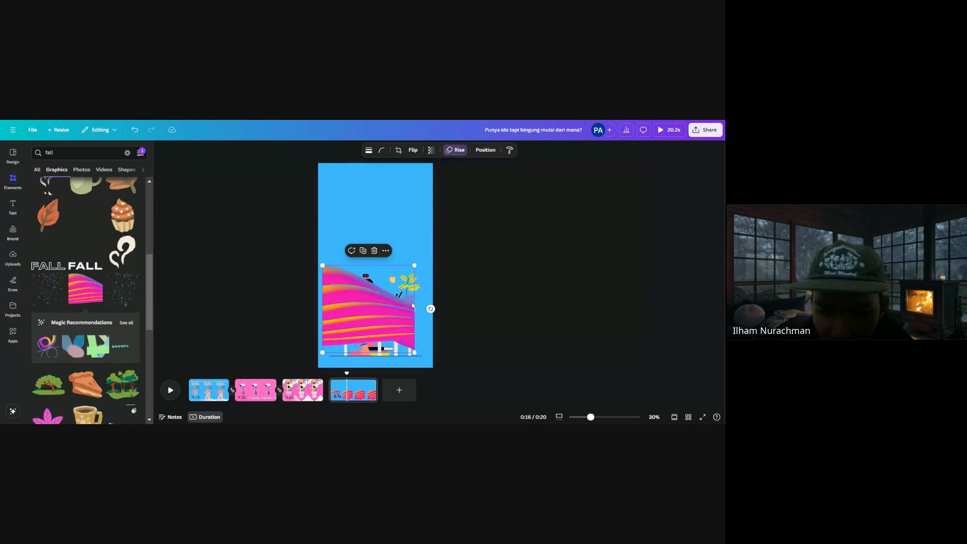
left_click_drag(430, 309, 422, 277)
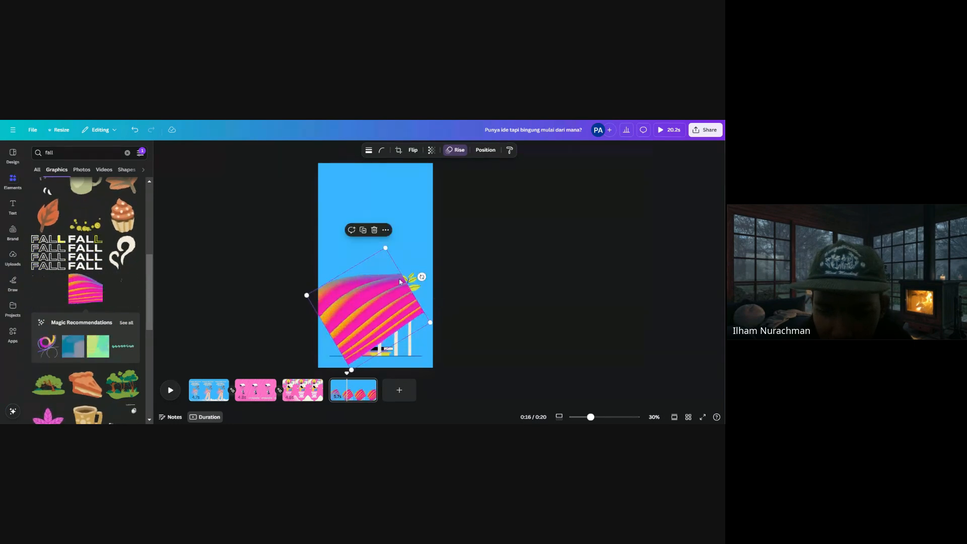
left_click_drag(386, 249, 500, 163)
left_click_drag(380, 265, 389, 333)
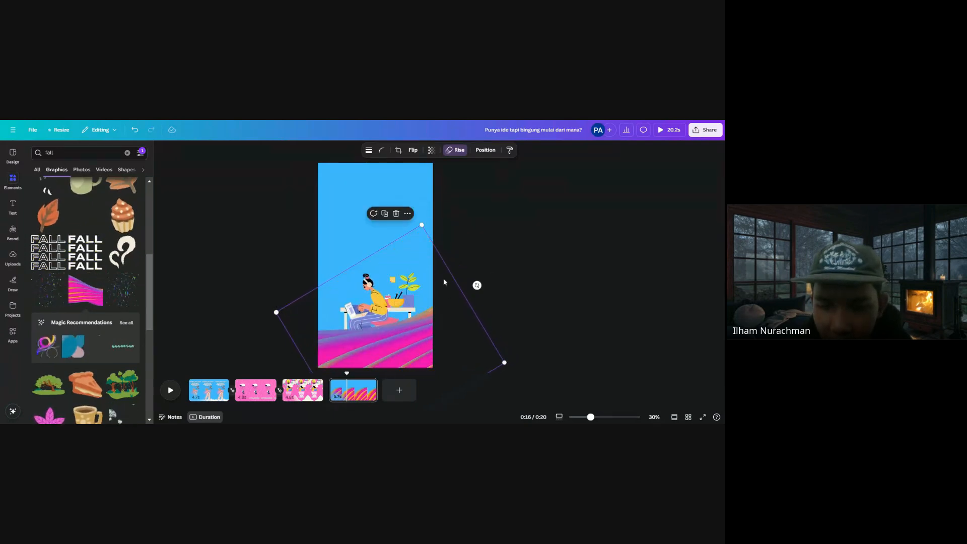
left_click_drag(422, 225, 477, 200)
left_click_drag(376, 282, 402, 323)
Send the ribbon behind the desk illustration and collapse the Elements panel
left_click(441, 225)
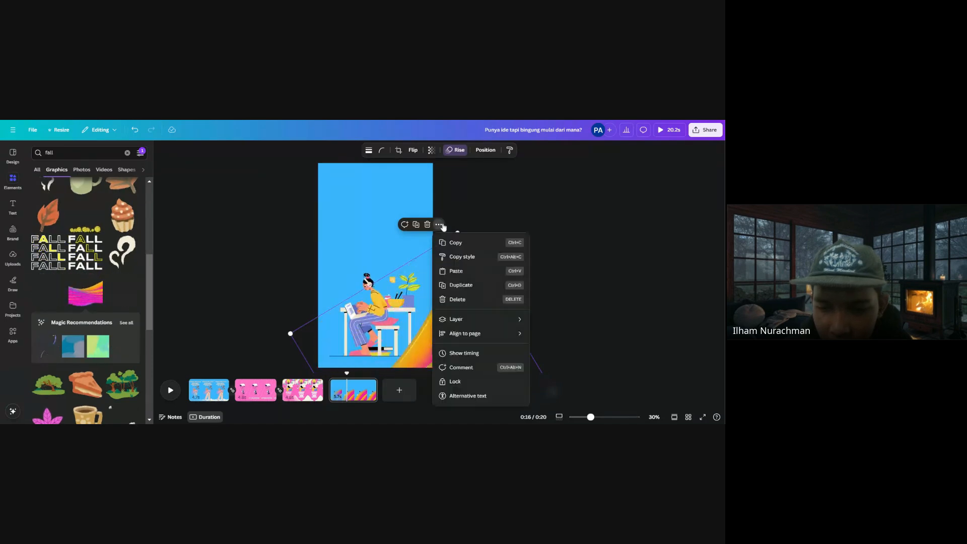
mouse_move(491, 319)
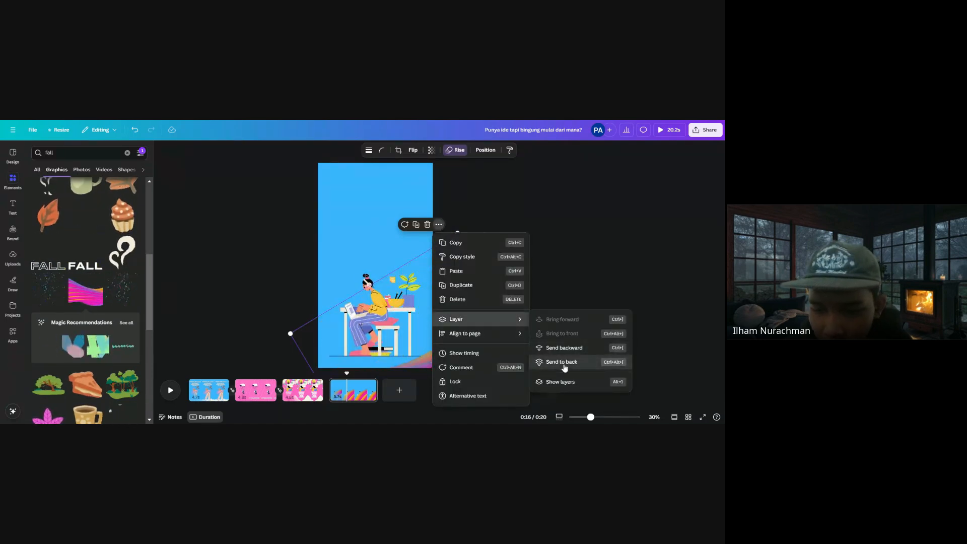
left_click(563, 362)
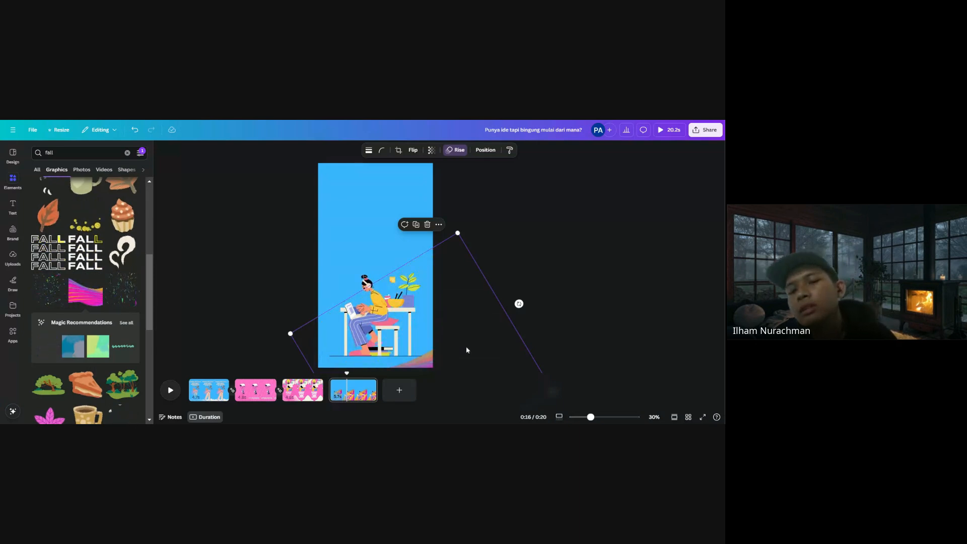
left_click(535, 237)
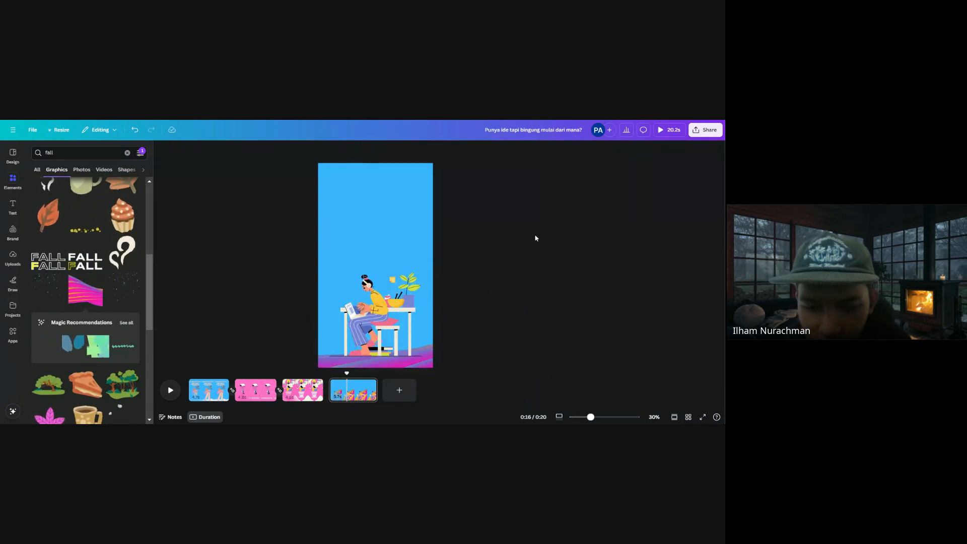
left_click(15, 189)
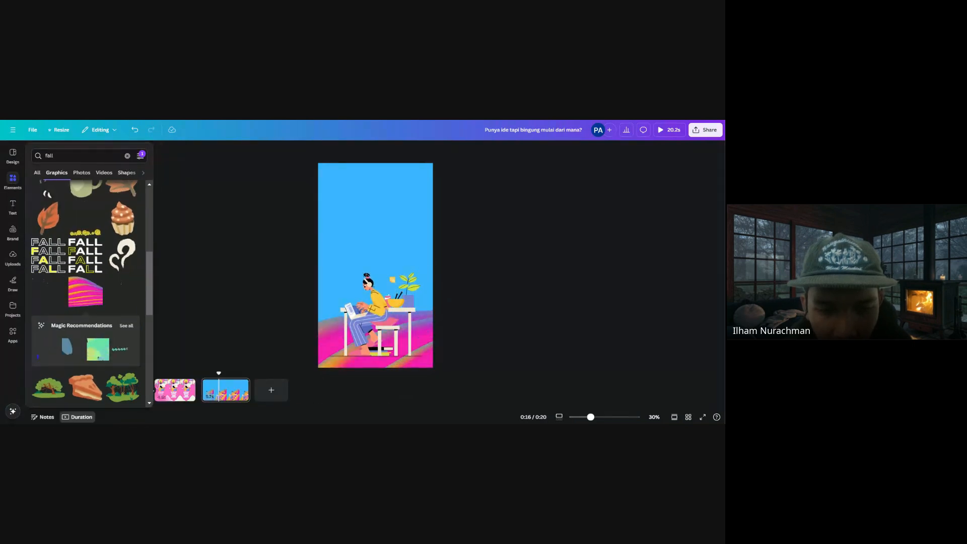
Clear the fall search and add a square shape from the Elements library
left_click(128, 156)
left_click(12, 206)
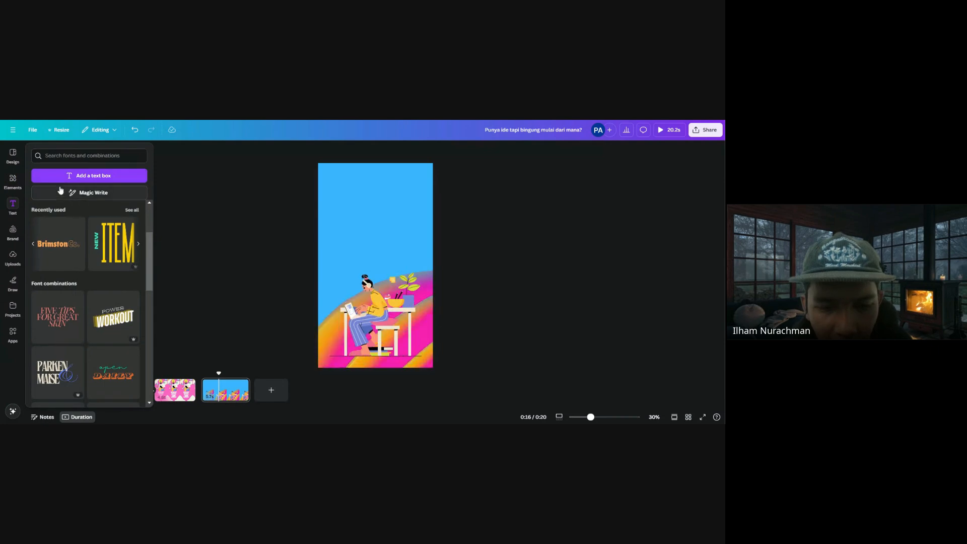
left_click(13, 181)
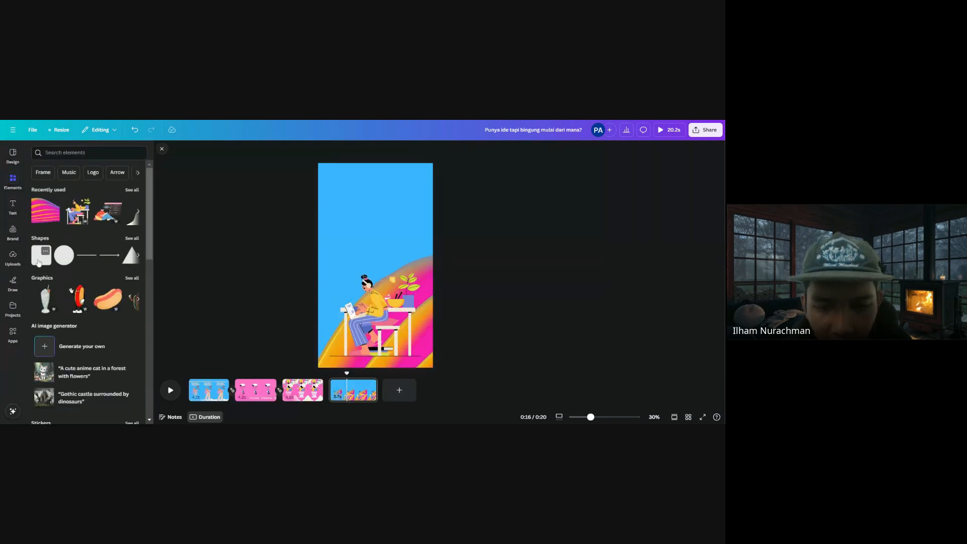
left_click(38, 260)
Fill the square with the black-to-gold gradient, rotate it -90° and move it to the page bottom
left_click(291, 150)
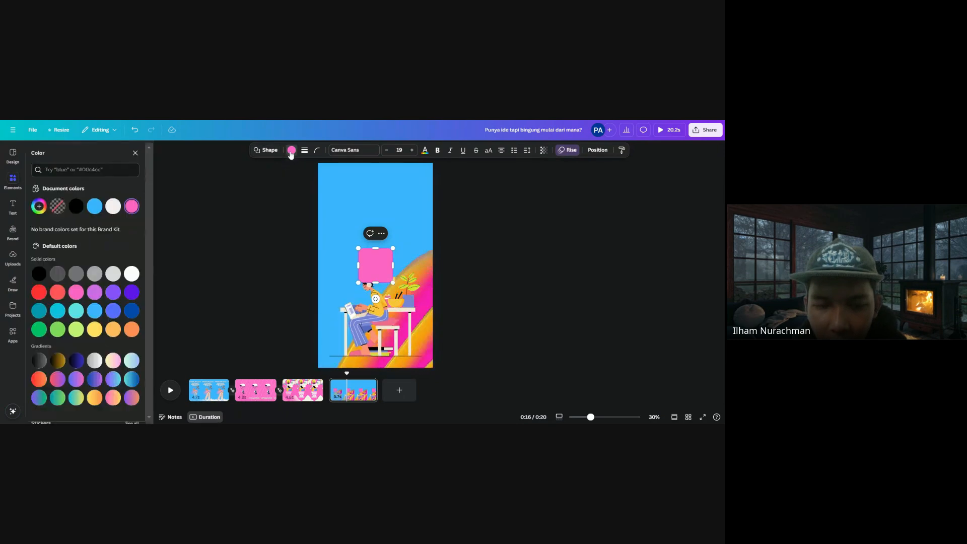
left_click(59, 362)
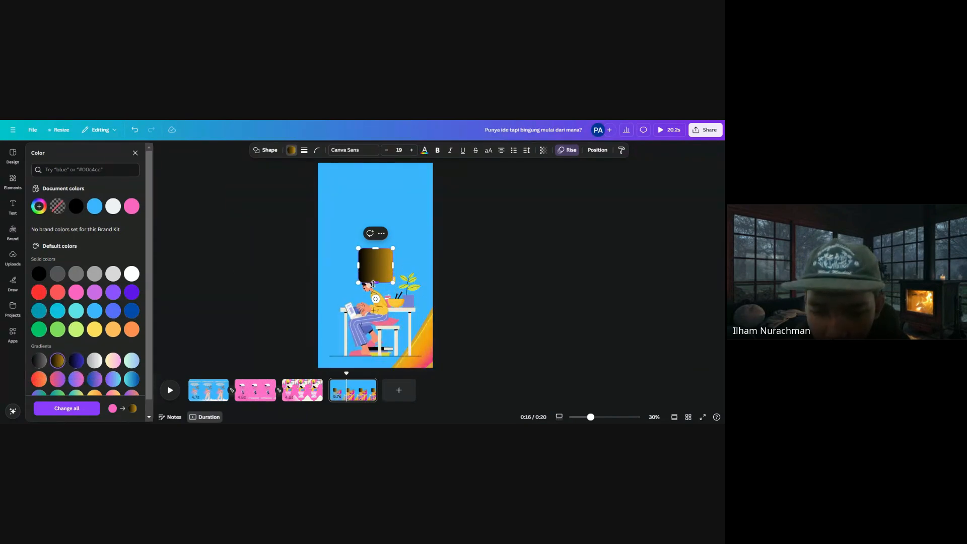
left_click_drag(373, 284, 407, 264)
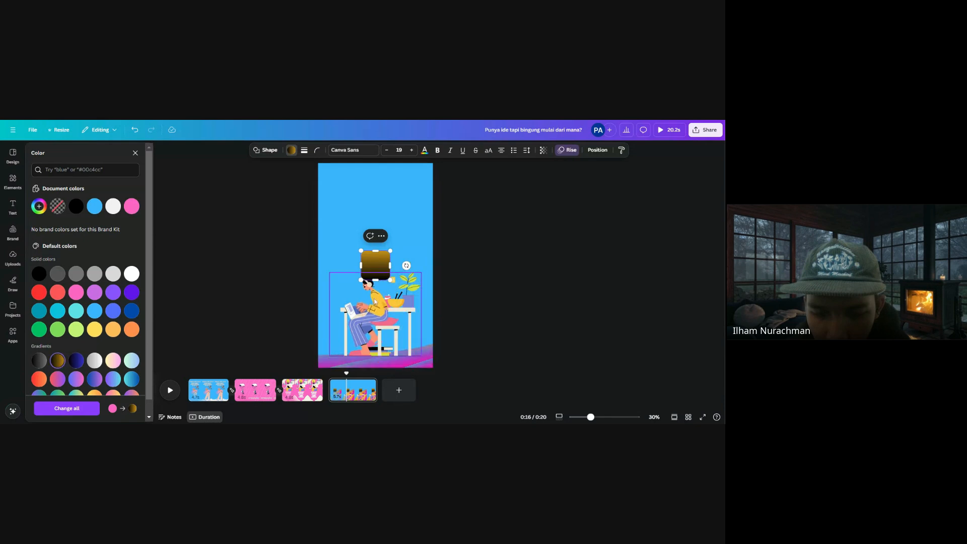
left_click(499, 261)
left_click(498, 261)
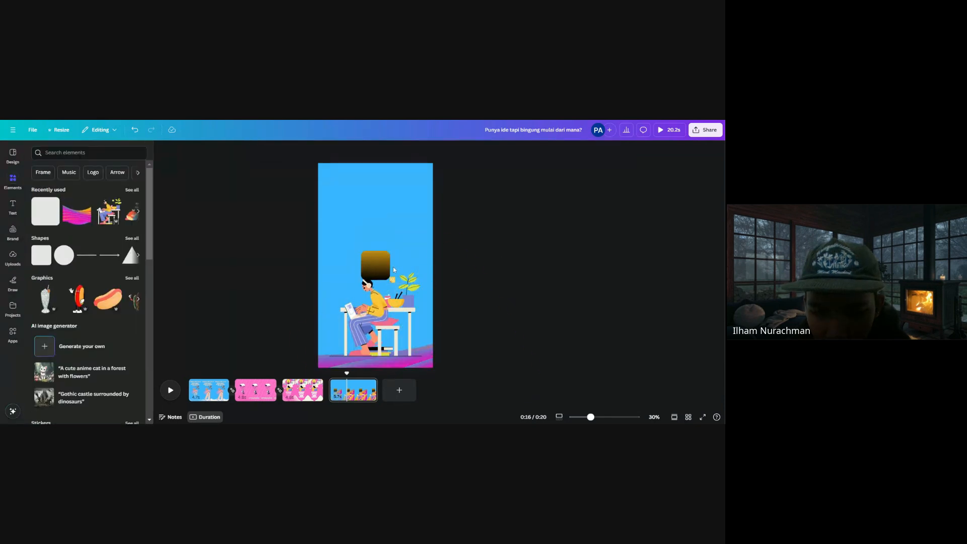
left_click_drag(376, 262, 453, 370)
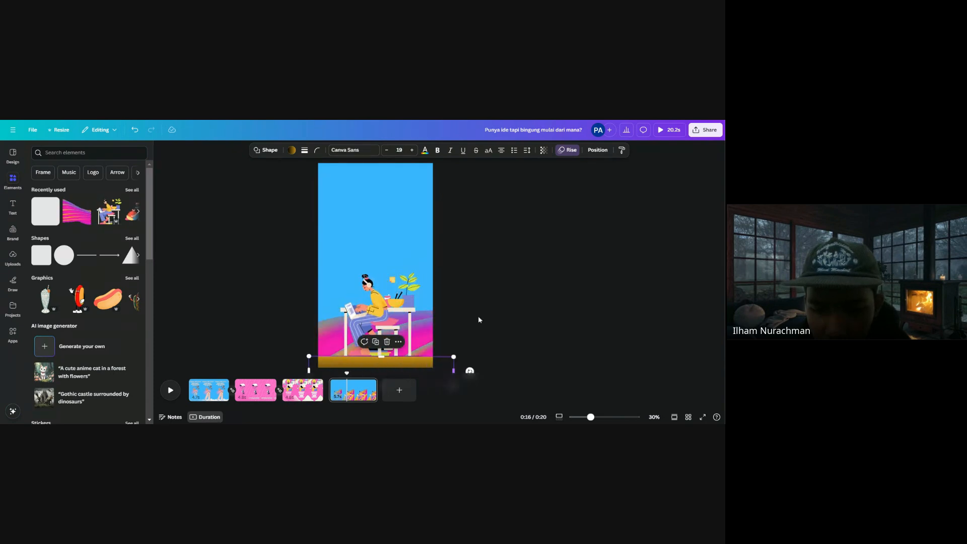
left_click(479, 319)
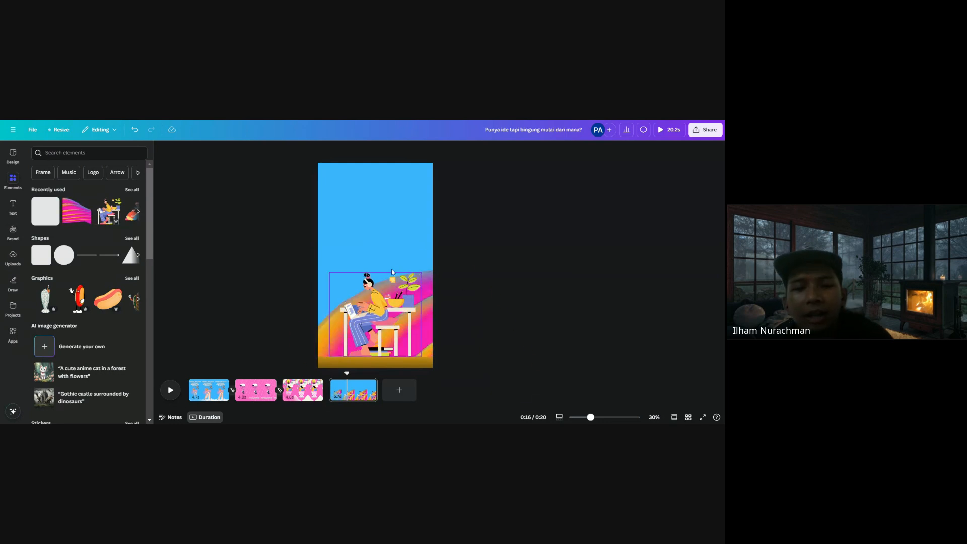
left_click(16, 210)
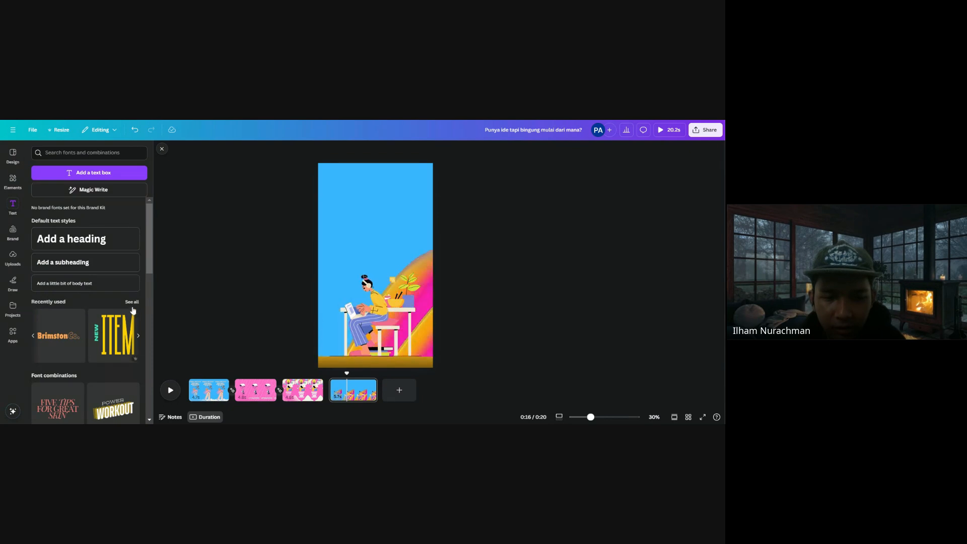
Add the Brimston Co. combination and change it to 'Tenang.. Ada Canva kok', left-aligned over three lines
left_click(59, 335)
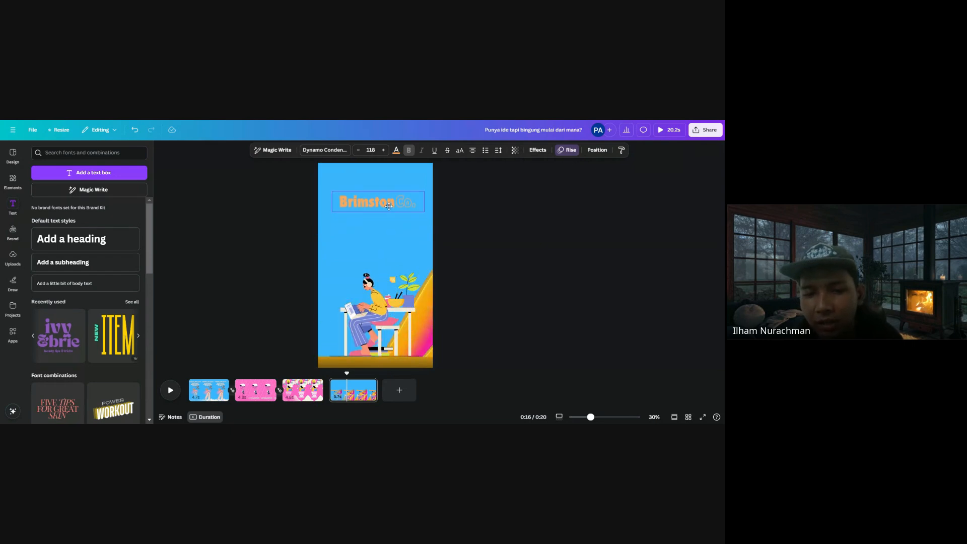
left_click(389, 206)
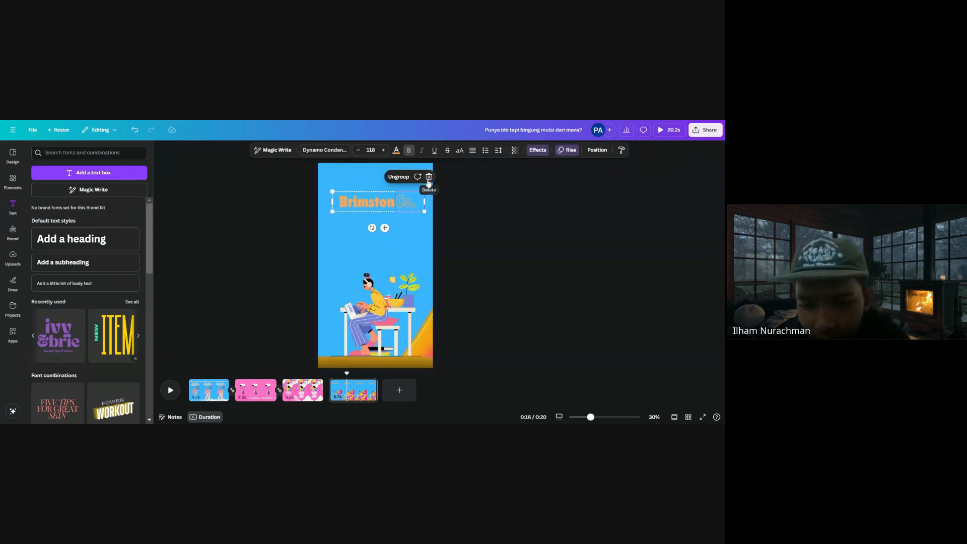
left_click(428, 177)
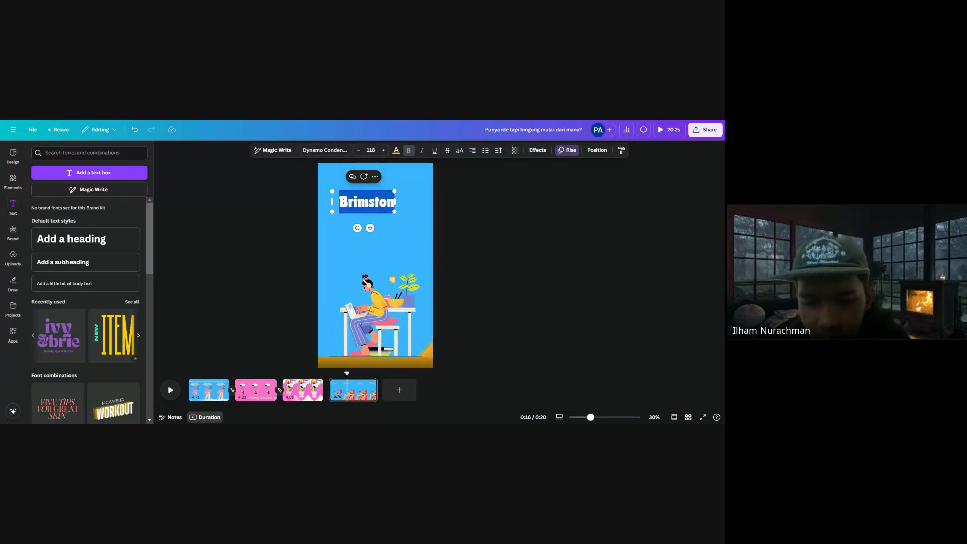
type("Te")
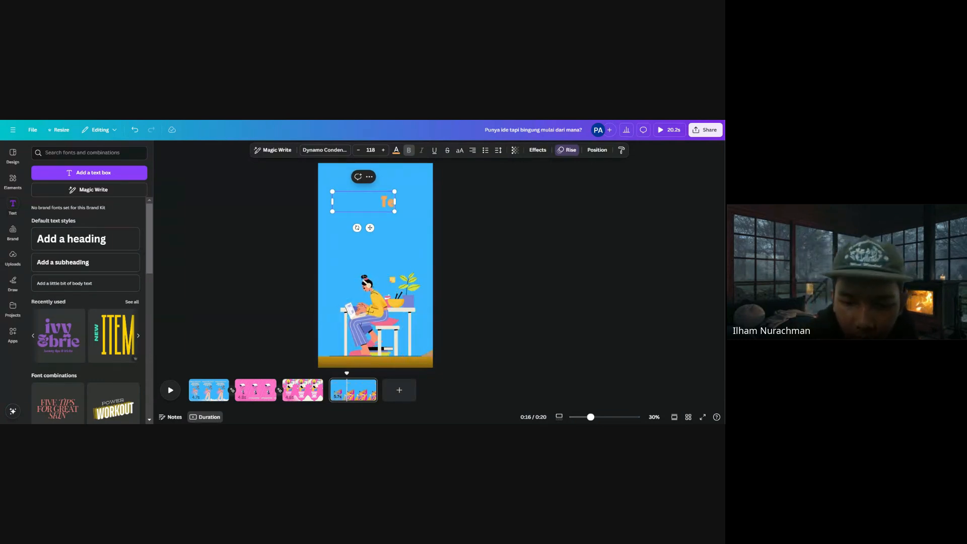
type("nang..")
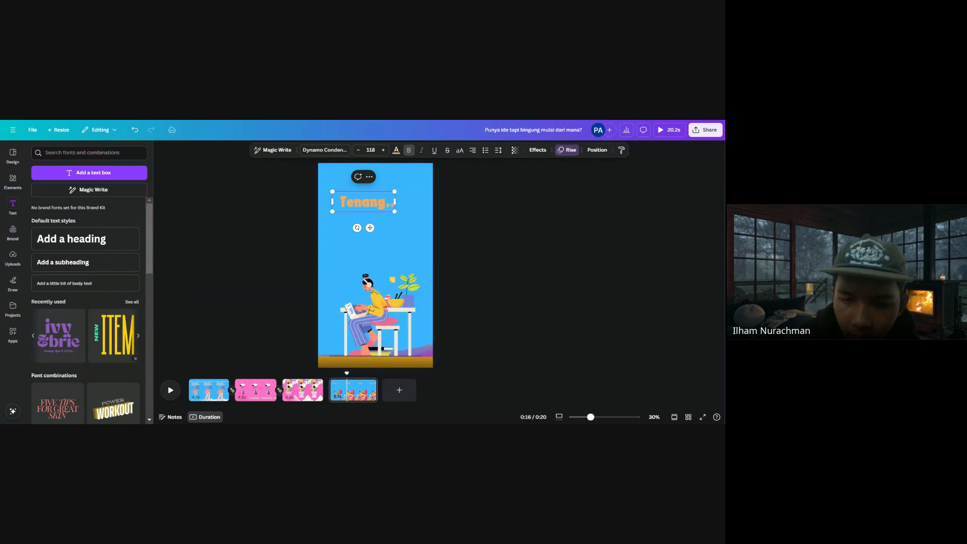
type(" Ad")
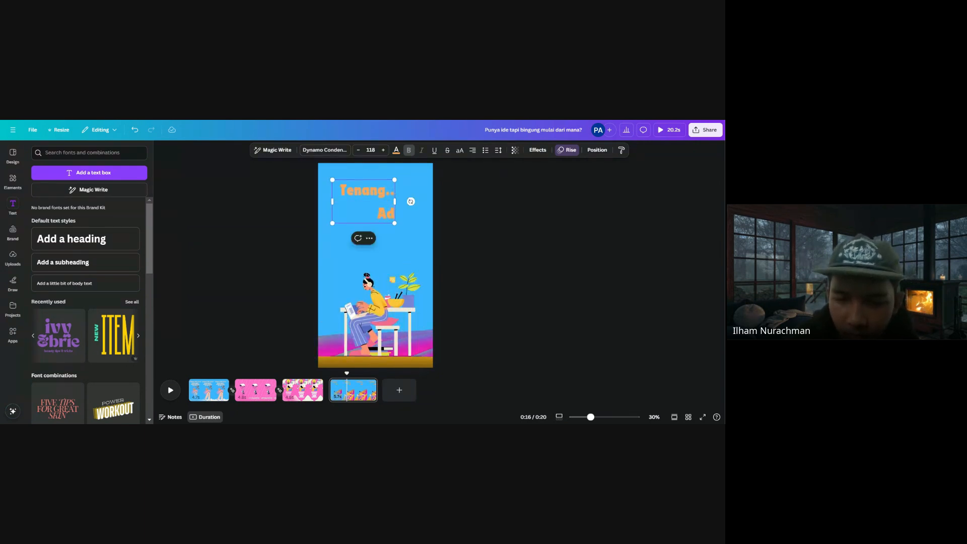
type("a Can")
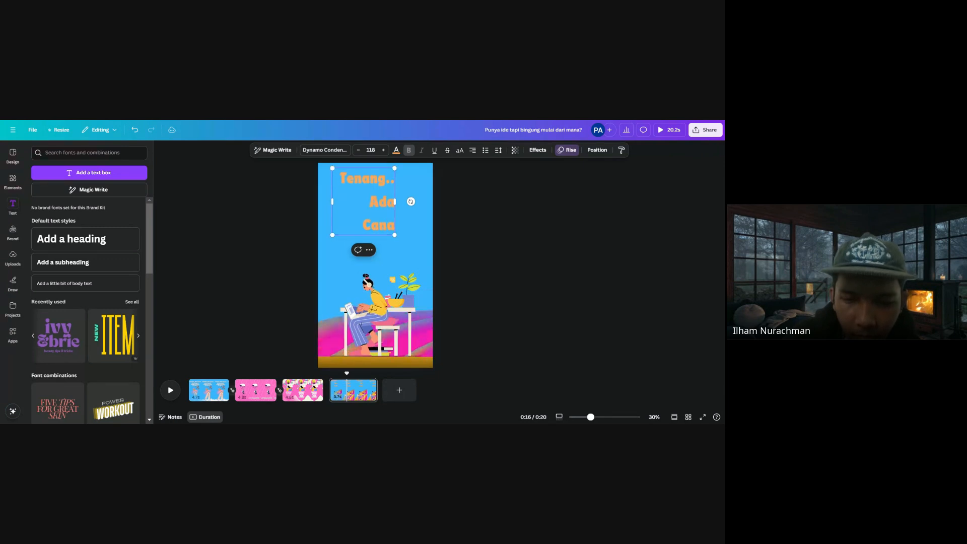
type("va k")
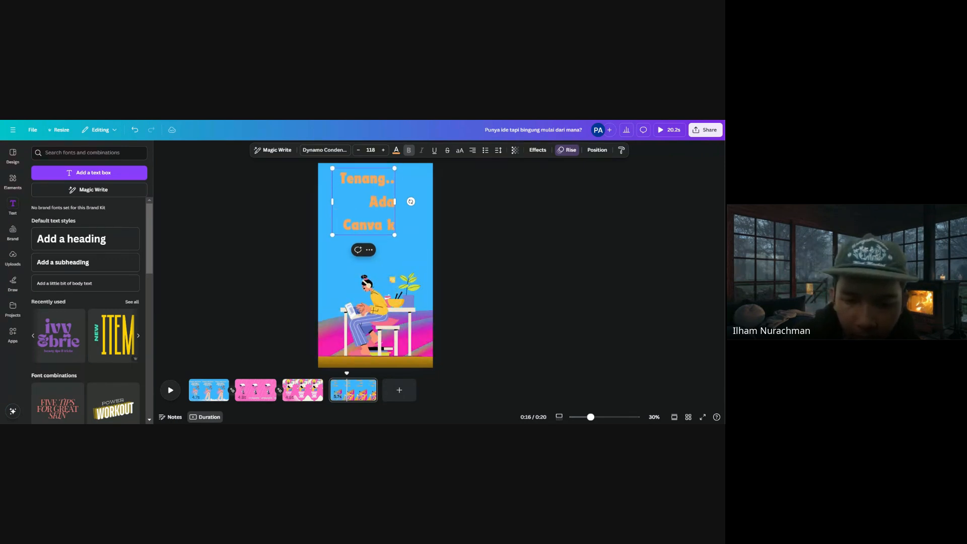
type("ok")
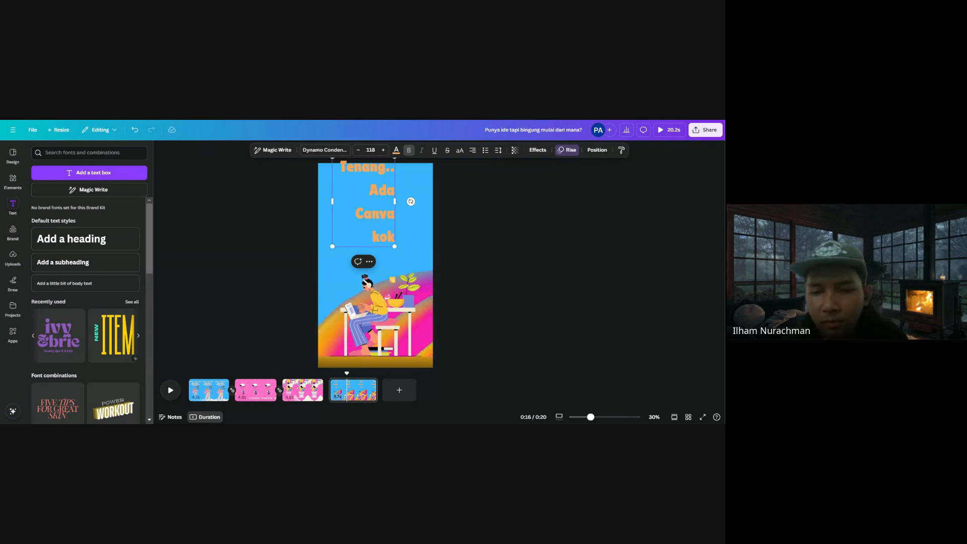
left_click(473, 152)
mouse_move(398, 201)
left_mouse_down()
mouse_move(426, 211)
mouse_move(408, 207)
left_mouse_up()
Tighten the heading's line spacing and change its text colour
left_click(498, 150)
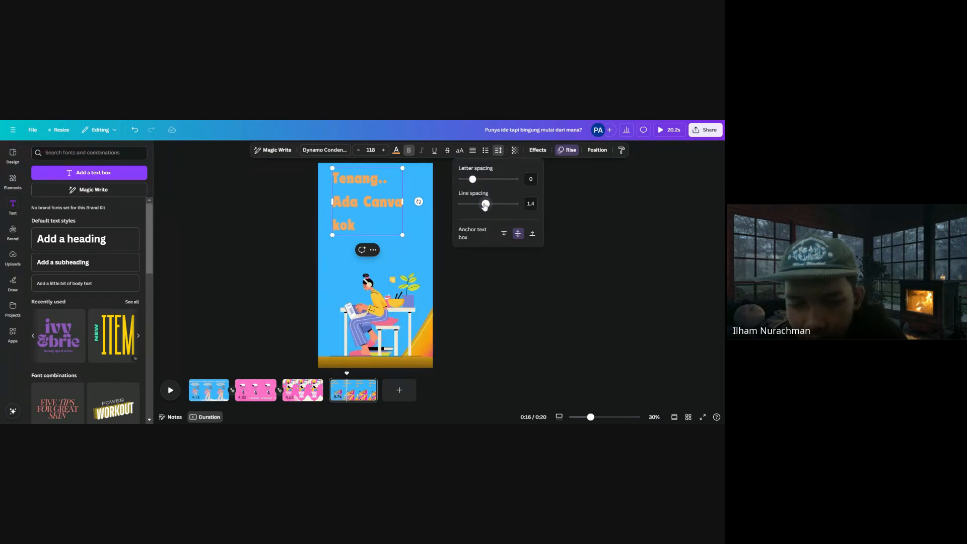
left_click_drag(484, 205, 472, 205)
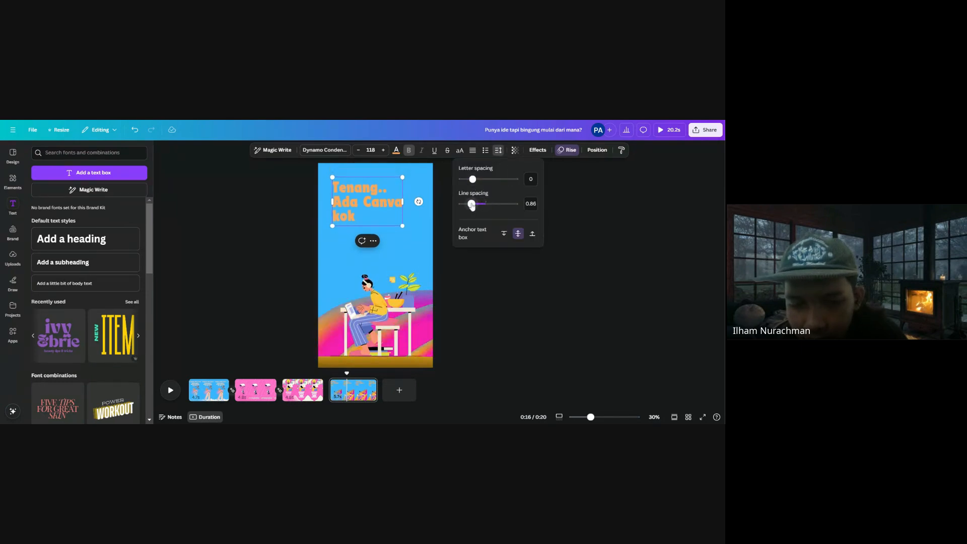
left_click(486, 268)
left_click(396, 151)
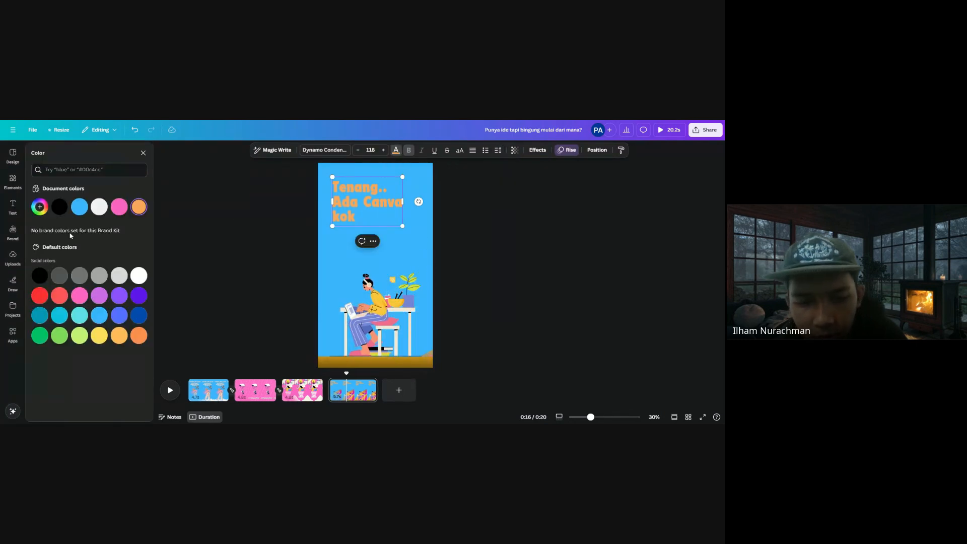
left_click(97, 214)
left_click(527, 252)
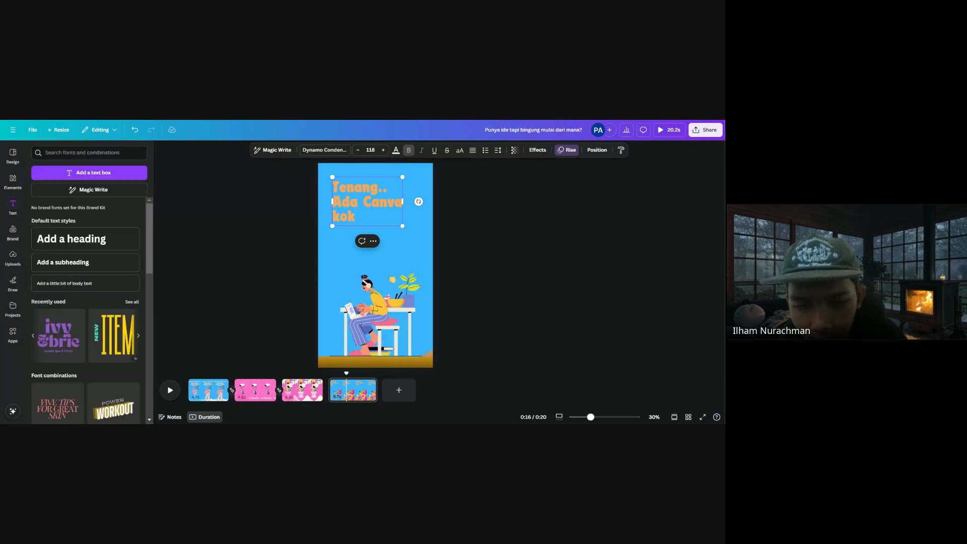
left_click(423, 216)
Make the heading black and apply the Splice text effect, confirming its colour
left_click(386, 185)
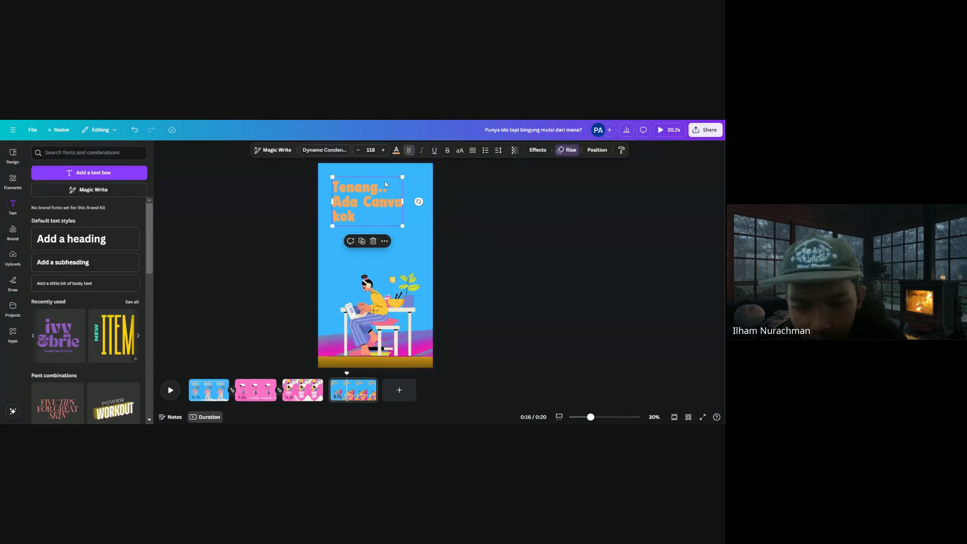
left_click(396, 150)
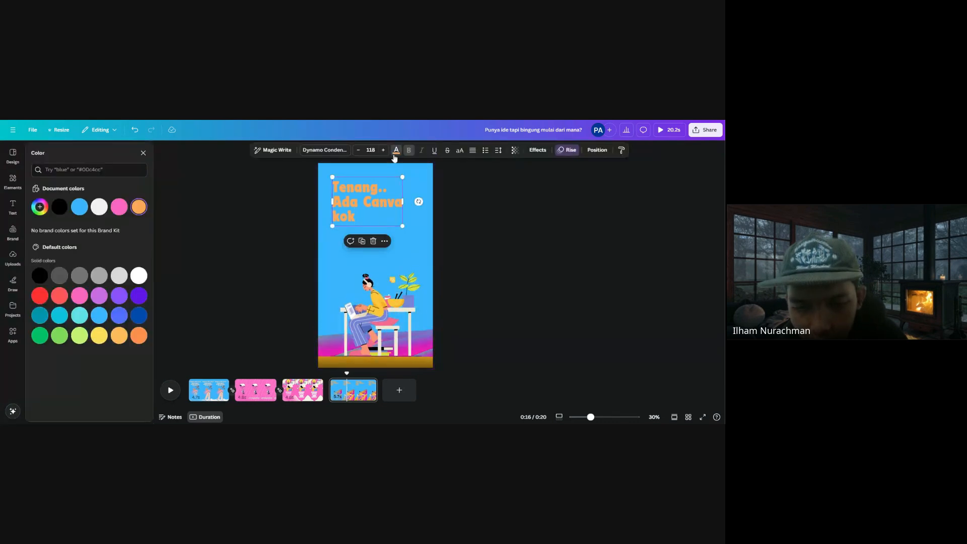
left_click(59, 206)
left_click(536, 150)
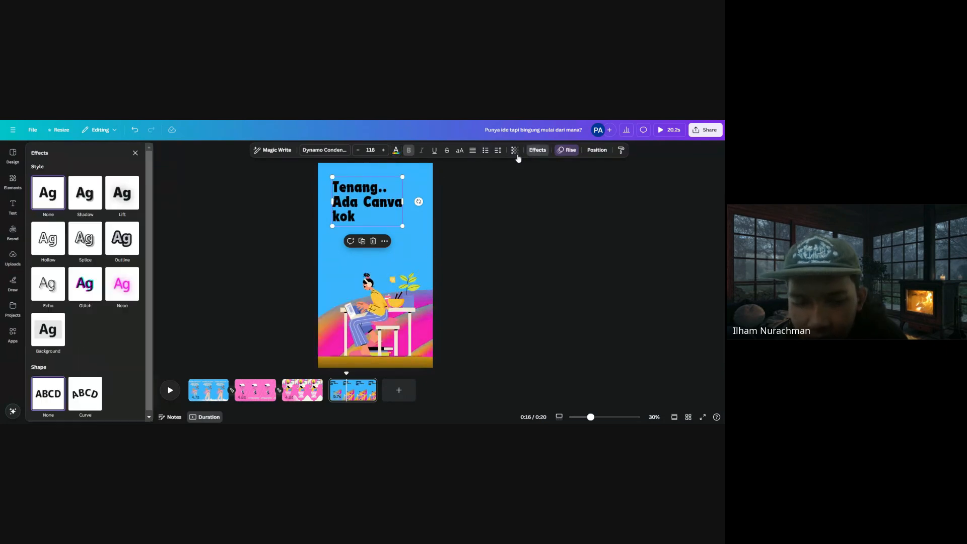
left_click(90, 244)
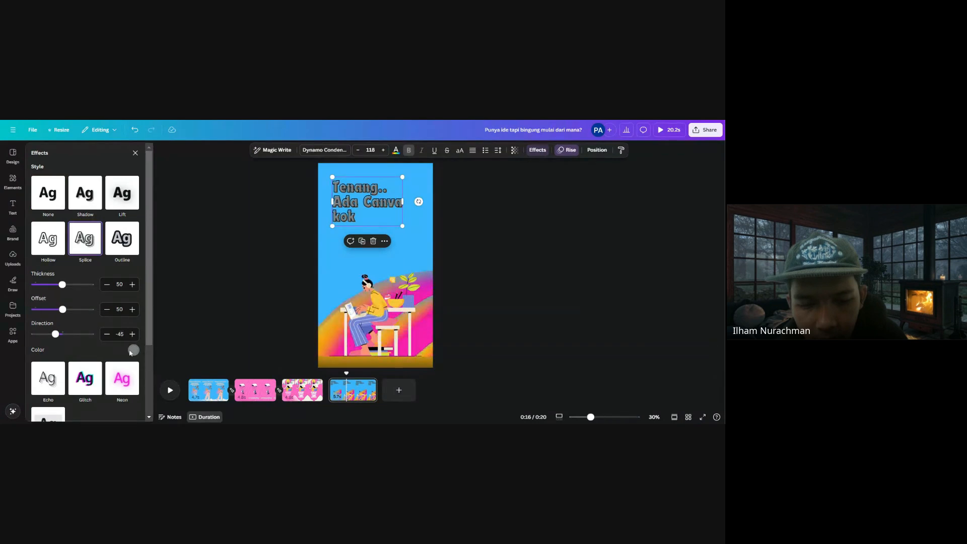
left_click(133, 350)
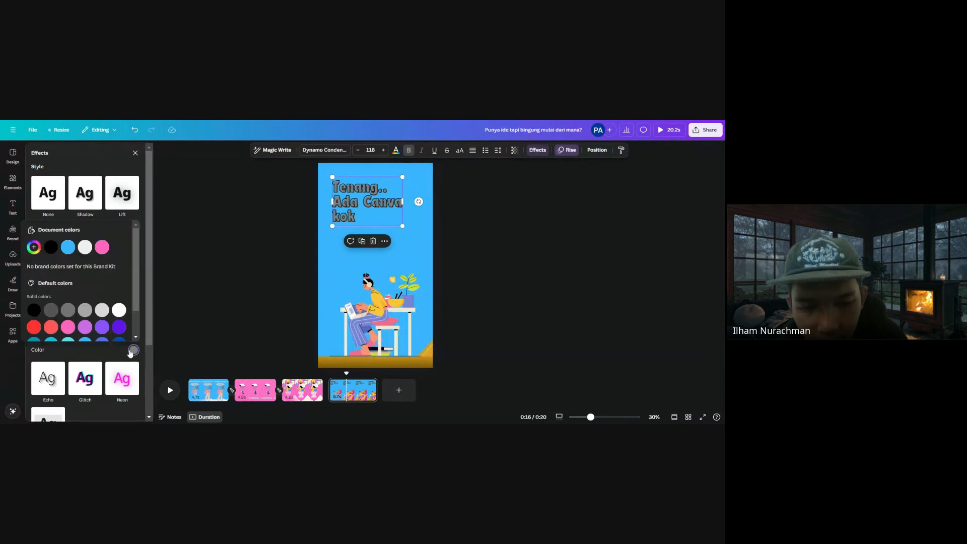
left_click(160, 314)
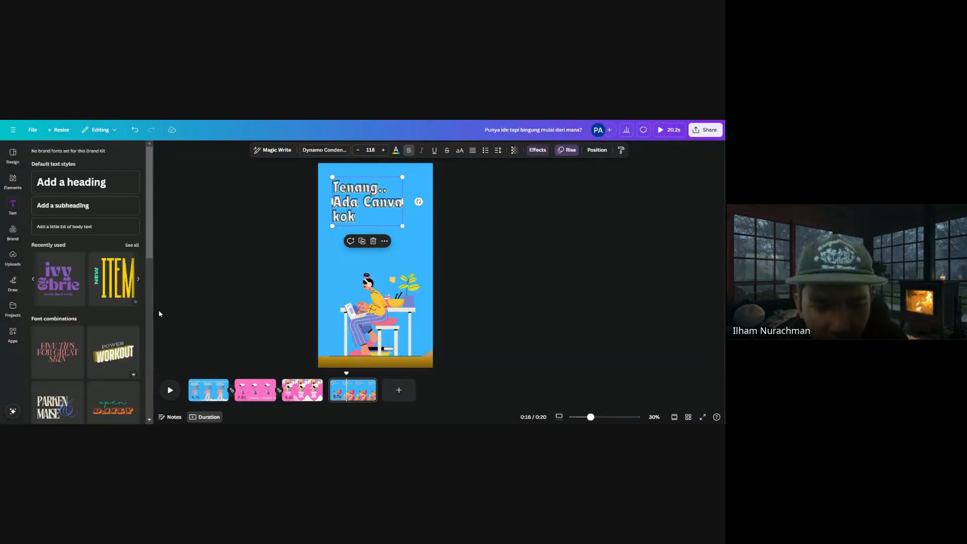
Review the heading's animation and effects options, then click back into the heading text
left_click(566, 150)
left_click(545, 153)
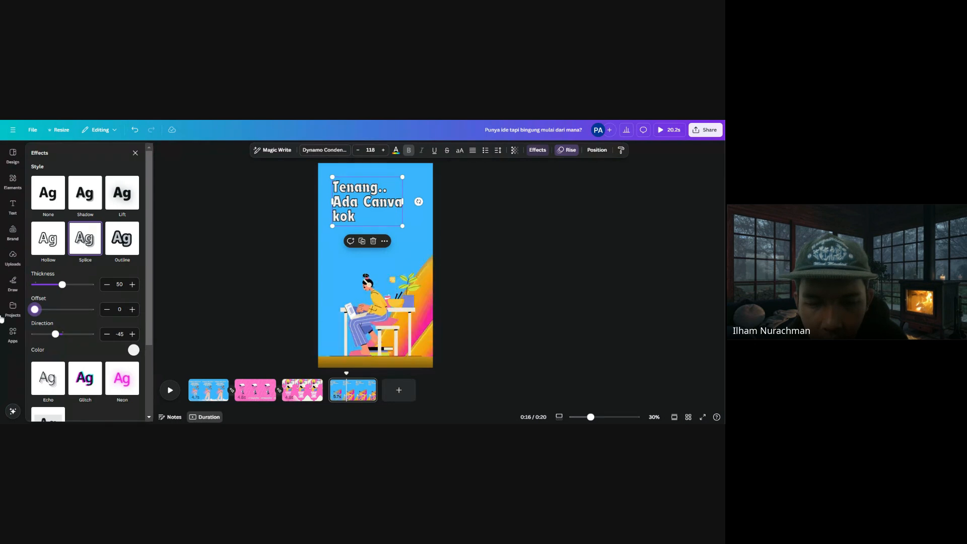
left_click(470, 238)
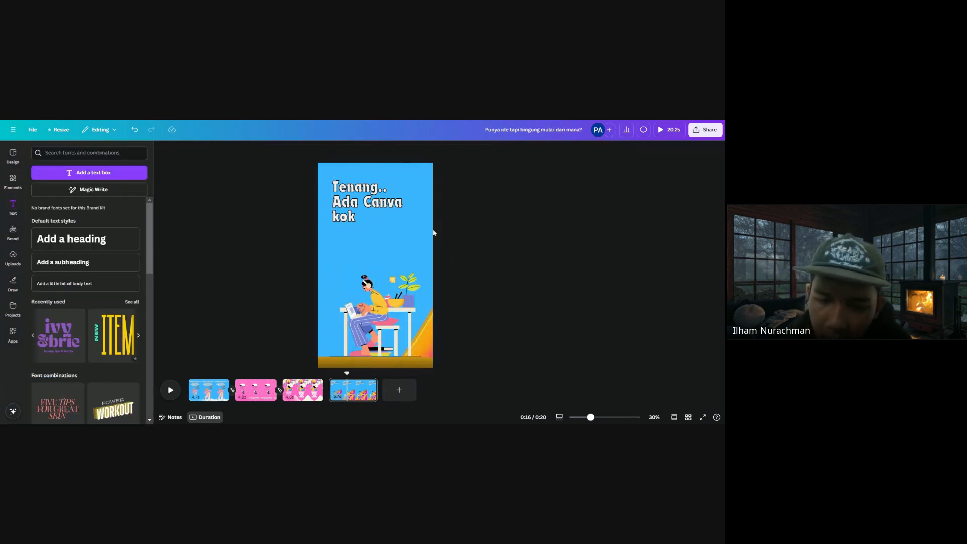
left_click(384, 216)
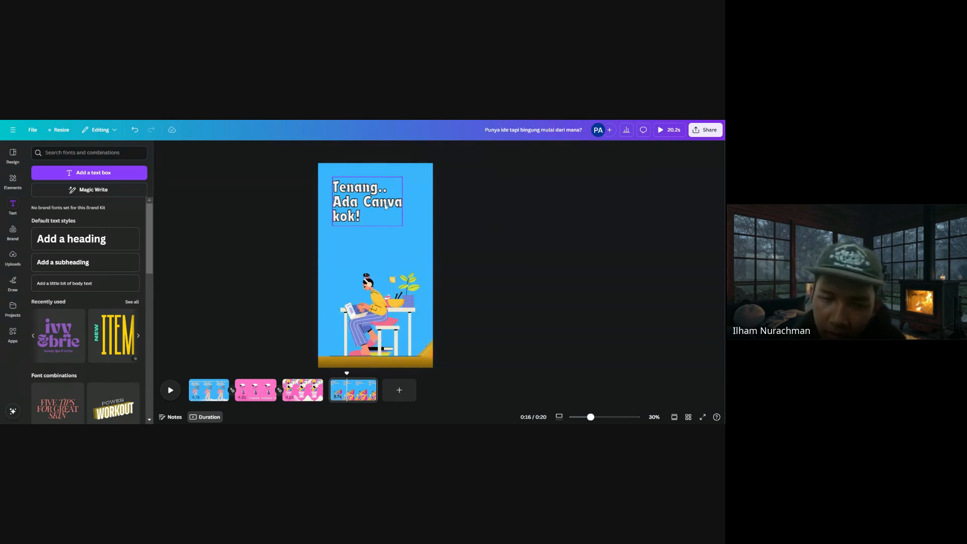
Apply the Burst entrance animation from the Writing effects to the heading
left_click(566, 150)
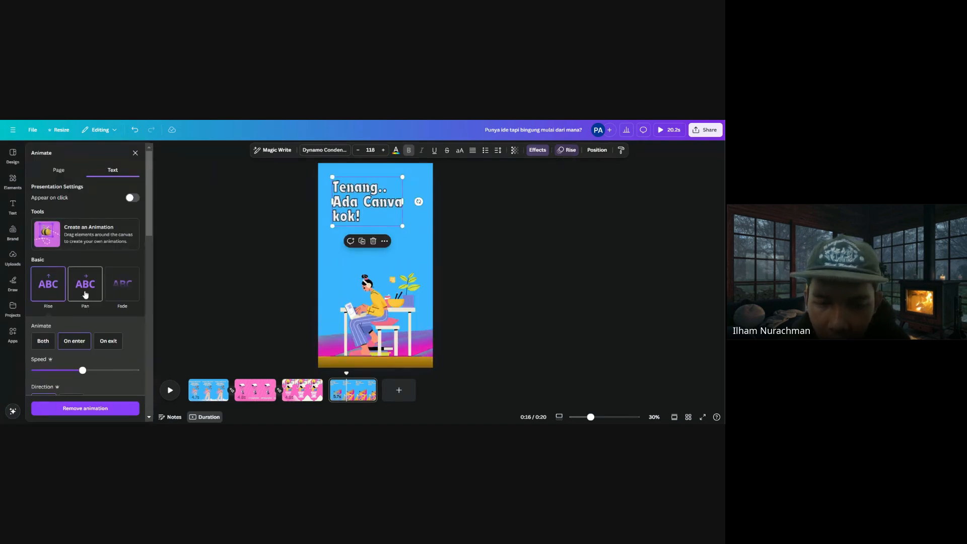
scroll(88, 292, "down", 3)
scroll(92, 315, "down", 1)
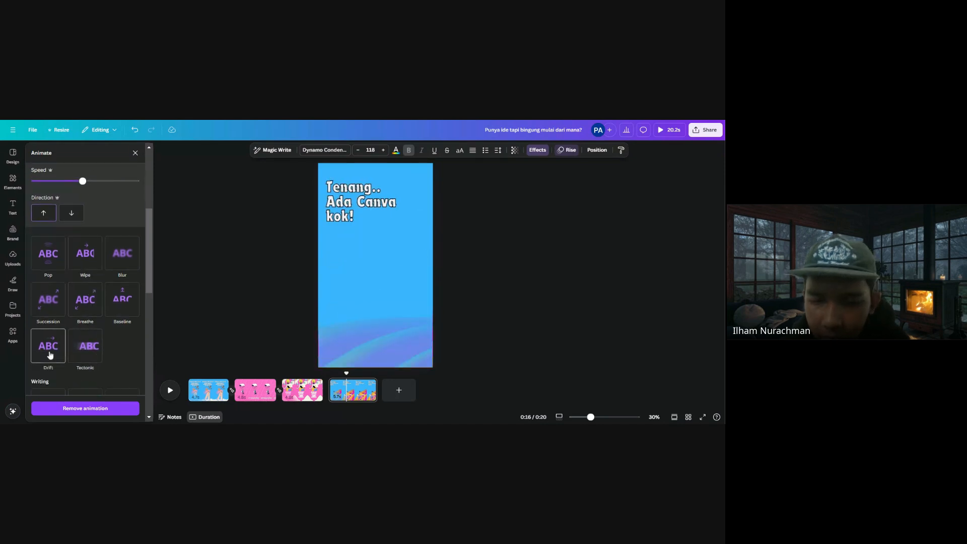
scroll(86, 348, "down", 2)
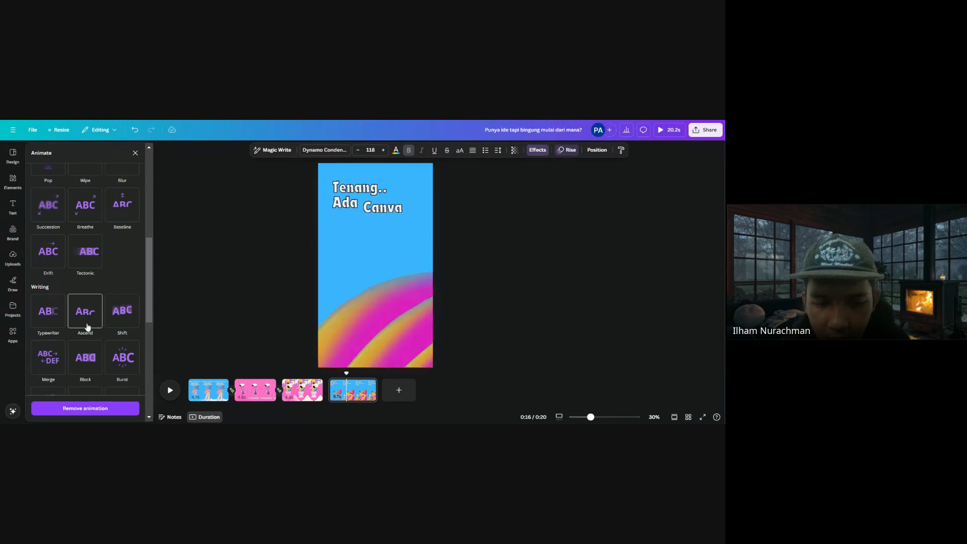
left_click(132, 360)
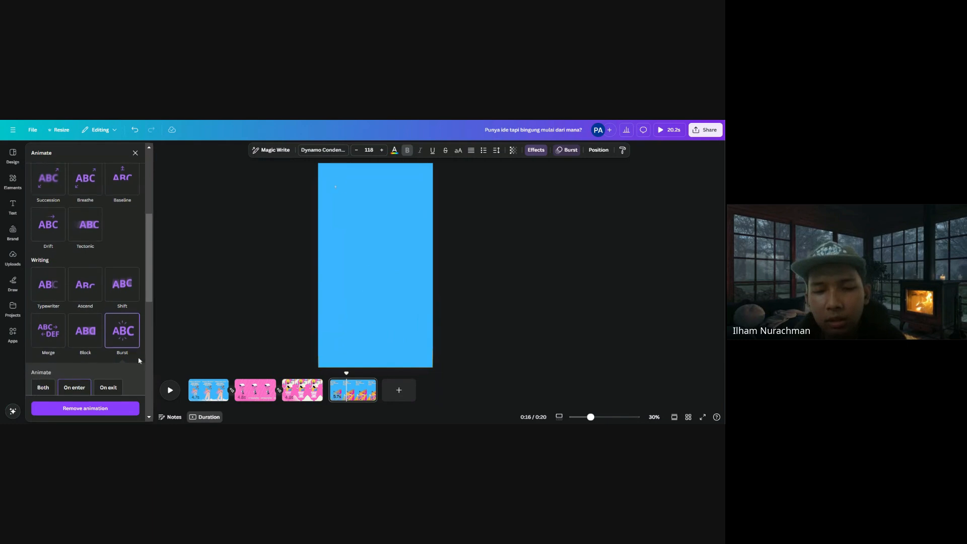
Reselect the heading and browse its font list
left_click(417, 222)
left_click(374, 205)
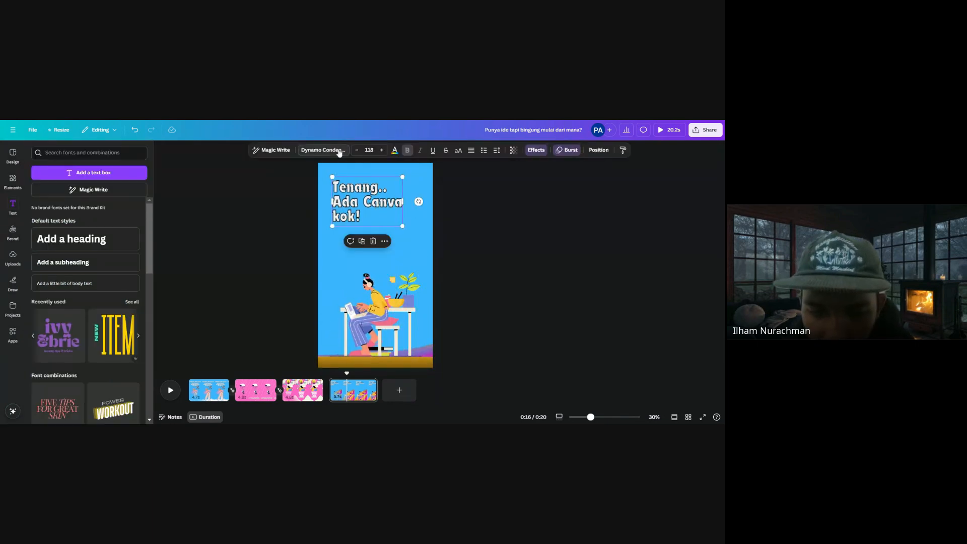
left_click(339, 151)
scroll(143, 309, "down", 5)
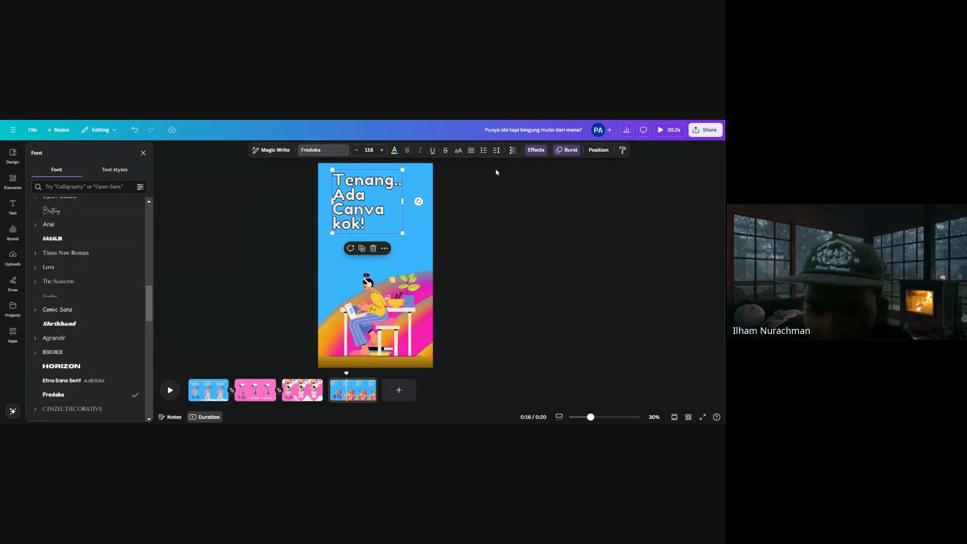
Switch the heading to capitals, widen it, shrink it to size 93,2 and nudge it left
left_click(459, 151)
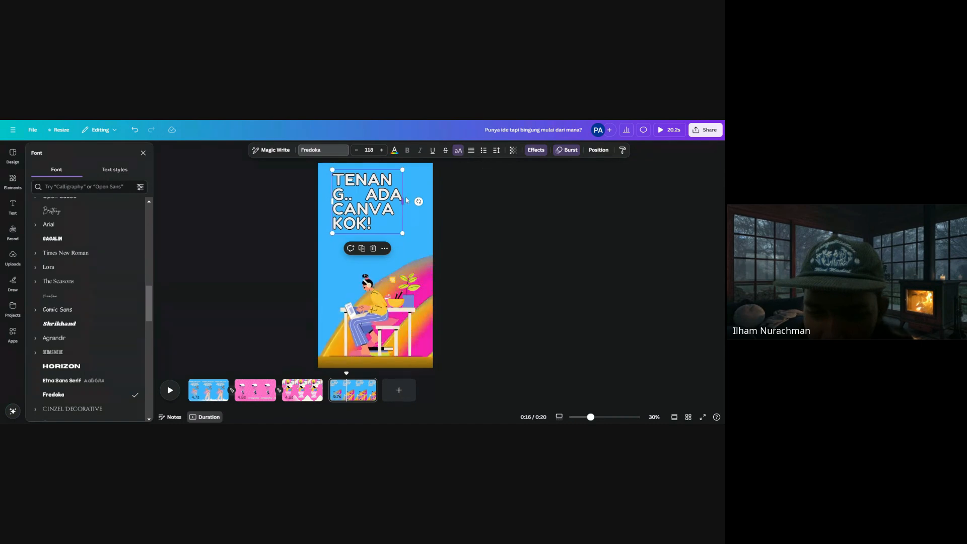
mouse_move(403, 202)
left_mouse_down()
mouse_move(427, 203)
mouse_move(403, 220)
left_mouse_up()
left_click(490, 227)
left_click_drag(364, 196, 363, 202)
left_click_drag(364, 203, 361, 202)
left_click(476, 217)
left_click(382, 212)
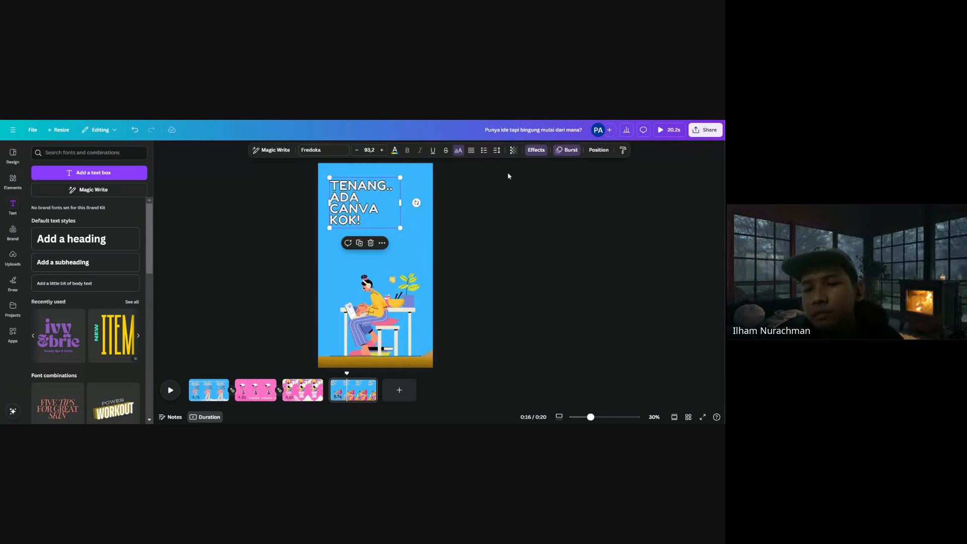
Check the heading's animation and the illustration's Rise-on-enter animation
left_click(565, 153)
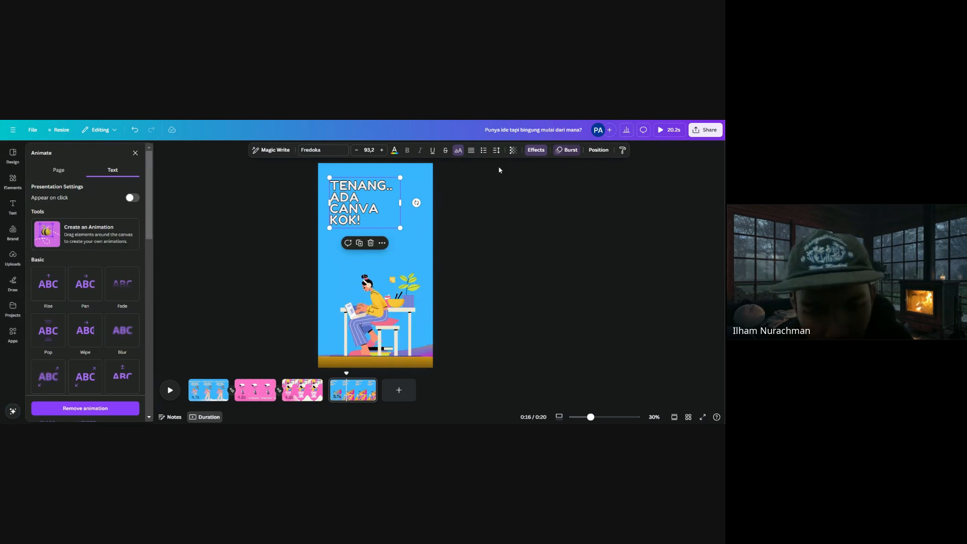
left_click(351, 306)
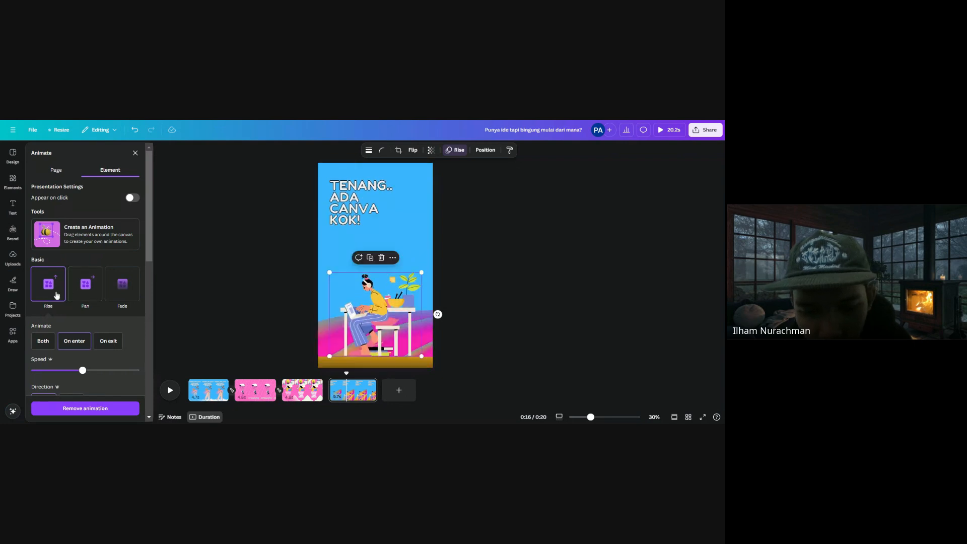
left_click(488, 321)
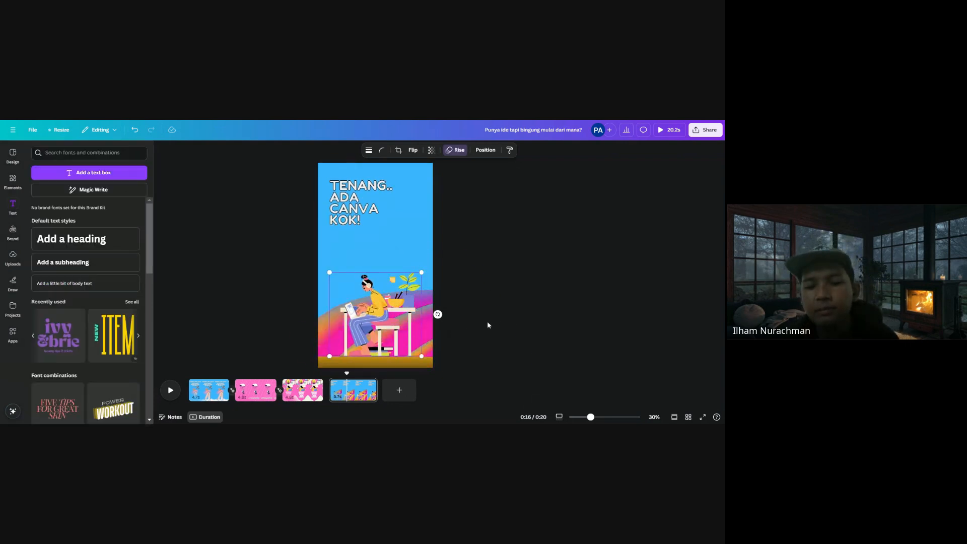
left_click(331, 398)
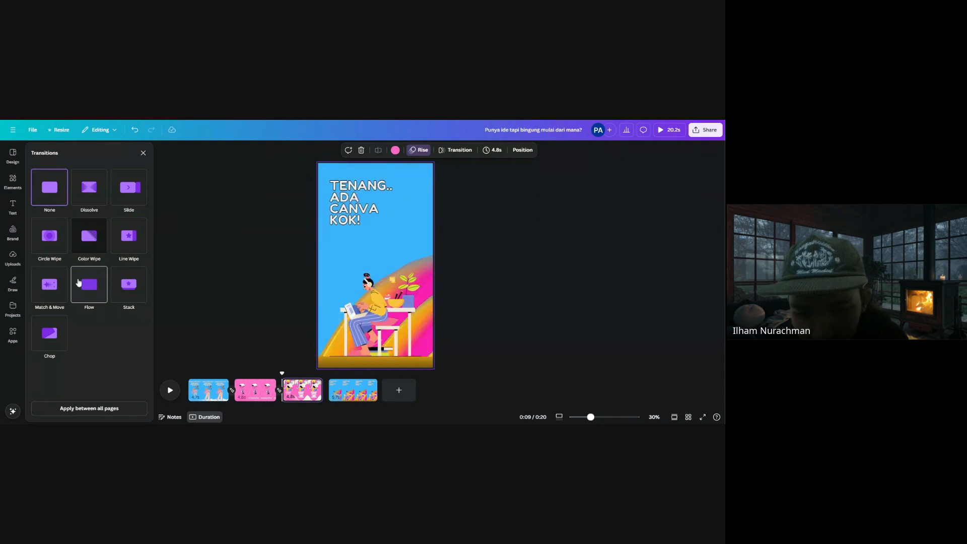
Add a Flow transition between pages 3 and 4, then preview the 18.7-second video from page 1
left_click(79, 284)
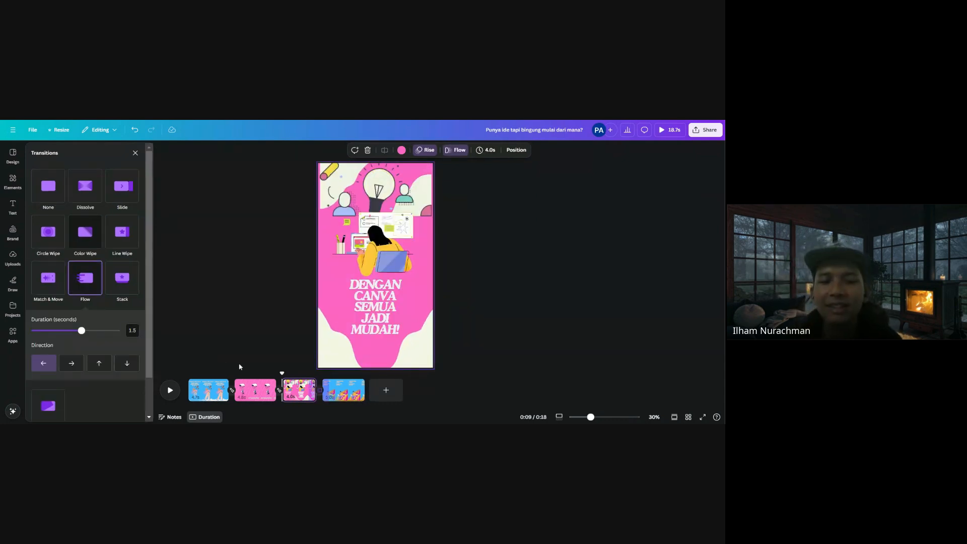
left_click(200, 374)
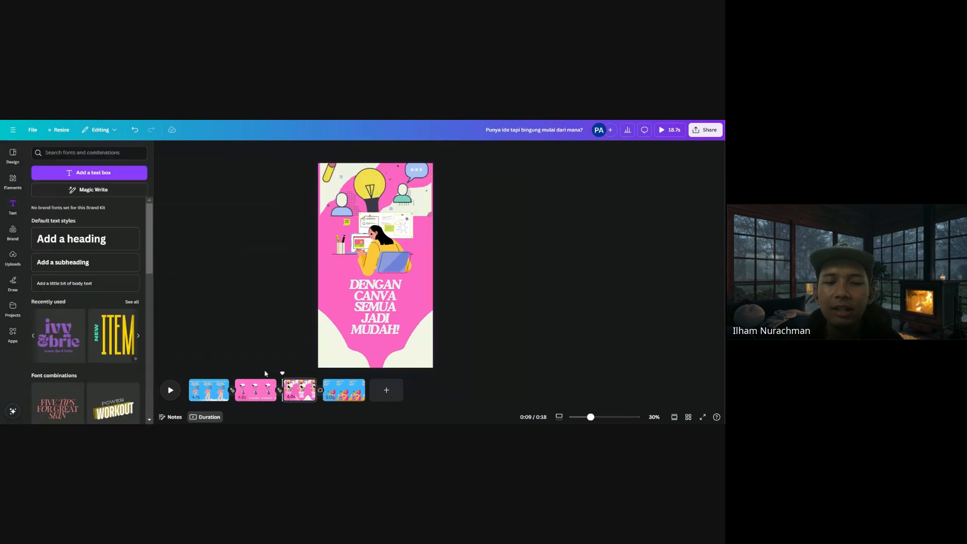
left_click(198, 386)
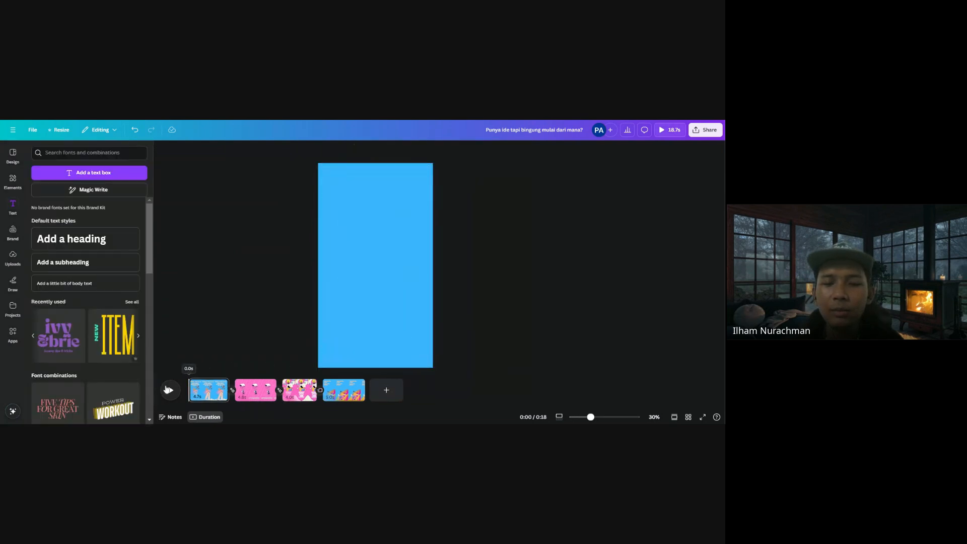
left_click(170, 396)
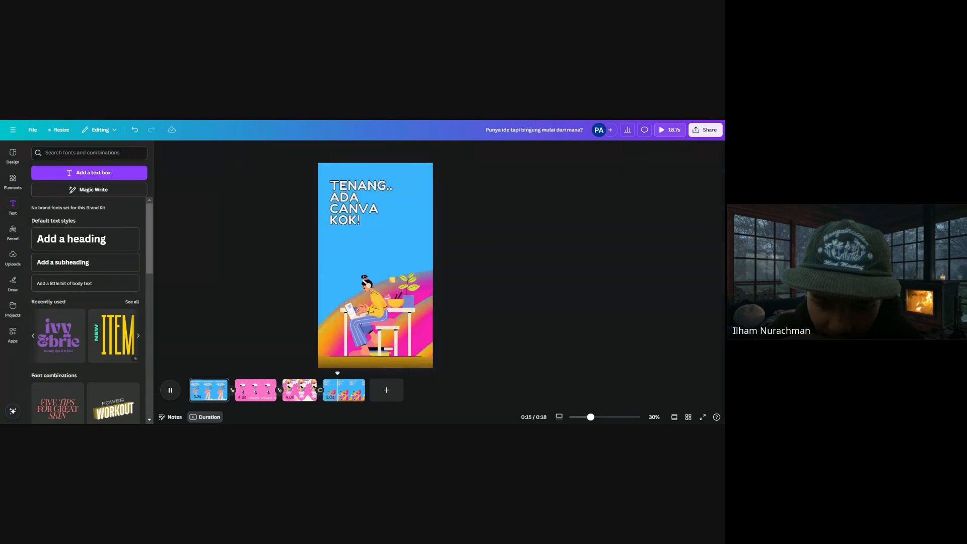
key("space")
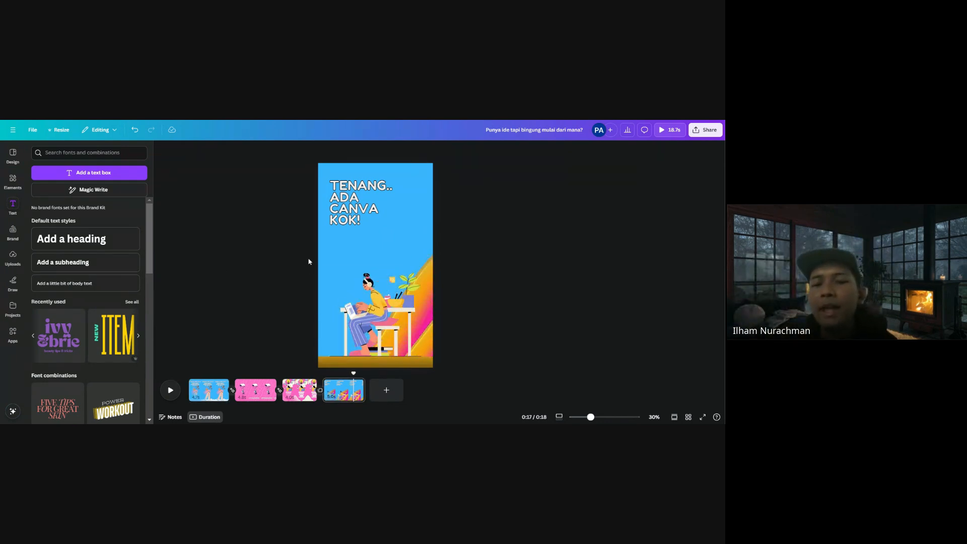
Open the font list for page 3's 'DENGAN CANVA SEMUA JADI MUDAH!' text and scroll up to Document fonts
left_click(292, 396)
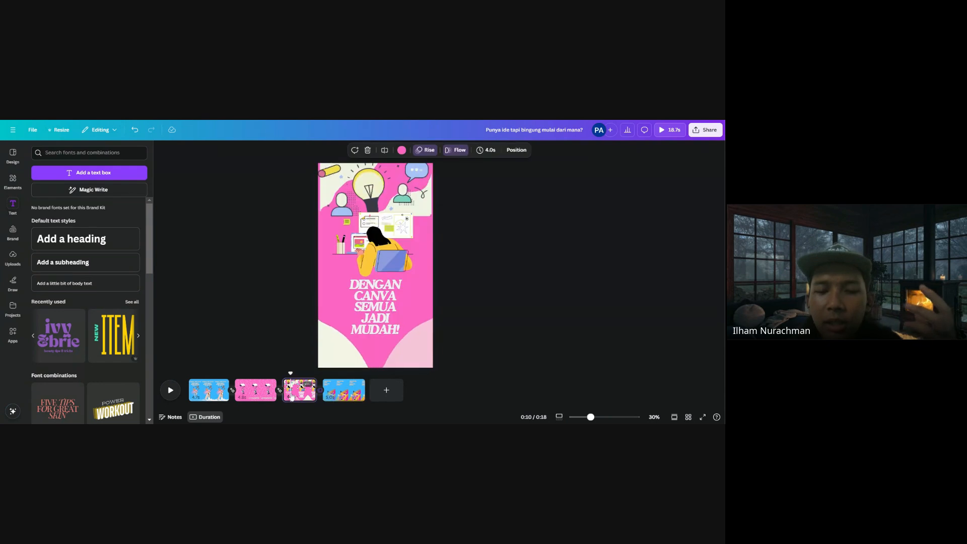
left_click(381, 320)
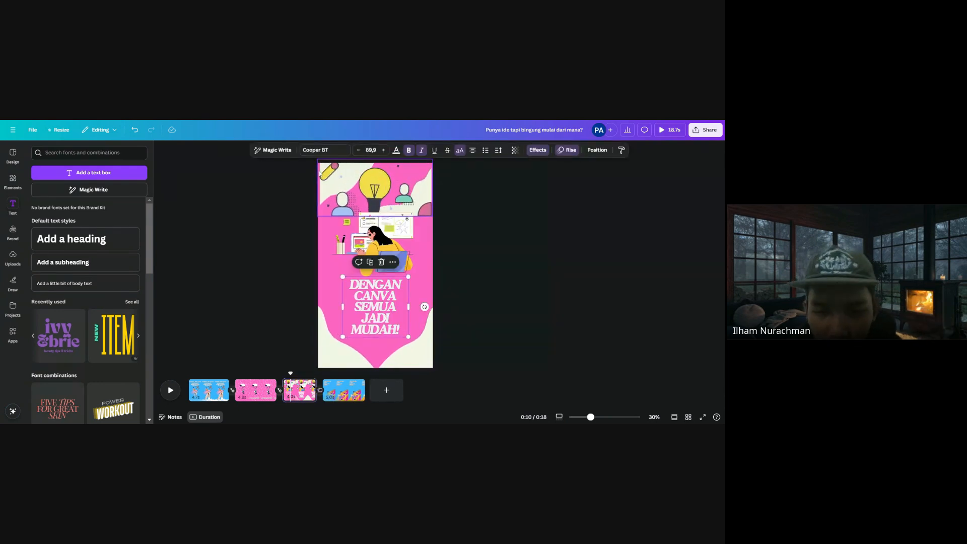
left_click(312, 151)
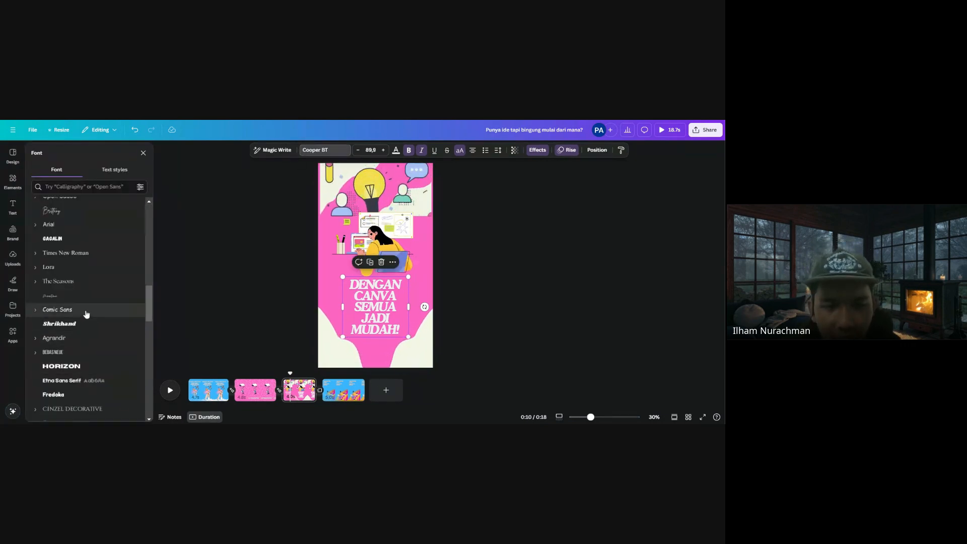
scroll(86, 315, "up", 10)
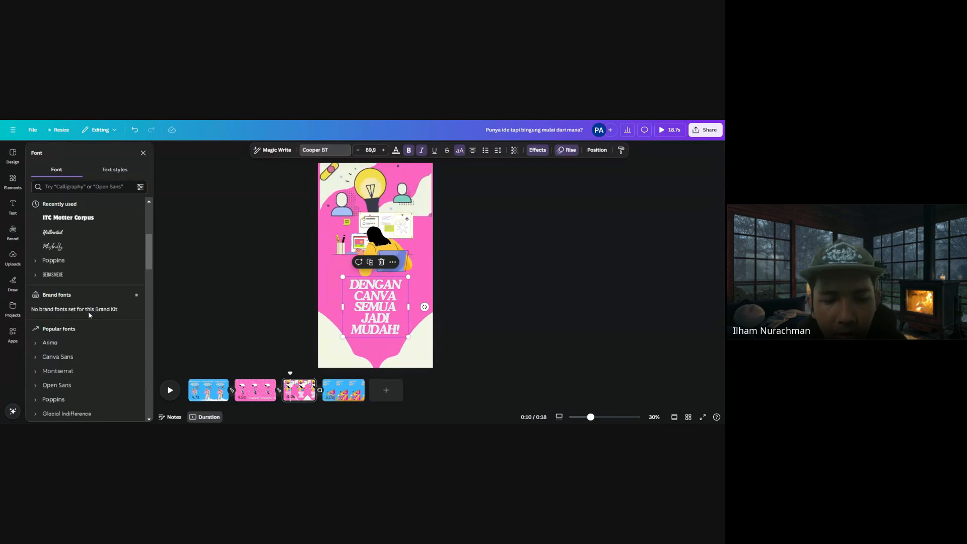
scroll(89, 311, "up", 4)
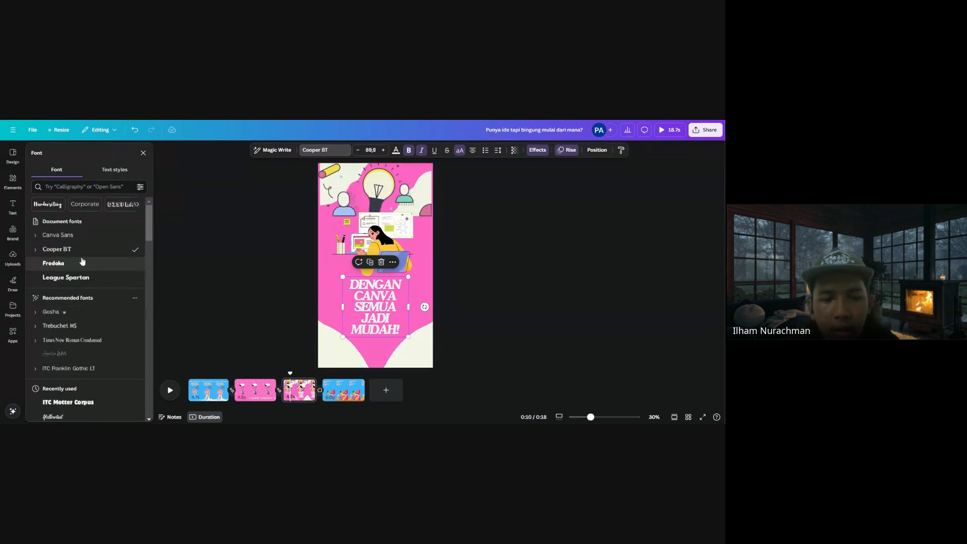
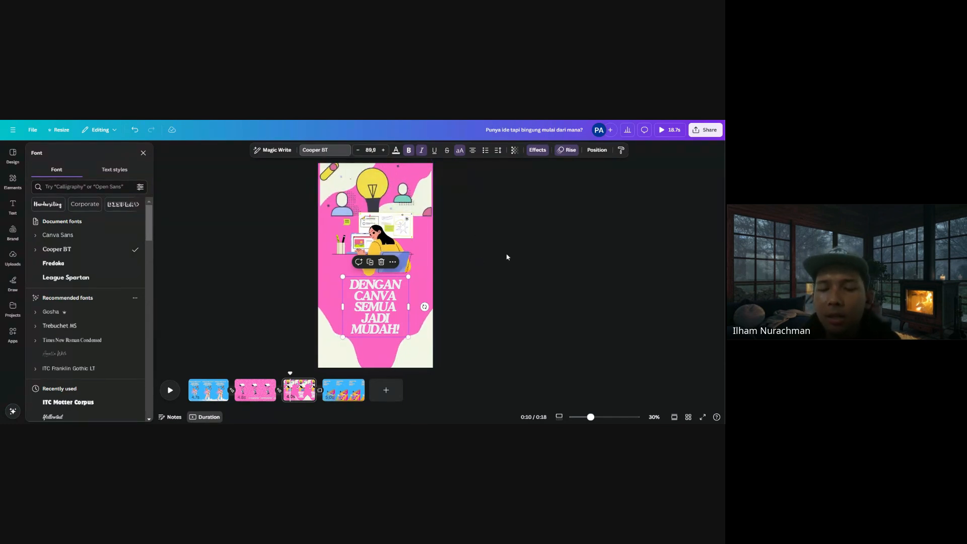
Close the font list and switch to page 4, showing the 'TENANG.. ADA CANVA KOK!' heading
key("Escape")
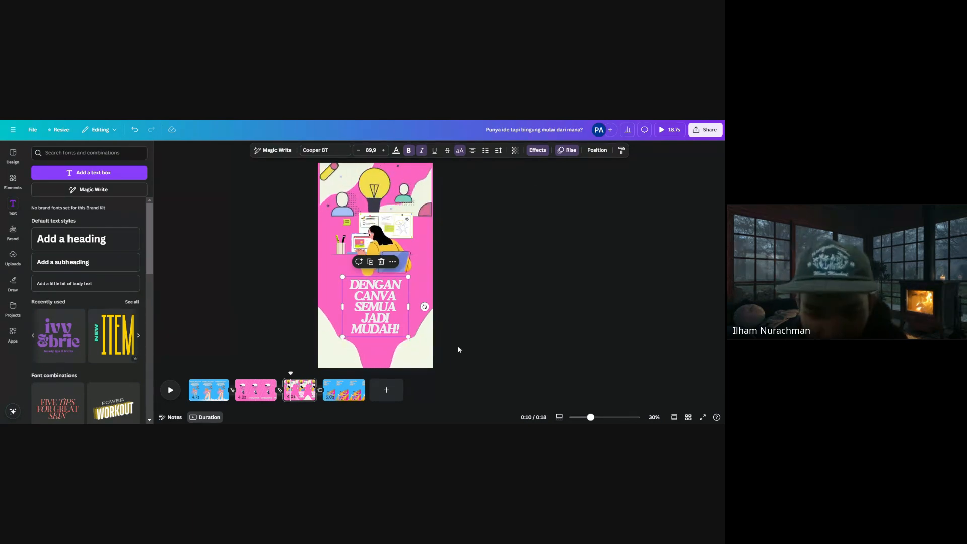
left_click(348, 391)
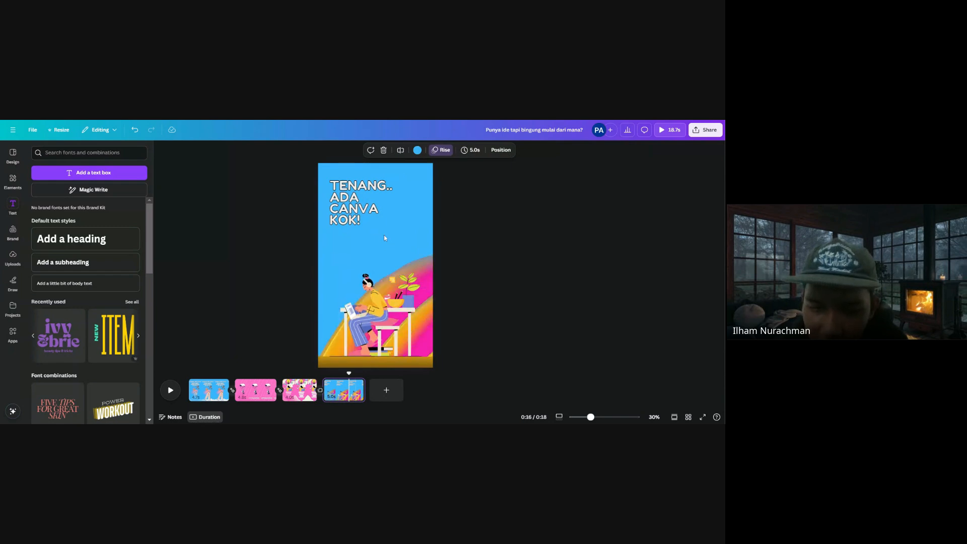
Make the 'TENANG.. ADA CANVA KOK!' heading bold white Cooper BT with no Splice effect
left_click(375, 217)
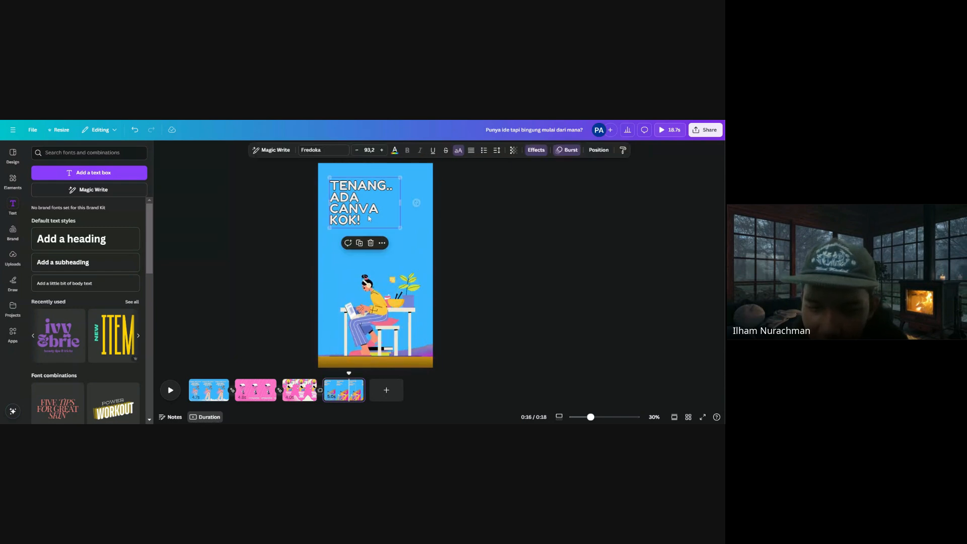
left_click(332, 153)
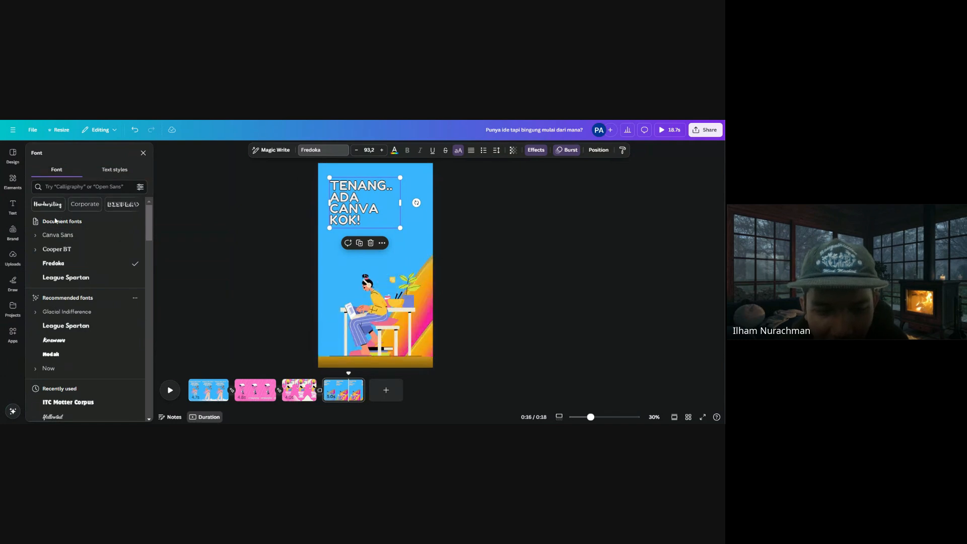
left_click(56, 249)
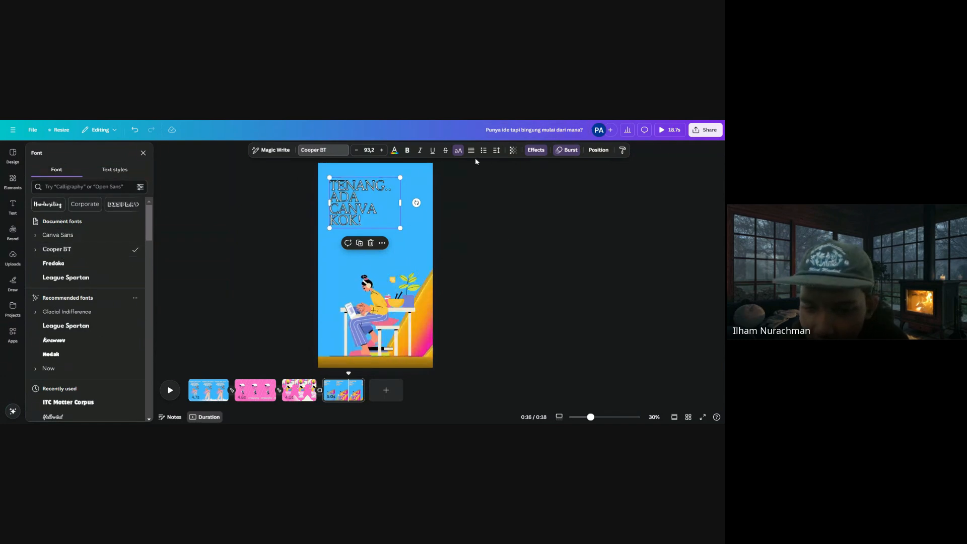
left_click(535, 150)
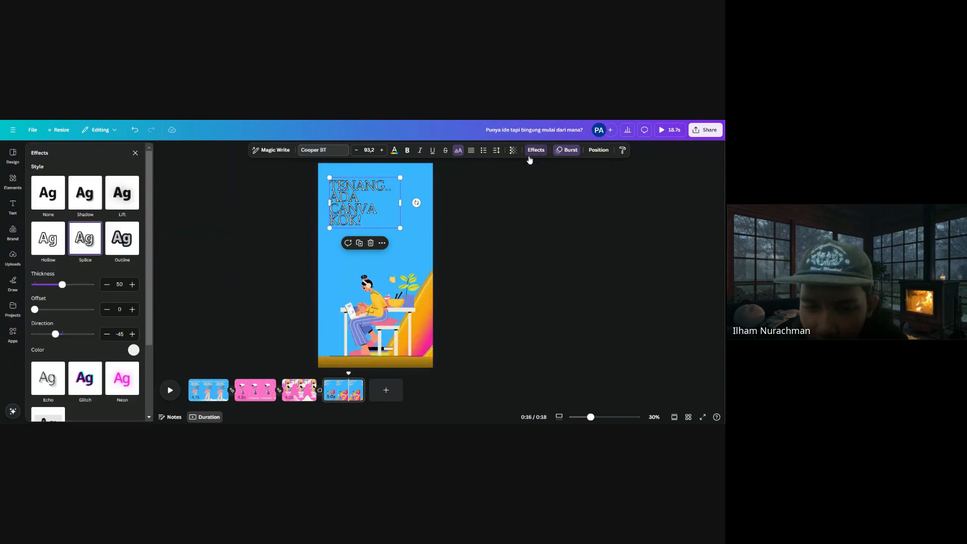
left_click(62, 203)
left_click(394, 150)
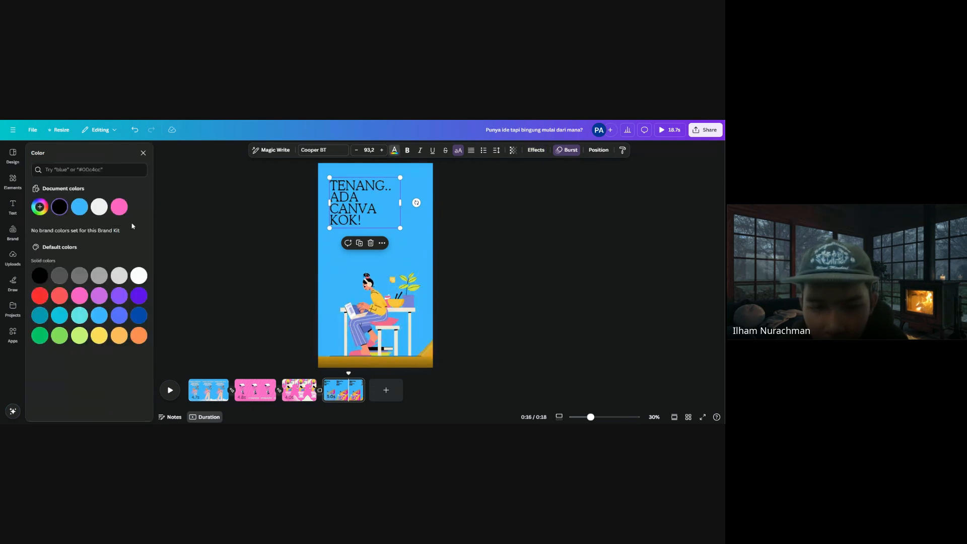
left_click(99, 206)
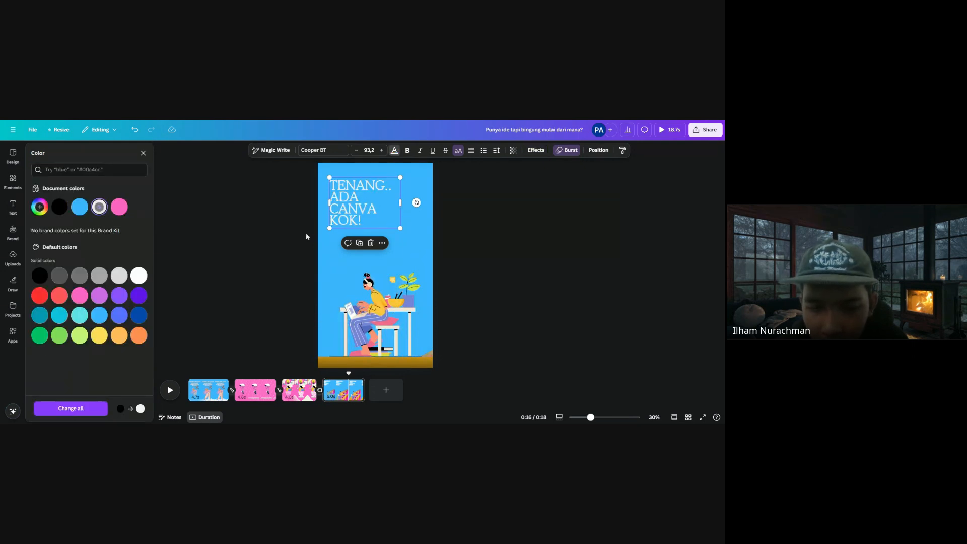
left_click(475, 240)
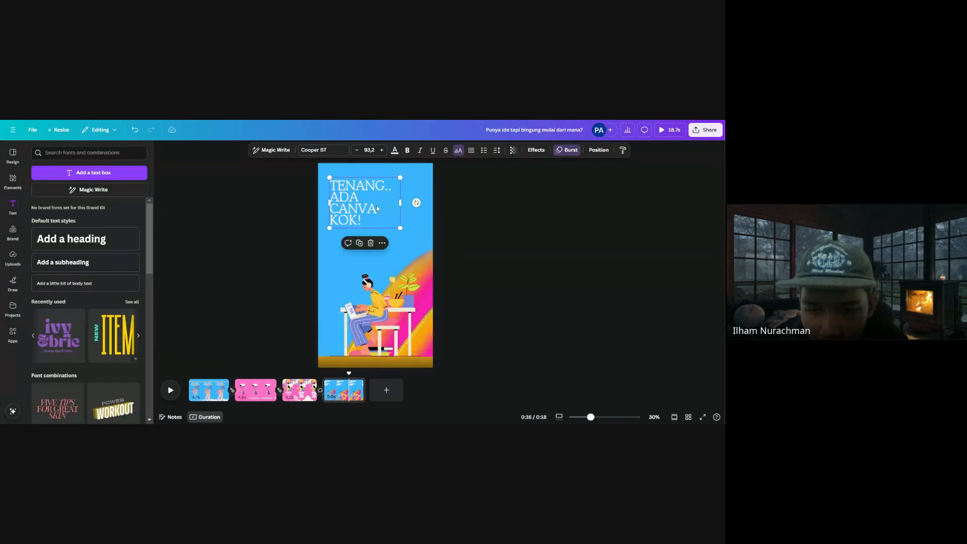
left_click(407, 150)
left_click(494, 216)
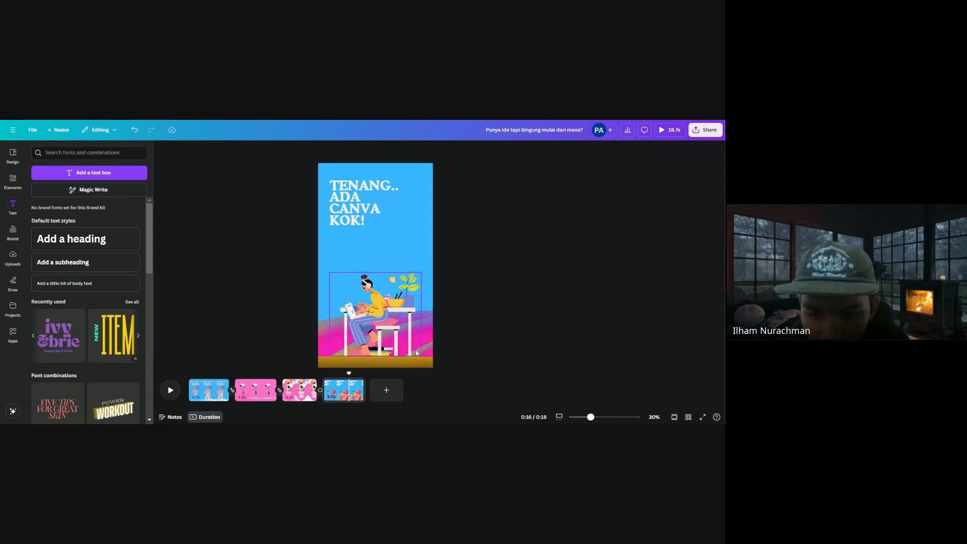
Look at the Cooper BT weights for page 3's 'DENGAN CANVA SEMUA JADI MUDAH!' text
left_click(306, 390)
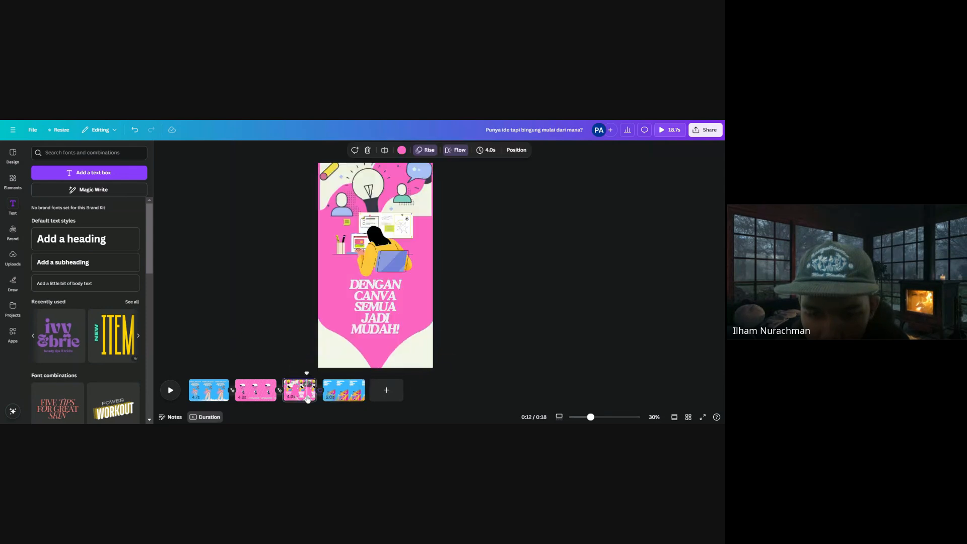
left_click(377, 322)
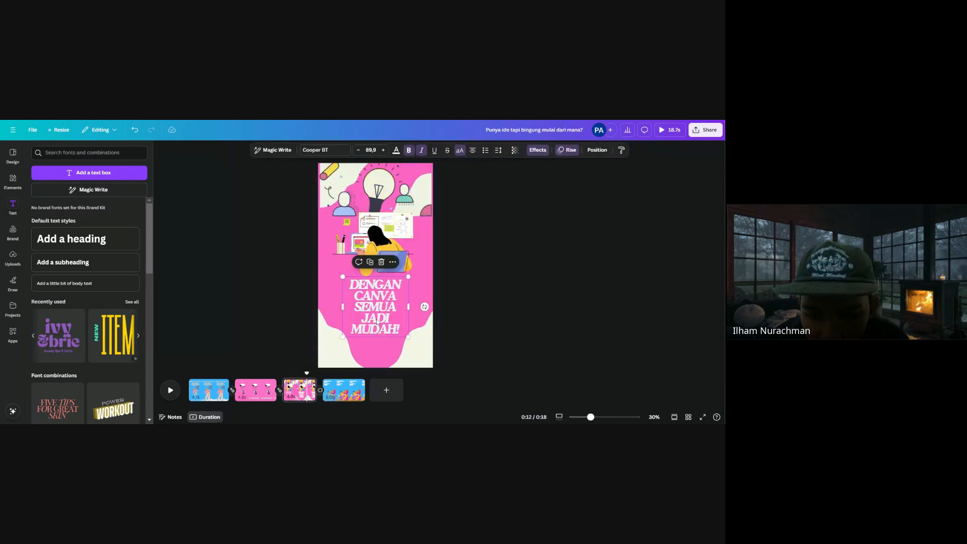
left_click(325, 150)
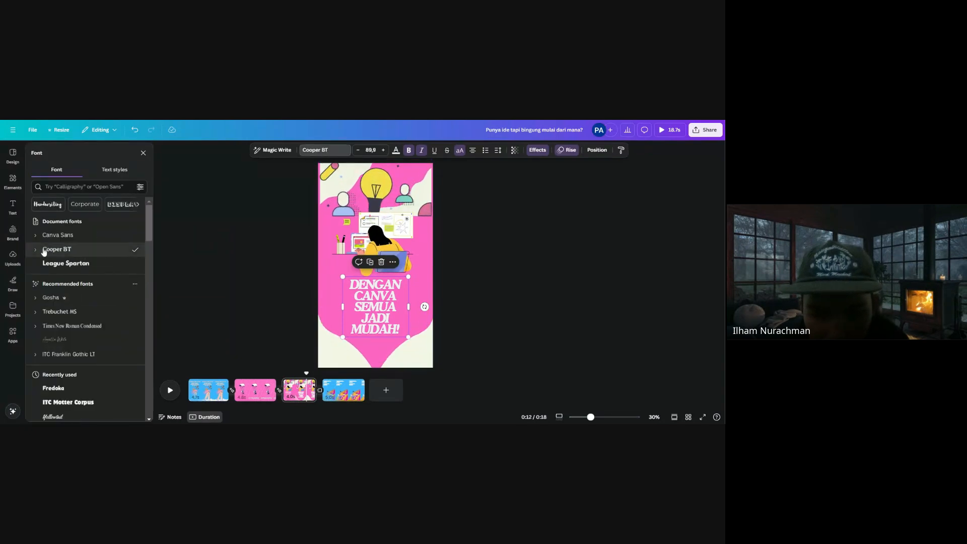
left_click(37, 250)
left_click(37, 251)
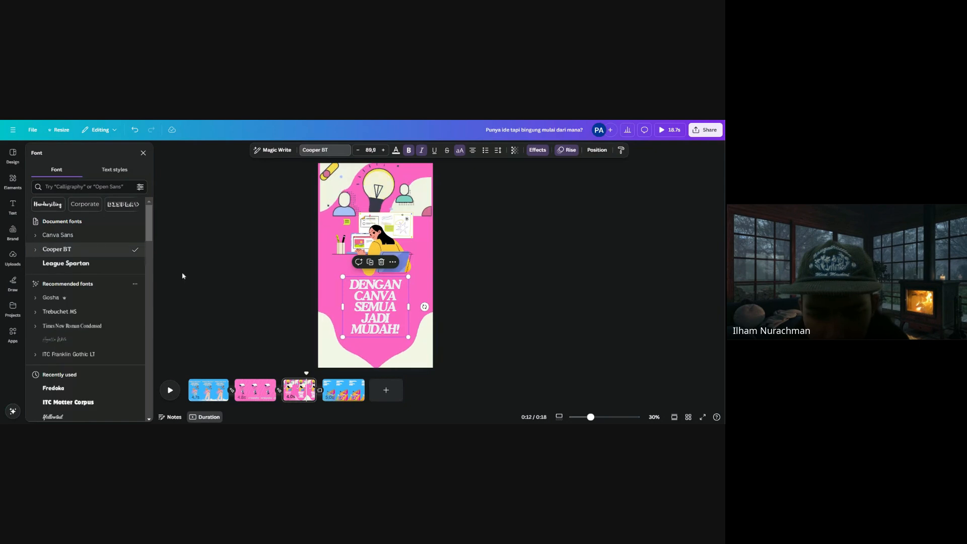
Check the page 4 heading's Cooper BT weight, then select page 2's 'AYO IKUT KAMI!' text
left_click(343, 390)
left_click(344, 187)
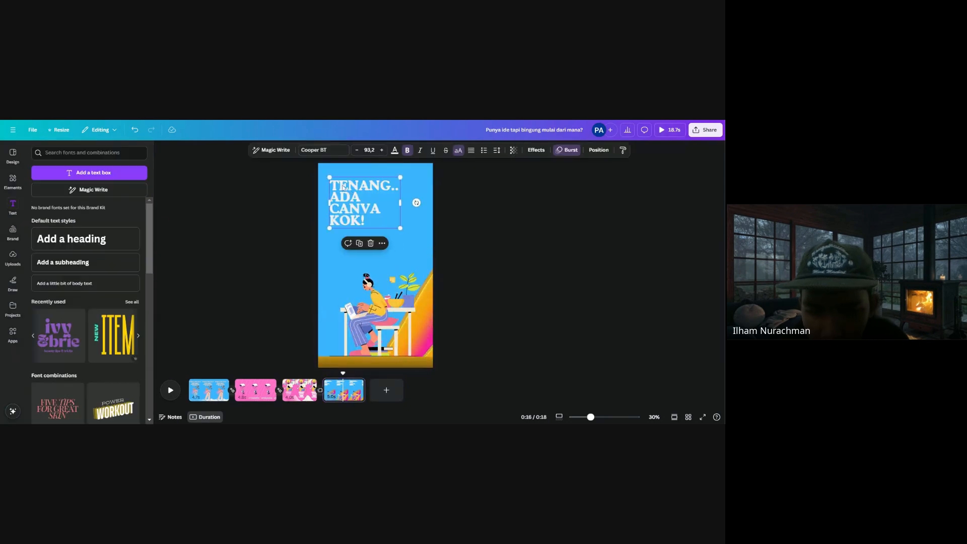
left_click(321, 150)
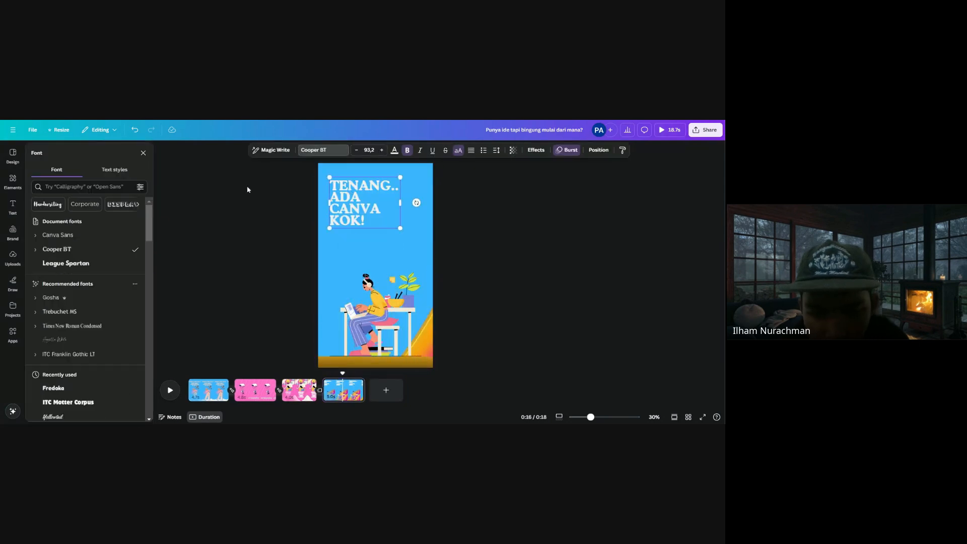
left_click(35, 250)
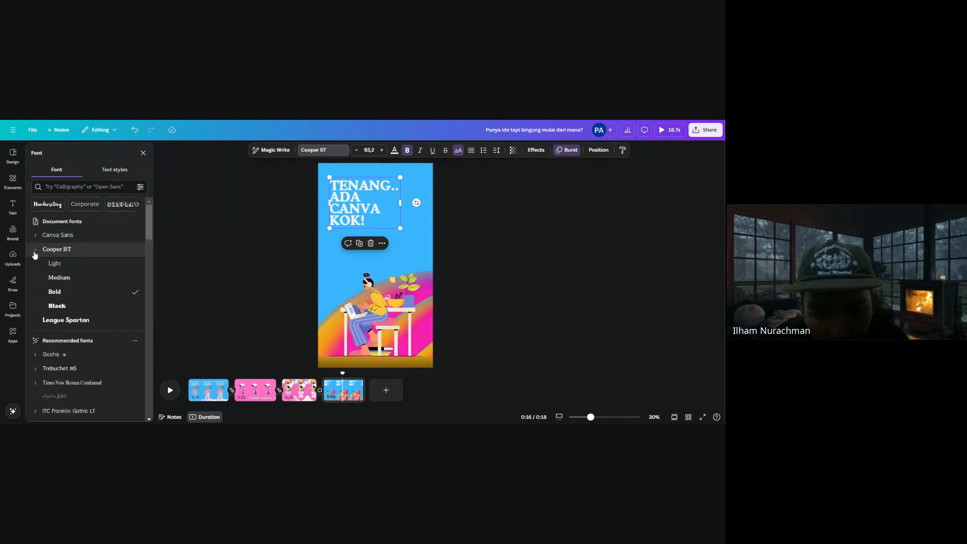
left_click(267, 394)
left_click(364, 338)
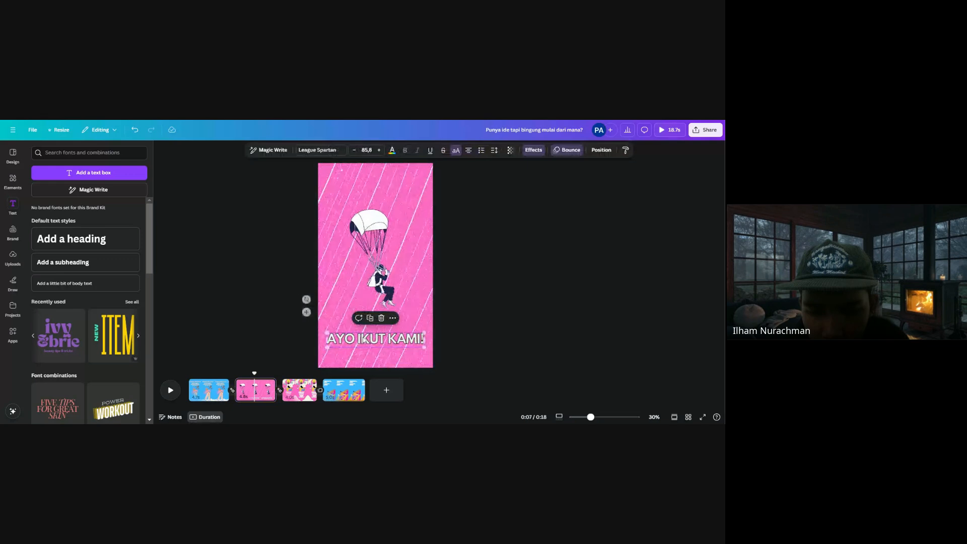
Apply Cooper BT to the whole design via Change all, and make 'AYO IKUT KAMI!' white
left_click(339, 151)
left_click(90, 251)
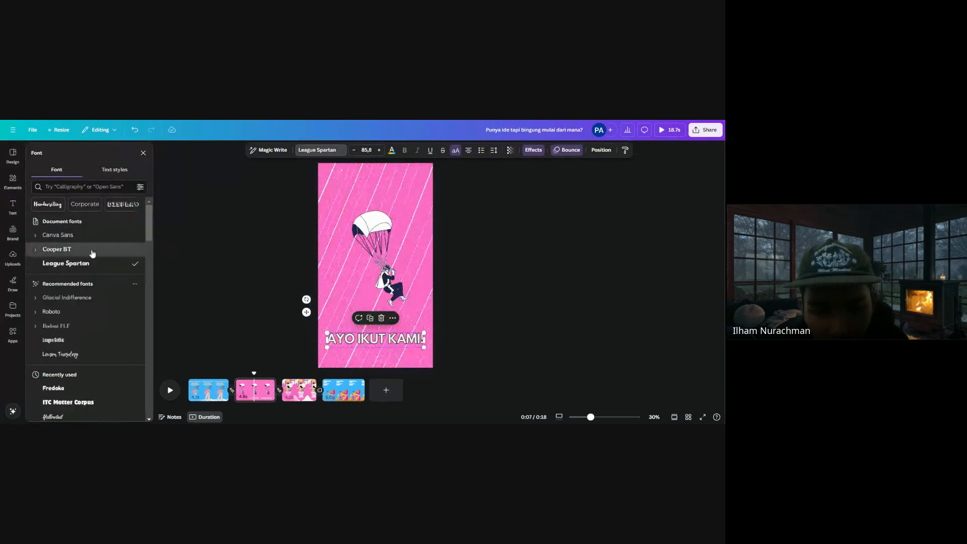
left_click(36, 254)
left_click(89, 408)
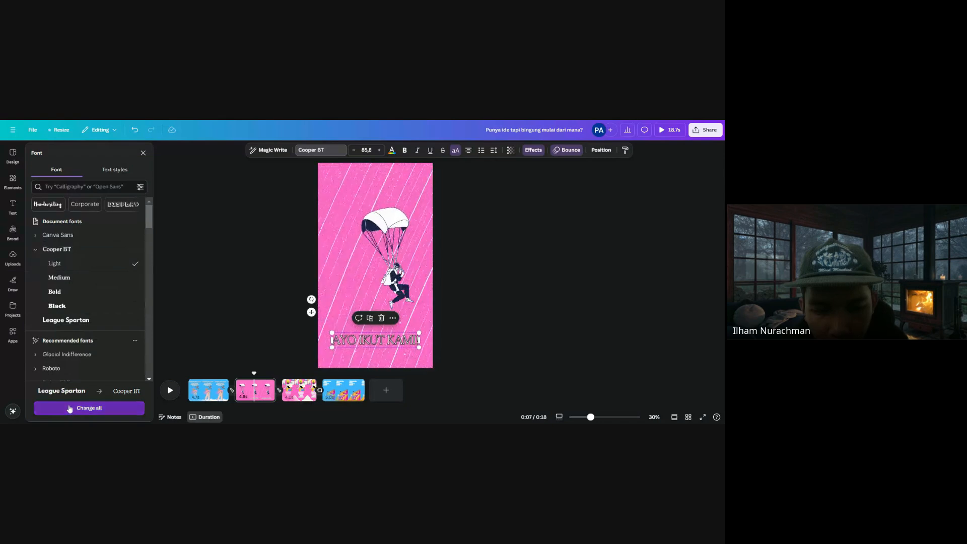
left_click(534, 150)
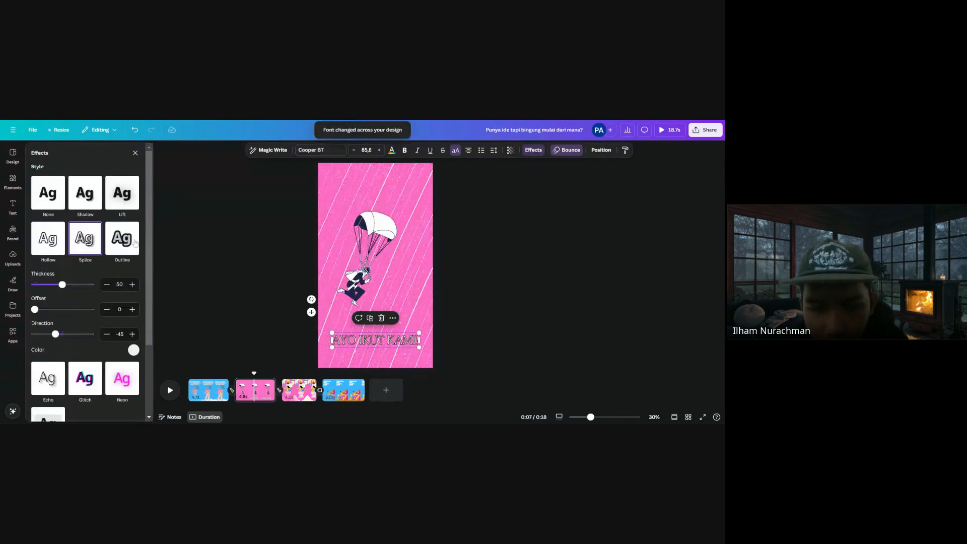
left_click(392, 151)
left_click(98, 208)
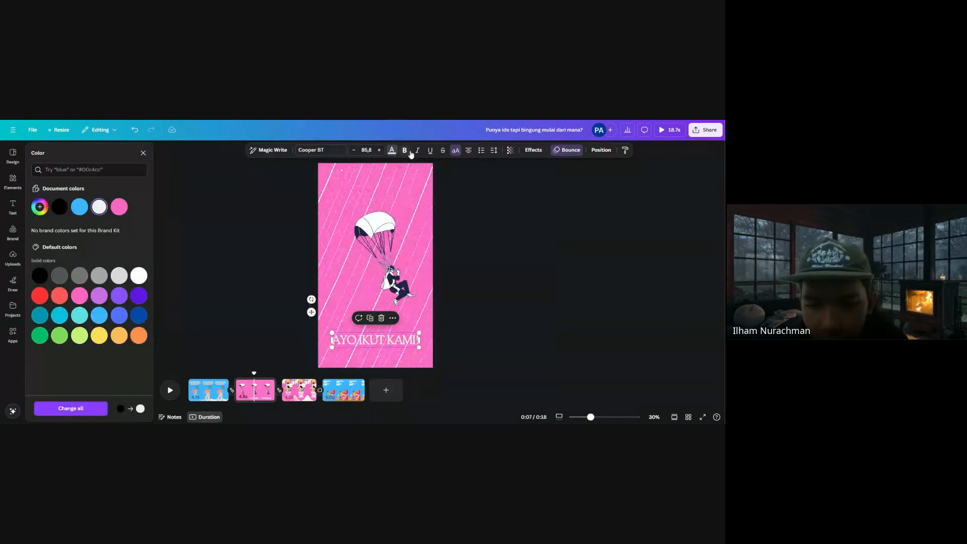
left_click(502, 292)
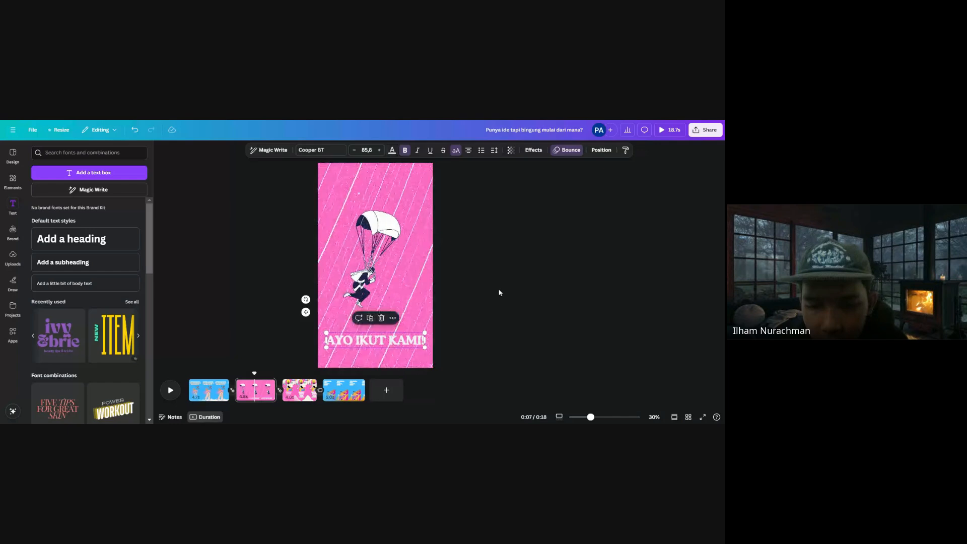
Remove the Splice effect from the page 1 question title and make it white
left_click(206, 388)
left_click(365, 216)
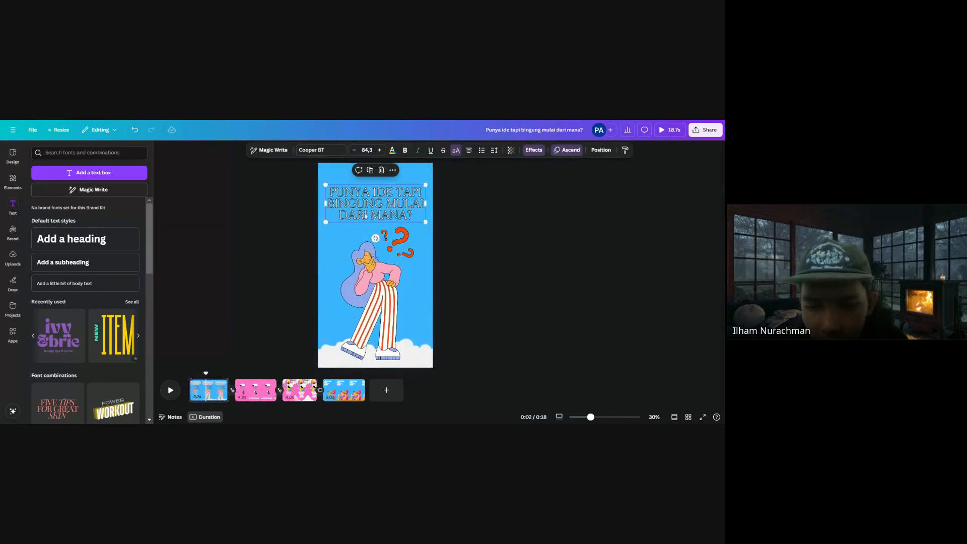
left_click(533, 150)
left_click(62, 203)
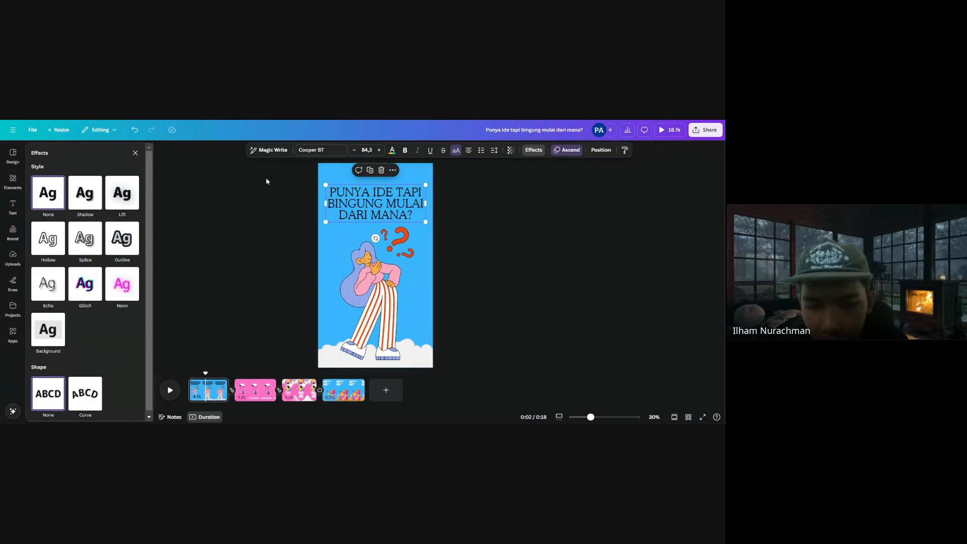
left_click(392, 150)
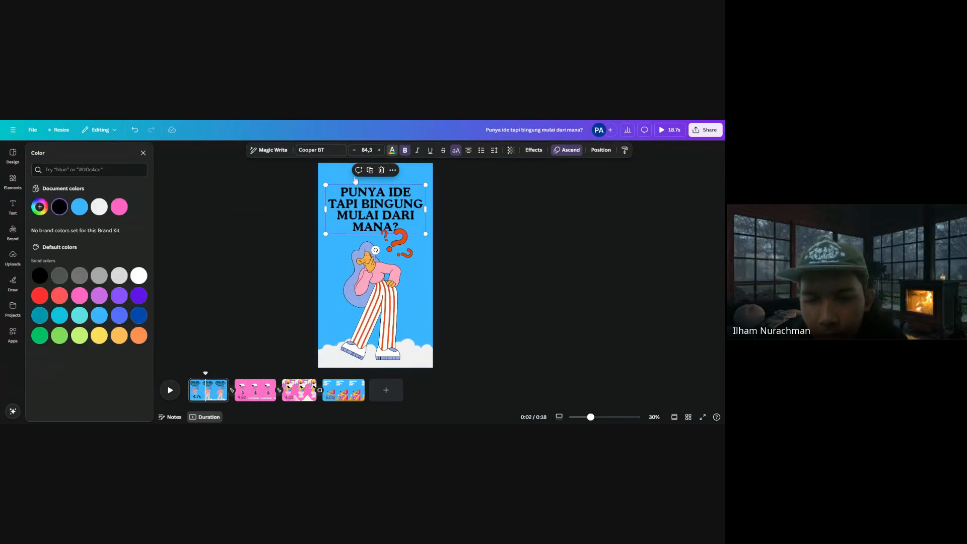
left_click(98, 210)
left_click(494, 295)
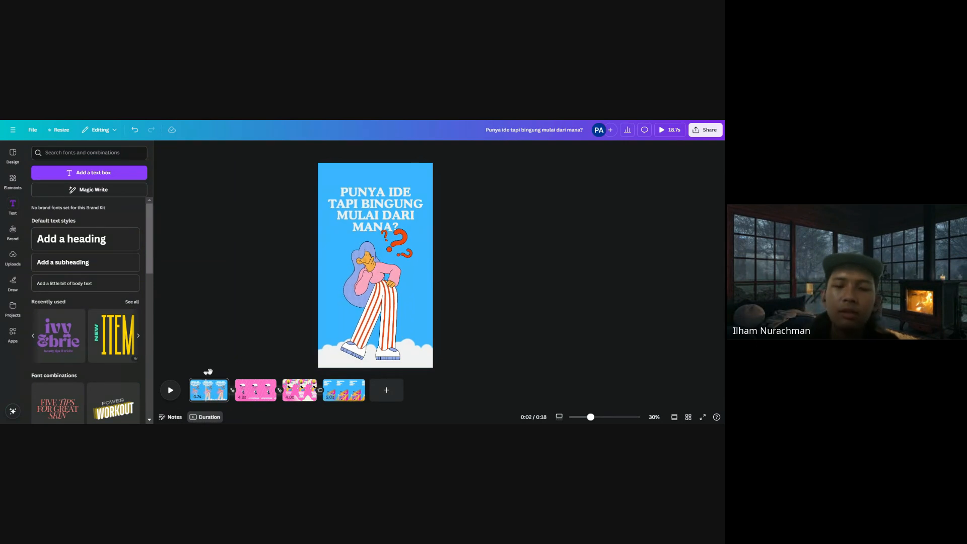
Rewind the playhead to the video's start and open the Elements library
left_click_drag(196, 372, 177, 376)
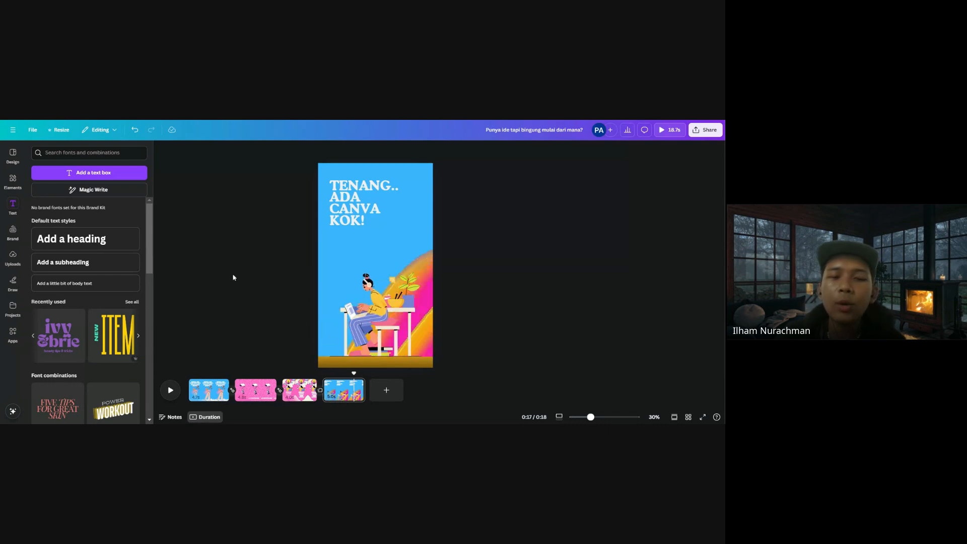
left_click(13, 182)
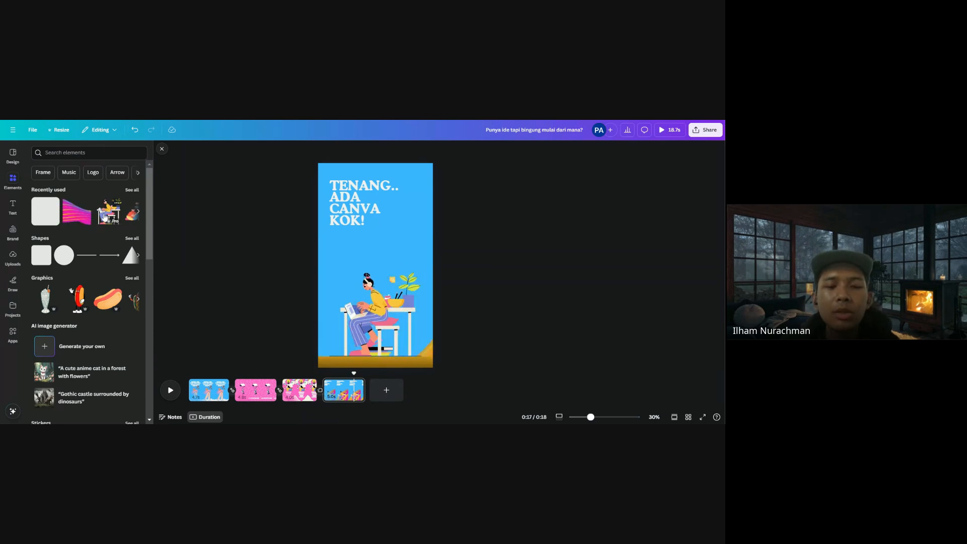
Replace the 'Music' search with 'happiness' and filter the results to Audio tracks
left_click(14, 257)
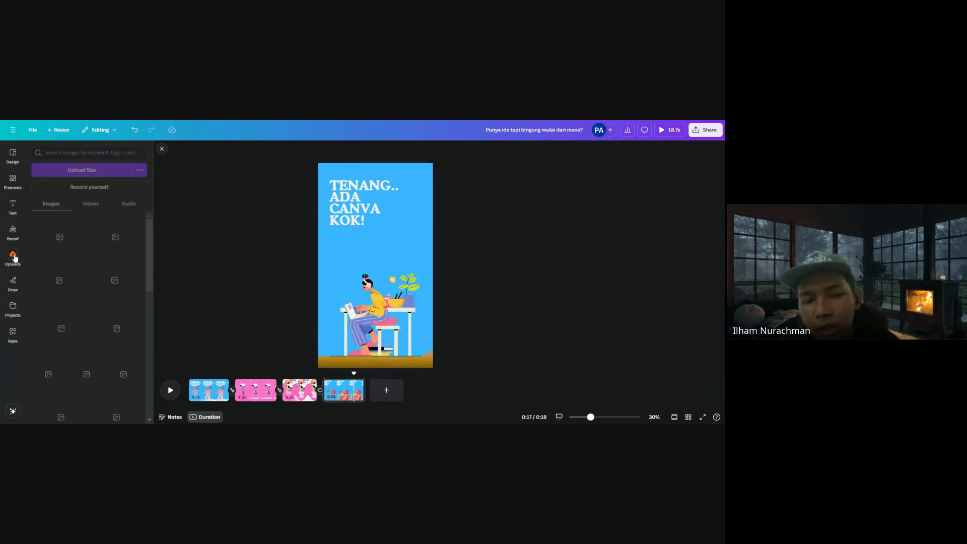
left_click(14, 183)
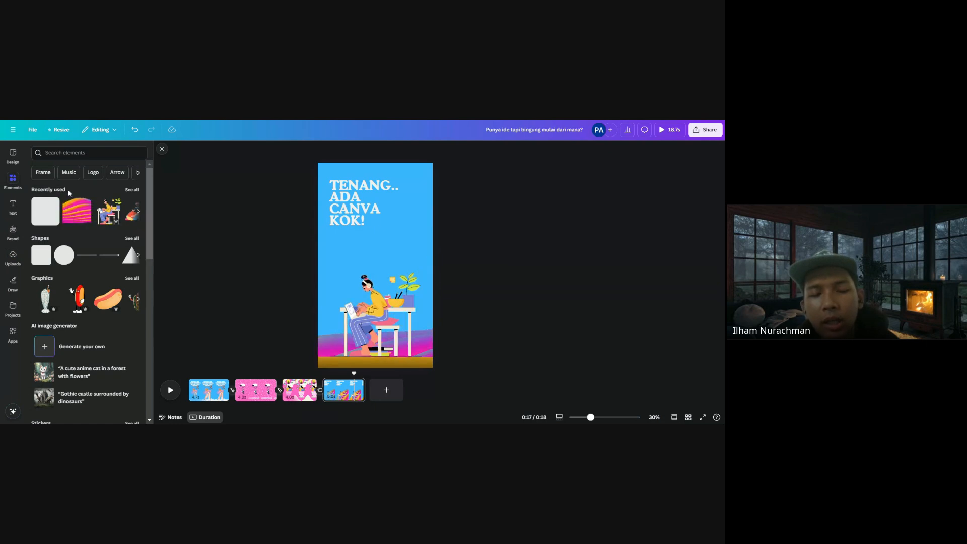
left_click(70, 174)
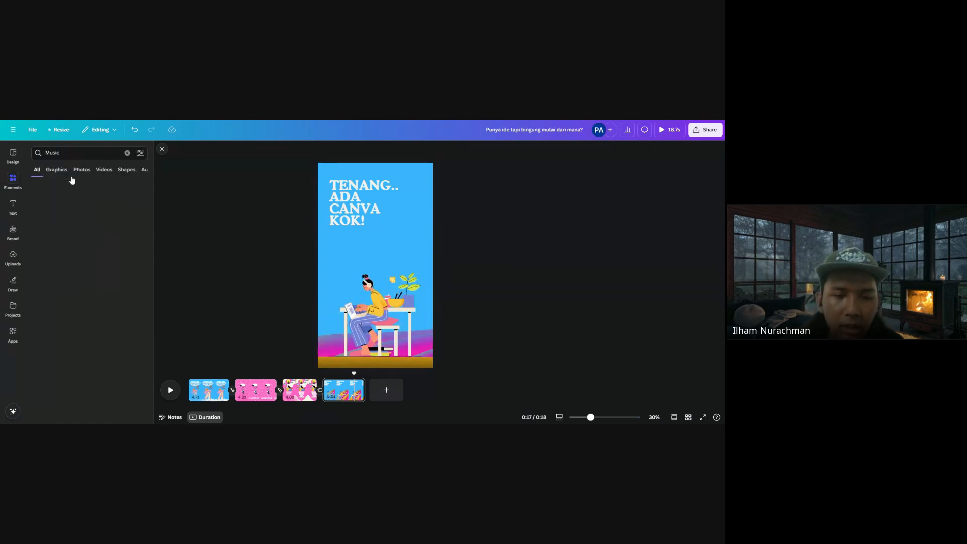
left_click(70, 152)
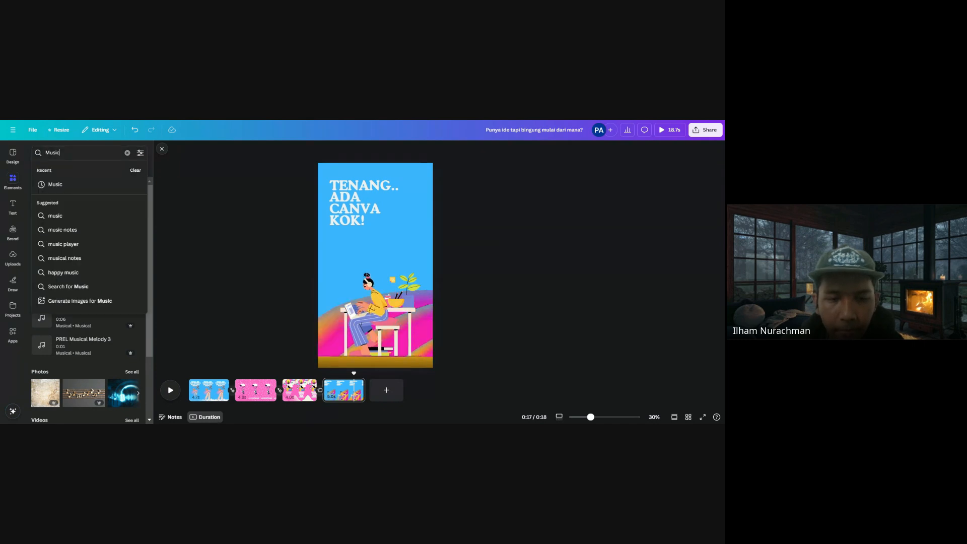
key("BackSpace")
key("BackSpace")
key("BackSpace")
key("BackSpace")
key("BackSpace")
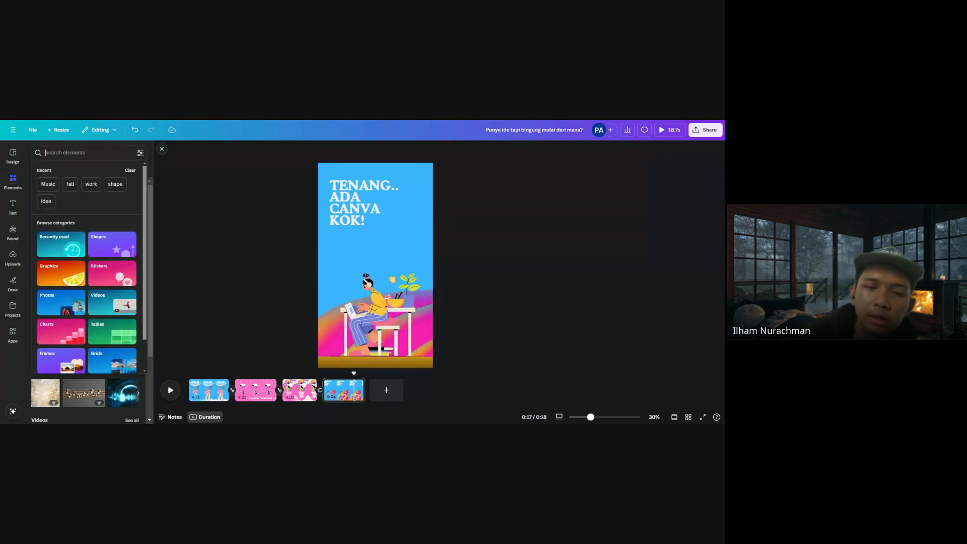
type("hap")
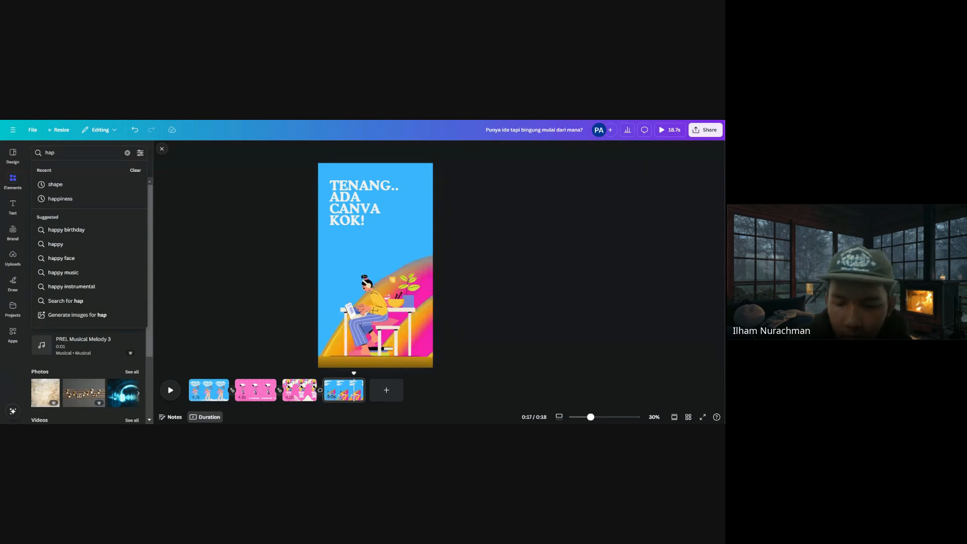
key("Down")
key("Down")
key("Return")
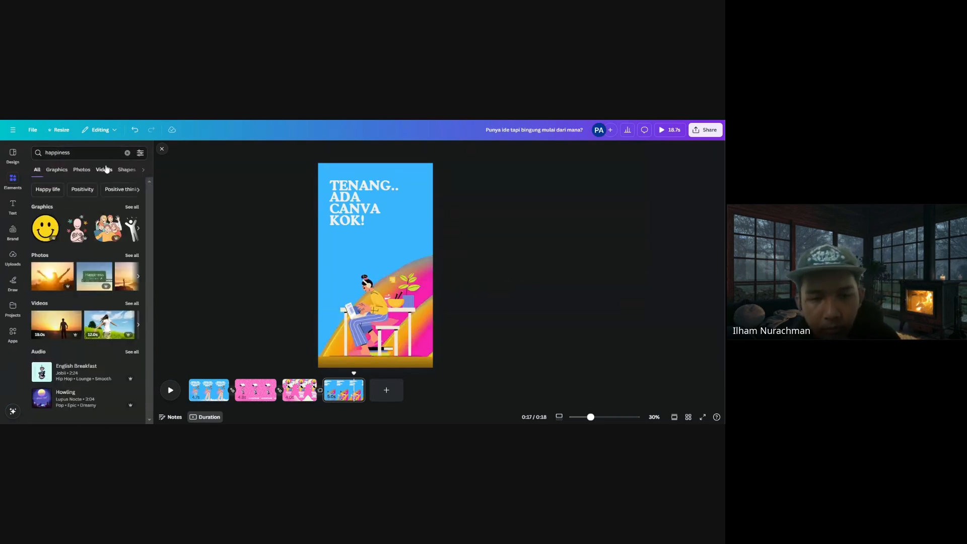
left_click(127, 170)
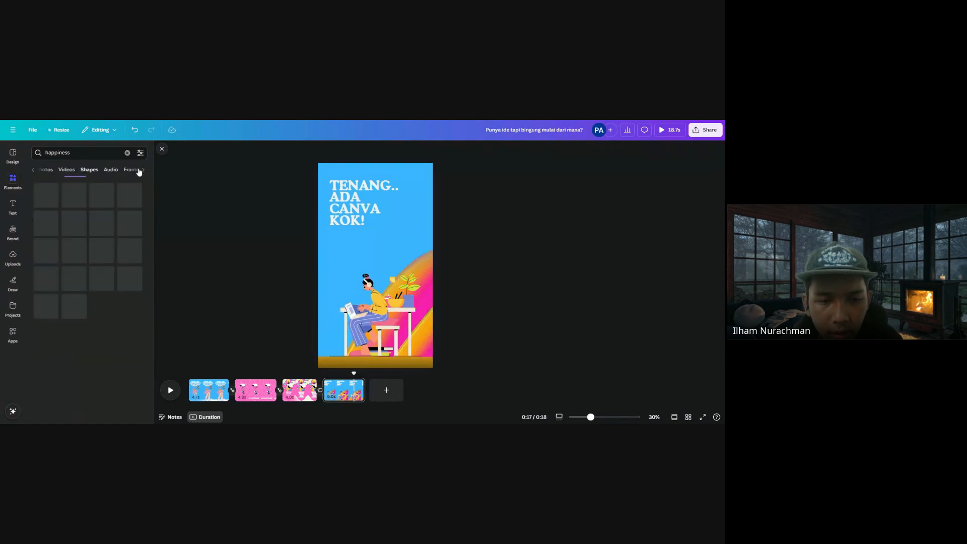
left_click(120, 171)
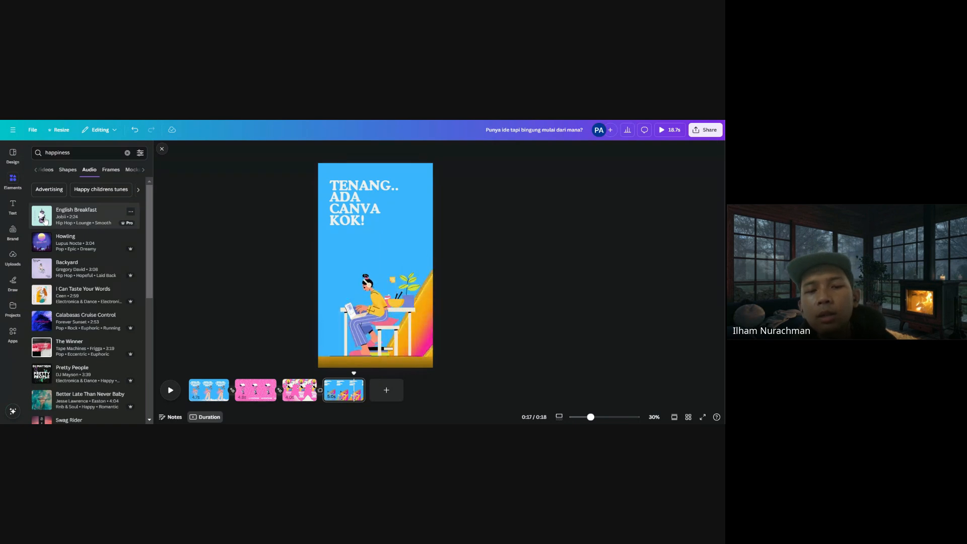
left_click(45, 220)
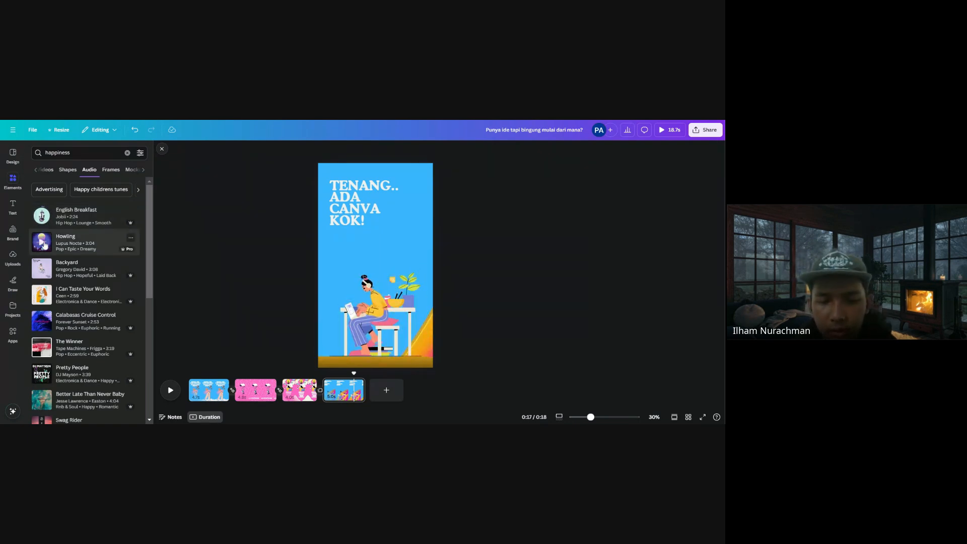
left_click(43, 245)
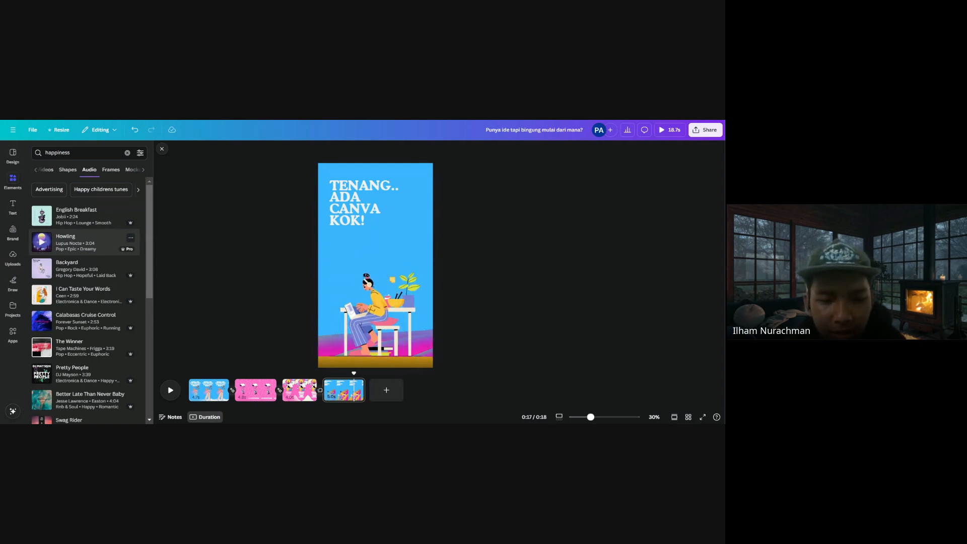
left_click(45, 271)
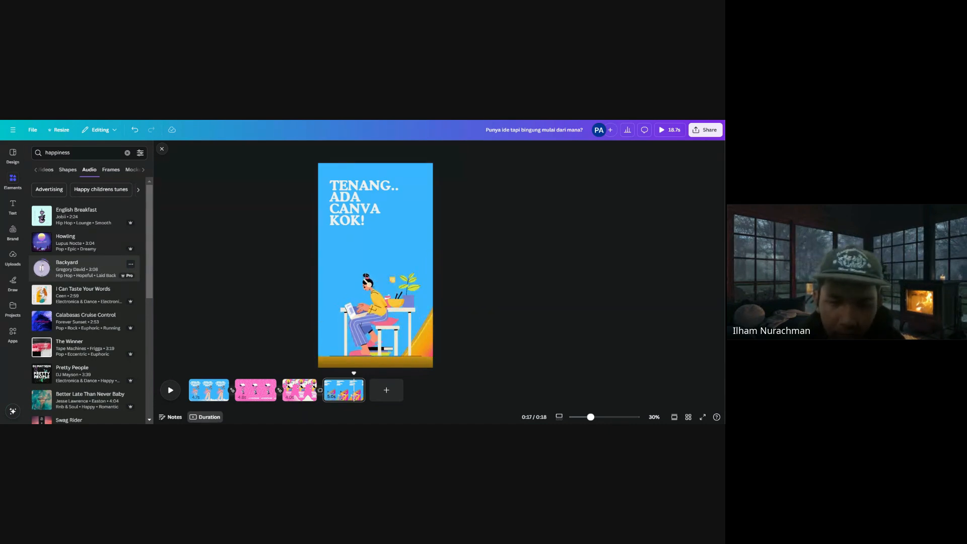
left_click(42, 269)
Add the Backyard track to the timeline, start it 7.8 s into the song, and play
left_click_drag(76, 267, 196, 396)
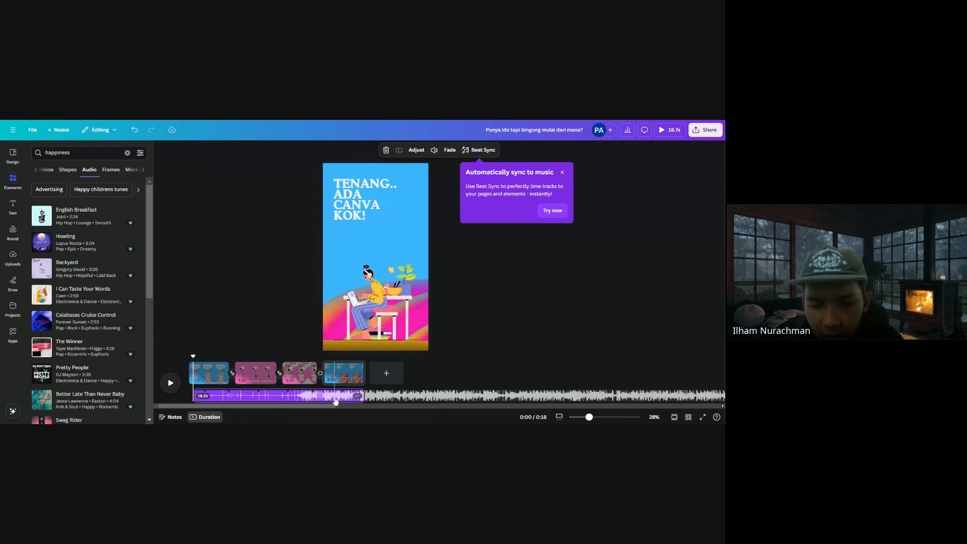
left_click_drag(335, 400, 232, 401)
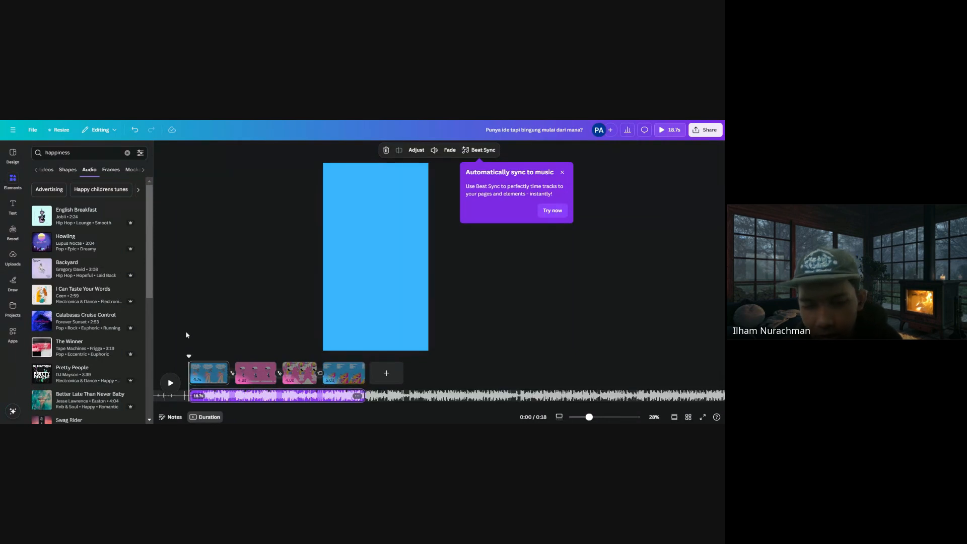
left_click(170, 383)
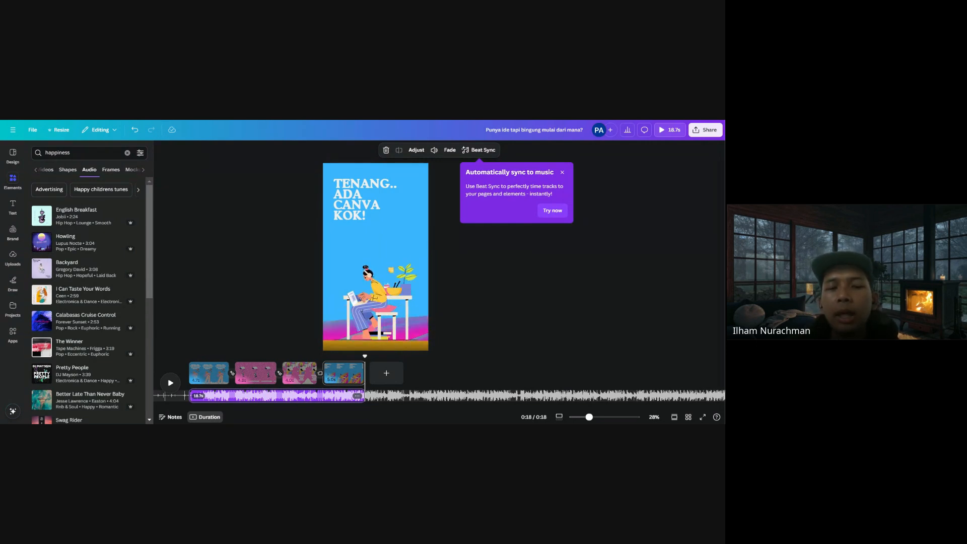
Turn on Beat Sync so pages follow the Backyard beat, then rewind to the start
left_click(555, 210)
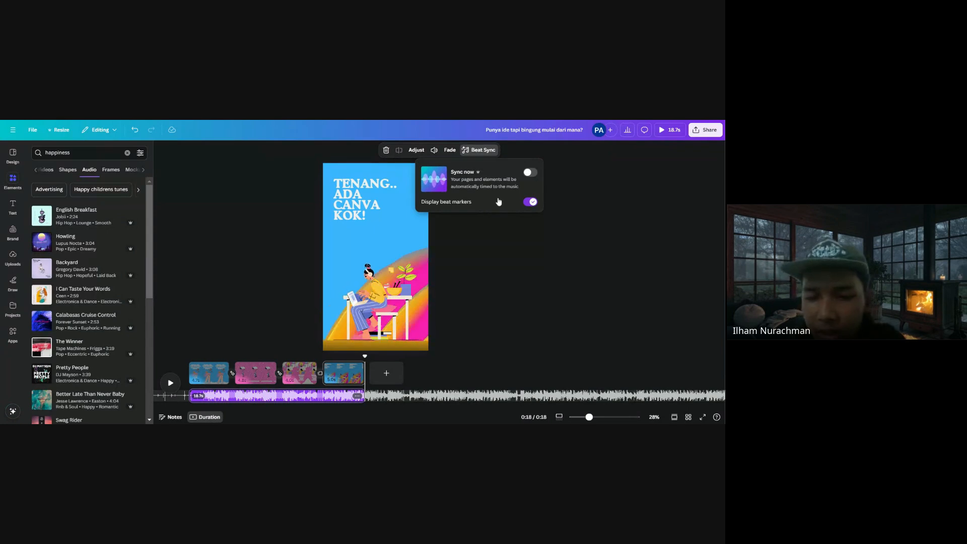
left_click(530, 173)
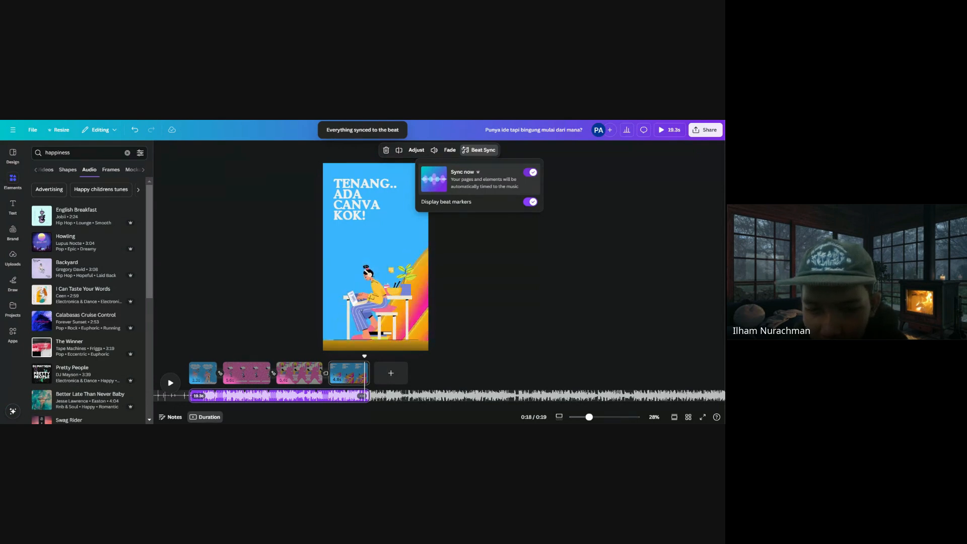
left_click(563, 194)
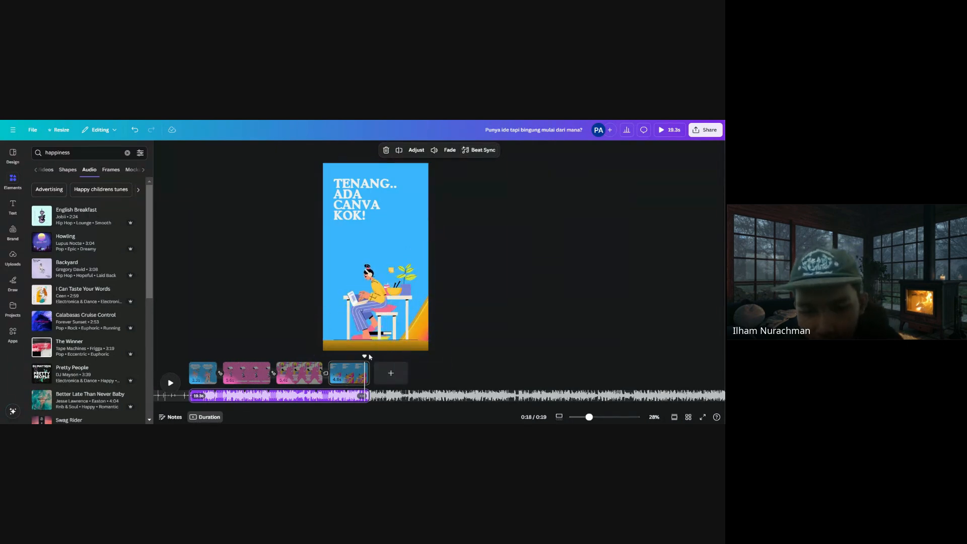
left_click_drag(364, 355, 188, 355)
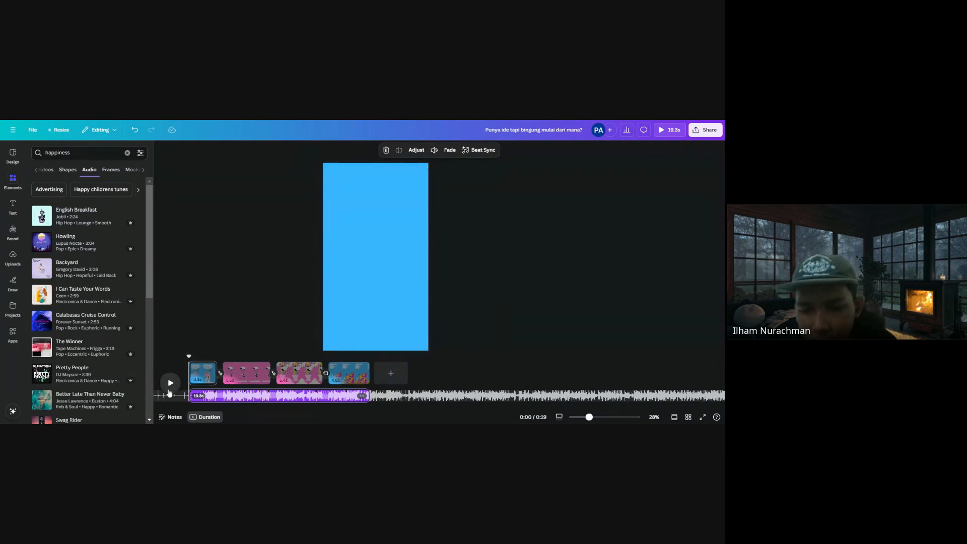
Play the beat-synced video, then open the music's Adjust and Fade settings
left_click(170, 386)
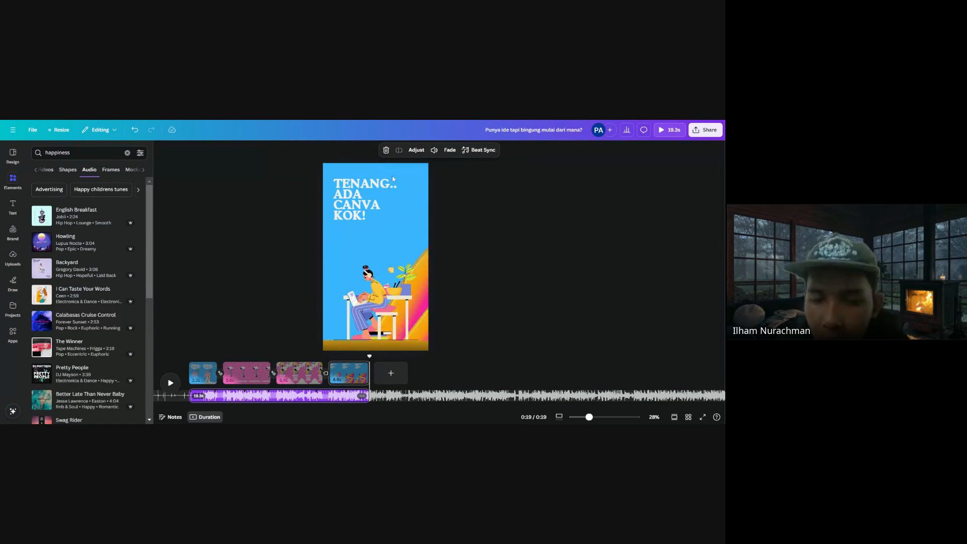
left_click(415, 149)
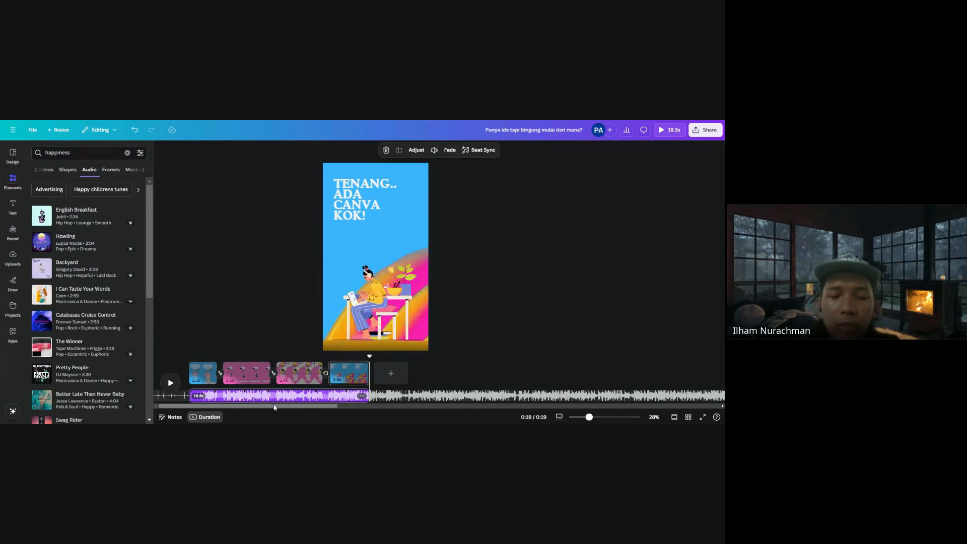
left_click(451, 150)
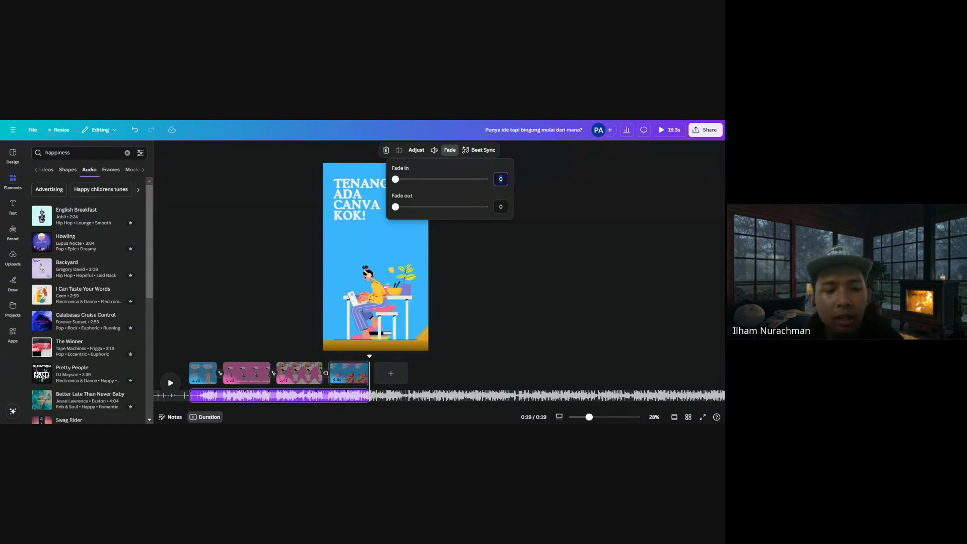
Set the music's fade-in to 1 second, correcting an initial 3, and fade-out to 1 second
type("3")
key("Tab")
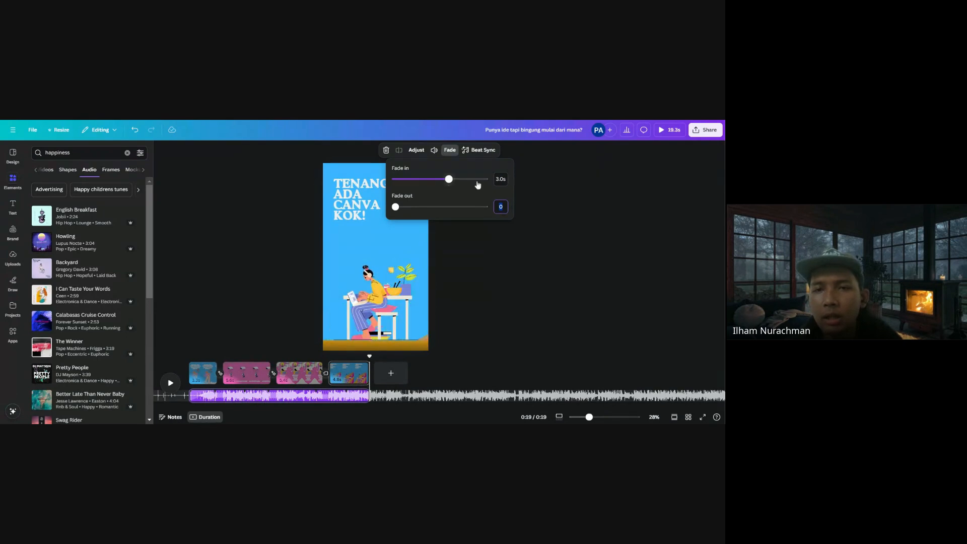
left_click(501, 179)
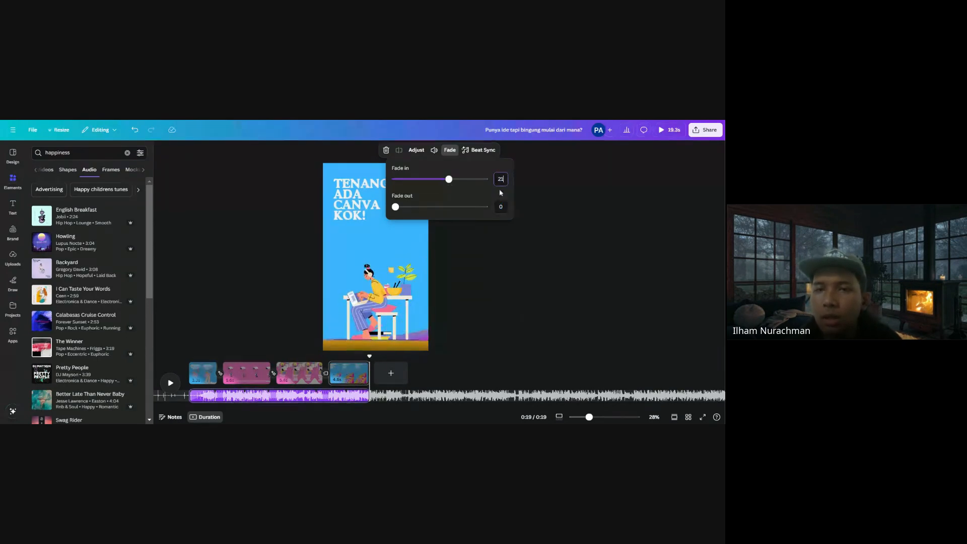
type("1")
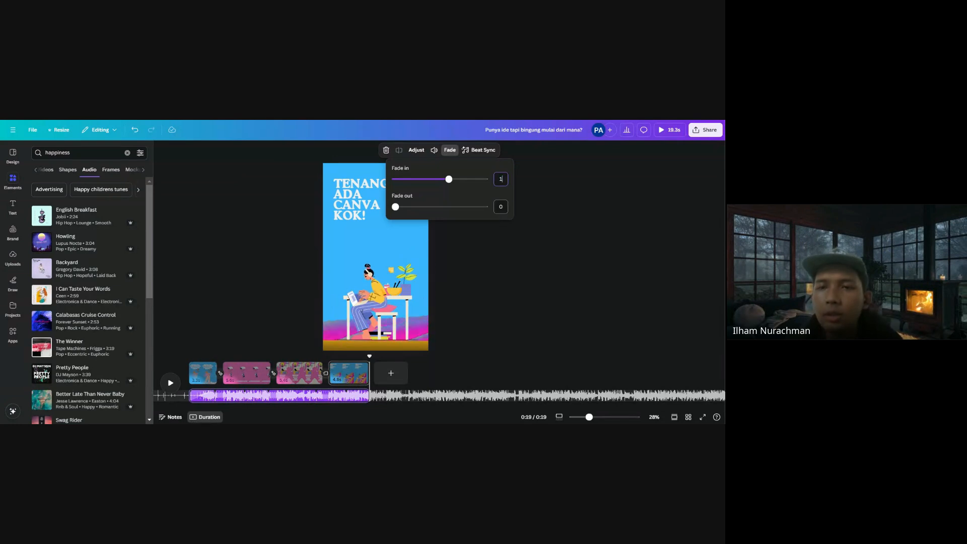
key("Tab")
type("1")
key("Return")
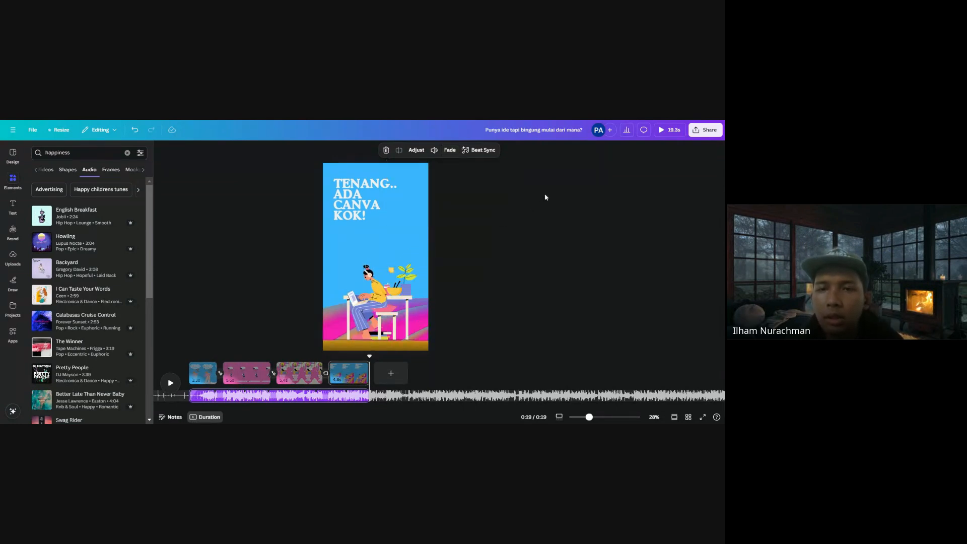
left_click_drag(363, 366, 162, 357)
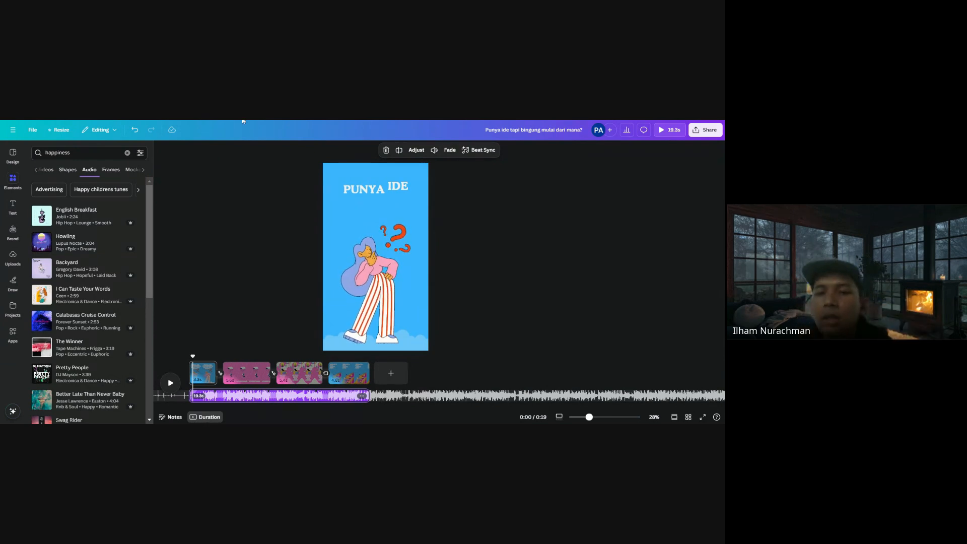
left_click(664, 127)
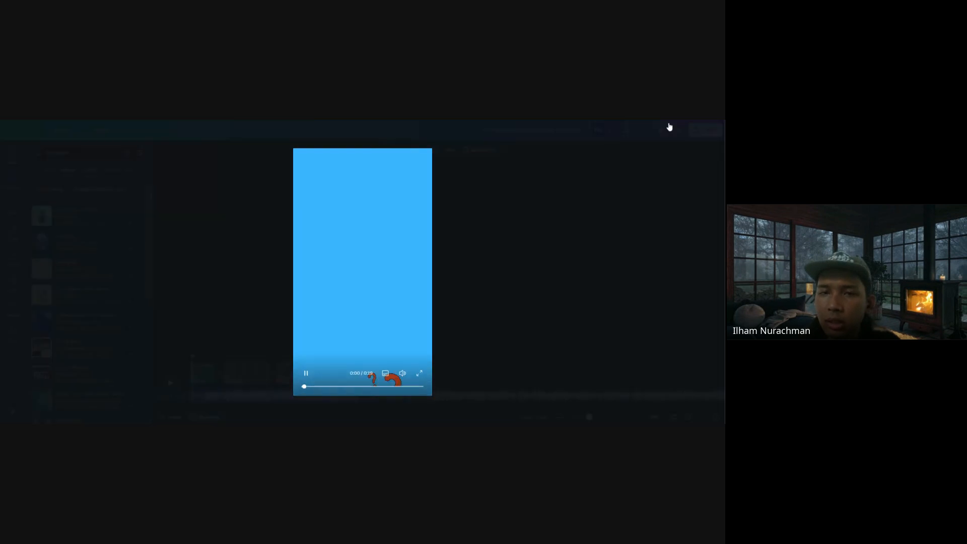
left_click(663, 127)
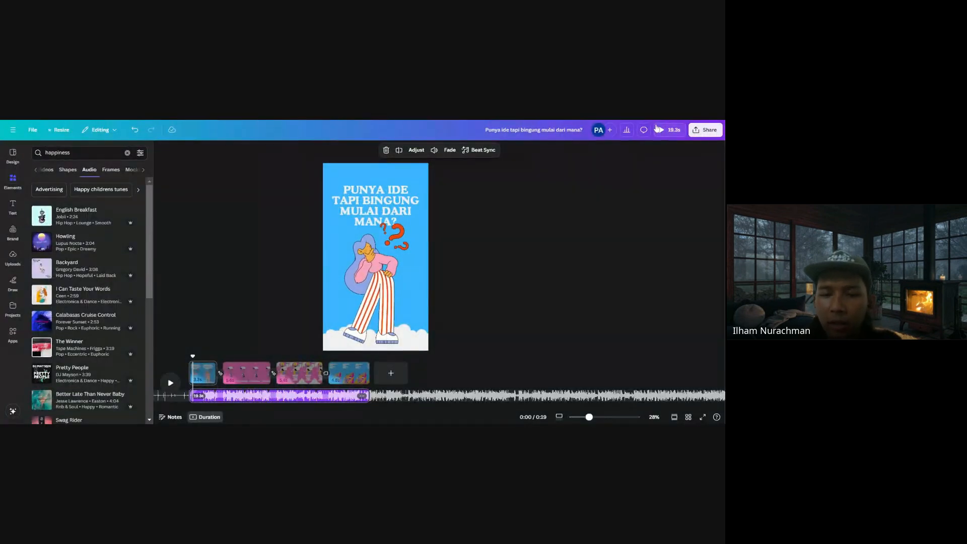